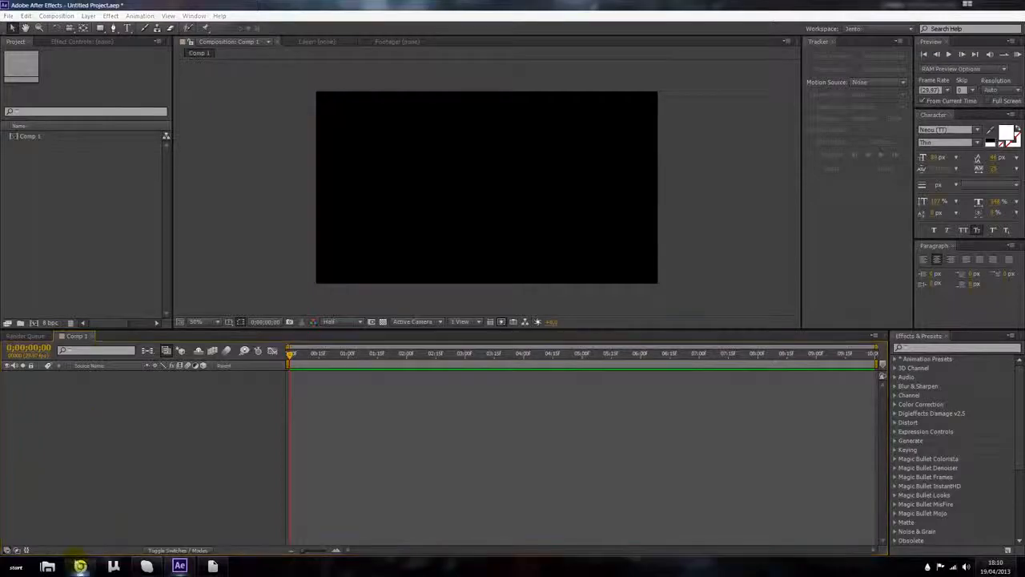
click(80, 566)
text(www.dafont.com)
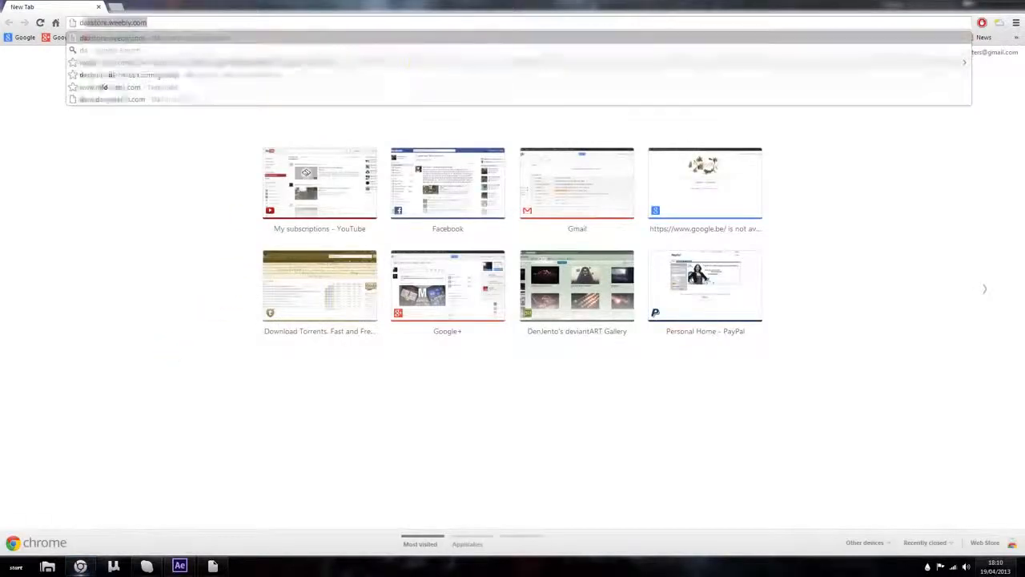
key(Return)
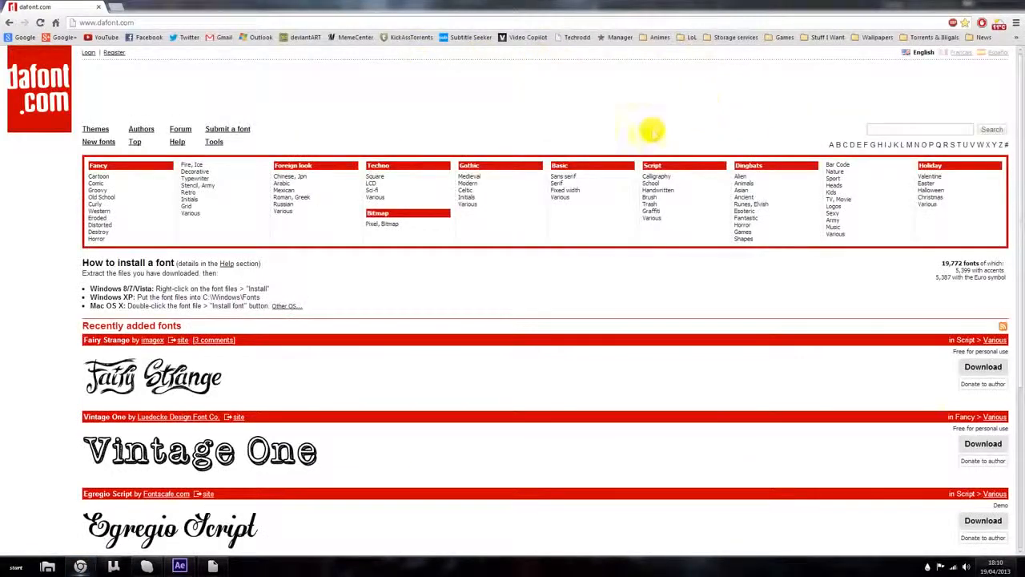
Step: Browse to the Techno > Square font category and scroll through its fonts
scroll(279, 231, down, 3)
scroll(282, 233, up, 3)
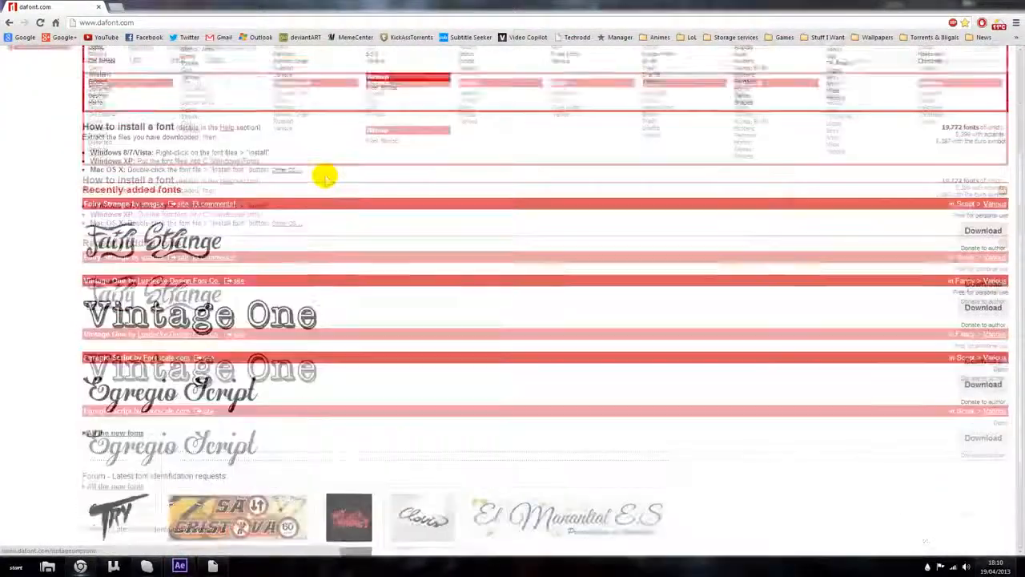
click(371, 183)
click(377, 177)
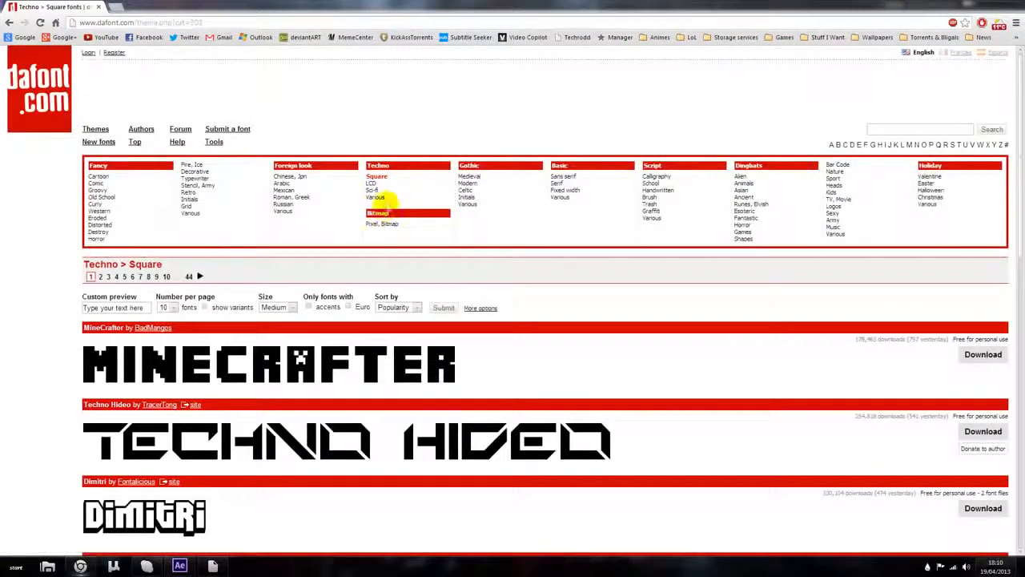
scroll(472, 352, down, 1)
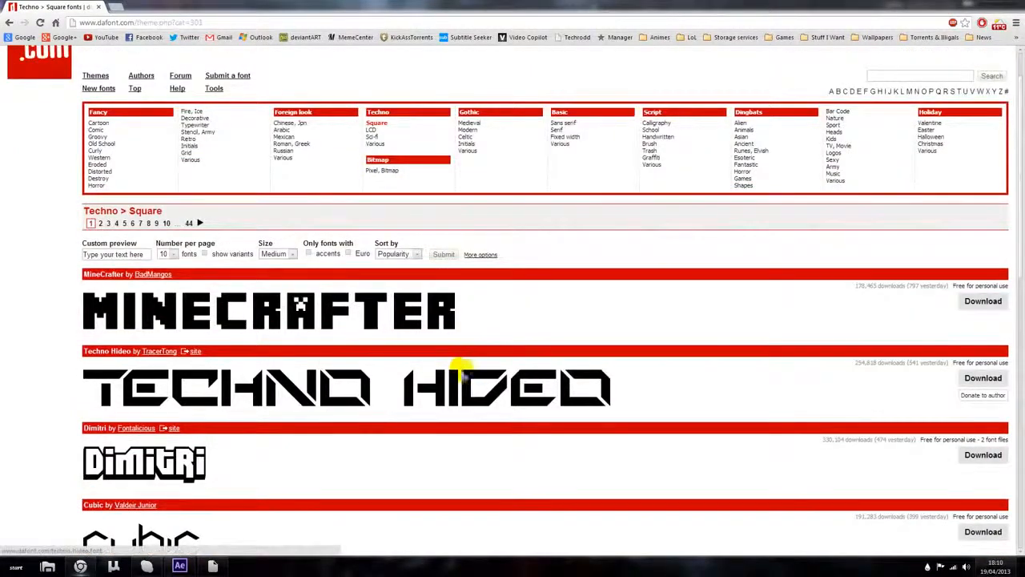
scroll(420, 309, down, 4)
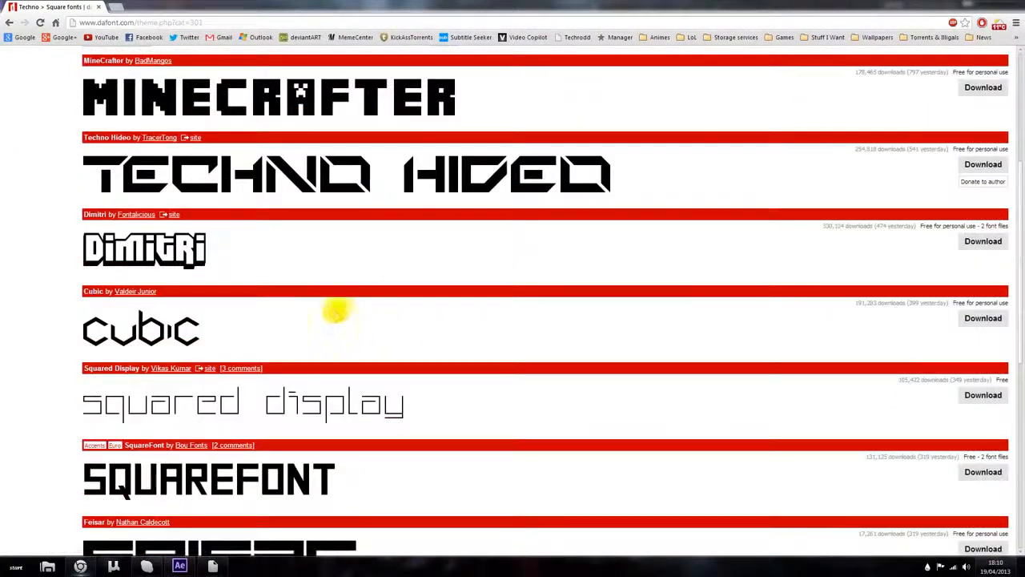
Step: Download the Squared Display font, open the downloaded archive and install the font
click(984, 395)
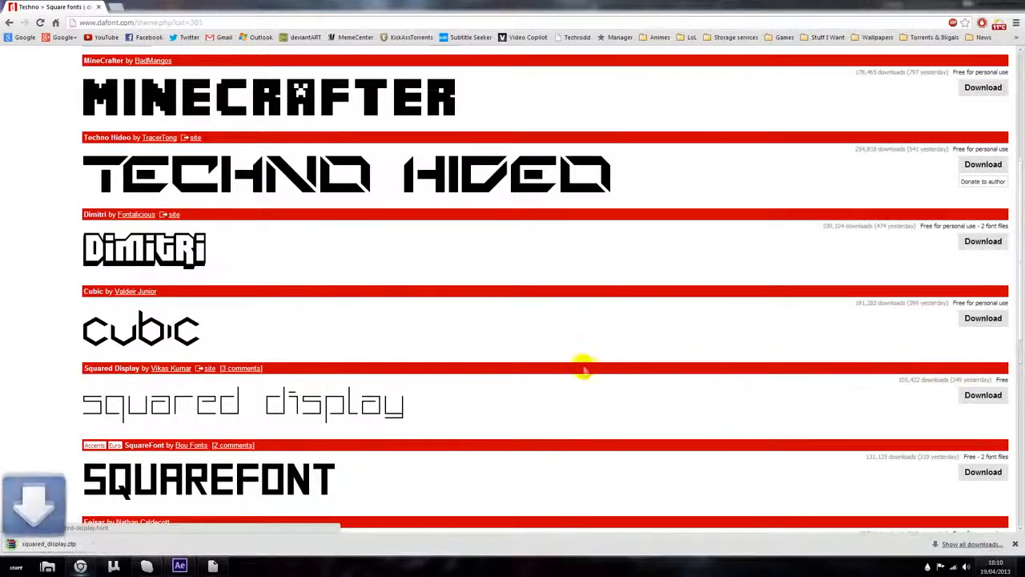
click(48, 543)
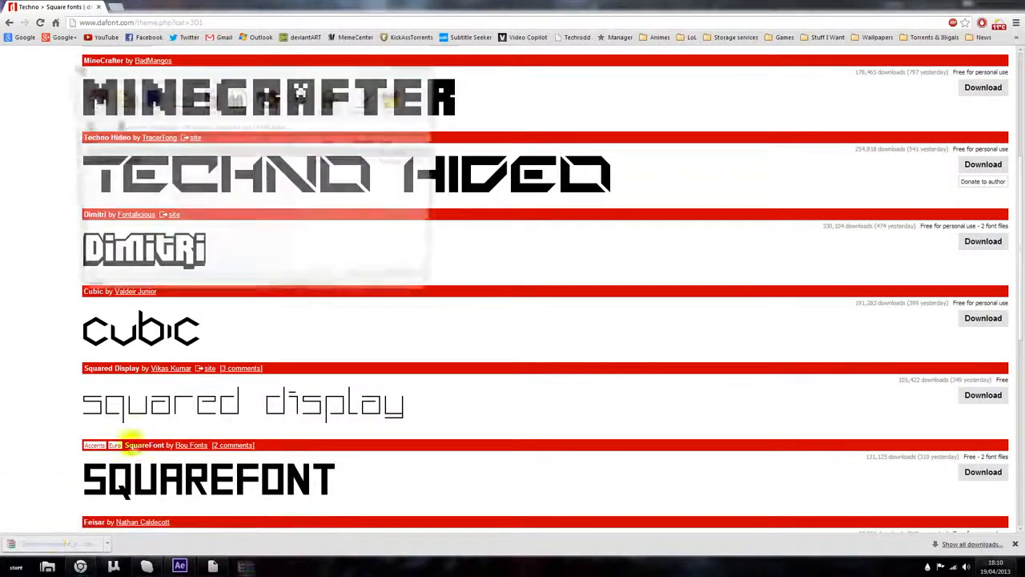
click(104, 162)
double_click(104, 163)
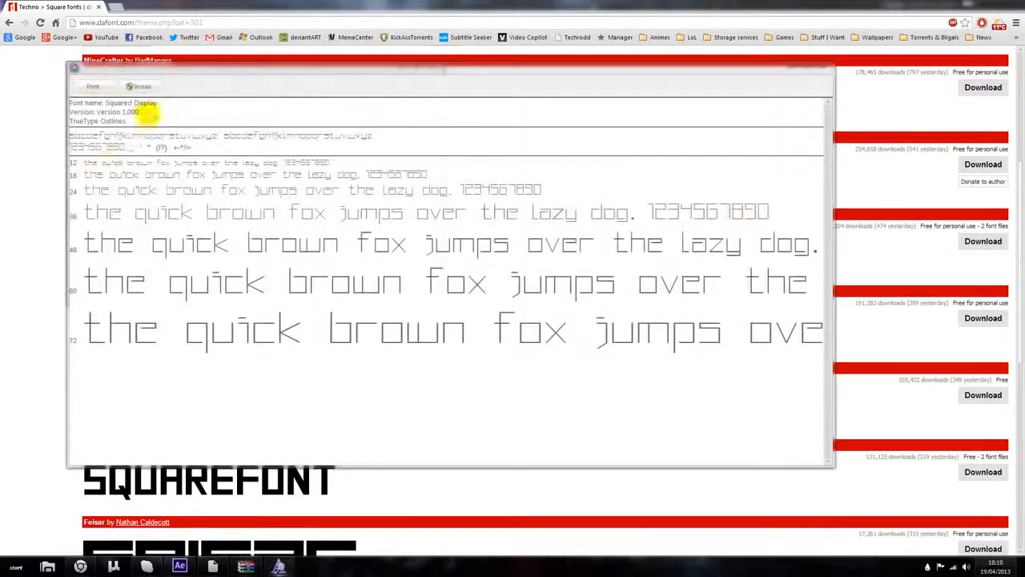
click(138, 85)
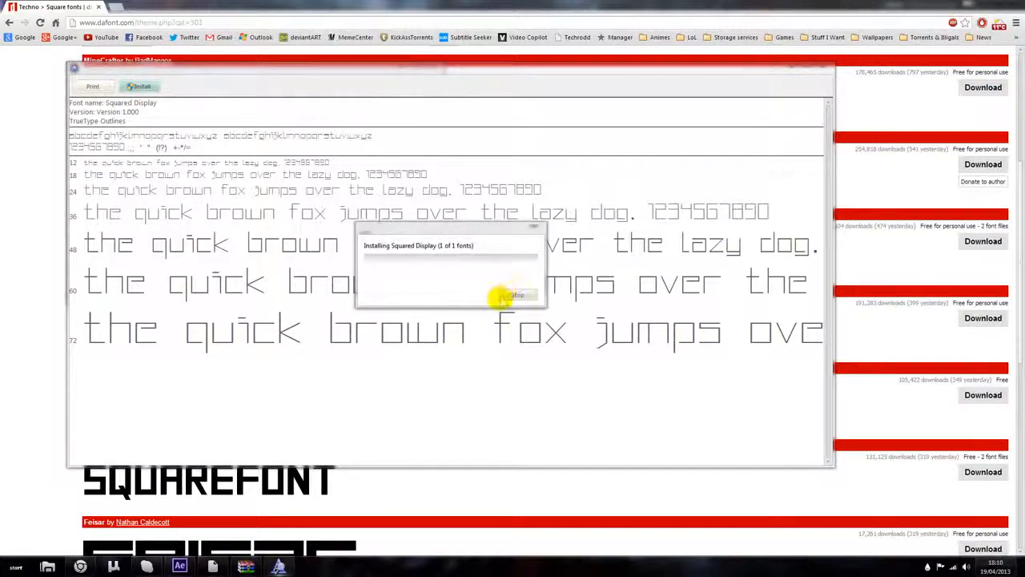
click(819, 68)
Step: Return to After Effects and add a new solid layer to Comp 1
click(80, 566)
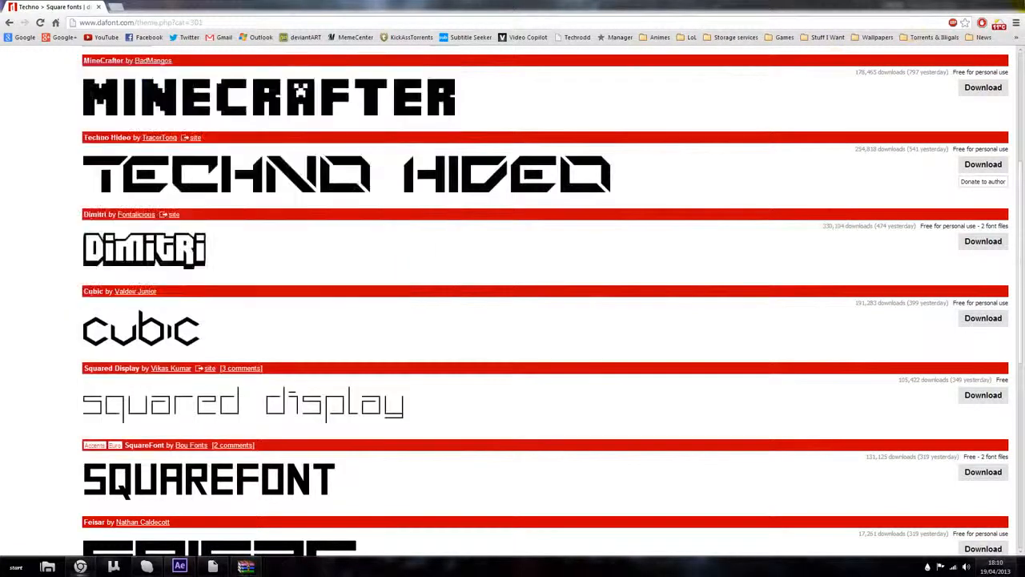
click(80, 566)
click(434, 68)
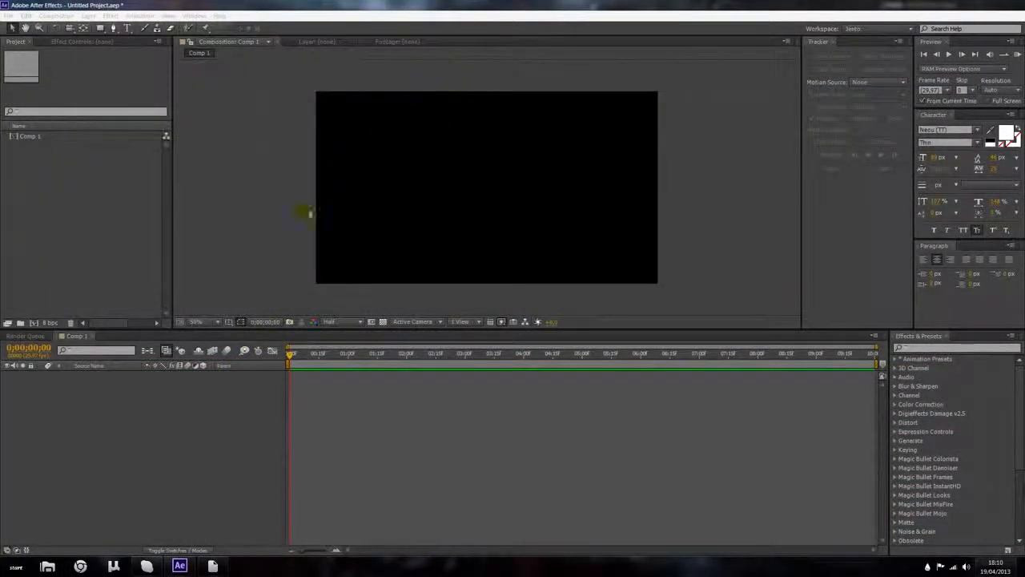
click(132, 382)
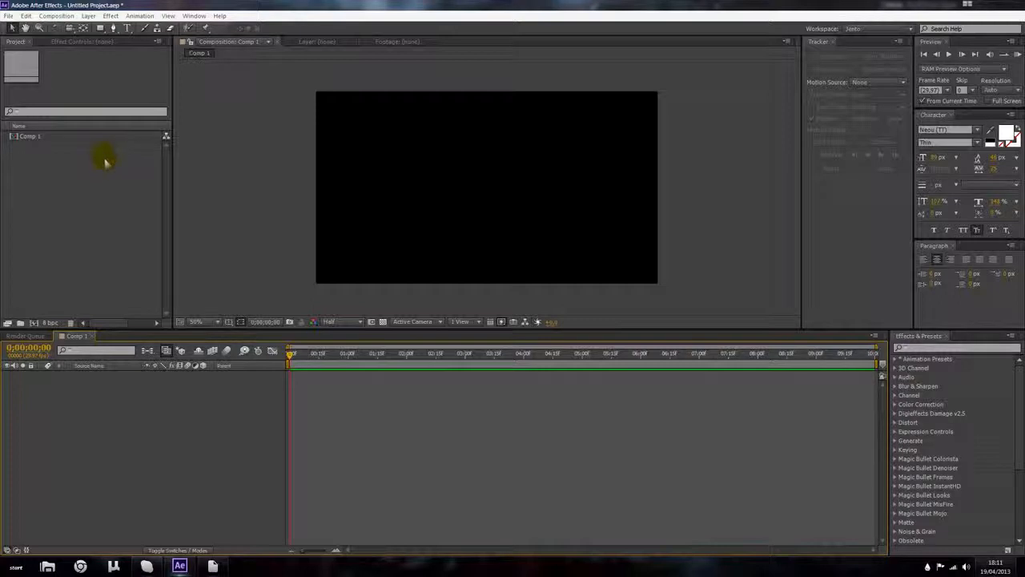
click(88, 15)
mouse_move(236, 34)
click(303, 40)
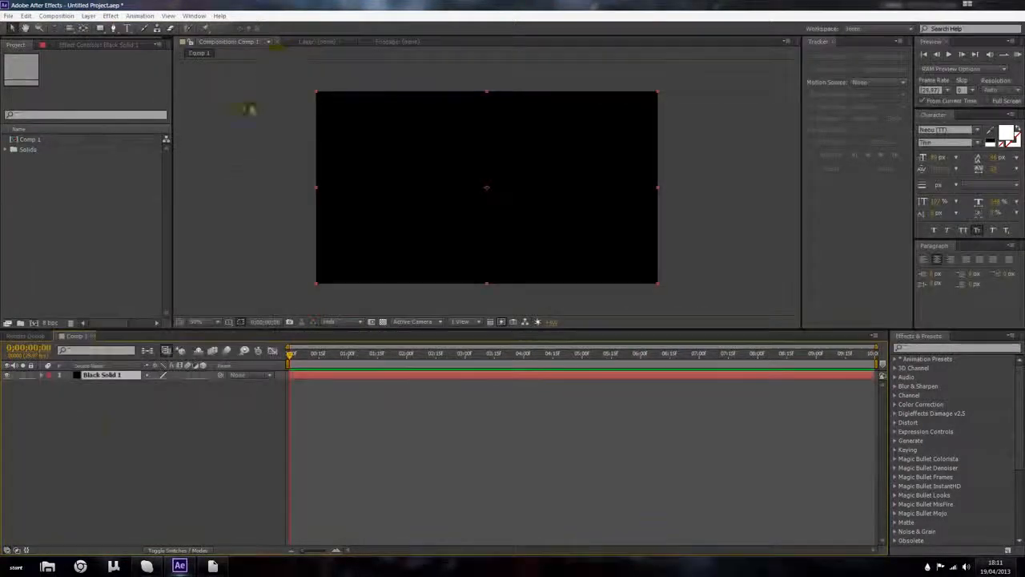
Step: Rename the solid layer to BG
right_click(104, 375)
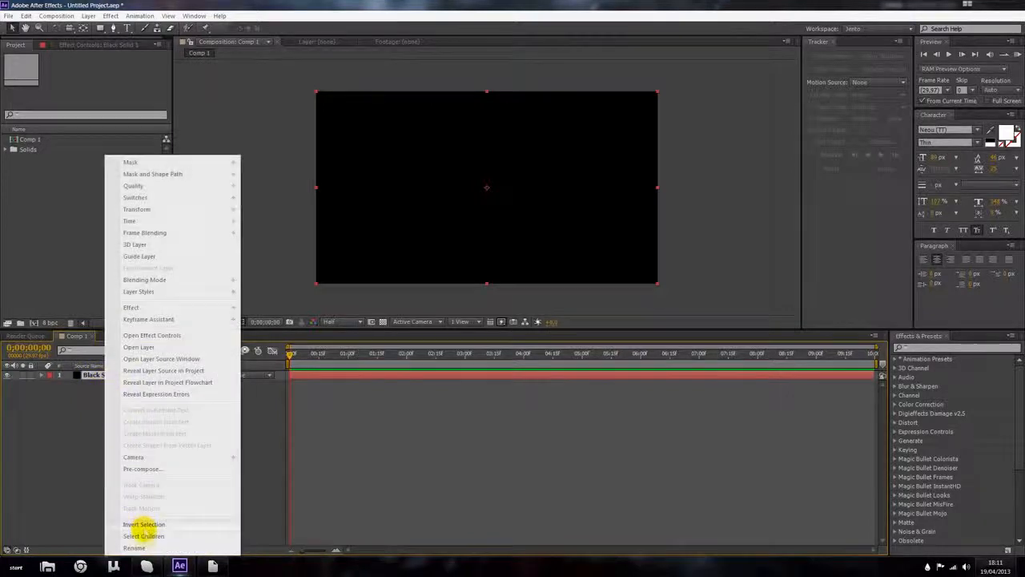
click(146, 548)
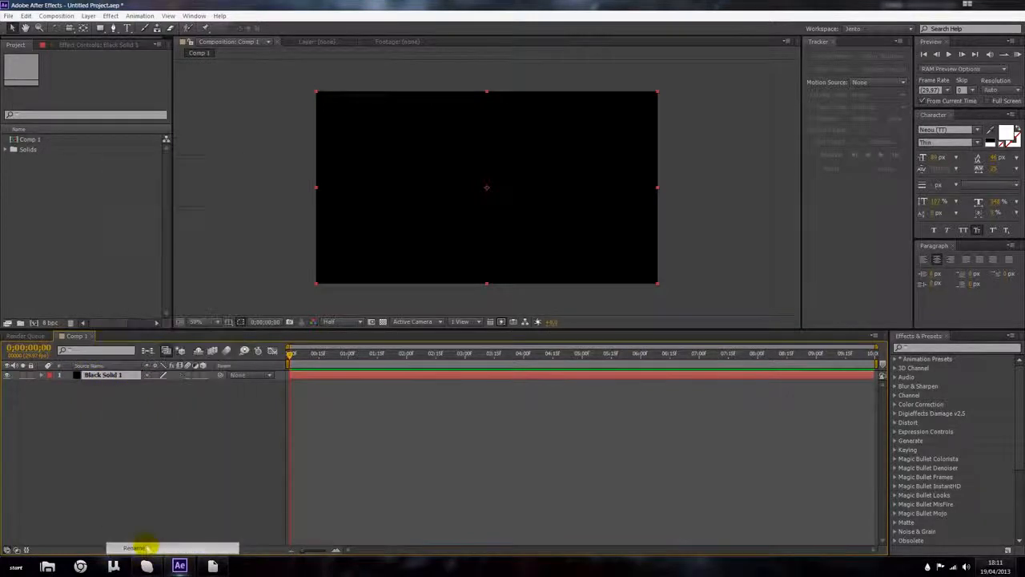
text(BG)
key(Return)
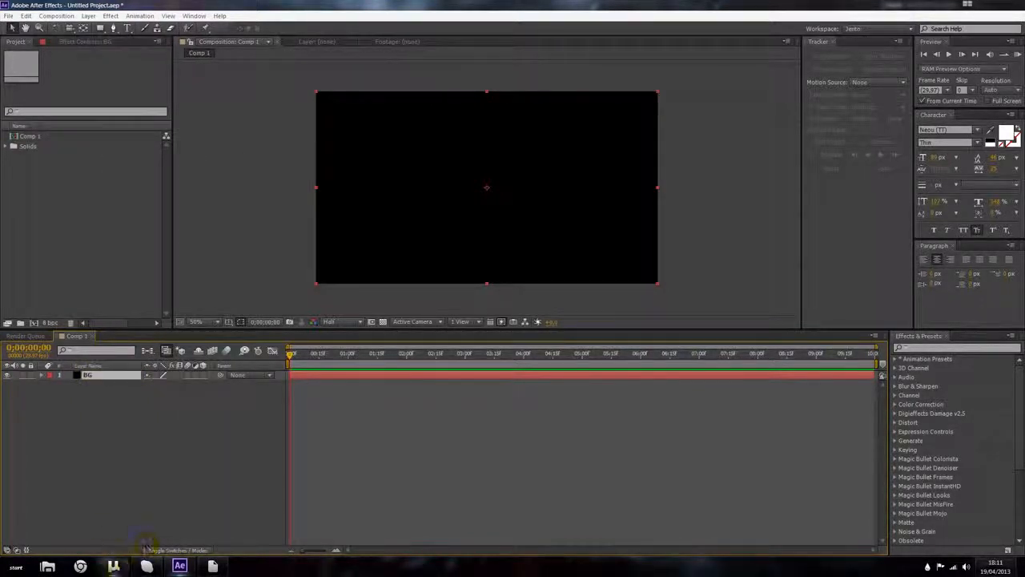
Step: Draw a paragraph text box in the composition and enter the text Techrodd
click(137, 453)
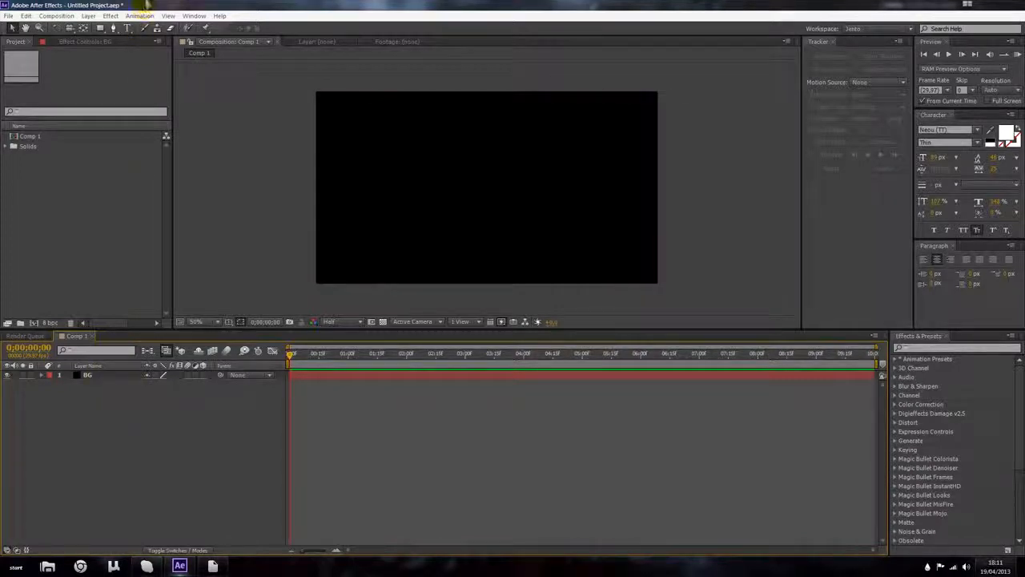
click(127, 28)
drag(355, 128, 626, 244)
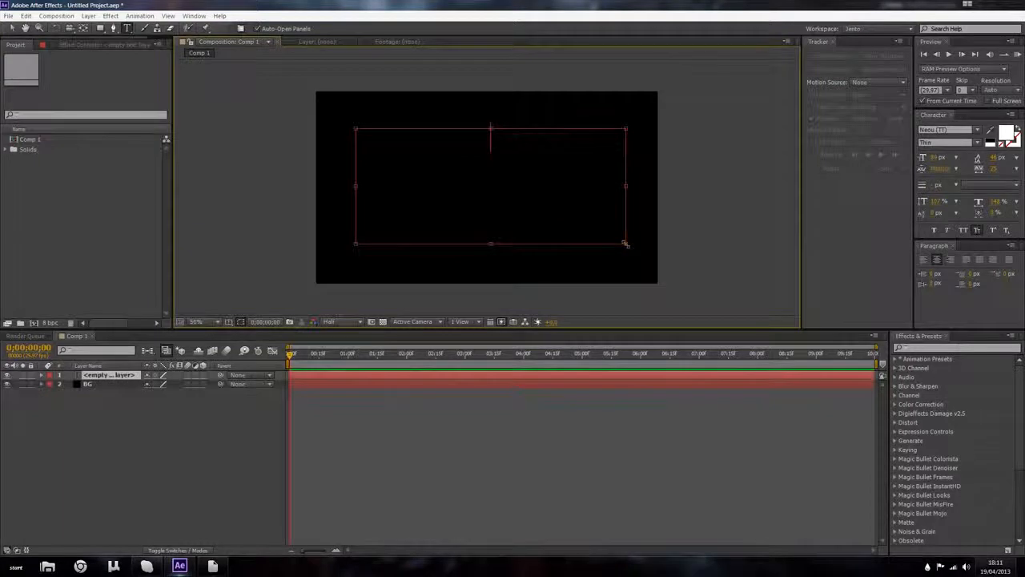
text(Techrodd)
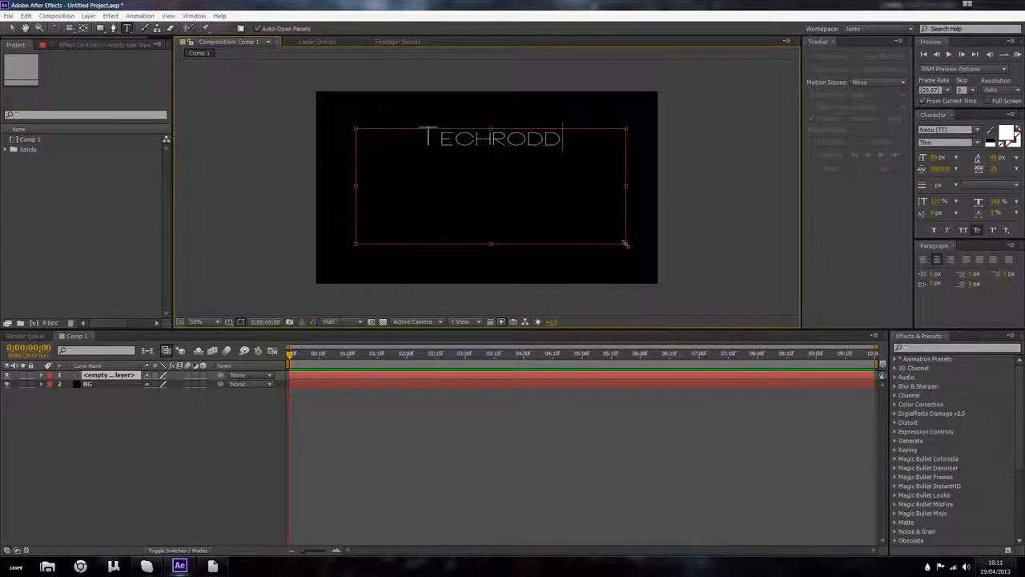
Step: Select all the text and change its font to Squared Display
key(ctrl+a)
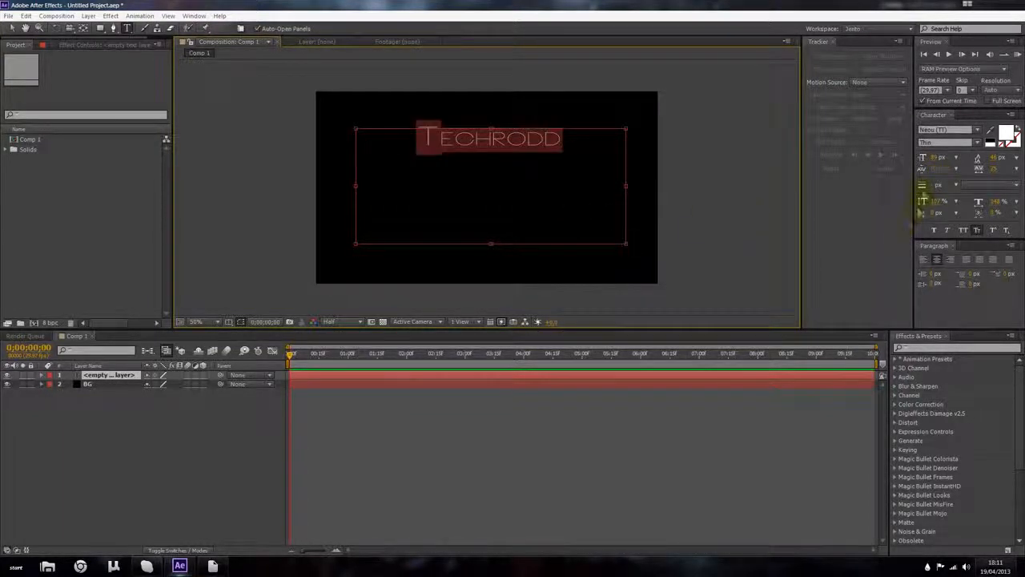
click(944, 130)
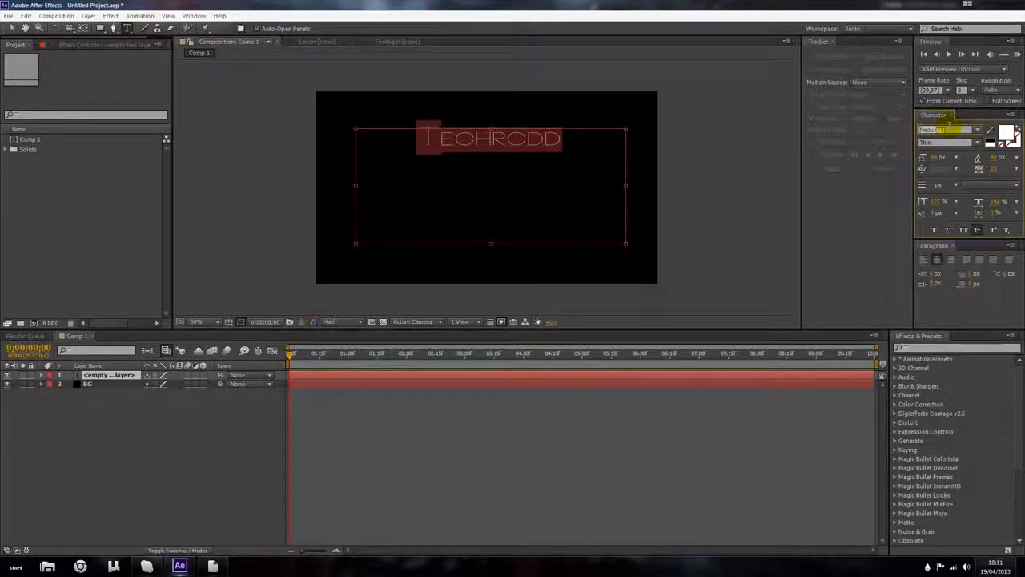
key(Up)
key(Up)
key(Up)
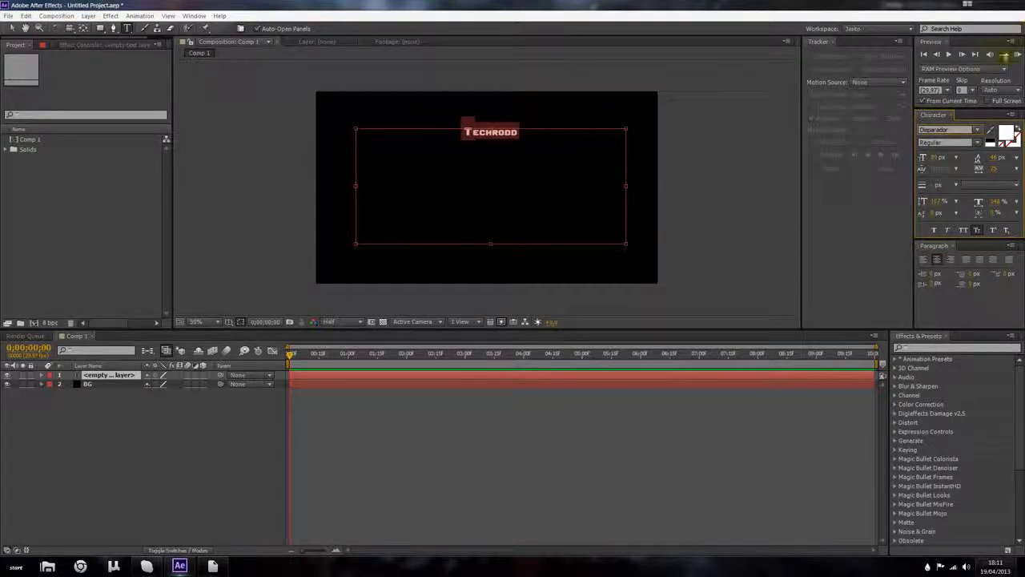
click(978, 130)
click(979, 130)
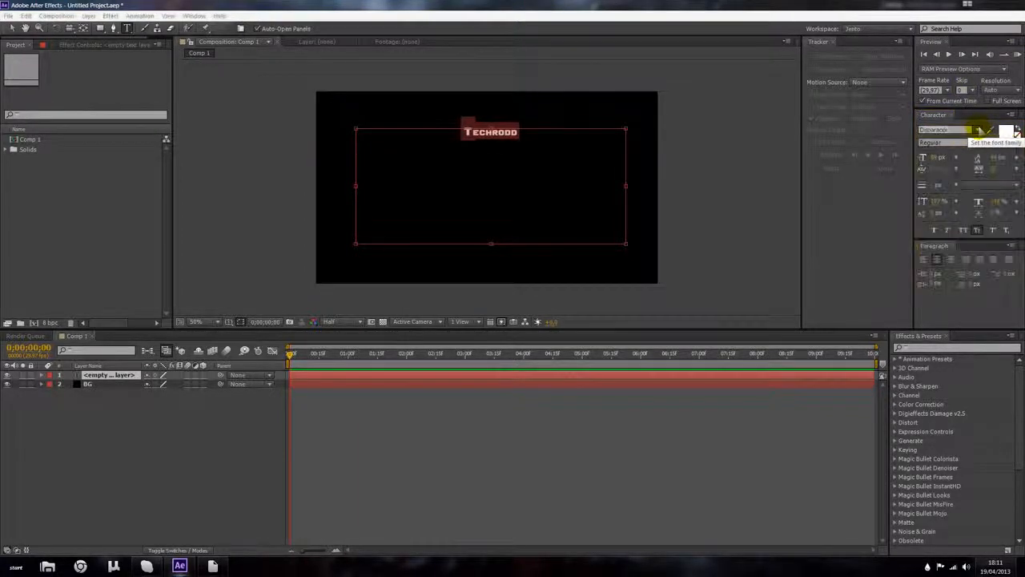
click(979, 130)
key(Page_Down)
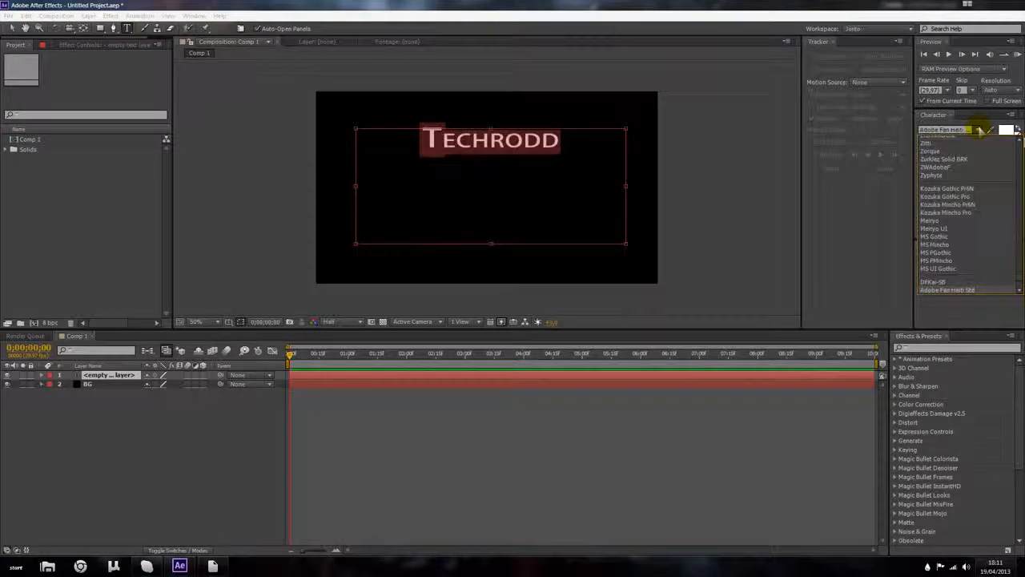
click(979, 130)
click(980, 130)
scroll(980, 130, down, 10)
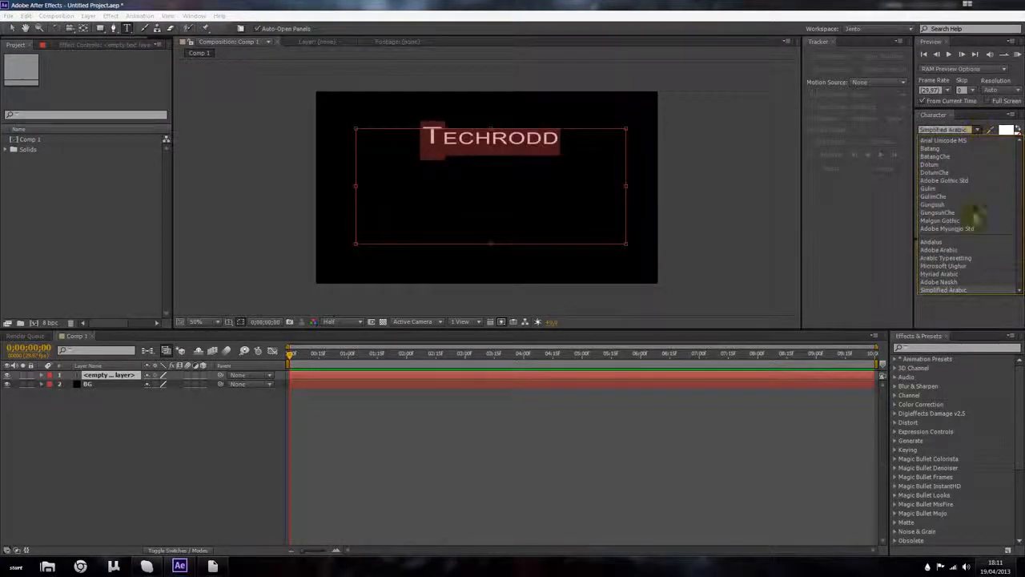
key(s)
key(s)
key(s)
key(s)
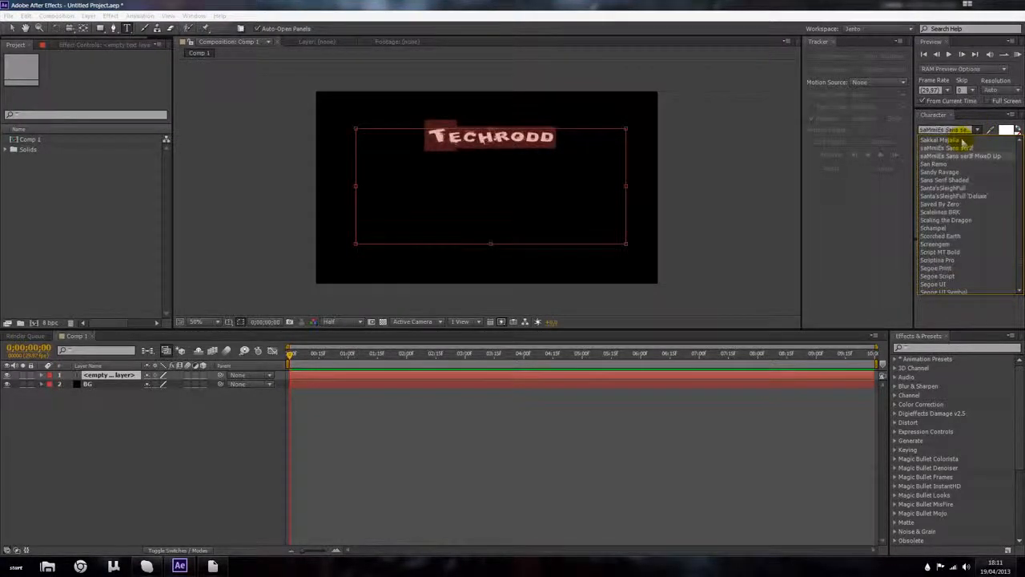
scroll(951, 224, down, 3)
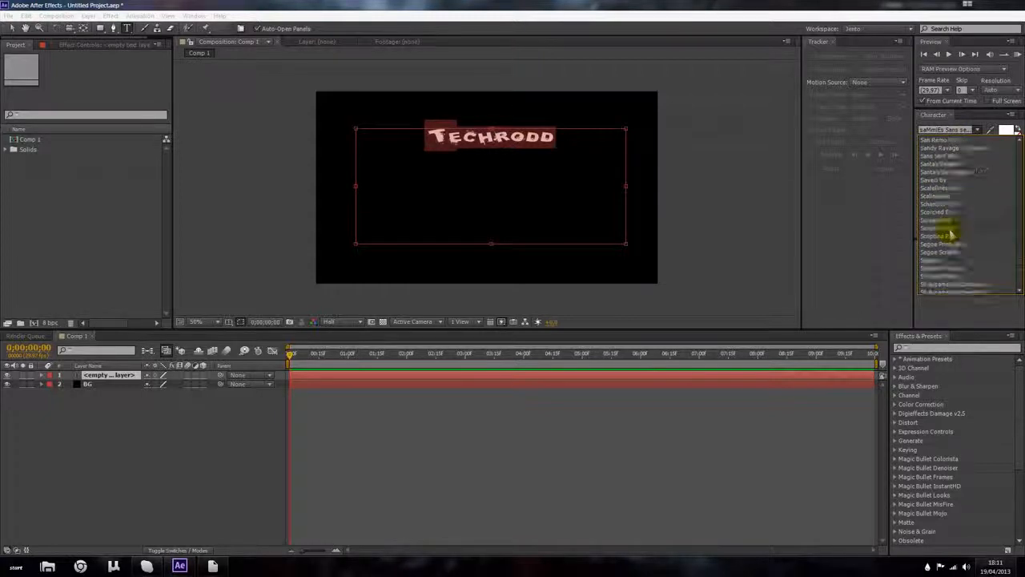
scroll(952, 232, down, 15)
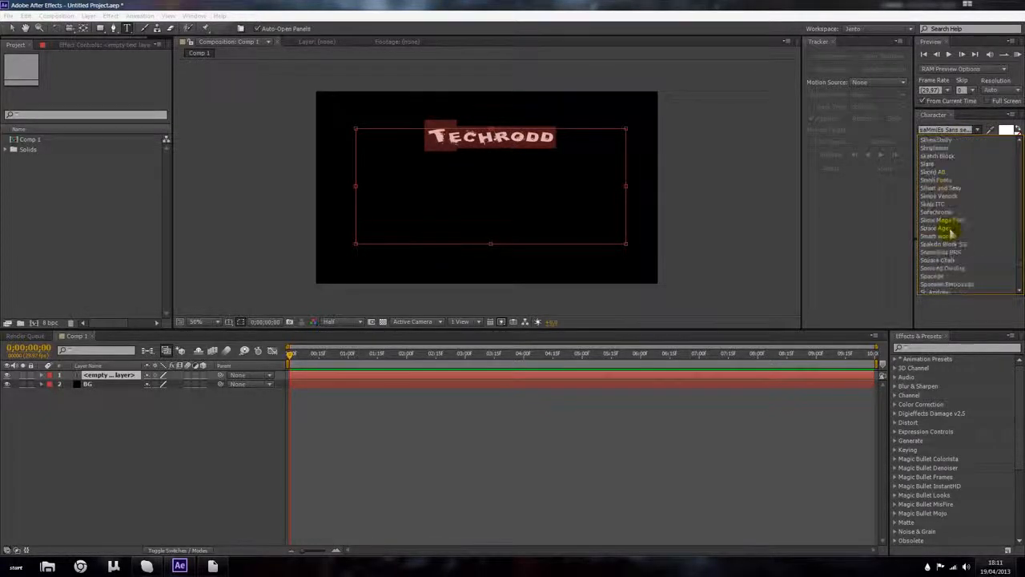
click(953, 269)
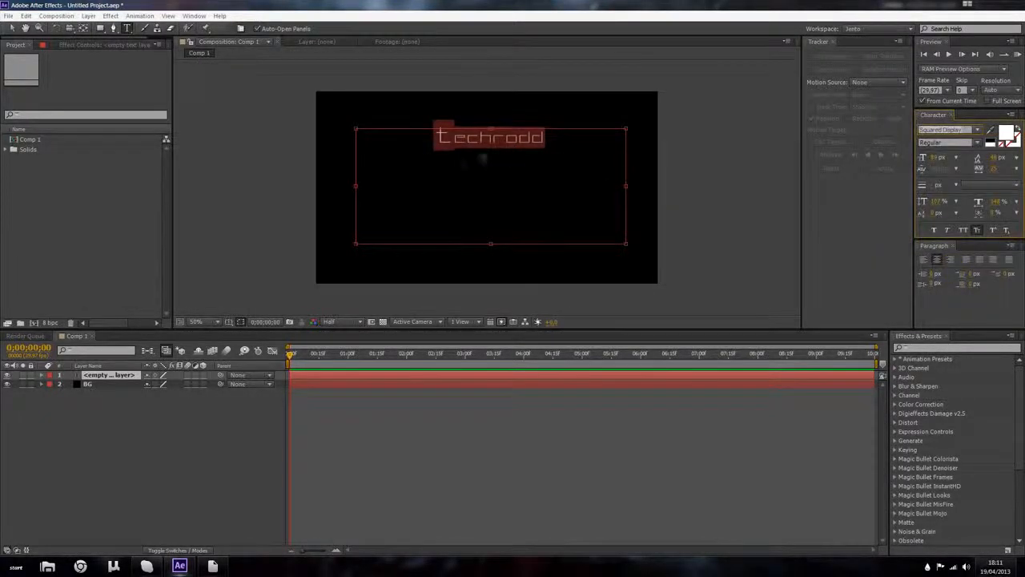
Step: Enlarge the text's font size and set its vertical and horizontal scale to about 118%
mouse_move(935, 201)
mouse_down()
mouse_move(959, 204)
mouse_move(943, 202)
mouse_up()
drag(937, 157, 972, 167)
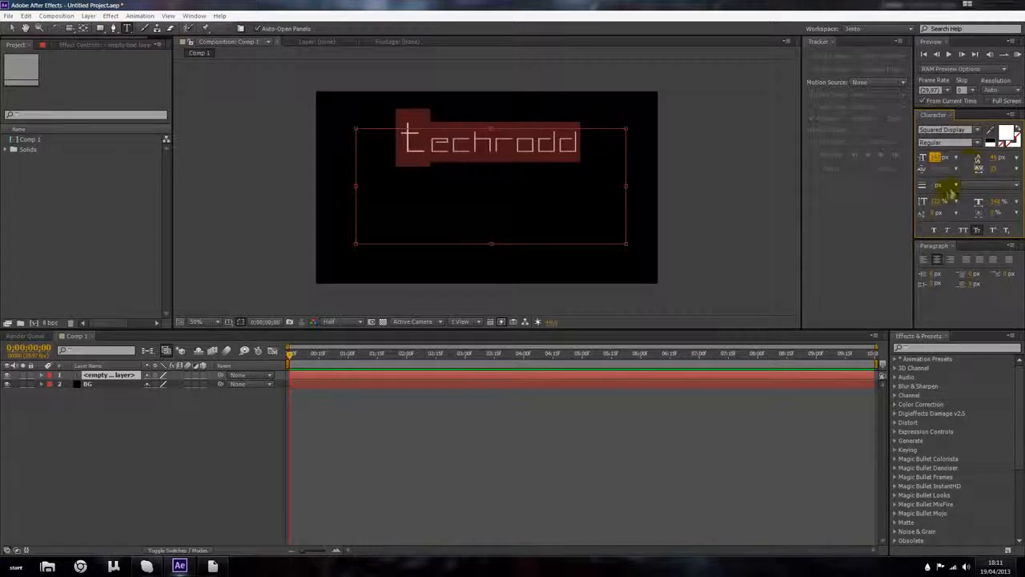
drag(935, 202, 930, 201)
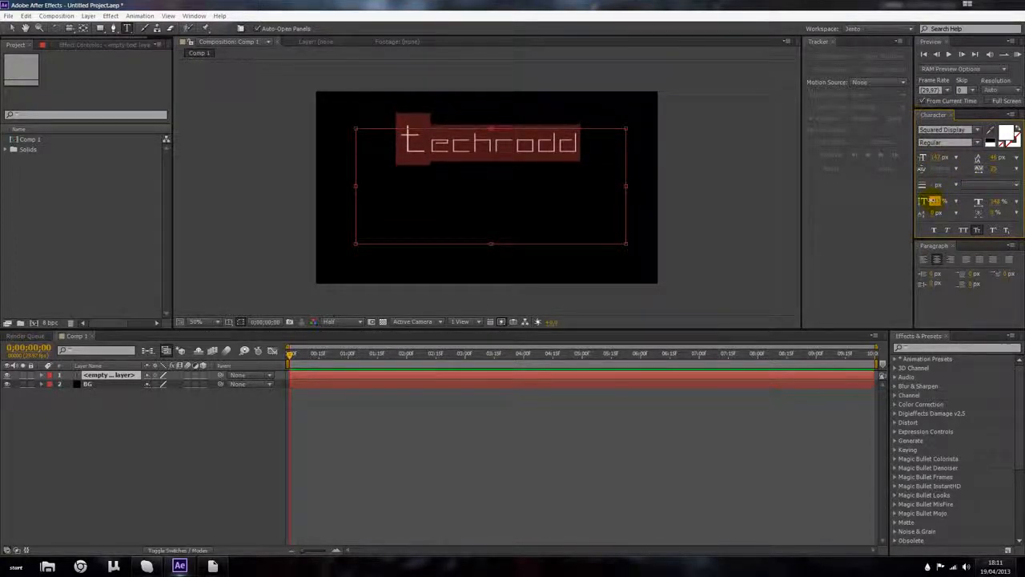
drag(999, 202, 980, 168)
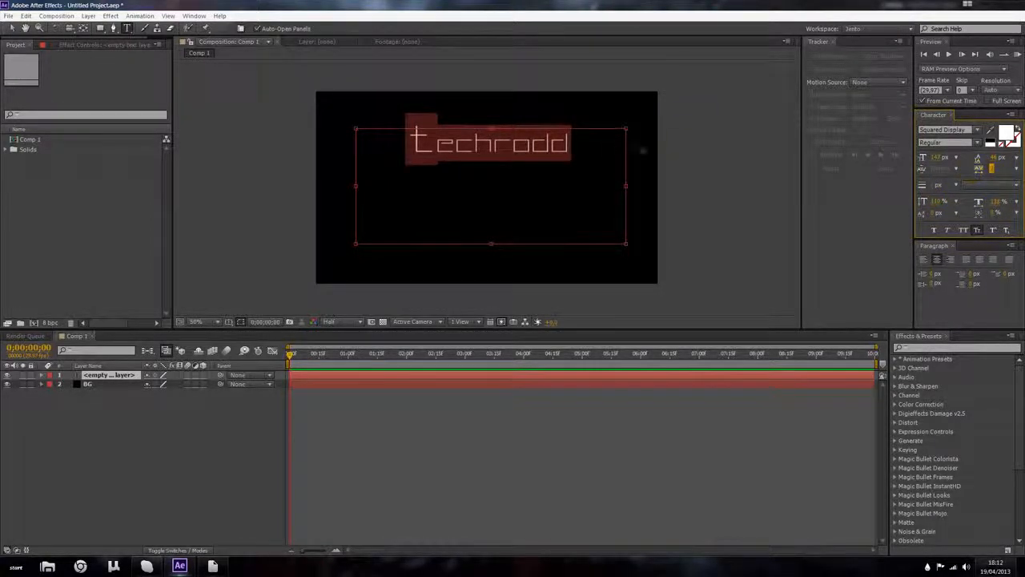
Step: Shrink the text box to fit the text and move it toward the right side of the frame
scroll(554, 146, up, 1)
scroll(673, 172, down, 1)
drag(491, 129, 490, 162)
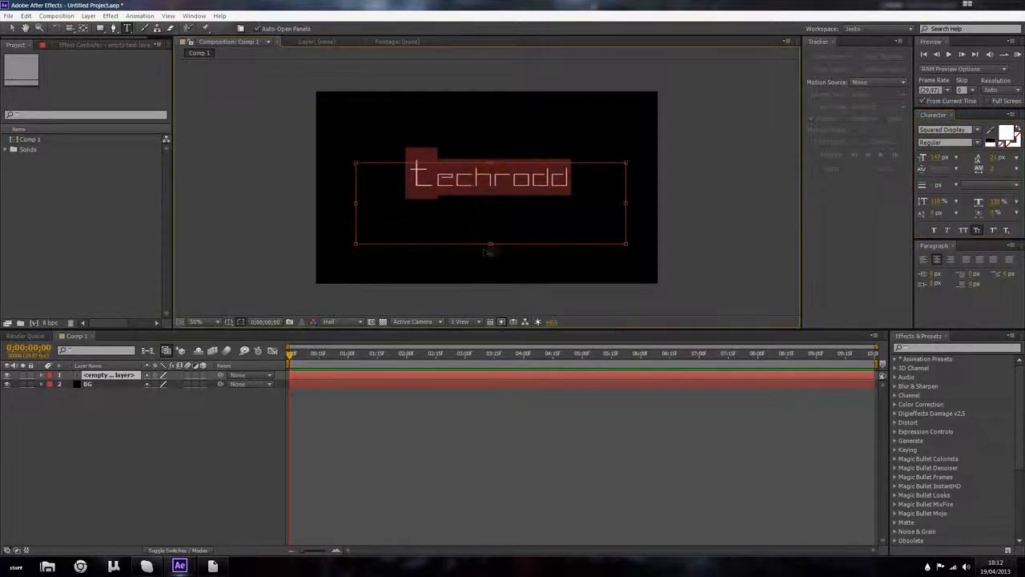
drag(490, 242, 490, 194)
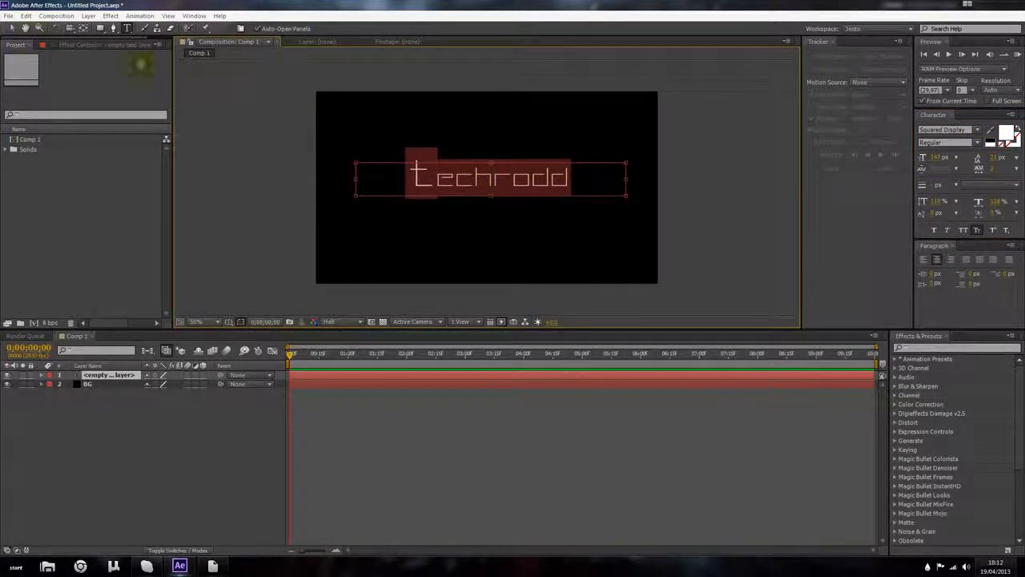
drag(355, 178, 462, 179)
click(11, 28)
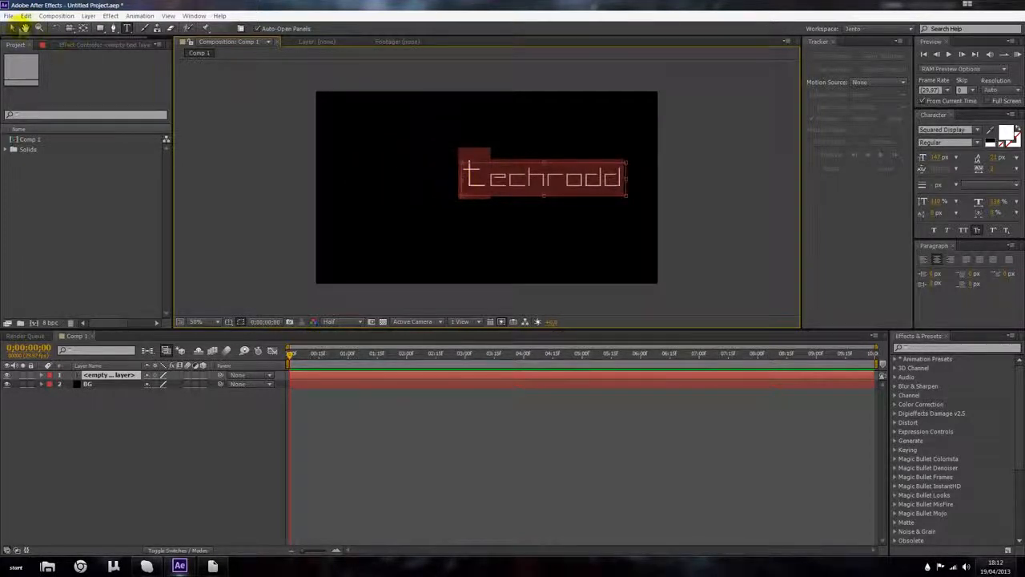
Step: Move the Techrodd text layer toward the centre of the frame by adjusting its Position
drag(588, 183, 521, 198)
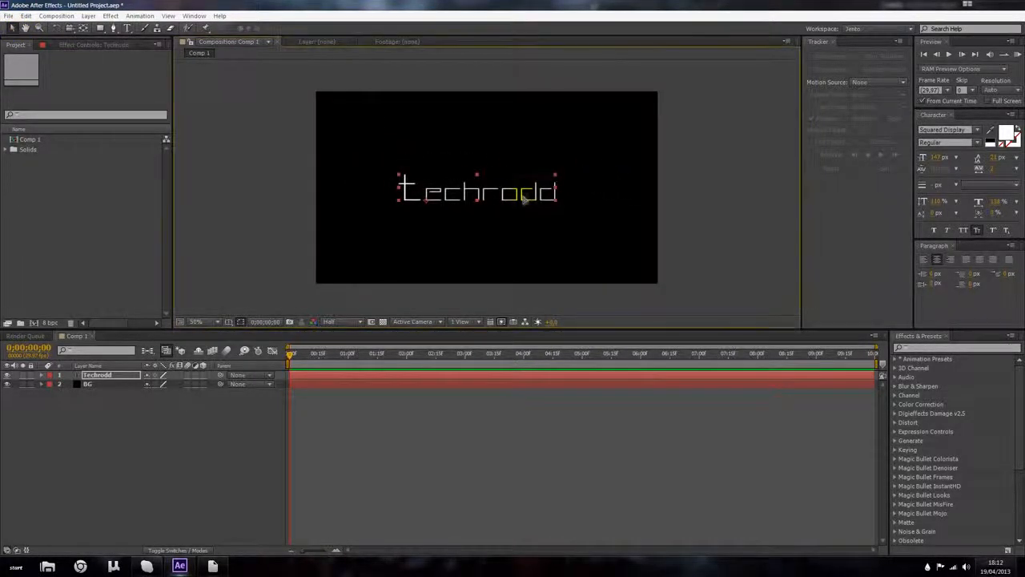
double_click(521, 198)
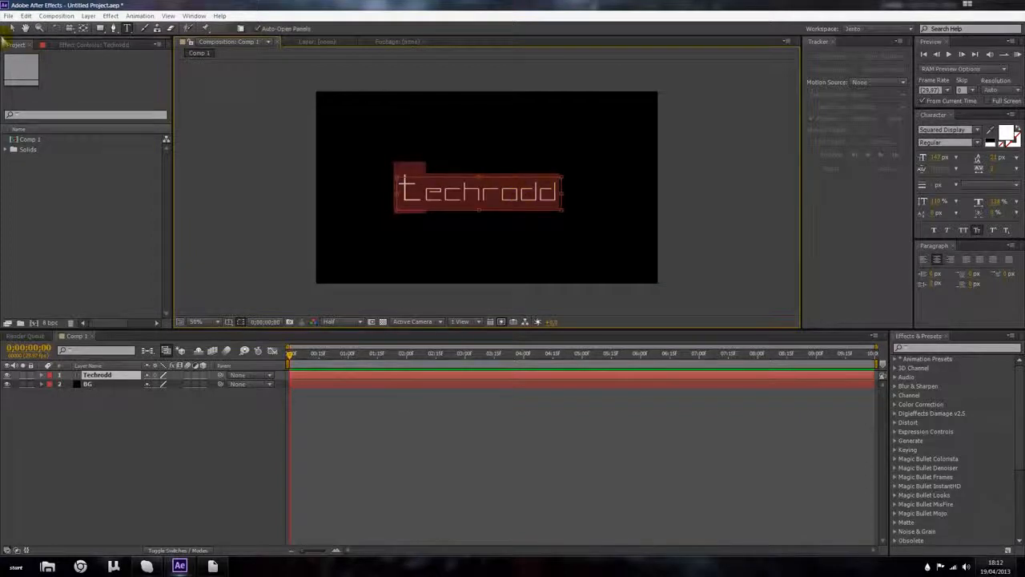
click(12, 28)
key(p)
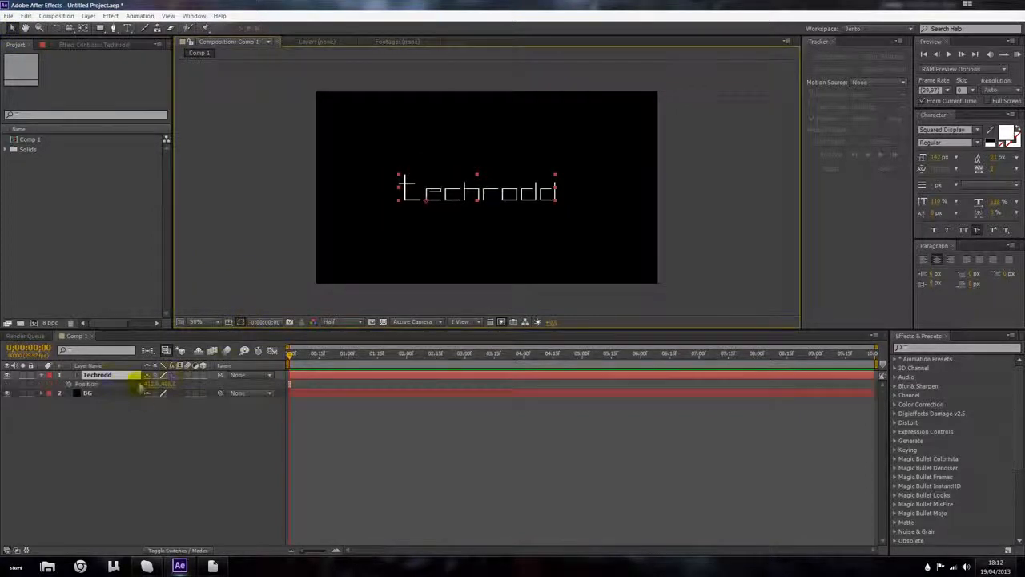
mouse_move(149, 383)
mouse_down()
mouse_move(175, 391)
mouse_move(142, 383)
mouse_move(151, 377)
mouse_up()
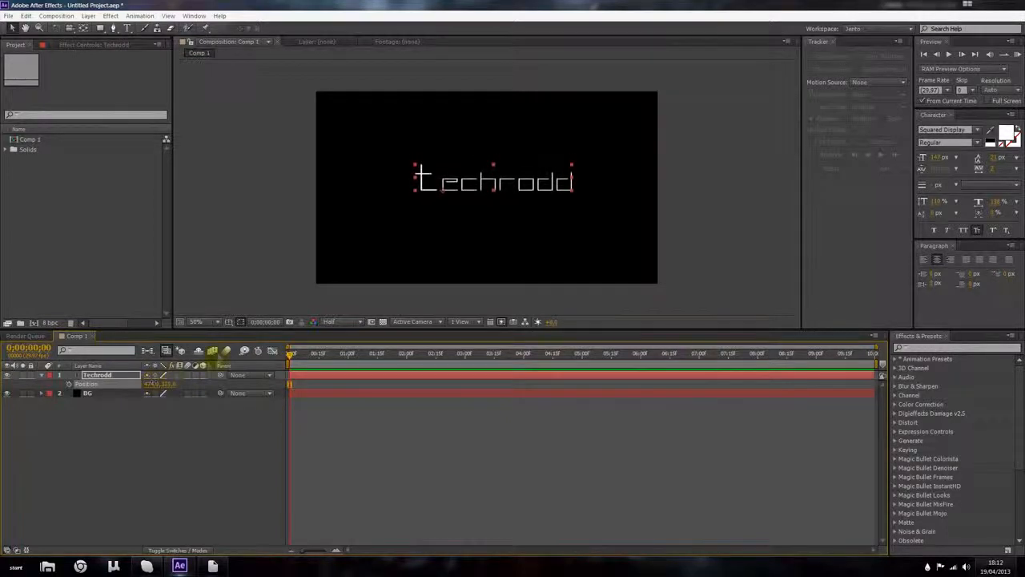
Step: Show the title/action safe guides and fine-tune the text's horizontal position to centre it
click(229, 322)
click(237, 333)
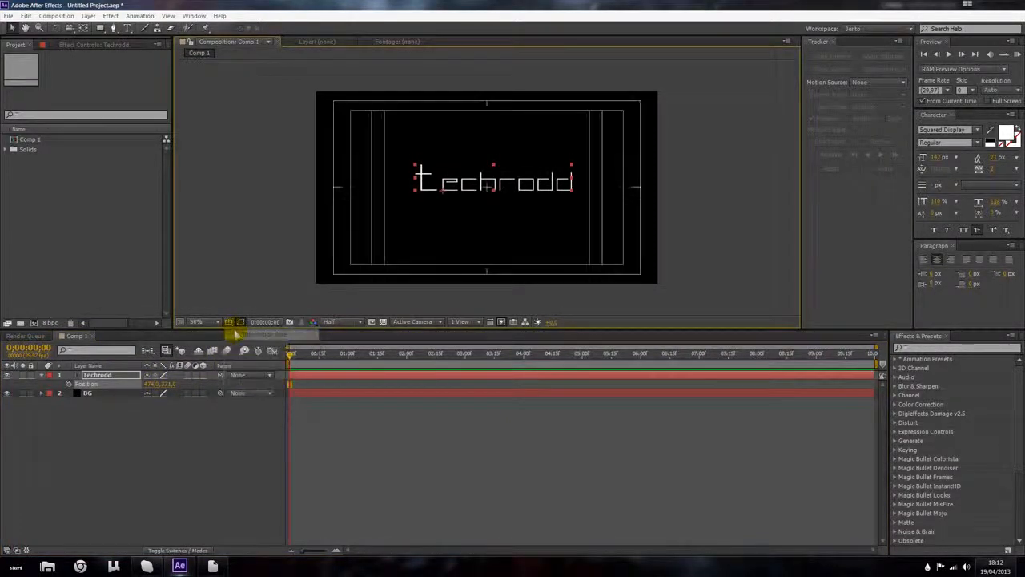
mouse_move(171, 384)
mouse_down()
mouse_move(123, 377)
mouse_move(167, 384)
mouse_up()
click(150, 439)
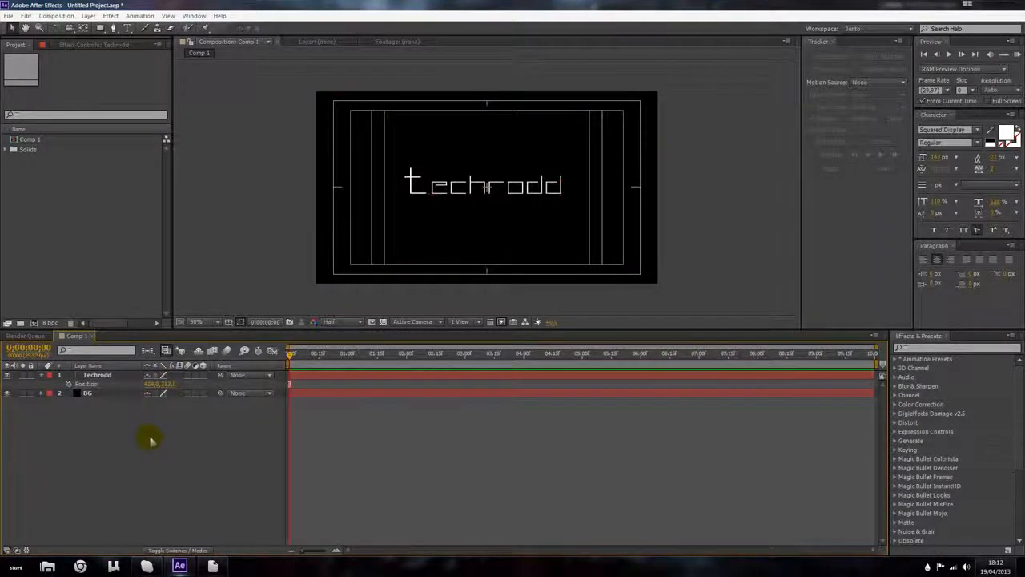
Step: Turn off the safe guides, collapse the text layer's properties and deselect the layer
scroll(445, 212, up, 1)
scroll(441, 215, down, 1)
click(240, 321)
click(256, 334)
click(120, 376)
click(41, 375)
click(87, 377)
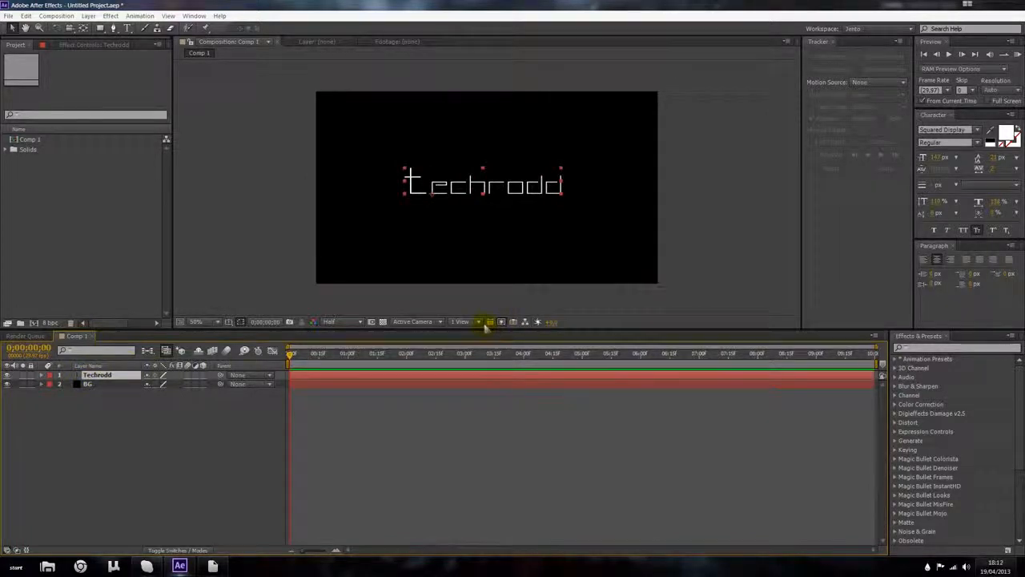
click(201, 440)
Step: Import the TV Noise V1 clip from the Special Effects Error folder into the project
click(70, 294)
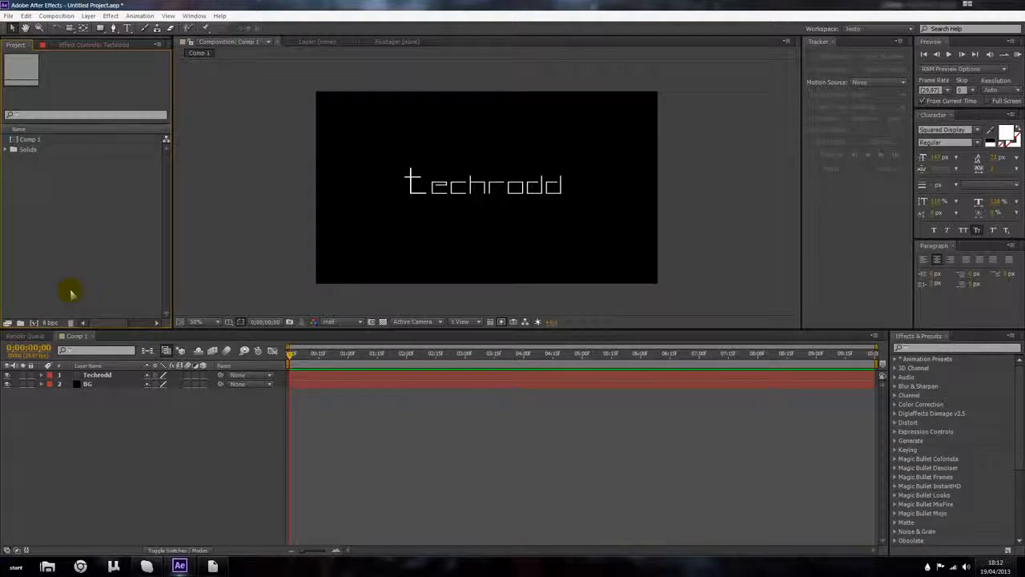
double_click(70, 294)
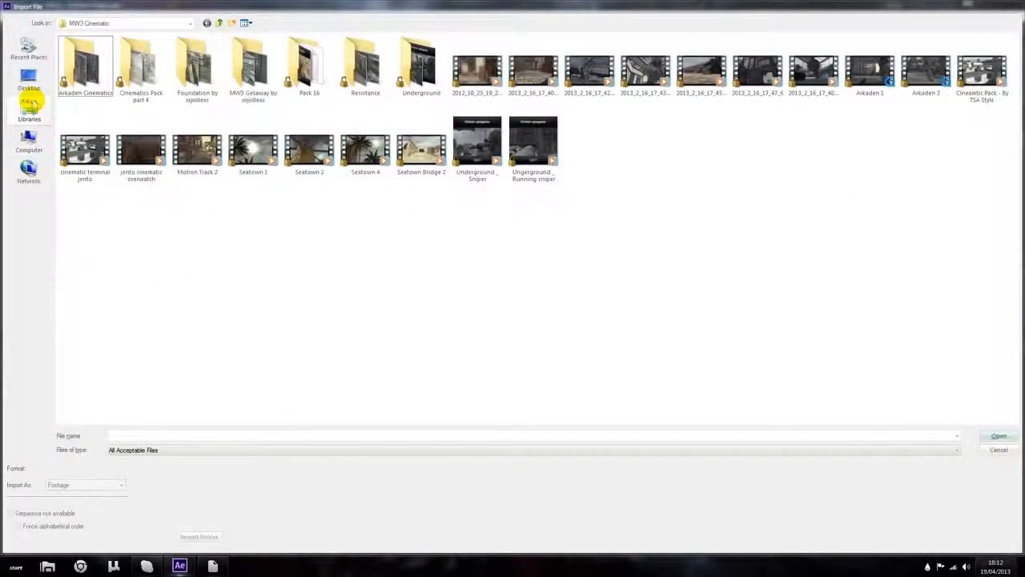
click(29, 107)
double_click(506, 48)
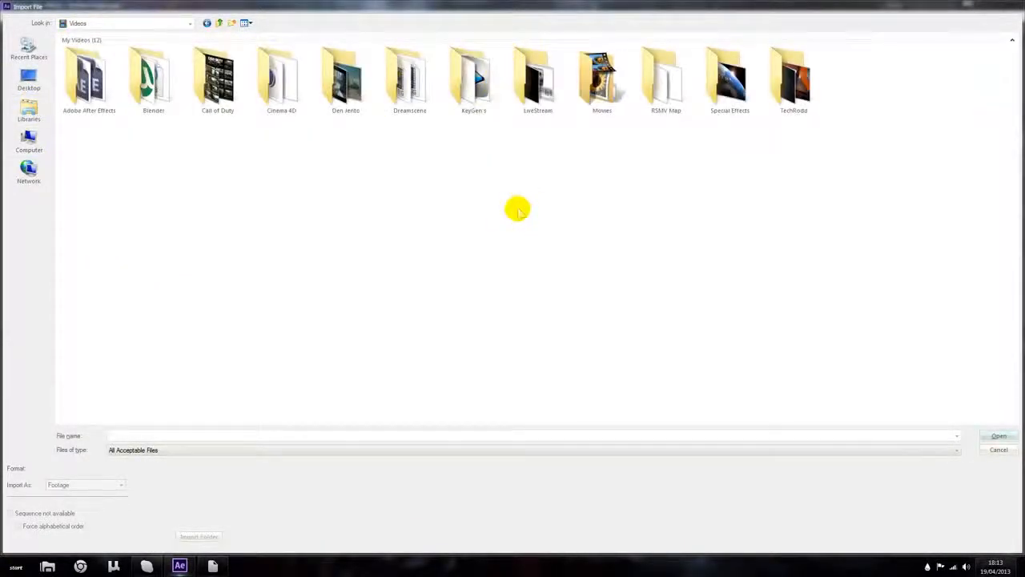
double_click(730, 78)
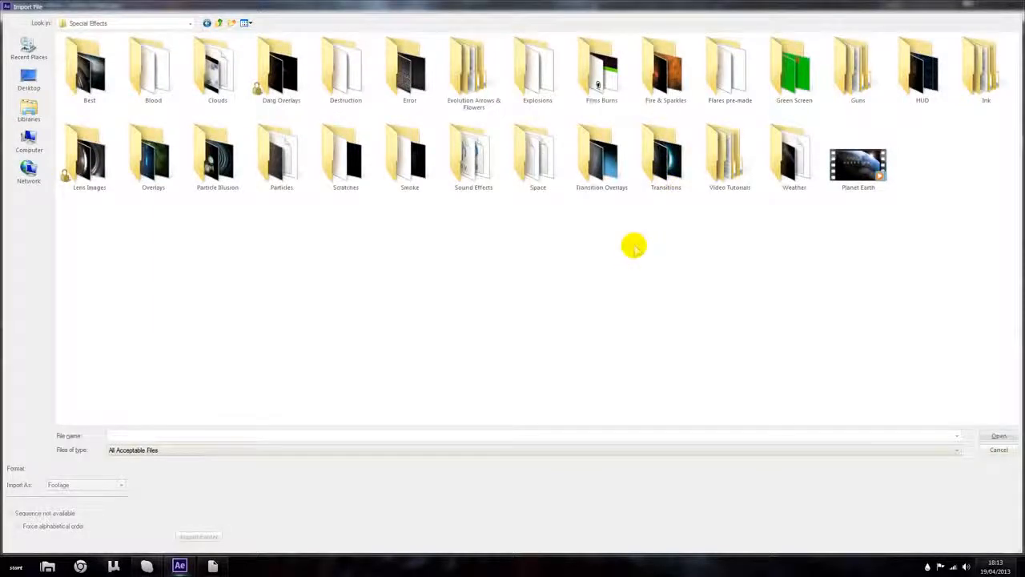
double_click(664, 160)
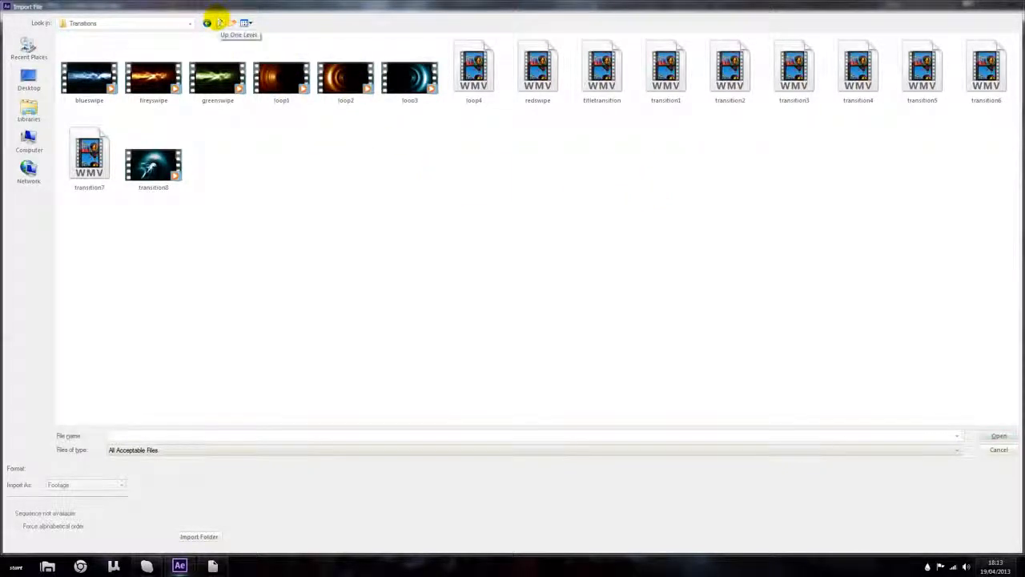
click(219, 22)
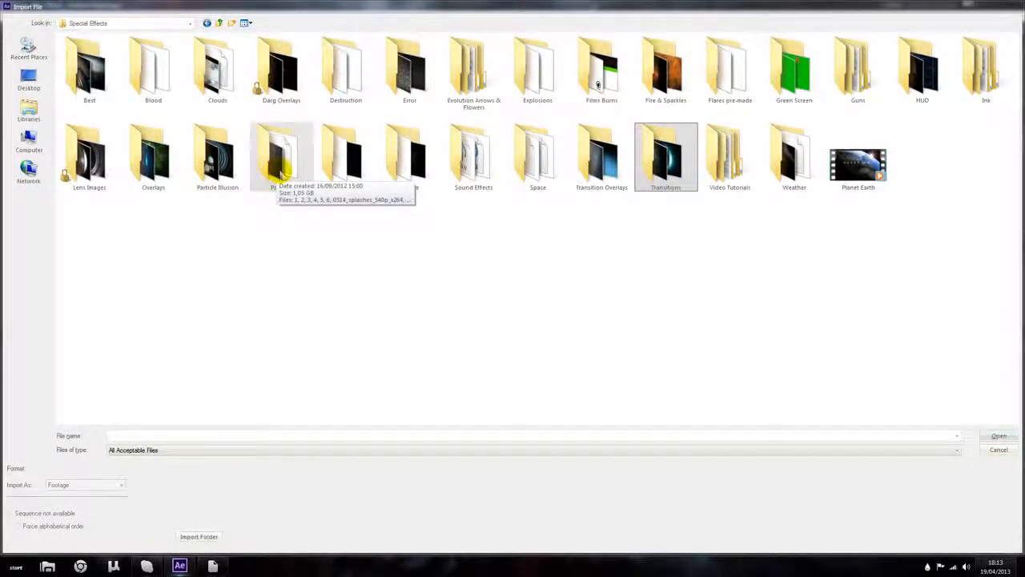
double_click(396, 80)
click(346, 89)
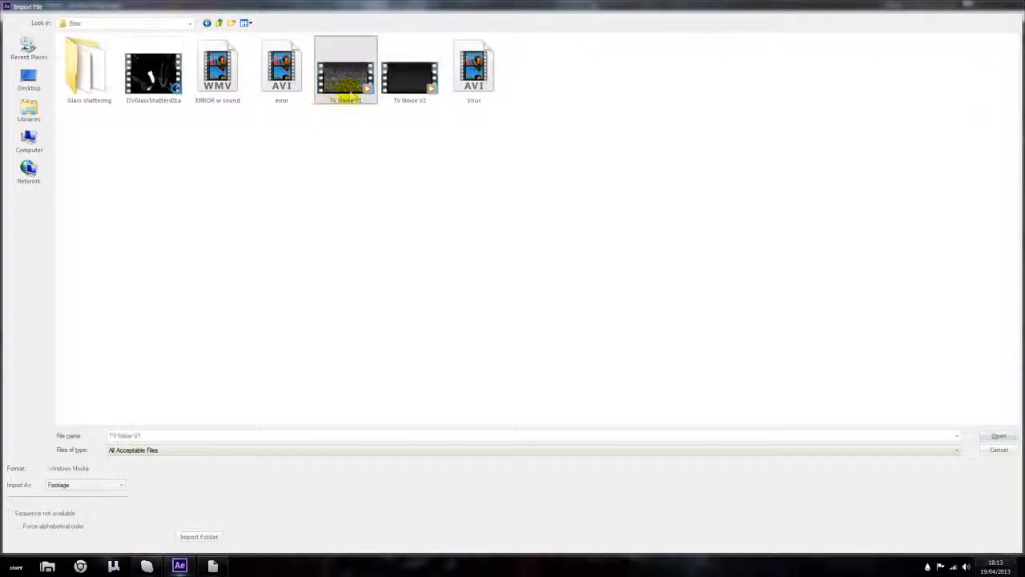
double_click(346, 90)
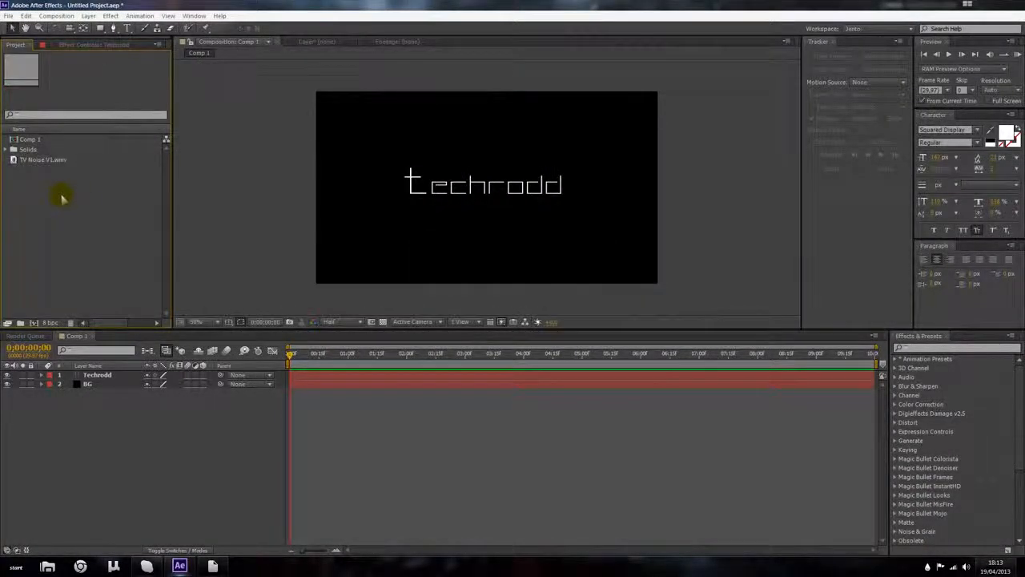
Step: Import the Electromagnetic green screen clip from the Special Effects Green Screen folder
double_click(61, 198)
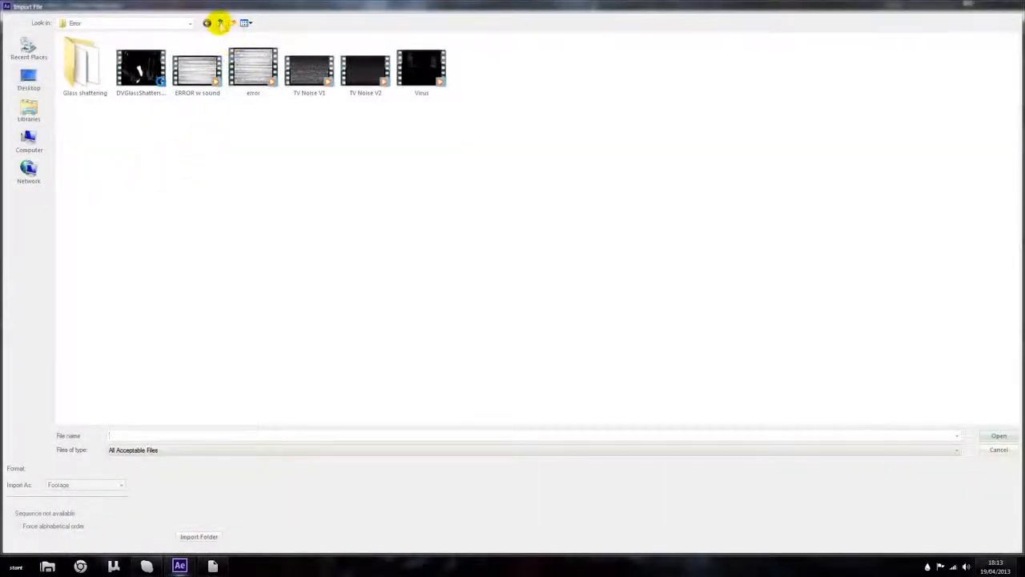
click(221, 22)
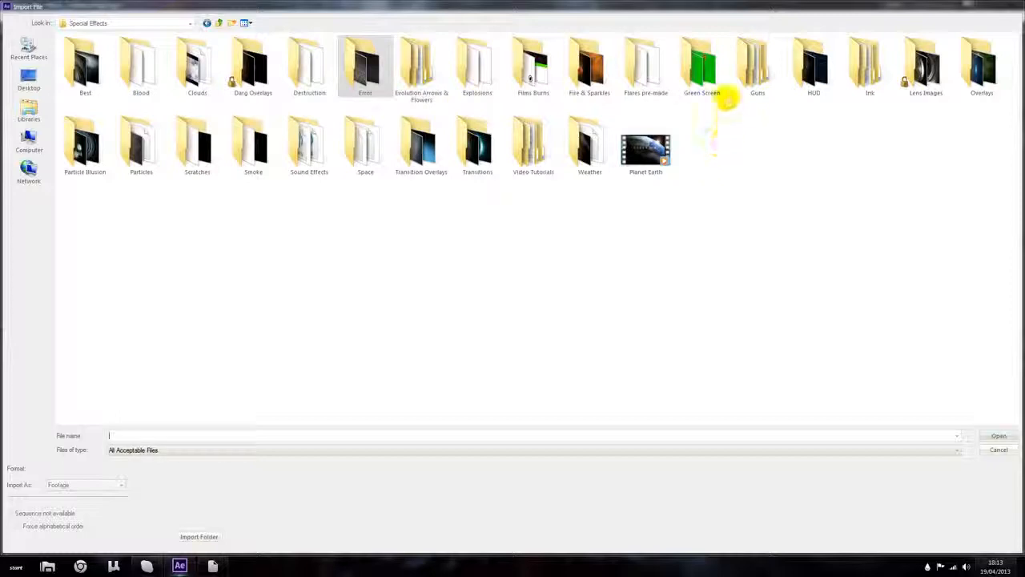
double_click(723, 94)
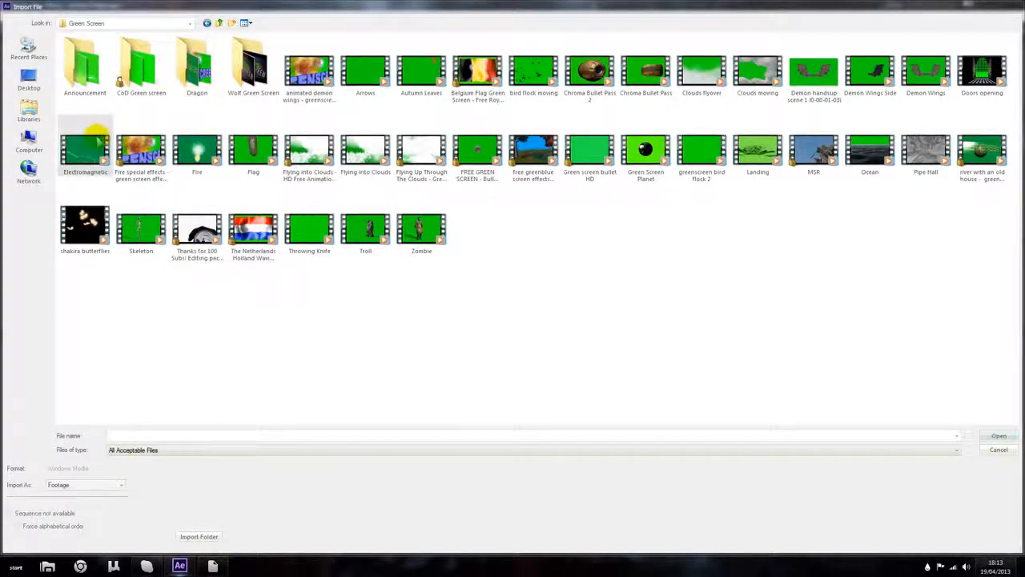
double_click(94, 140)
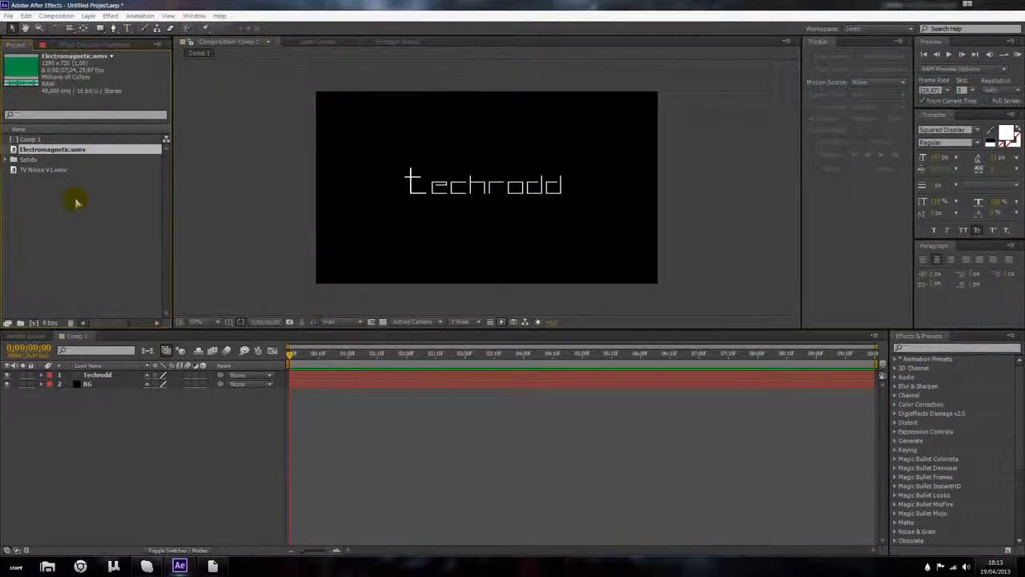
Step: Import the lens_04 image from the Special Effects Lens Images folder
double_click(75, 201)
click(221, 22)
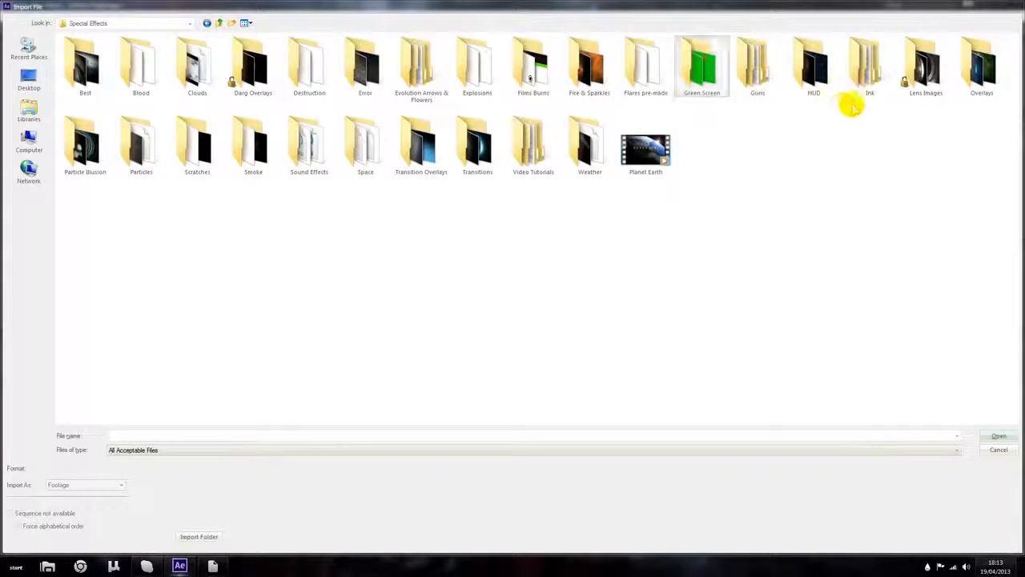
double_click(923, 80)
double_click(534, 72)
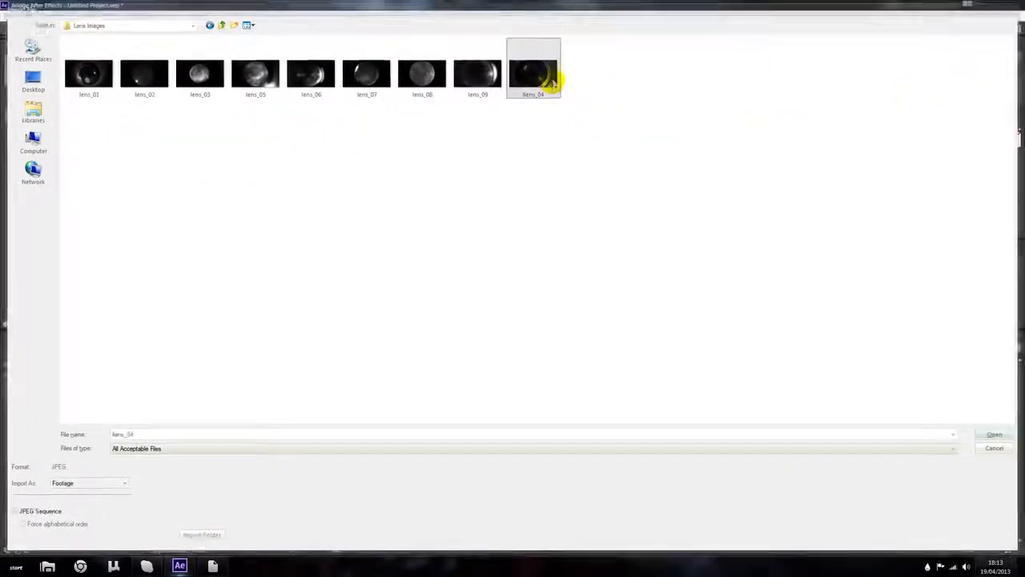
Step: Import the Particles_03 clip from the Special Effects Particles folder
double_click(126, 231)
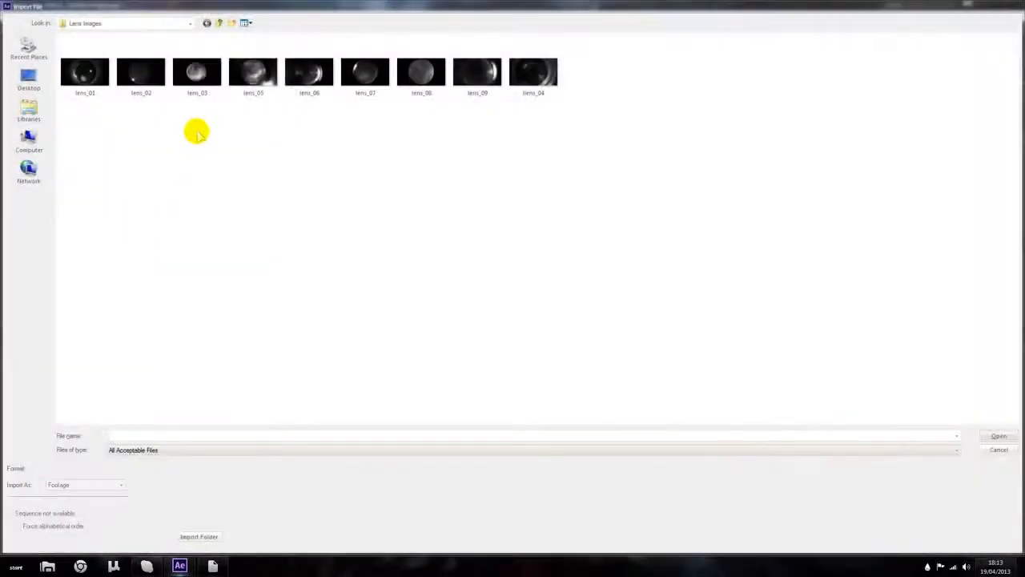
click(220, 22)
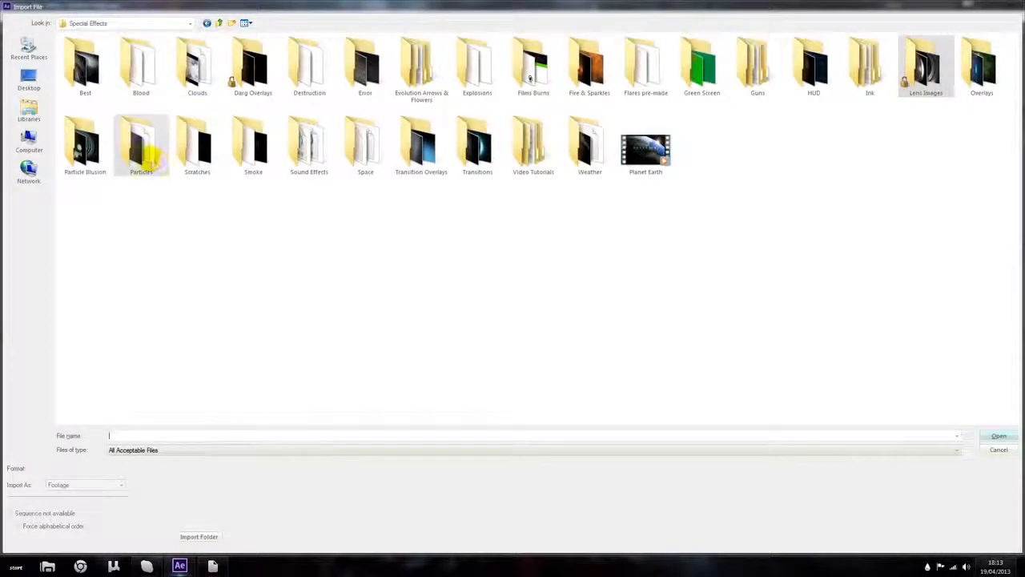
double_click(144, 150)
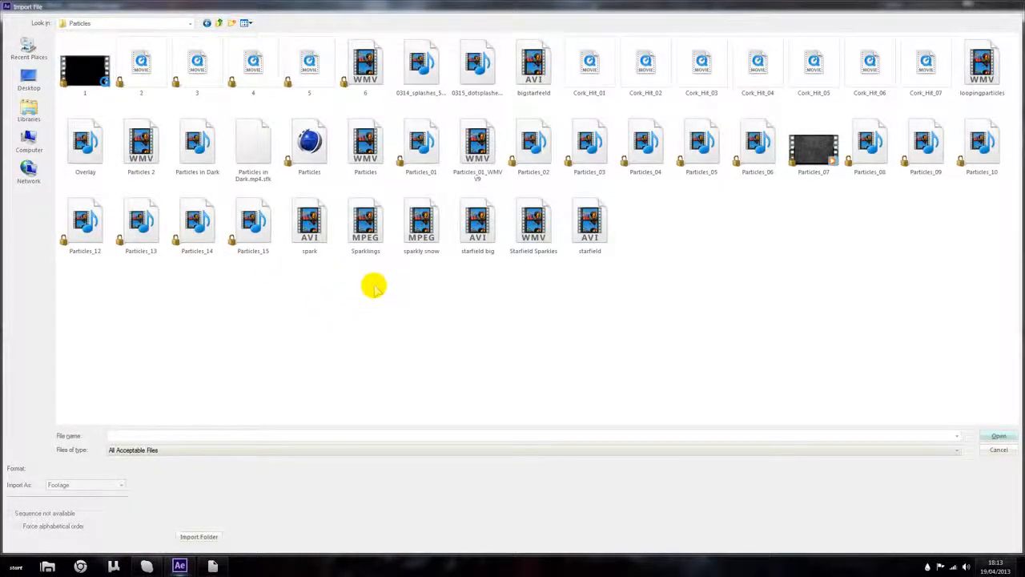
double_click(588, 149)
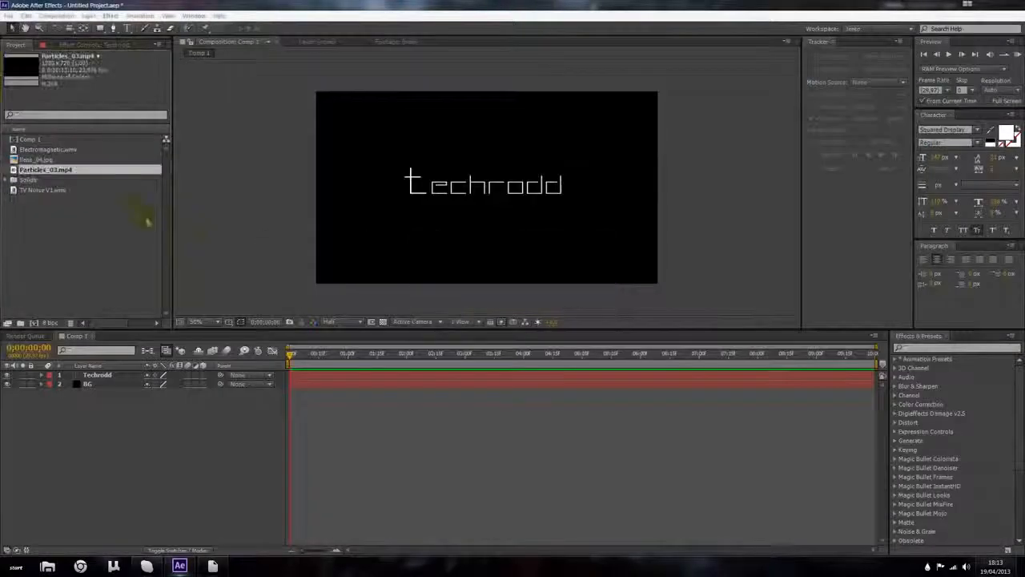
Step: Open the Particles_03 footage in its viewer and preview it by scrubbing and playing
double_click(104, 172)
drag(183, 300, 325, 298)
click(115, 224)
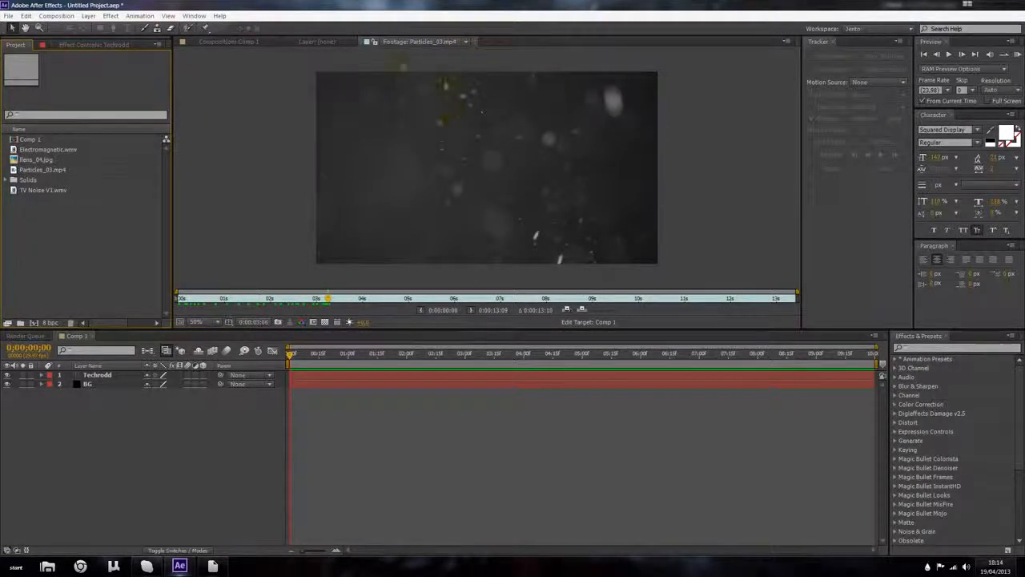
click(88, 151)
click(57, 170)
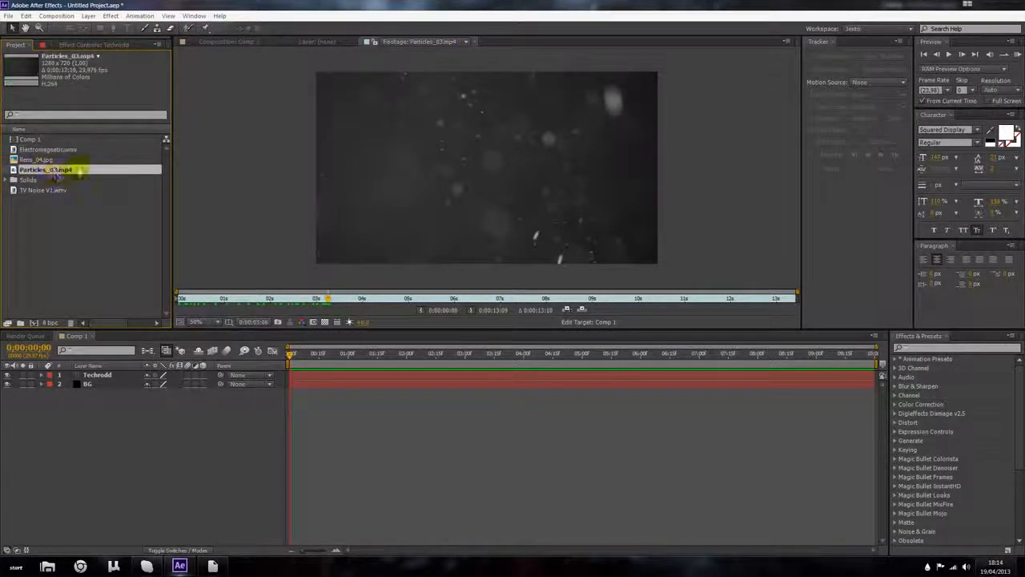
double_click(57, 171)
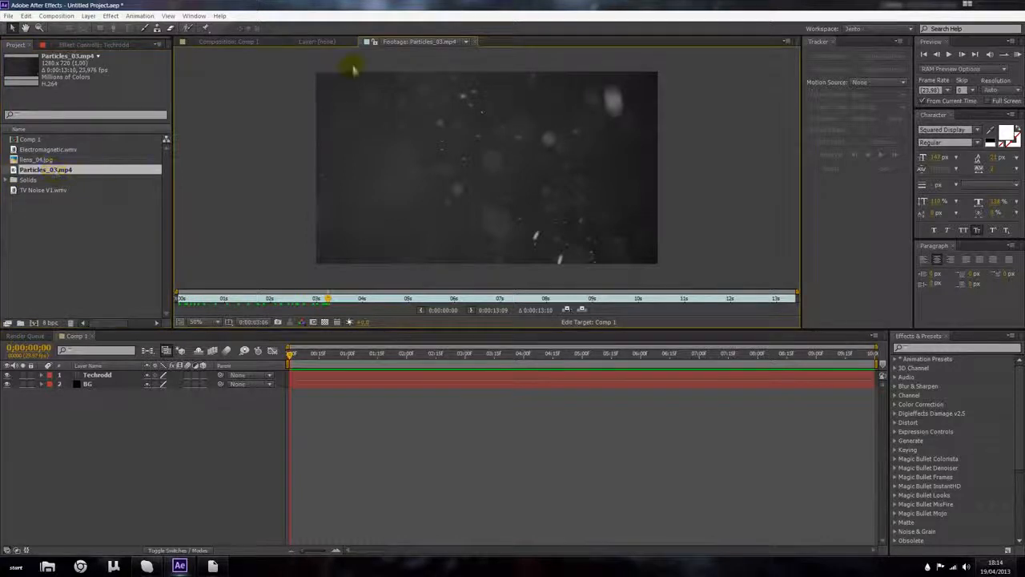
drag(325, 298, 156, 304)
key(KP_0)
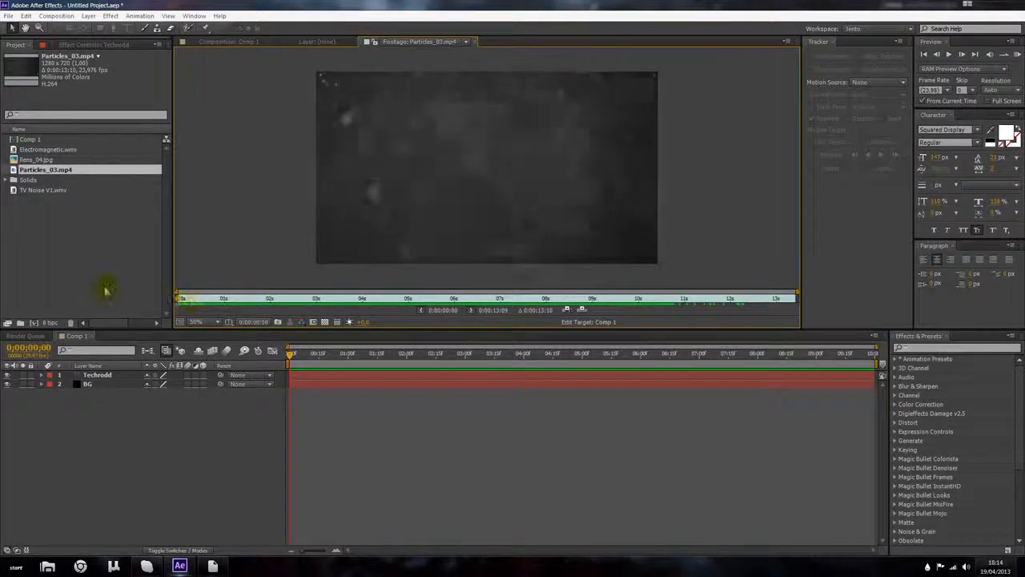
Step: Open the lens_04 image in the footage viewer, then close the viewer tabs to return to Comp 1
double_click(78, 160)
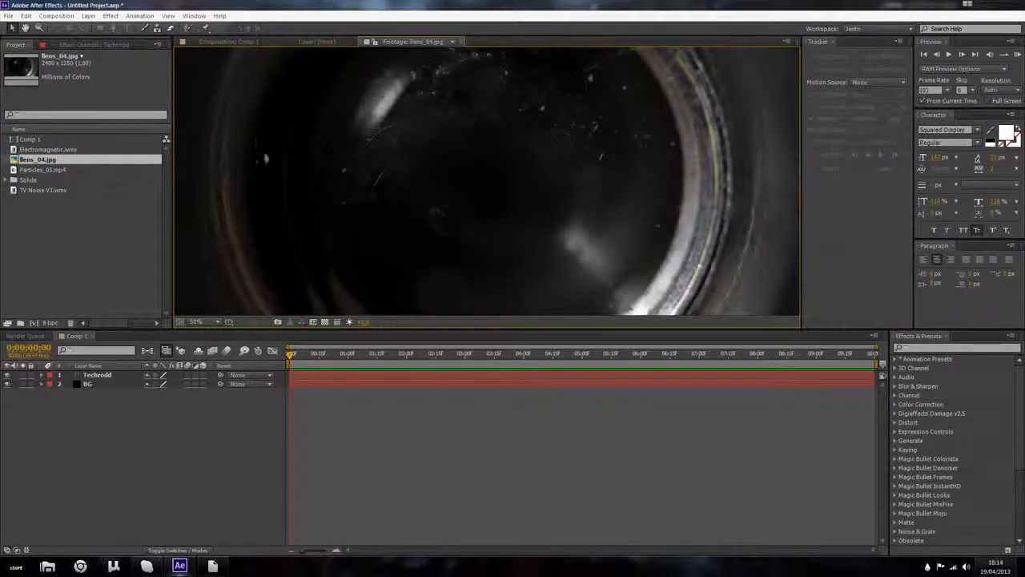
scroll(295, 160, down, 2)
click(461, 42)
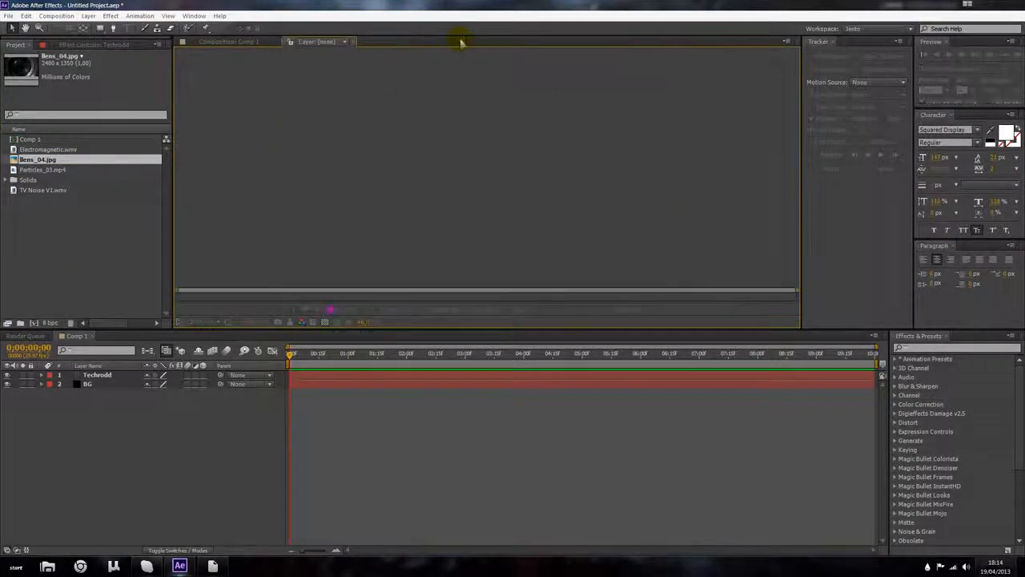
click(355, 40)
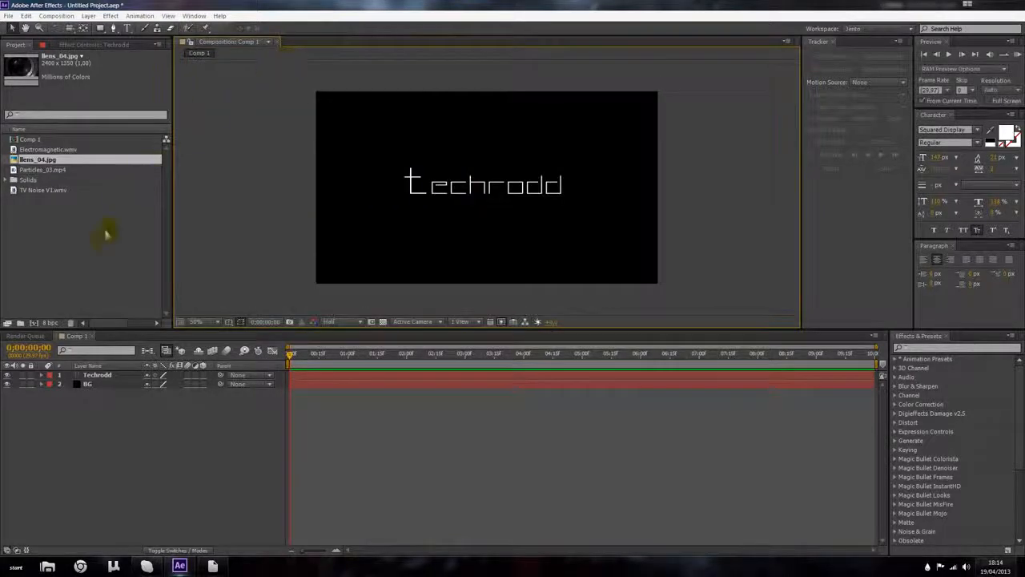
Step: Import the Skream - Profuse (OMG & Shockwave Remix) MP3 from the Music library
click(80, 267)
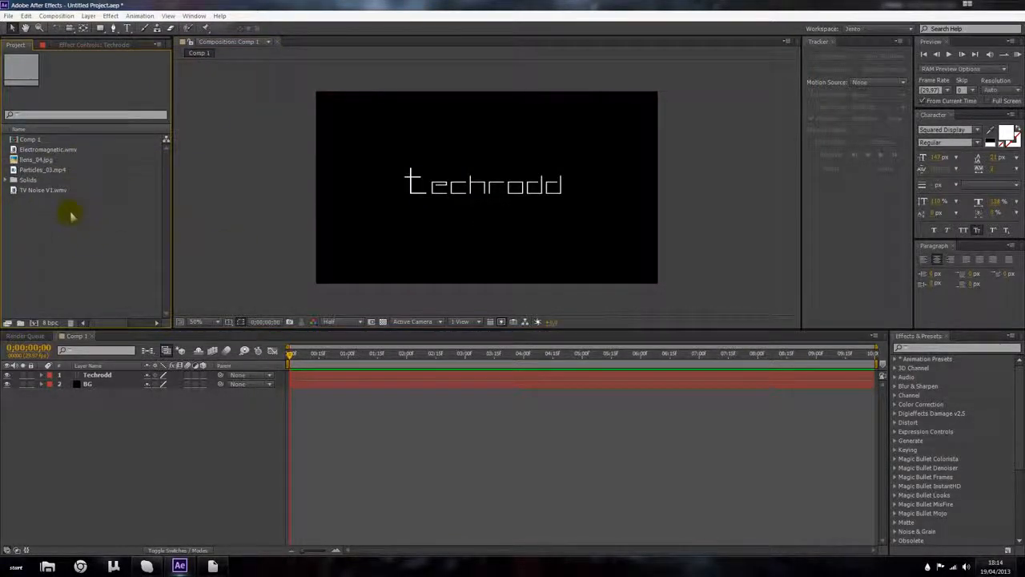
double_click(72, 208)
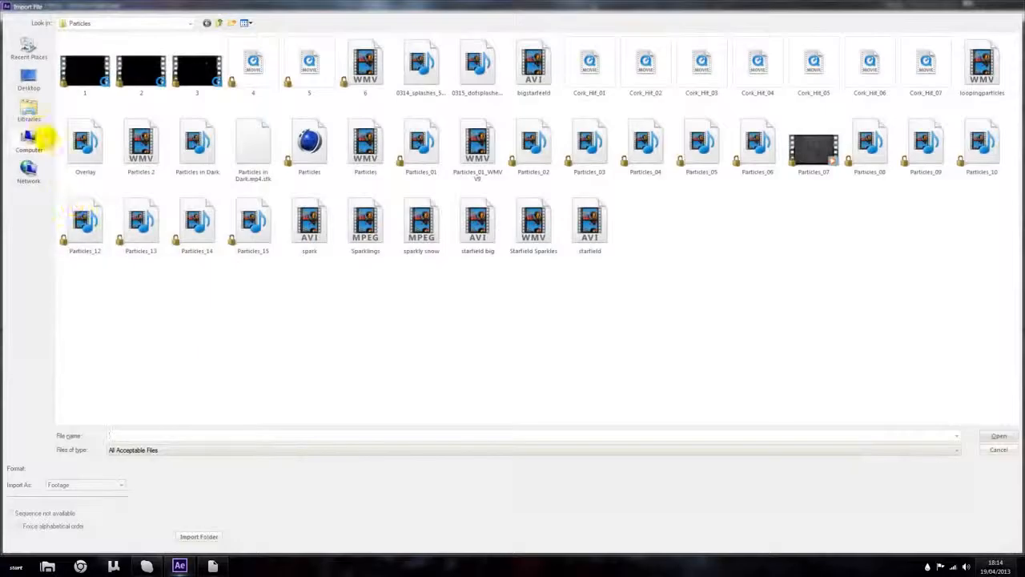
click(29, 110)
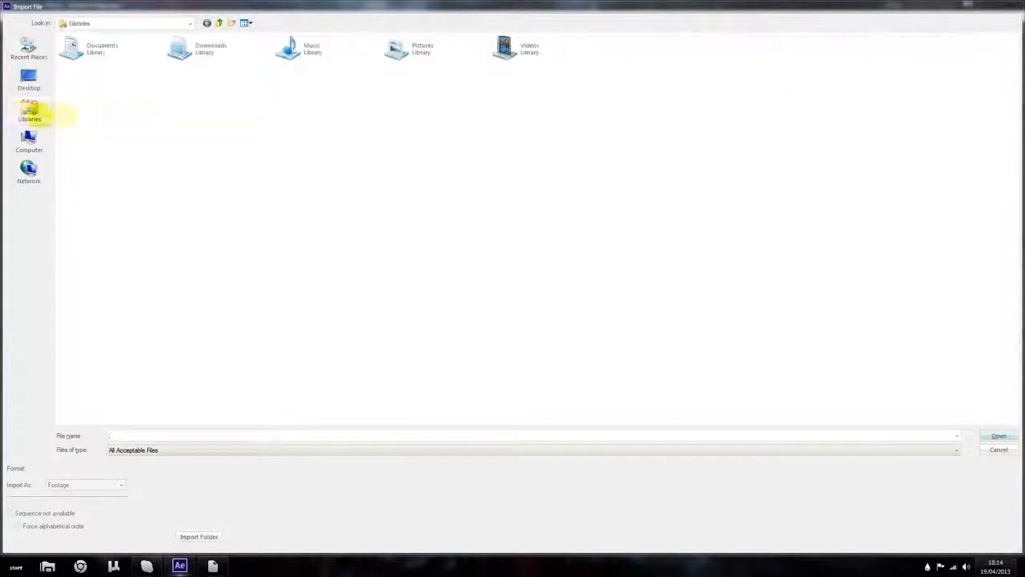
double_click(302, 53)
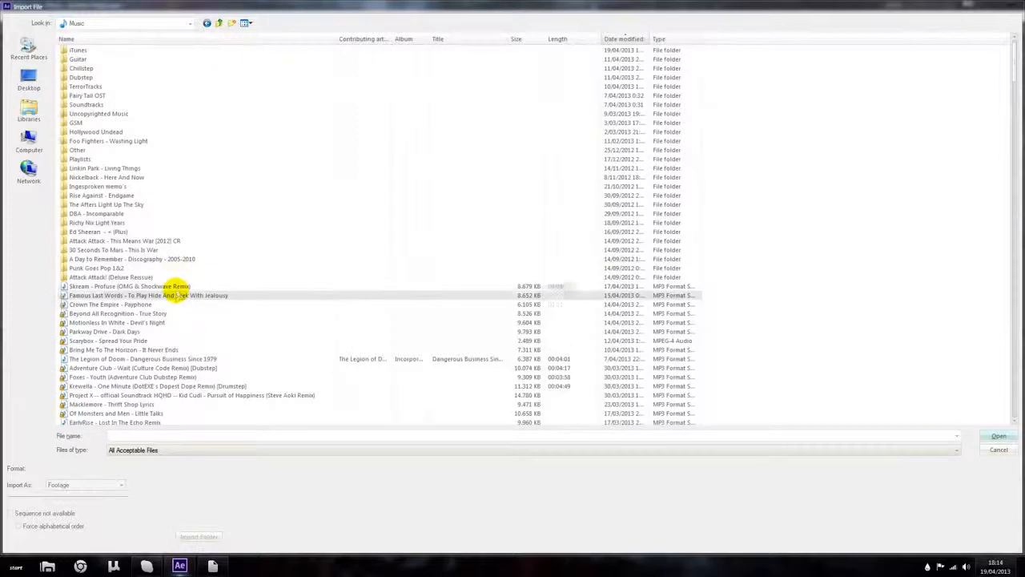
double_click(177, 287)
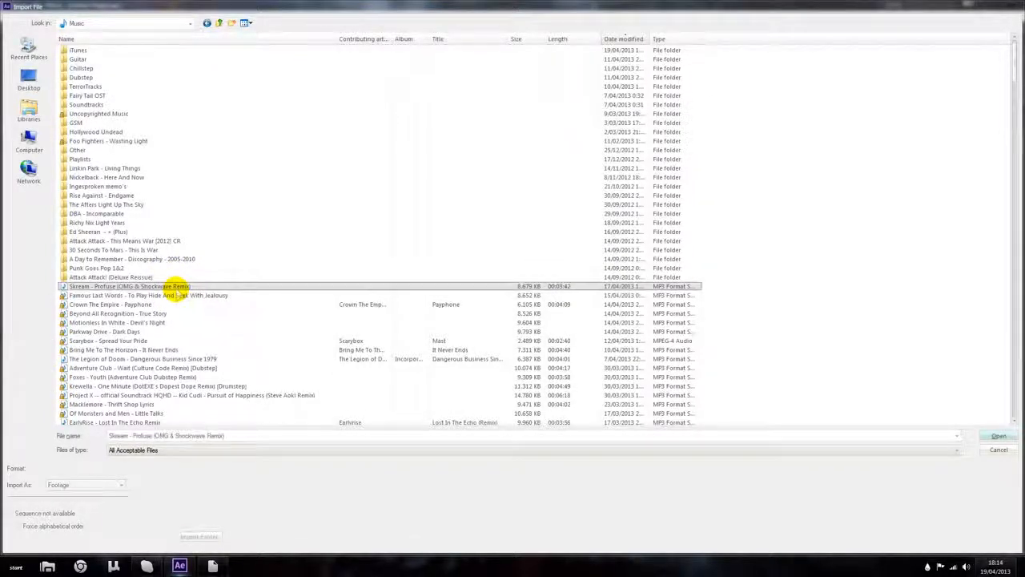
Step: Open the Skream audio in the footage viewer and play it
double_click(103, 181)
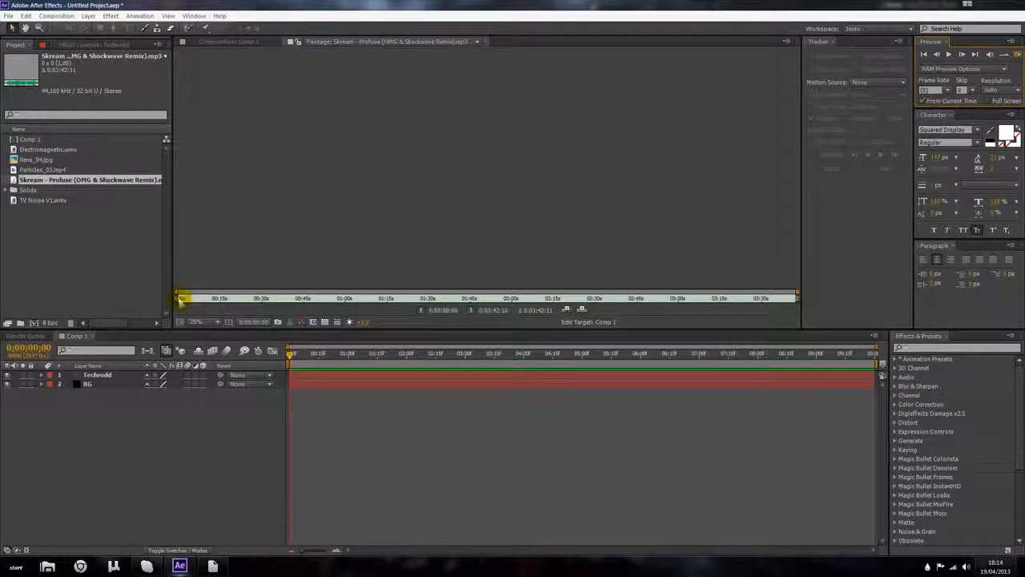
key(space)
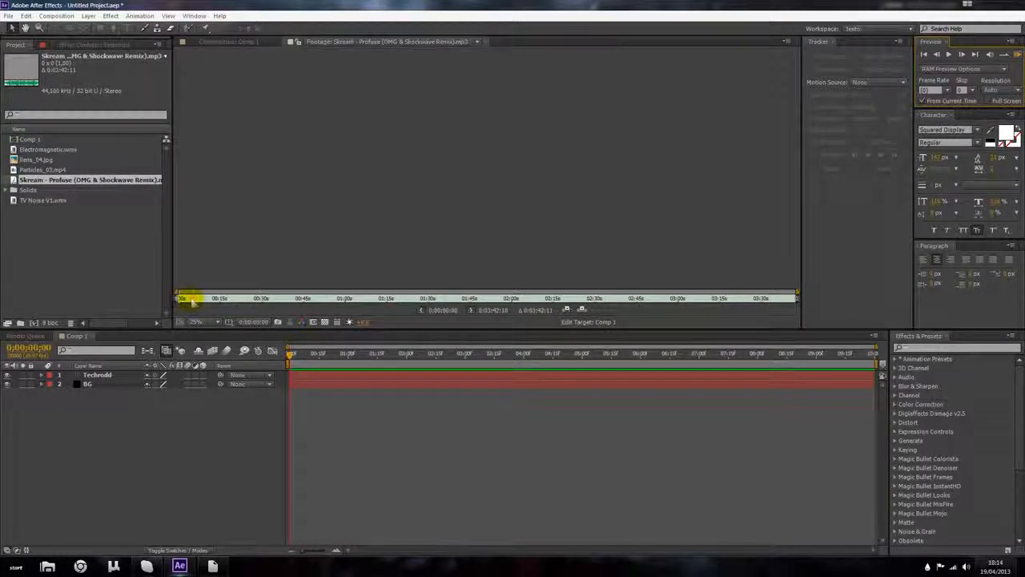
Step: Add the Skream audio to Comp 1 as a layer below BG and scrub through the timeline
drag(85, 181, 120, 402)
drag(318, 354, 870, 366)
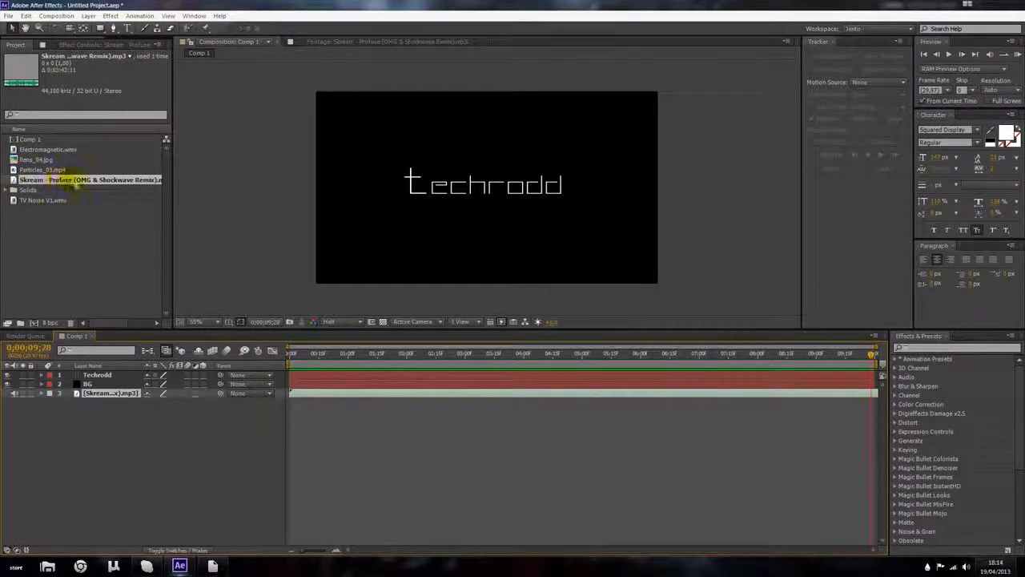
click(69, 179)
click(360, 346)
key(End)
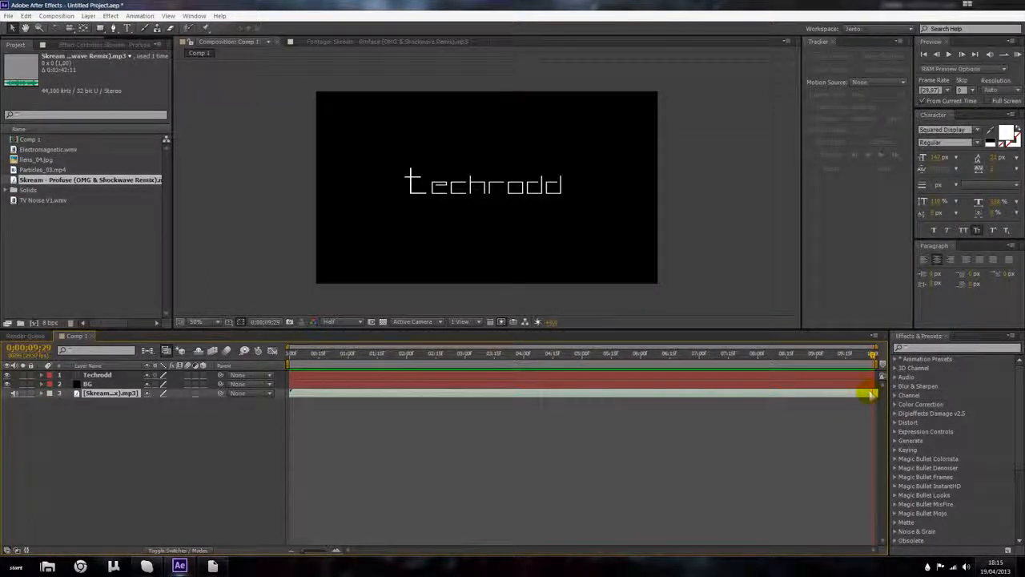
click(744, 403)
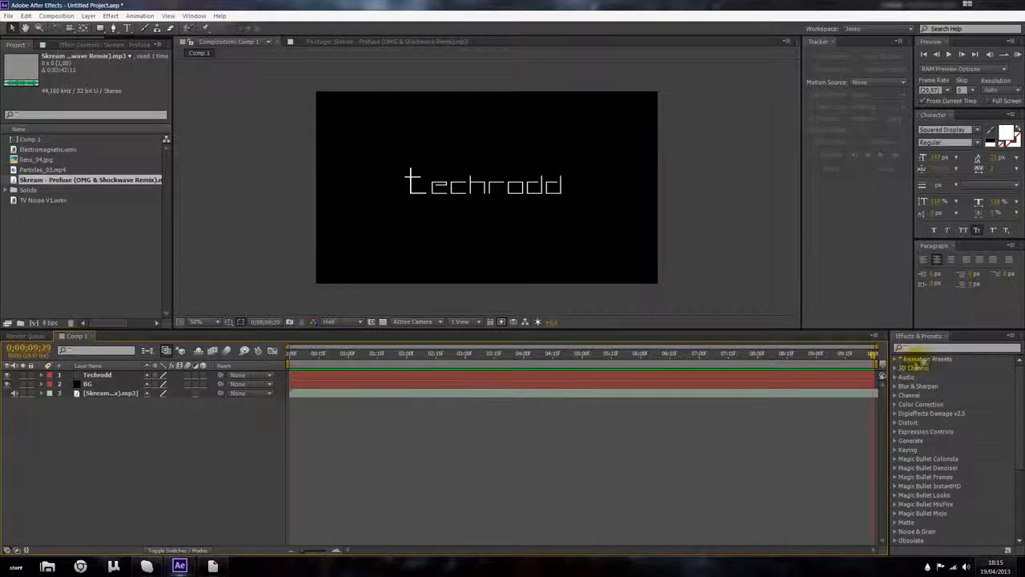
drag(872, 358, 172, 369)
Step: Reveal the waveform of the Skream audio layer
click(108, 394)
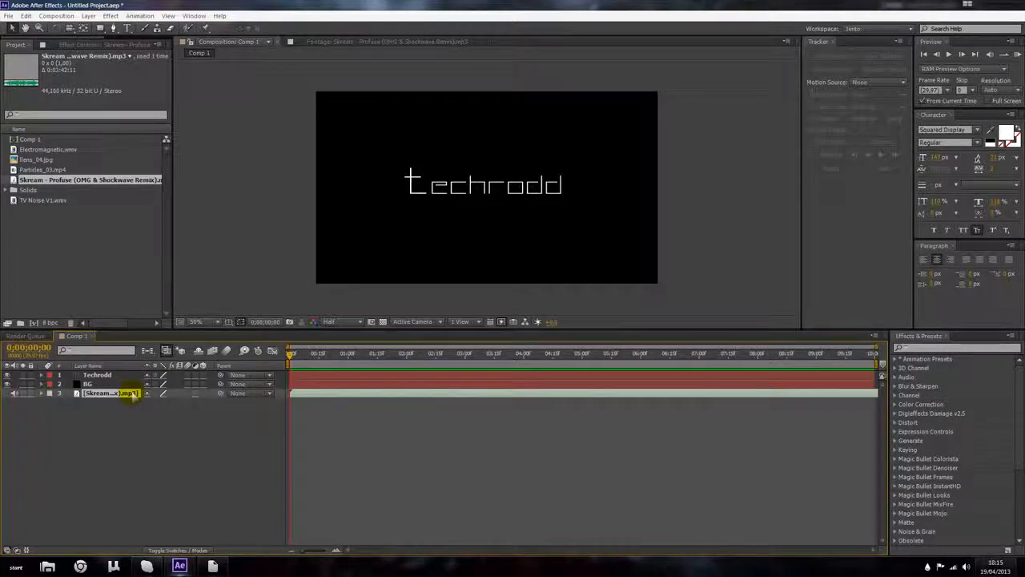
key(l)
key(l)
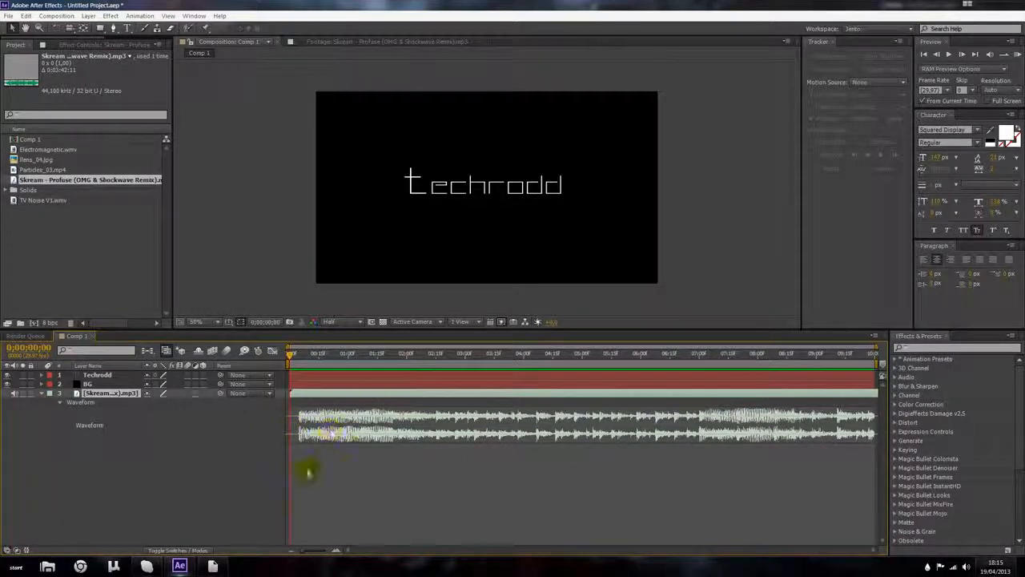
key(l)
key(l)
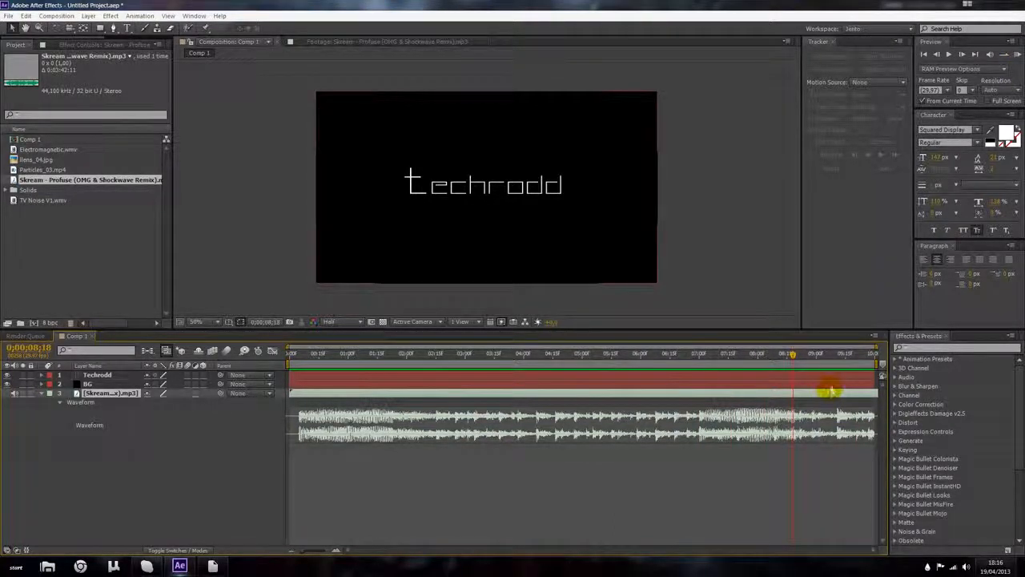
Step: Set the composition duration to 8 seconds in the composition settings
key(ctrl+k)
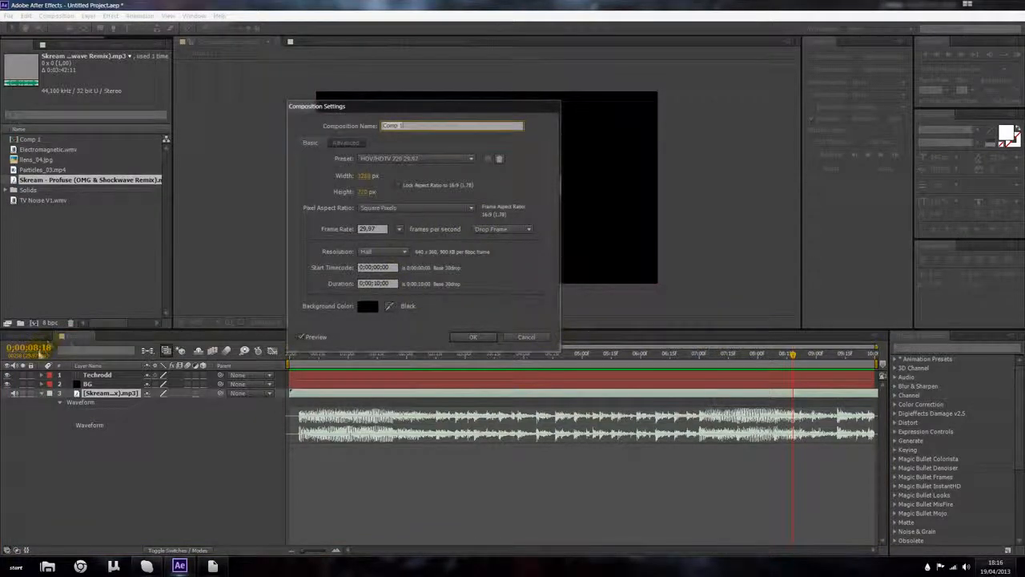
click(377, 284)
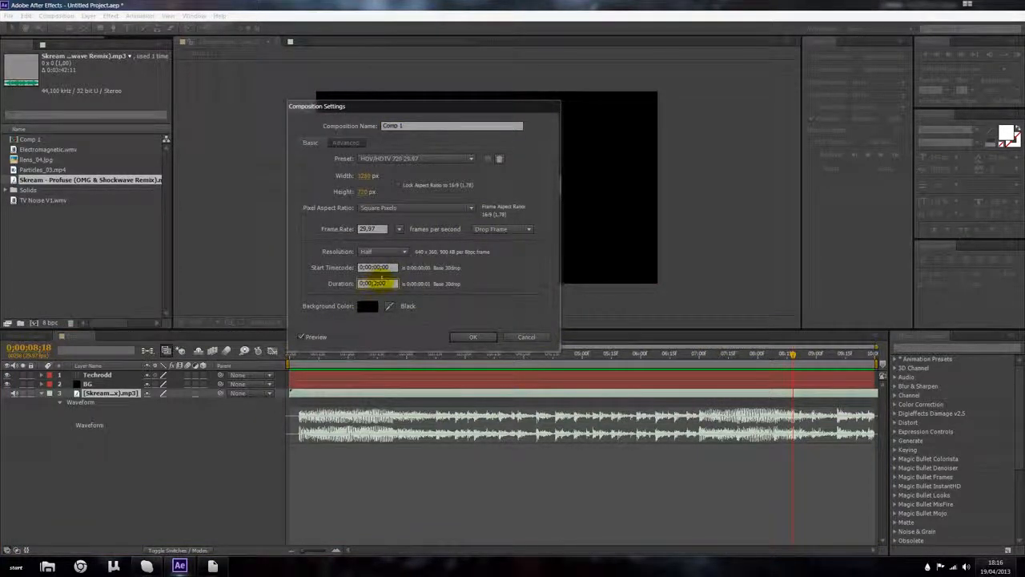
text(8)
key(Return)
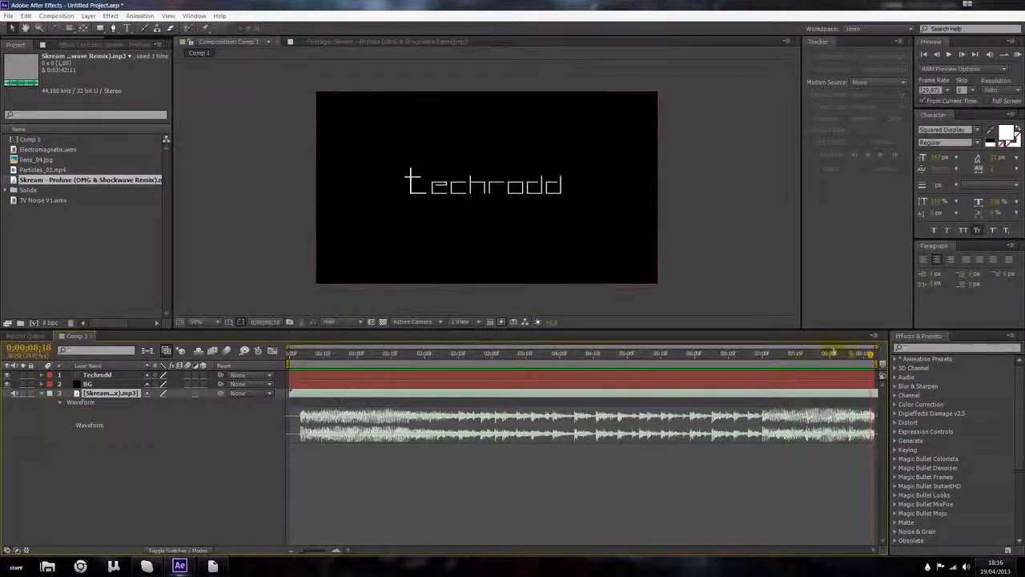
Step: Zoom the timeline to the new duration and run a RAM preview of the composition
drag(872, 355, 787, 361)
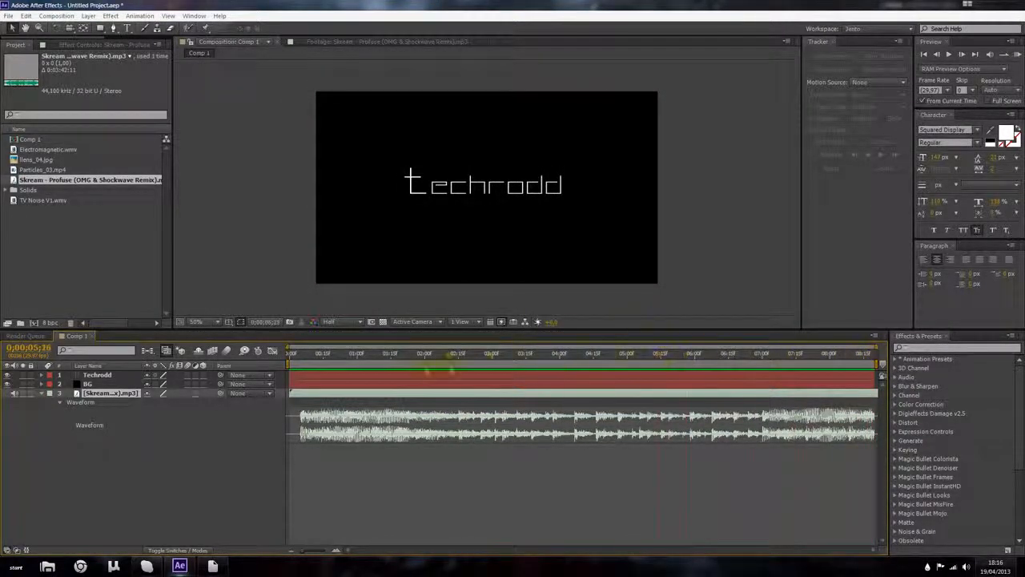
drag(275, 377, 280, 381)
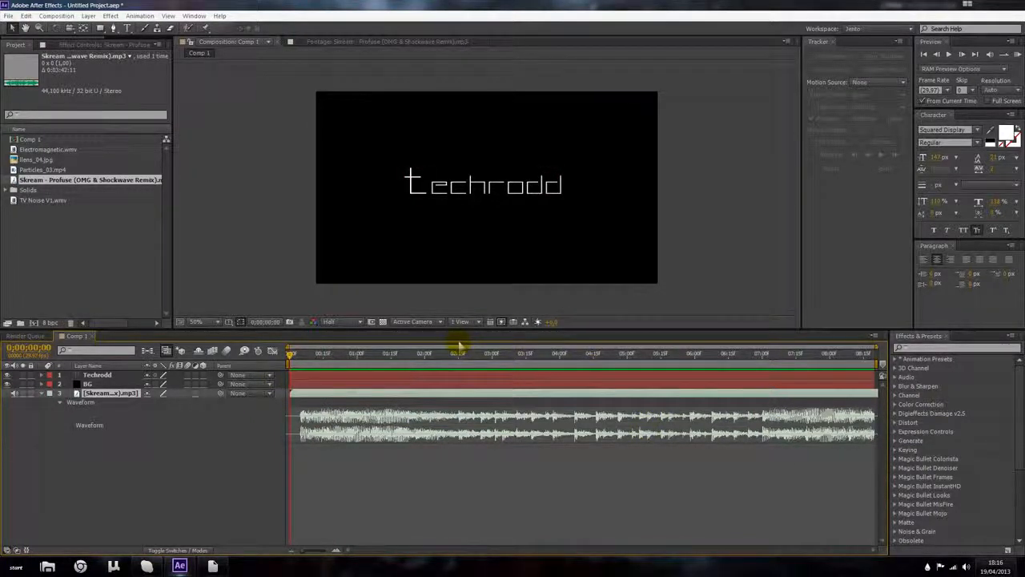
click(204, 457)
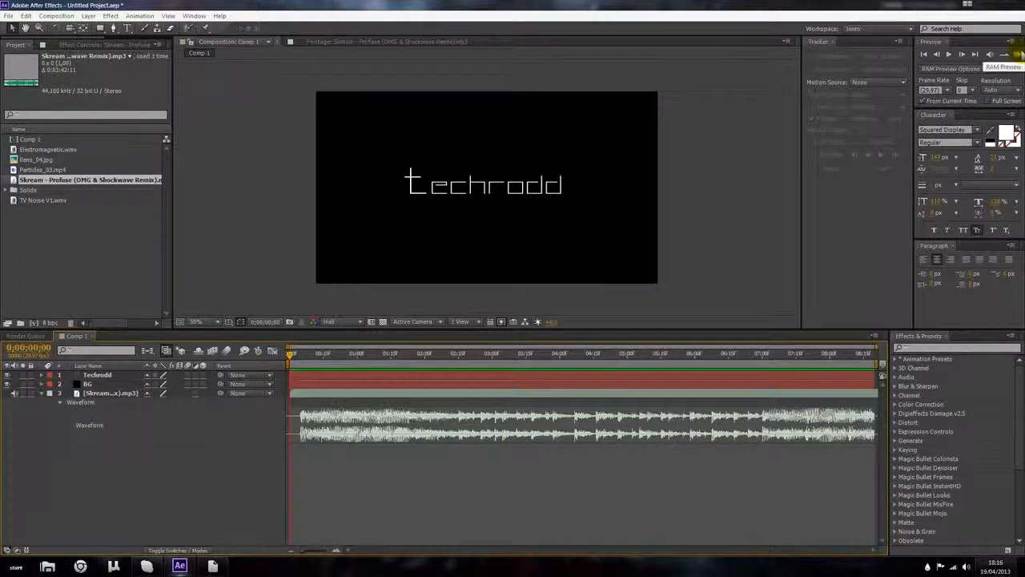
click(1015, 54)
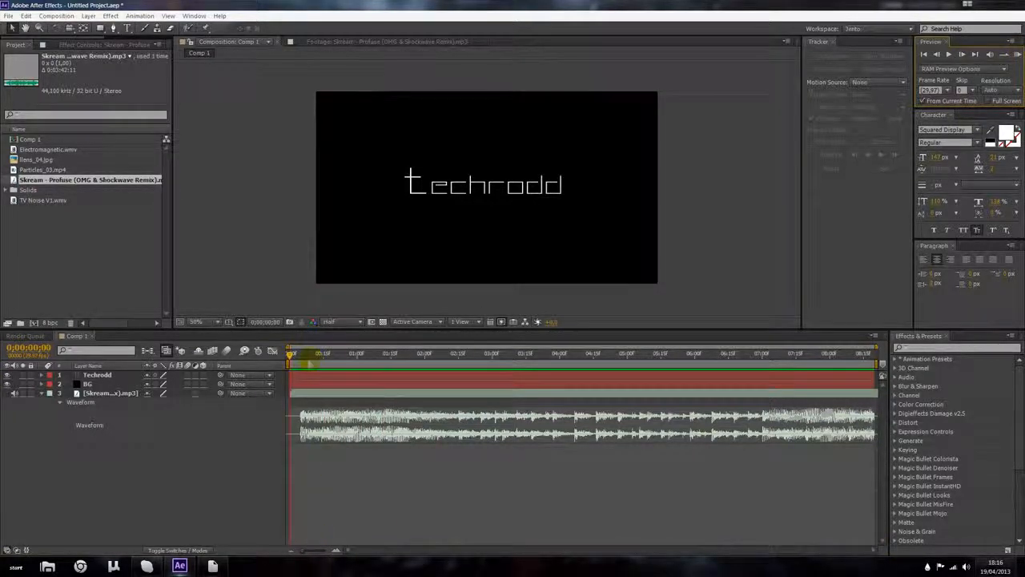
Step: Add the TV Noise V1 footage to Comp 1 as the top layer, starting at frame 5
click(302, 358)
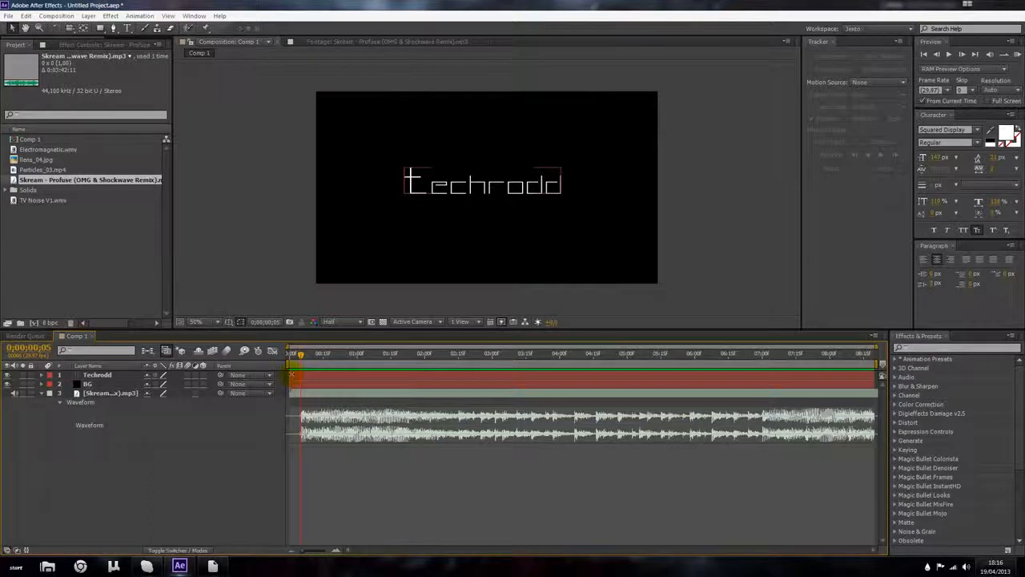
click(300, 376)
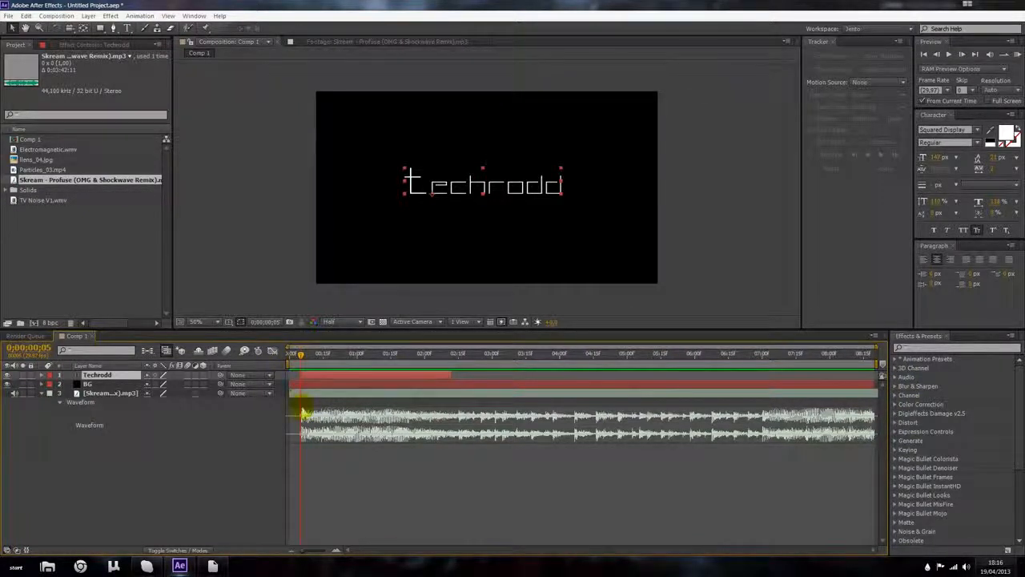
click(86, 245)
click(41, 202)
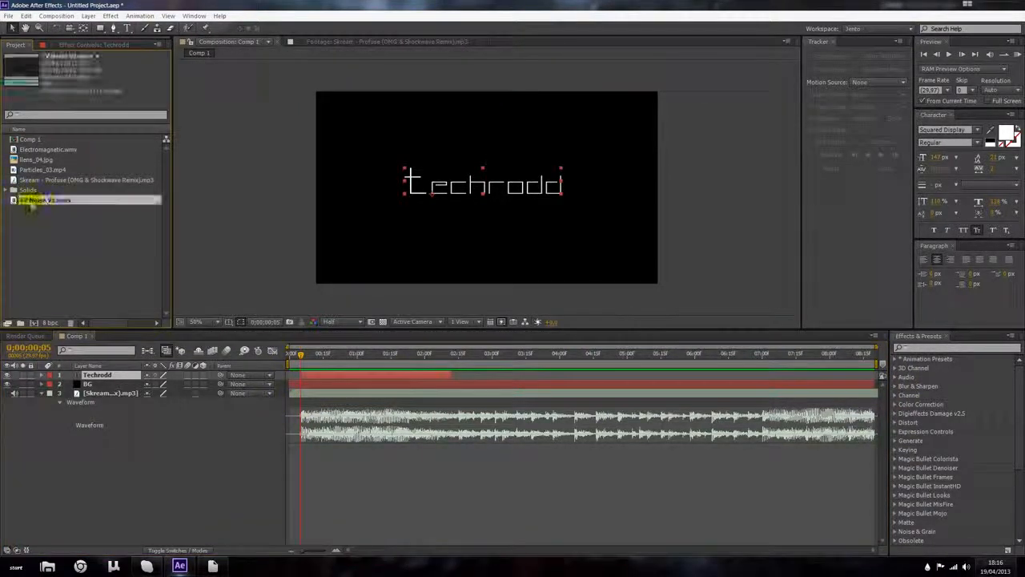
drag(302, 372, 301, 373)
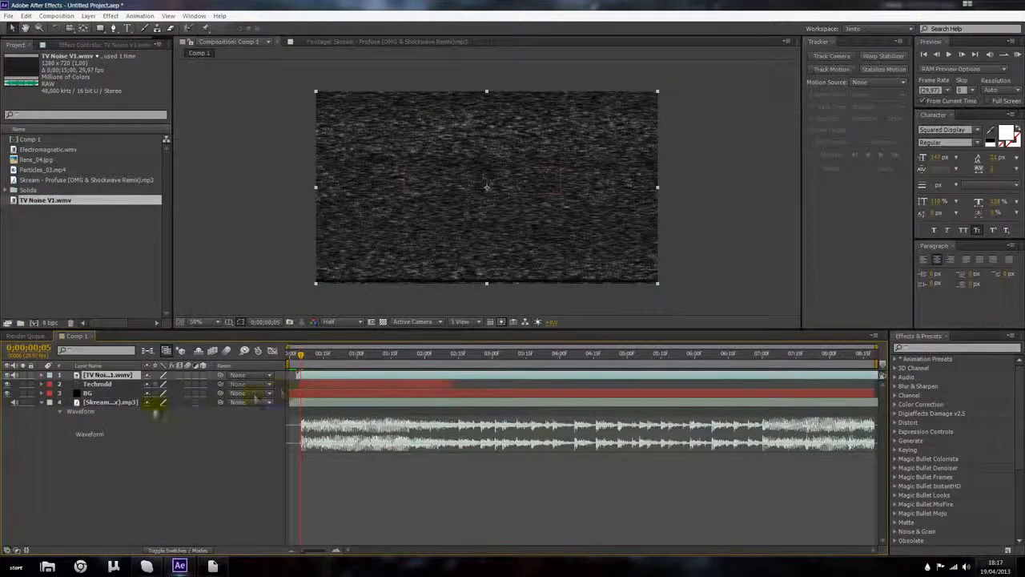
Step: Scale up the TV Noise V1 layer so it covers the whole frame
key(s)
drag(163, 391, 167, 385)
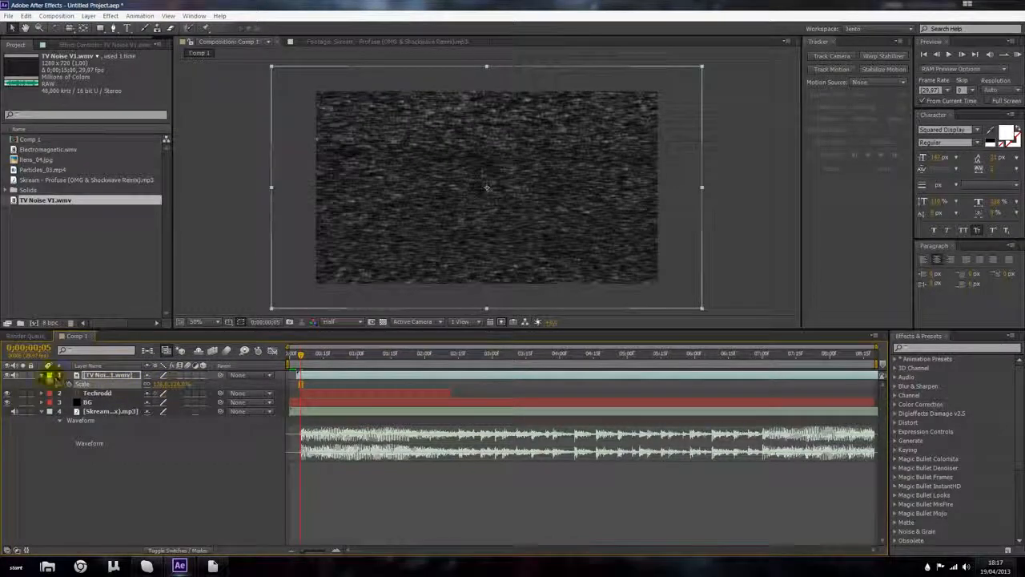
click(42, 374)
Step: Move the TV Noise layer to start at the beginning of the composition
drag(302, 355, 785, 365)
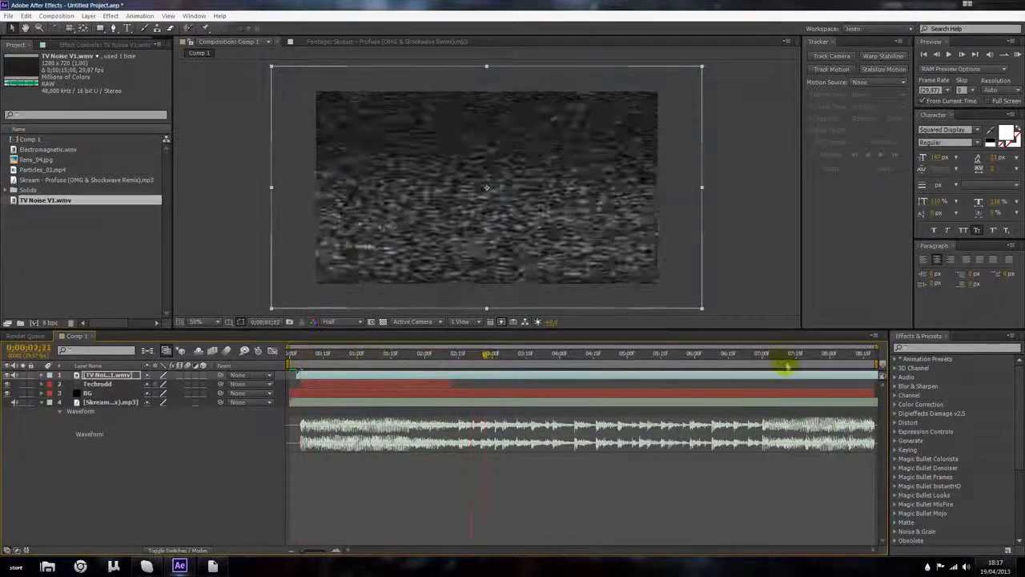
mouse_move(301, 375)
mouse_down()
mouse_move(824, 374)
mouse_move(433, 386)
mouse_move(354, 382)
mouse_move(817, 368)
mouse_move(480, 384)
mouse_move(411, 375)
mouse_move(510, 375)
mouse_move(312, 378)
mouse_up()
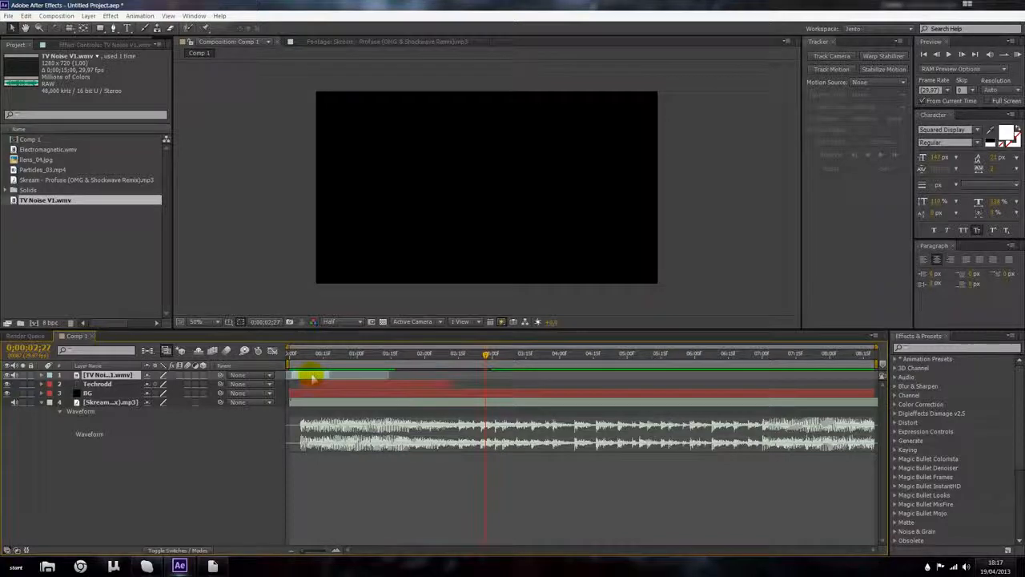
click(291, 353)
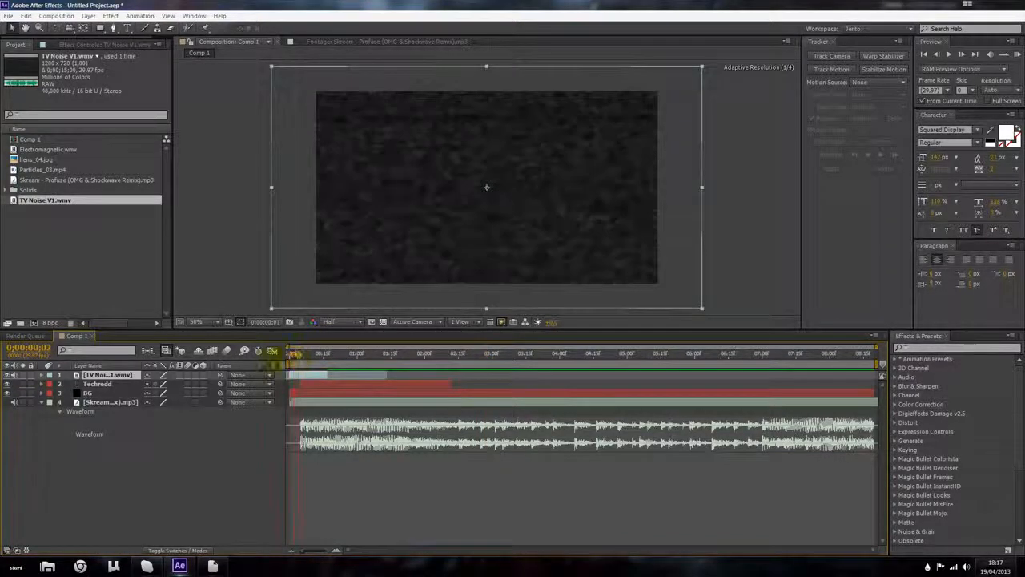
Step: Enlarge the TV Noise layer's scale further by its corner handle to fill the frame
key(s)
drag(154, 384, 149, 383)
mouse_move(674, 84)
mouse_down()
mouse_move(665, 73)
mouse_move(680, 91)
mouse_move(659, 75)
mouse_move(666, 69)
mouse_up()
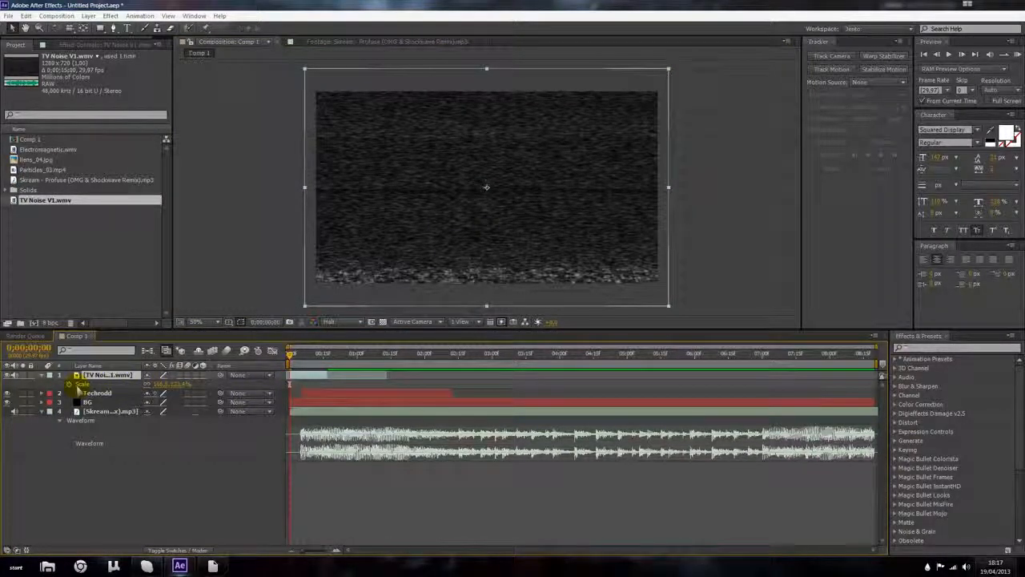
Step: Set the TV Noise layer's opacity to 5%
key(t)
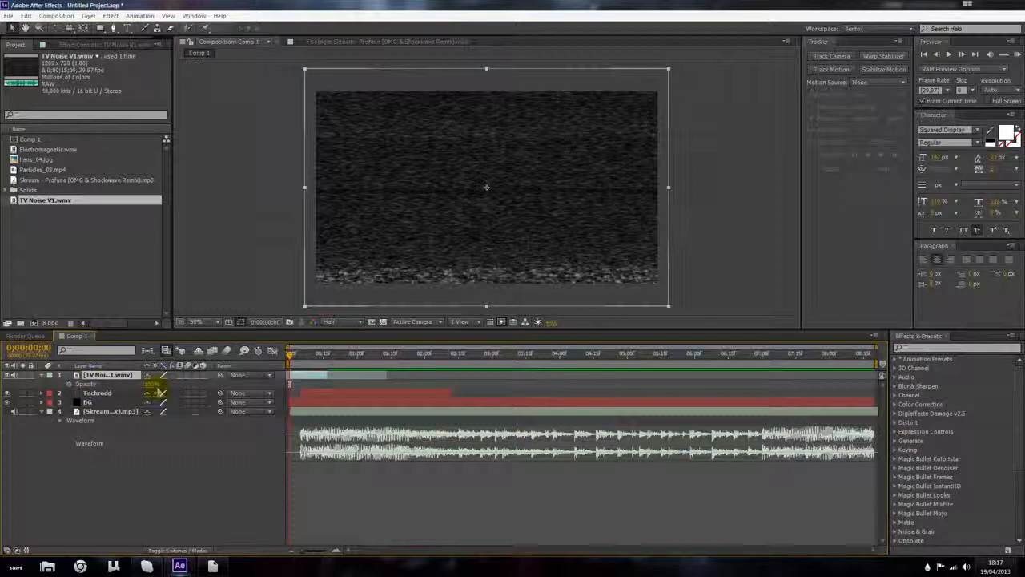
key(Return)
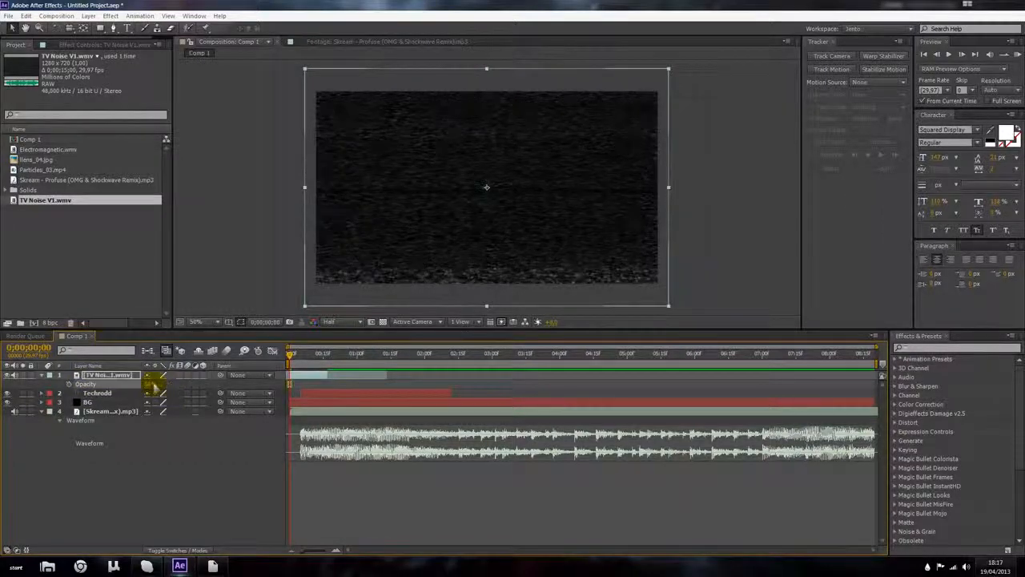
click(152, 385)
text(5)
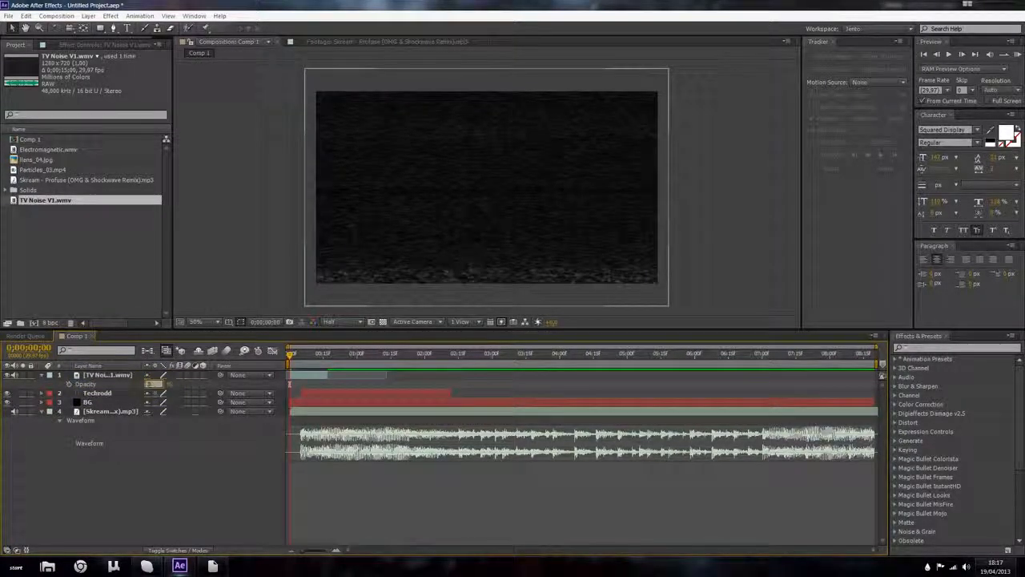
key(Return)
Step: Add an opacity keyframe at the start of the TV Noise layer and lower its opacity there, undoing a stray timeline drag
click(200, 500)
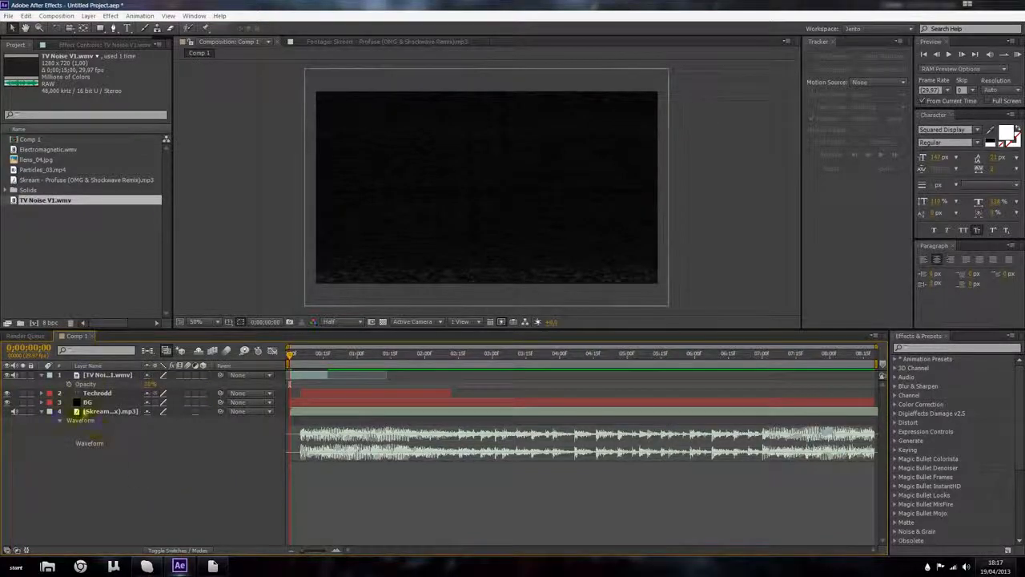
click(69, 384)
click(291, 388)
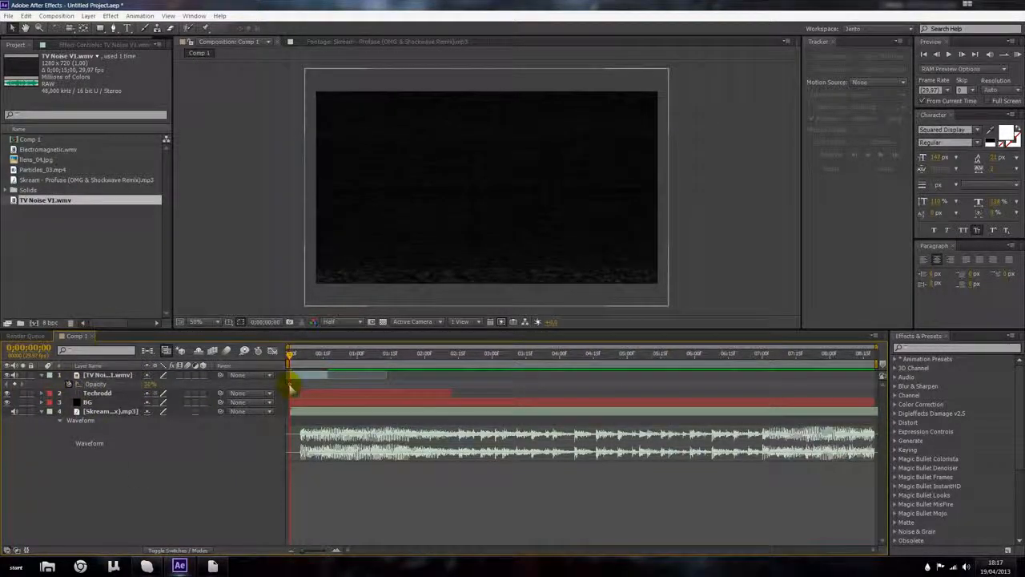
drag(290, 385, 294, 385)
drag(152, 384, 76, 386)
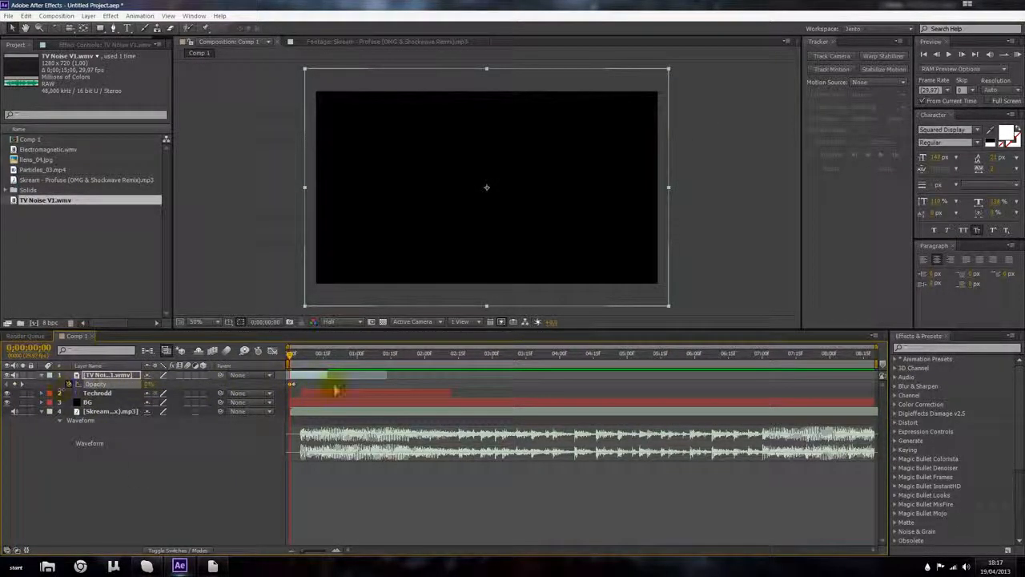
drag(326, 378, 314, 377)
key(ctrl+z)
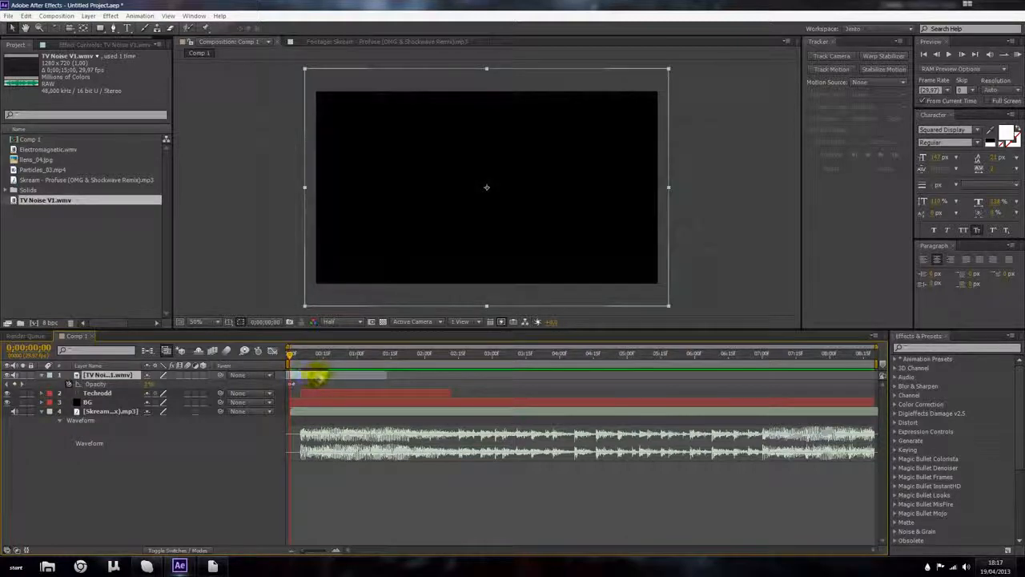
Step: Add opacity keyframes on the TV Noise layer around 0;00;00;20 and 0;00;00;27, setting opacity to 0% at 0;00;00;27
mouse_move(291, 355)
mouse_down()
mouse_move(309, 359)
mouse_move(280, 359)
mouse_move(301, 369)
mouse_up()
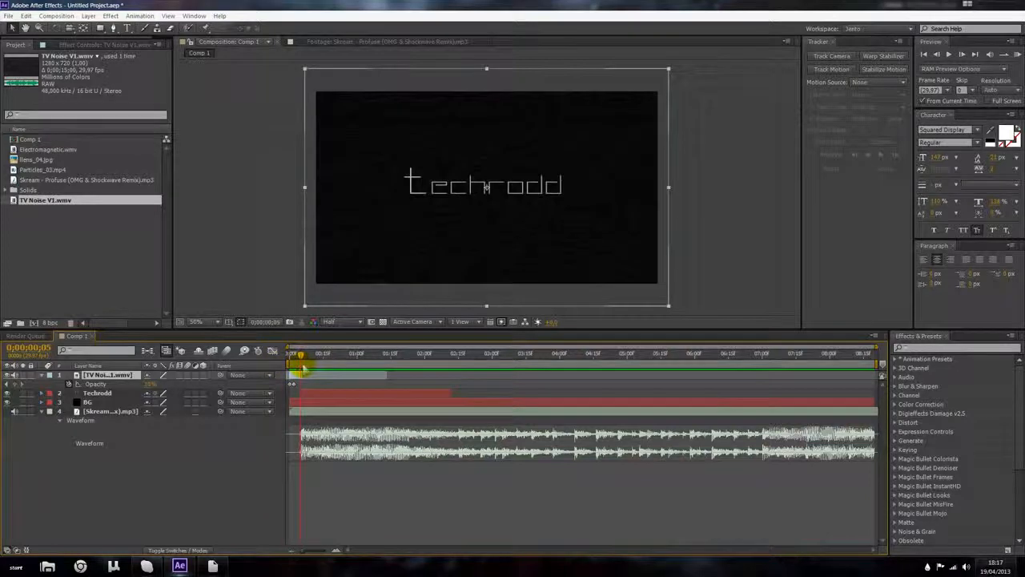
scroll(403, 233, up, 2)
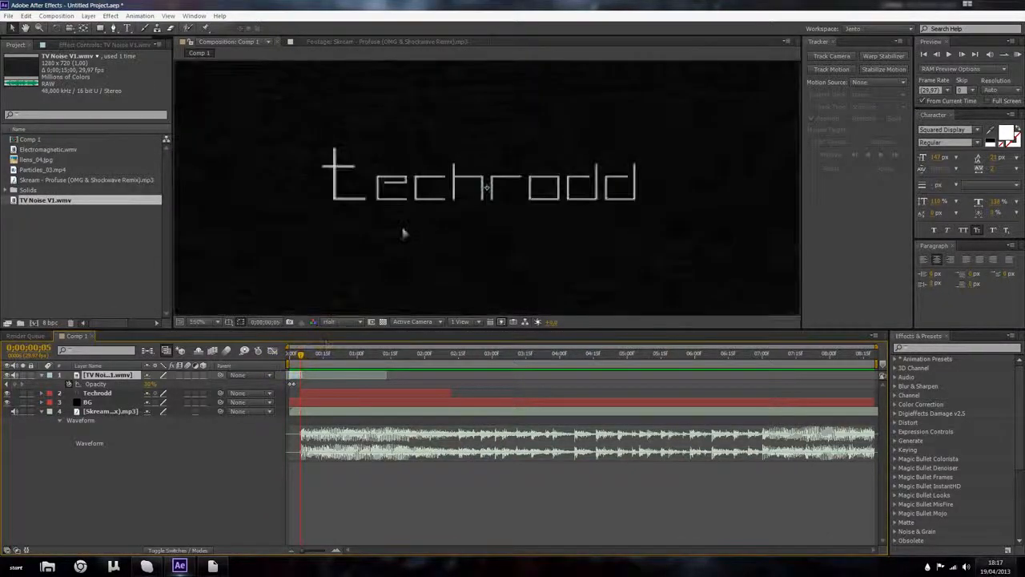
scroll(403, 233, down, 2)
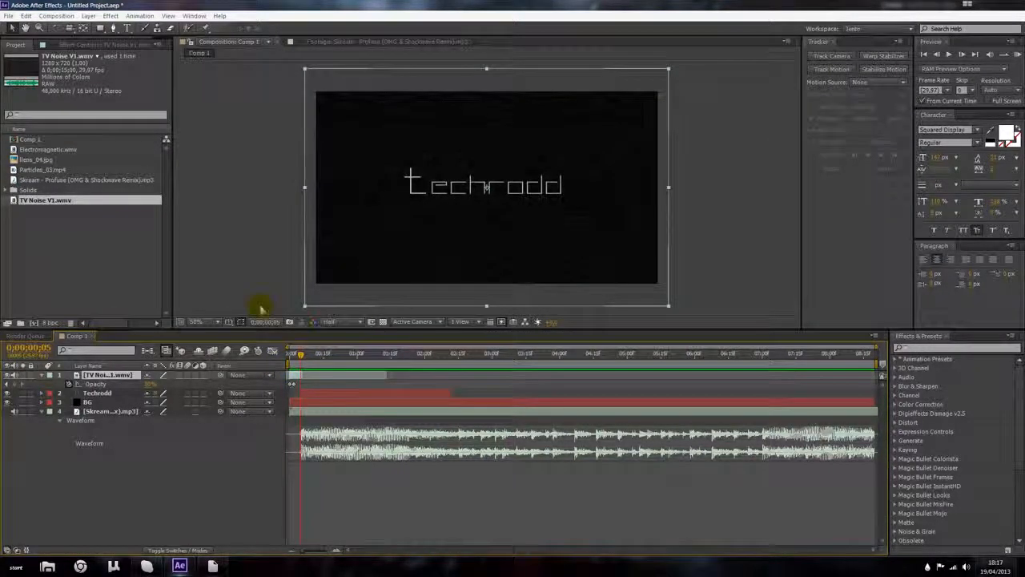
click(160, 256)
click(333, 355)
drag(333, 355, 350, 355)
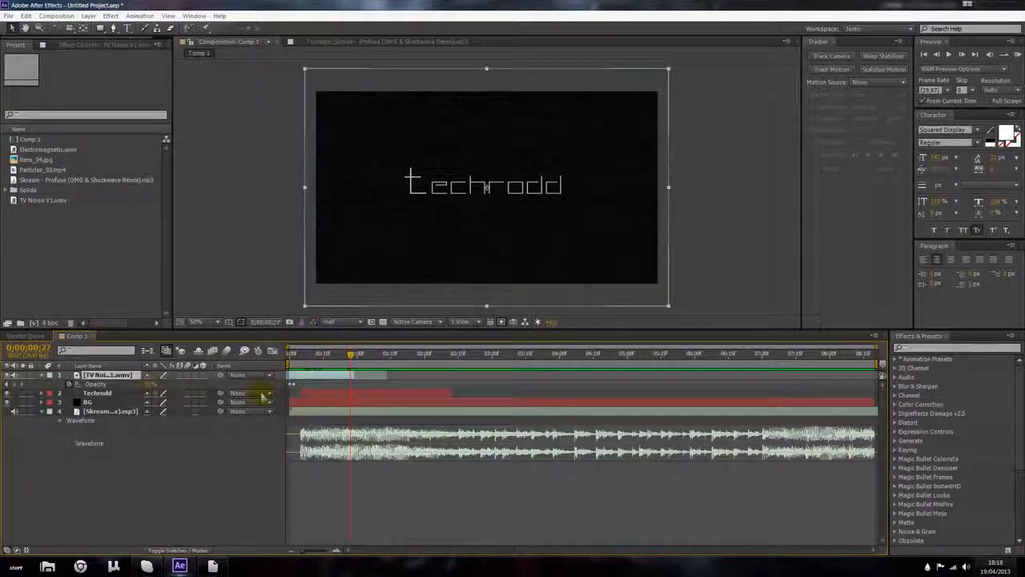
click(15, 385)
drag(351, 385, 335, 385)
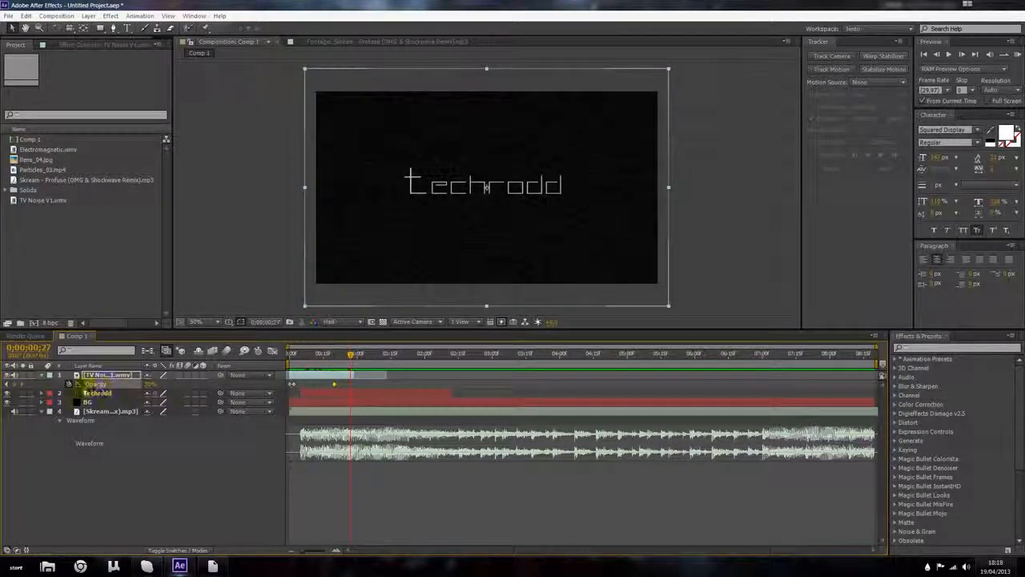
drag(148, 384, 40, 387)
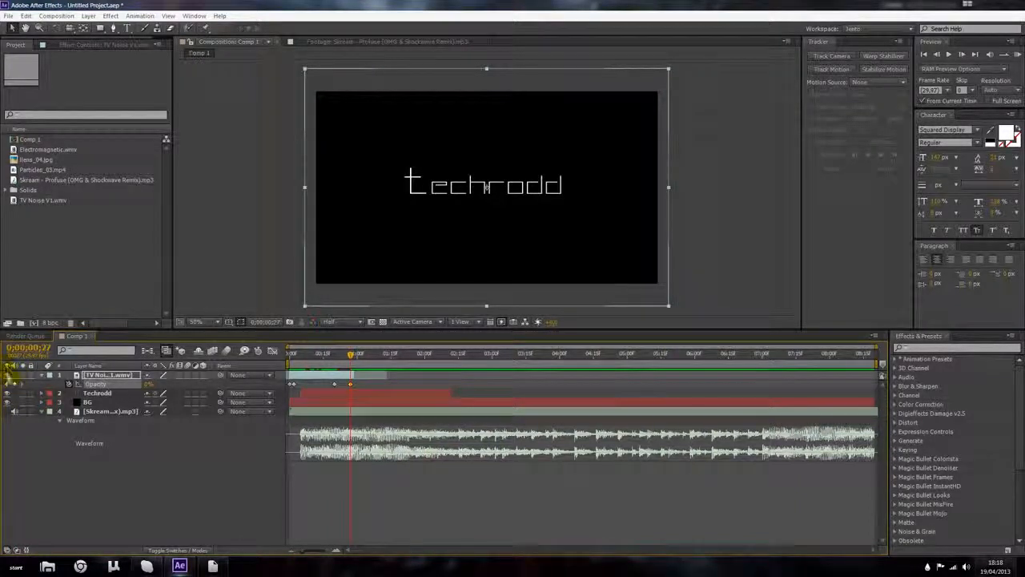
drag(350, 374, 321, 365)
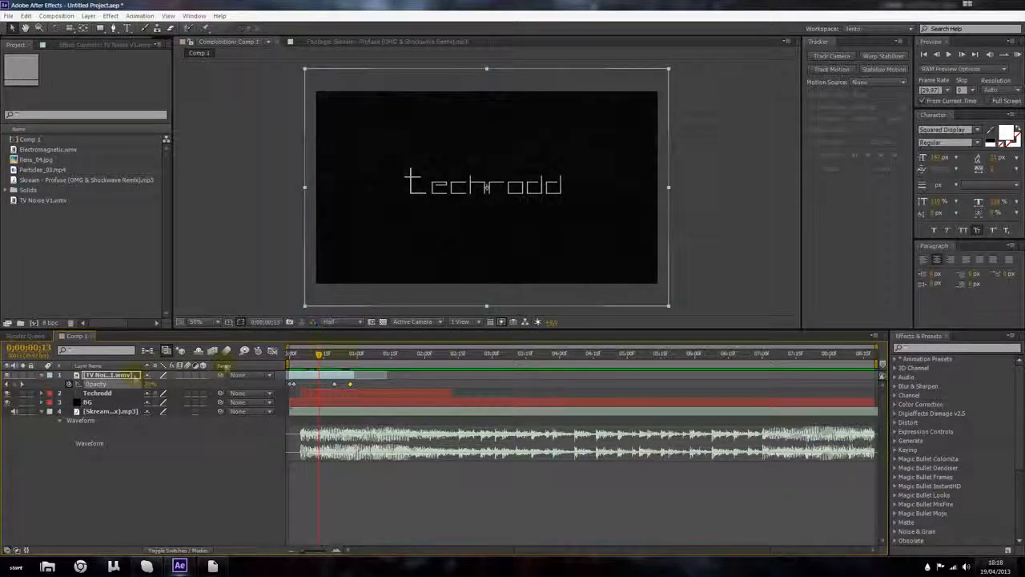
key(l)
key(l)
key(l)
key(l)
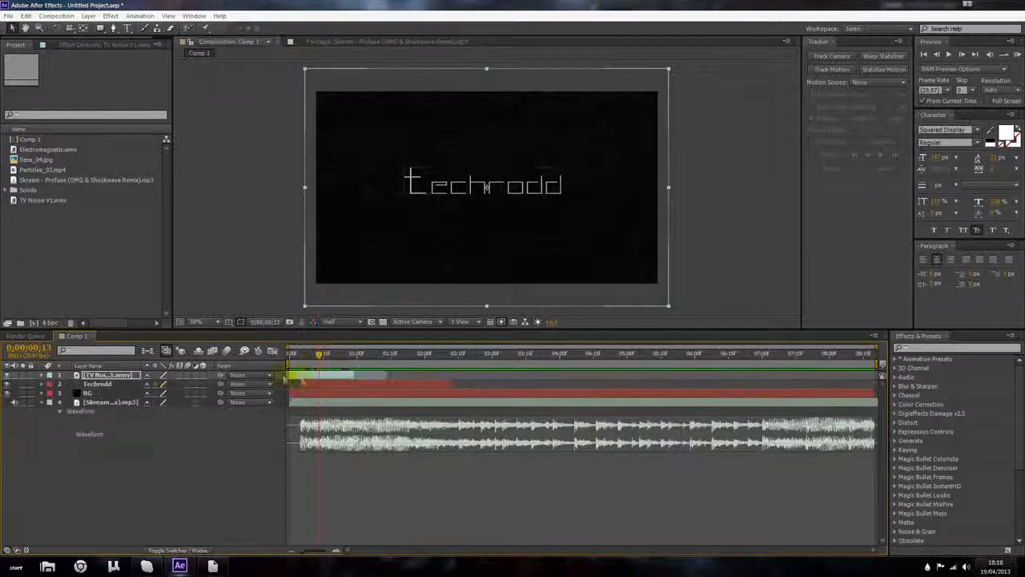
key(l)
key(l)
key(l)
key(l)
key(l)
key(l)
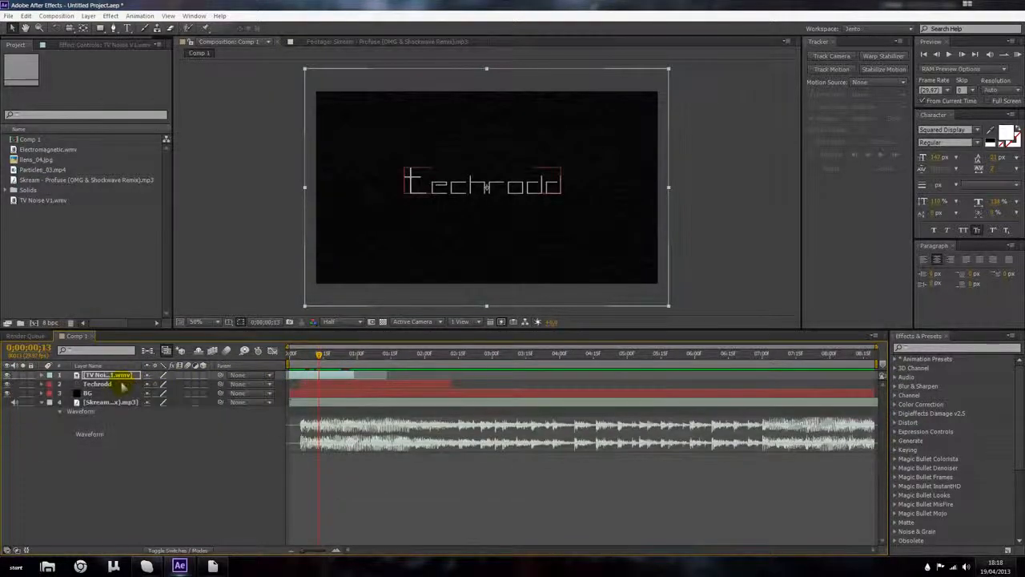
click(22, 375)
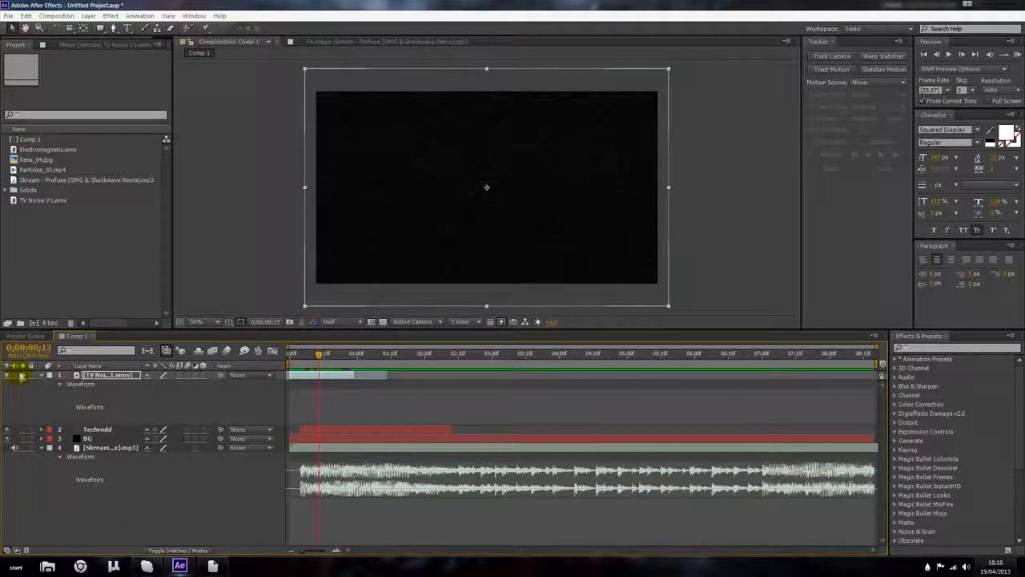
click(17, 375)
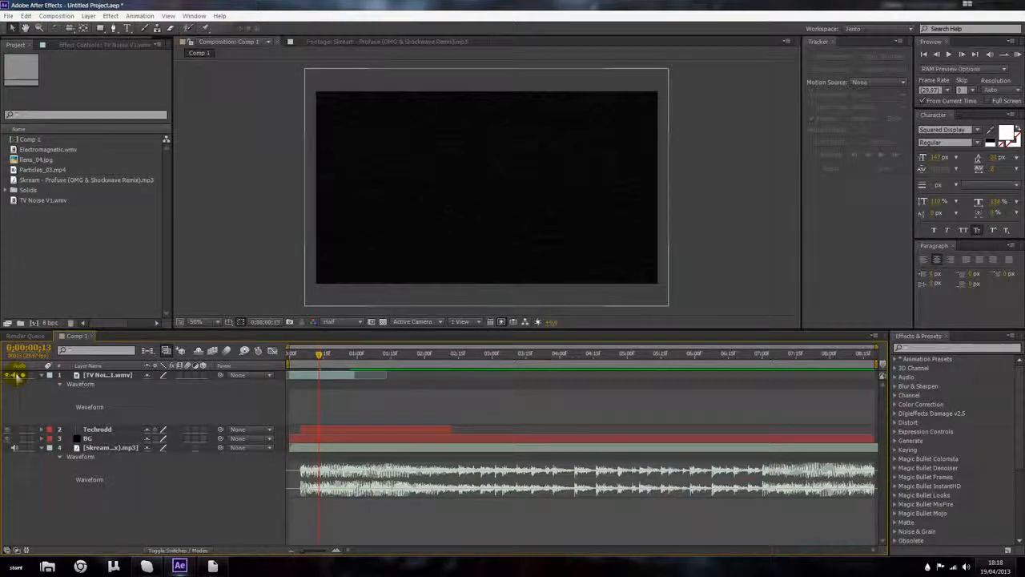
click(23, 376)
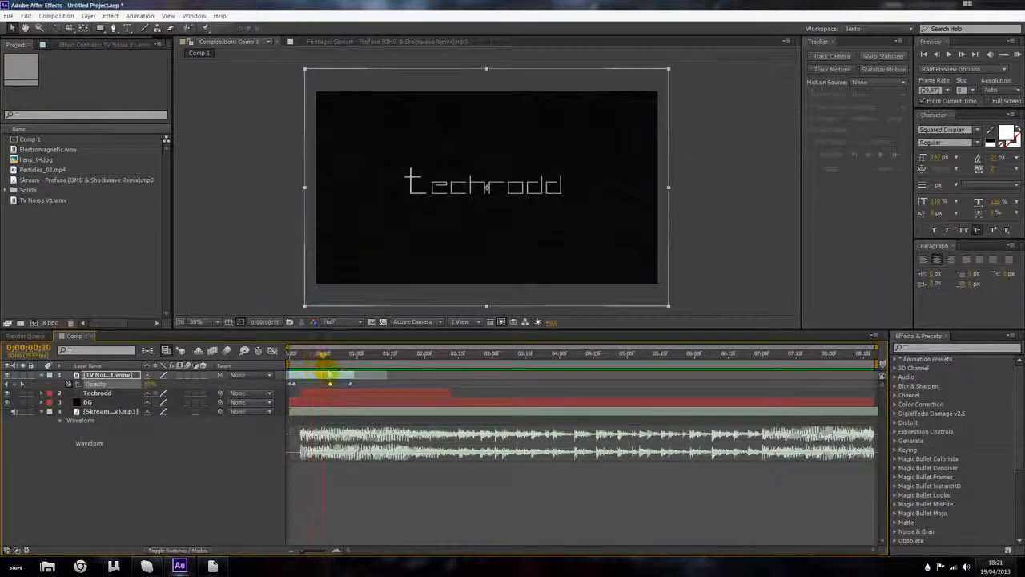
mouse_move(340, 374)
mouse_down()
mouse_move(351, 376)
mouse_move(340, 375)
mouse_up()
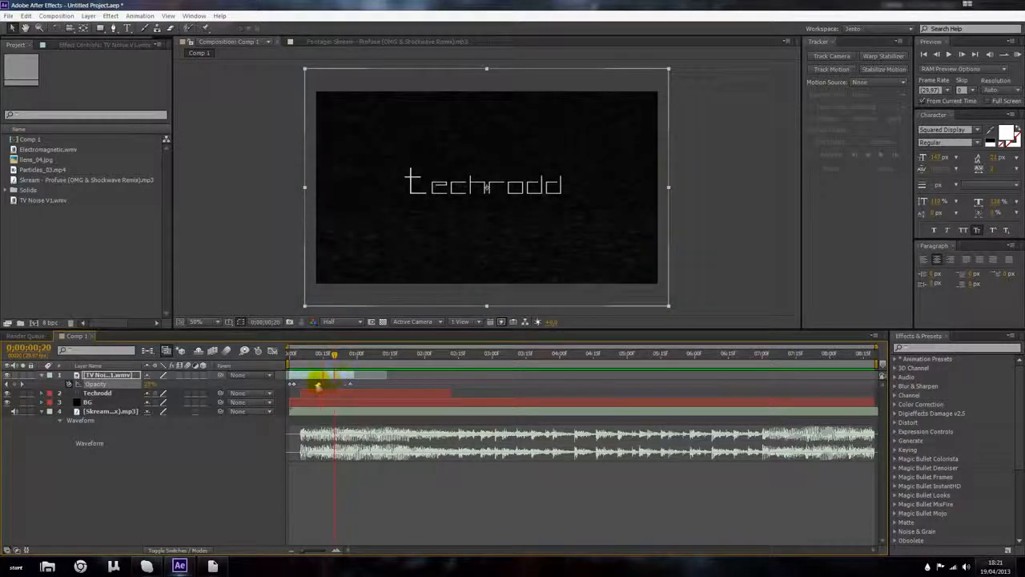
Step: Preview the composition from the beginning
key(Home)
click(1014, 54)
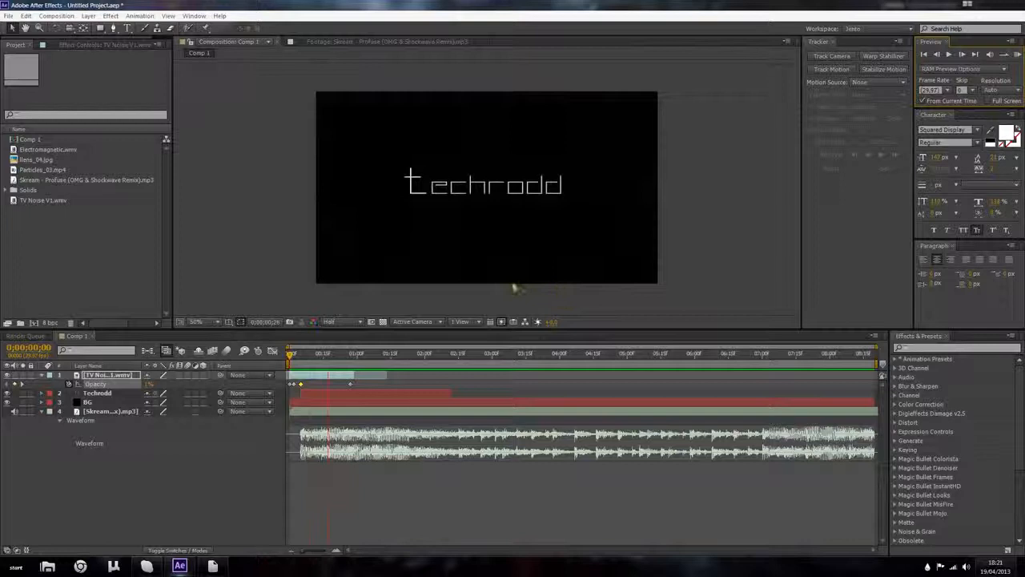
key(space)
mouse_move(290, 357)
mouse_down()
mouse_move(328, 361)
mouse_move(285, 355)
mouse_up()
scroll(382, 240, up, 1)
scroll(382, 240, down, 1)
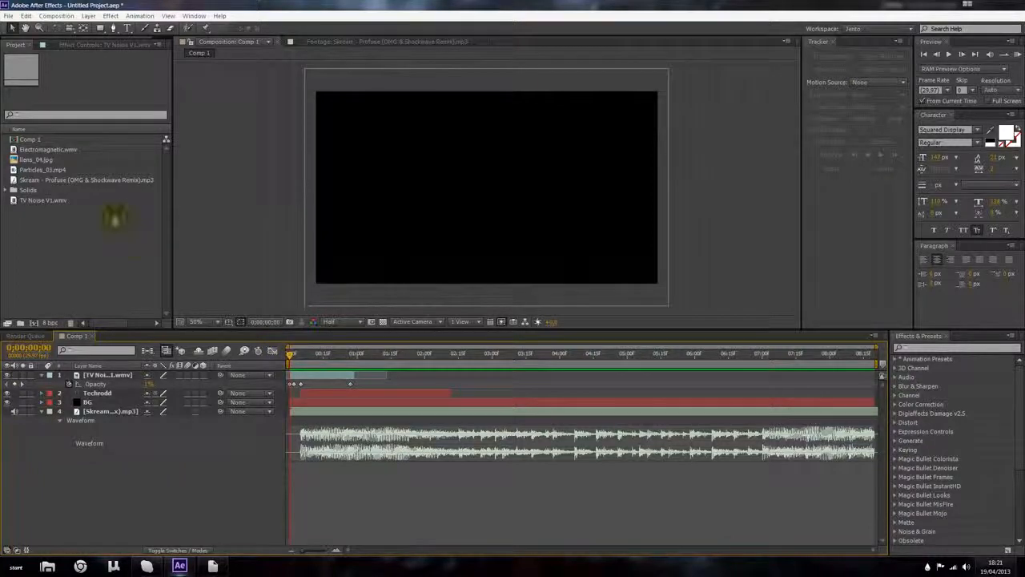
Step: Inspect the Electromagnetic.wmv footage and add it to the composition as the top layer
click(77, 151)
double_click(72, 151)
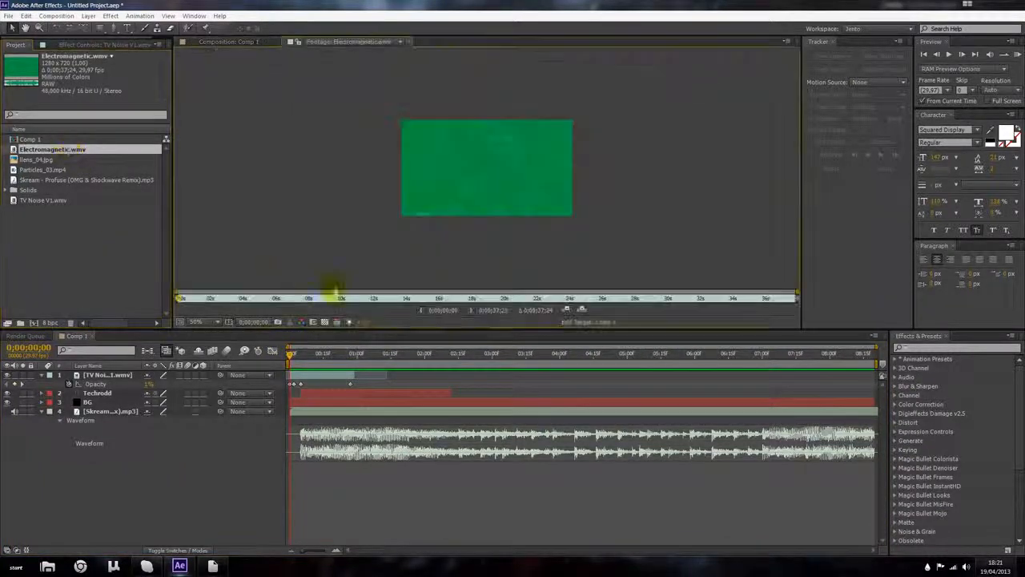
drag(196, 300, 376, 303)
drag(74, 149, 318, 354)
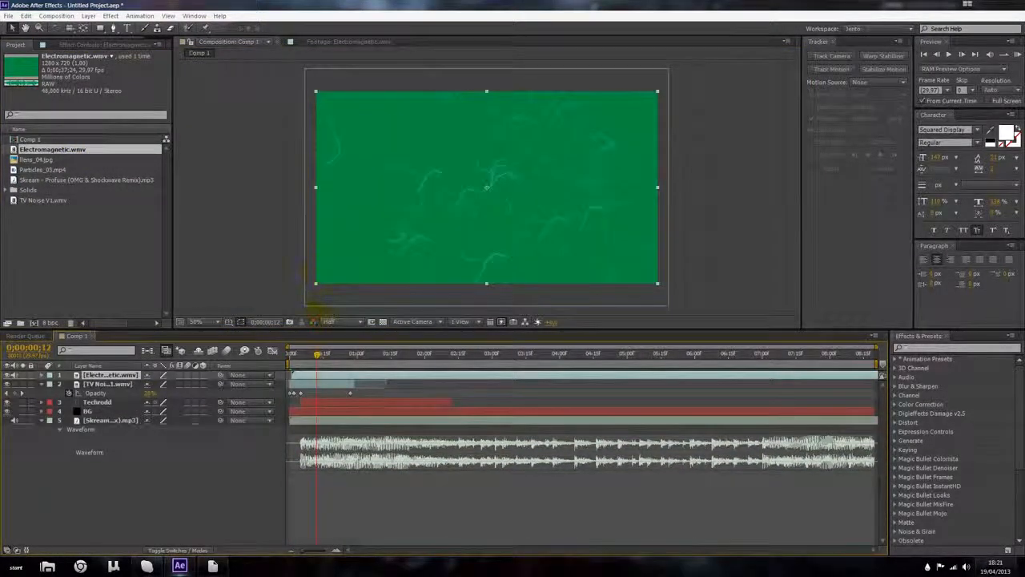
Step: Apply the Keylight effect to the Electromagnetic layer and pick its green background as the screen colour
click(111, 15)
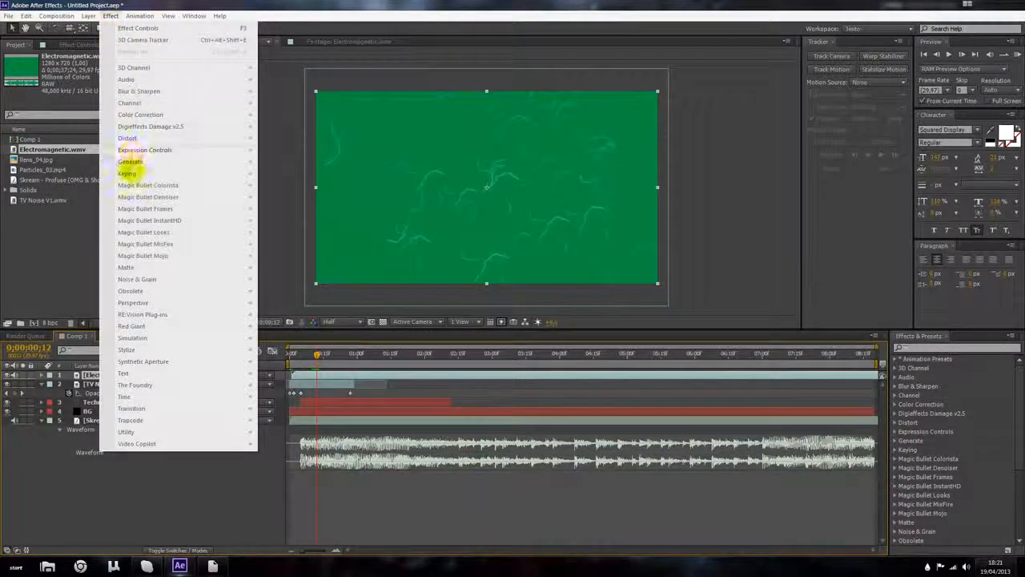
mouse_move(193, 176)
click(291, 257)
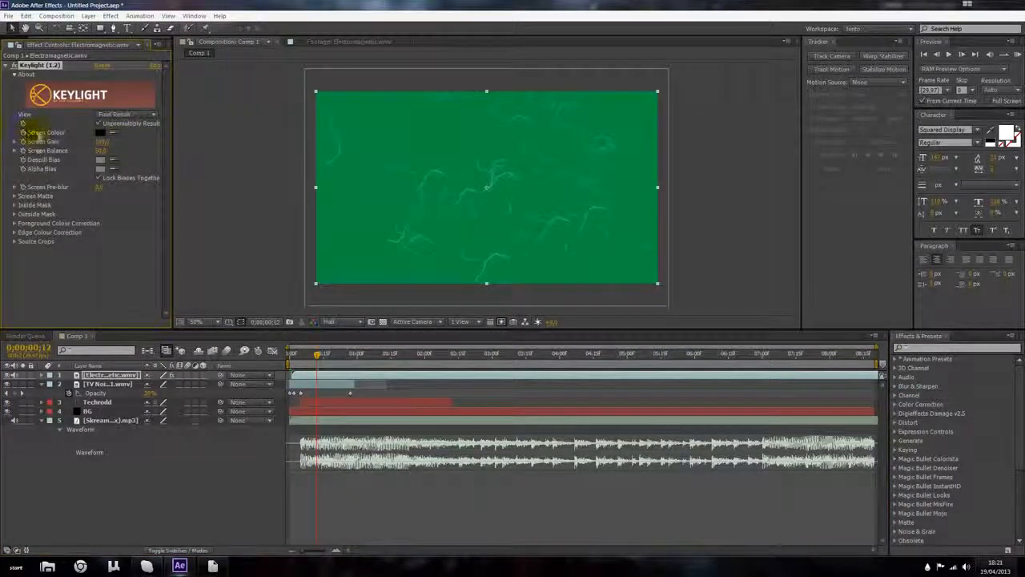
click(116, 133)
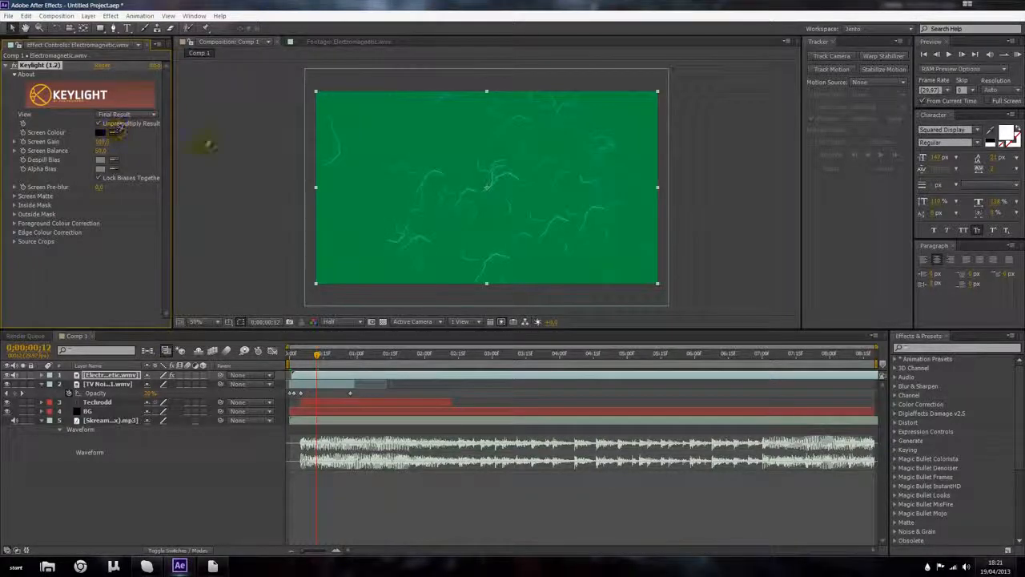
click(183, 40)
click(115, 132)
click(374, 118)
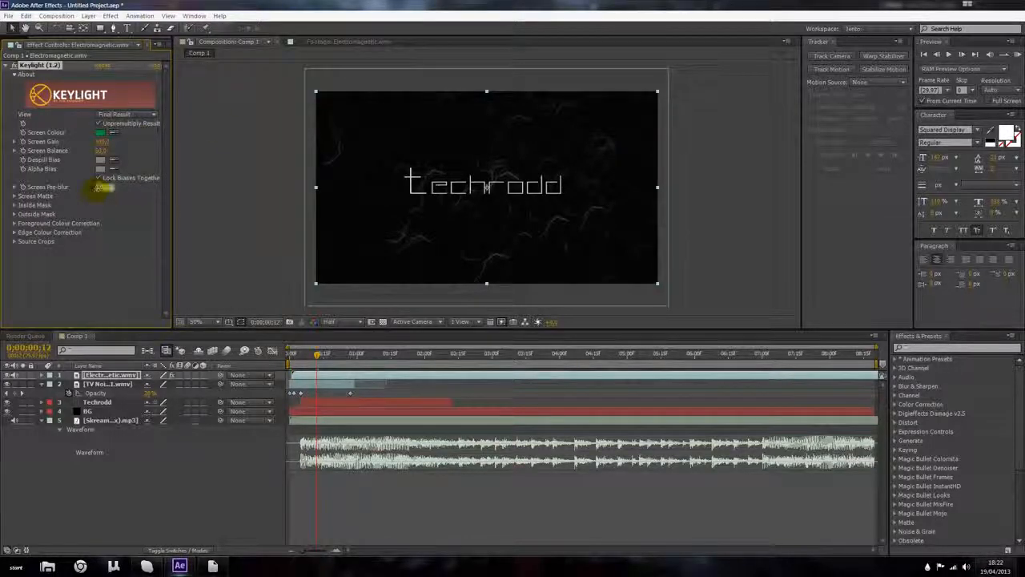
key(Return)
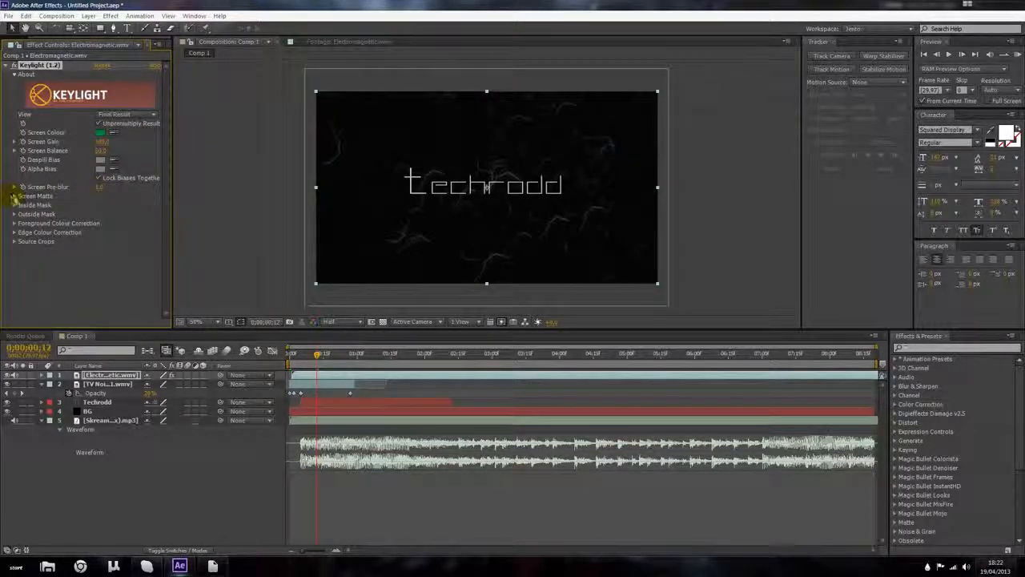
Step: Set Keylight's Screen Matte Clip Black to 5
click(14, 196)
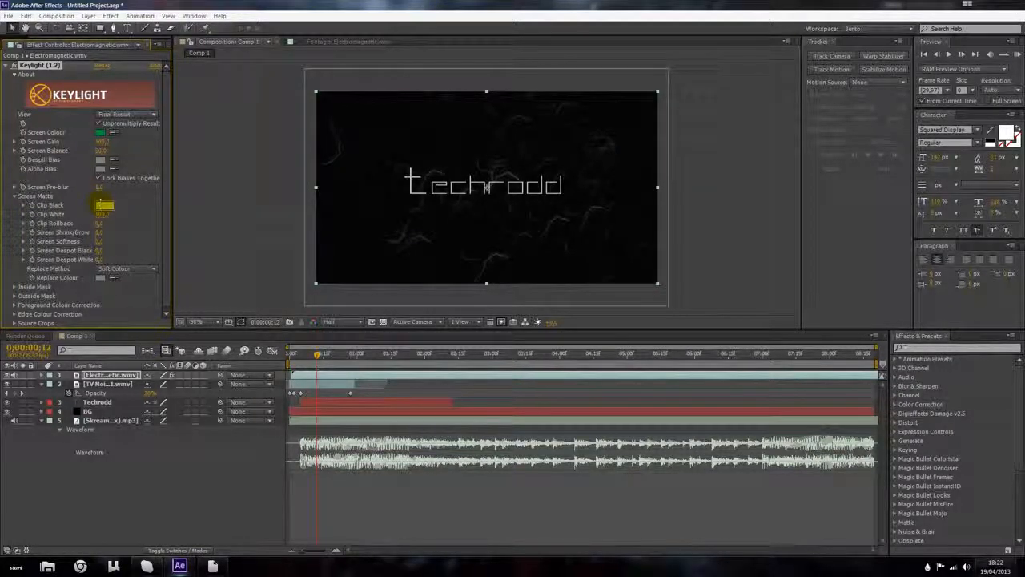
key(Return)
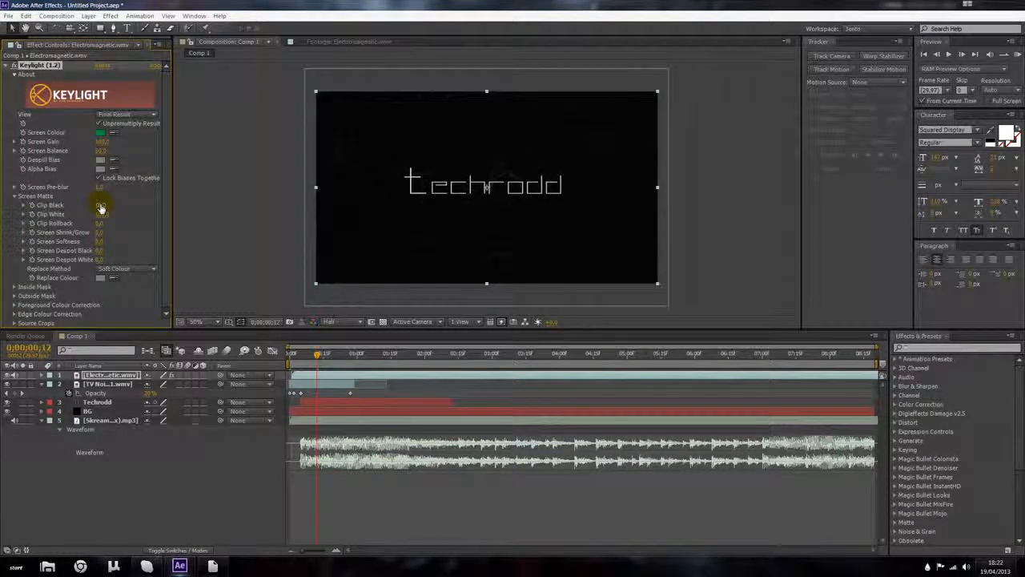
text(5)
key(Return)
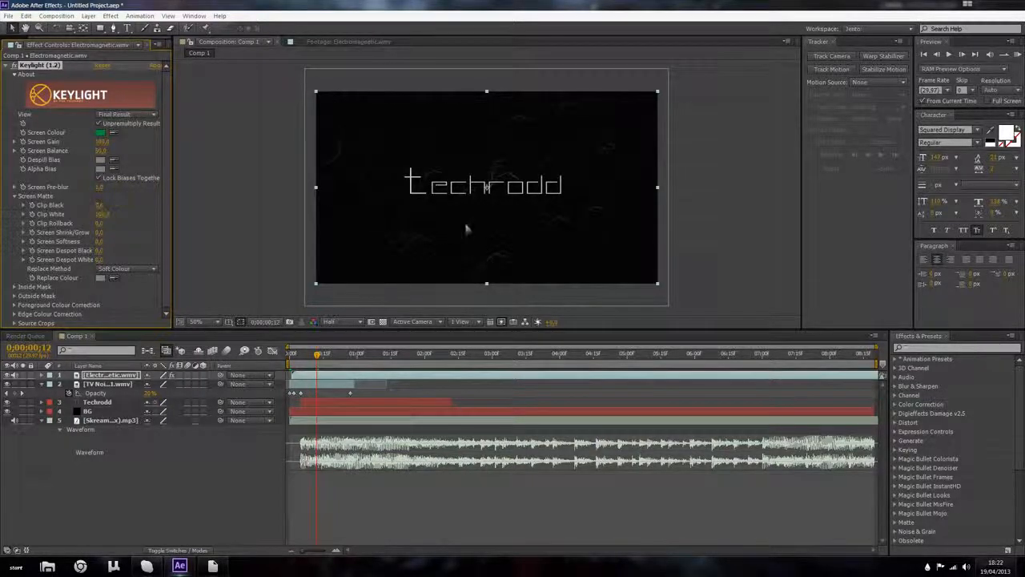
Step: Preview the composition with the keyed Electromagnetic layer
scroll(467, 229, up, 2)
scroll(458, 224, down, 2)
click(9, 66)
key(space)
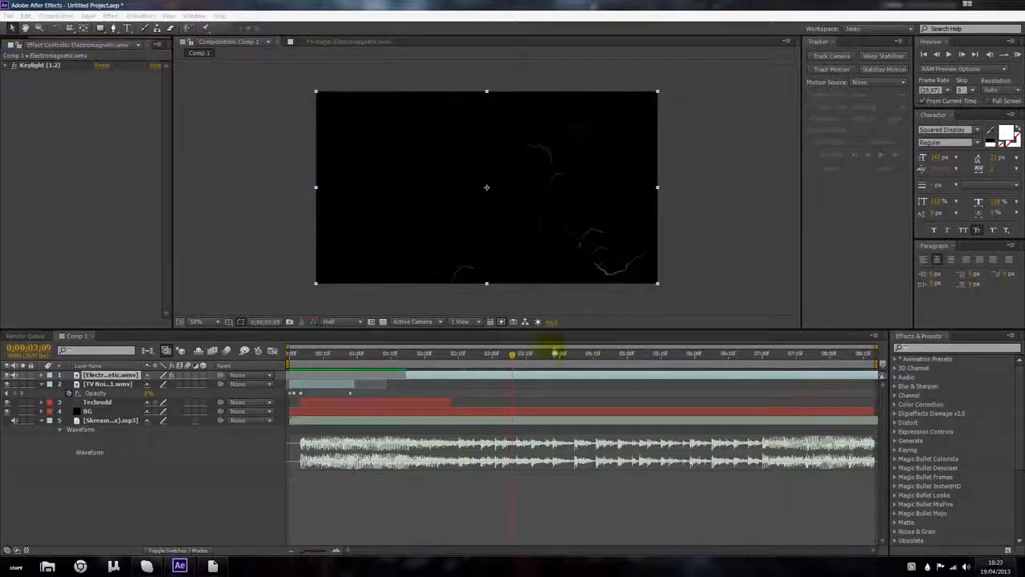
Step: Shorten the Electromagnetic layer by cutting it at 0;00;03;03 and deleting the excess part
click(498, 356)
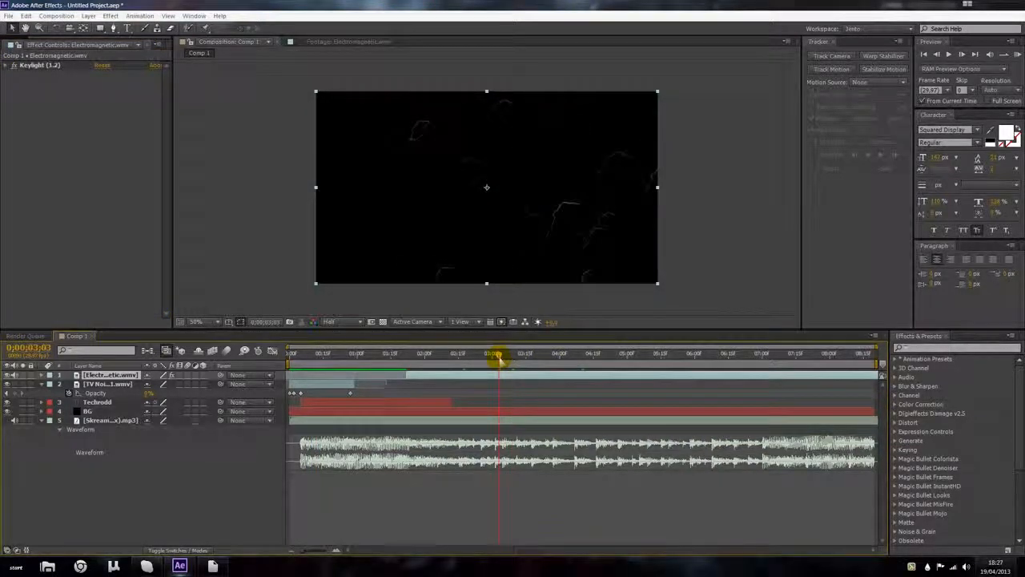
key(ctrl+d)
key(Delete)
click(460, 355)
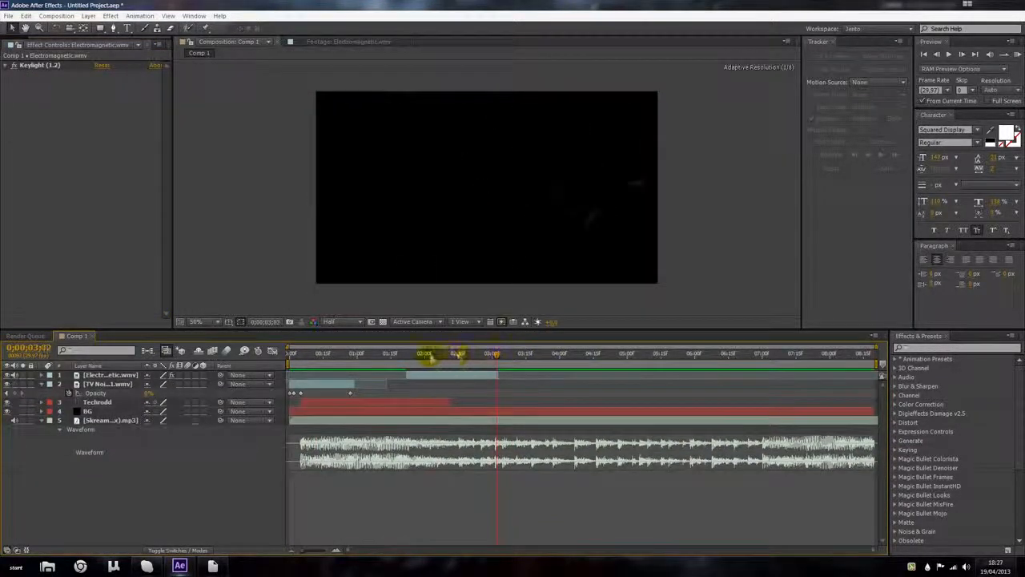
click(467, 375)
mouse_move(490, 378)
mouse_down()
mouse_move(356, 371)
mouse_move(491, 374)
mouse_up()
scroll(468, 234, up, 2)
scroll(469, 233, down, 2)
scroll(468, 233, up, 2)
scroll(468, 233, down, 2)
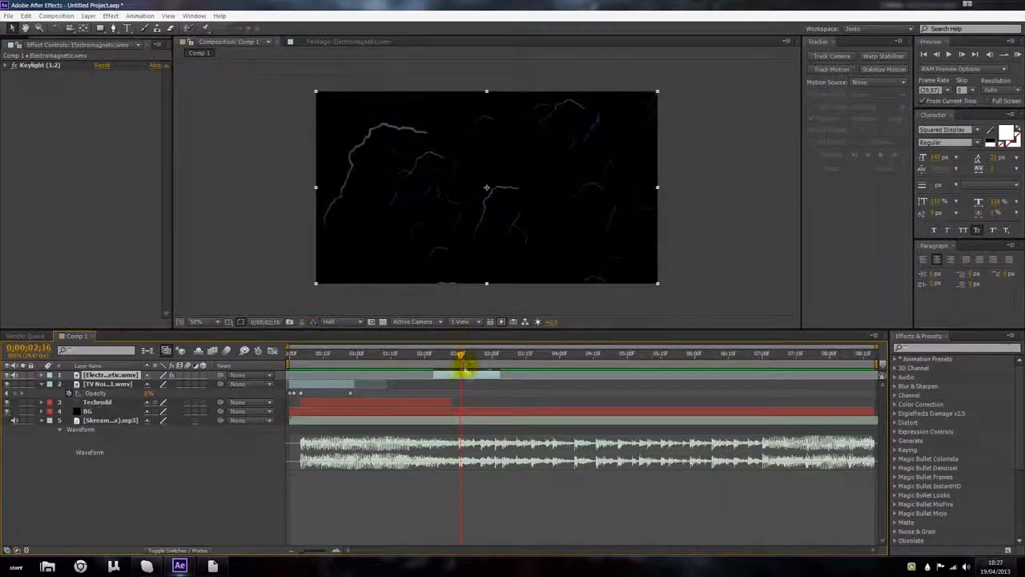
Step: Move the shortened Electromagnetic clip to the start of the composition and play it back
drag(457, 380, 319, 362)
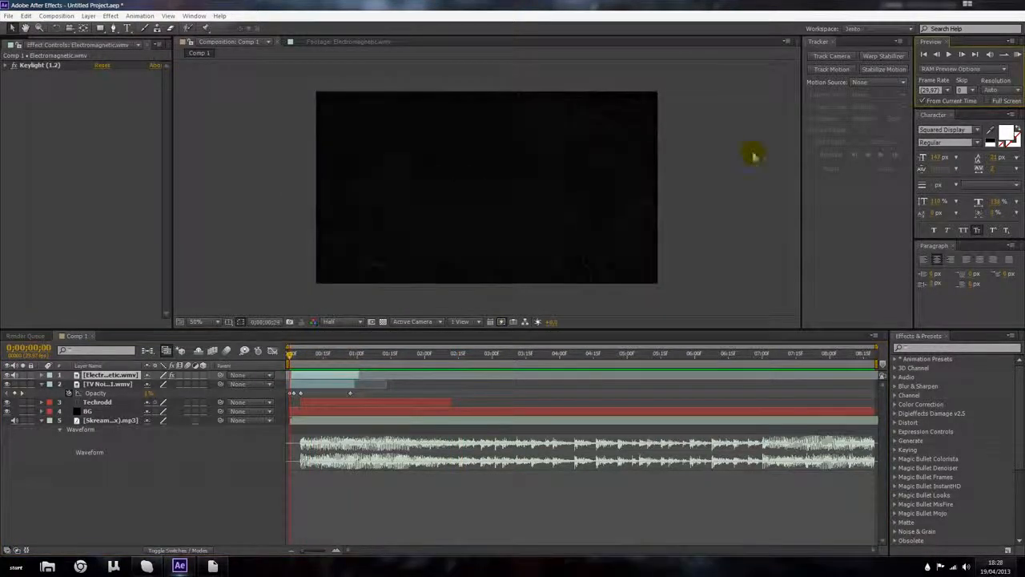
key(space)
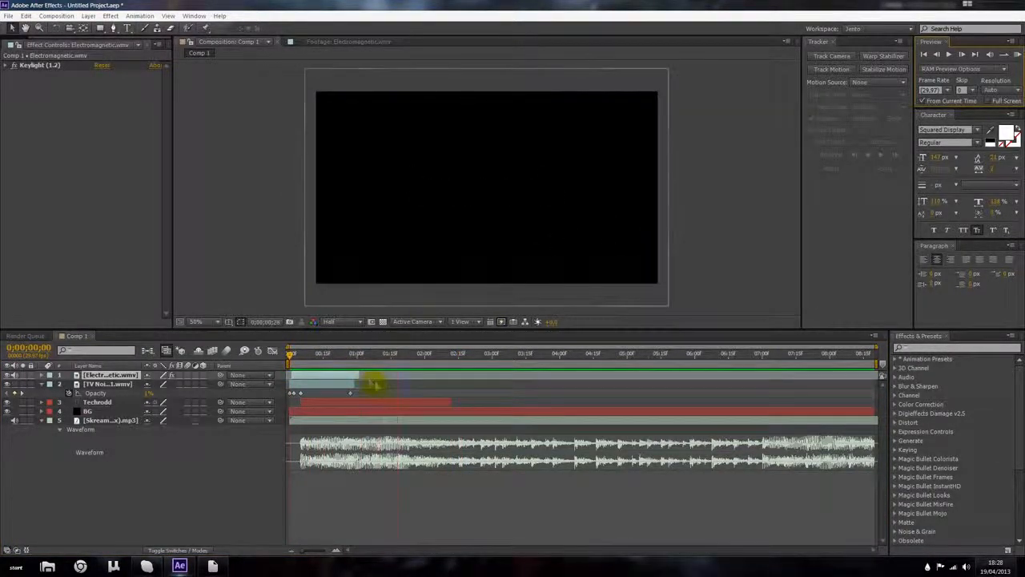
drag(299, 358, 395, 375)
click(358, 384)
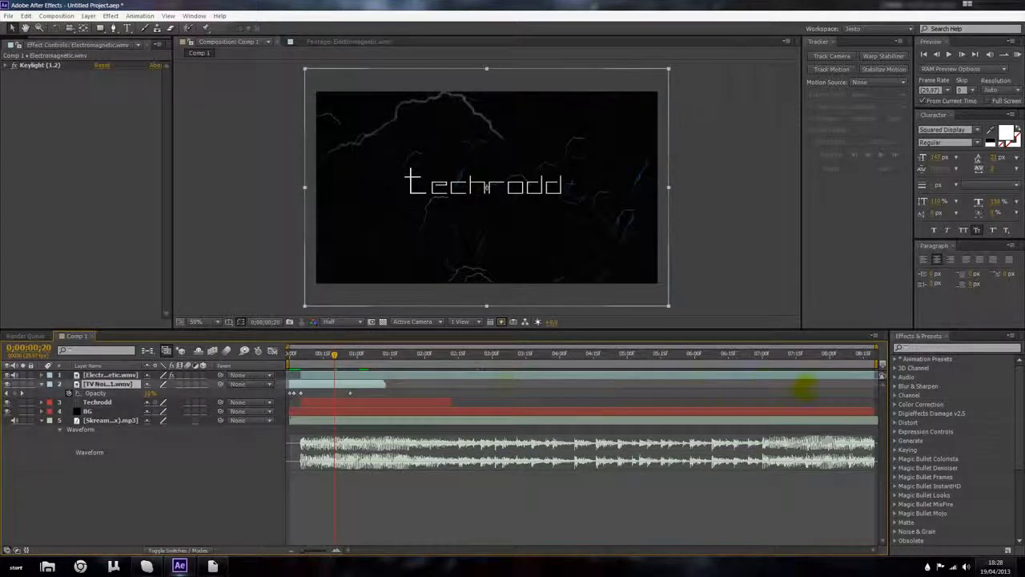
drag(366, 386, 296, 384)
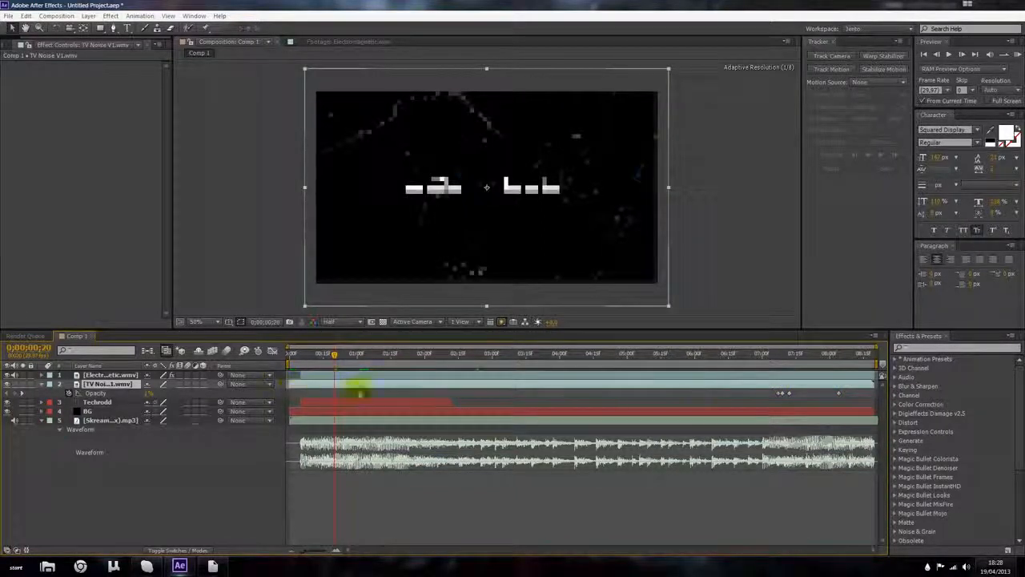
drag(855, 398, 297, 386)
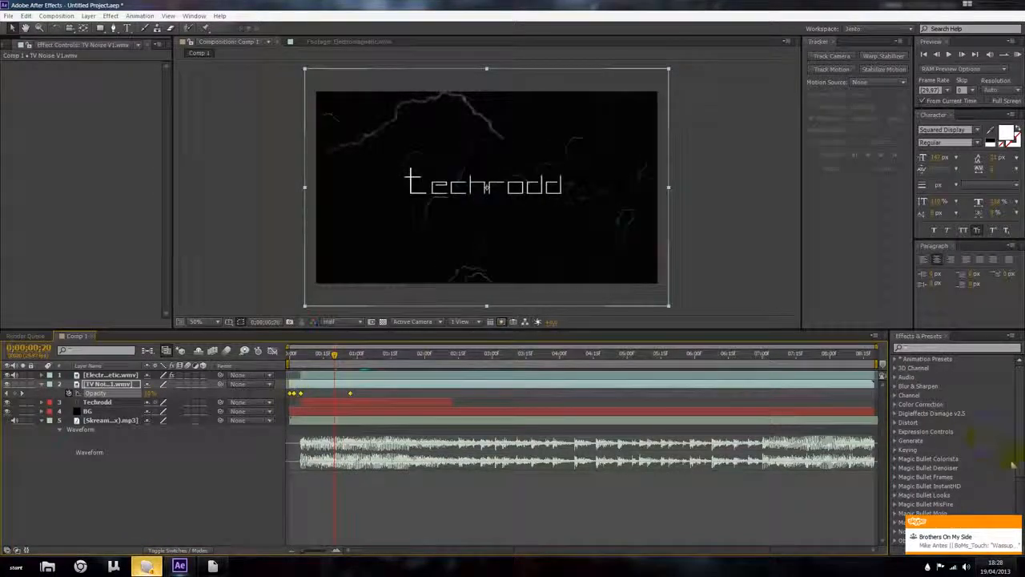
Step: Keyframe the Electromagnetic layer's Opacity at 0;00;00;05 and set it to 0%
click(355, 401)
drag(326, 353, 302, 355)
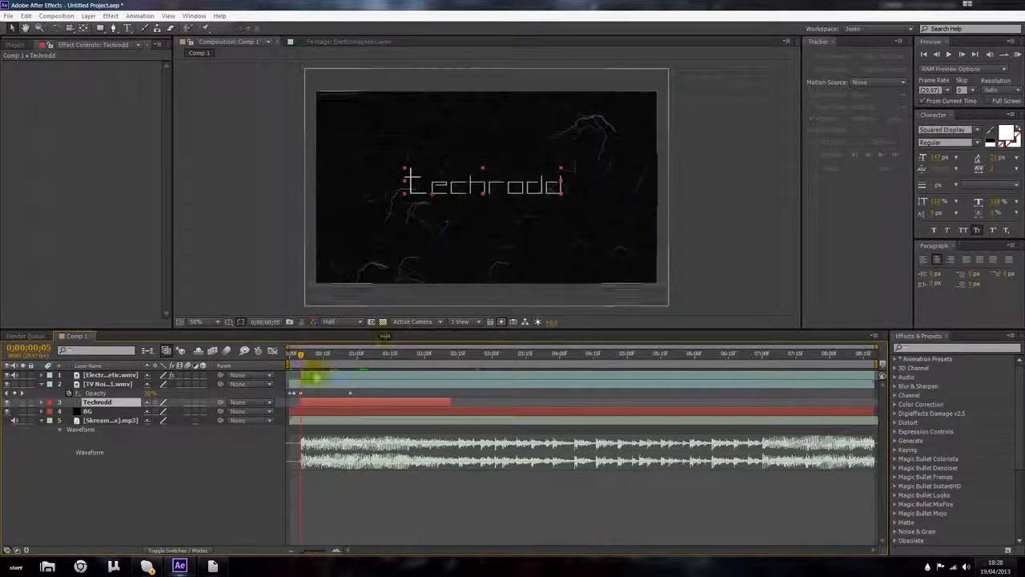
click(313, 377)
key(t)
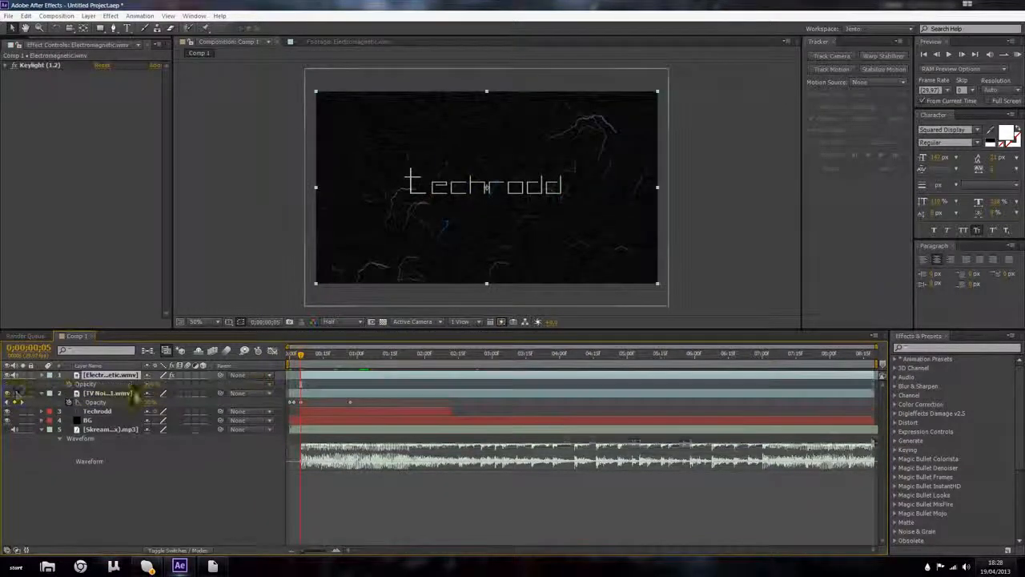
click(69, 383)
drag(302, 385, 303, 385)
drag(149, 385, 68, 385)
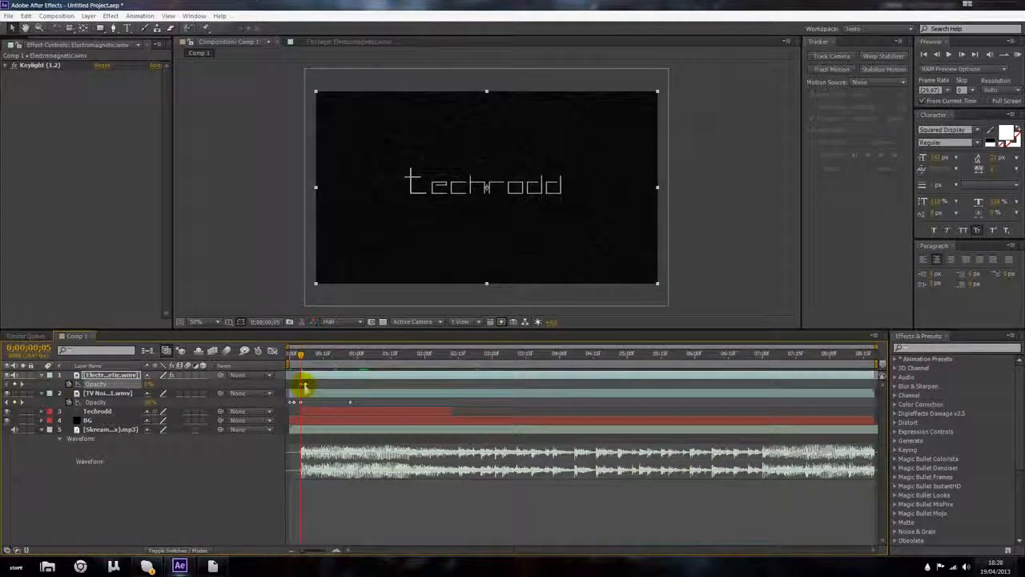
Step: Preview the composition from the start
drag(302, 358, 272, 351)
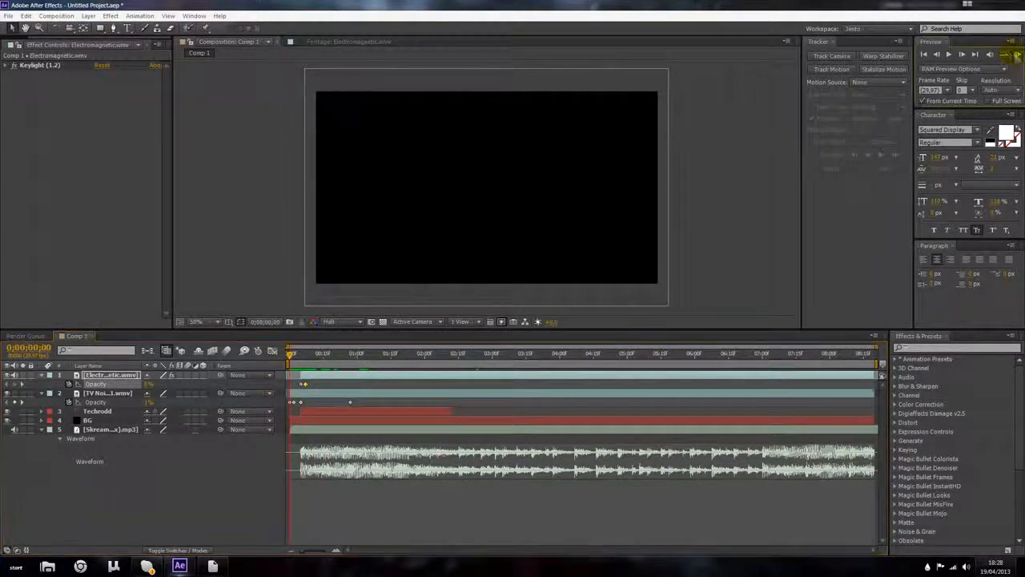
click(1017, 54)
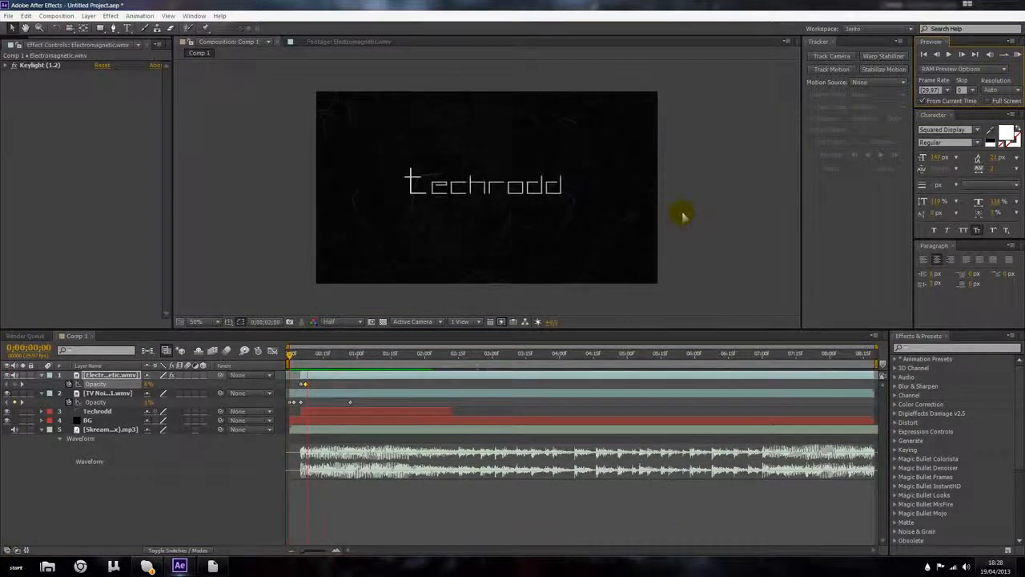
key(space)
Step: Add a Scale keyframe to the Techrodd text layer at 0;00;00;05
drag(291, 356, 301, 358)
click(309, 412)
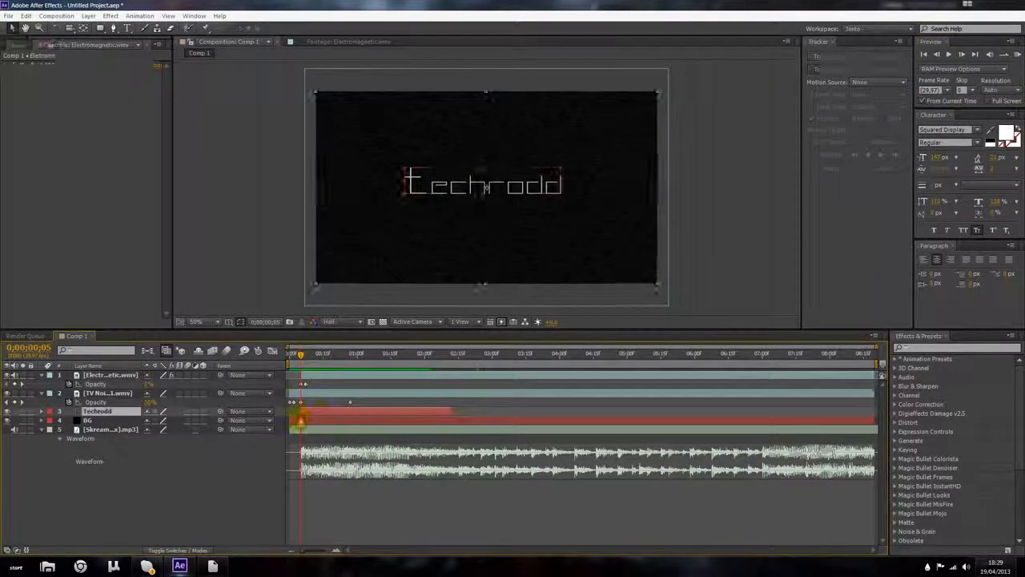
key(s)
click(65, 421)
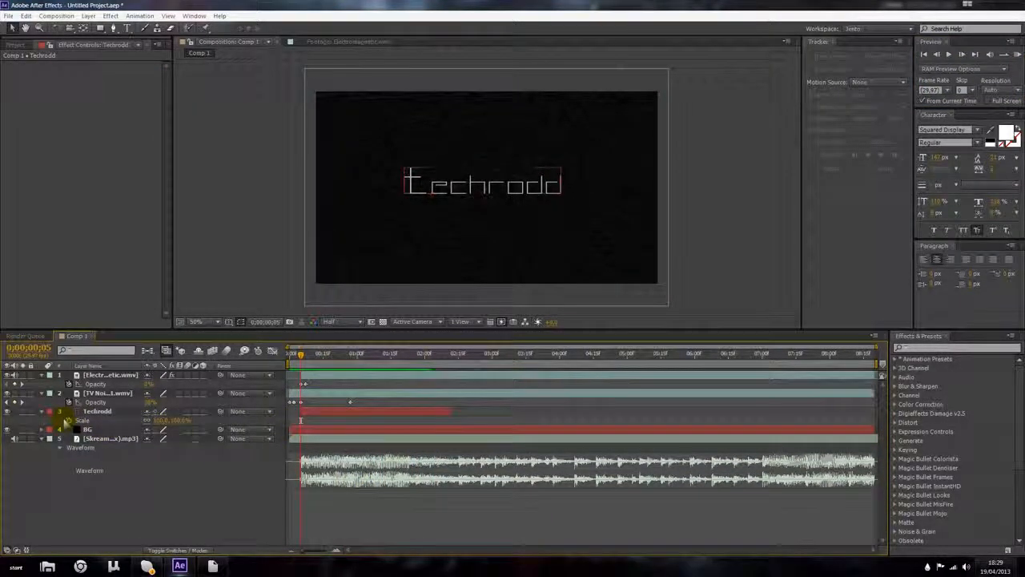
Step: Select the Techrodd text and set its vertical scale to 124%
click(229, 321)
click(234, 331)
scroll(467, 193, up, 1)
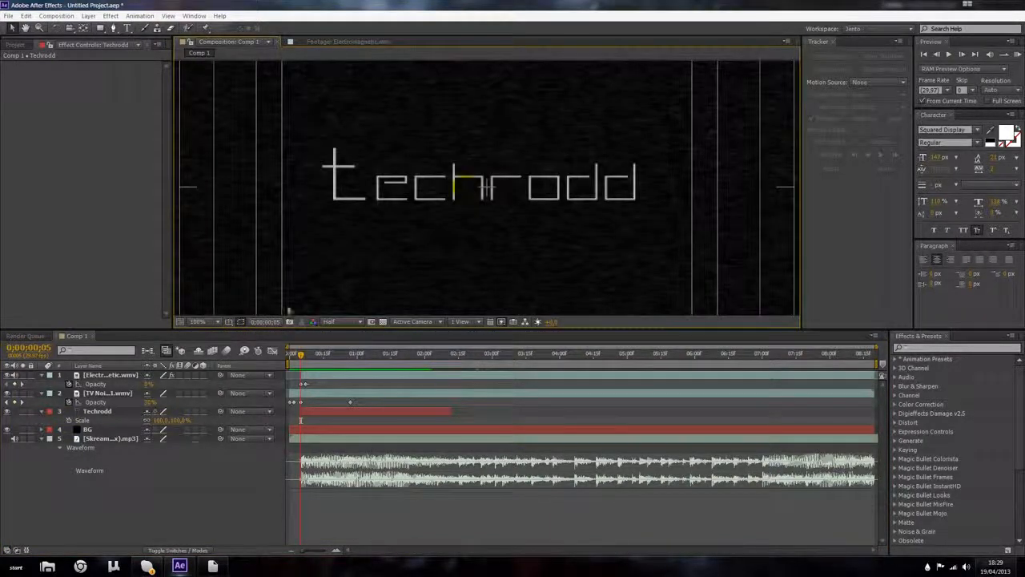
double_click(95, 411)
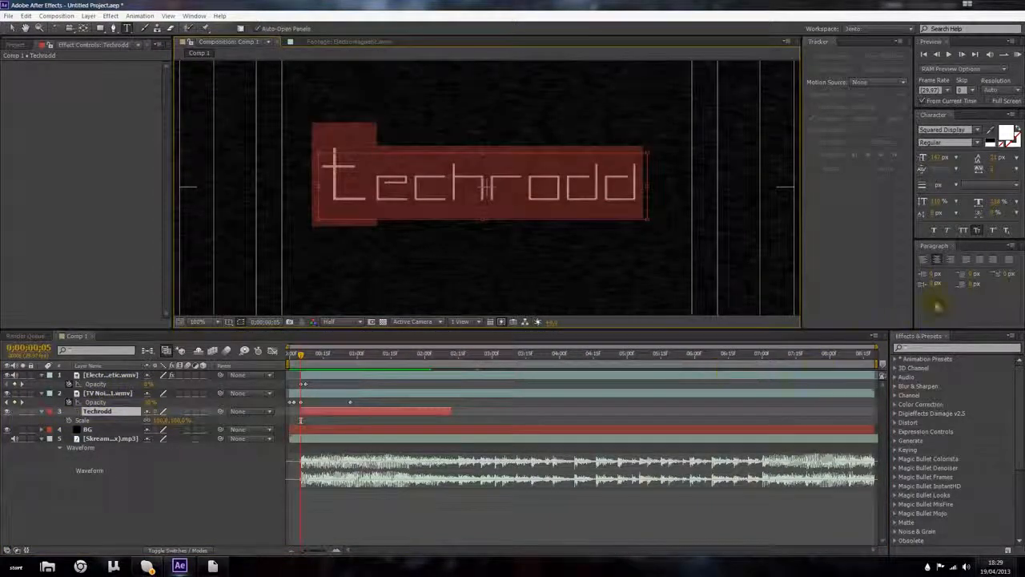
drag(941, 201, 954, 204)
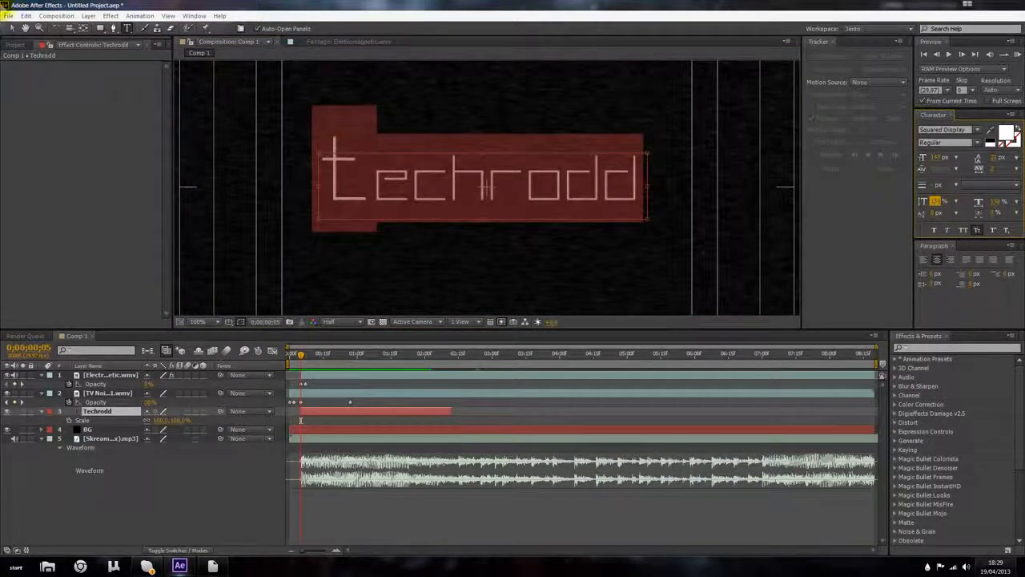
Step: Set the Techrodd text's font size to 149 px
click(11, 28)
scroll(451, 205, down, 1)
scroll(380, 205, up, 1)
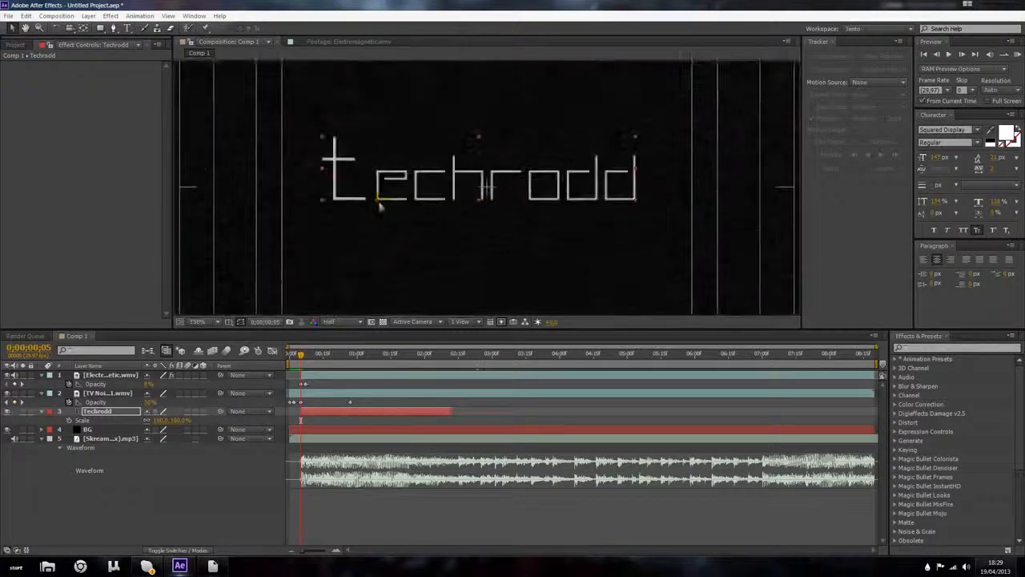
scroll(380, 205, down, 2)
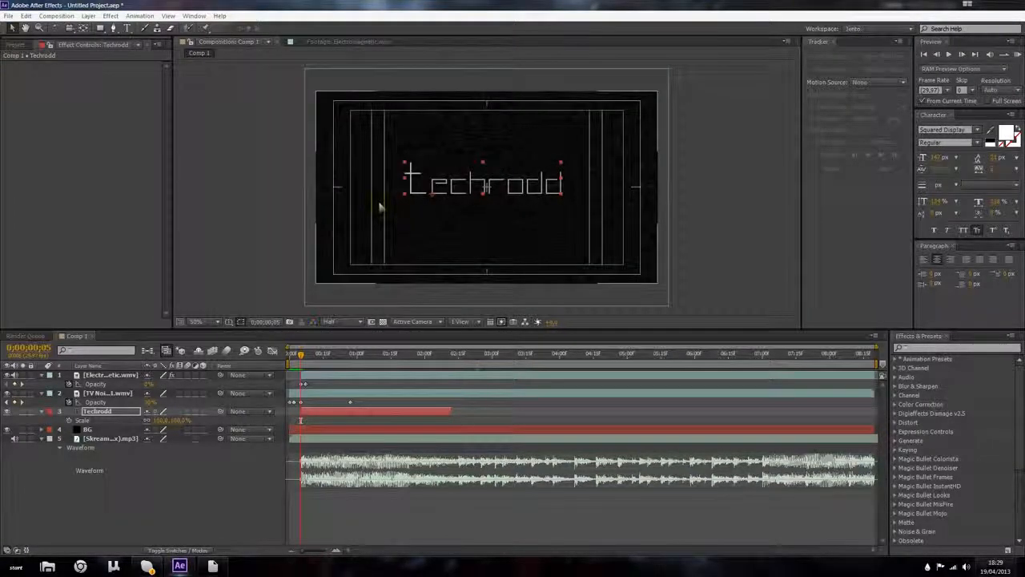
drag(934, 158, 946, 158)
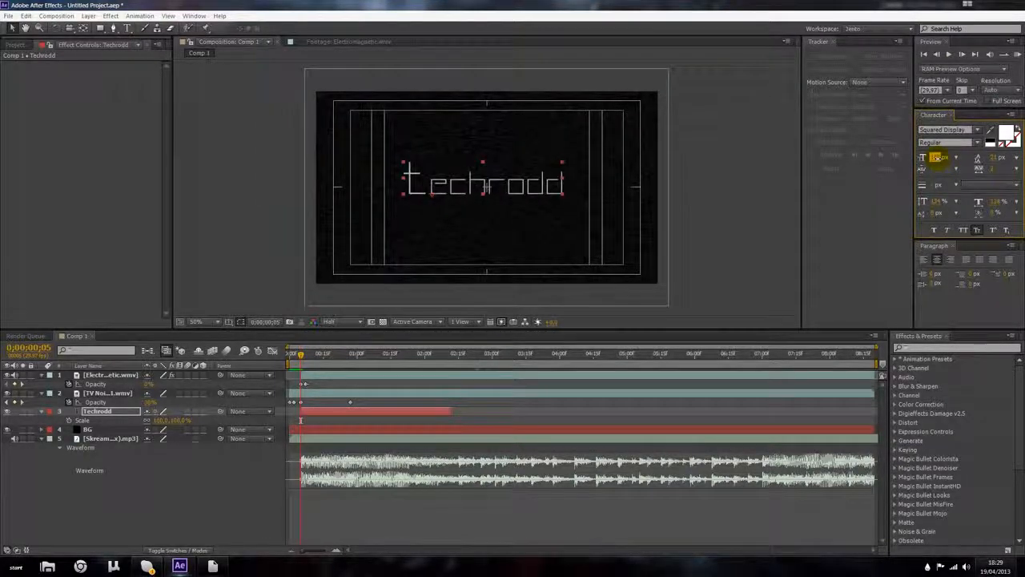
scroll(505, 205, up, 1)
scroll(494, 199, down, 1)
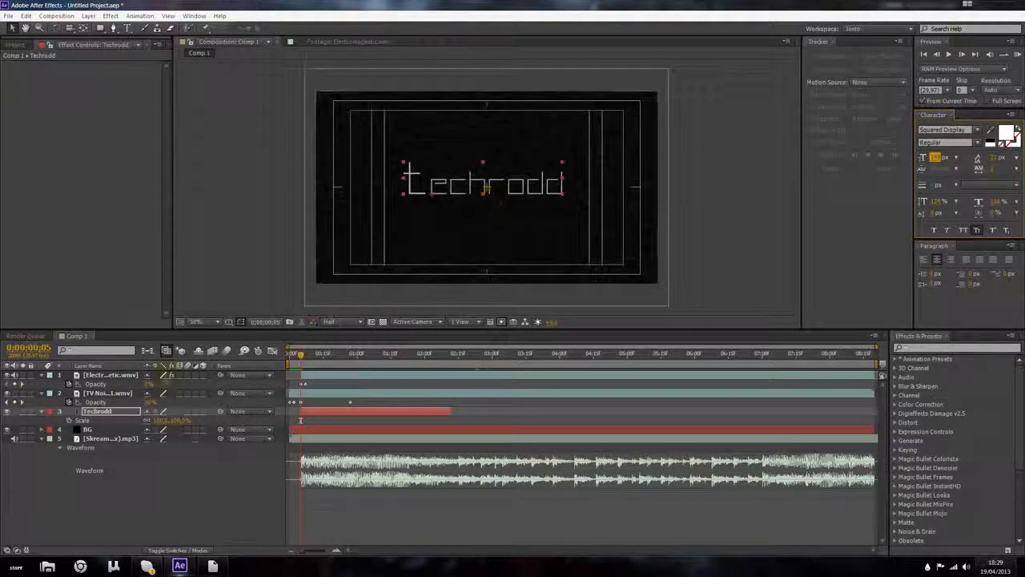
Step: Animate the Techrodd layer's Scale from 0% at 0;00;00;05 to 100% at about 0;00;00;15
click(88, 414)
click(69, 420)
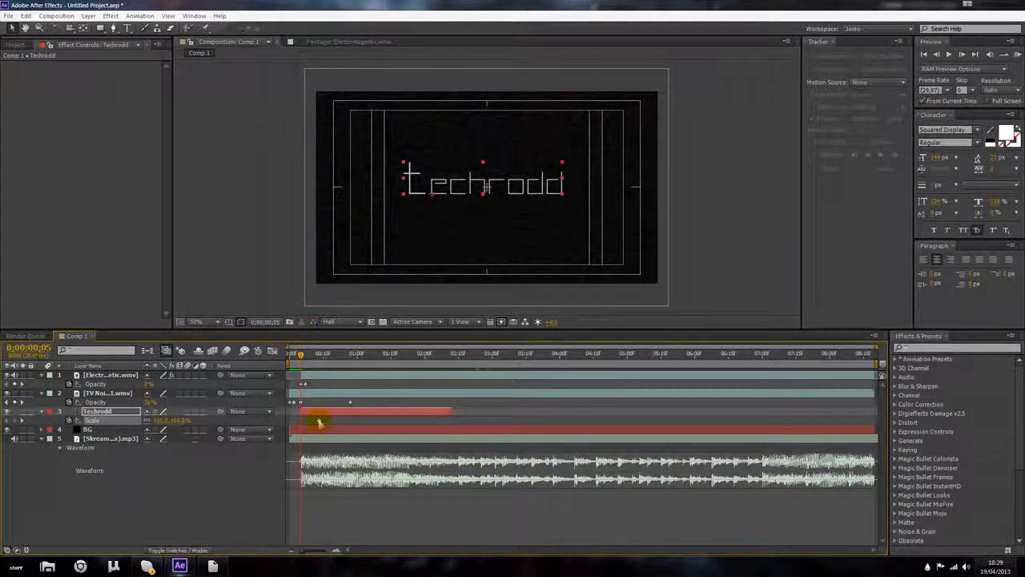
scroll(318, 422, up, 1)
drag(436, 550, 402, 549)
drag(352, 356, 358, 357)
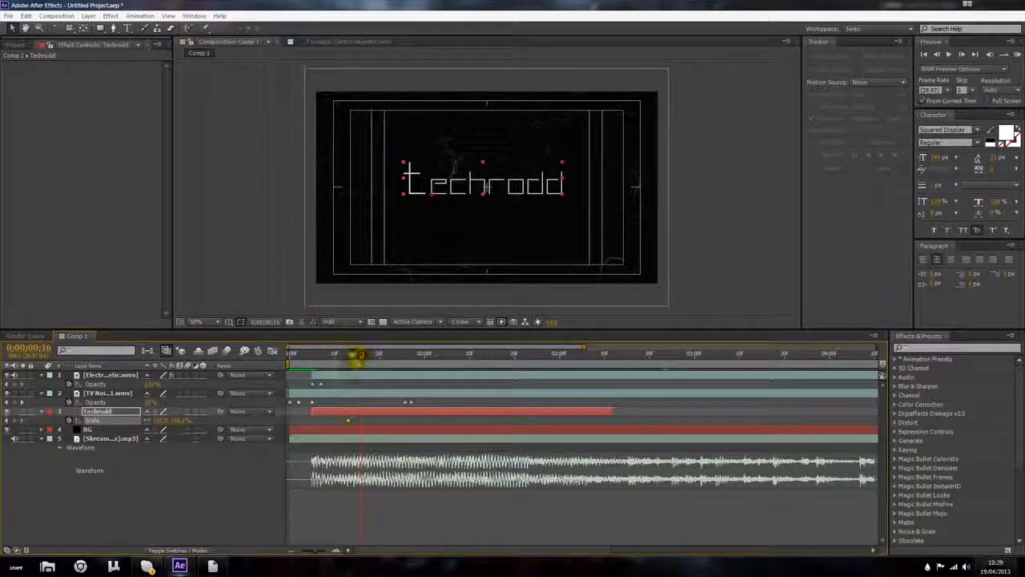
drag(349, 420, 357, 421)
drag(347, 355, 325, 362)
drag(149, 427, 105, 423)
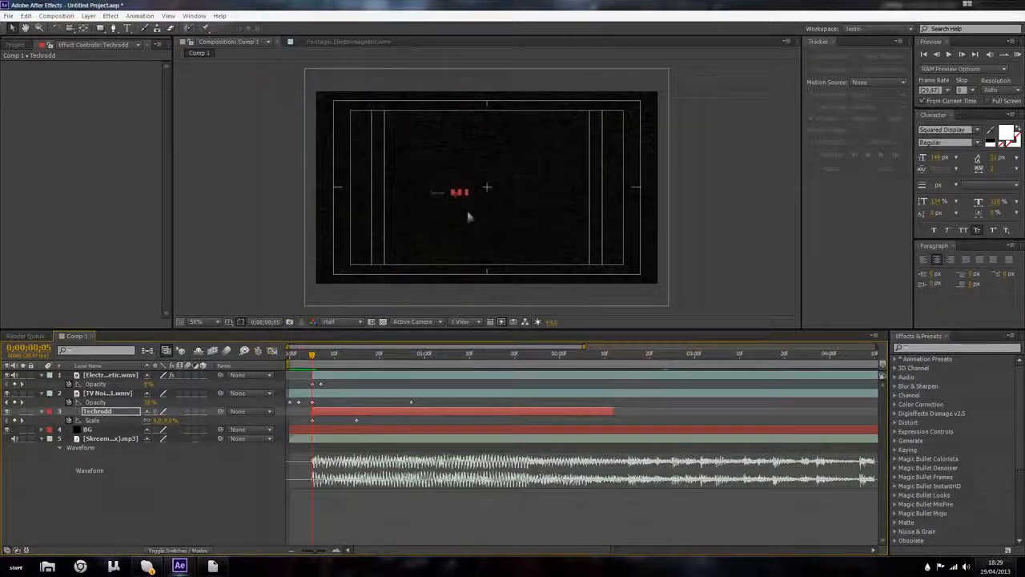
Step: Examine the shrunken text at different viewer magnifications
scroll(470, 216, up, 4)
drag(393, 216, 501, 191)
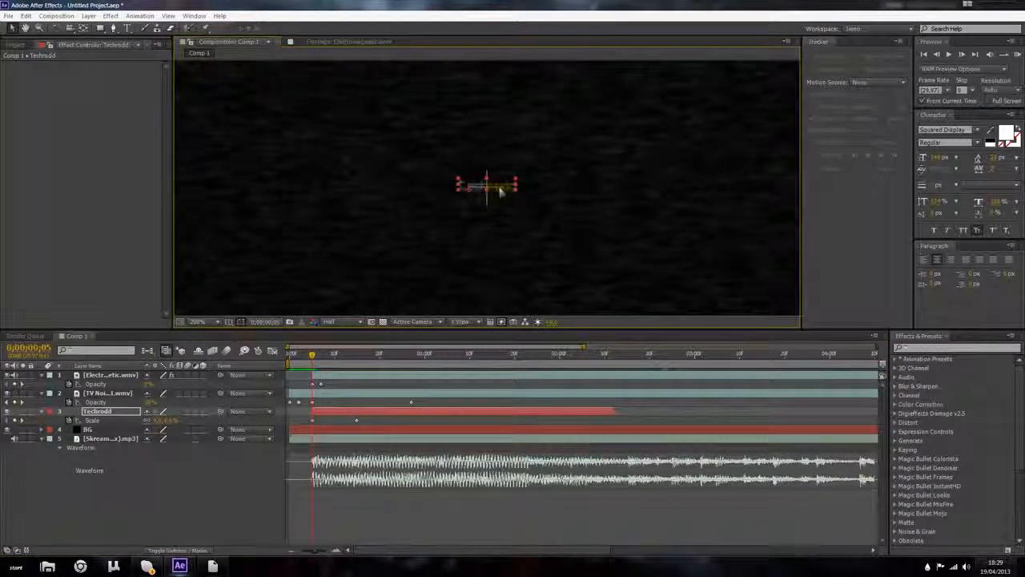
click(207, 322)
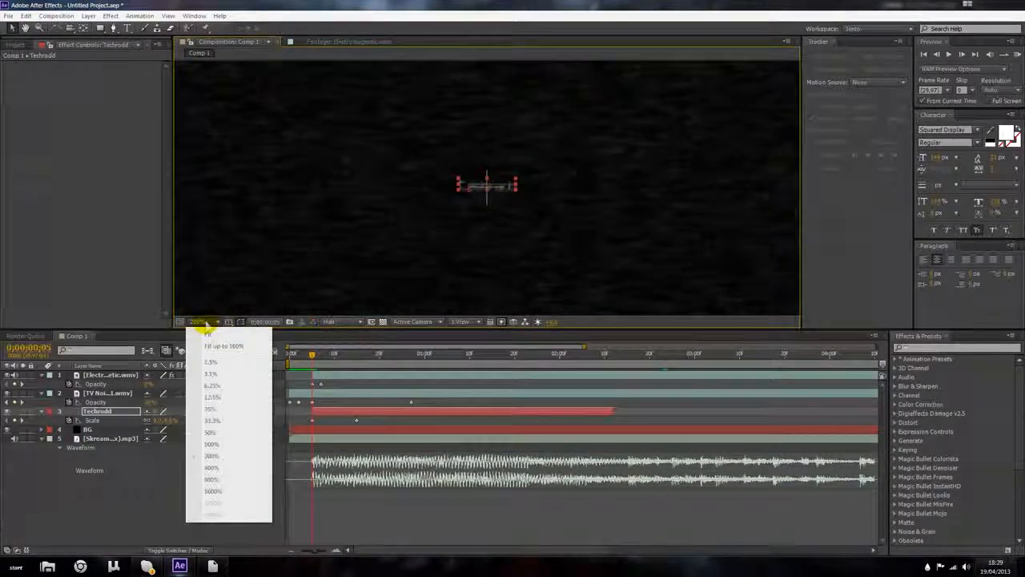
click(213, 491)
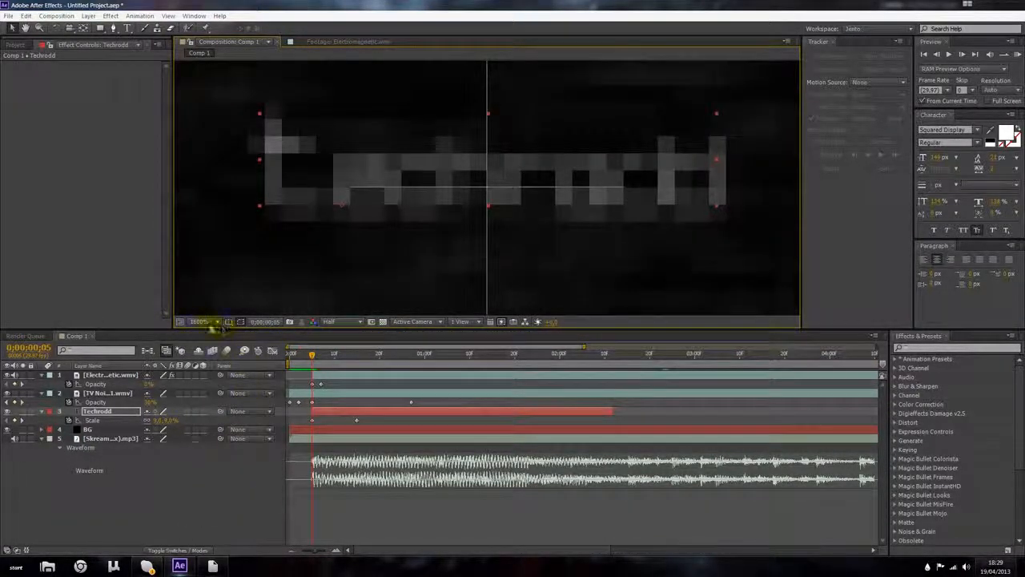
click(217, 322)
click(223, 364)
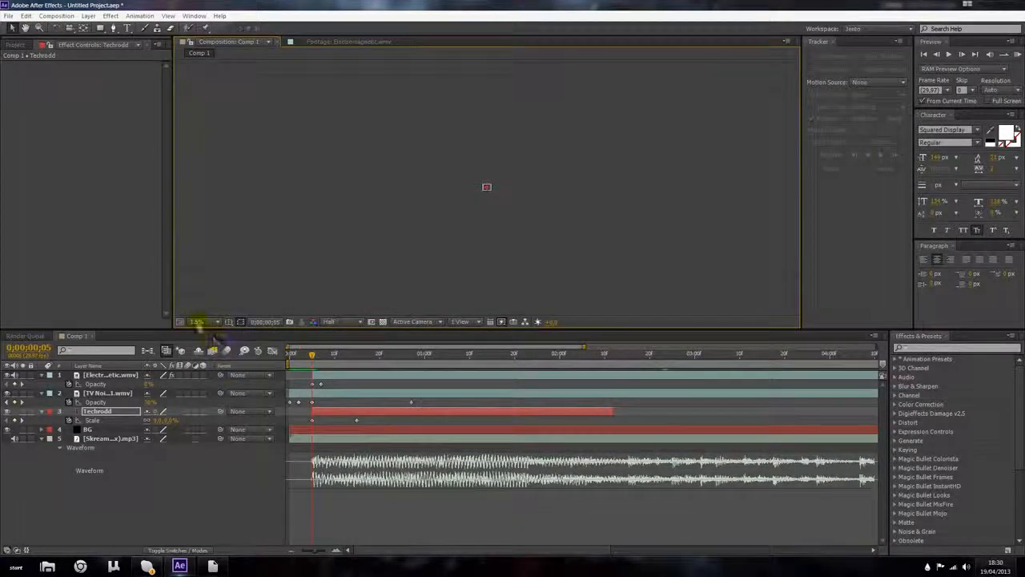
click(200, 322)
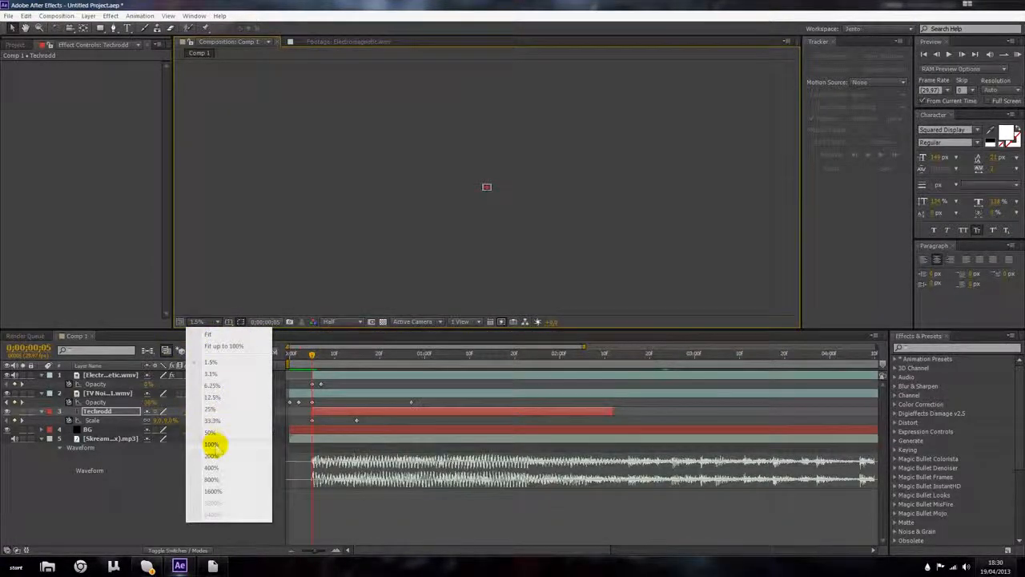
click(220, 444)
scroll(451, 251, down, 3)
scroll(454, 239, up, 2)
Step: Keyframe the Techrodd layer's Position at 0;00;00;05, then reposition the text at 0;00;00;15
mouse_move(320, 355)
mouse_down()
mouse_move(374, 365)
mouse_move(303, 359)
mouse_up()
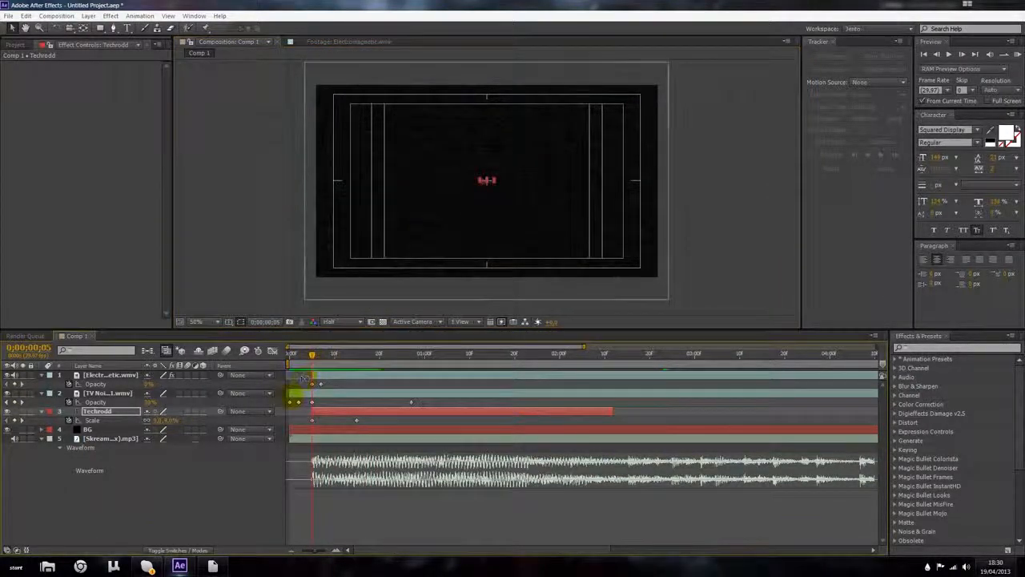
key(p)
click(69, 419)
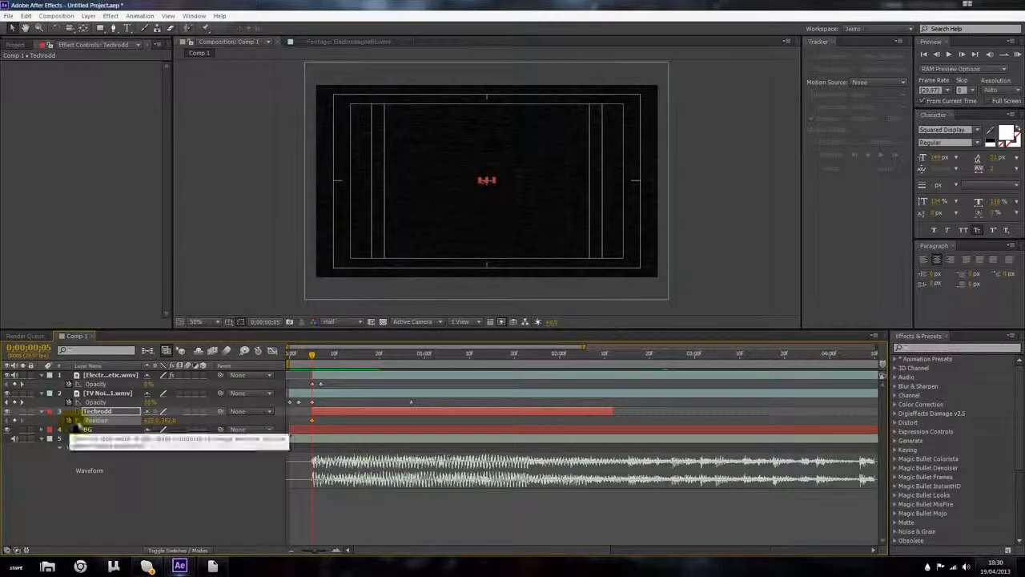
scroll(412, 213, up, 1)
drag(312, 367, 357, 359)
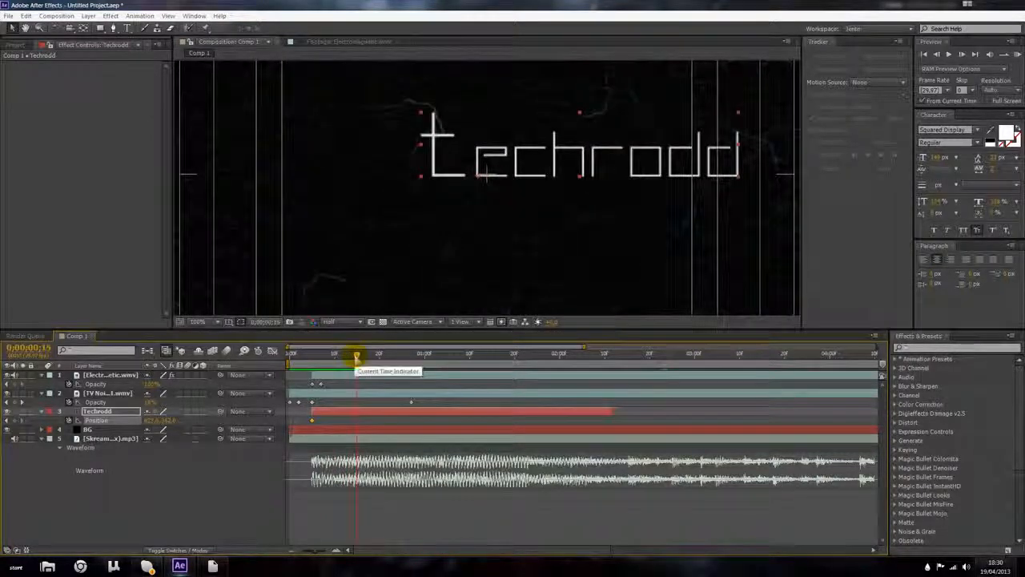
drag(597, 159, 502, 174)
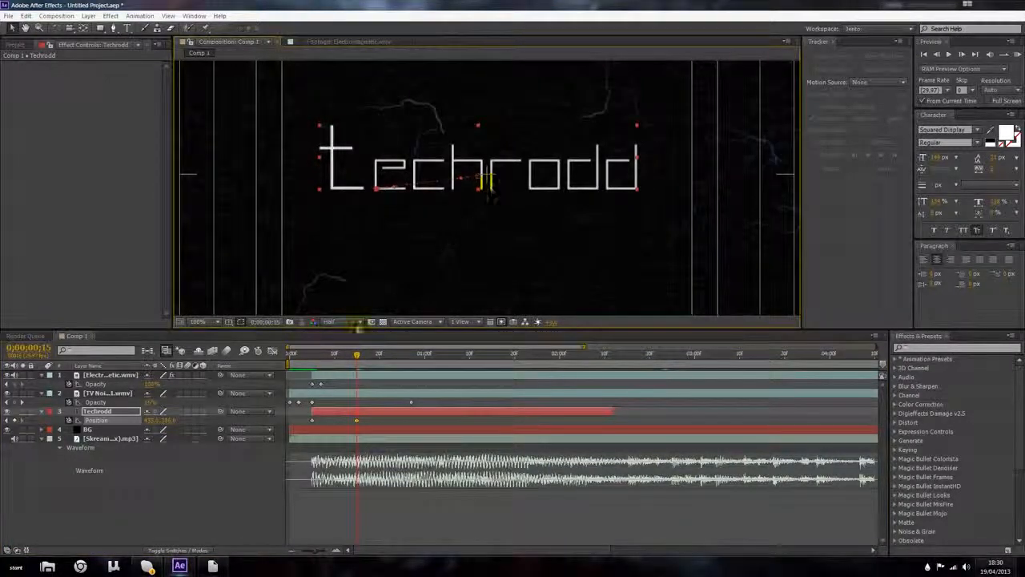
Step: Preview the title animation from the start of the composition
drag(355, 355, 260, 369)
scroll(405, 215, down, 1)
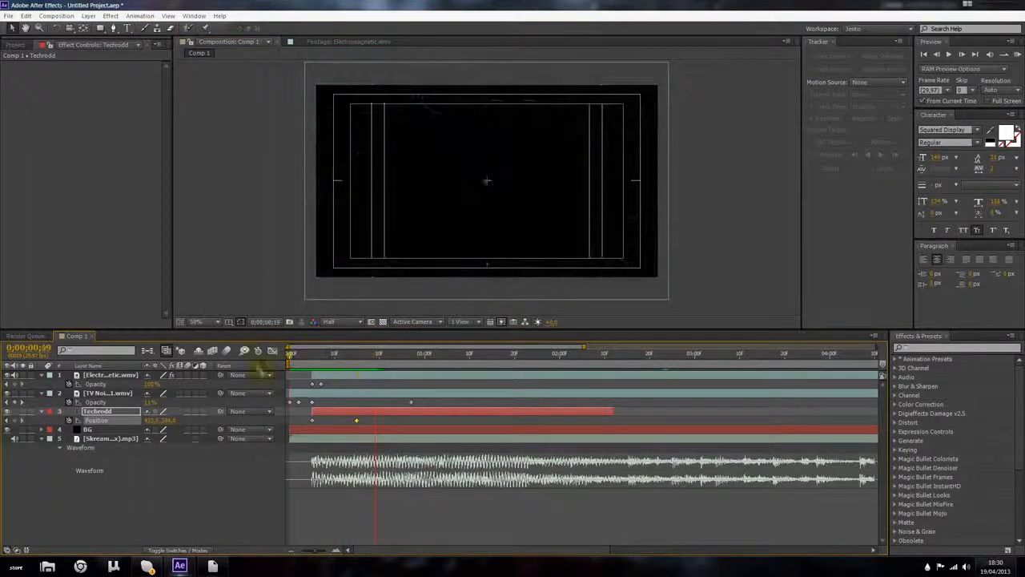
click(1017, 55)
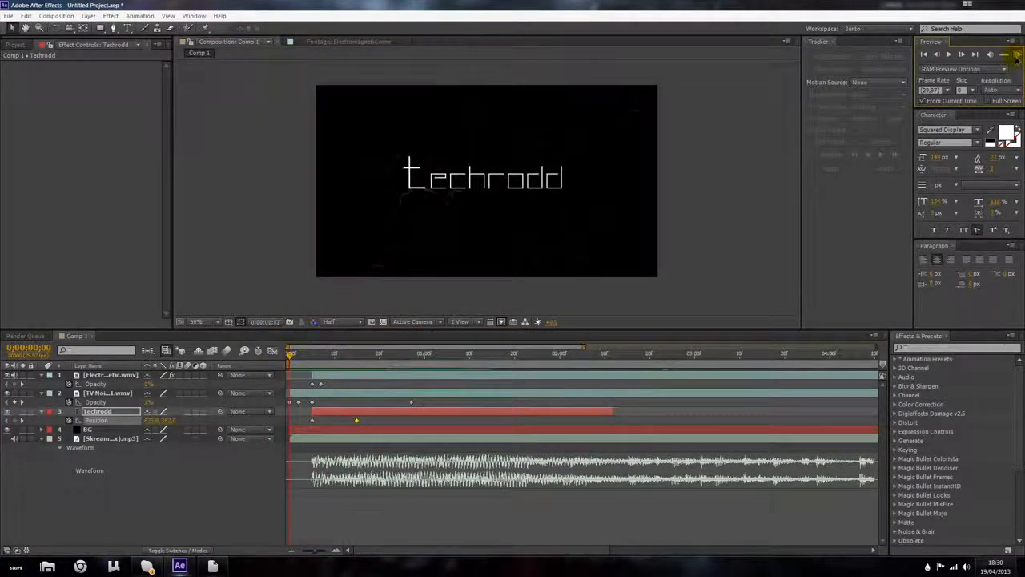
click(1016, 58)
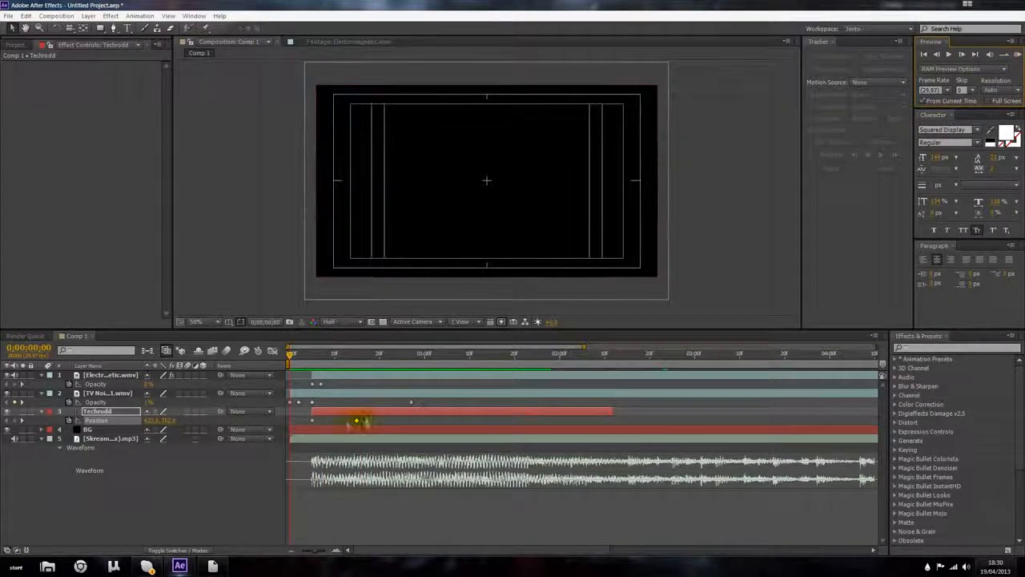
click(320, 420)
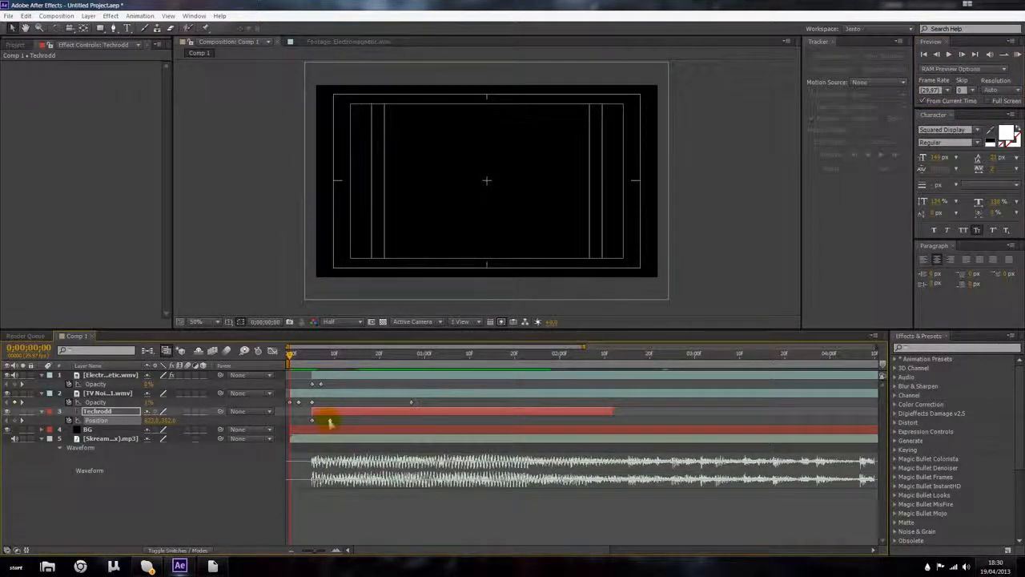
click(1016, 55)
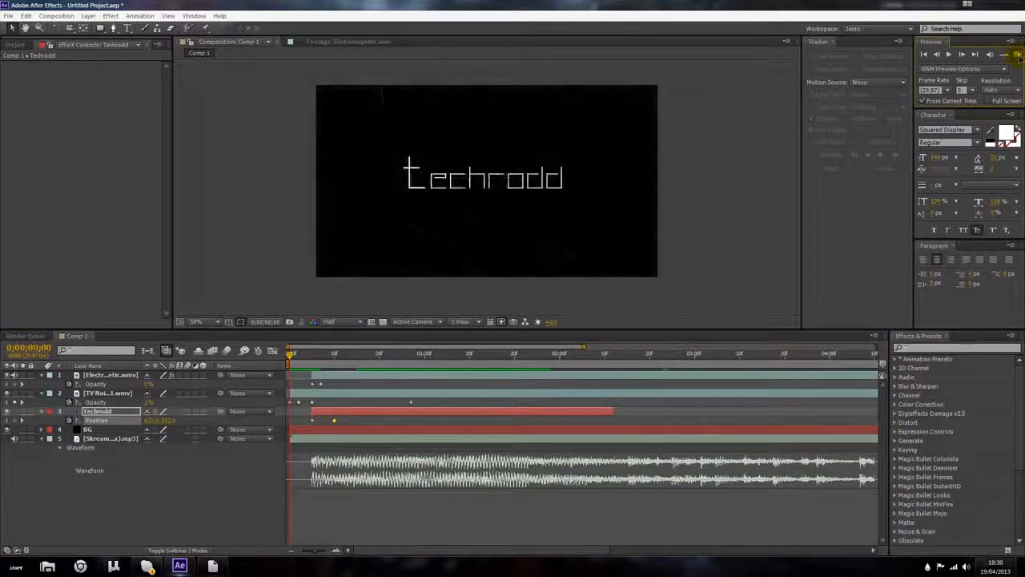
click(1017, 56)
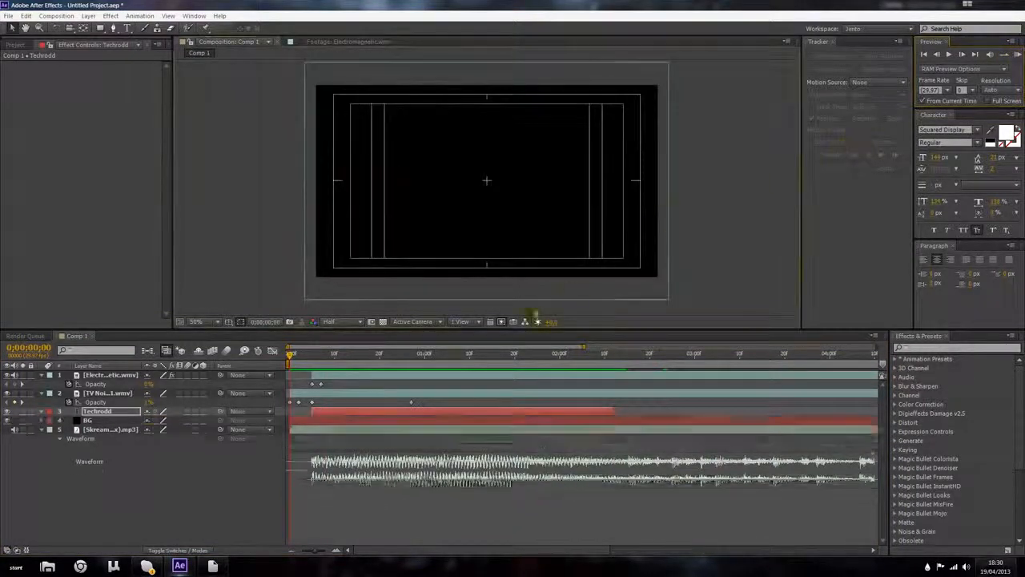
Step: Move the Techrodd layer's later Scale keyframe slightly later in time and preview the animation from the start
click(324, 421)
key(s)
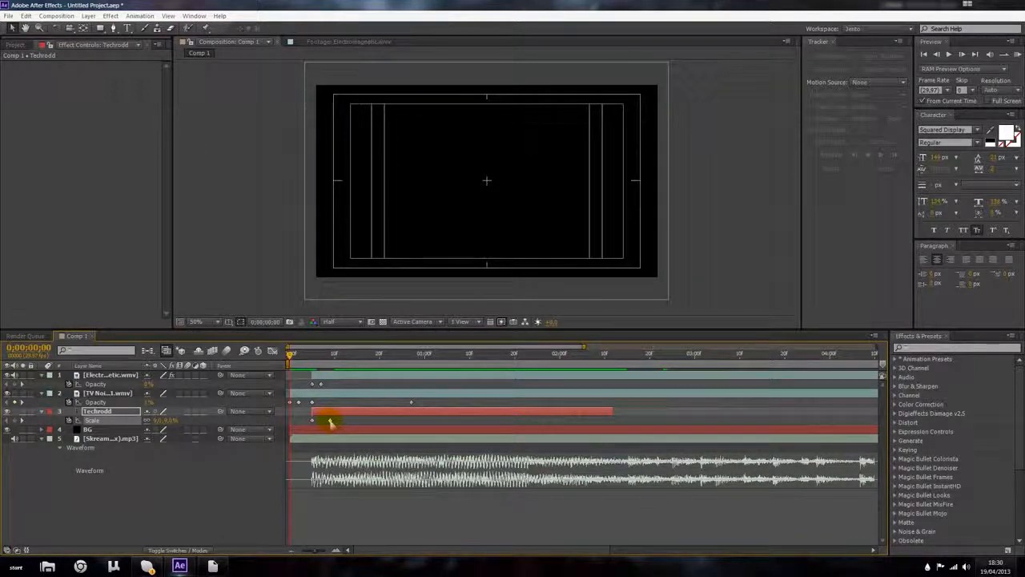
drag(292, 355, 339, 372)
drag(331, 420, 341, 422)
click(340, 422)
drag(339, 362, 289, 375)
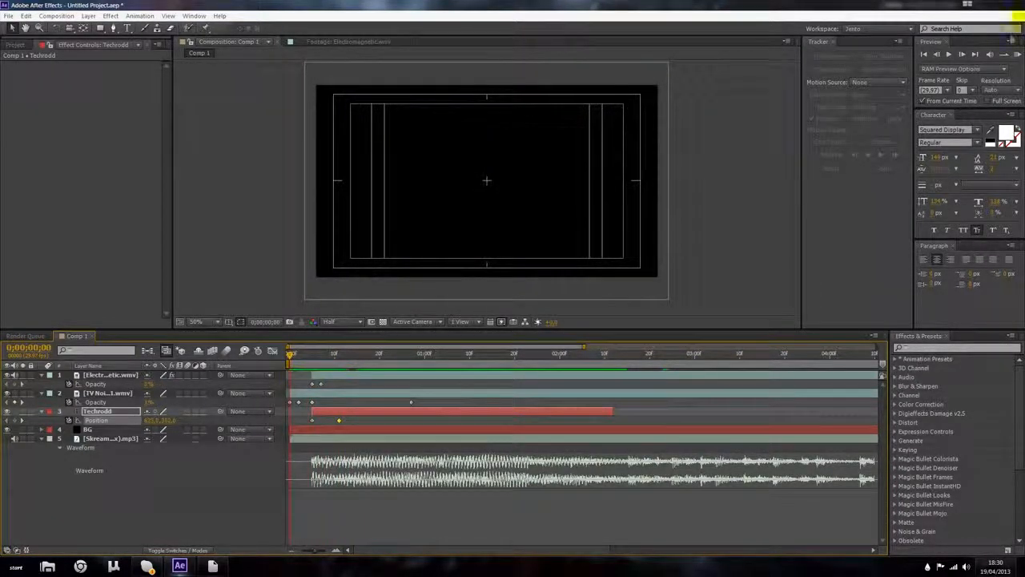
click(1015, 54)
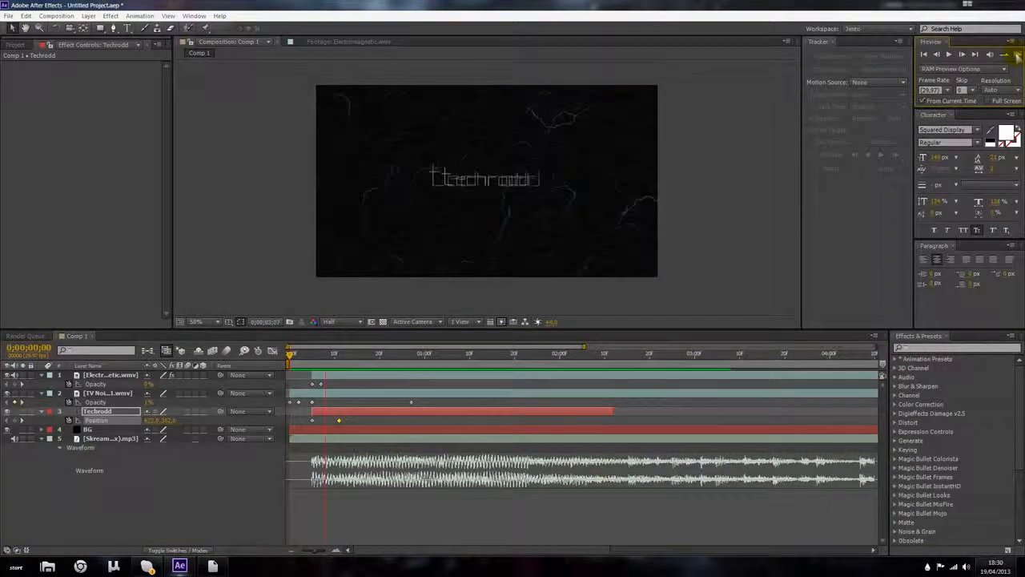
Step: Preview the animation and extend the Techrodd layer's out point to the end of the composition
key(space)
drag(294, 348, 420, 358)
click(289, 363)
drag(550, 369, 609, 376)
drag(609, 414, 822, 412)
click(821, 357)
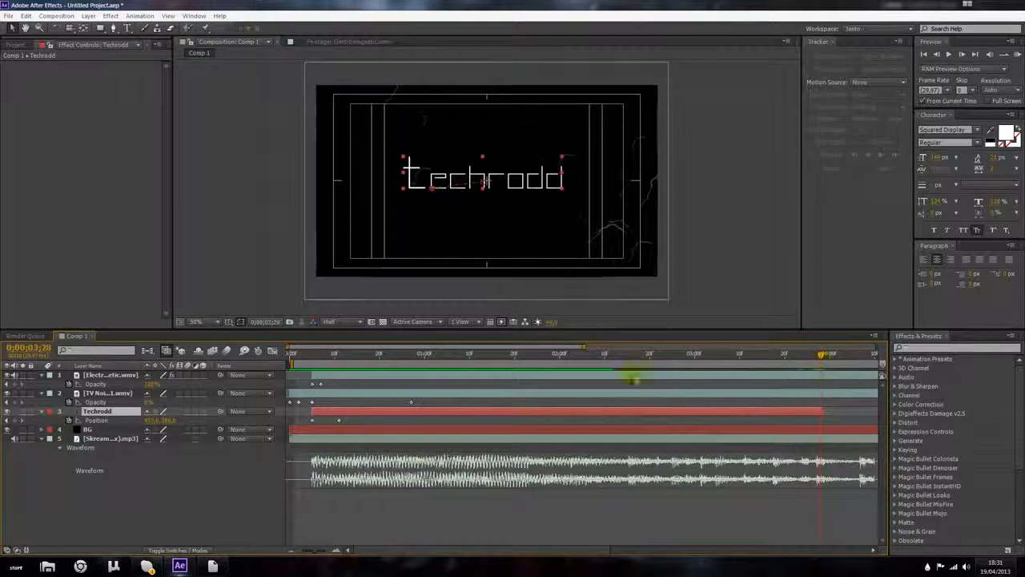
Step: Increase the Techrodd layer's Scale at 0;00;03;28 so the text grows larger at the end
key(s)
drag(162, 420, 178, 426)
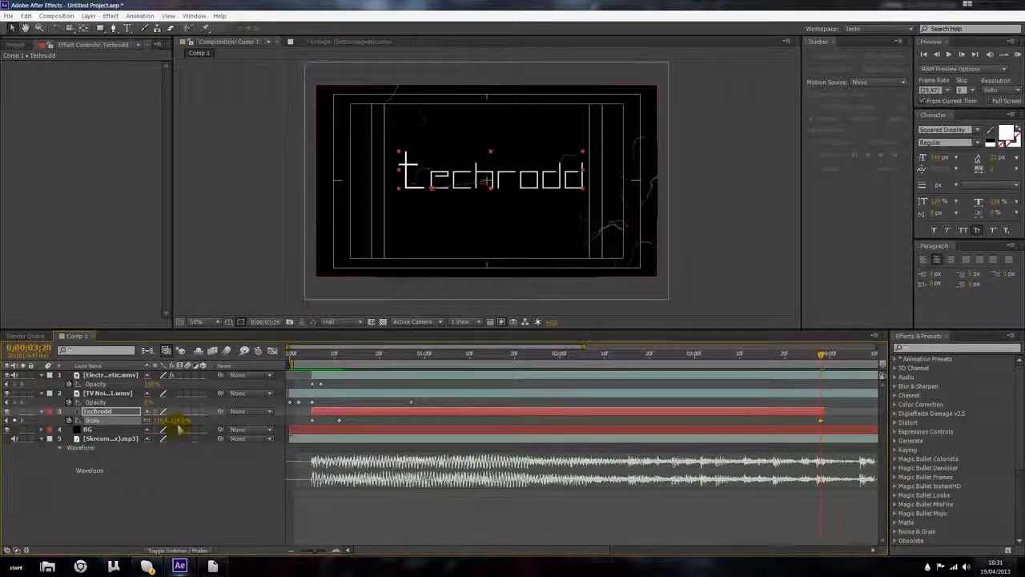
Step: Nudge the Techrodd text three pixels left at 0;00;03;28 to key its Position
key(Left)
key(Left)
key(Left)
key(Left)
key(Left)
key(Left)
key(Left)
key(Left)
key(Left)
key(Left)
key(Left)
key(Left)
key(Left)
key(Left)
key(Left)
key(Left)
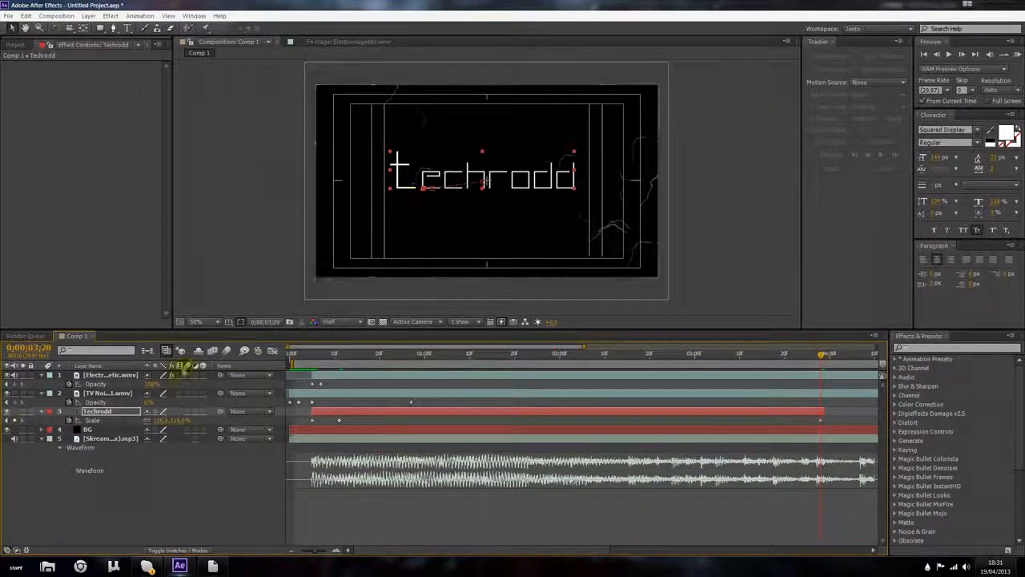
click(92, 421)
key(p)
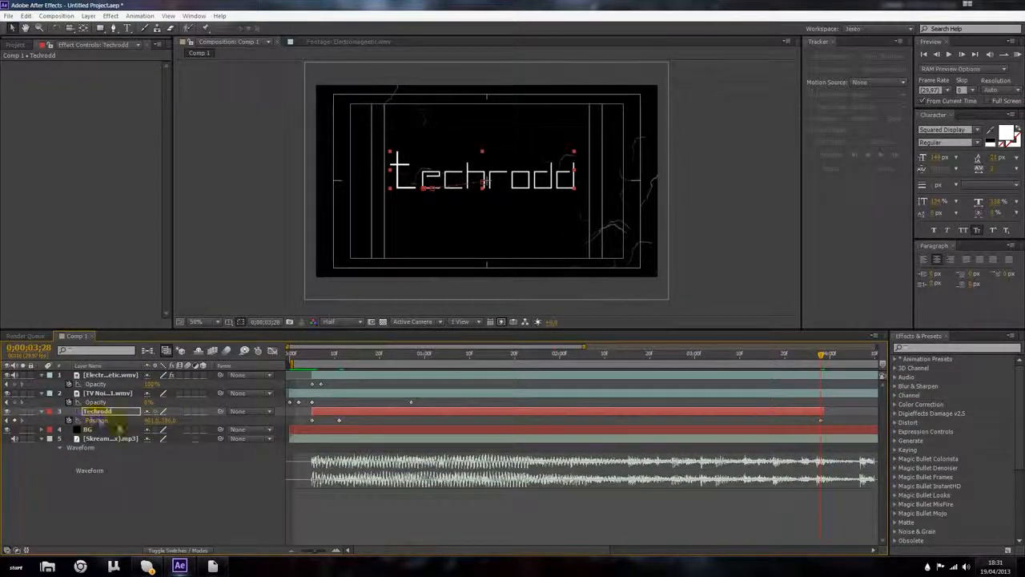
click(483, 184)
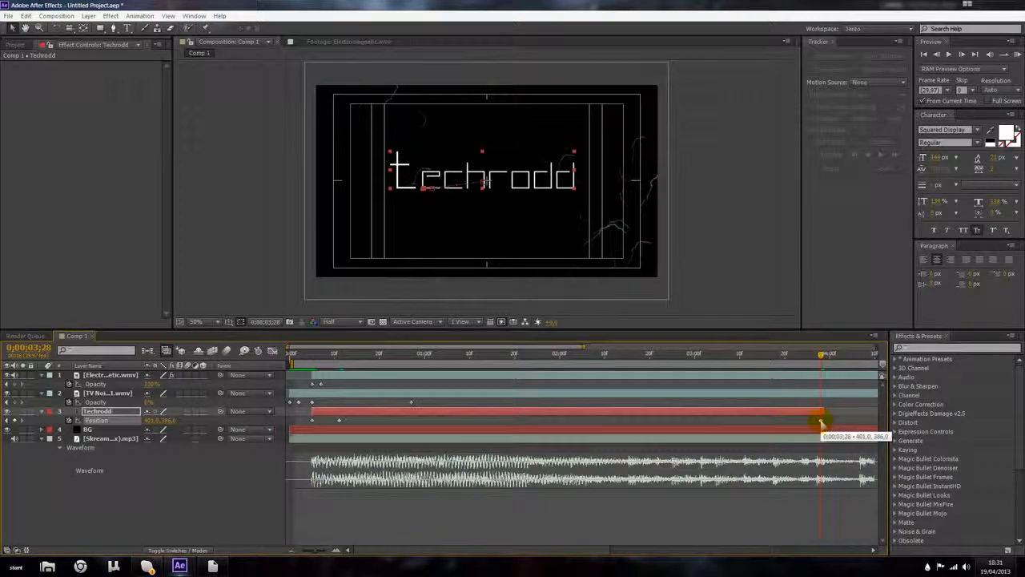
Step: Nudge the Techrodd text three pixels left at 0;00;02;26 to add another Position keyframe
drag(823, 353, 678, 353)
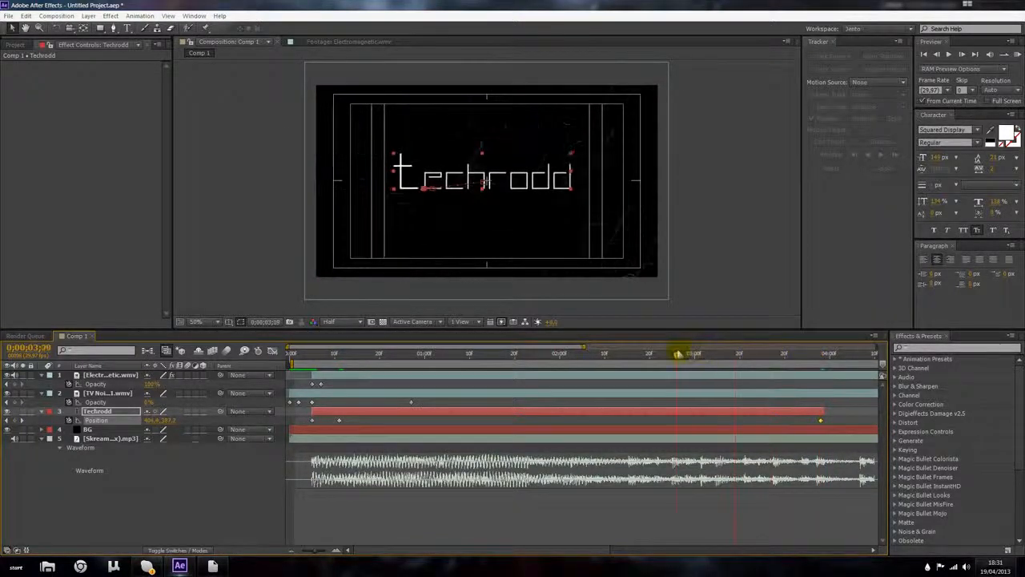
key(Left)
key(Left)
key(Left)
key(Left)
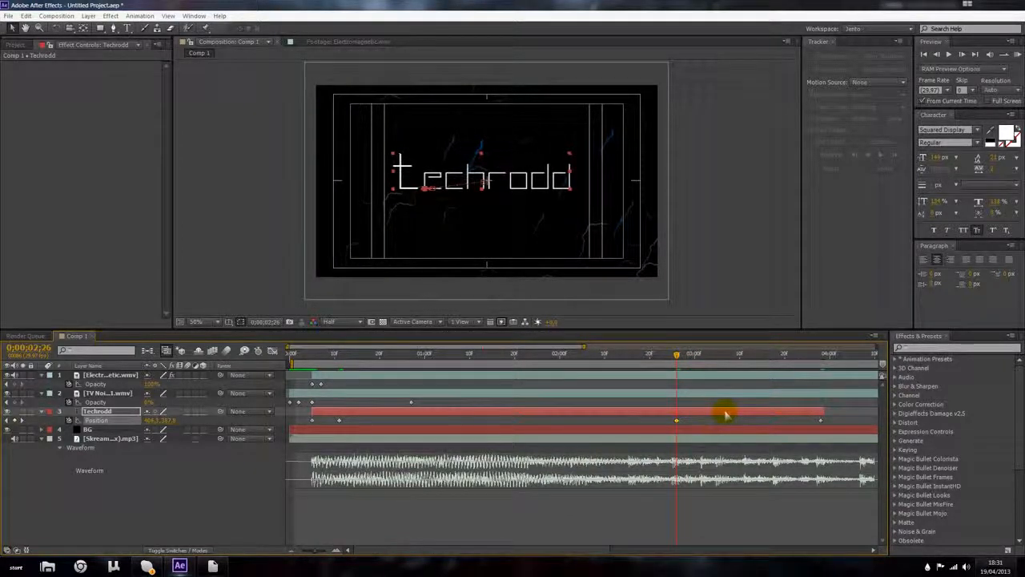
key(k)
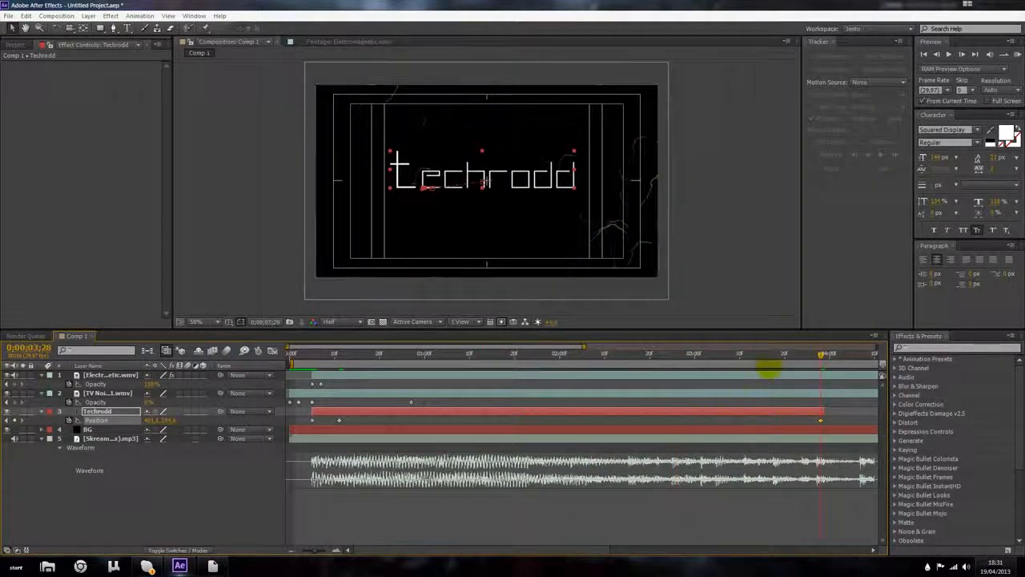
Step: Scrub through the timeline to review the Techrodd layer's Scale and Position animation
drag(822, 360, 452, 375)
drag(558, 375, 820, 385)
key(s)
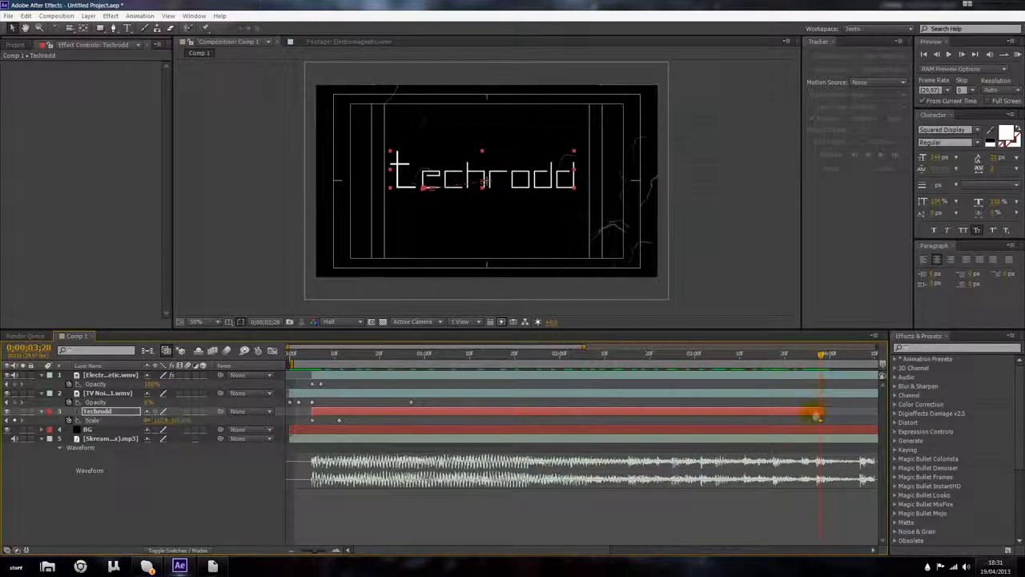
key(p)
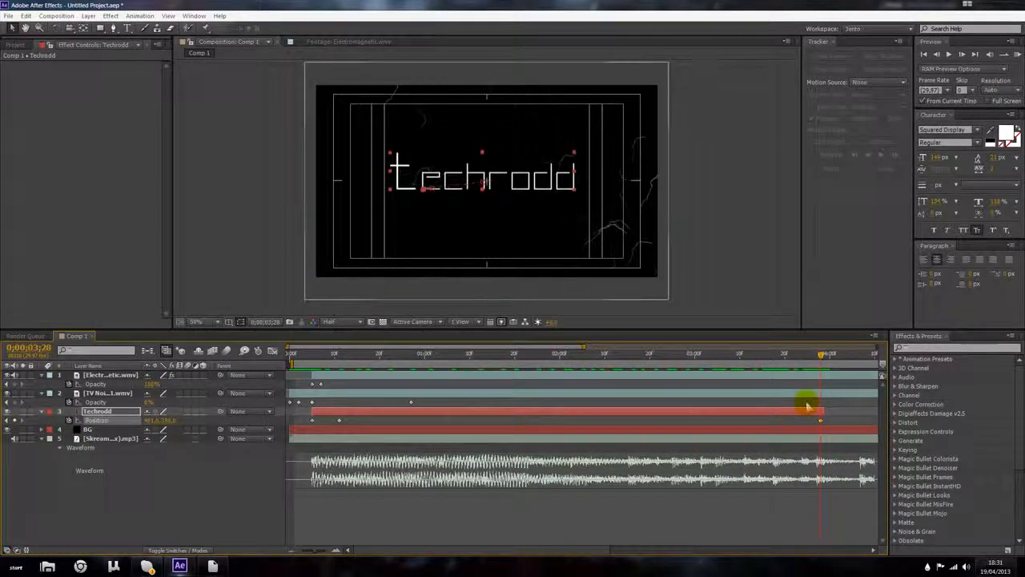
drag(823, 360, 315, 386)
drag(825, 377, 340, 374)
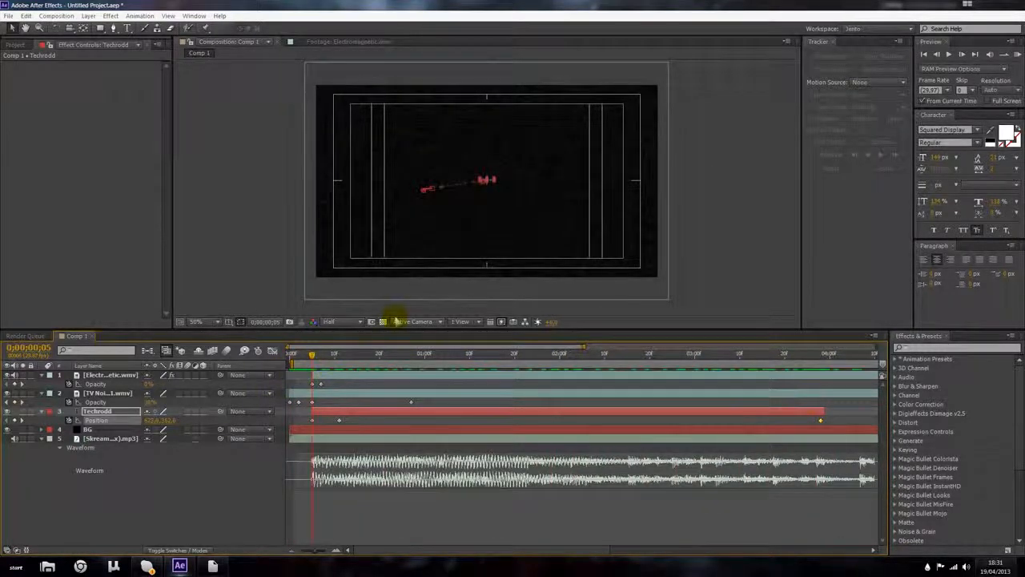
drag(312, 356, 318, 359)
drag(334, 358, 346, 378)
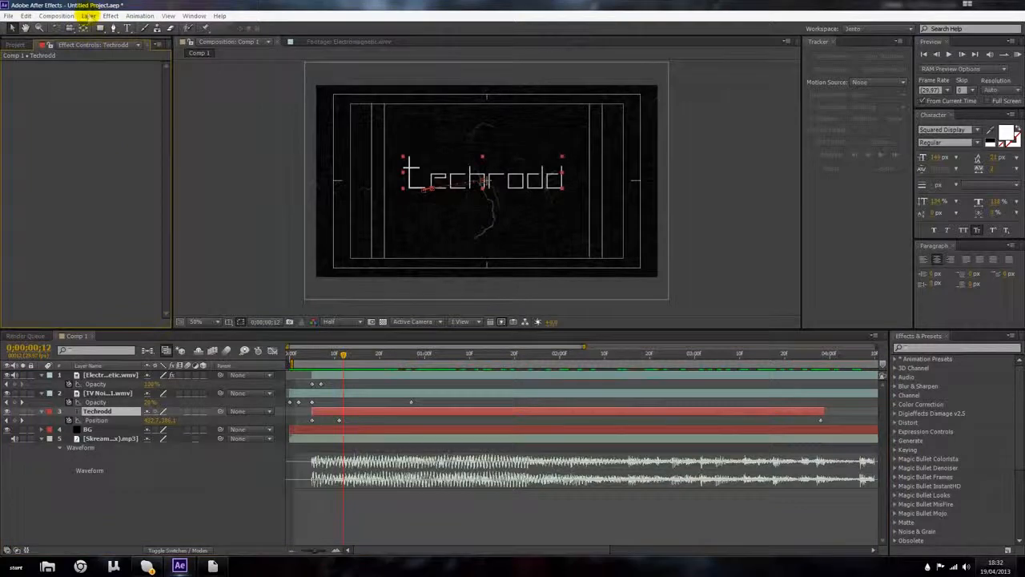
Step: Add a new adjustment layer to the composition
click(88, 16)
mouse_move(102, 28)
click(390, 99)
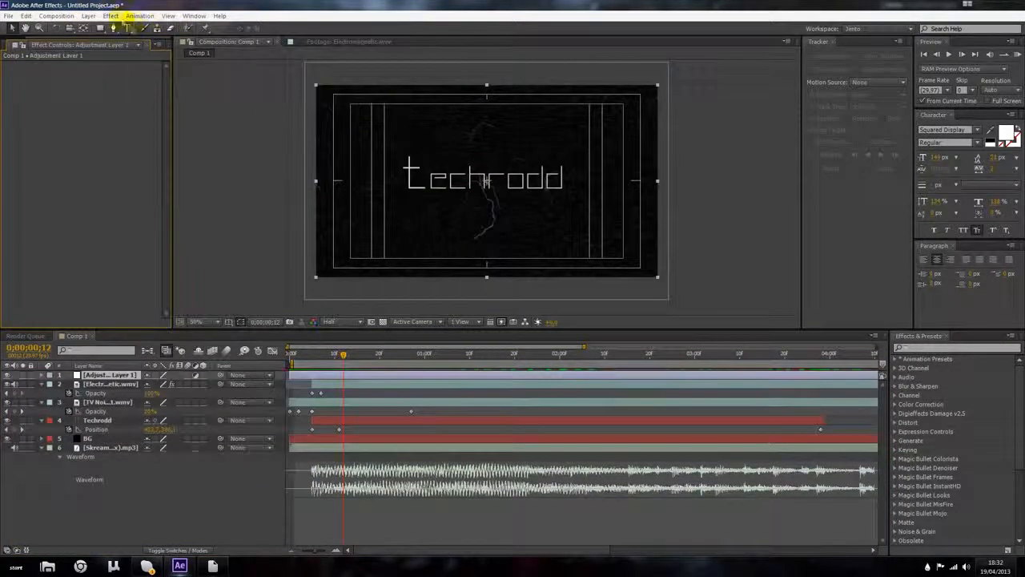
Step: Search the effects for glow and apply the Stylize Glow effect to the adjustment layer
click(110, 15)
mouse_move(128, 103)
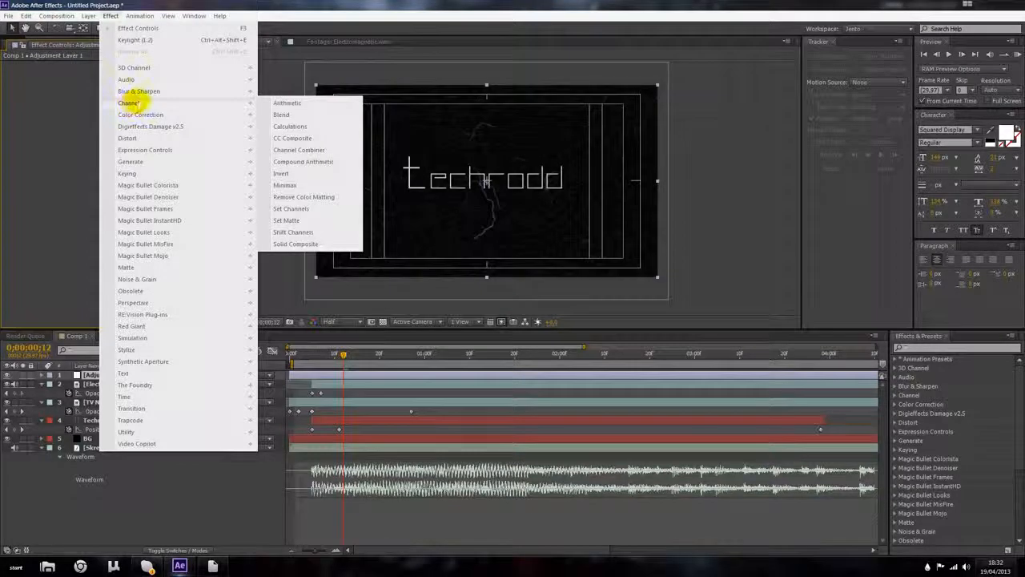
mouse_move(152, 114)
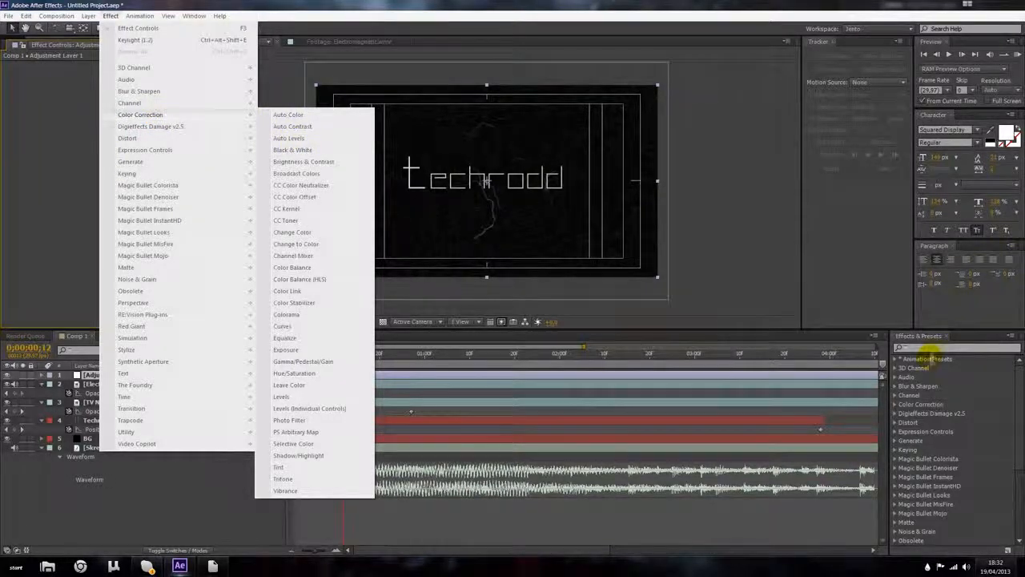
click(926, 348)
text(glow)
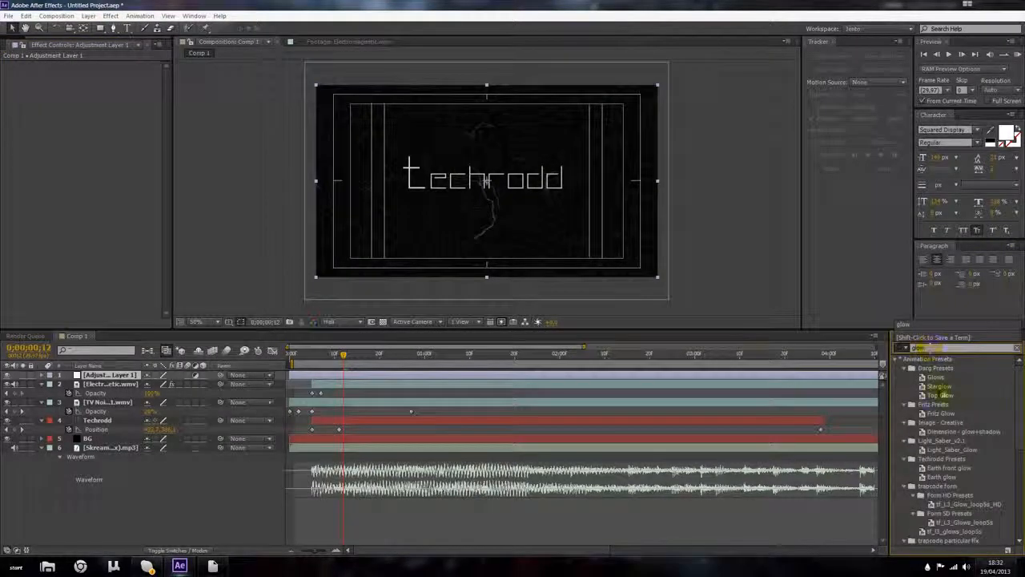
click(946, 395)
scroll(951, 393, down, 10)
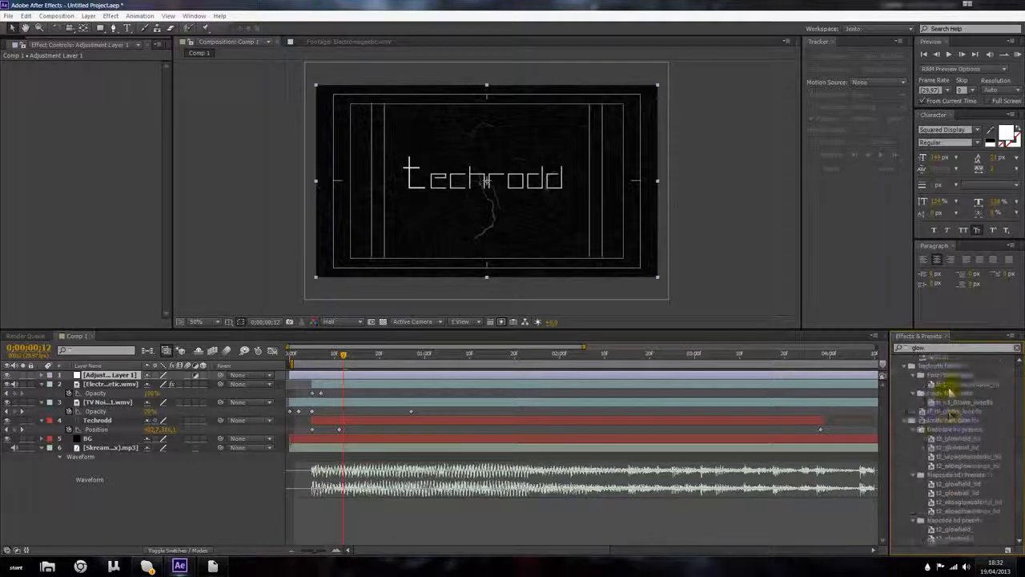
scroll(945, 433, down, 2)
click(927, 523)
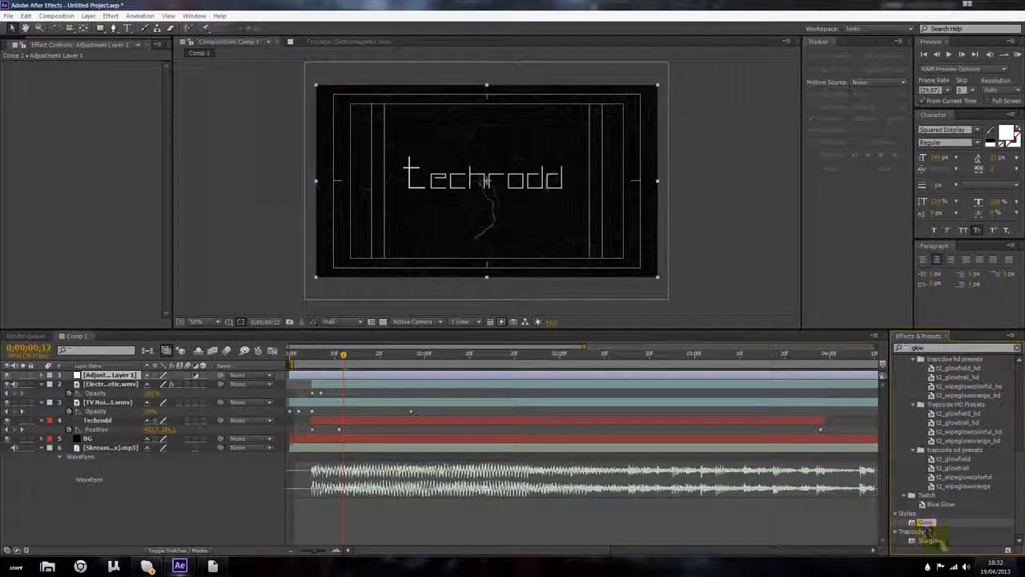
drag(927, 523, 113, 374)
scroll(436, 193, up, 1)
scroll(451, 185, down, 1)
scroll(451, 185, up, 2)
scroll(465, 211, down, 2)
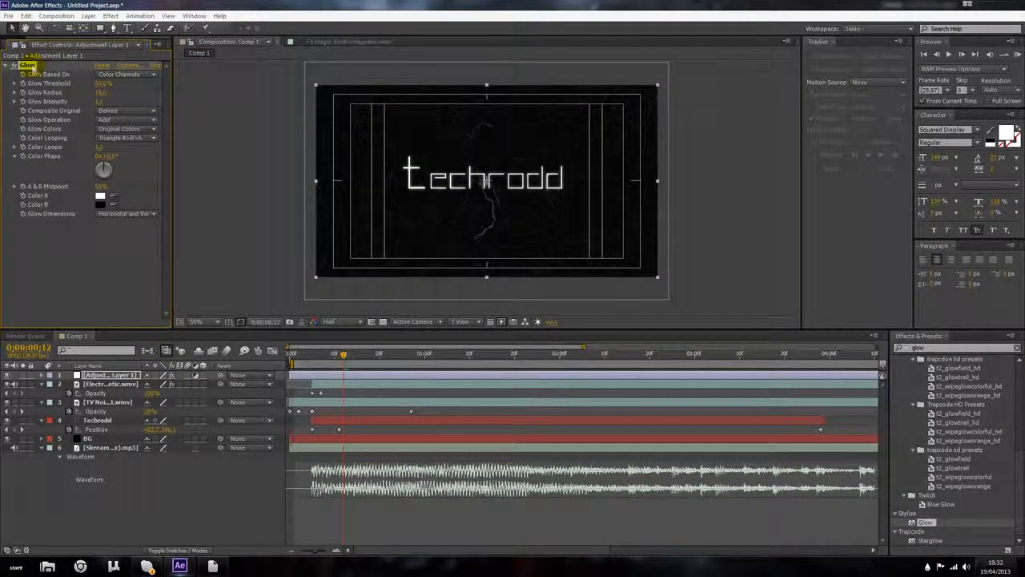
Step: Move the Glow effect from the adjustment layer onto the Techrodd text layer
key(Delete)
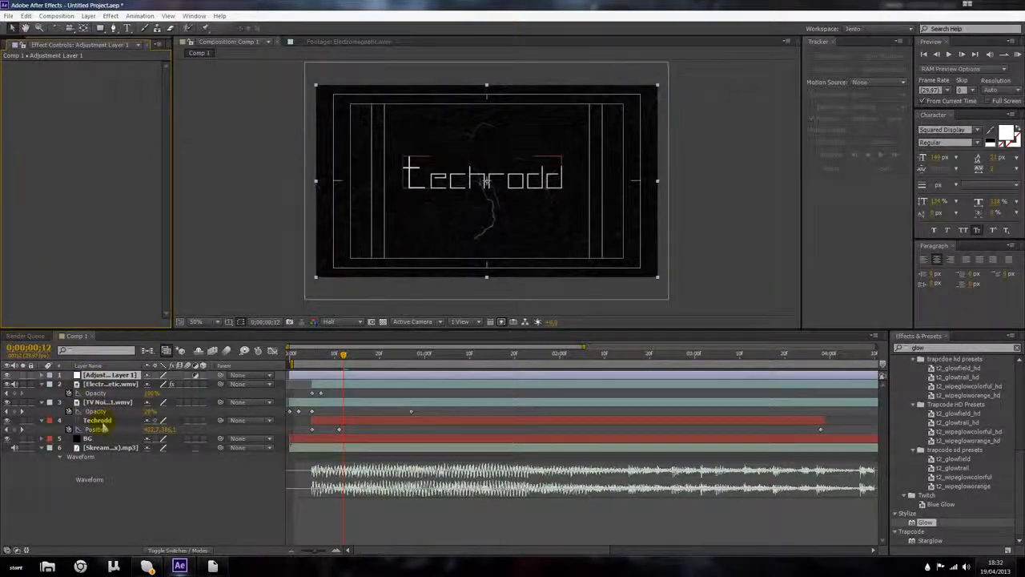
click(104, 421)
key(ctrl+v)
Step: Zoom the viewer to 100% at full resolution to examine the glowing text
scroll(378, 224, up, 2)
scroll(380, 222, down, 1)
click(345, 322)
click(339, 343)
scroll(393, 224, down, 1)
scroll(472, 208, up, 1)
scroll(474, 207, up, 1)
scroll(476, 206, down, 2)
scroll(647, 168, up, 2)
scroll(647, 169, down, 1)
scroll(206, 141, down, 1)
scroll(381, 181, up, 1)
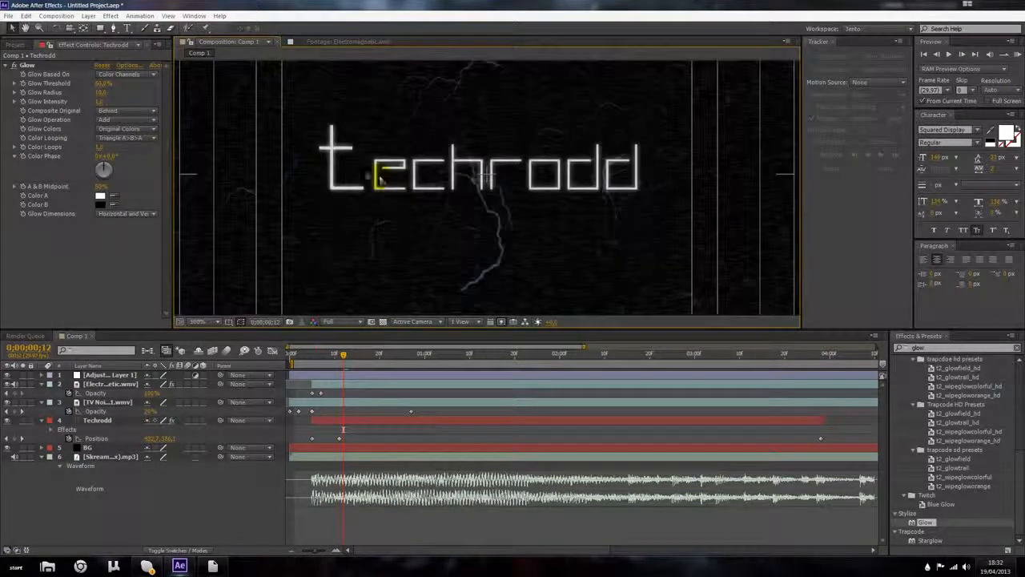
Step: Adjust the Glow's threshold, radius and intensity on the Techrodd layer
click(121, 158)
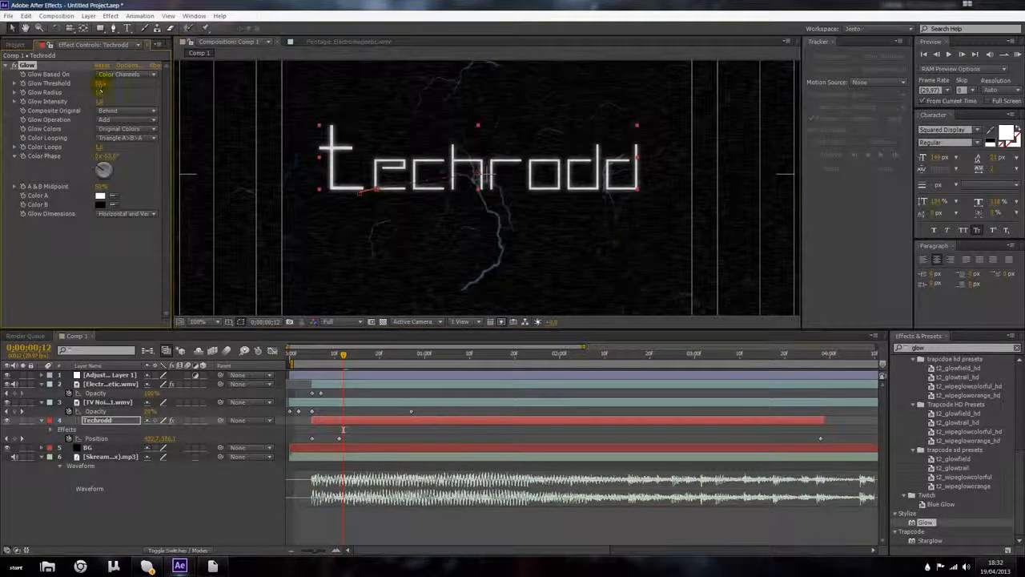
mouse_move(103, 94)
mouse_down()
mouse_move(120, 95)
mouse_move(109, 97)
mouse_up()
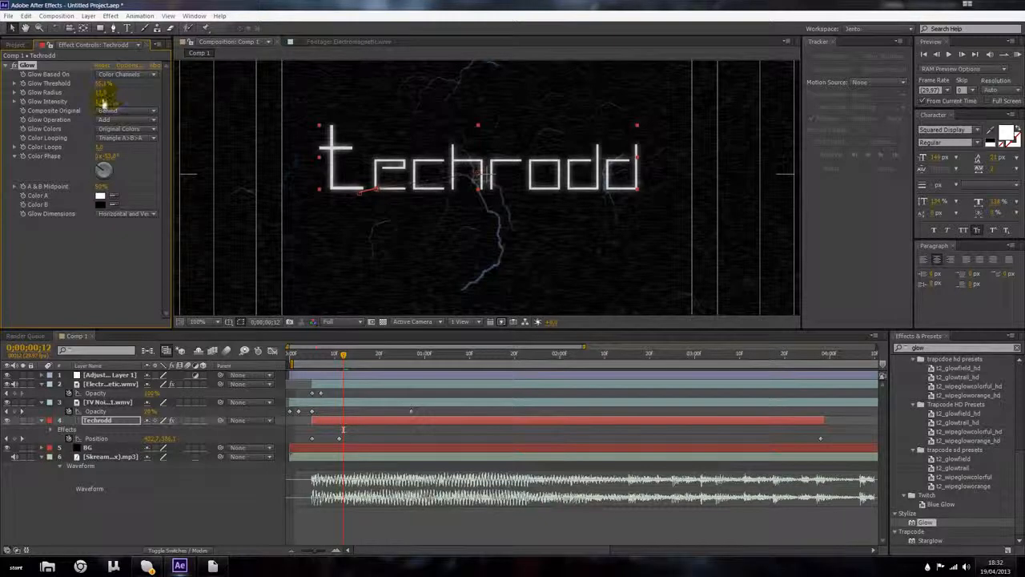
drag(112, 102, 109, 103)
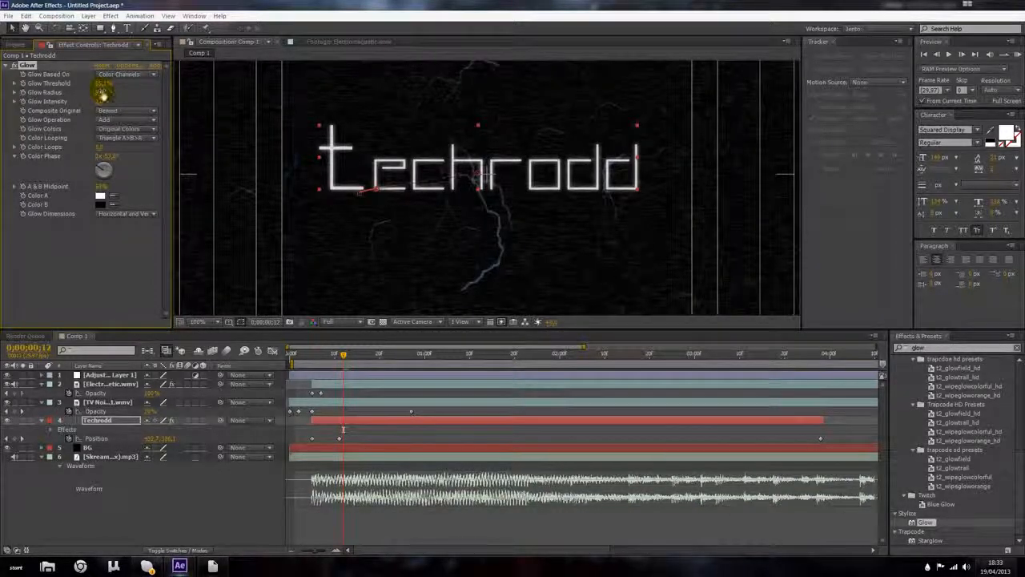
Step: Try Soft Light and other options for the Glow Operation and Composite Original settings
click(104, 119)
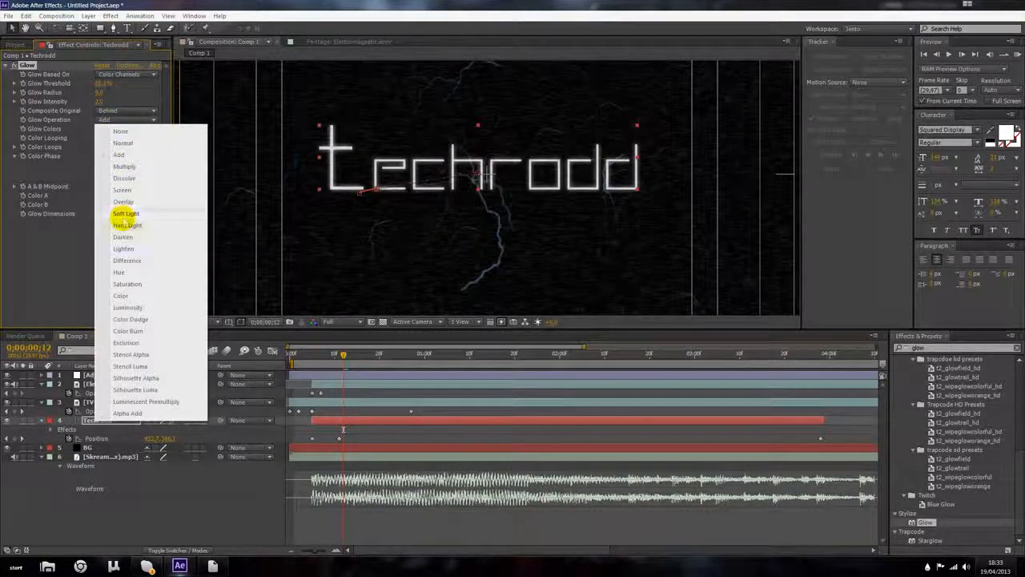
click(126, 213)
click(133, 121)
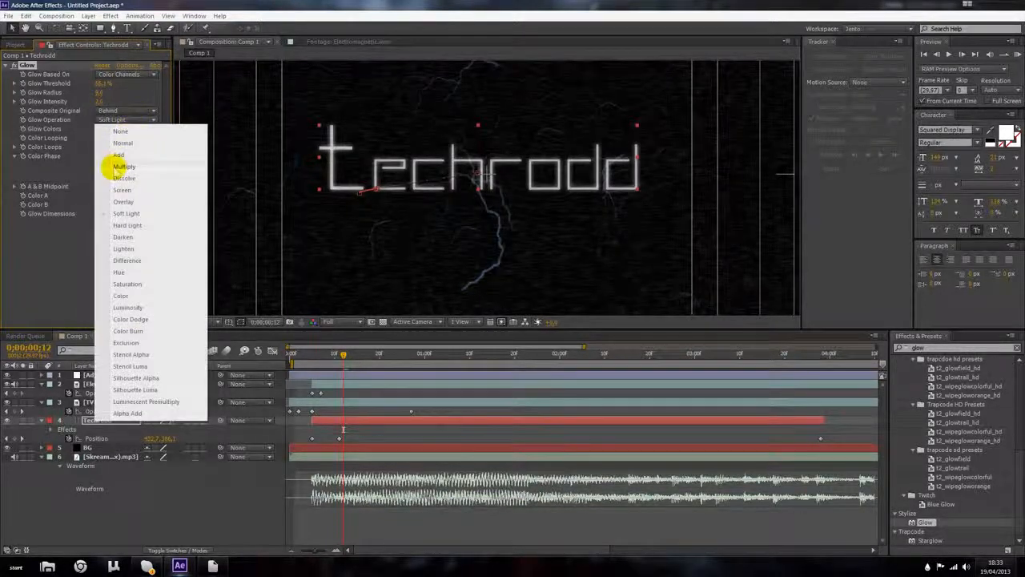
click(114, 155)
click(111, 112)
click(119, 124)
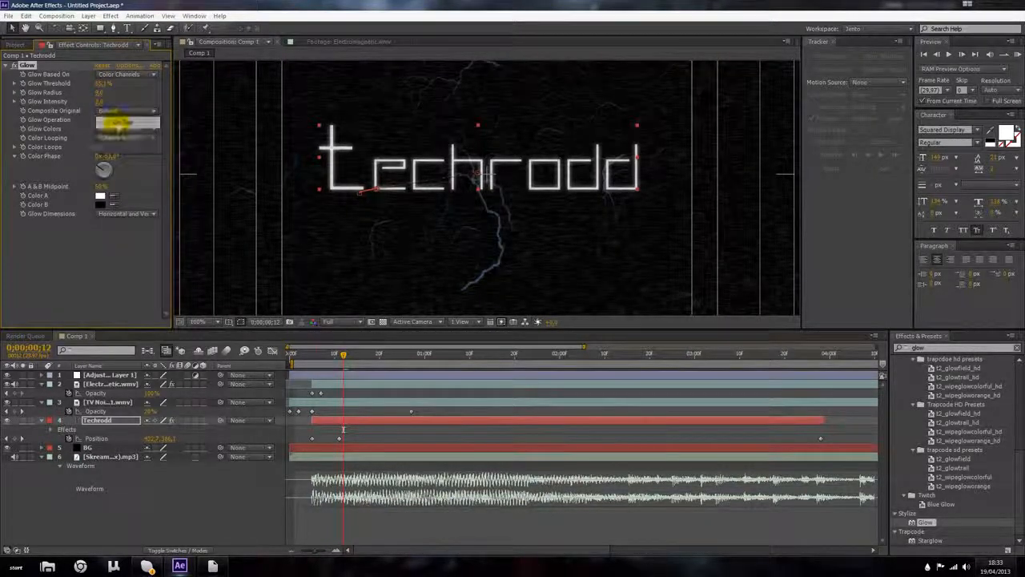
click(119, 111)
click(119, 146)
click(122, 112)
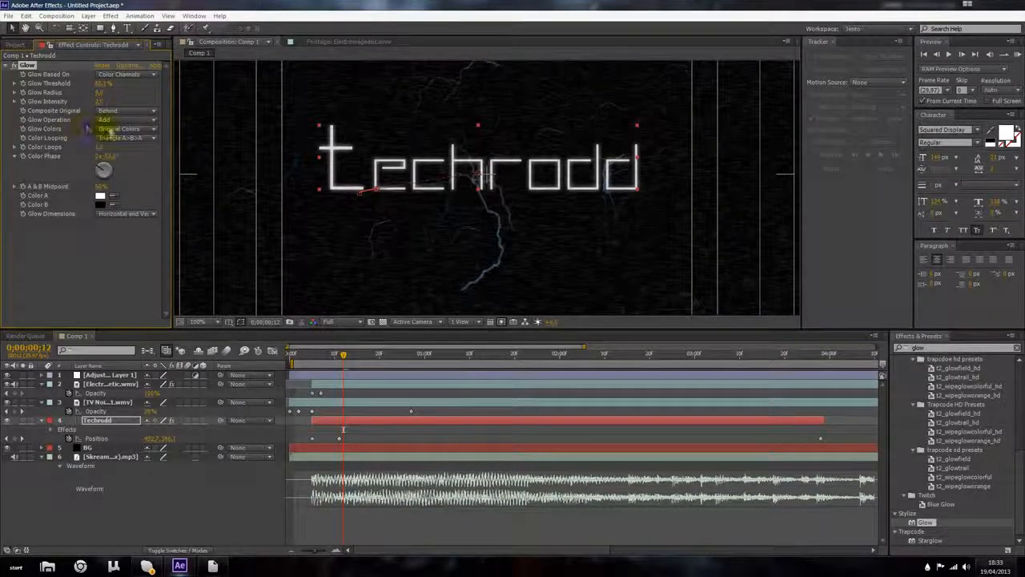
Step: Try A & B Colors for the Glow Colors, then return to Original Colors and collapse the effect
click(106, 129)
click(86, 132)
click(103, 129)
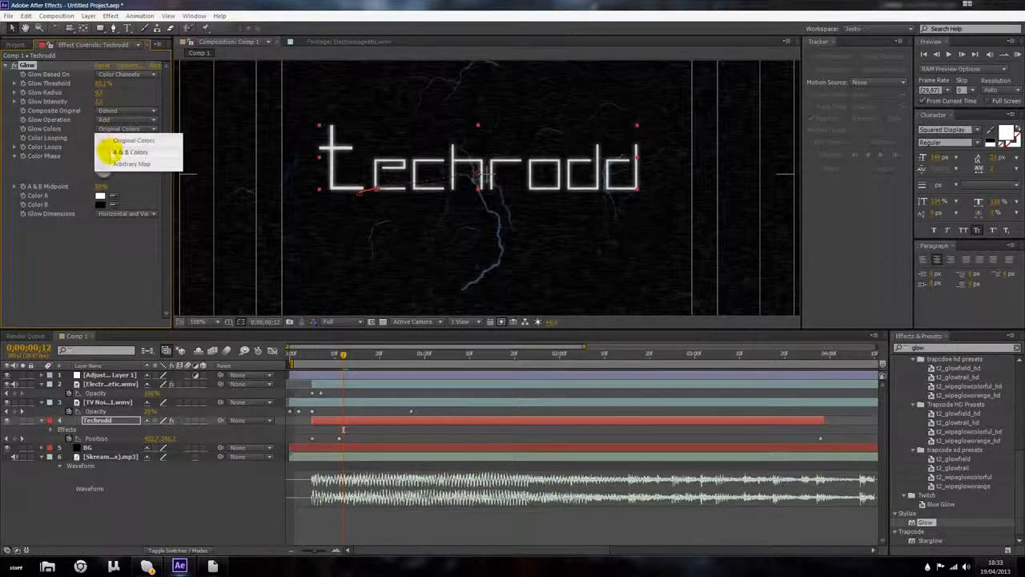
click(111, 151)
click(113, 130)
click(117, 140)
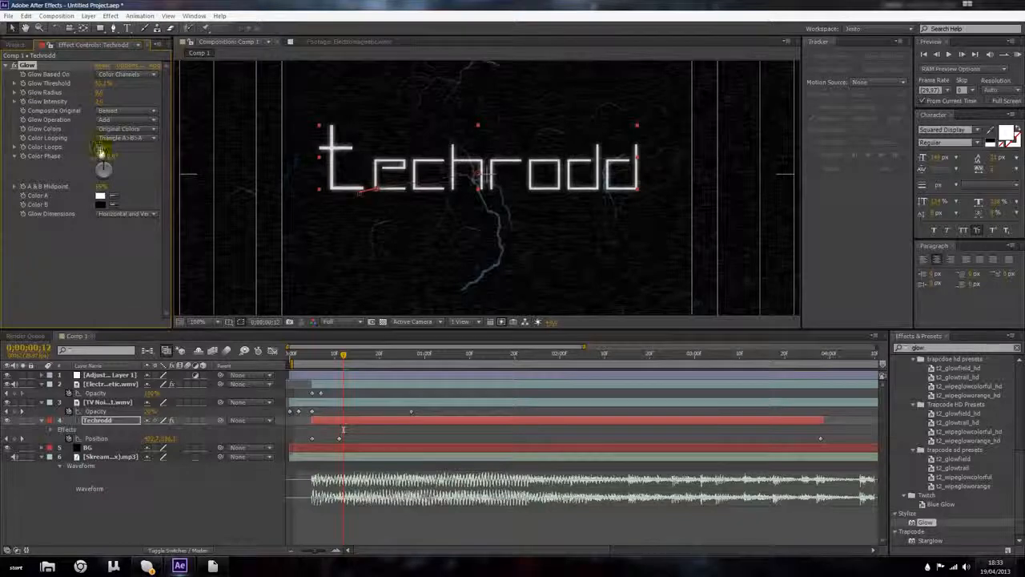
click(134, 234)
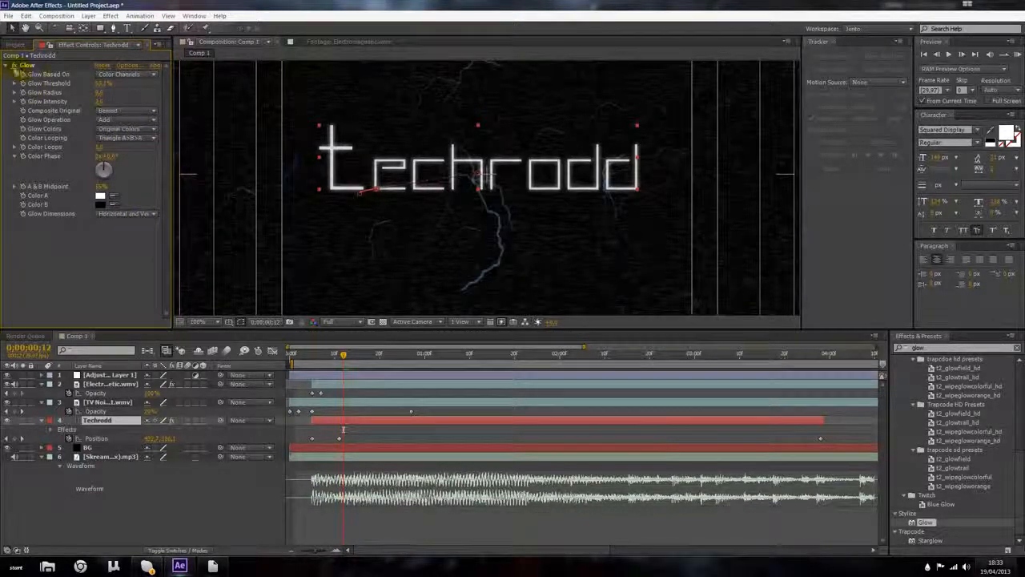
click(6, 67)
Step: Zoom the viewer out and scrub through the composition to review the effects
scroll(408, 142, down, 1)
click(735, 162)
scroll(606, 167, up, 1)
scroll(566, 208, down, 1)
drag(342, 356, 807, 375)
scroll(590, 229, up, 4)
scroll(568, 232, down, 2)
scroll(567, 232, down, 2)
click(314, 384)
click(107, 384)
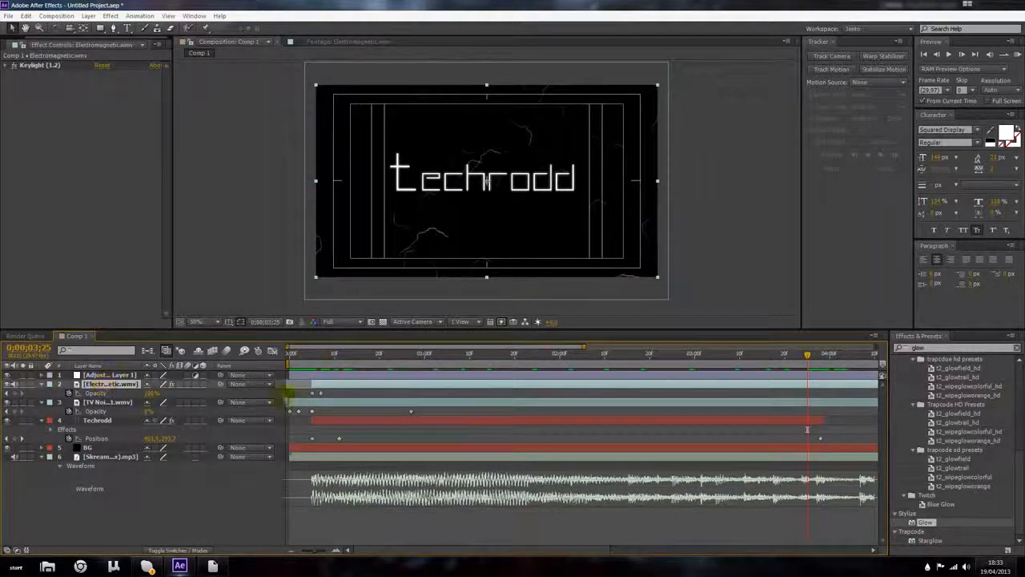
Step: Move the TV Noise layer's last Opacity keyframe earlier to about 0;00;00;20
click(319, 356)
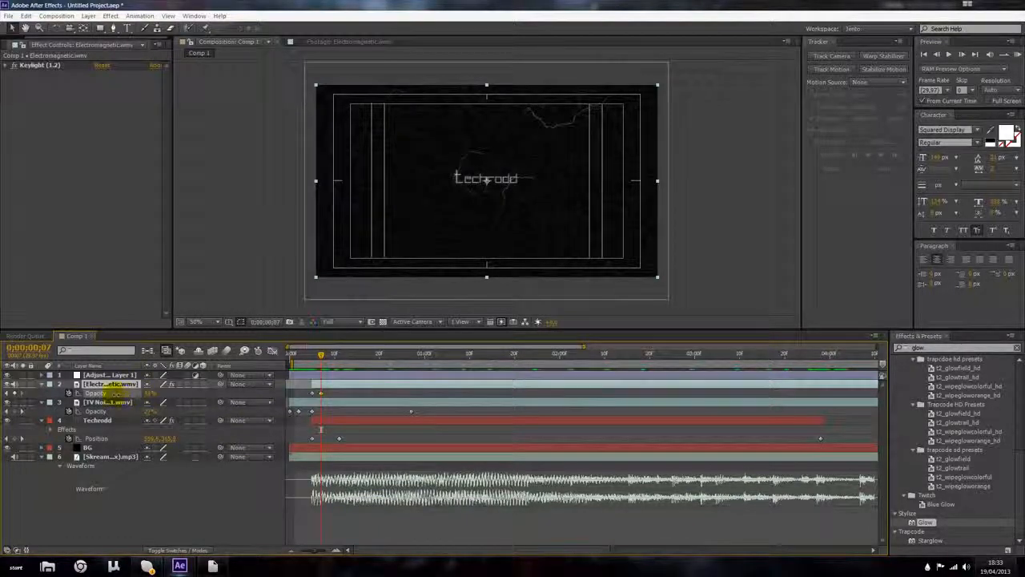
click(321, 391)
click(420, 362)
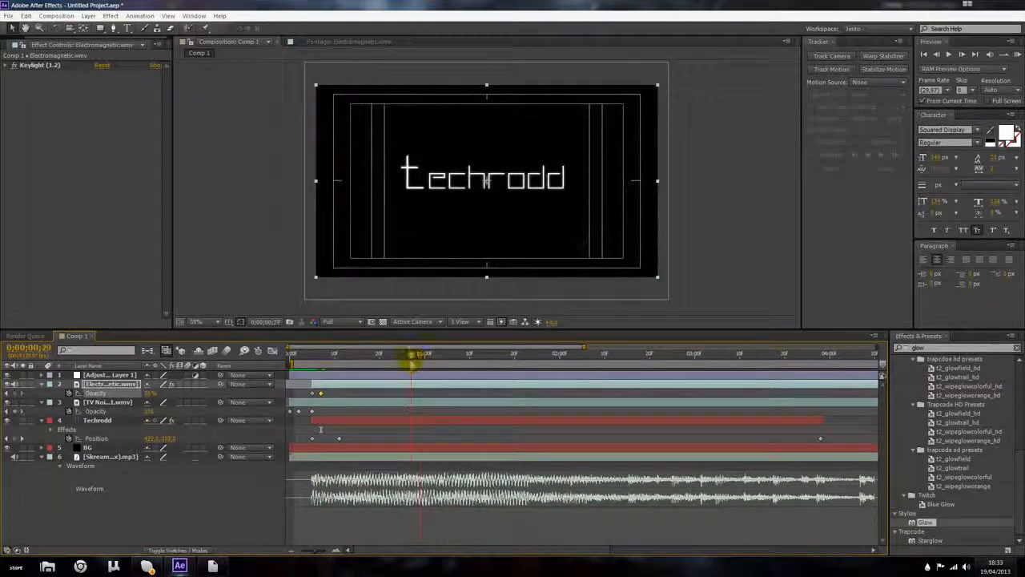
drag(411, 412, 380, 412)
drag(412, 356, 497, 357)
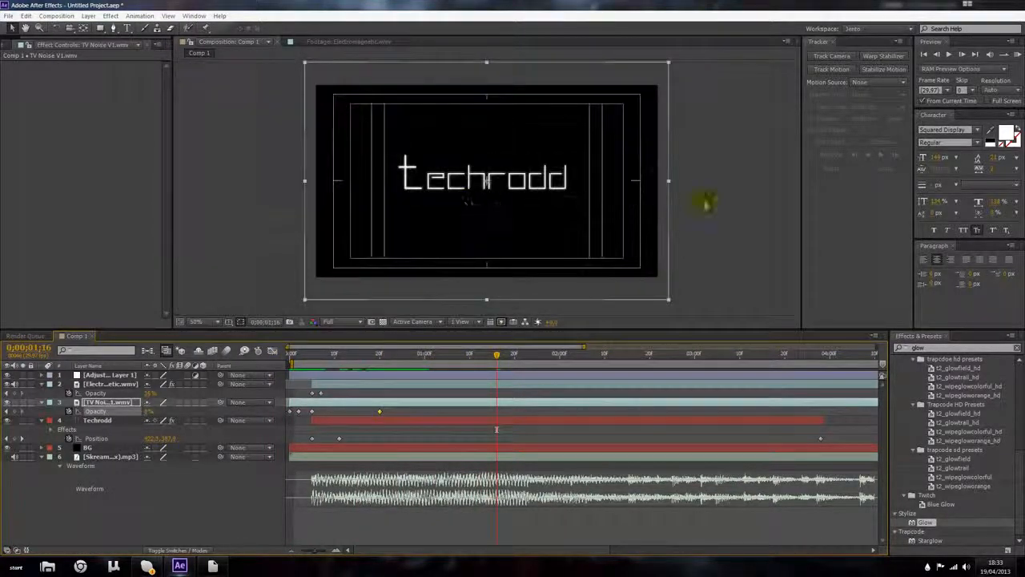
Step: Deselect the layers and open the Import File dialog from the Project panel
click(702, 201)
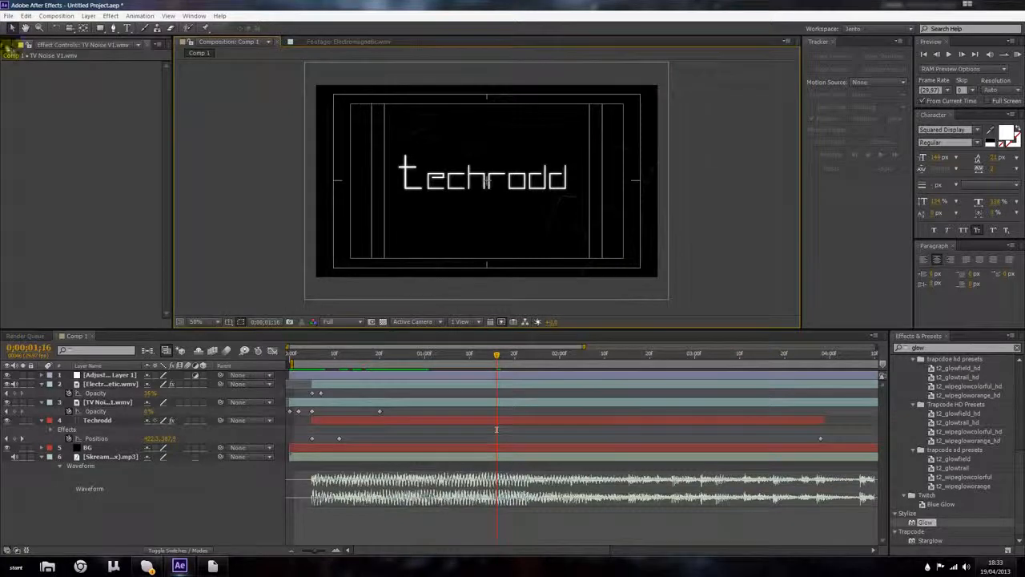
click(9, 45)
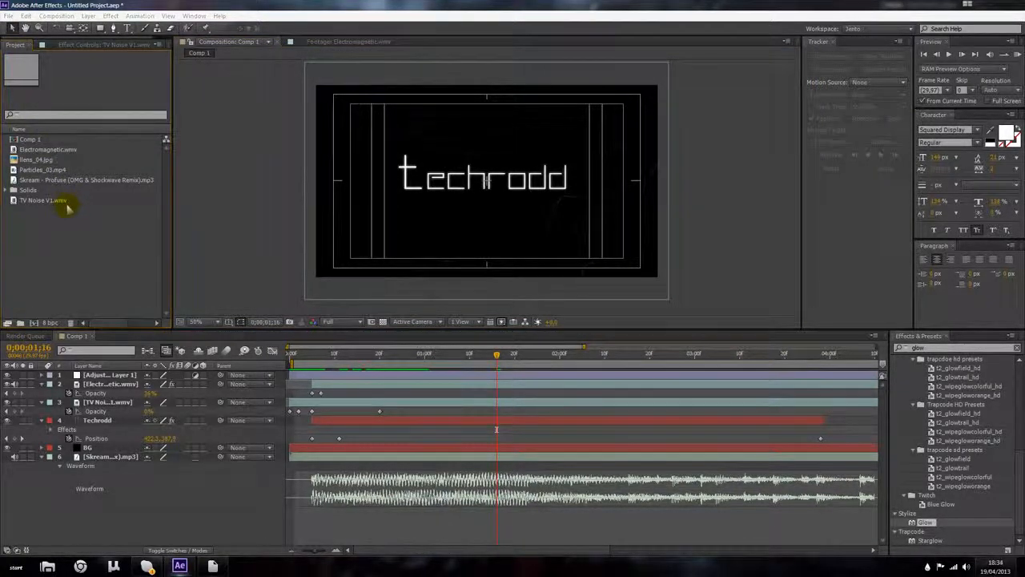
double_click(66, 206)
click(29, 112)
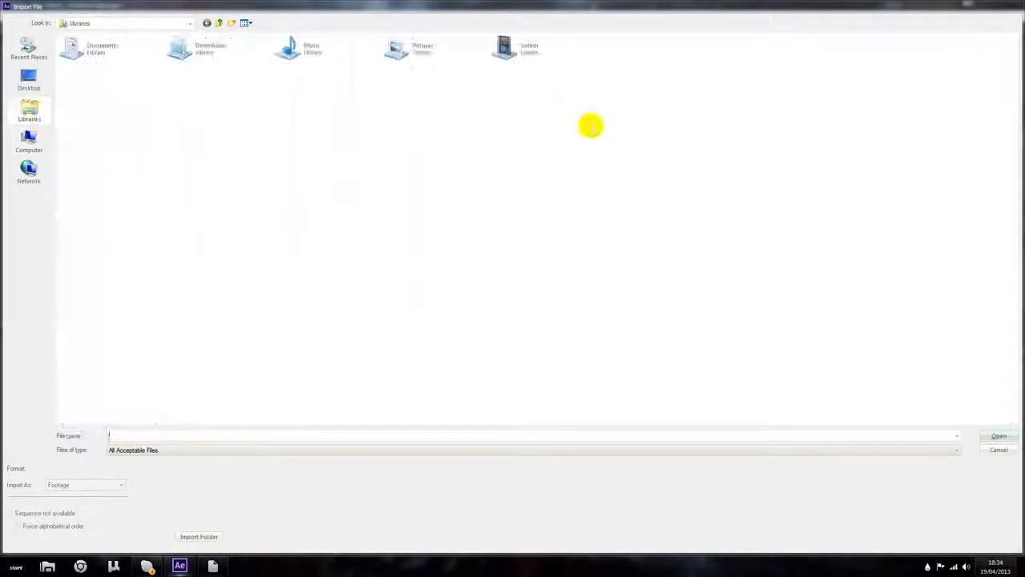
double_click(499, 47)
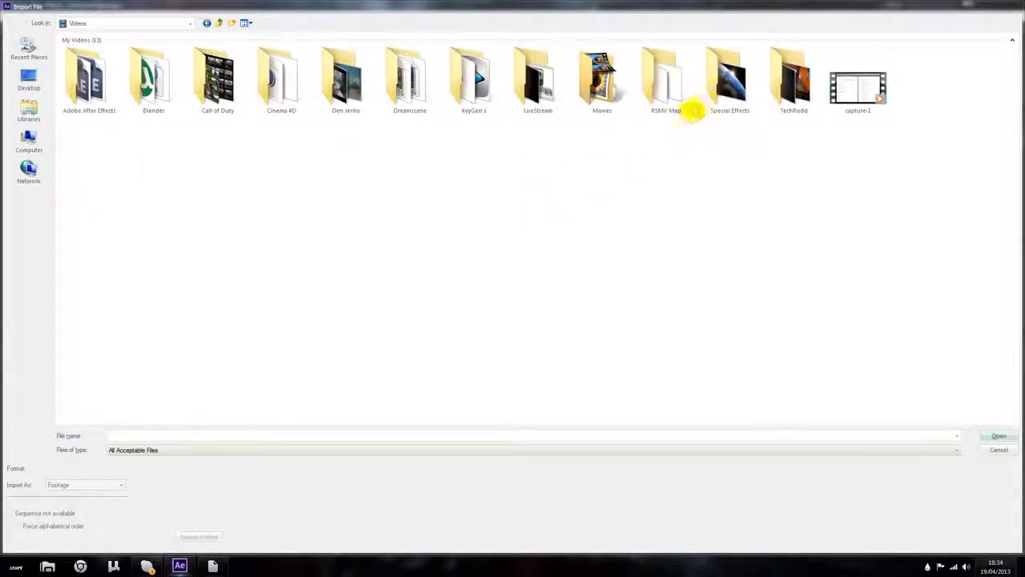
double_click(729, 80)
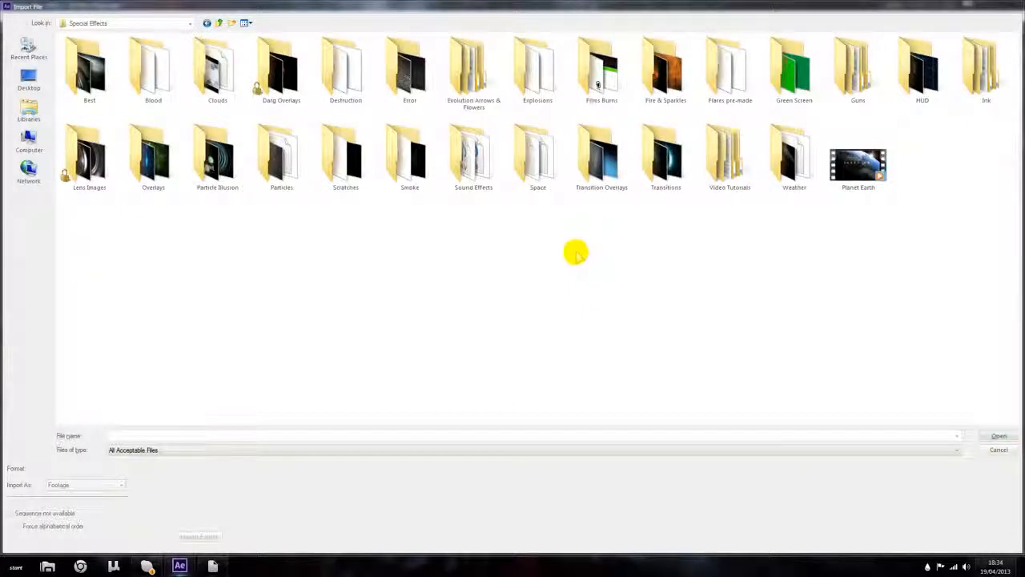
key(BackSpace)
Step: Browse to the Flares photoshop folder inside Pictures > Photoshop > Textures
click(29, 112)
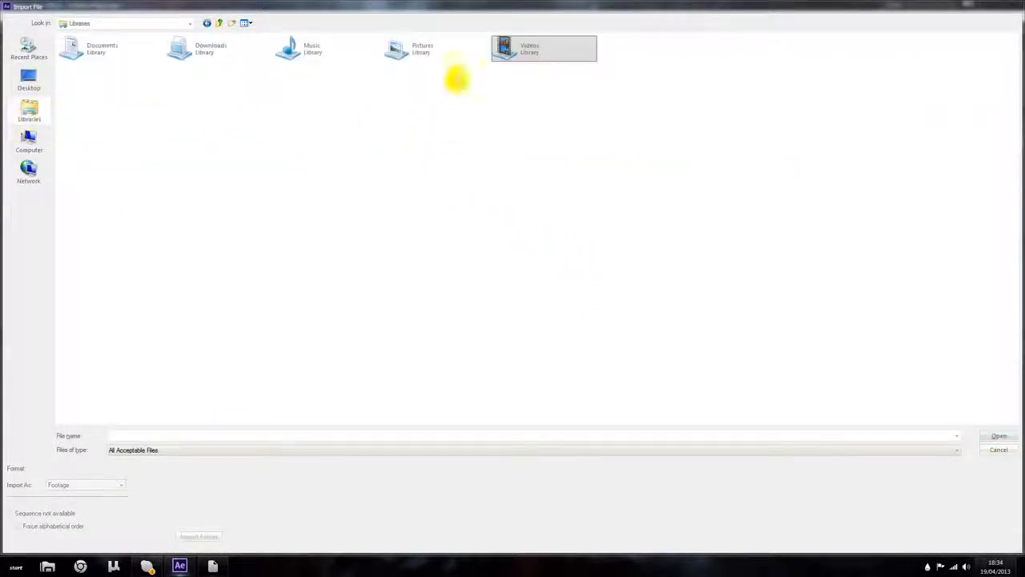
double_click(451, 51)
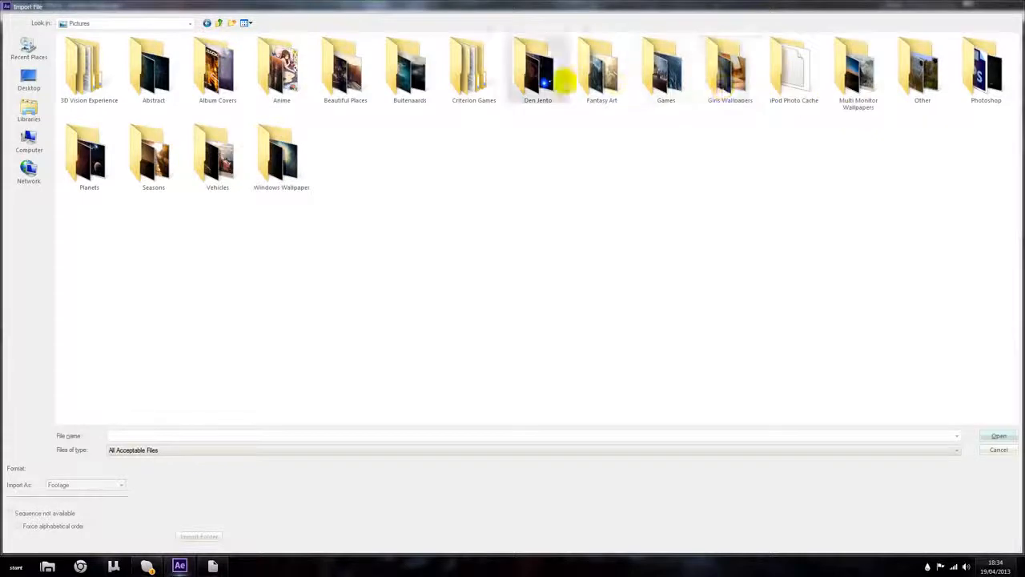
double_click(998, 80)
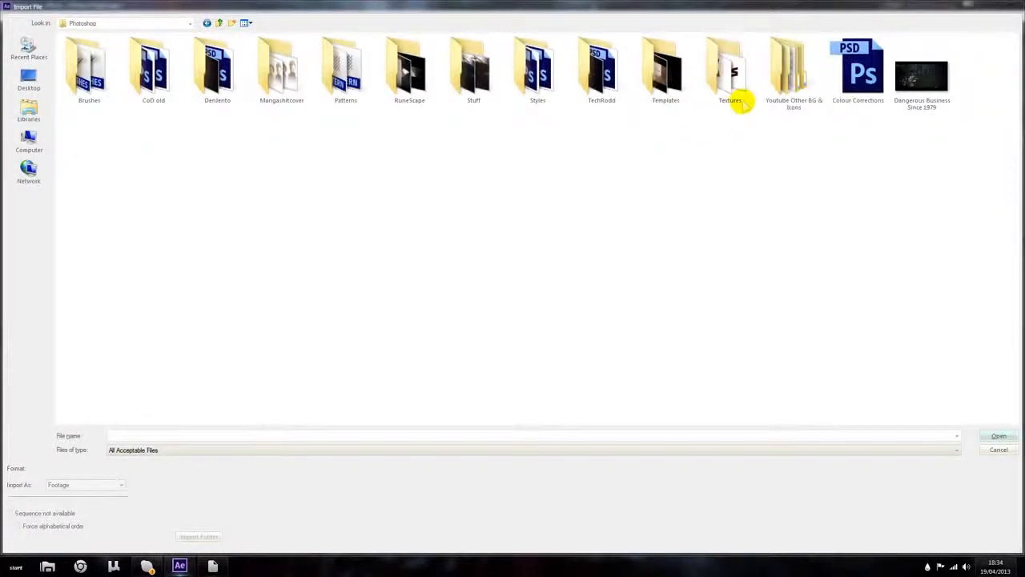
double_click(739, 98)
double_click(342, 84)
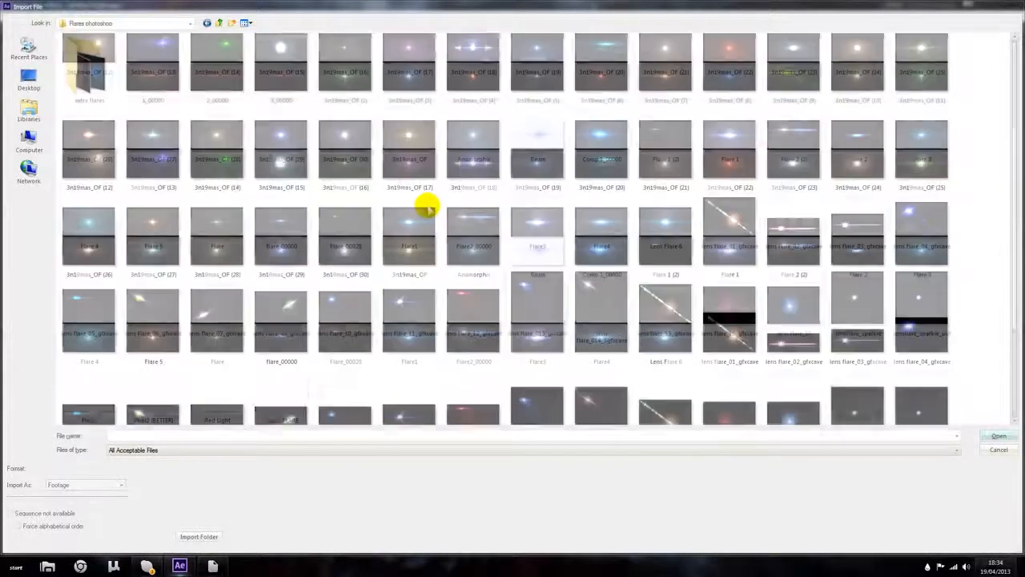
Step: Select Comp 1_00000.png, Flare4.jpg and Flare1.jpg and import them into the project
scroll(480, 217, down, 3)
click(609, 141)
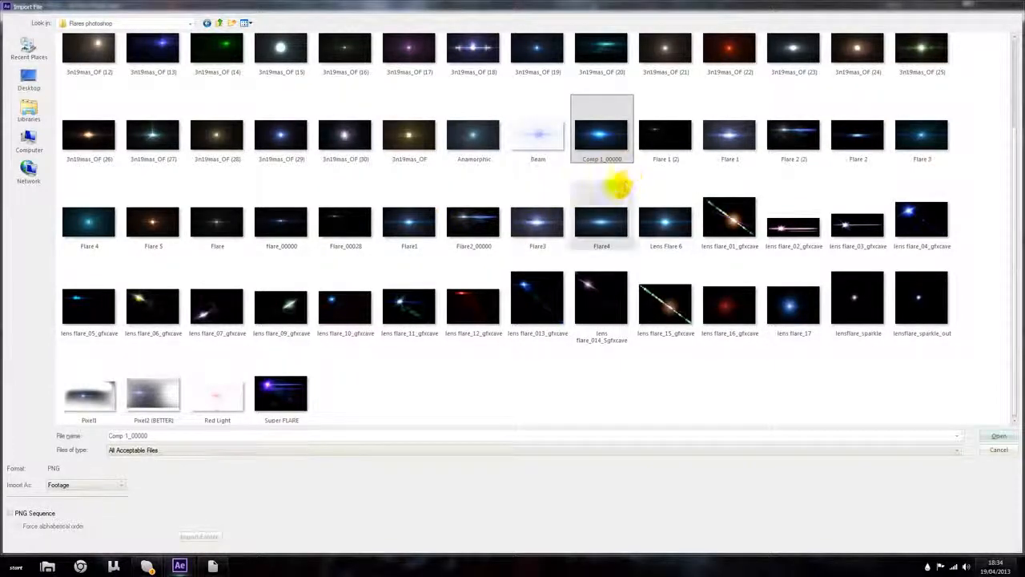
ctrl+click(604, 213)
ctrl+click(407, 217)
scroll(401, 217, up, 3)
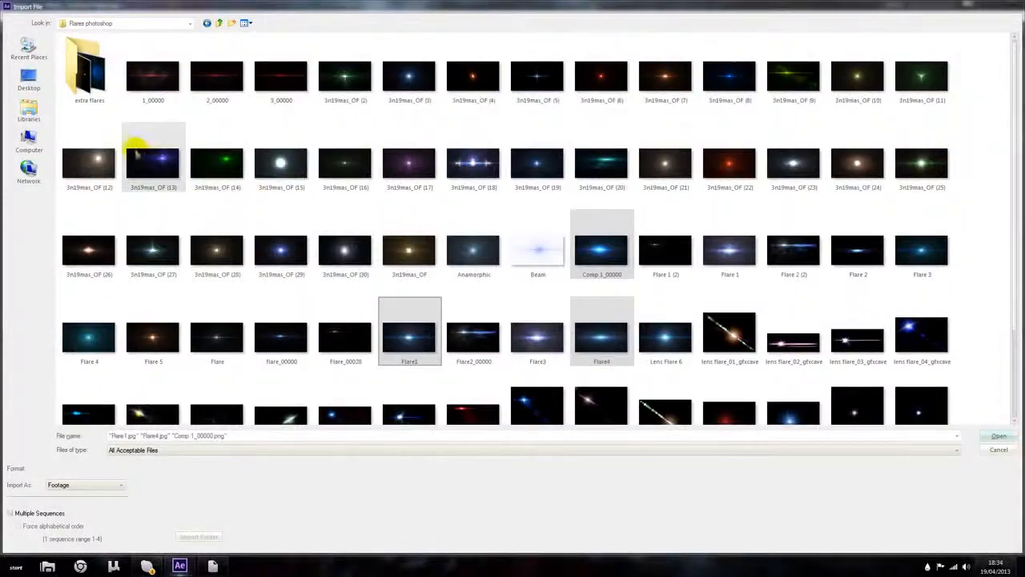
scroll(366, 222, down, 3)
scroll(493, 216, up, 3)
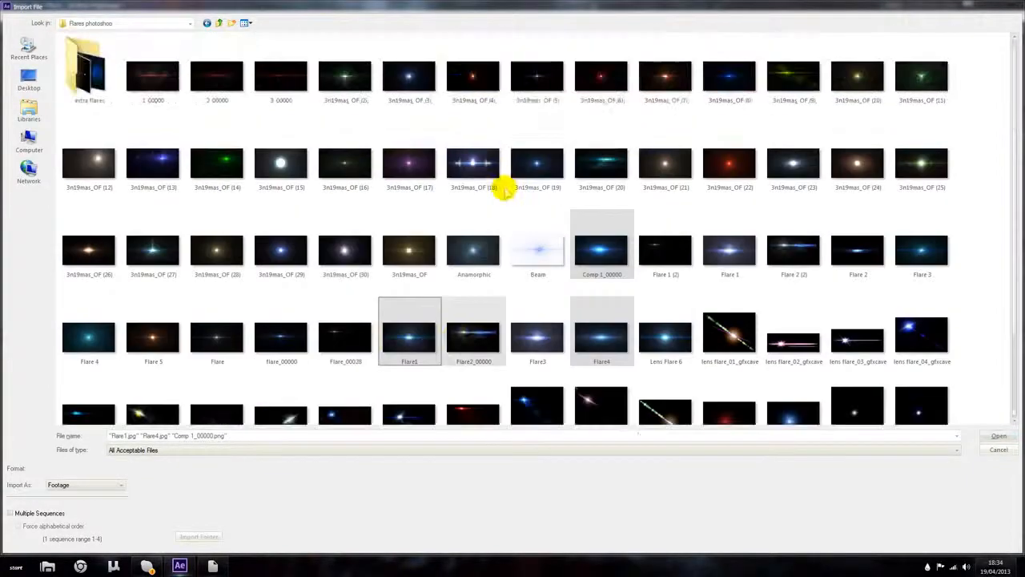
key(Return)
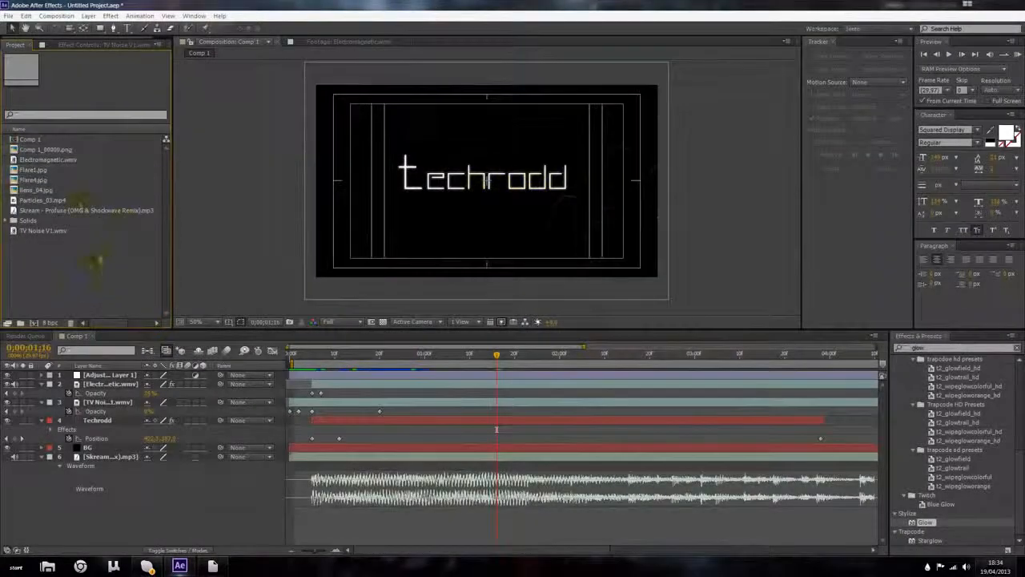
drag(60, 186, 413, 215)
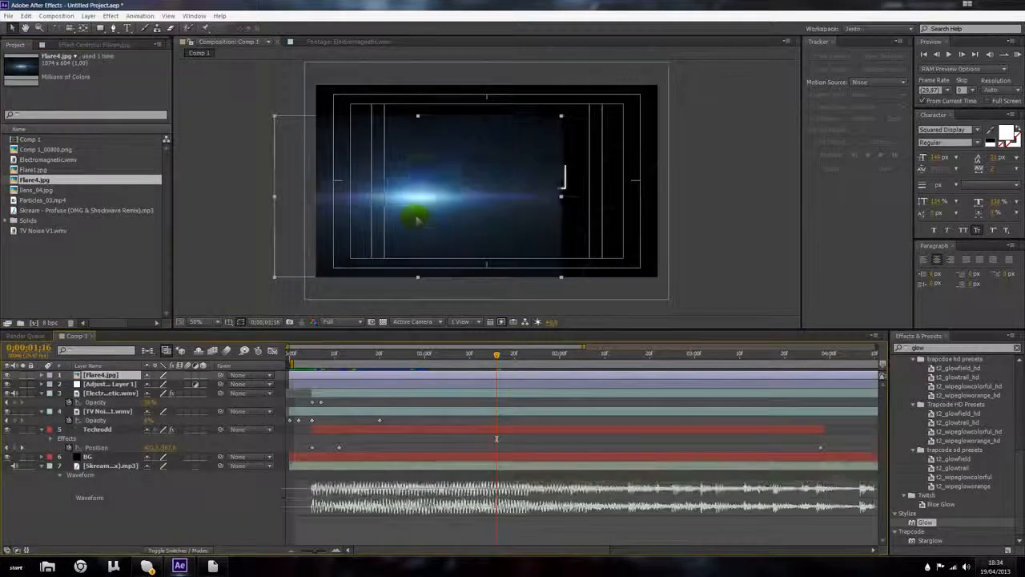
key(ctrl+z)
key(ctrl+z)
Step: Add Flare1.jpg above the Techrodd layer and put Flare4.jpg and Comp 1_00000.png at the bottom of the layer stack
drag(67, 171, 91, 490)
drag(56, 179, 117, 520)
drag(59, 149, 112, 415)
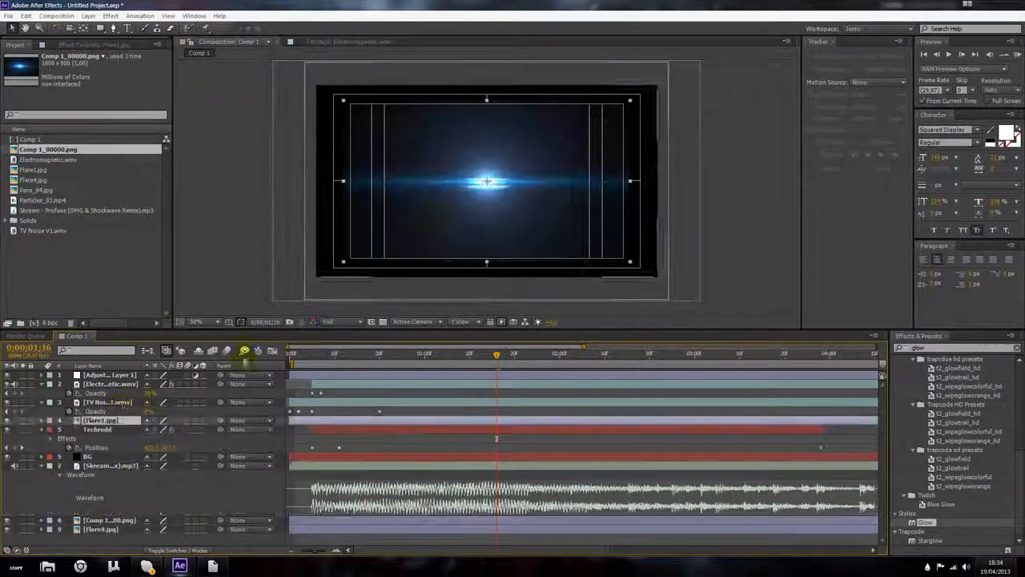
Step: Show the Flare1 layer's Scale property and scrub it to enlarge the flare
scroll(439, 214, up, 1)
scroll(439, 213, down, 1)
key(s)
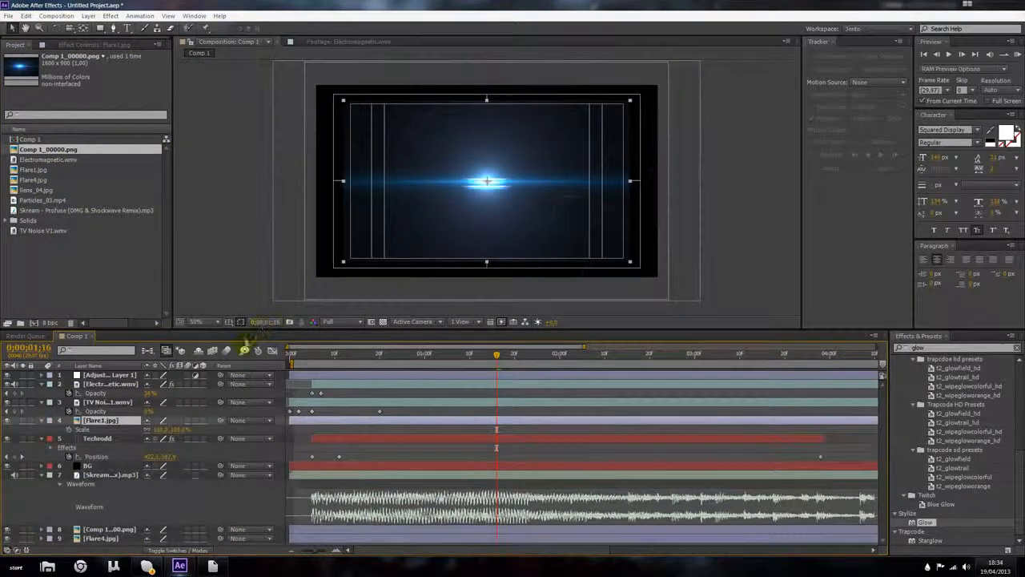
drag(157, 430, 172, 423)
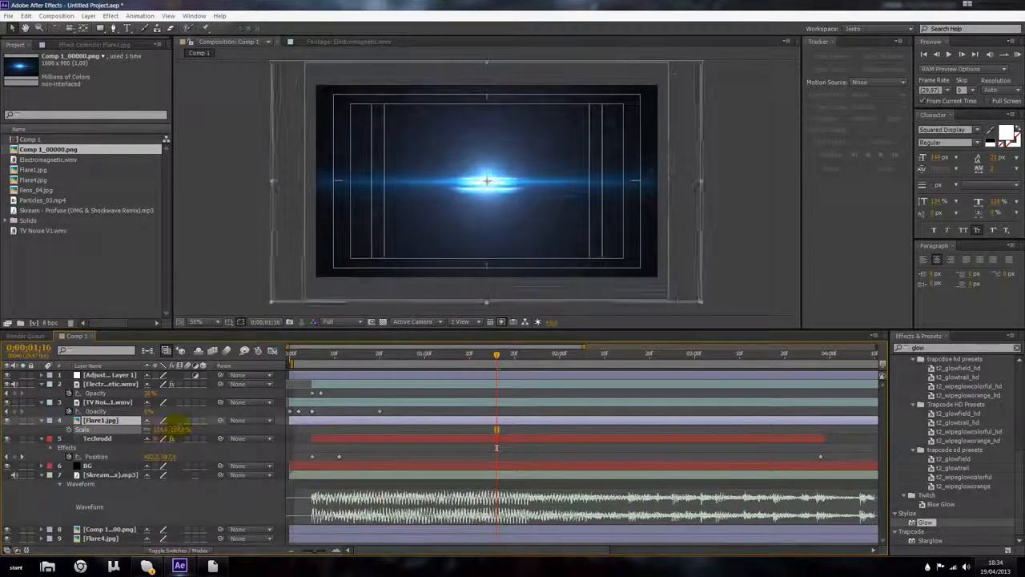
Step: Move the Flare1 flare to the top edge of the frame and stretch it vertically
drag(455, 188, 448, 150)
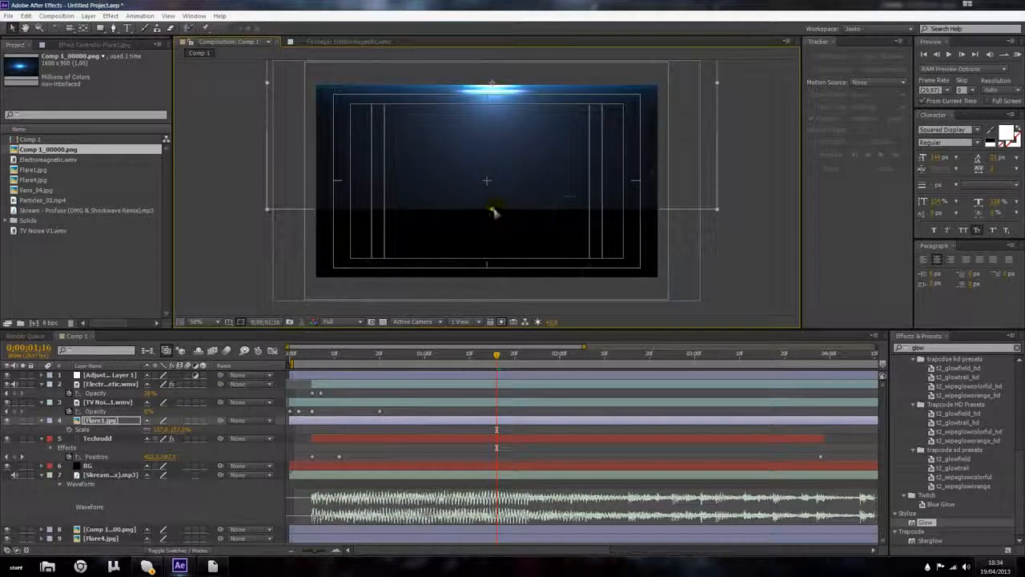
drag(491, 212, 498, 290)
drag(519, 253, 516, 245)
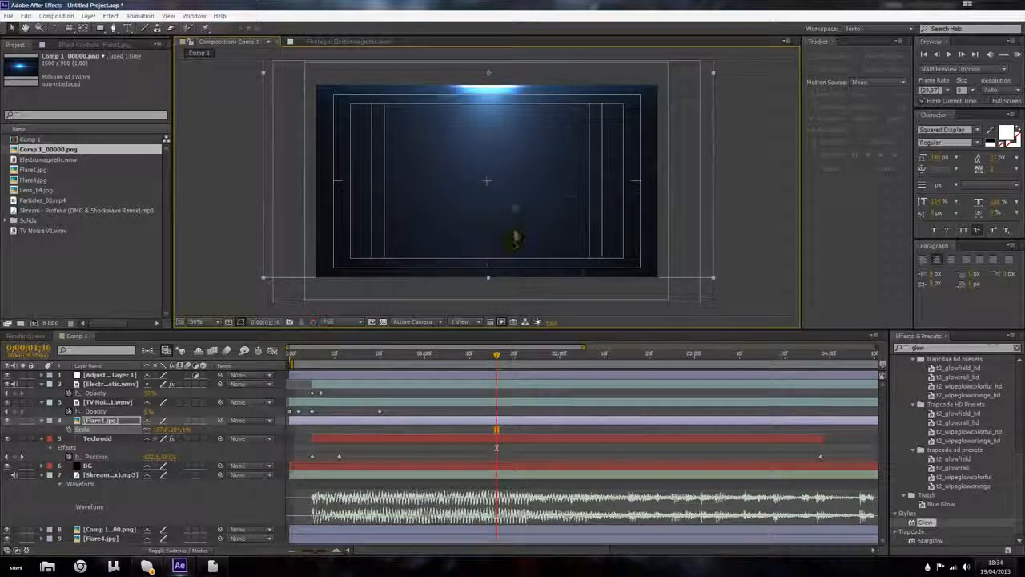
scroll(513, 200, up, 1)
scroll(510, 191, down, 1)
click(757, 189)
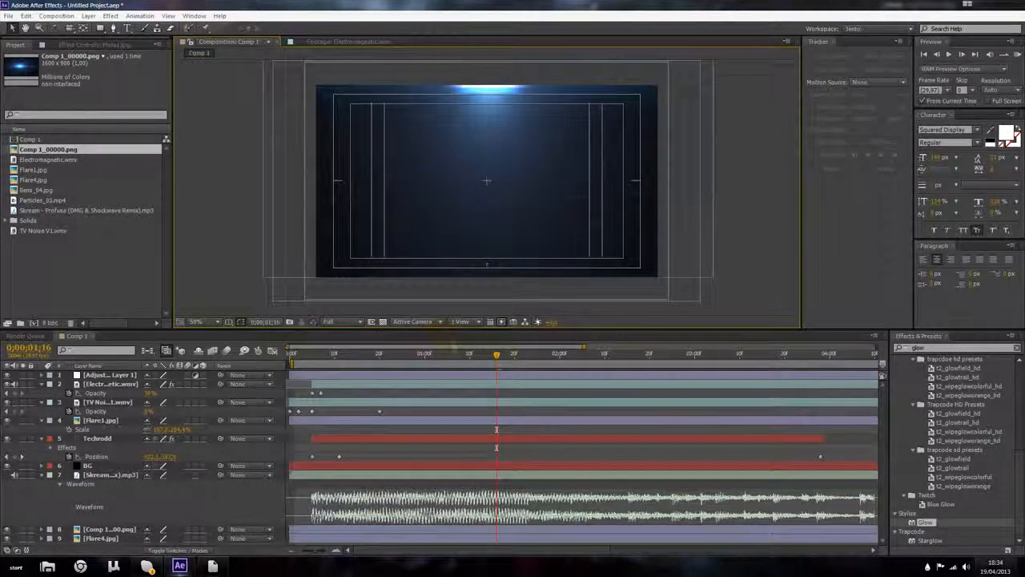
Step: At 0;00;01;00, toggle Flare1's visibility off and on and switch the timeline columns to show layer modes
drag(392, 364, 425, 353)
click(108, 421)
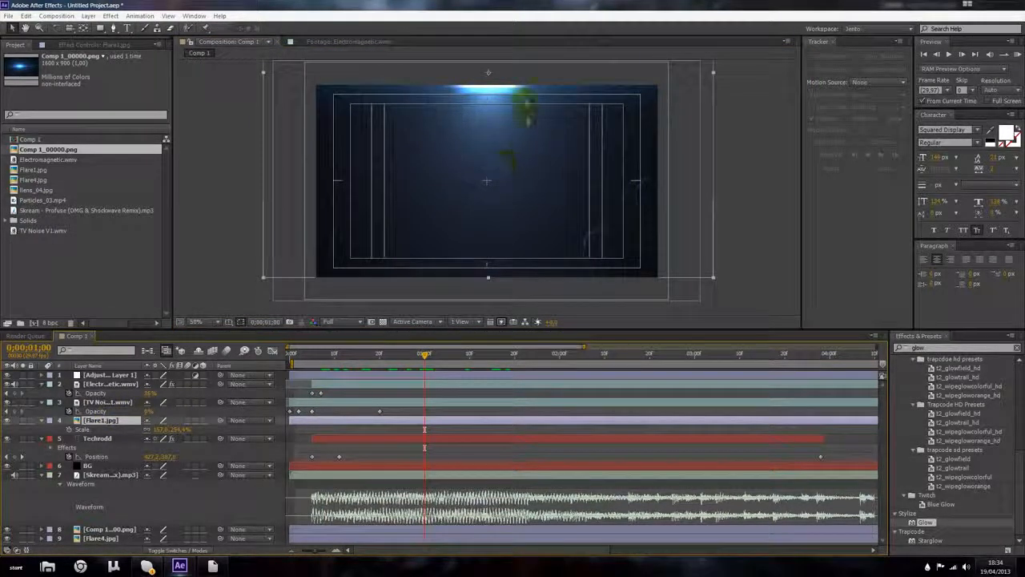
click(7, 420)
click(7, 421)
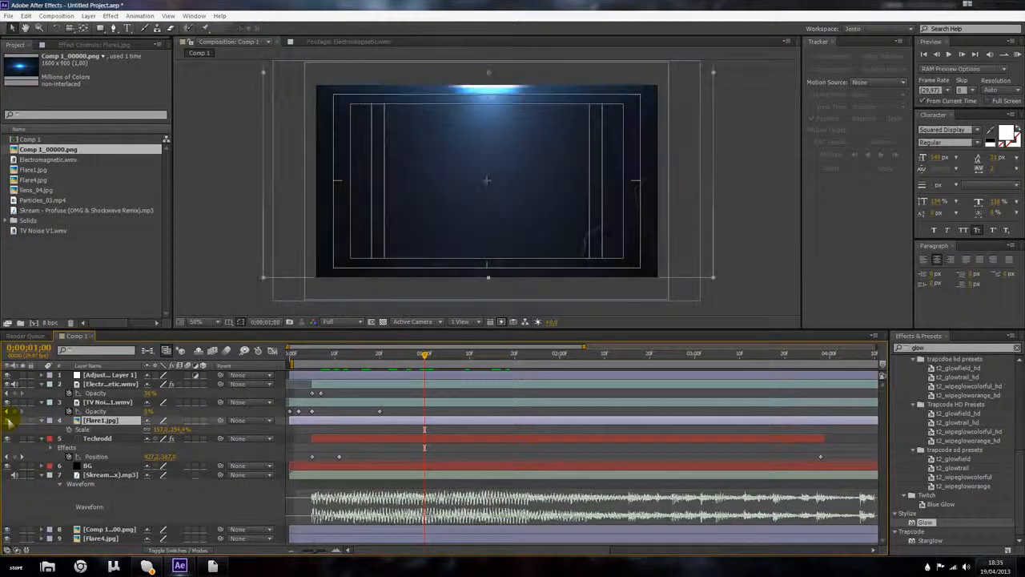
click(170, 548)
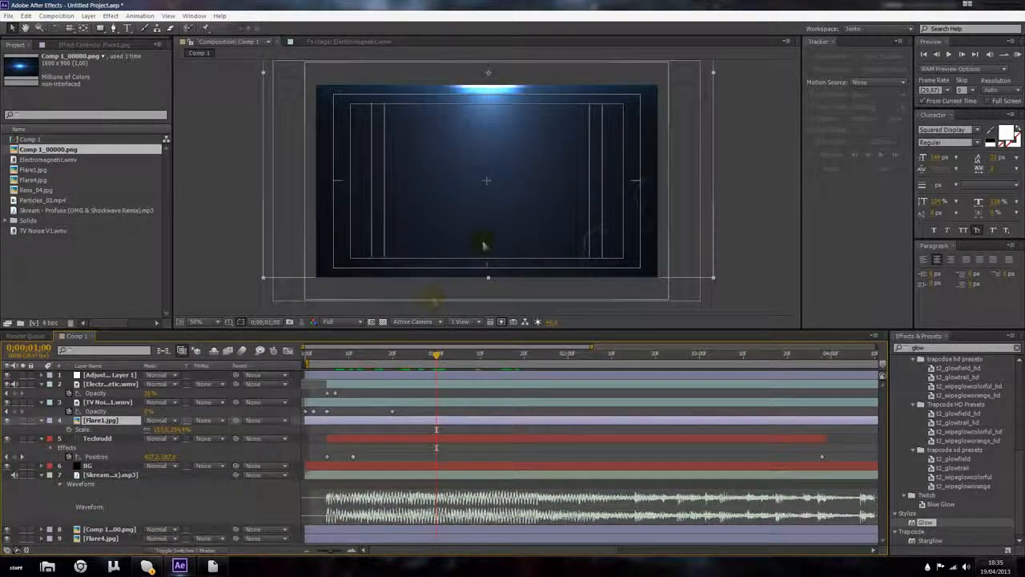
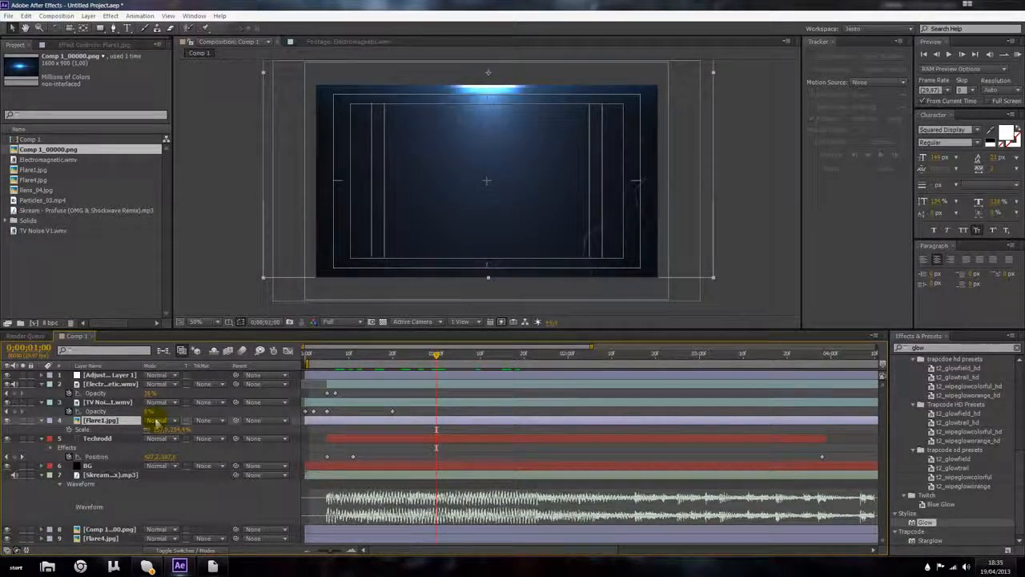
Step: Set the Flare1 layer's blending mode to Screen
click(156, 421)
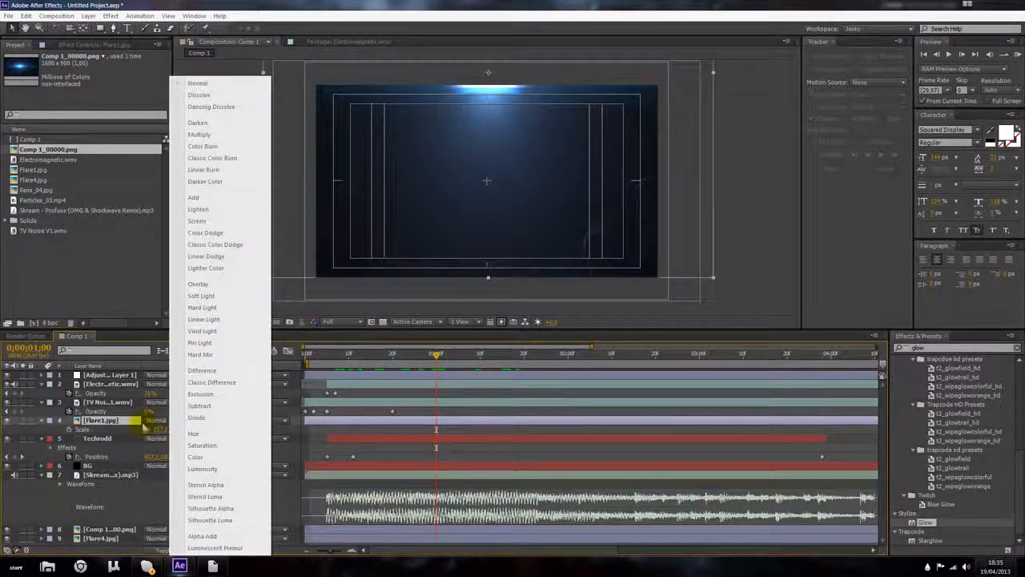
click(126, 419)
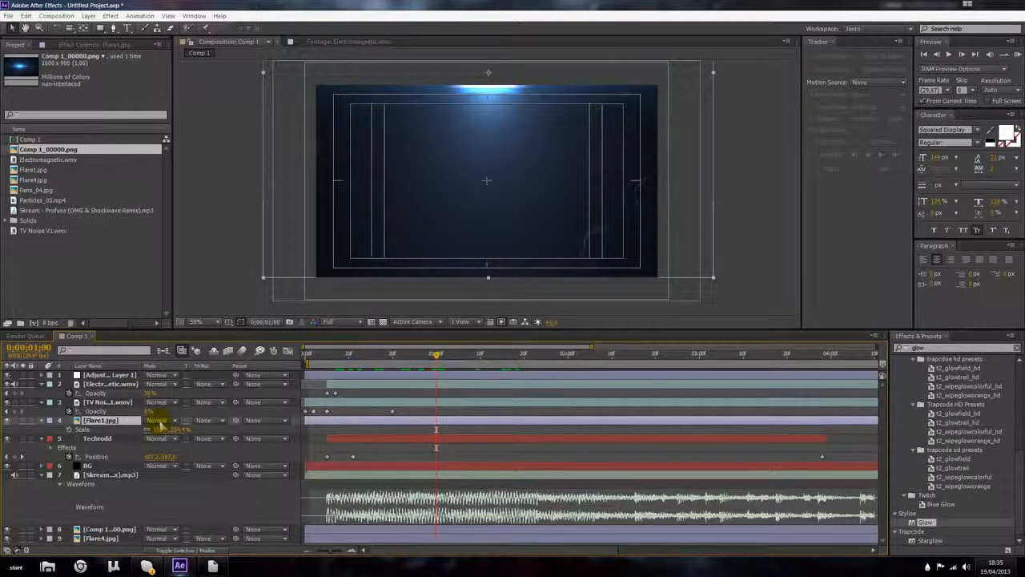
click(158, 420)
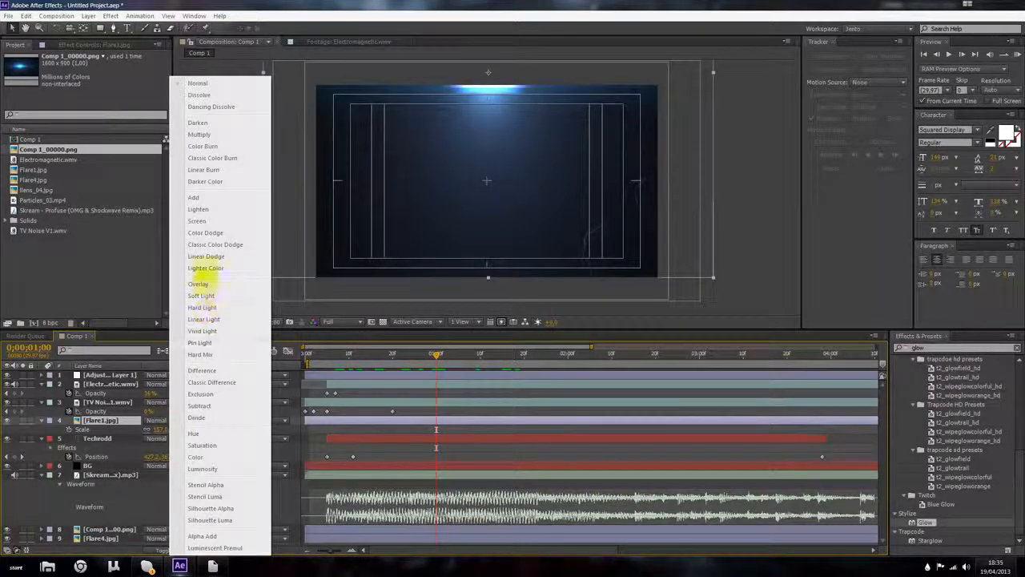
click(198, 221)
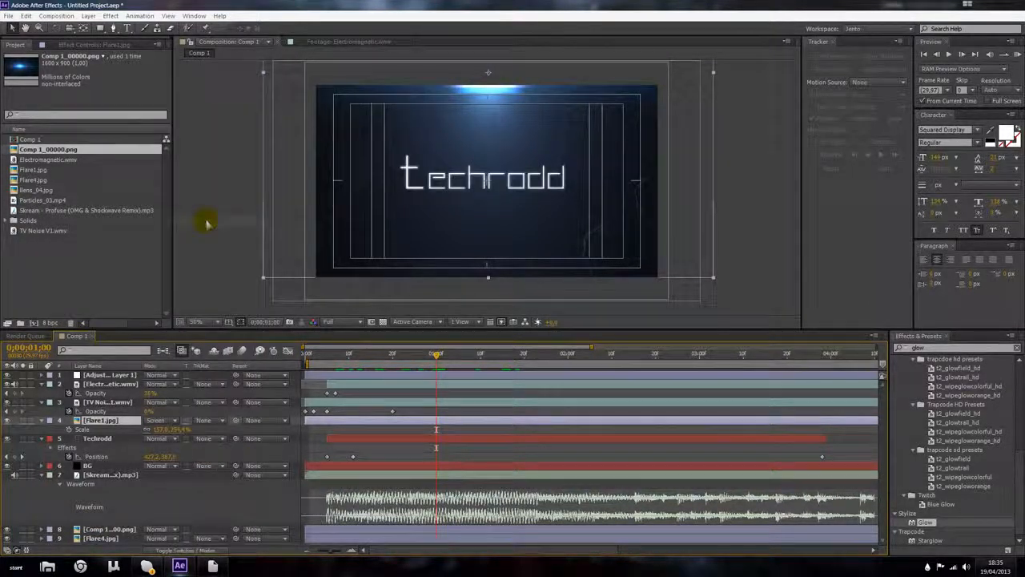
Step: Try moving the Flare1 flare down over the text and switching its blending mode
drag(566, 158, 536, 200)
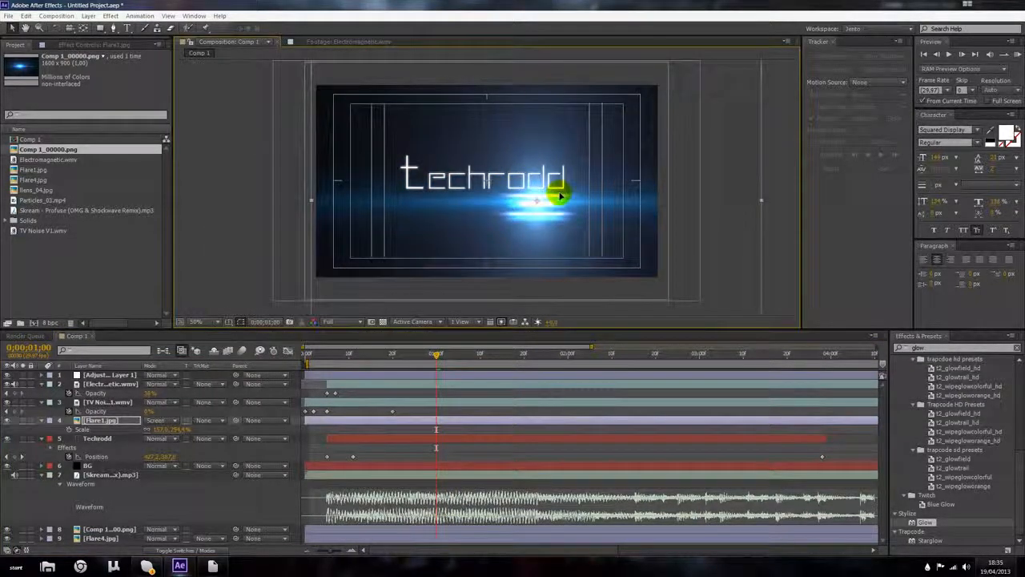
click(170, 420)
click(227, 84)
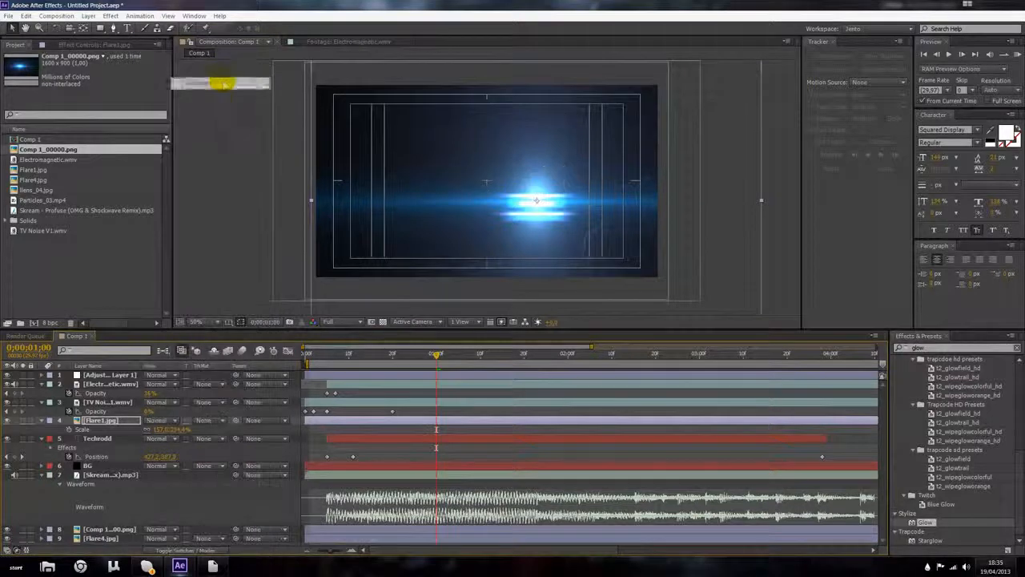
drag(457, 186, 413, 152)
scroll(445, 138, up, 1)
scroll(447, 137, down, 1)
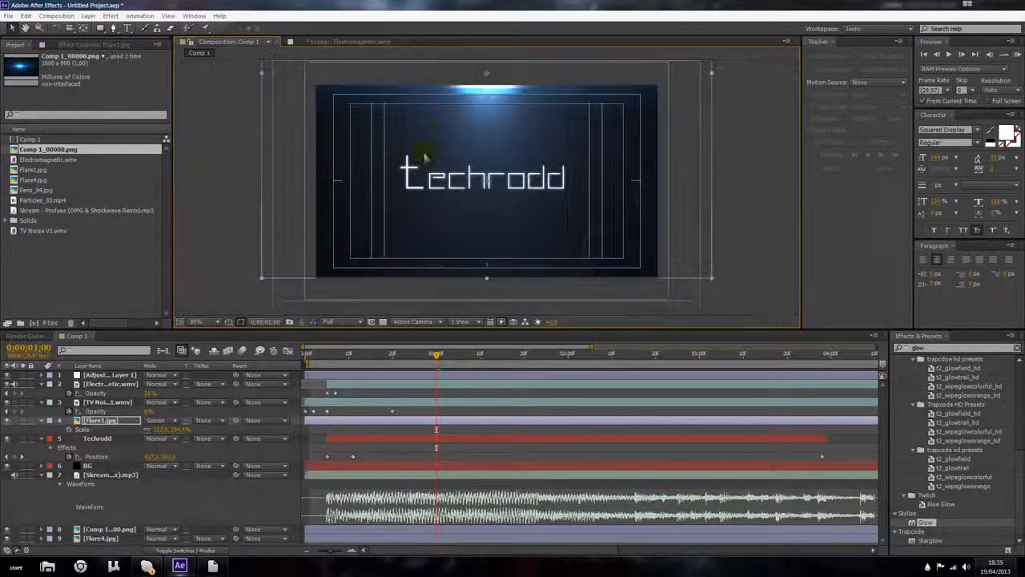
Step: Cycle Flare1 through Color Dodge, Hard Light, Overlay, Classic Color Dodge and Lighten, settling on the Add blending mode
click(156, 420)
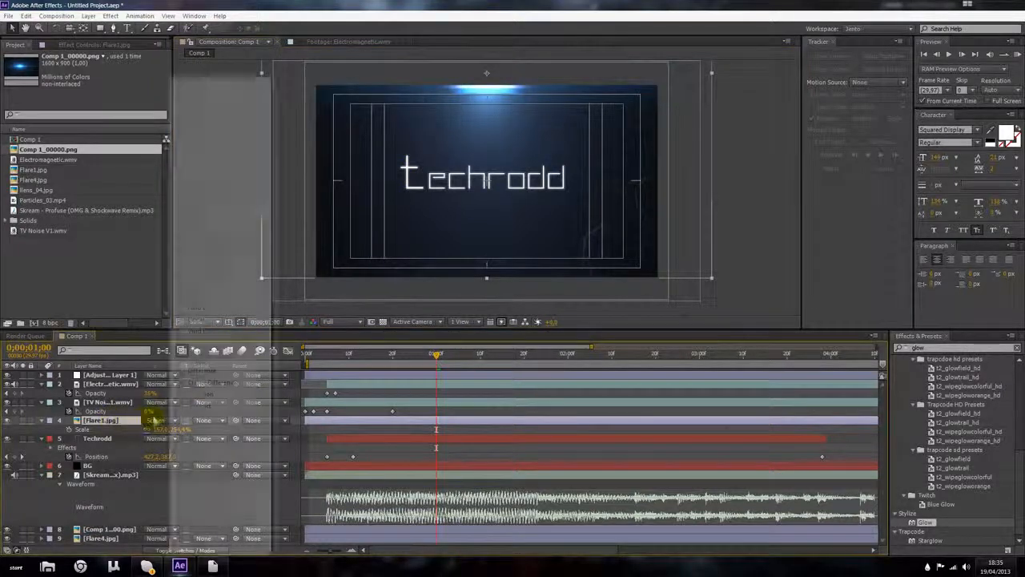
click(200, 232)
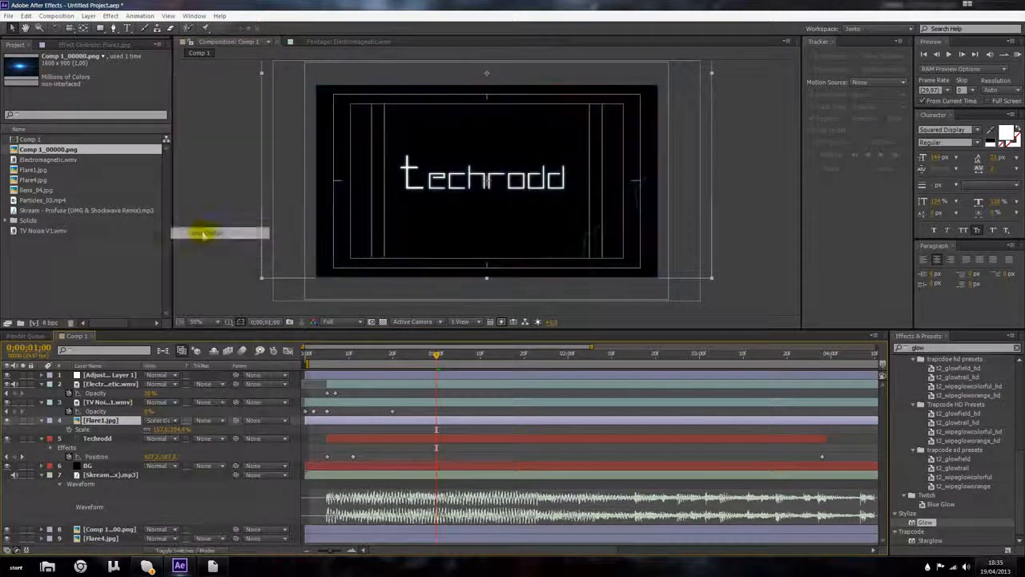
click(160, 419)
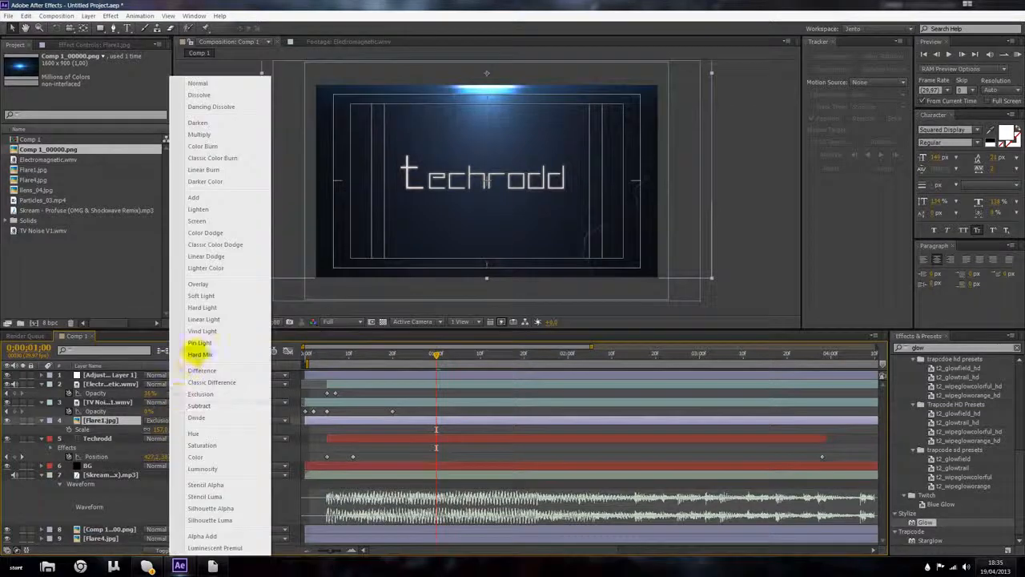
click(210, 307)
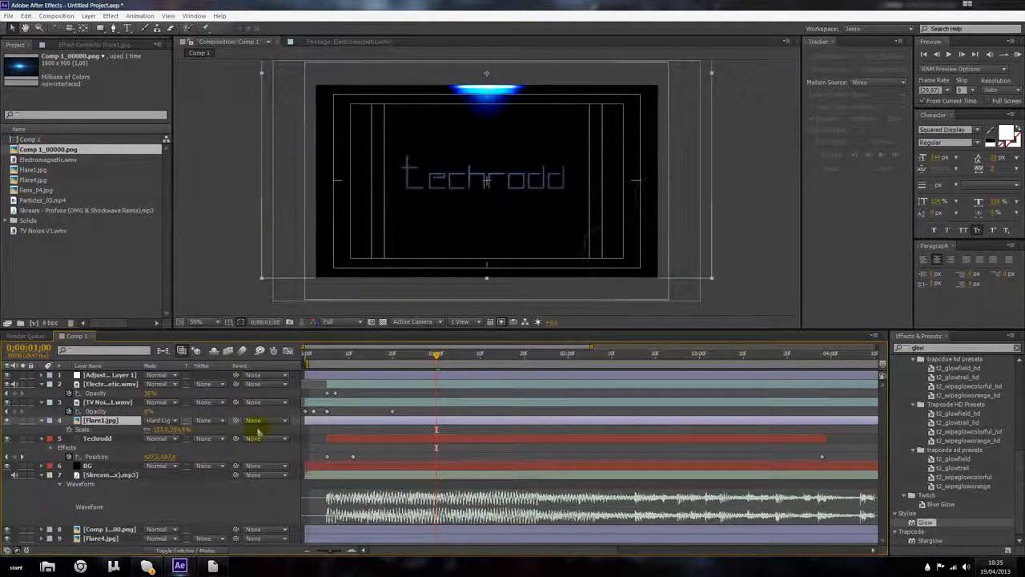
click(159, 423)
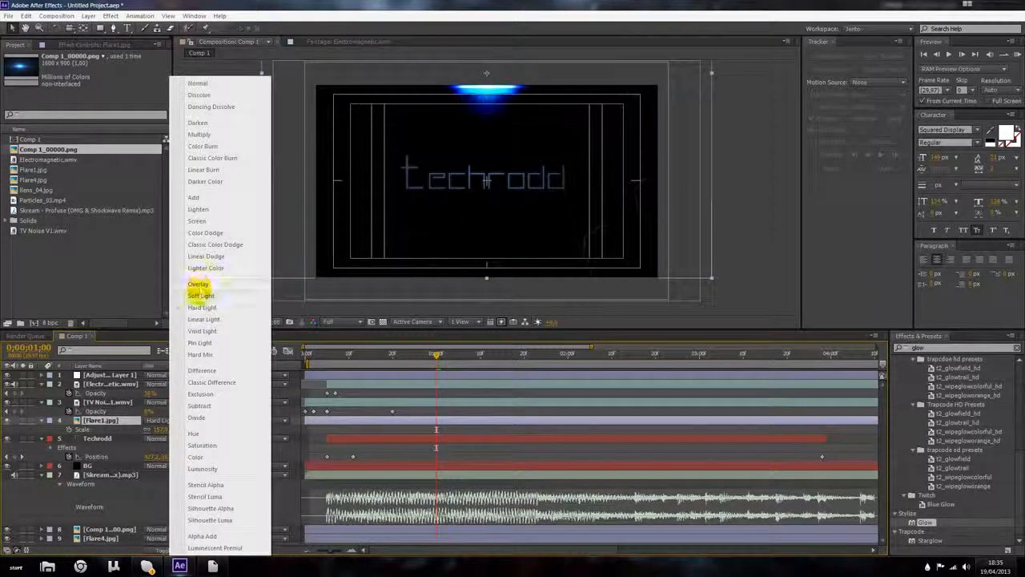
click(198, 287)
click(159, 421)
click(210, 244)
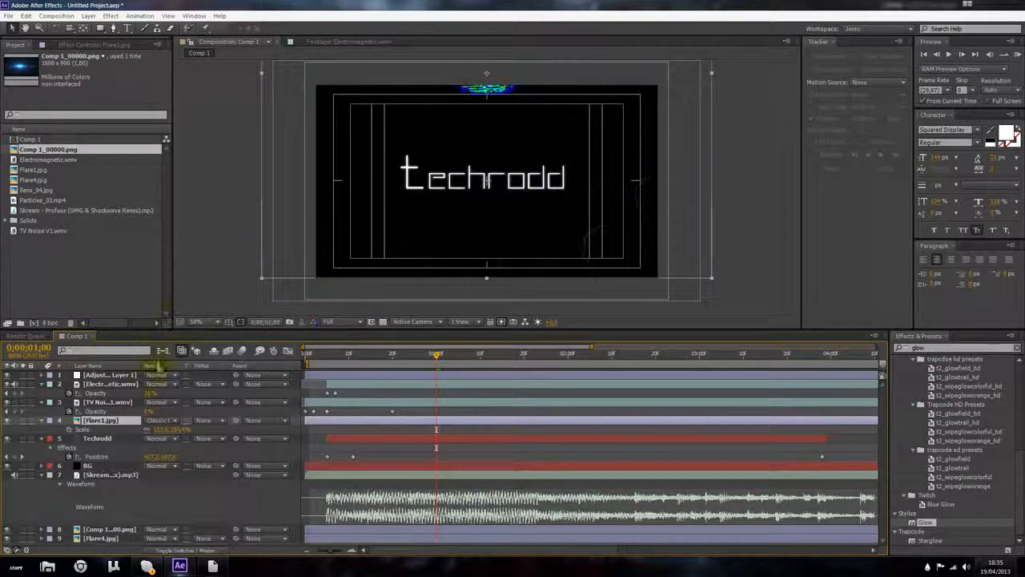
click(182, 421)
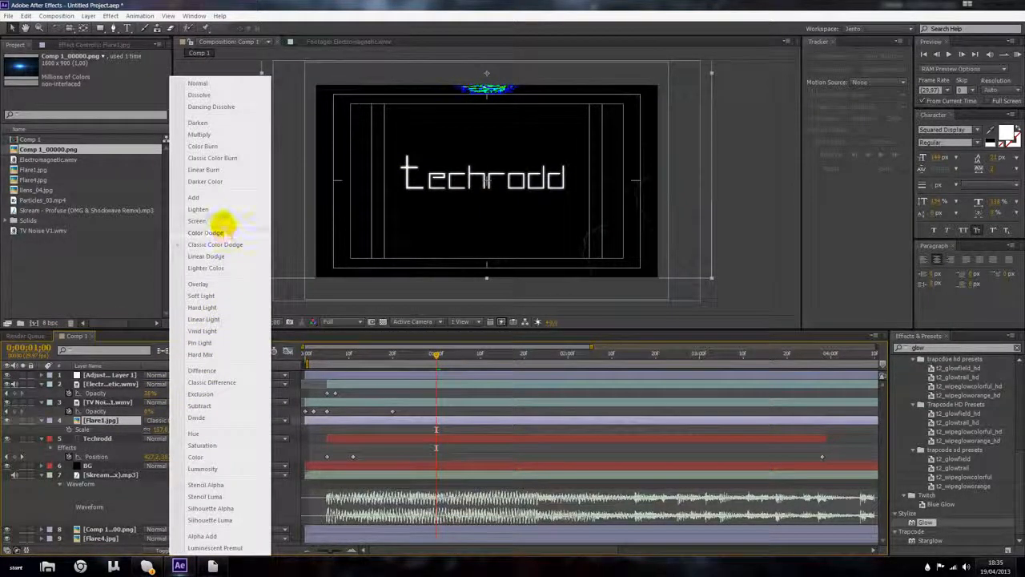
click(220, 210)
click(157, 420)
click(197, 212)
click(171, 421)
click(195, 201)
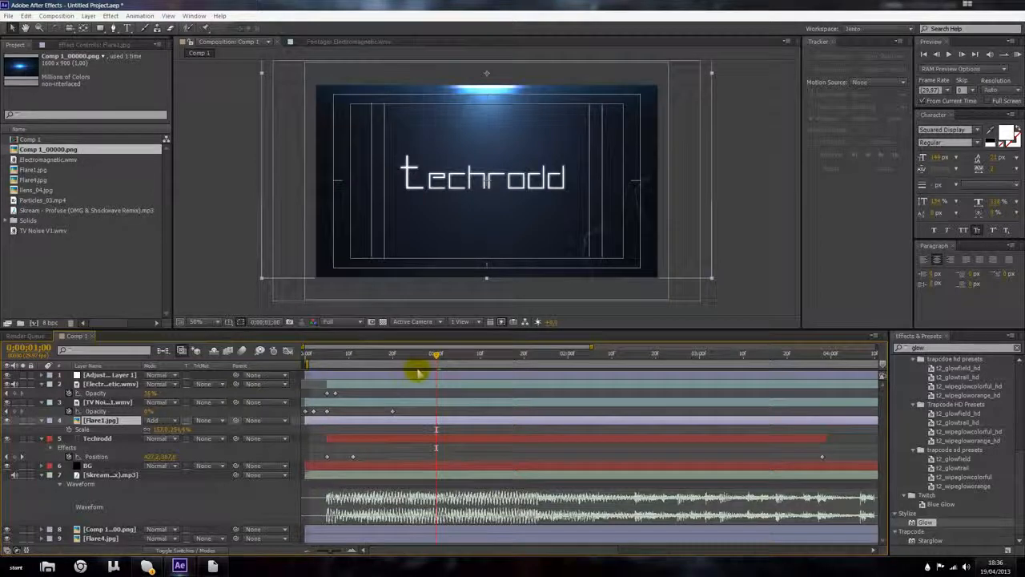
Step: Keyframe Flare1's Opacity so the flare fades in from 0% to 100% during the first second
drag(422, 358, 362, 356)
scroll(401, 233, up, 4)
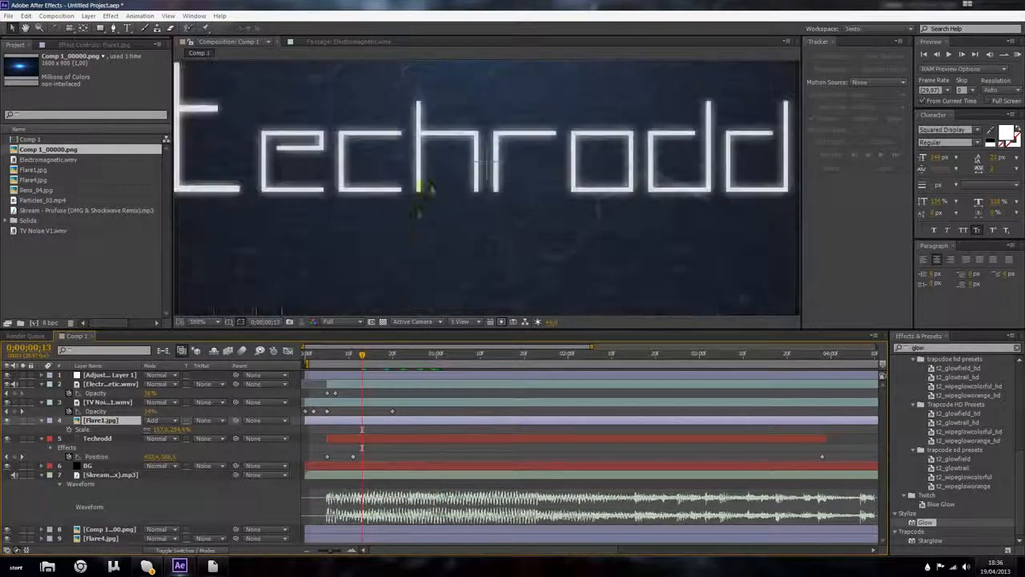
scroll(475, 195, down, 4)
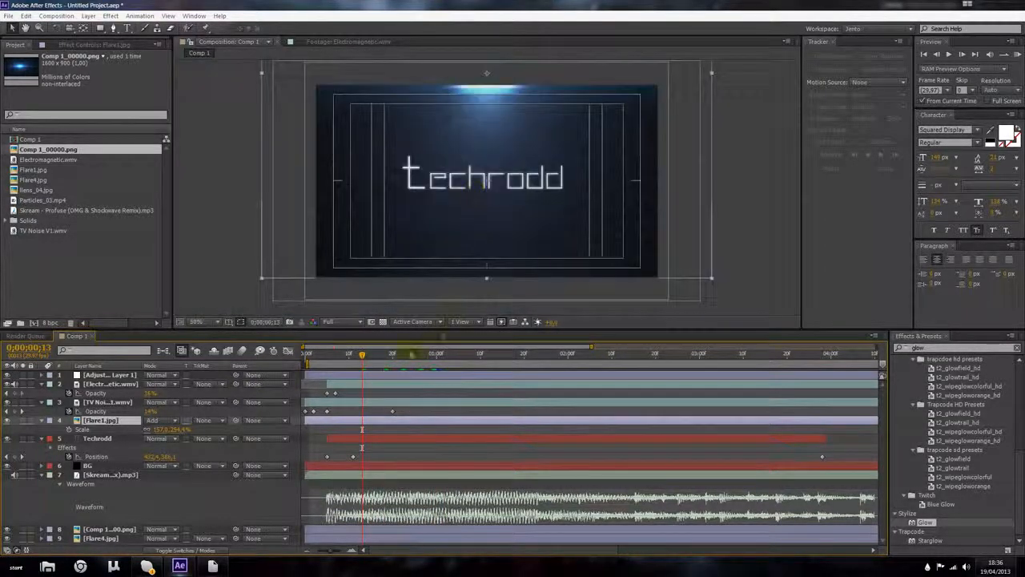
drag(347, 363, 277, 362)
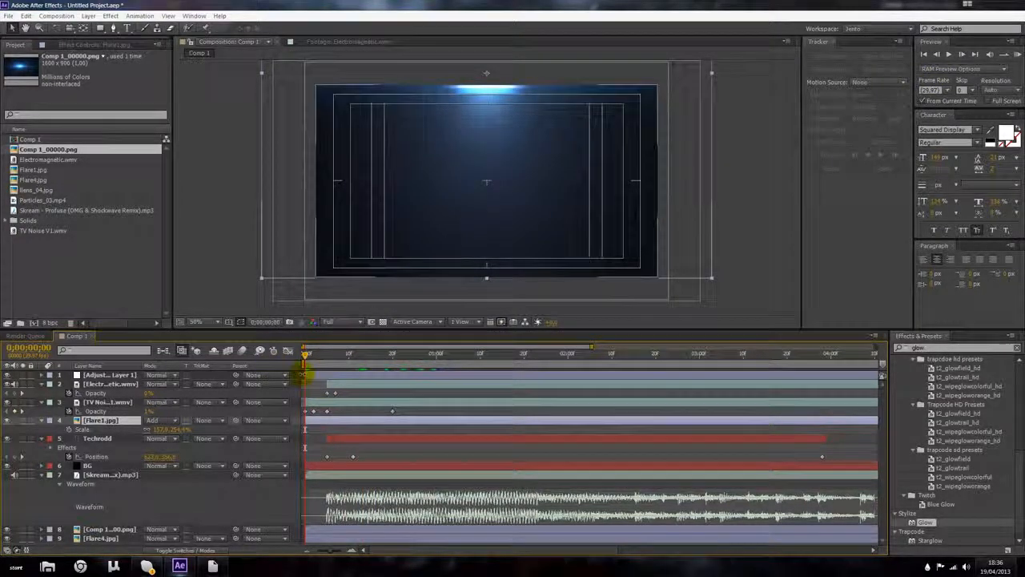
key(t)
click(68, 429)
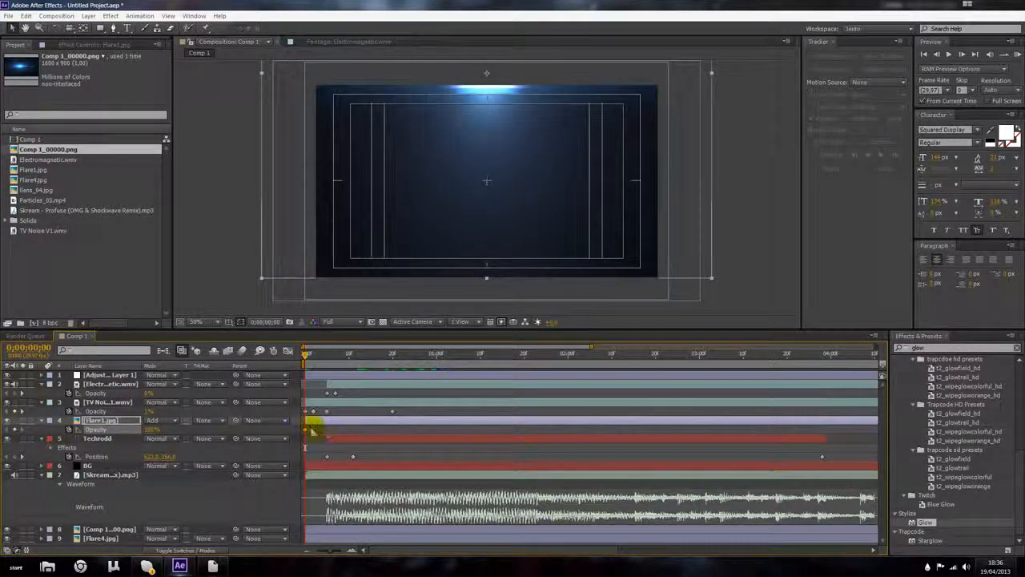
drag(153, 435, 196, 430)
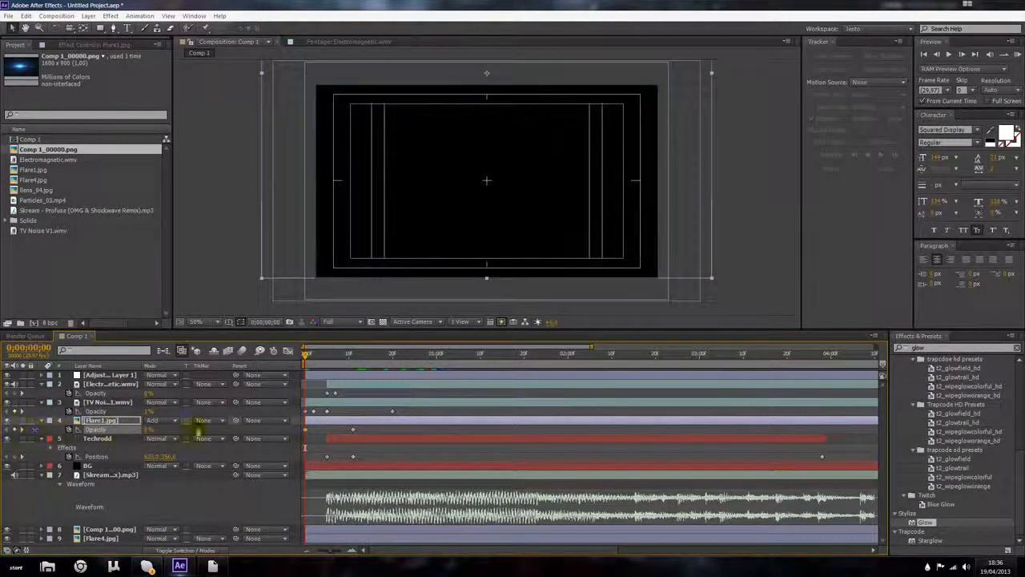
drag(307, 354, 366, 358)
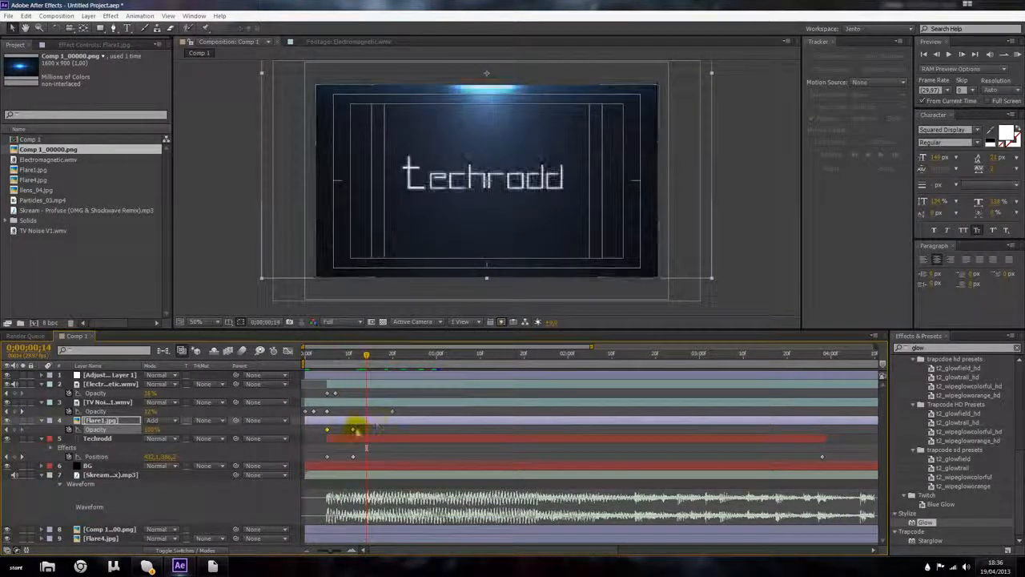
drag(366, 355, 614, 371)
Step: Keyframe Flare1's Scale at 0;00;00;06 and enlarge the flare by 0;00;03;28
click(331, 356)
key(s)
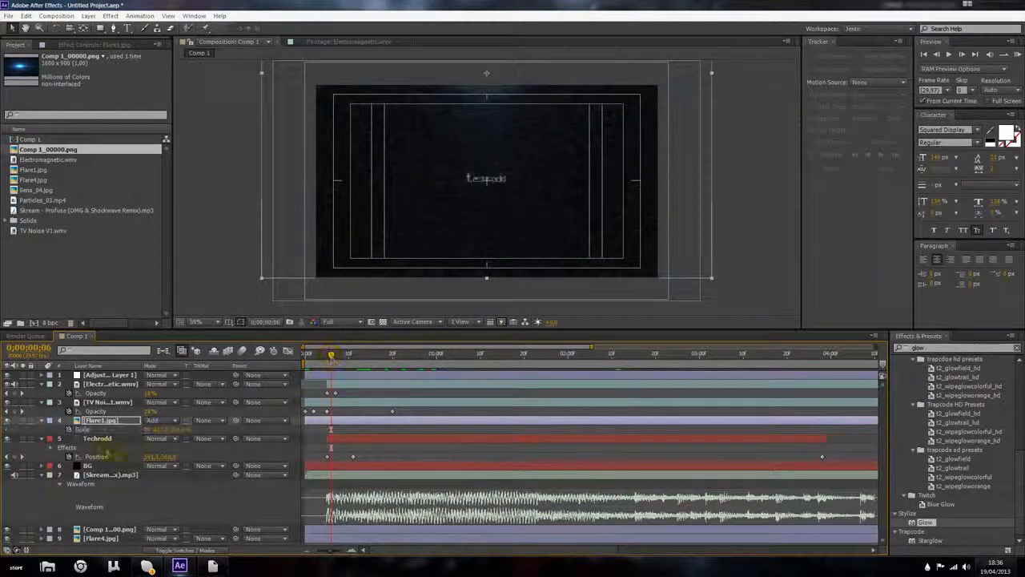
click(68, 431)
drag(331, 356, 825, 356)
drag(181, 430, 224, 427)
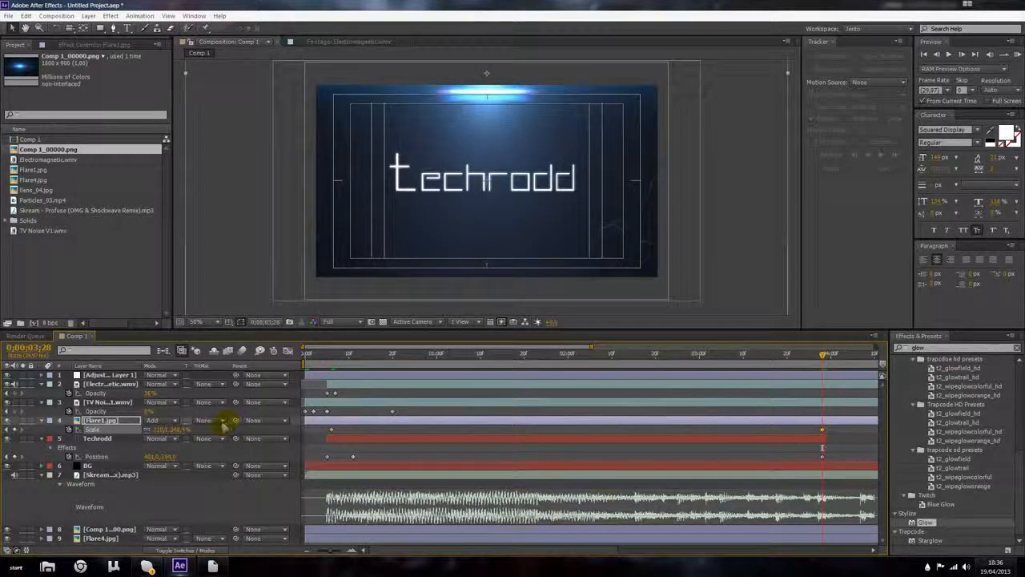
Step: Keyframe Flare1's Position so the flare drifts slightly upward by 0;00;03;28
key(p)
click(70, 429)
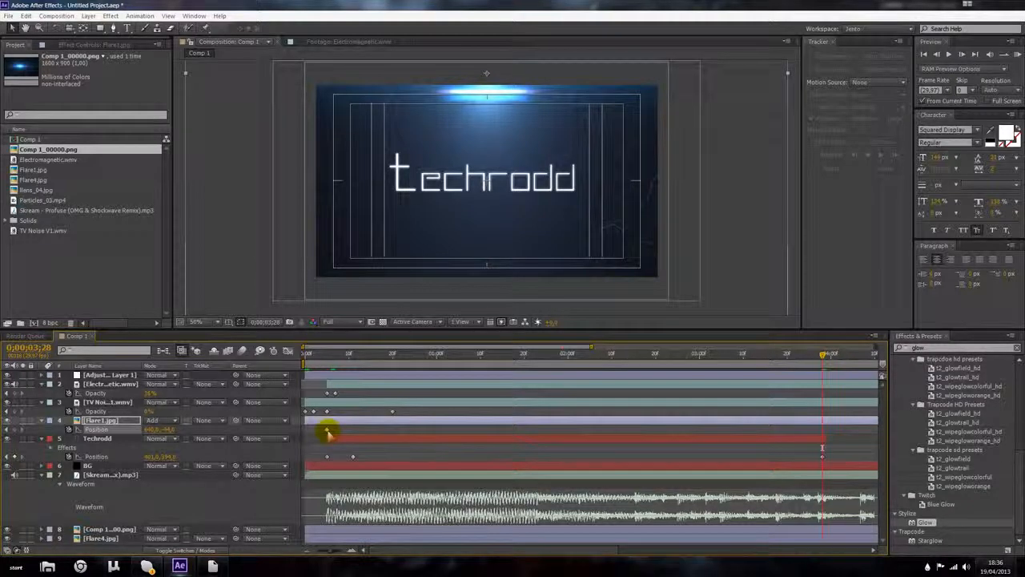
key(Up)
key(Up)
key(Up)
key(Up)
key(Up)
key(Up)
key(Up)
key(Up)
key(Up)
key(Up)
key(Up)
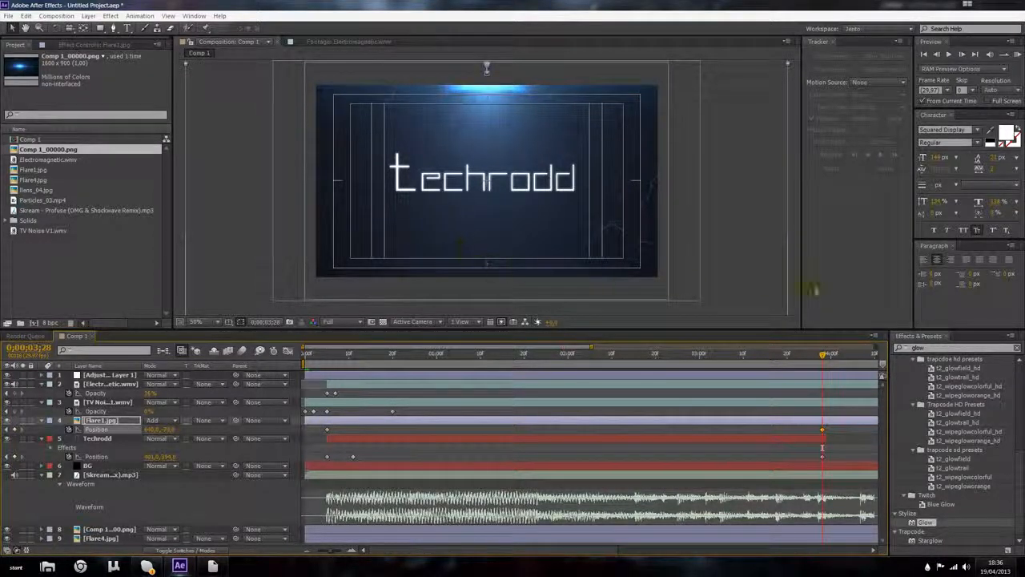
drag(823, 360, 808, 400)
mouse_move(375, 405)
mouse_down()
mouse_move(785, 386)
mouse_move(384, 396)
mouse_up()
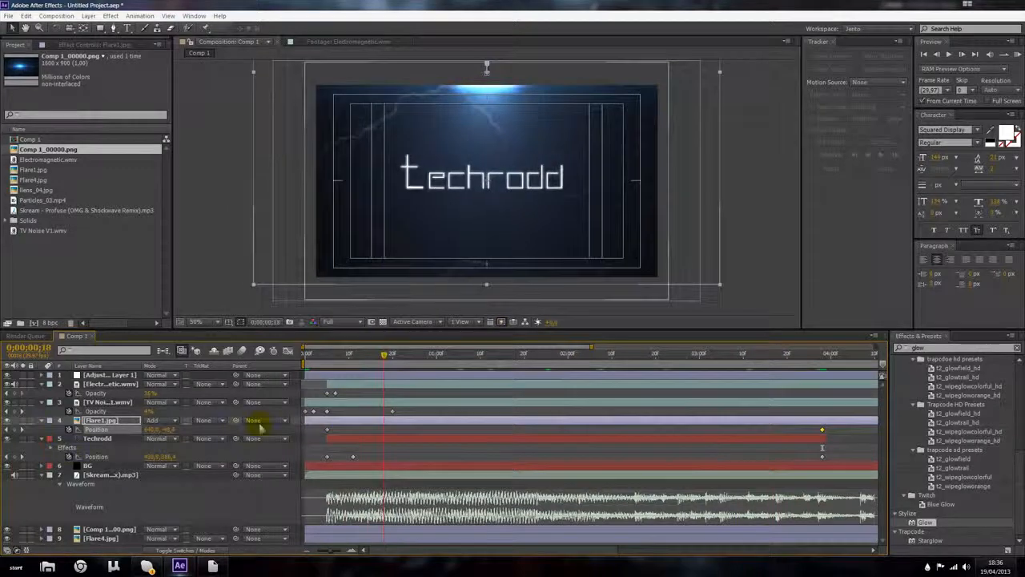
Step: Try the Comp 1_00000.png and Flare4.jpg layers above Techrodd, then delete both from the composition
click(41, 420)
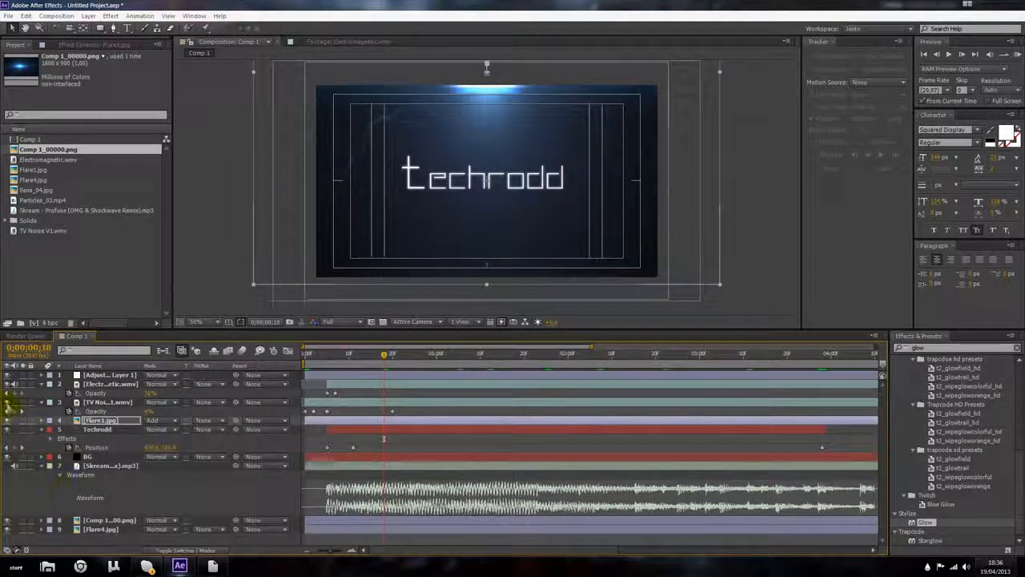
click(7, 420)
drag(90, 521, 100, 429)
drag(467, 202, 374, 263)
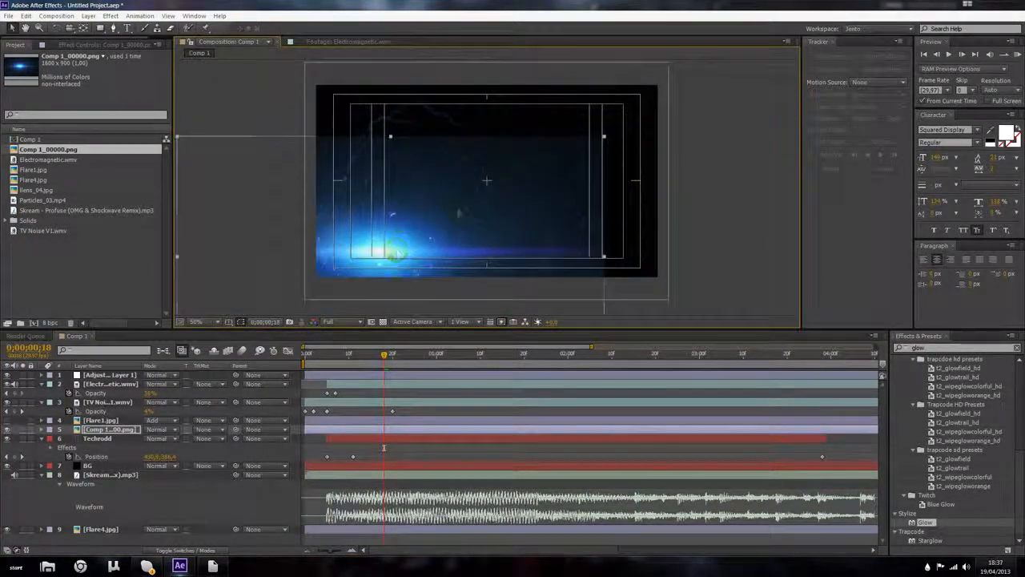
drag(605, 136, 725, 68)
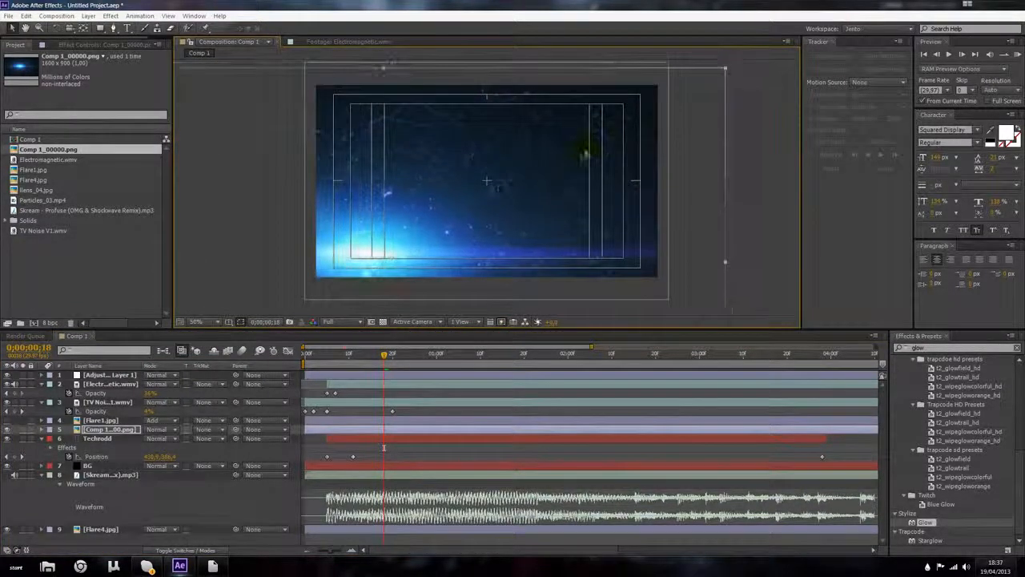
key(Delete)
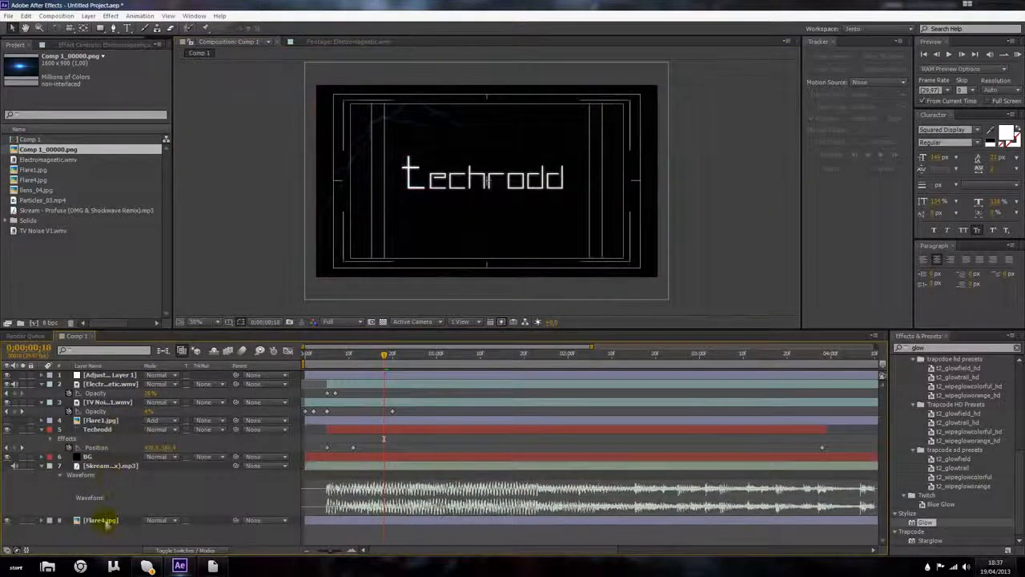
drag(124, 430, 120, 425)
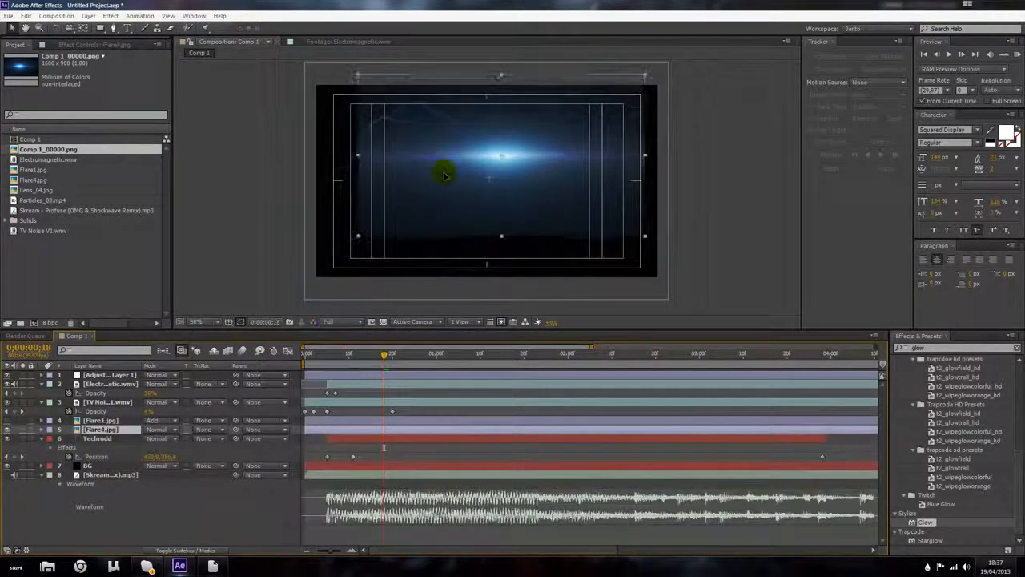
click(445, 175)
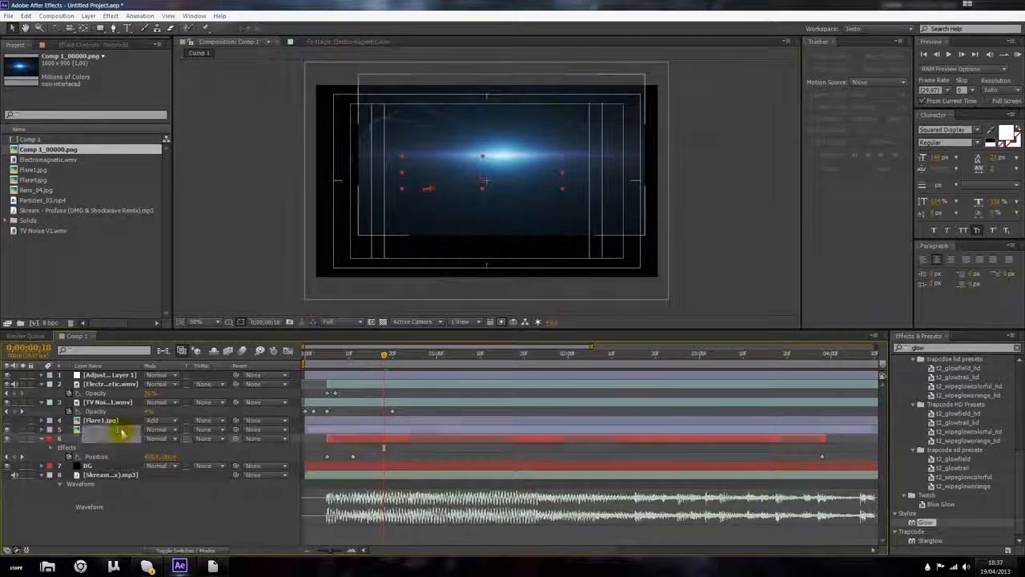
key(Delete)
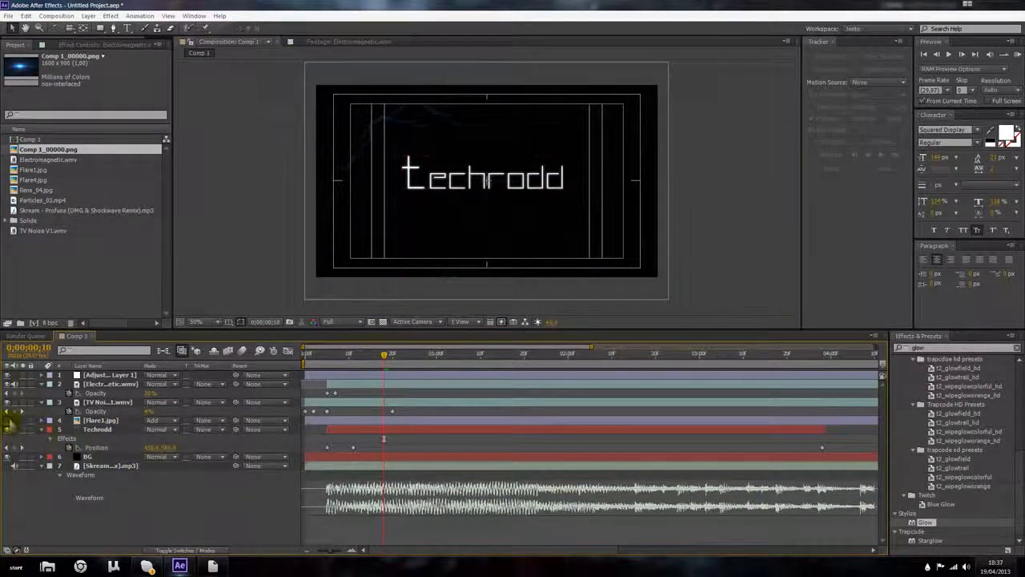
Step: Add the lens_04.jpg image to the top of the composition
click(8, 421)
drag(69, 190, 402, 179)
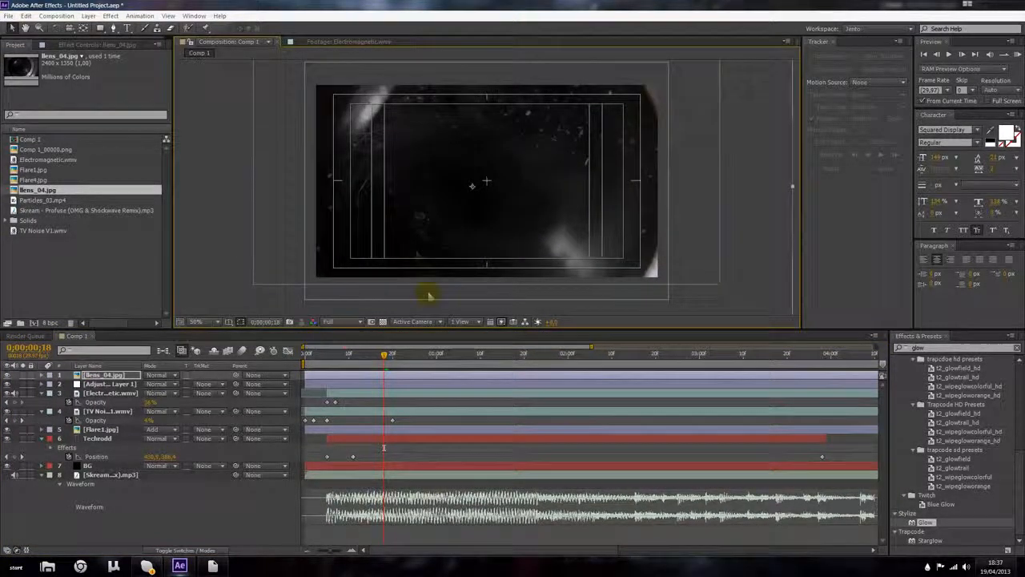
Step: Set lens_04's blend mode to Screen after trying Add and Lighten
click(156, 375)
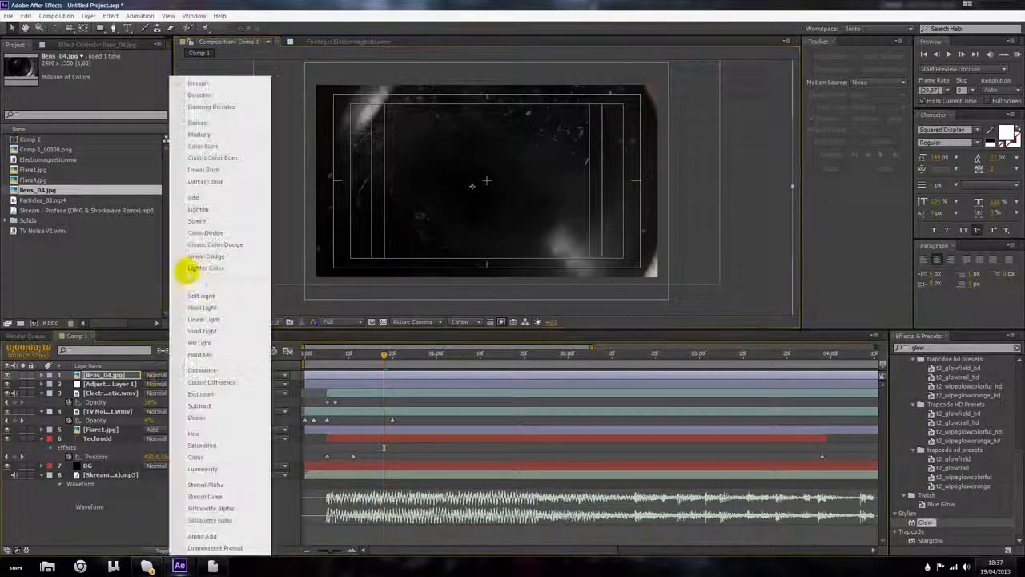
click(197, 220)
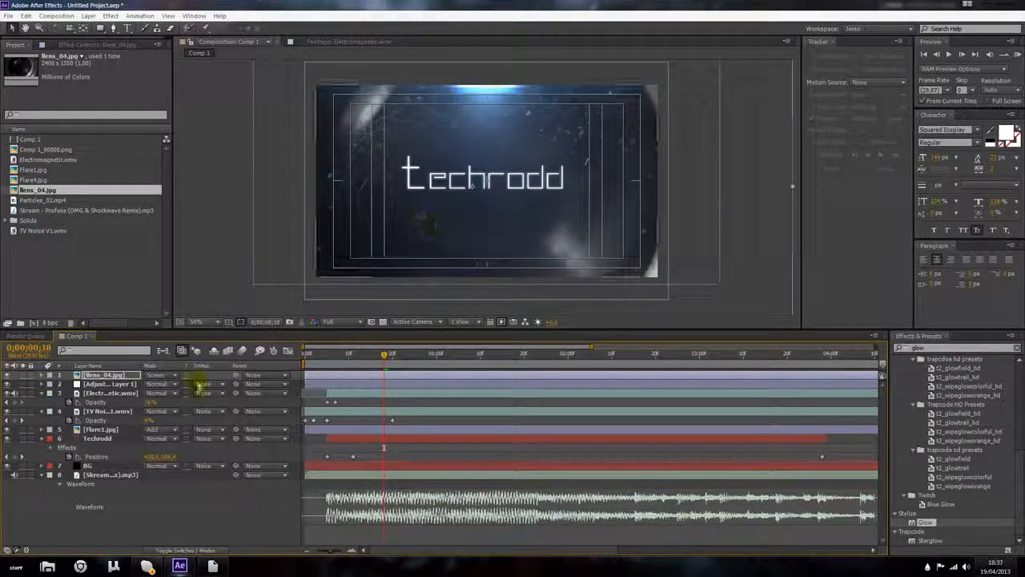
click(154, 376)
click(195, 202)
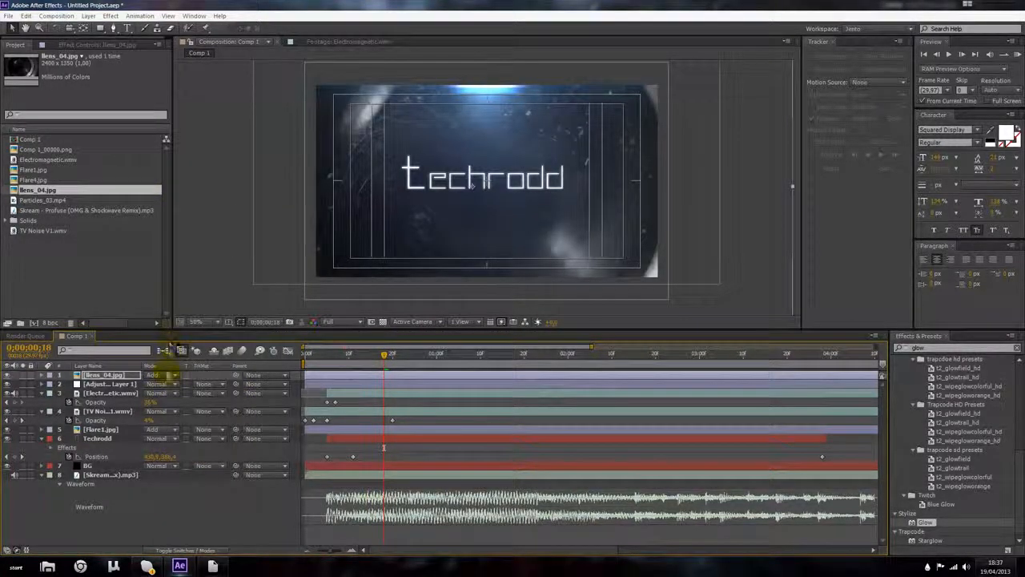
click(158, 376)
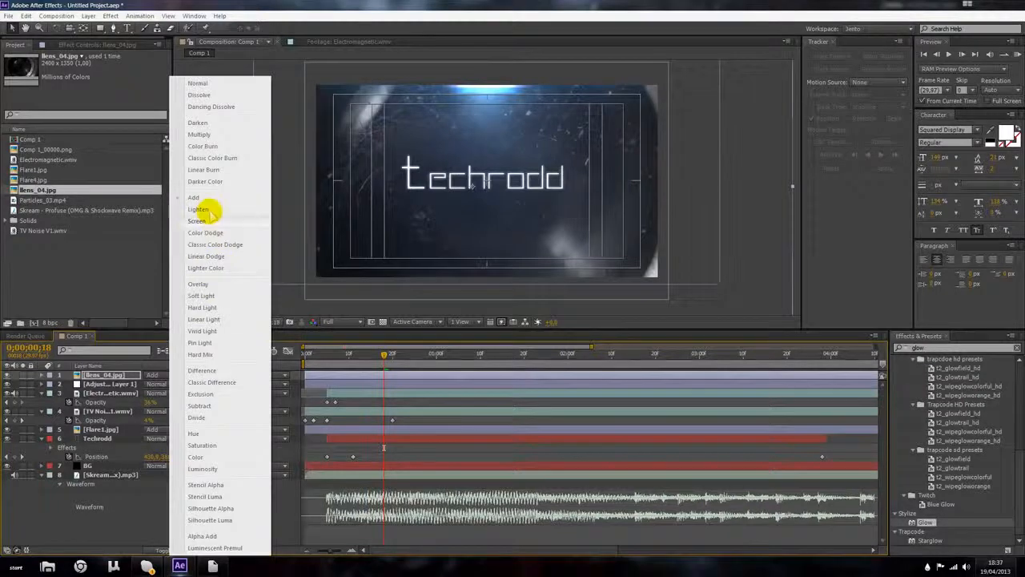
click(205, 211)
click(159, 376)
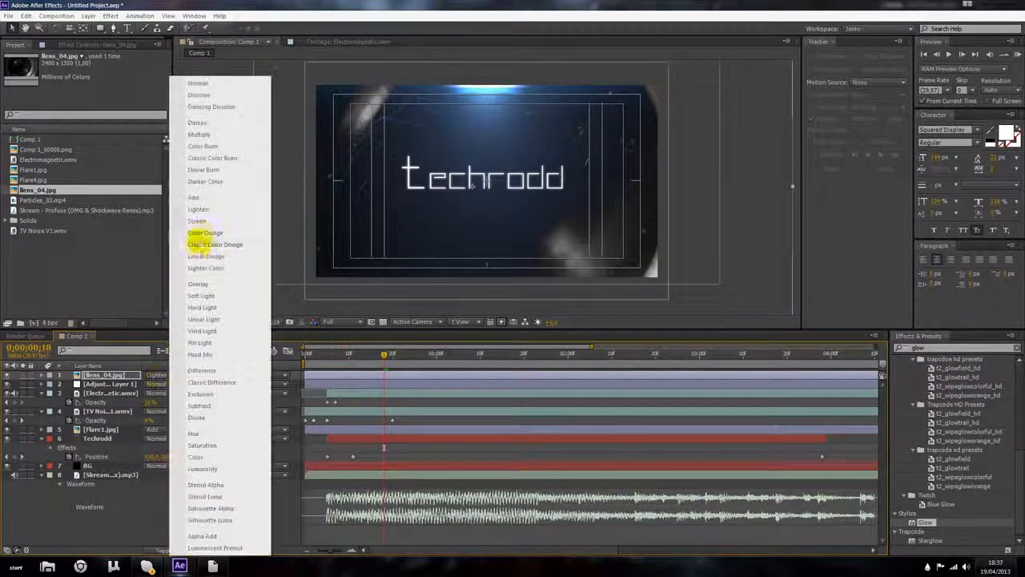
click(201, 221)
Step: Set lens_04's Opacity to 50%
key(t)
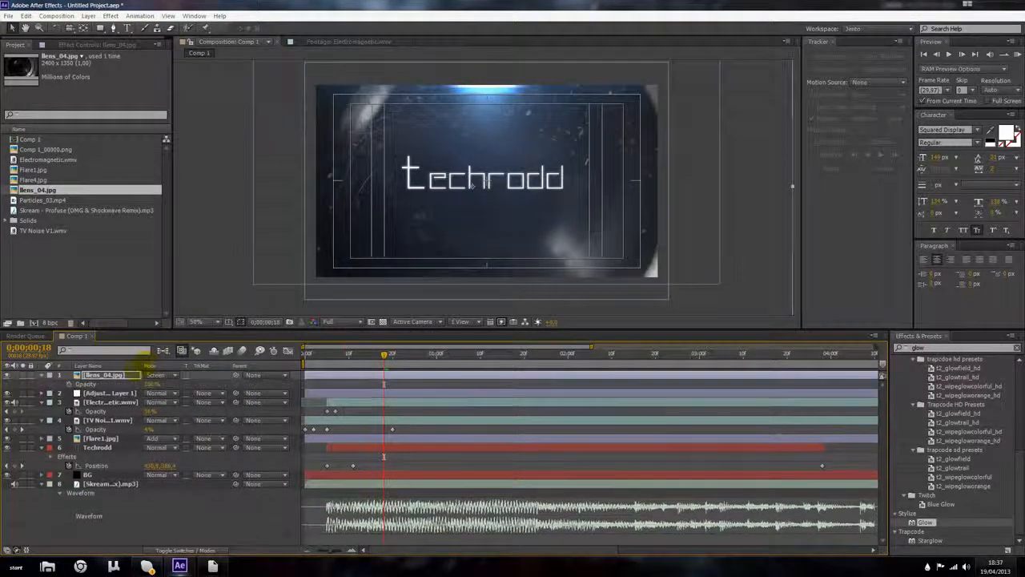
drag(150, 385, 108, 385)
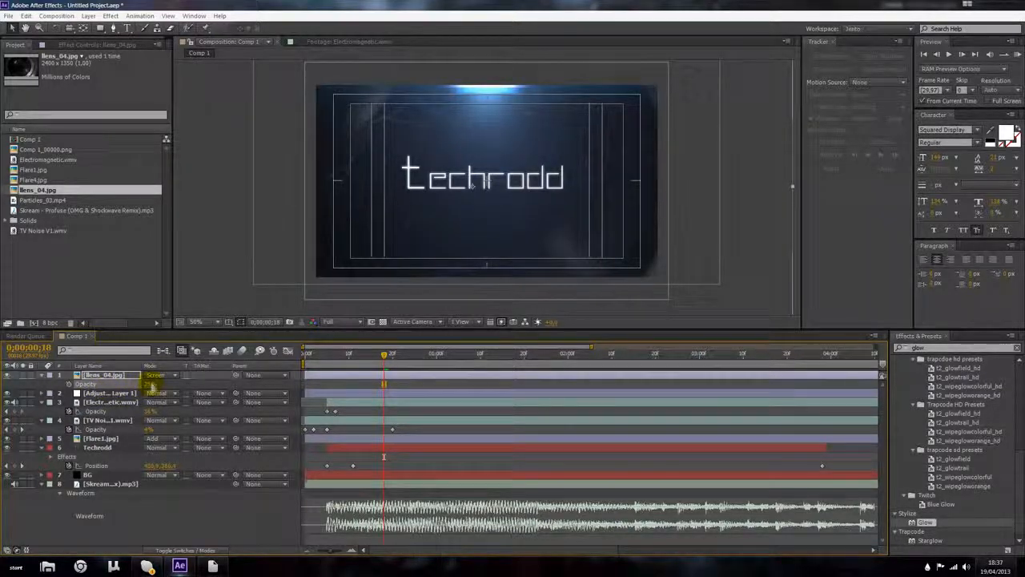
click(152, 384)
text(50)
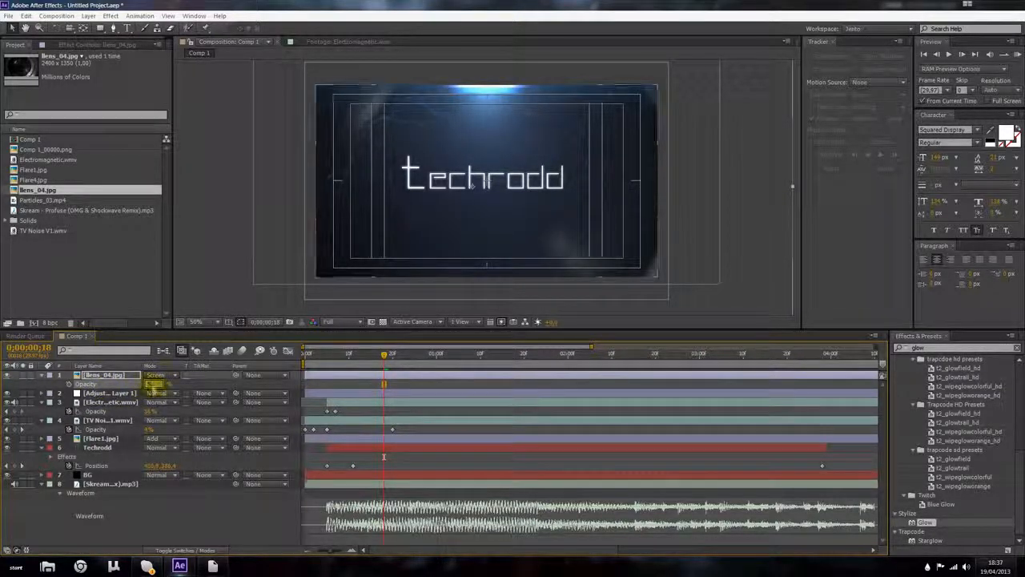
key(Return)
Step: Scale lens_04 up to about 162% and reposition it in the frame
key(s)
drag(151, 384, 185, 383)
drag(427, 236, 420, 189)
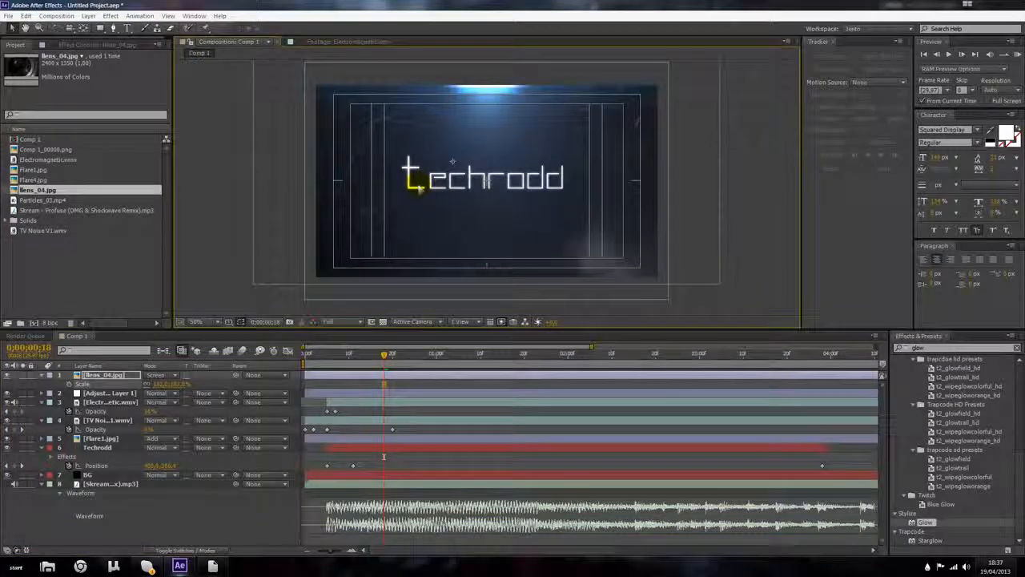
click(42, 375)
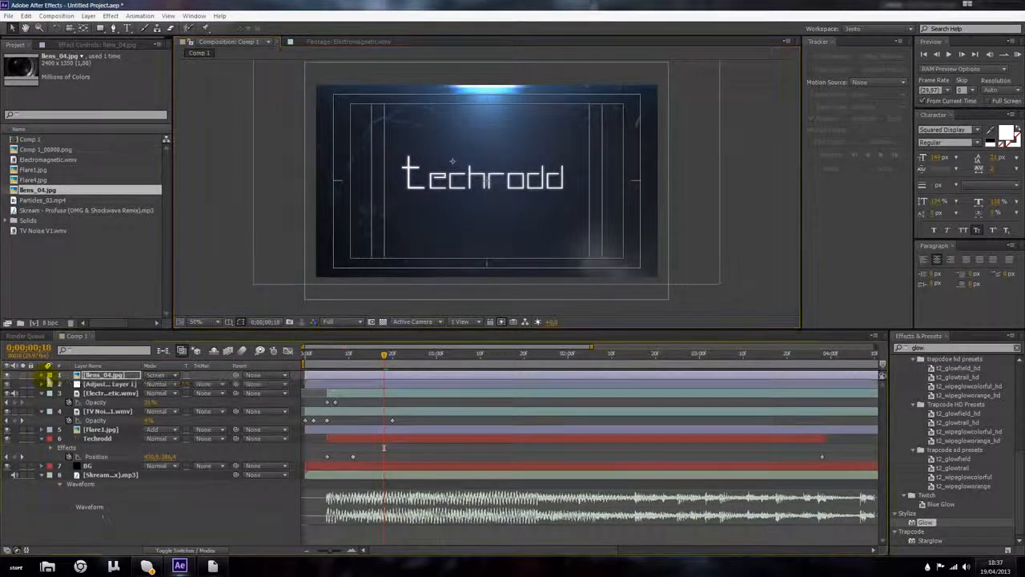
Step: Lower lens_04's Opacity to about 19%, briefly trying Add before returning the blend mode to Screen
key(t)
drag(153, 385, 132, 383)
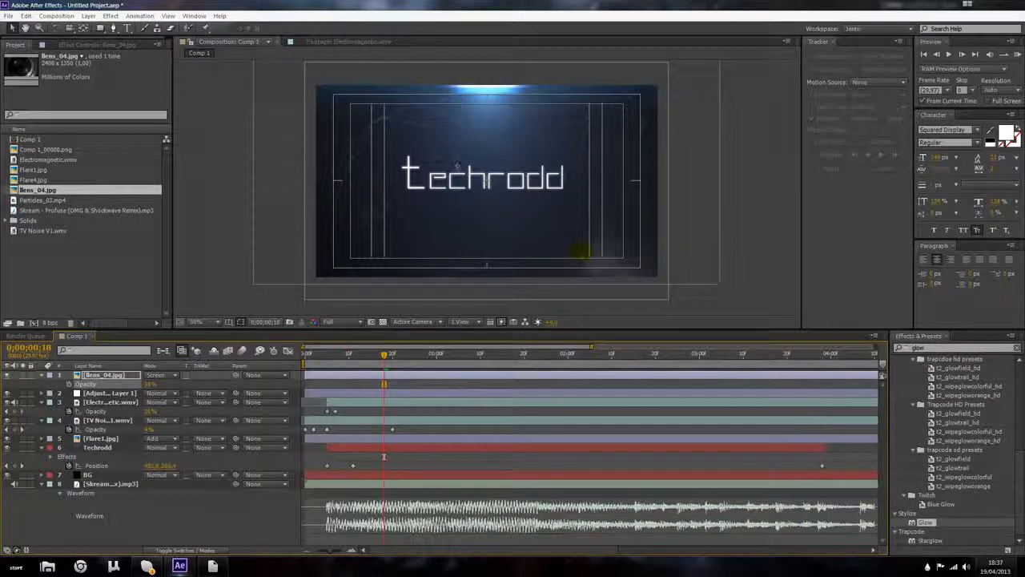
click(157, 375)
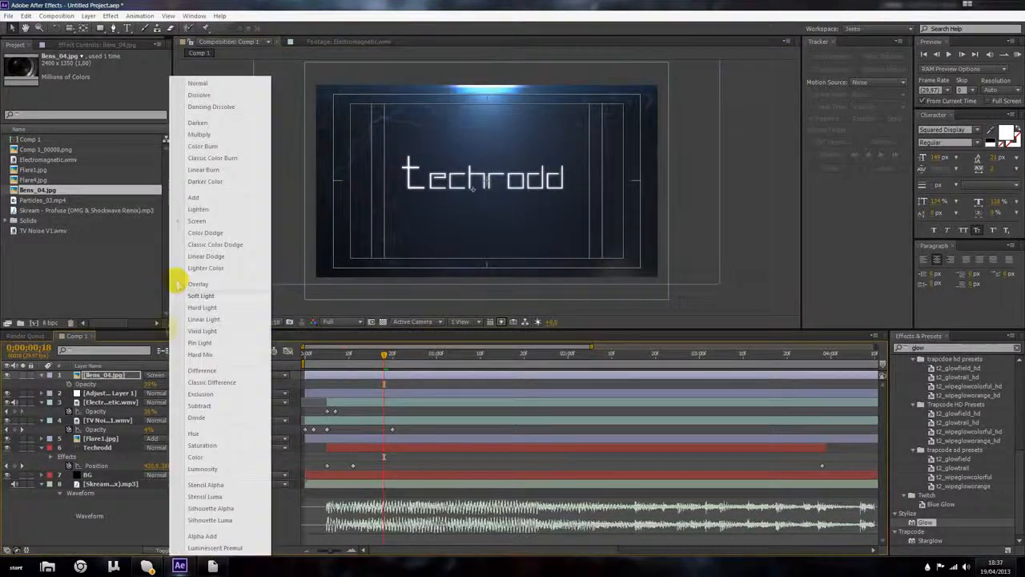
click(198, 200)
click(173, 377)
click(210, 223)
click(50, 375)
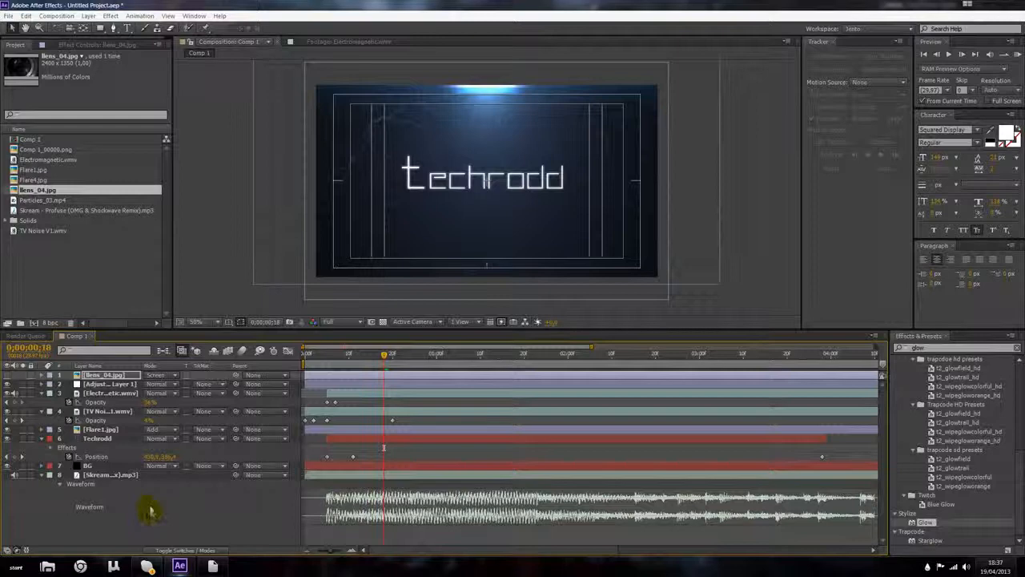
Step: Apply the Glow effect to the Electromagnetic.wmv layer
drag(374, 354, 371, 354)
scroll(471, 194, up, 1)
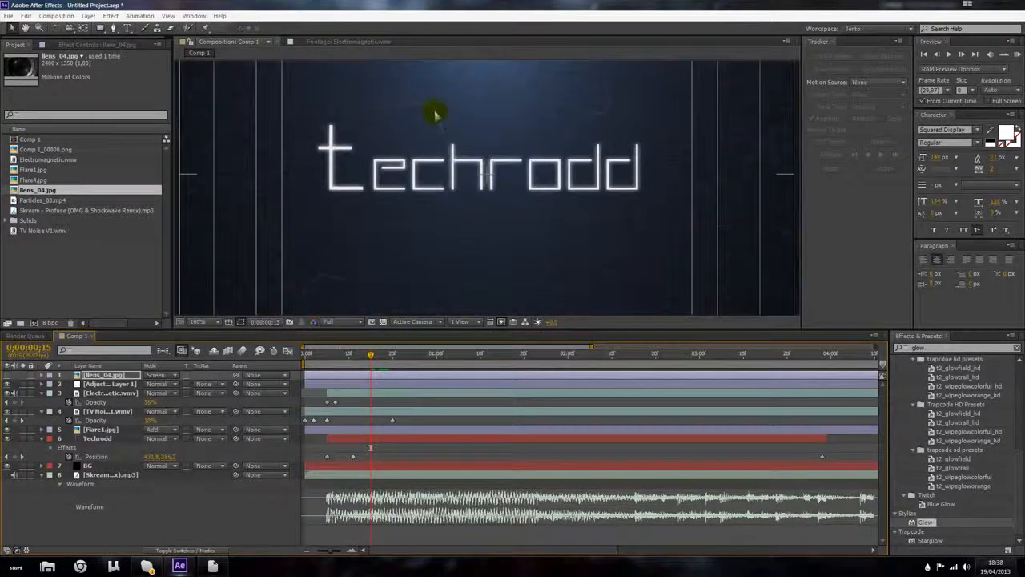
scroll(456, 150, down, 1)
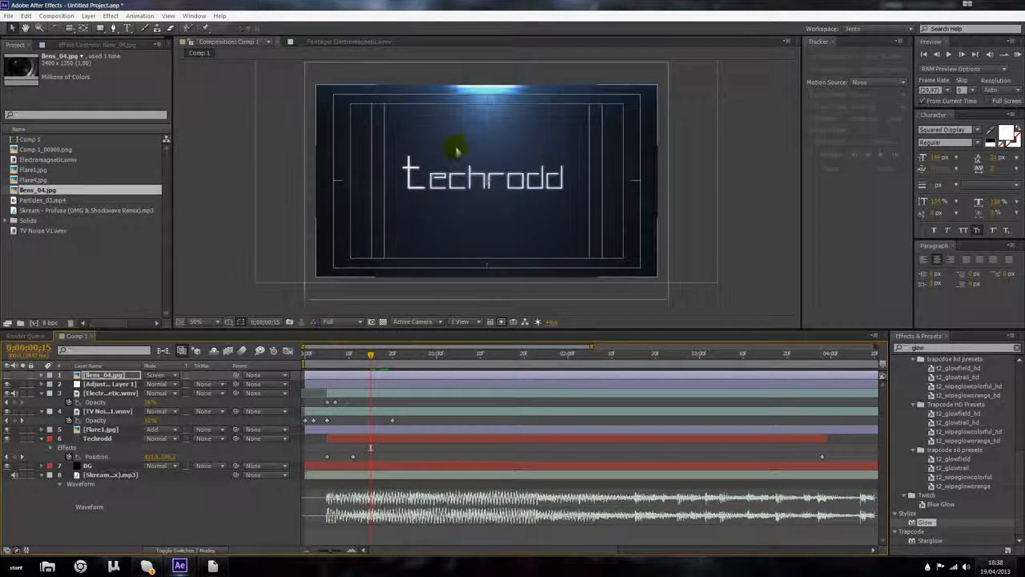
click(107, 394)
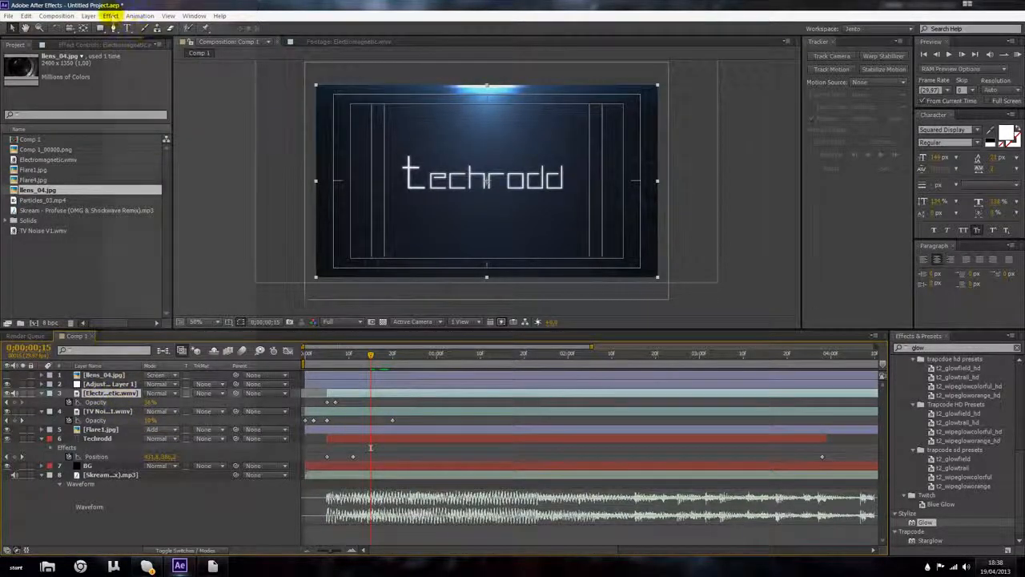
click(111, 16)
mouse_move(190, 137)
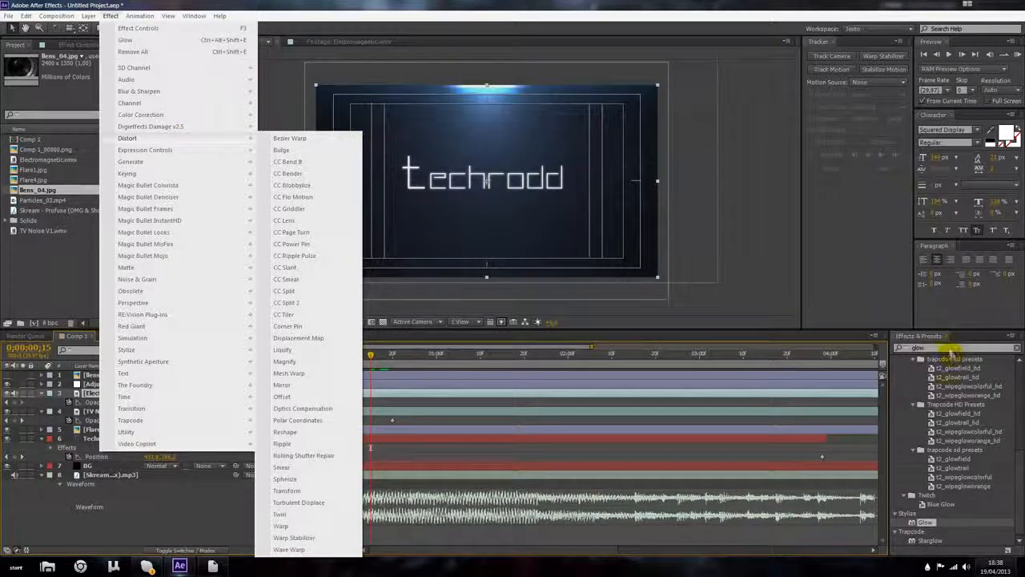
double_click(929, 522)
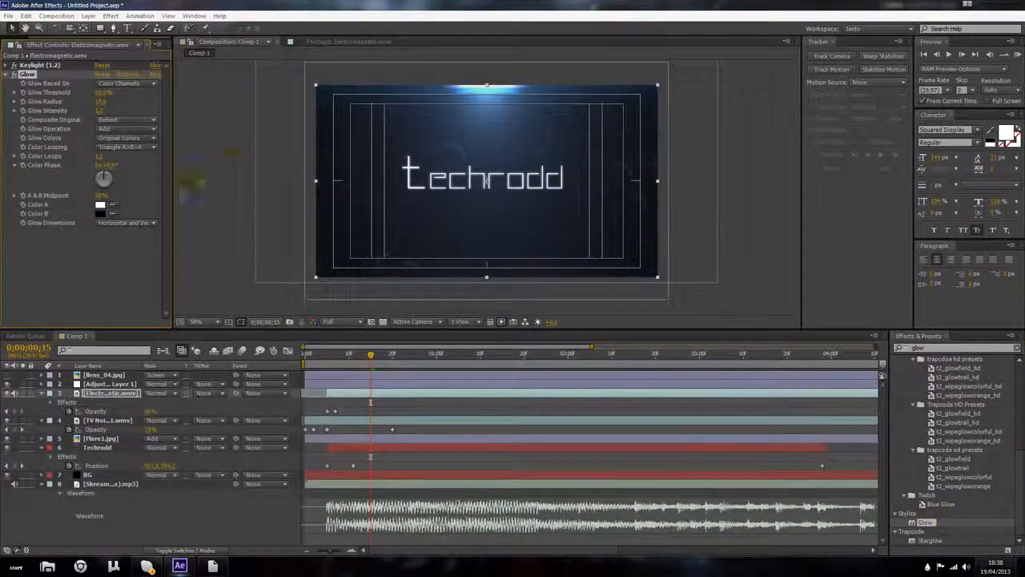
Step: Try A & B Colors as the Glow's color mode
key(period)
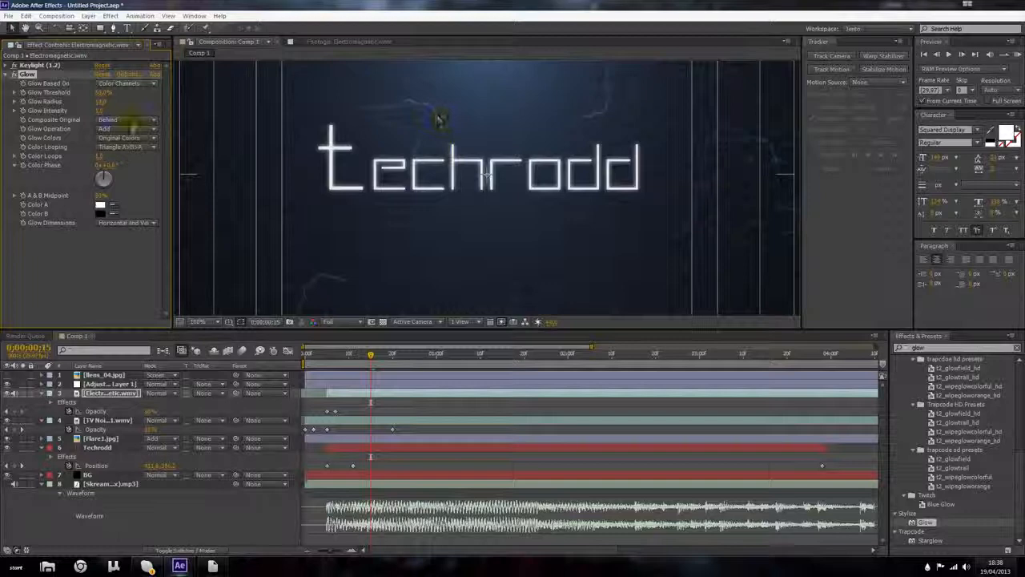
click(127, 138)
click(137, 161)
Step: Try blue and other colors for the Glow's Color A and Color B
click(100, 205)
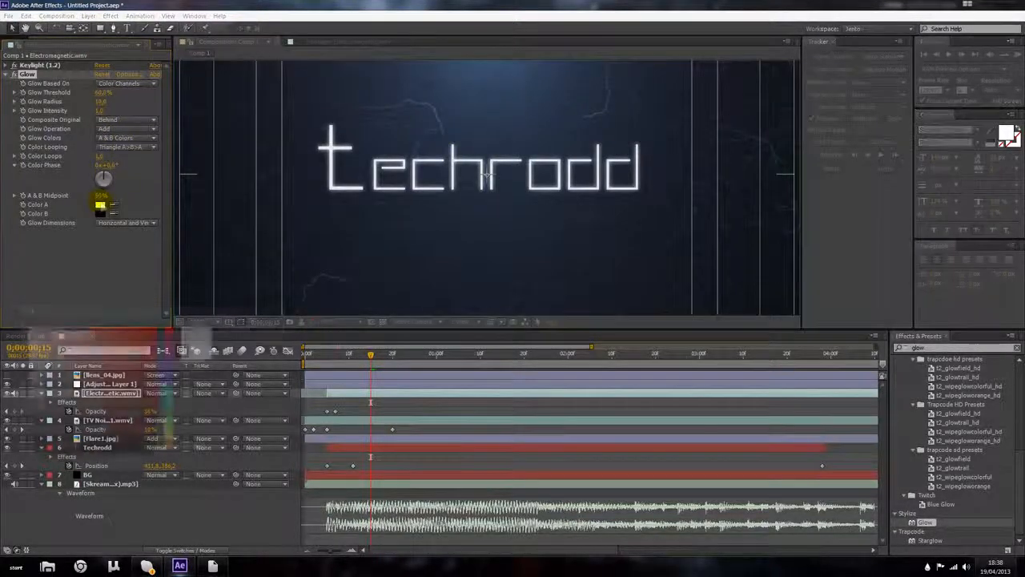
drag(170, 391, 170, 378)
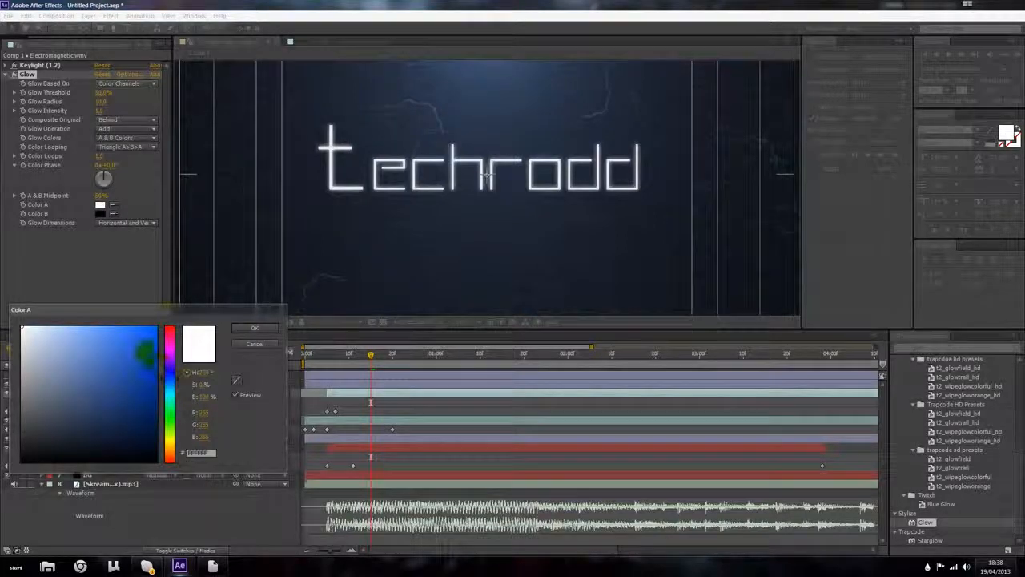
click(157, 328)
click(251, 328)
click(100, 214)
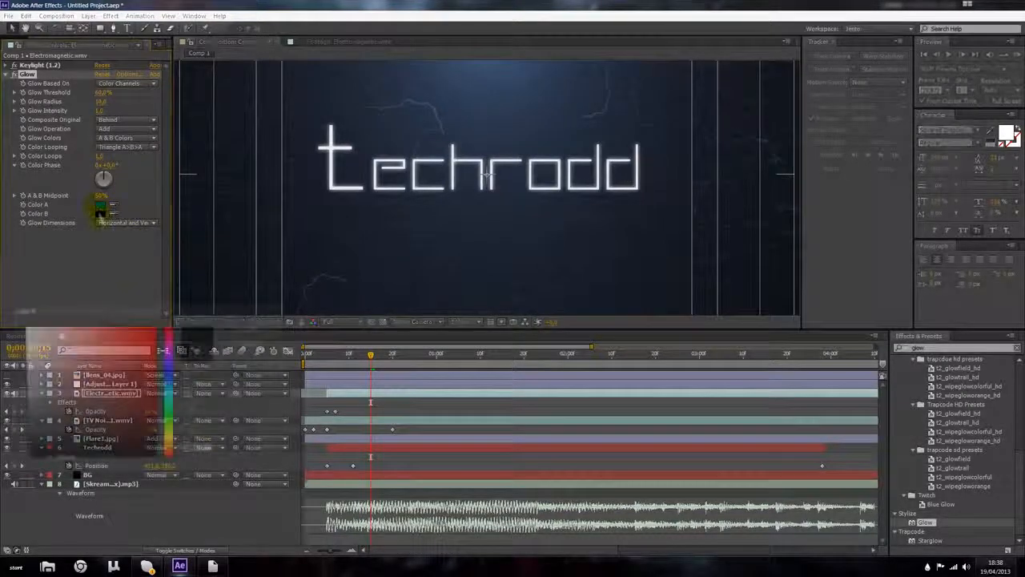
click(78, 329)
click(264, 329)
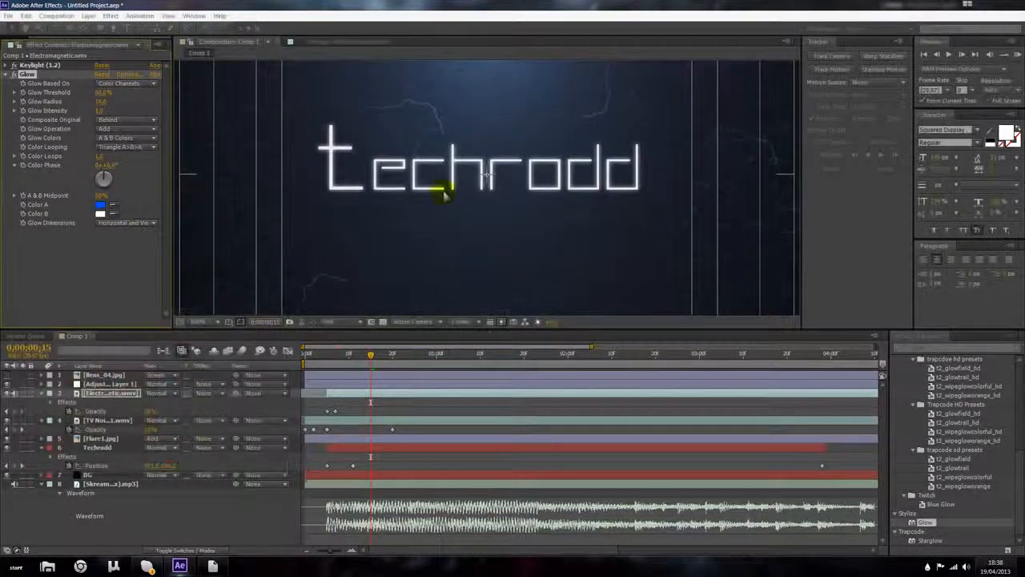
Step: Set the Glow's Color A to white and Color B to light blue
scroll(441, 195, down, 2)
drag(367, 353, 406, 358)
scroll(365, 198, up, 2)
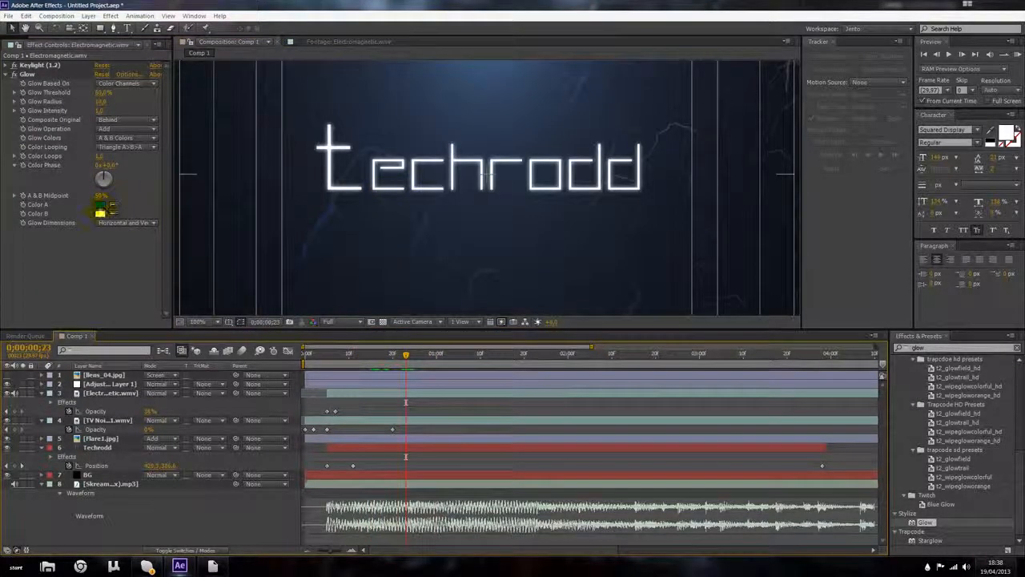
click(100, 205)
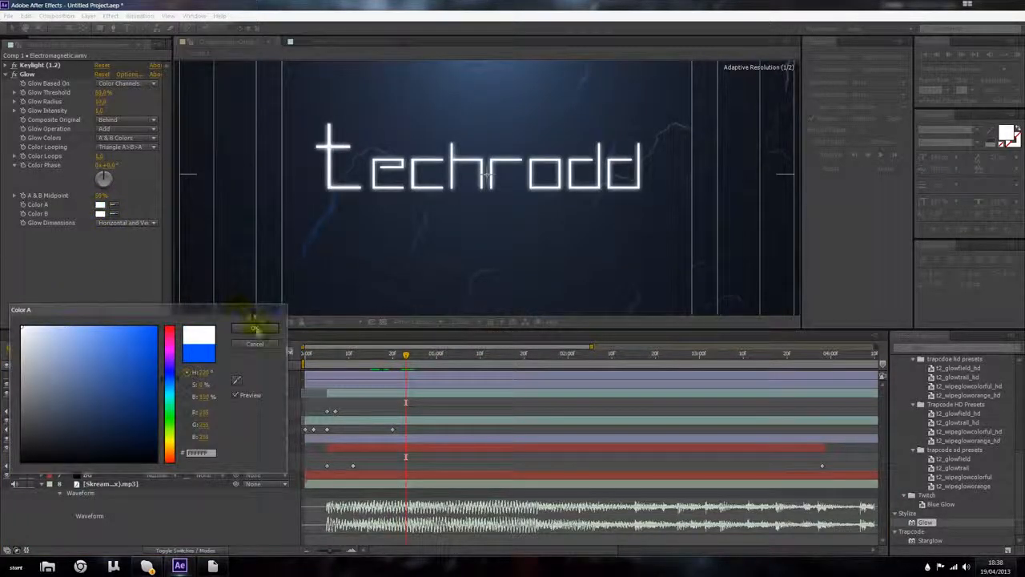
click(254, 328)
click(101, 213)
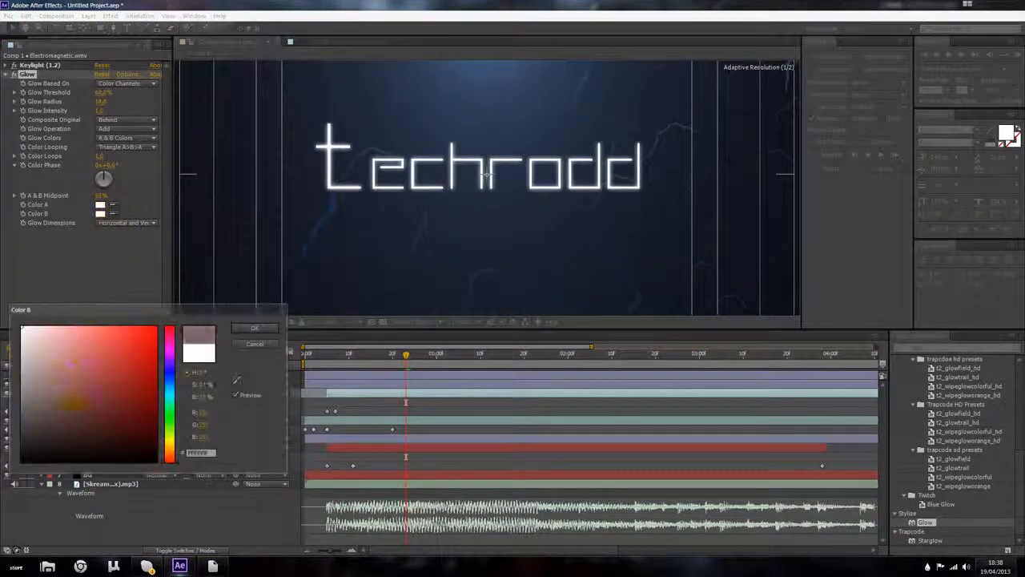
drag(173, 358, 172, 376)
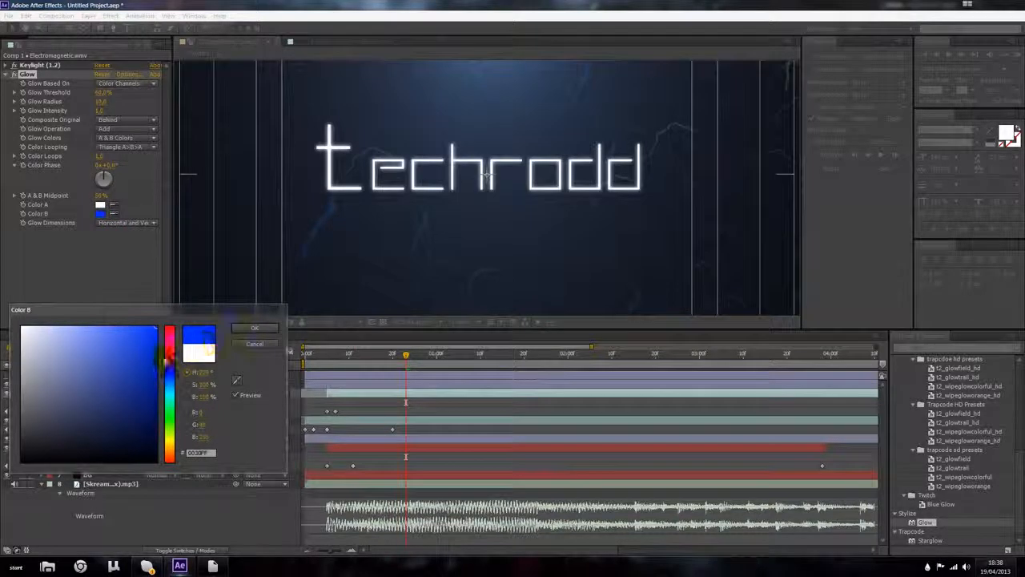
drag(170, 374, 170, 390)
drag(171, 390, 170, 385)
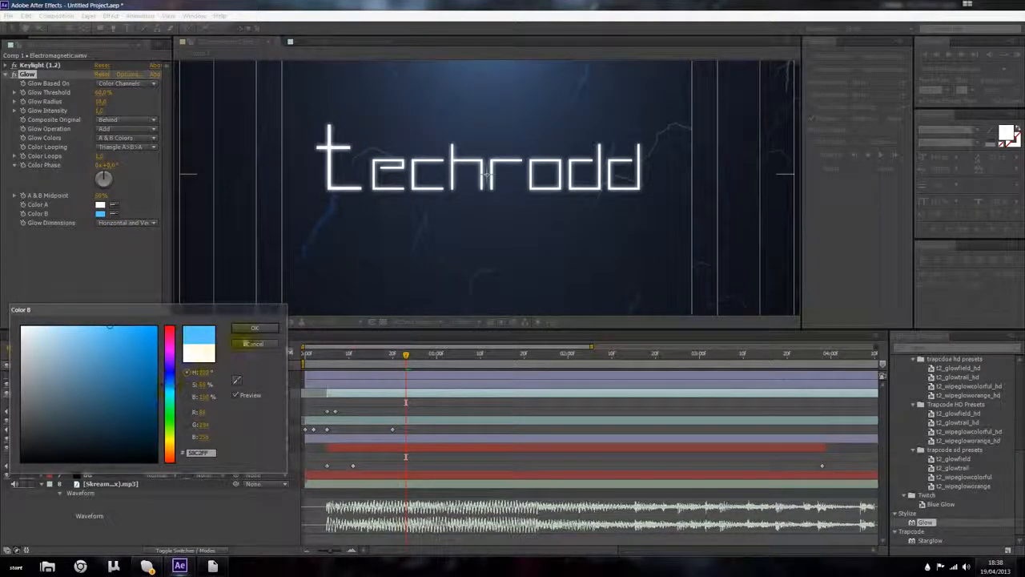
click(251, 331)
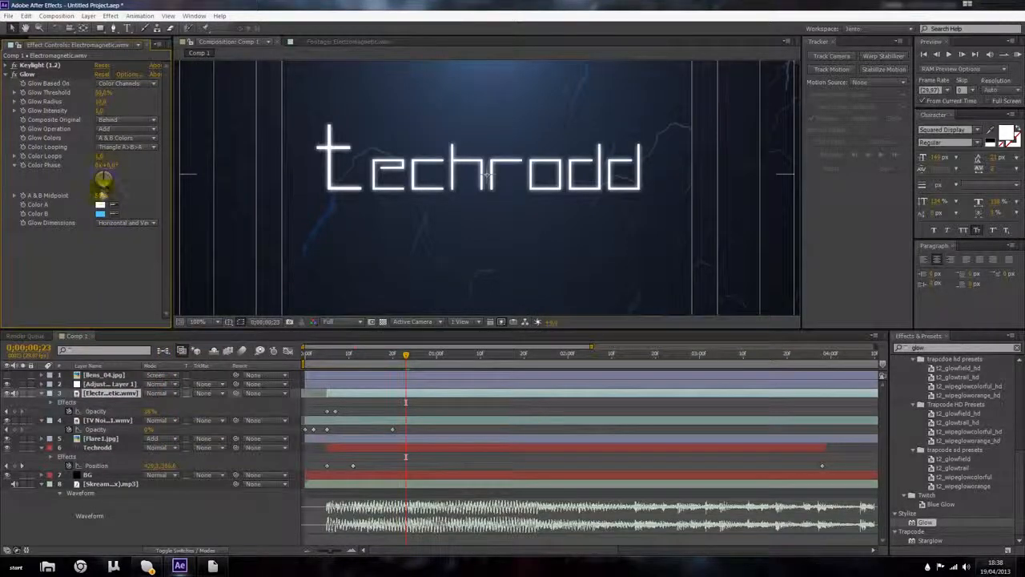
Step: Set the Glow's A & B Midpoint to about 54% and Color Looping to Sawtooth B>A
drag(101, 195, 157, 192)
click(133, 148)
click(75, 156)
drag(99, 156, 117, 157)
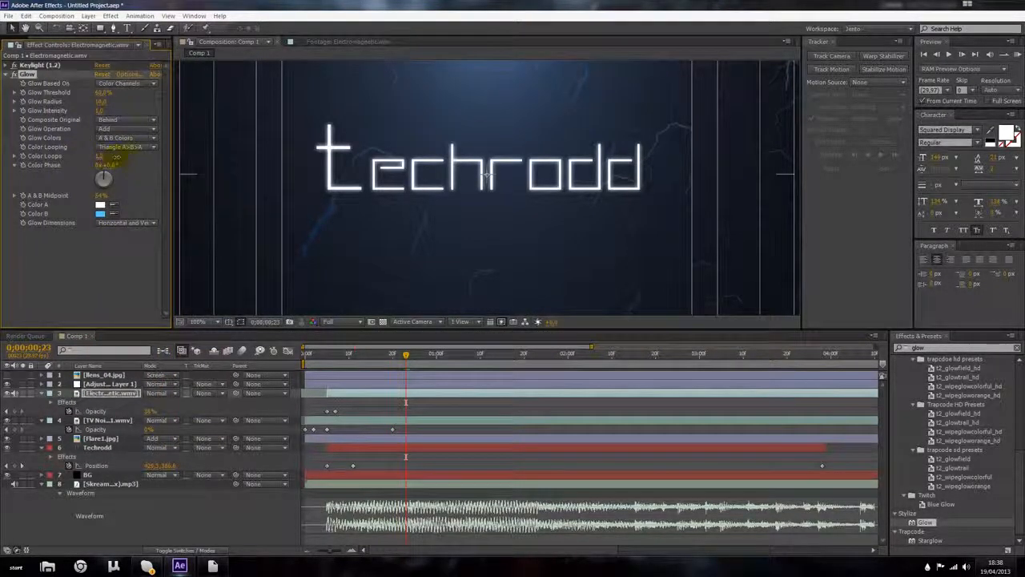
click(125, 147)
click(127, 158)
click(128, 149)
click(130, 170)
Step: Switch the Glow Colors to Original Colors after trying Arbitrary Map, and lower the Glow Threshold
click(132, 139)
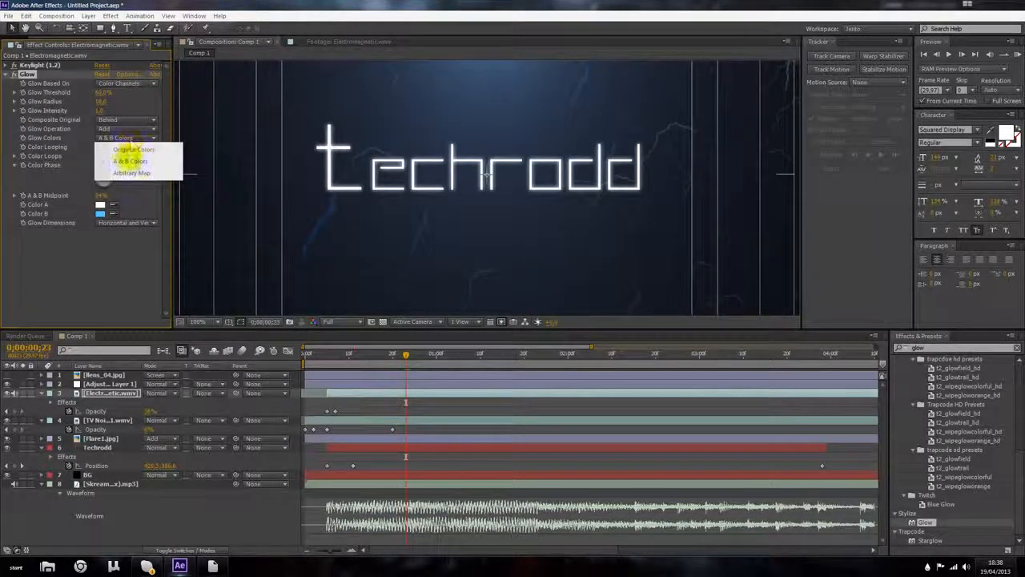
click(132, 172)
click(130, 139)
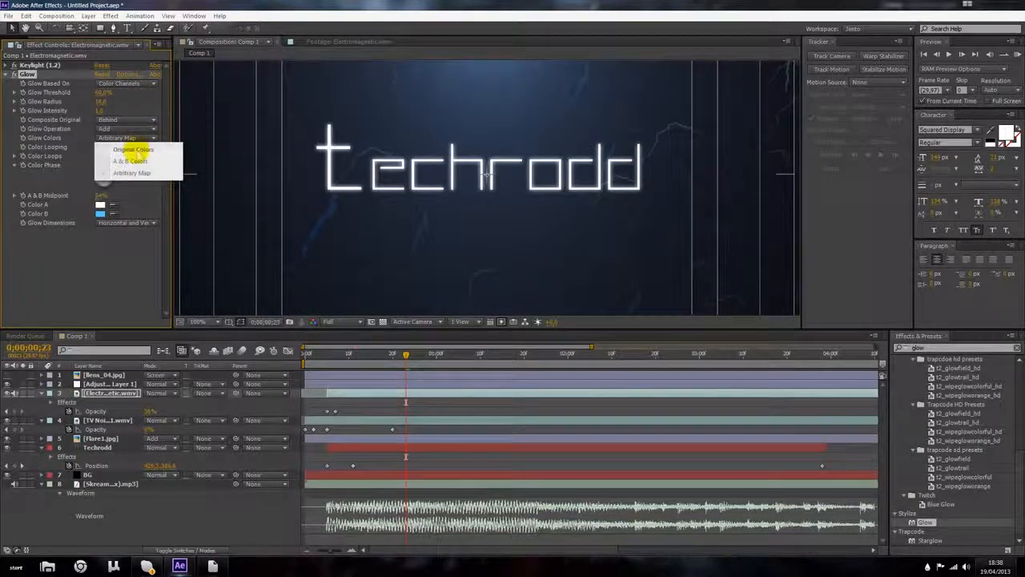
click(133, 150)
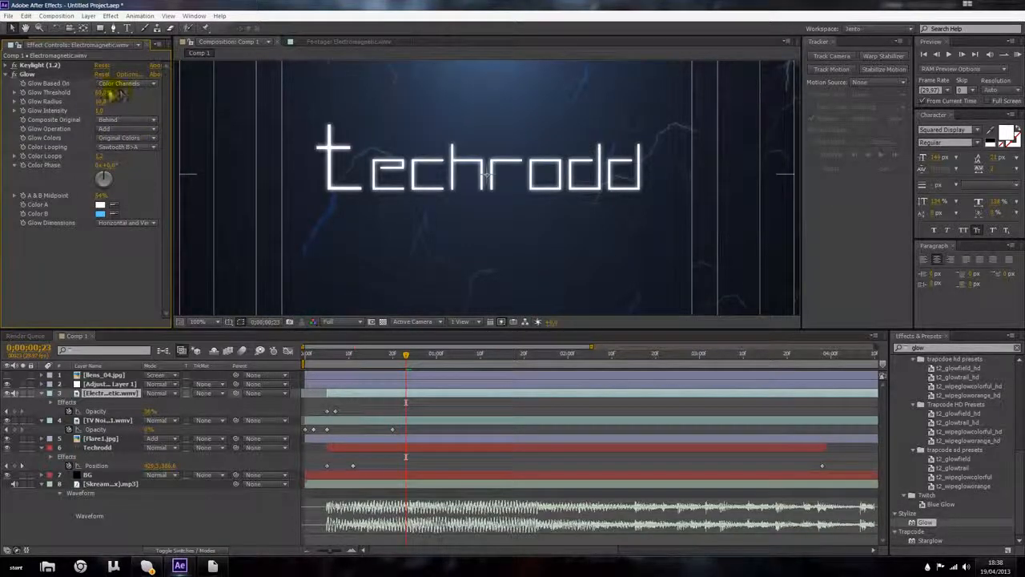
drag(112, 94, 140, 94)
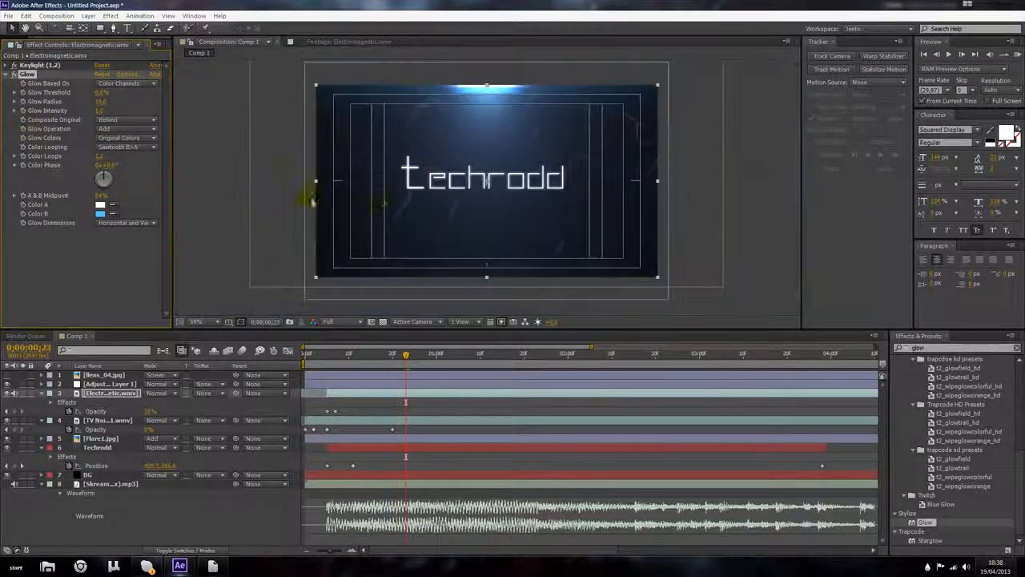
Step: Raise the electromagnetic layer's Glow Threshold to about 47.5% and adjust its Glow Radius
drag(108, 94, 163, 99)
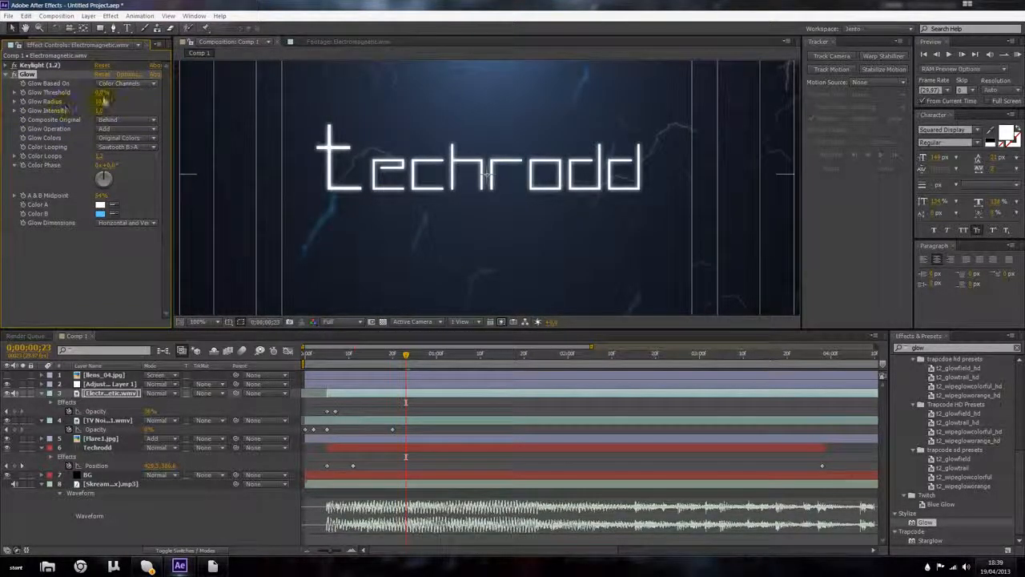
drag(54, 102, 110, 102)
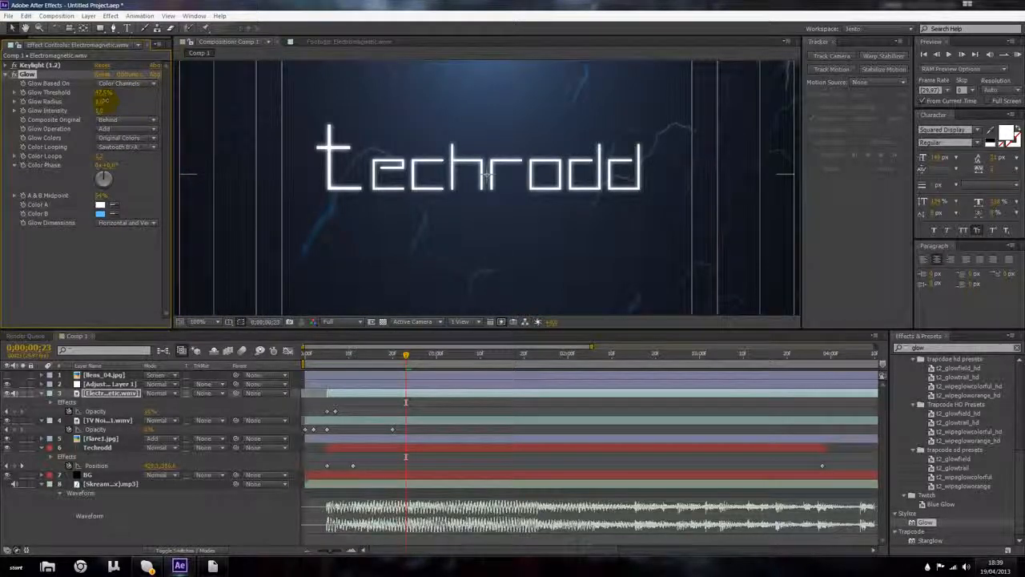
key(comma)
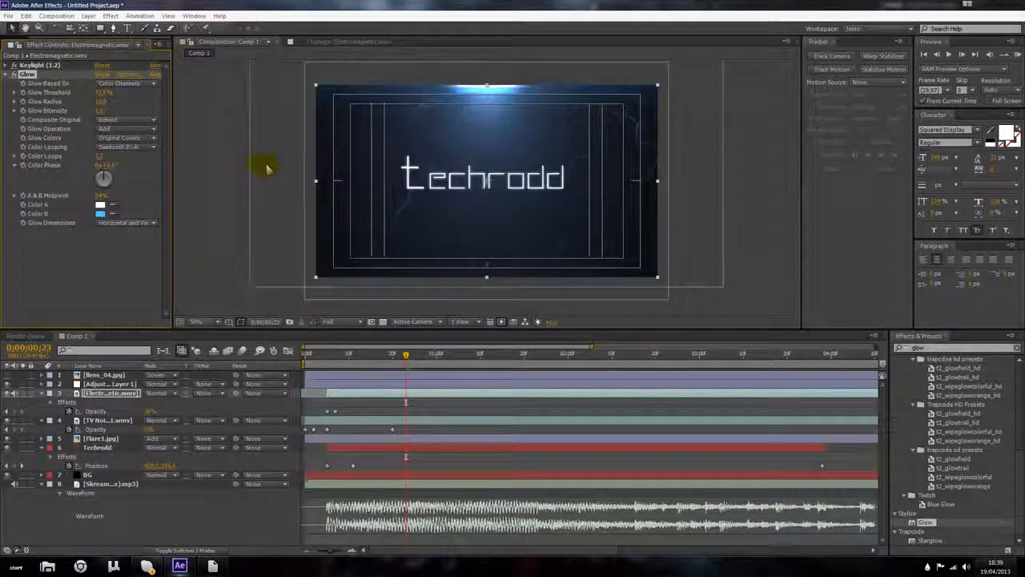
Step: Apply a Gaussian Blur effect to the electromagnetic footage layer
click(103, 396)
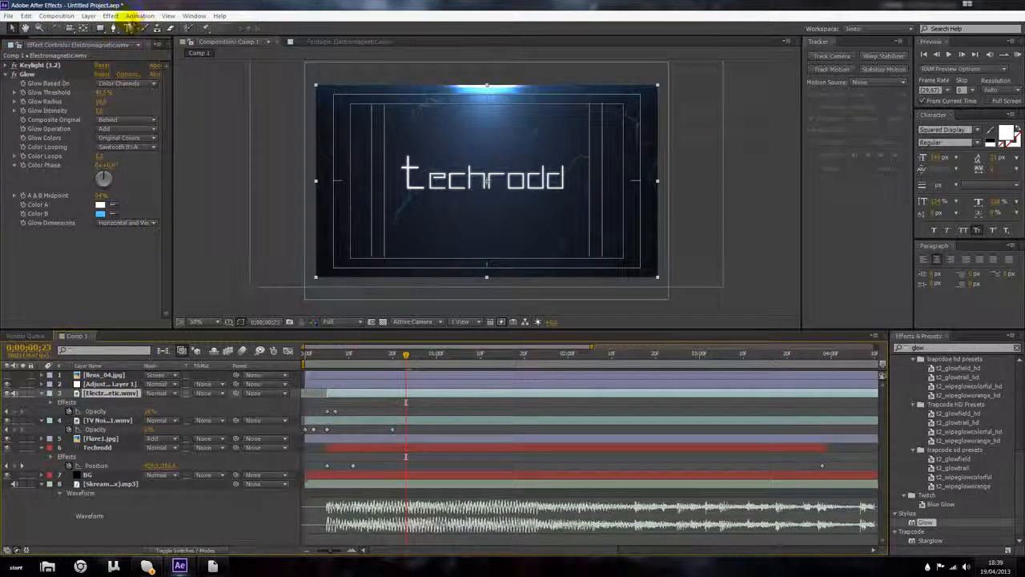
click(111, 16)
mouse_move(194, 90)
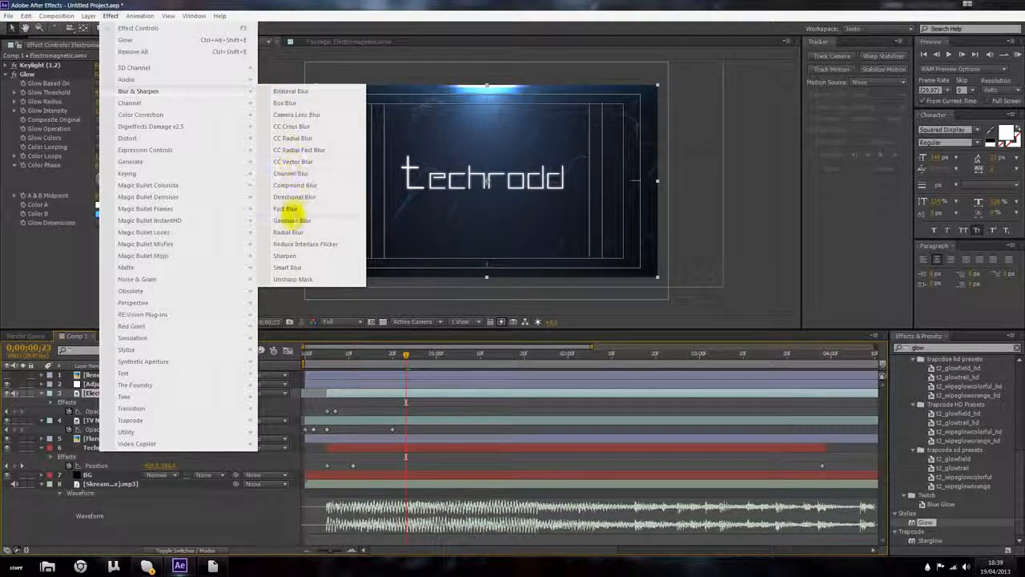
click(290, 220)
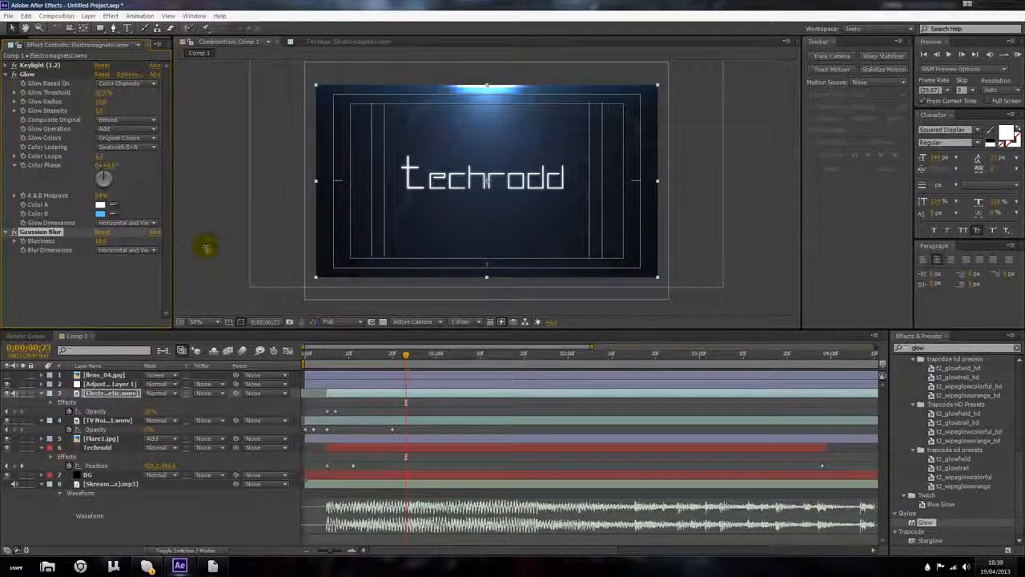
Step: Duplicate the electromagnetic layer and shift the duplicate's opacity keyframes slightly later in time
click(106, 392)
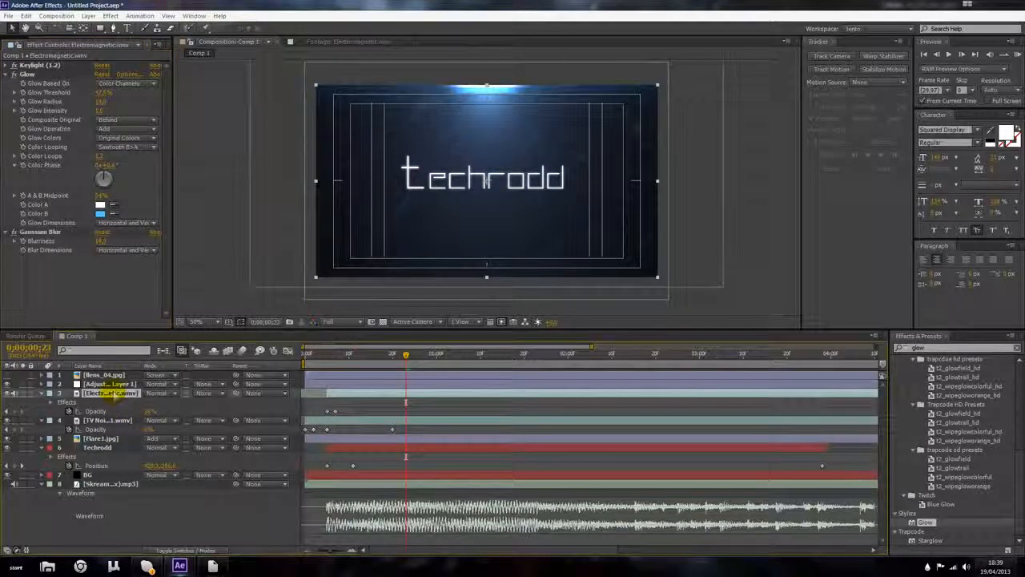
key(ctrl+d)
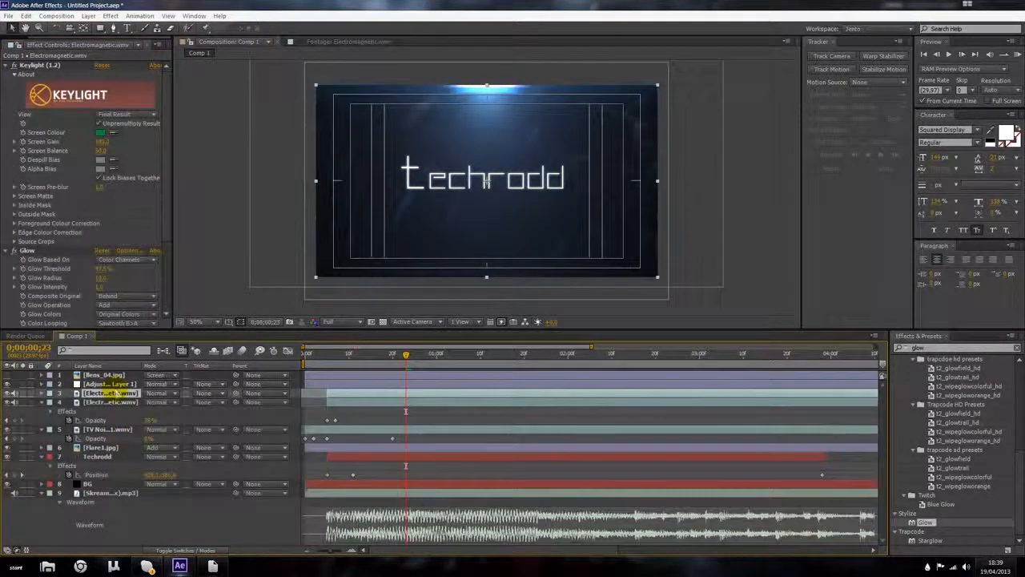
scroll(48, 201, down, 5)
scroll(34, 187, down, 1)
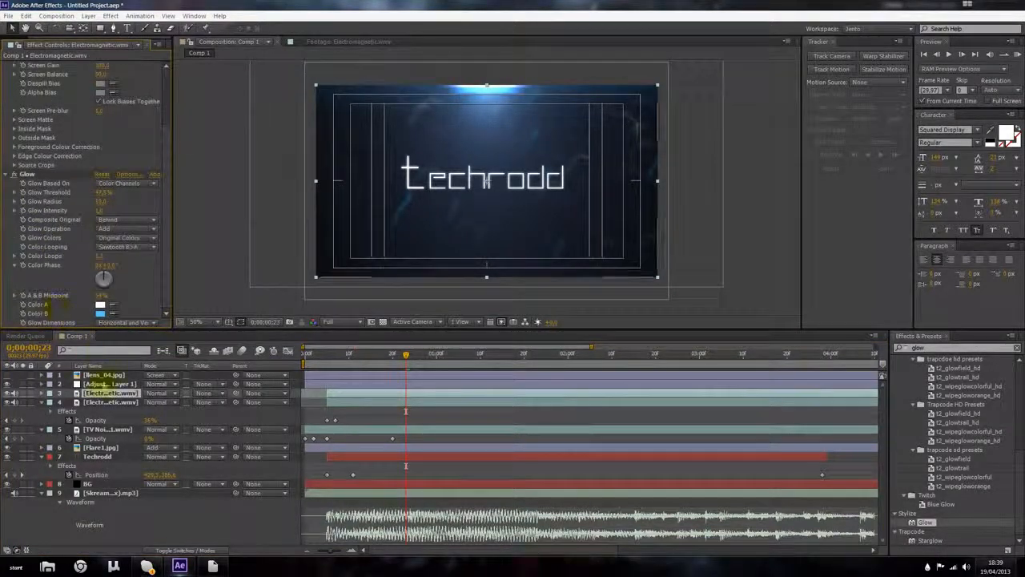
click(422, 390)
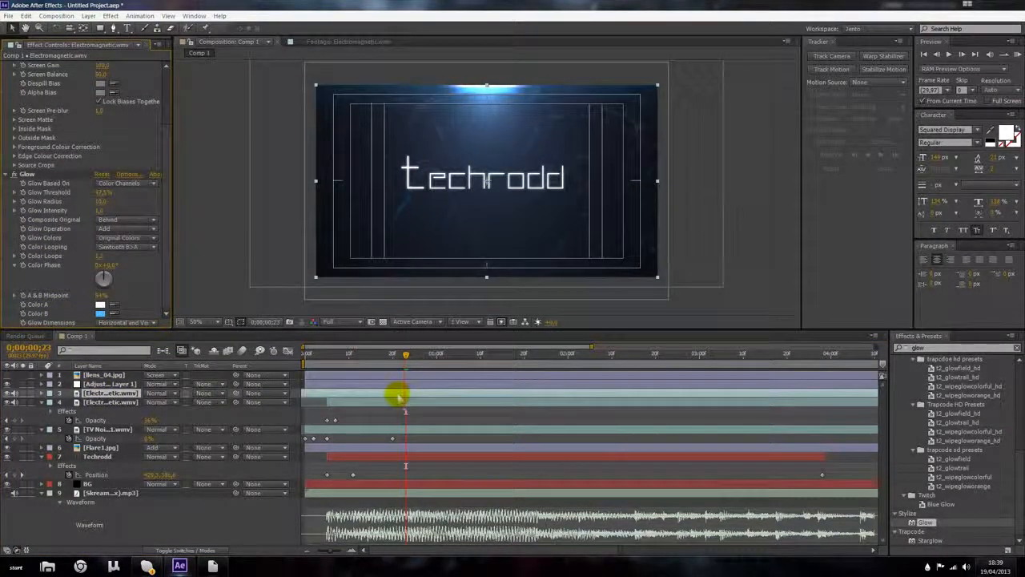
key(t)
mouse_move(311, 400)
mouse_down()
mouse_move(469, 409)
mouse_move(312, 404)
mouse_move(736, 396)
mouse_move(331, 402)
mouse_up()
drag(328, 358, 410, 358)
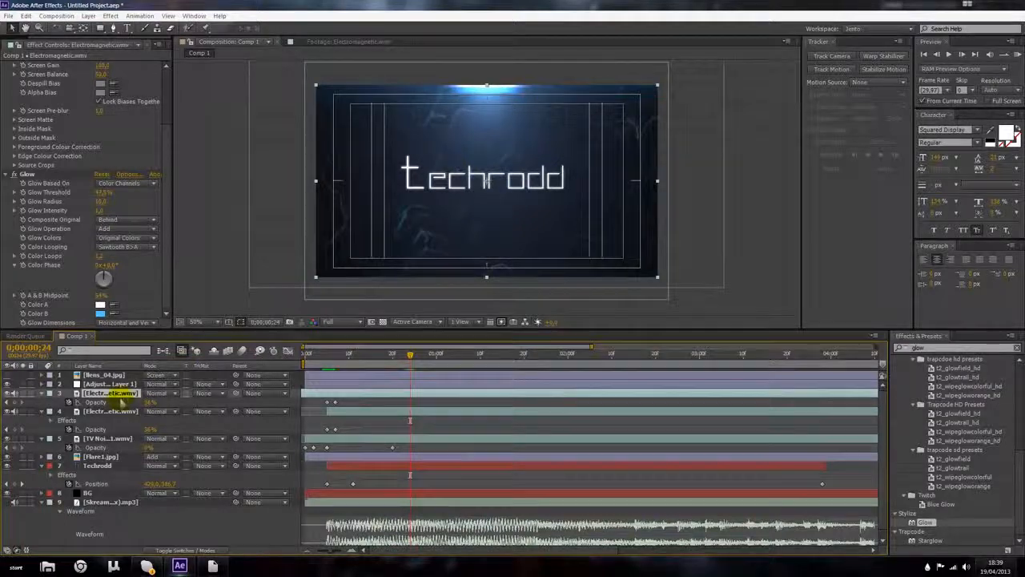
Step: Apply another Gaussian Blur to the electromagnetic layer and increase its Blurriness slightly
click(110, 16)
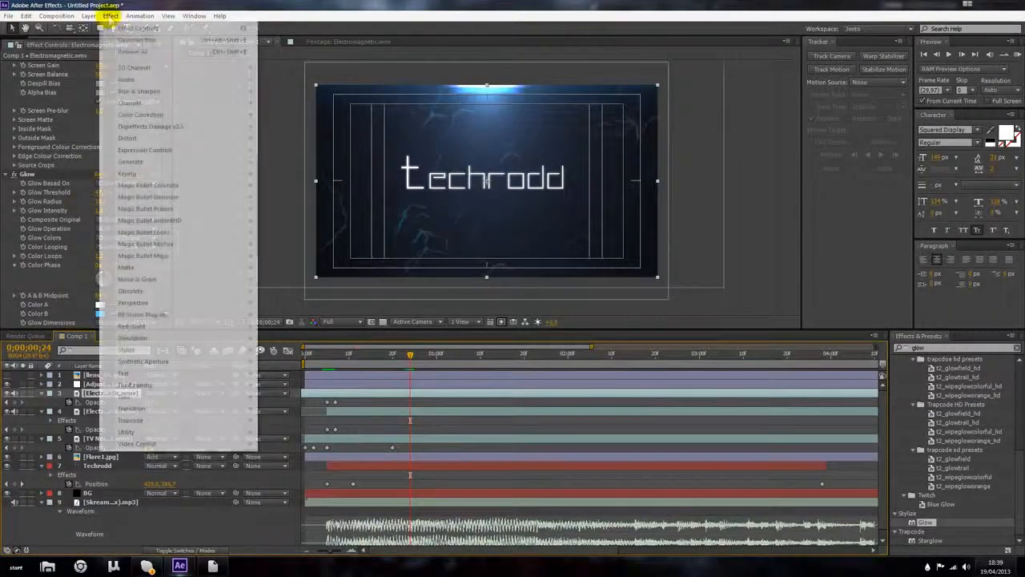
mouse_move(138, 91)
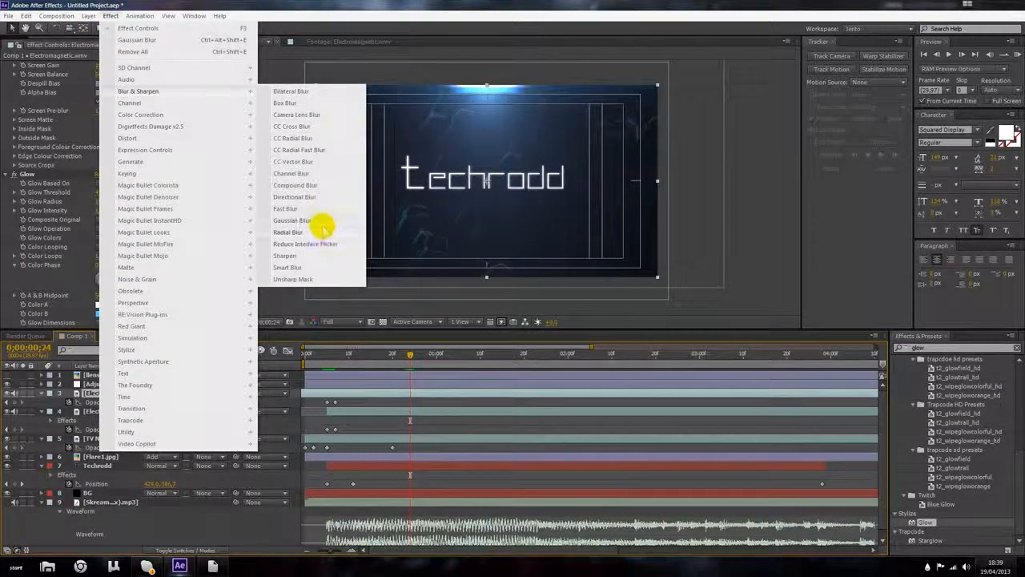
click(324, 221)
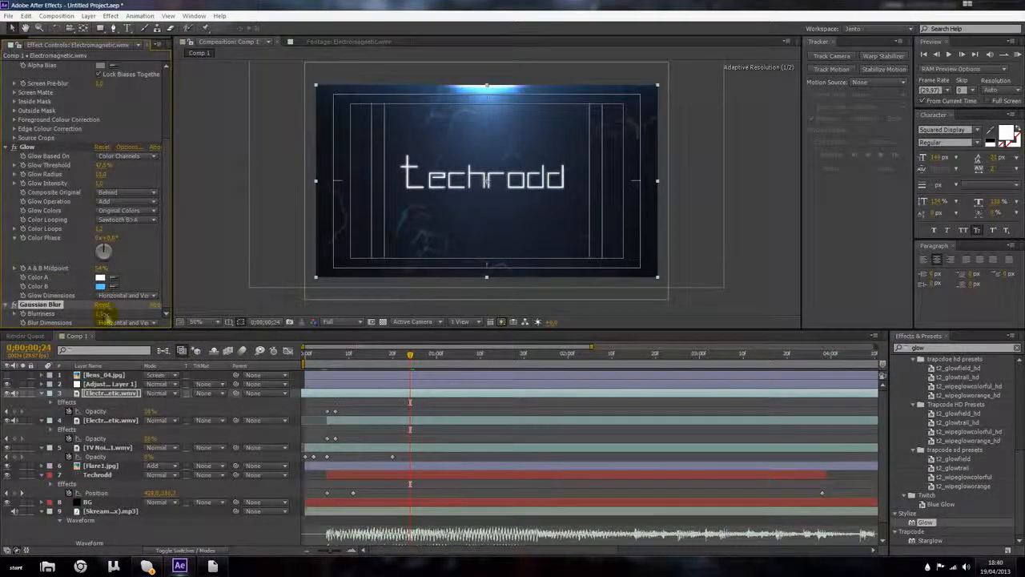
key(period)
drag(101, 314, 104, 314)
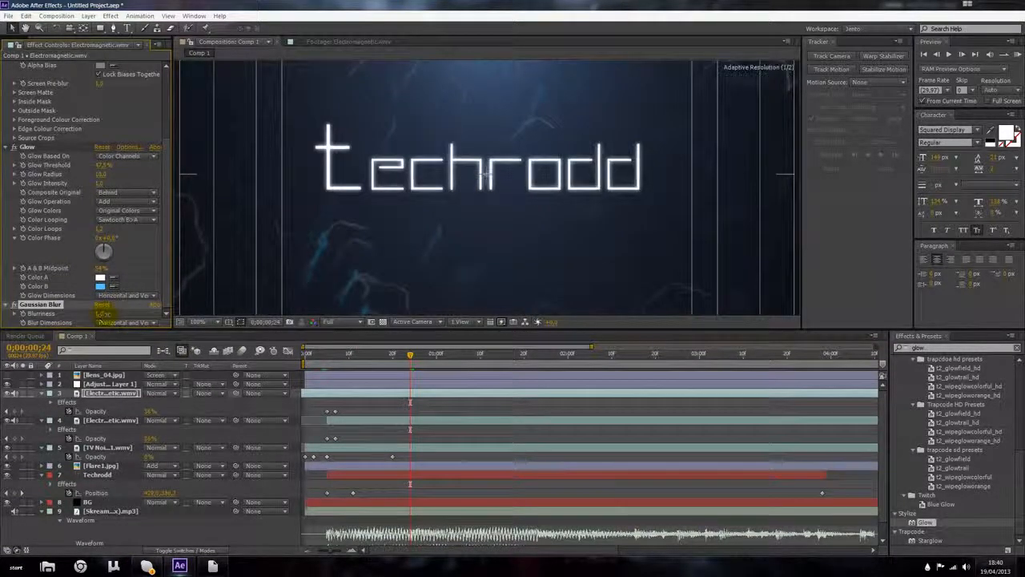
key(comma)
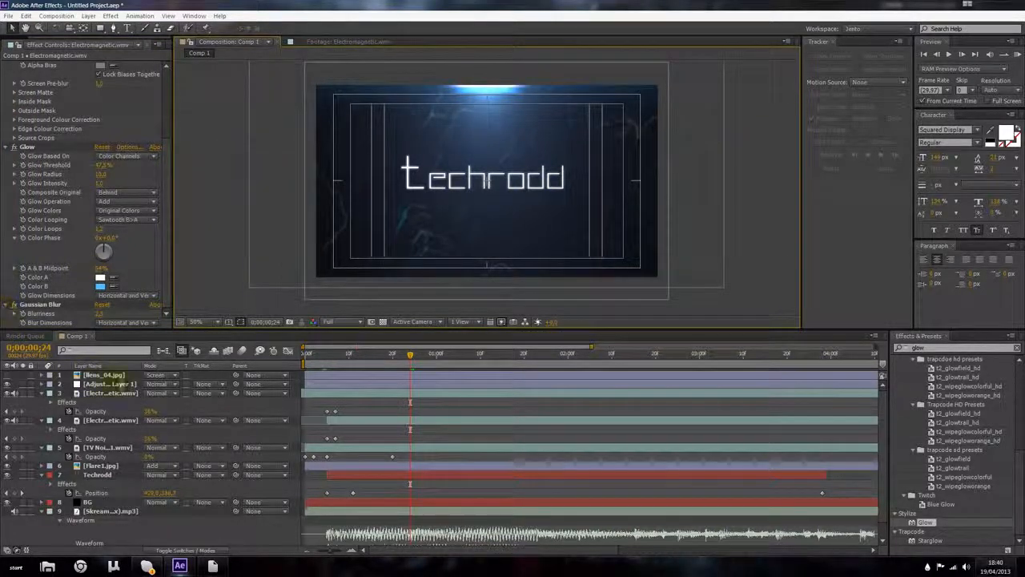
Step: Delete the TV Noise layer from the composition
drag(308, 357, 360, 365)
click(328, 445)
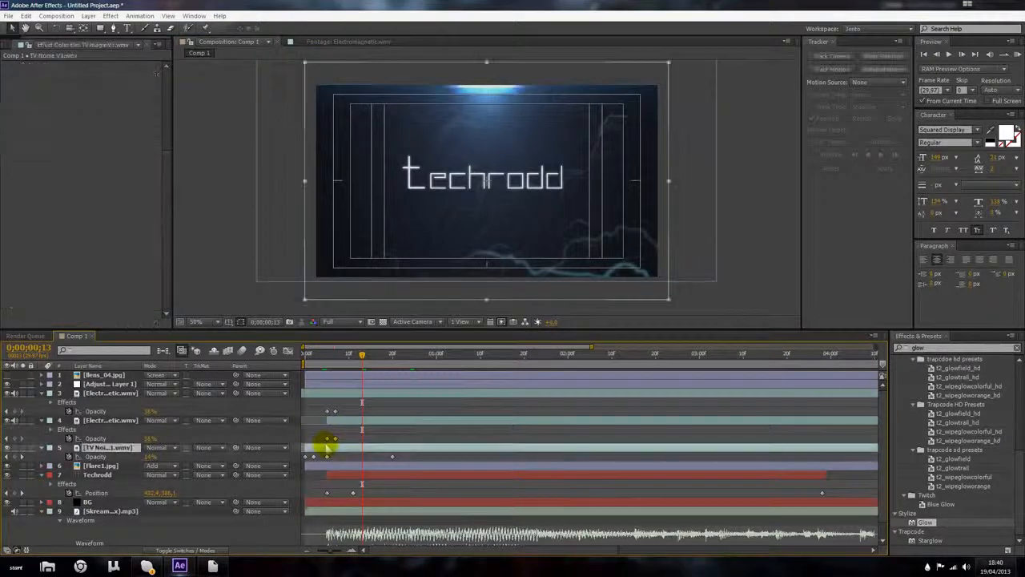
key(Delete)
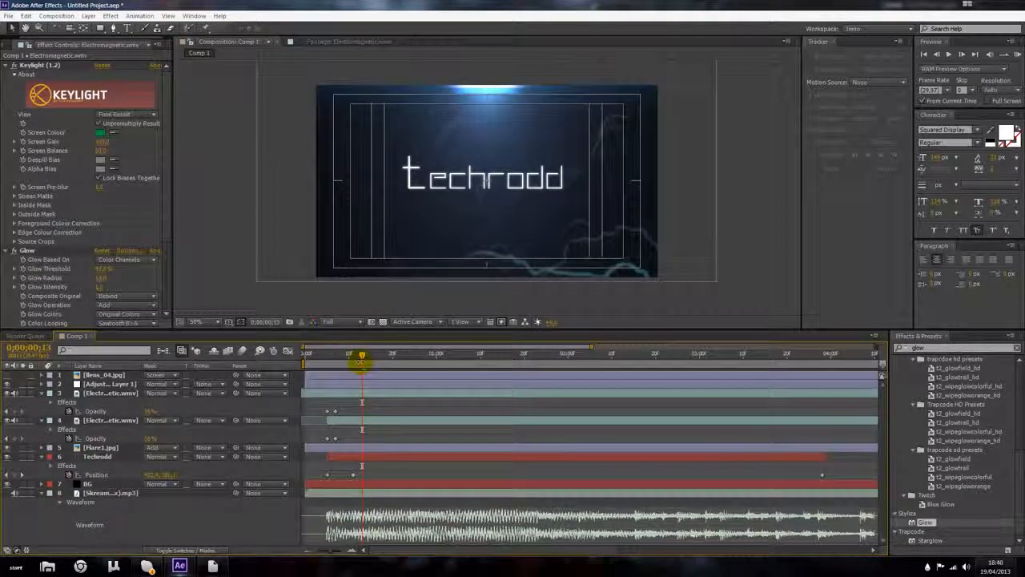
drag(348, 361, 304, 357)
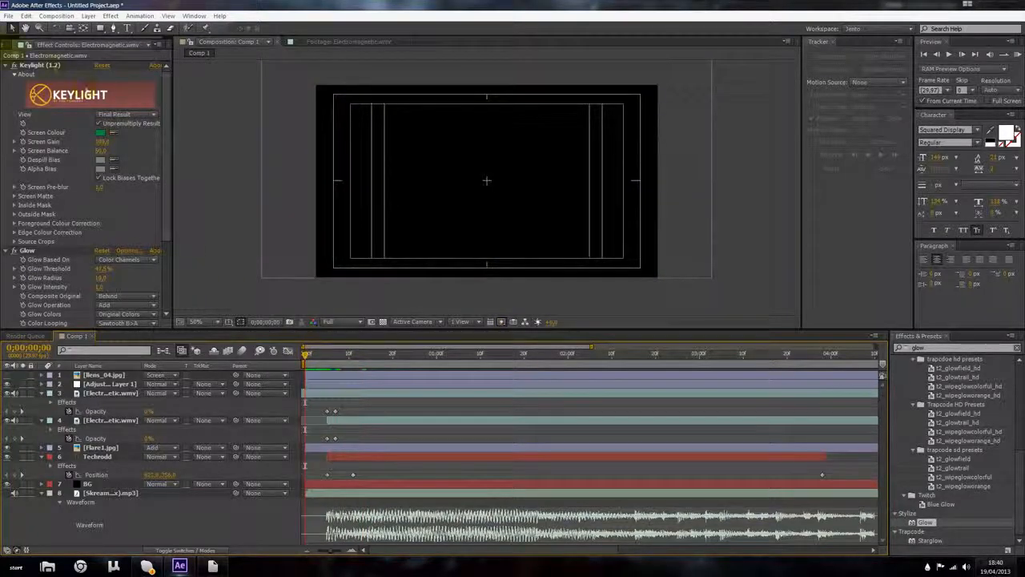
click(12, 44)
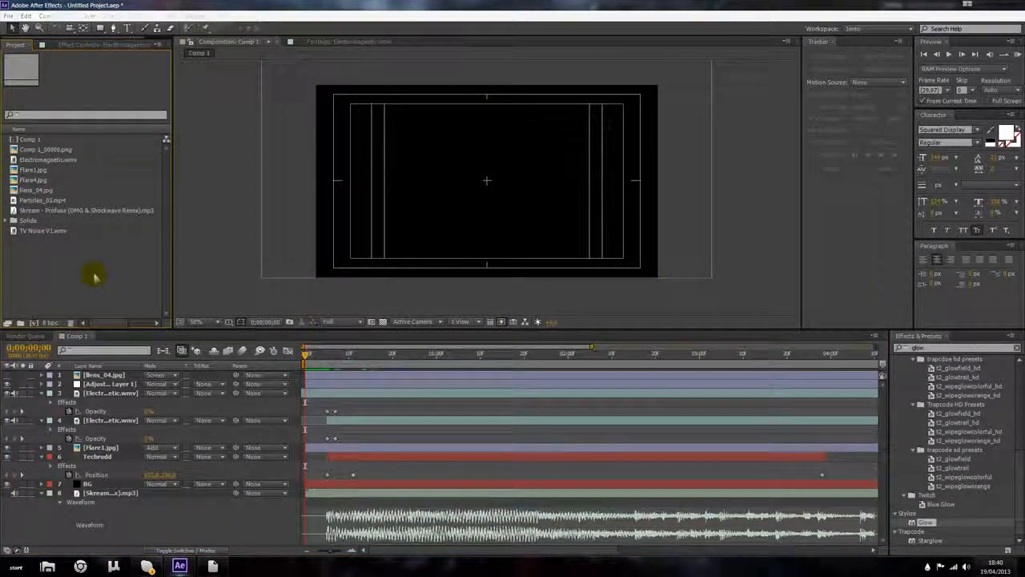
double_click(94, 277)
double_click(144, 159)
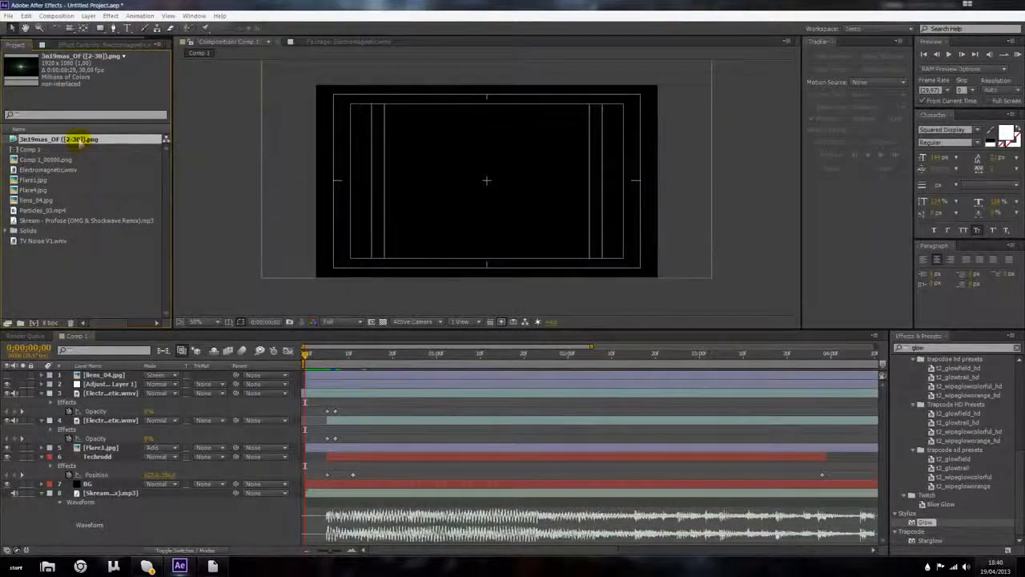
key(Delete)
Step: Import the lens flare image 3n19mas_OF (15) and add it to the composition above the electromagnetic layer
double_click(137, 247)
click(142, 158)
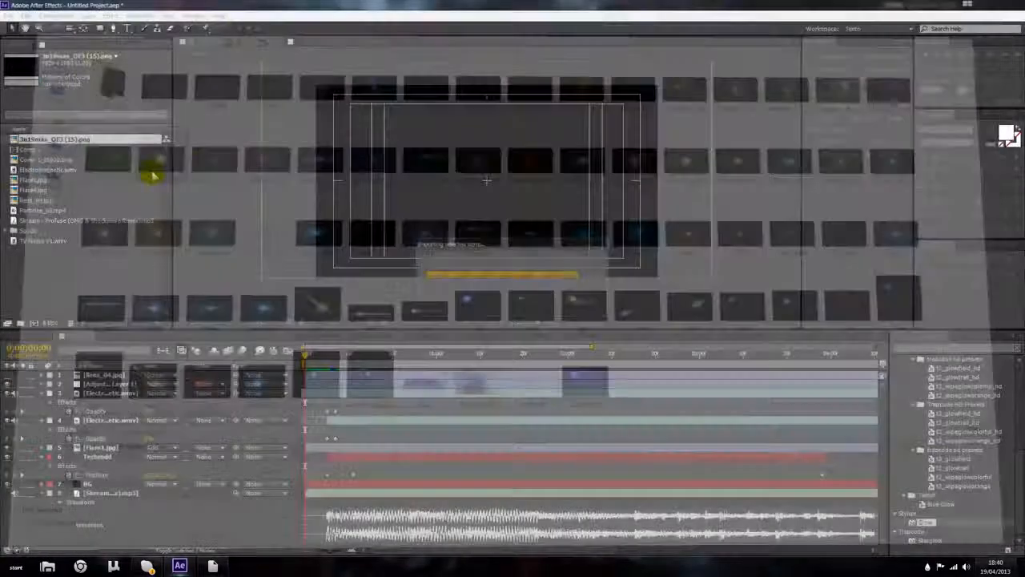
double_click(149, 166)
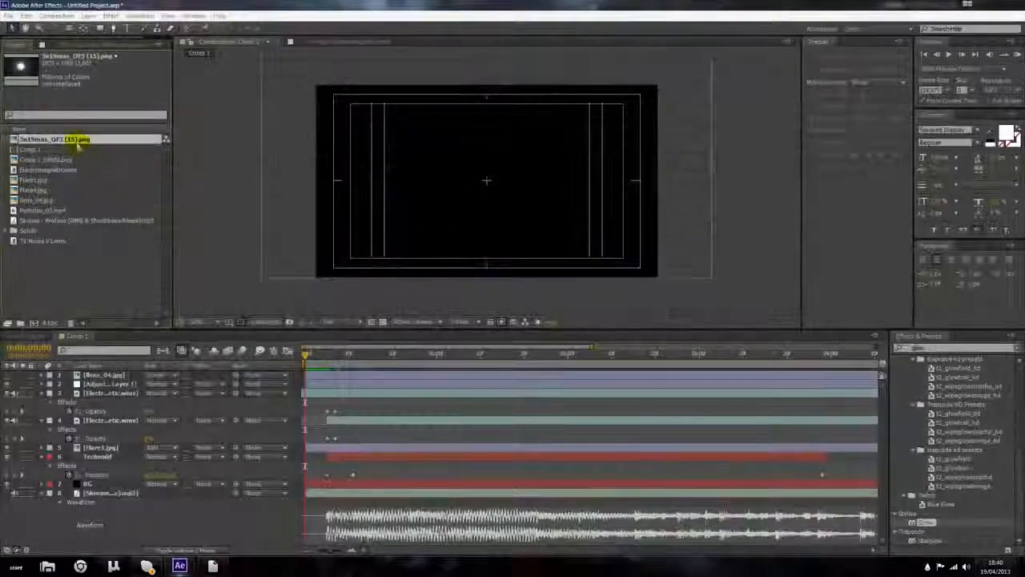
drag(76, 138, 137, 420)
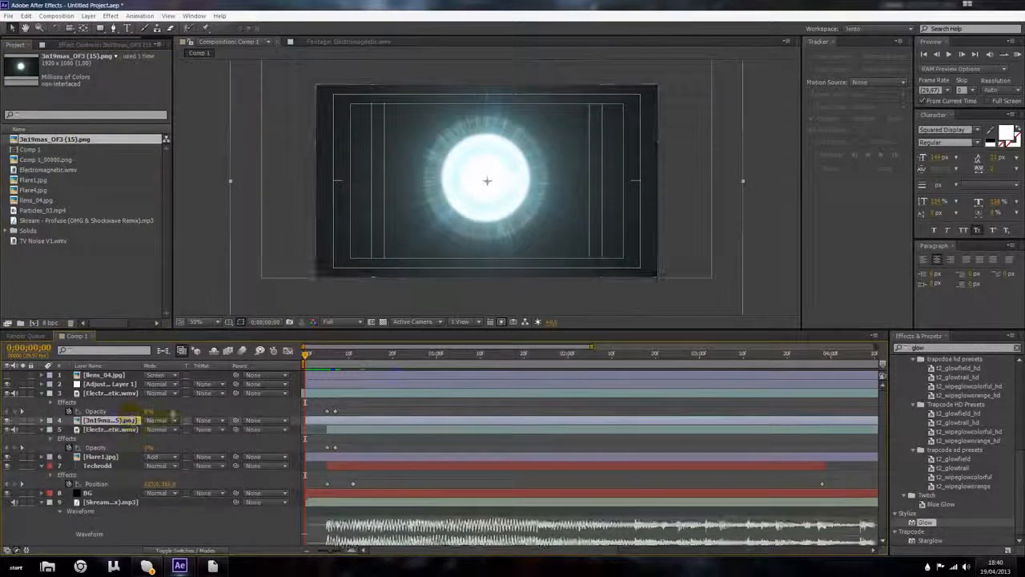
Step: Scale the flare layer down to about 72% and set a Scale keyframe at the start
key(s)
drag(160, 429, 50, 429)
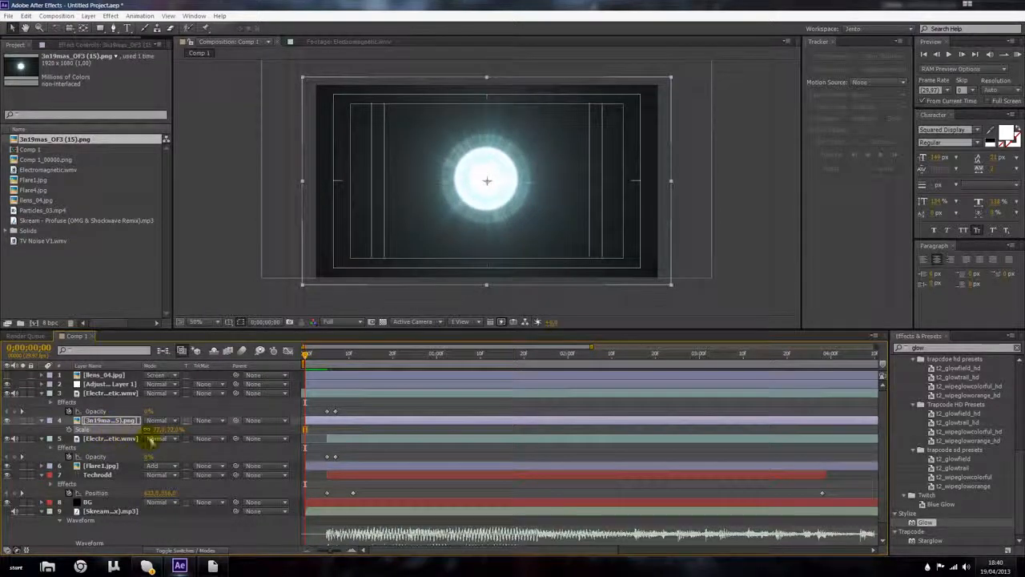
click(69, 428)
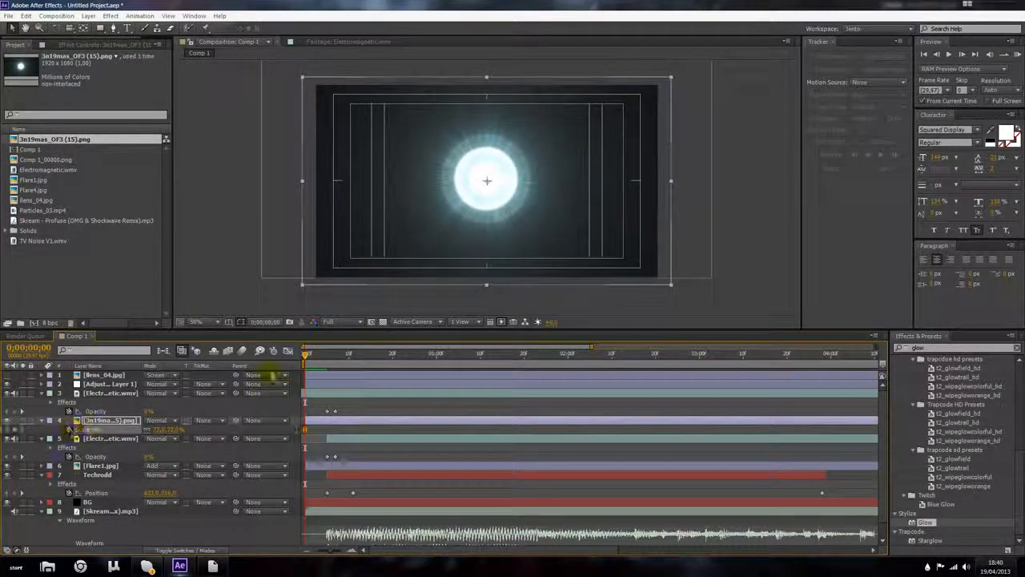
Step: Keyframe the flare's Scale a few frames later so it grows to fill the whole frame
drag(304, 355, 334, 362)
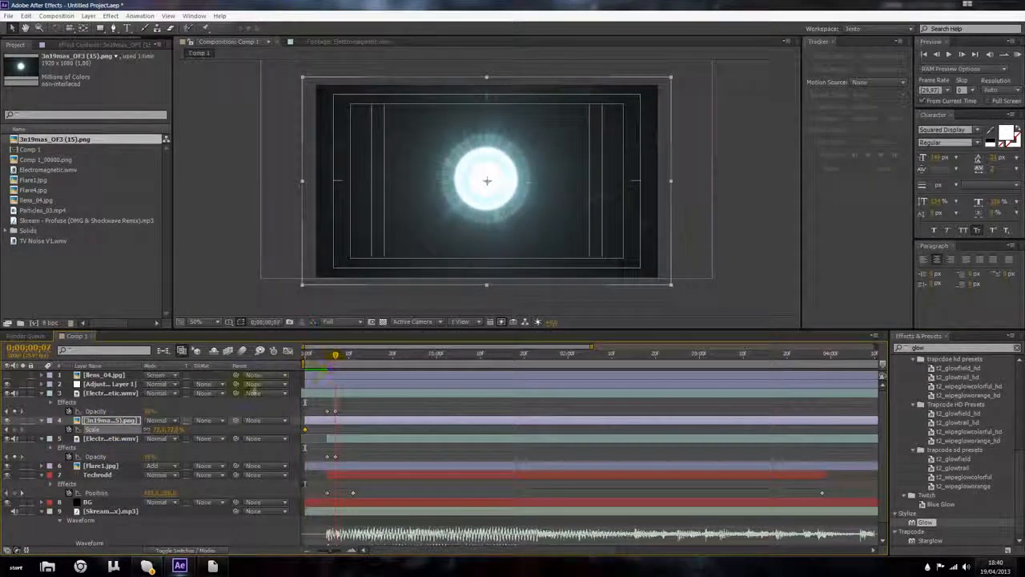
drag(165, 428, 410, 422)
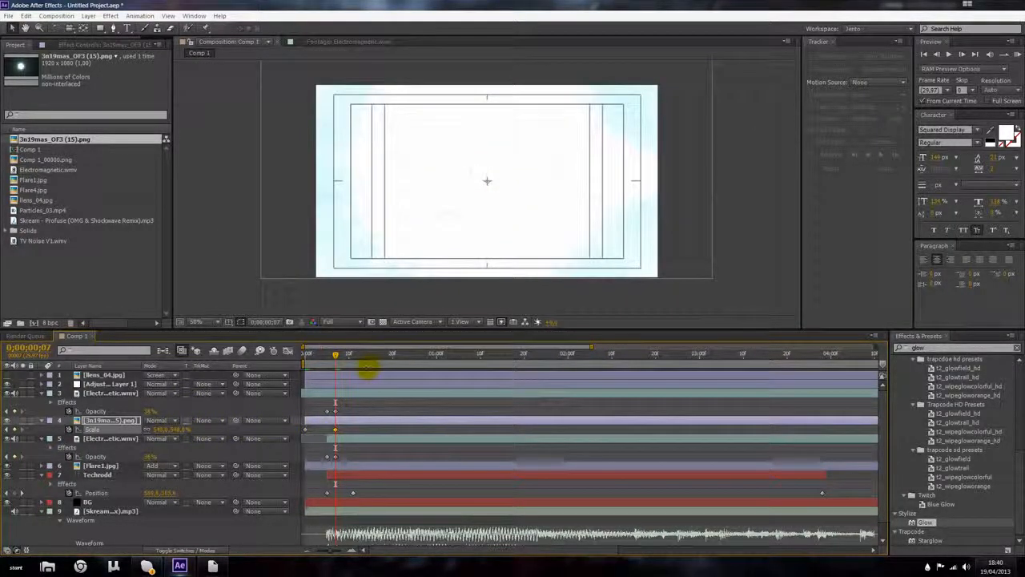
click(163, 430)
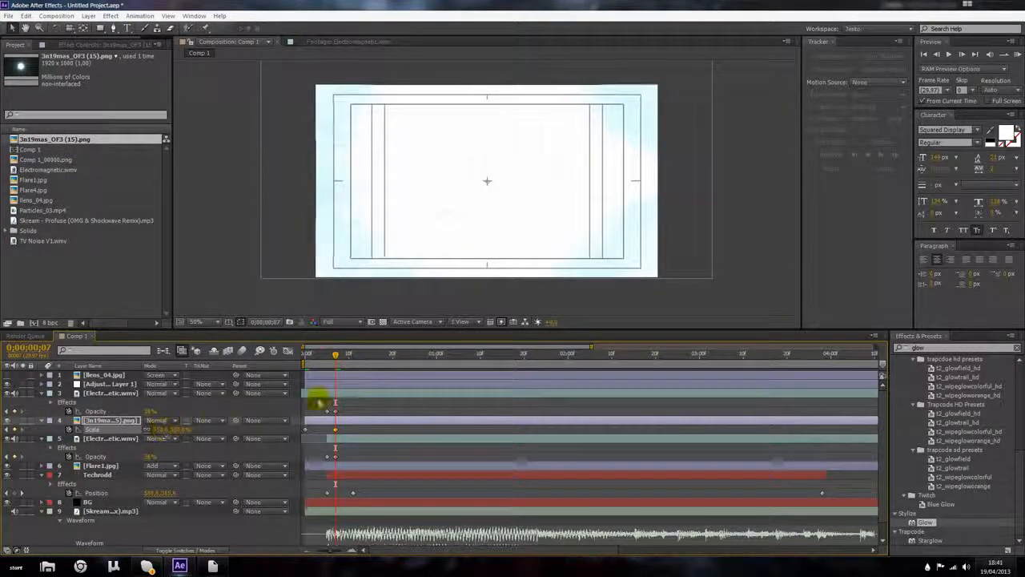
drag(338, 355, 305, 357)
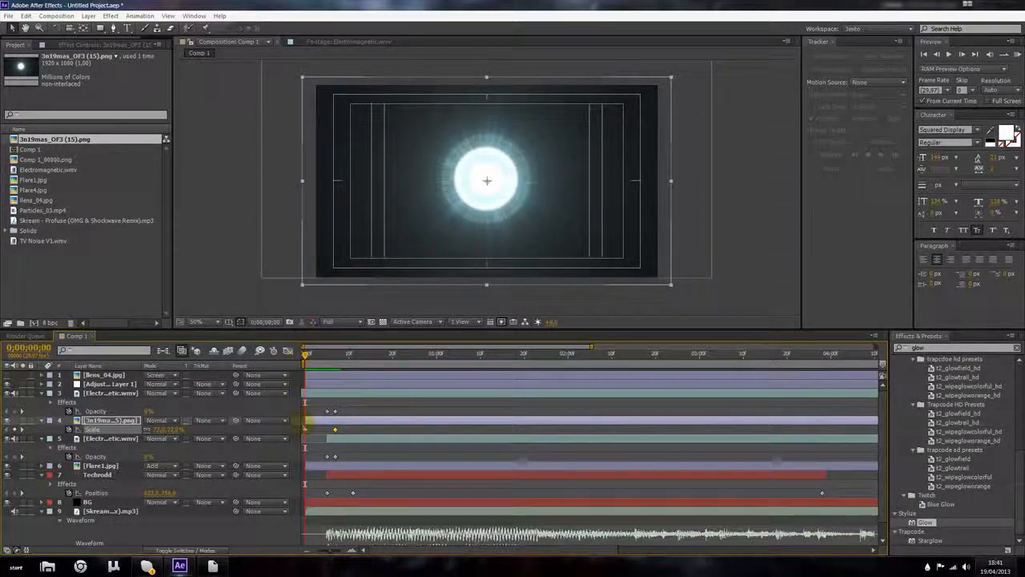
Step: Apply a Gaussian Blur effect to the flare layer
click(110, 16)
mouse_move(137, 80)
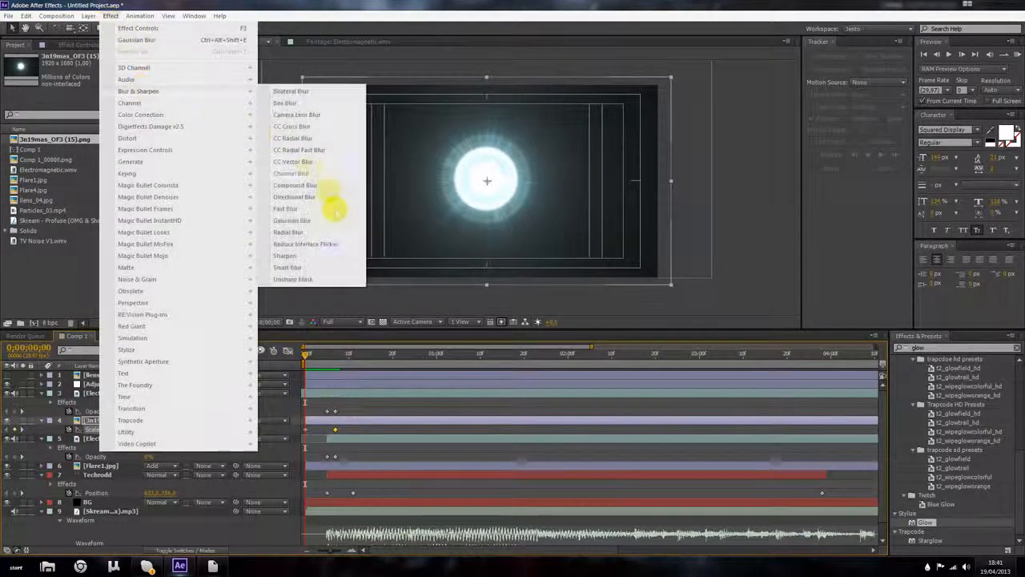
click(319, 221)
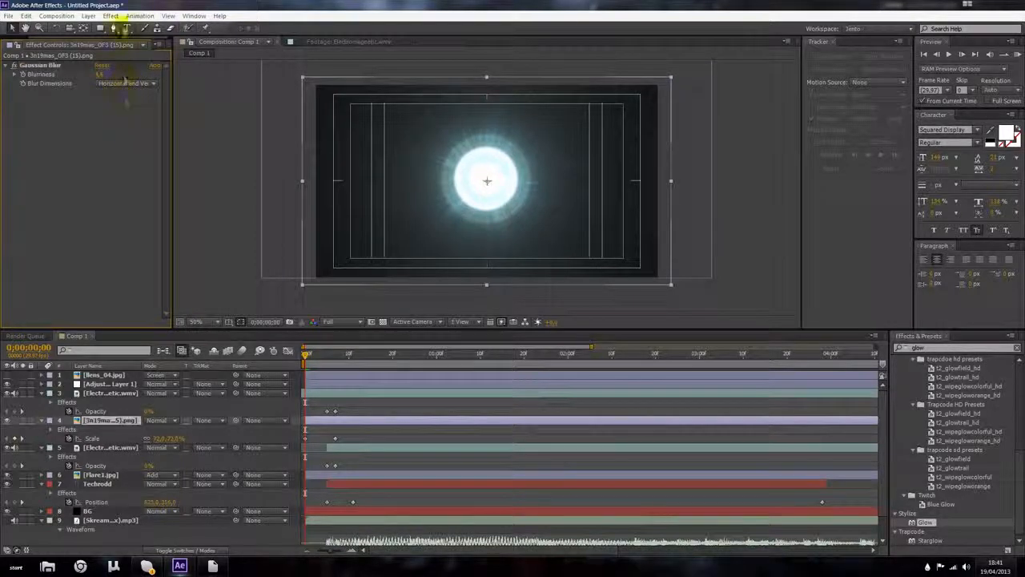
Step: Apply Glow to the flare layer and raise its Glow Threshold
click(111, 16)
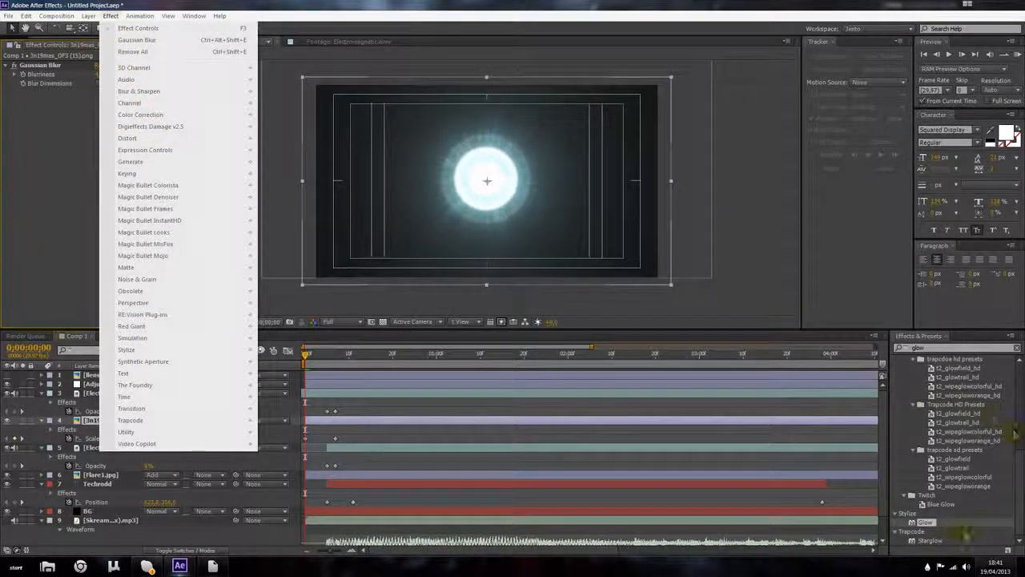
double_click(925, 522)
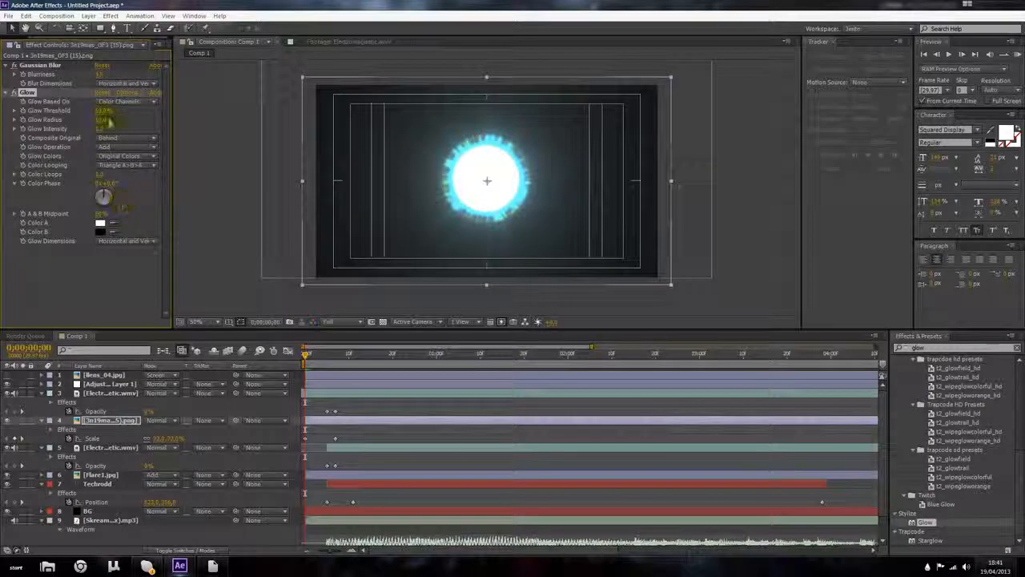
drag(104, 112, 206, 116)
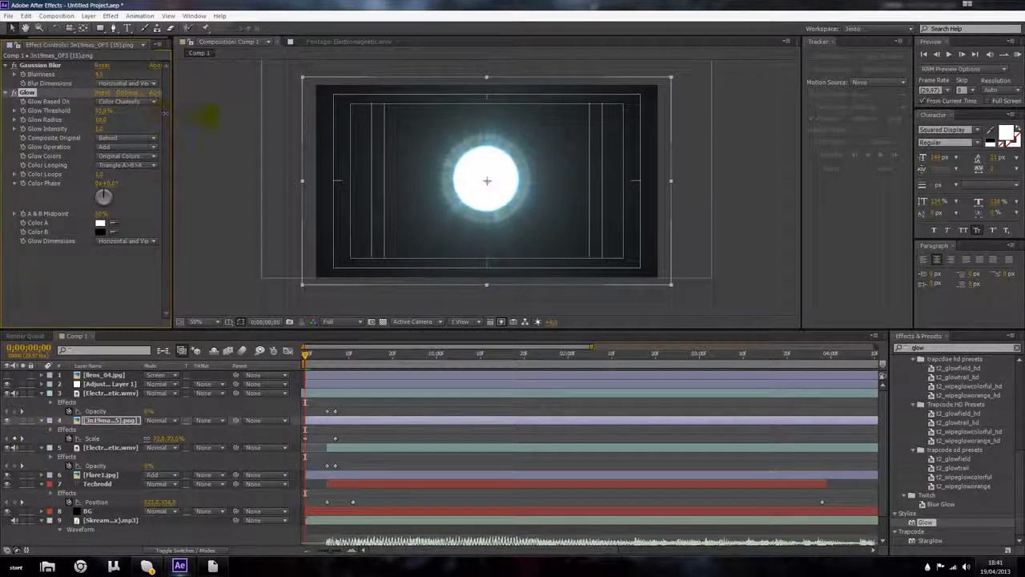
Step: Replace the flare layer's Glow effect with a CC Lens distortion and adjust its Convergence
drag(273, 121, 327, 135)
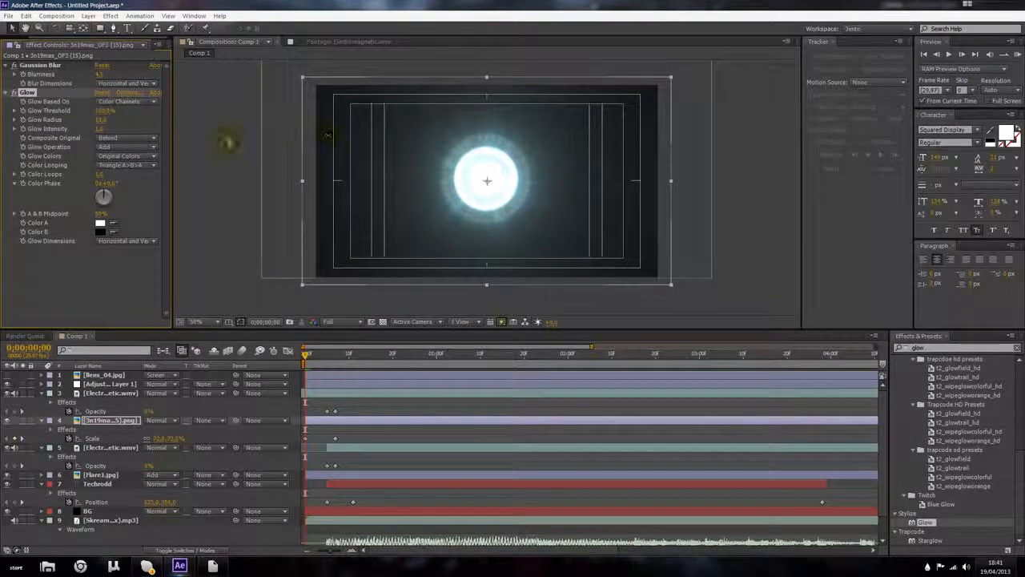
key(Delete)
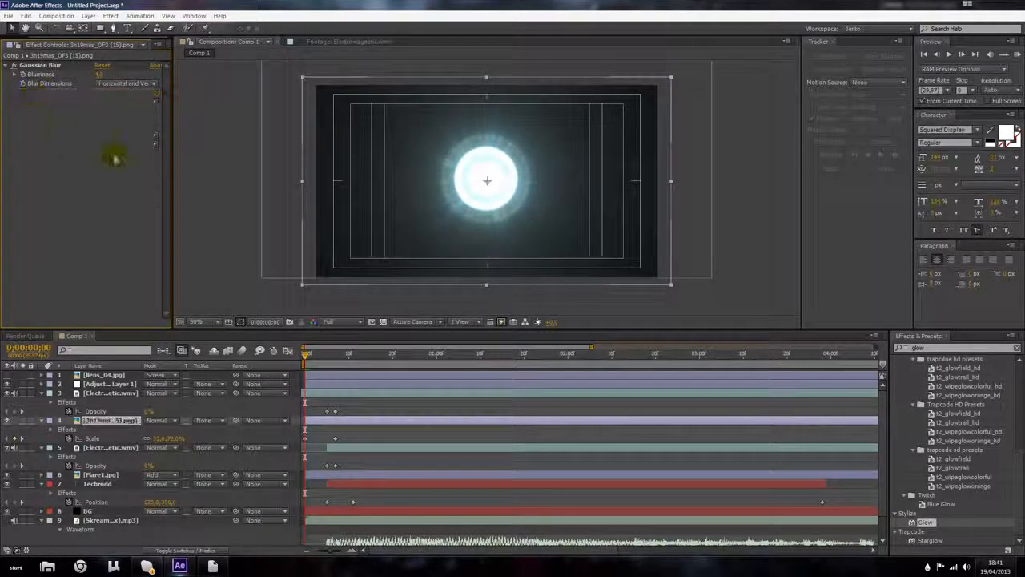
click(111, 15)
mouse_move(188, 138)
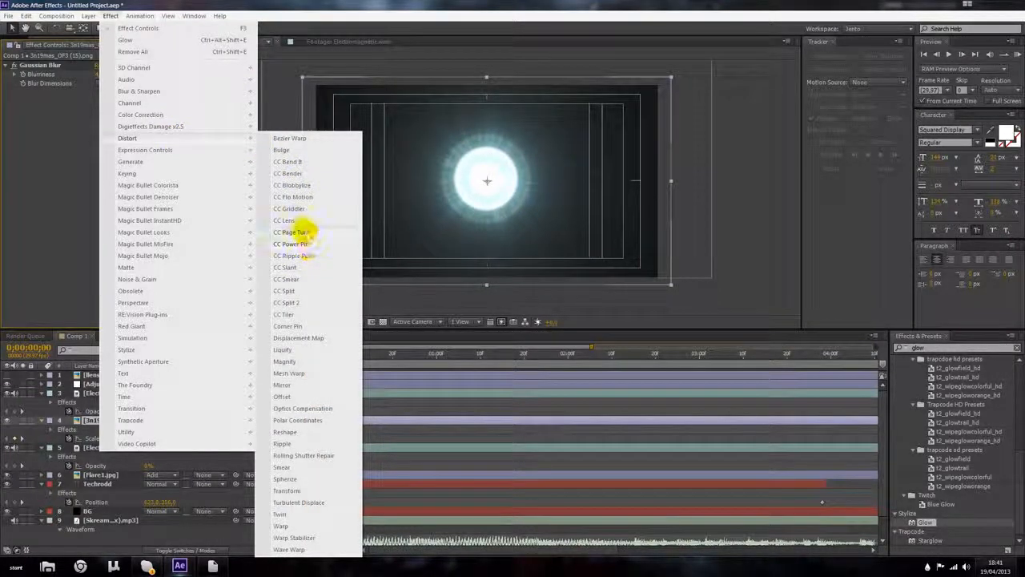
click(285, 220)
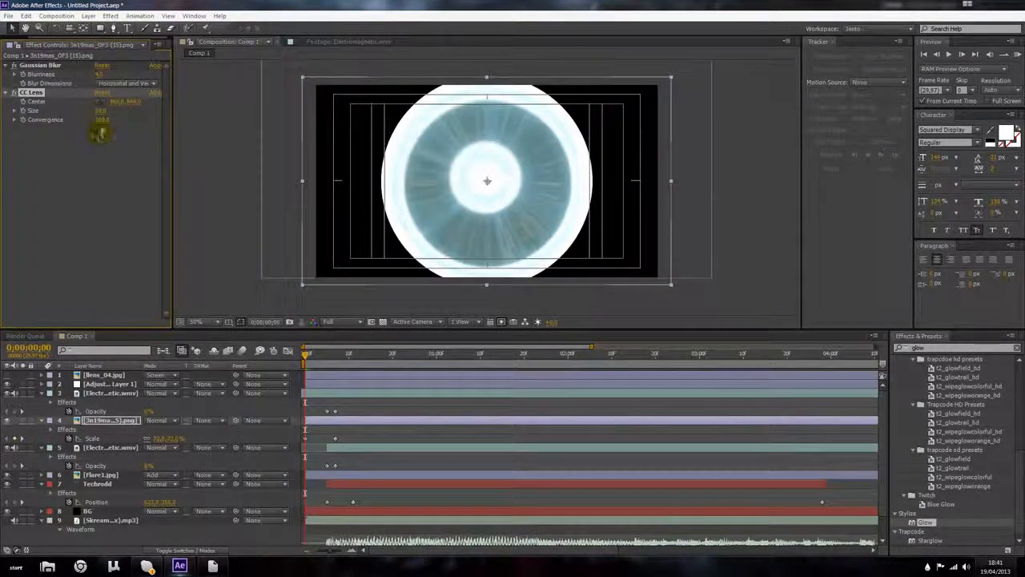
drag(102, 118, 115, 149)
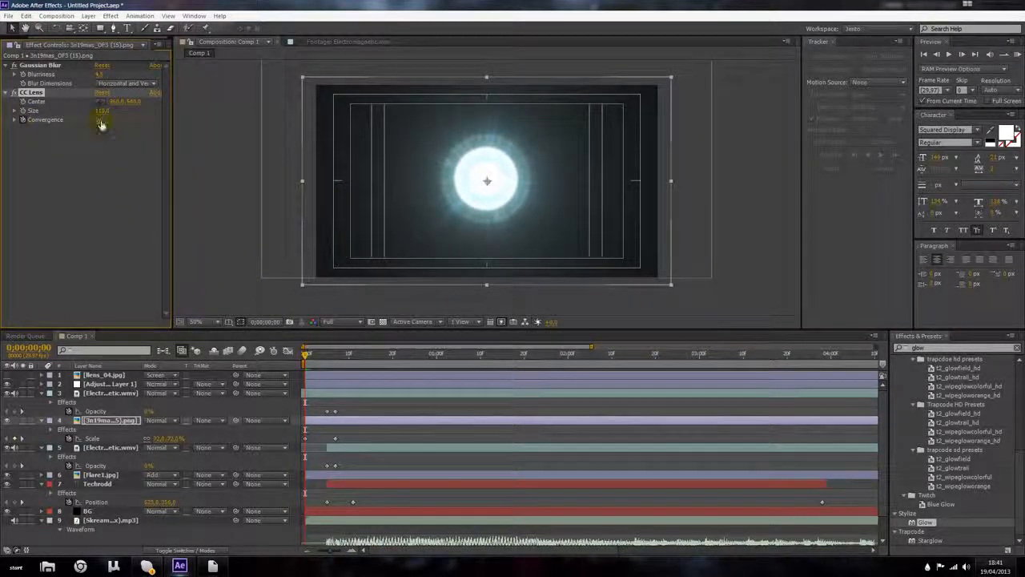
Step: Try different CC Lens Convergence values on the flare around frame 6, undoing the last change
drag(309, 357, 331, 356)
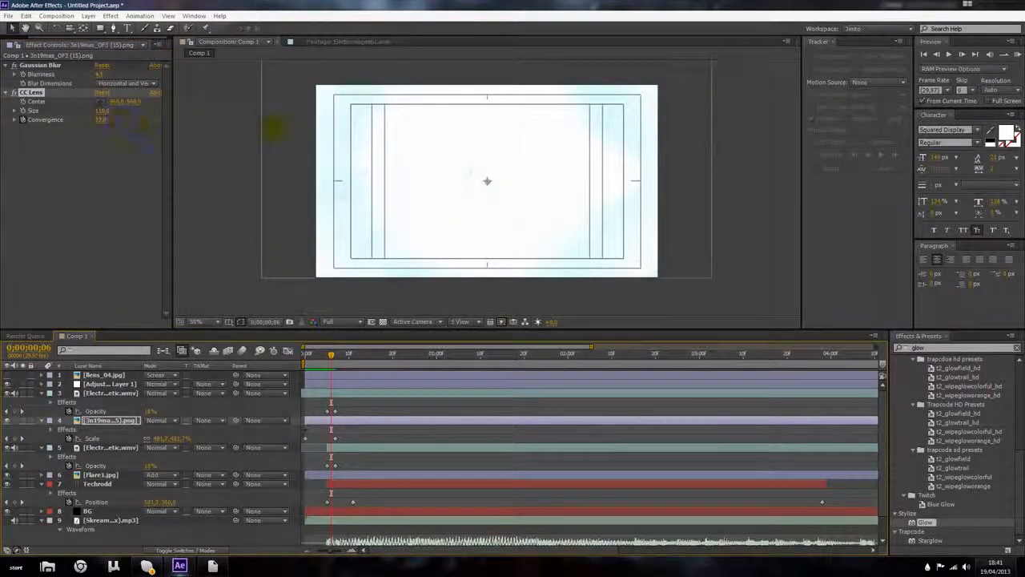
drag(273, 129, 453, 139)
drag(6, 142, 3, 143)
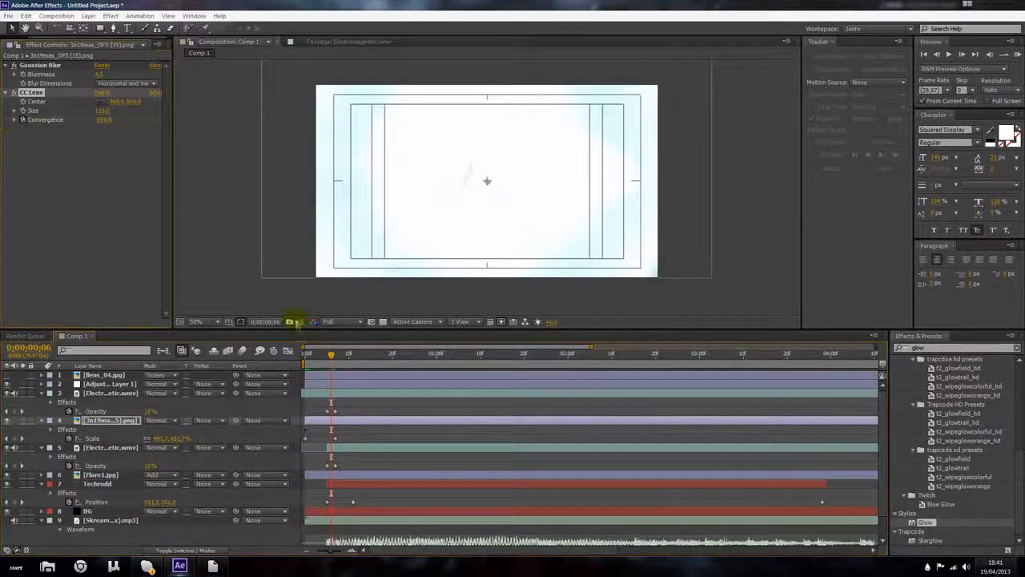
drag(331, 358, 318, 358)
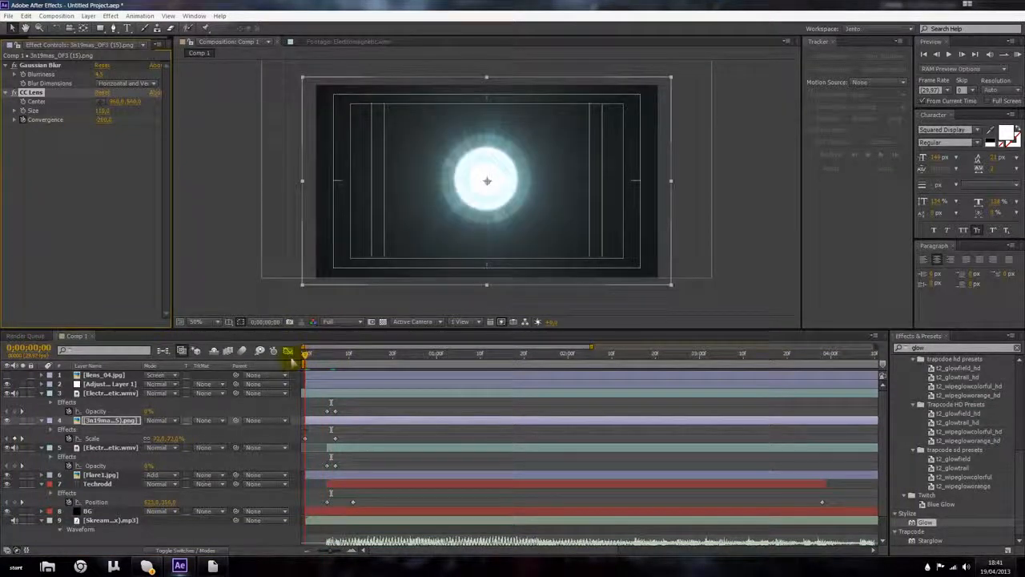
drag(292, 363, 289, 360)
drag(101, 123, 74, 156)
key(ctrl+z)
Step: Move the flare layer's second Scale keyframe a few frames later
drag(305, 353, 337, 358)
drag(339, 440, 357, 439)
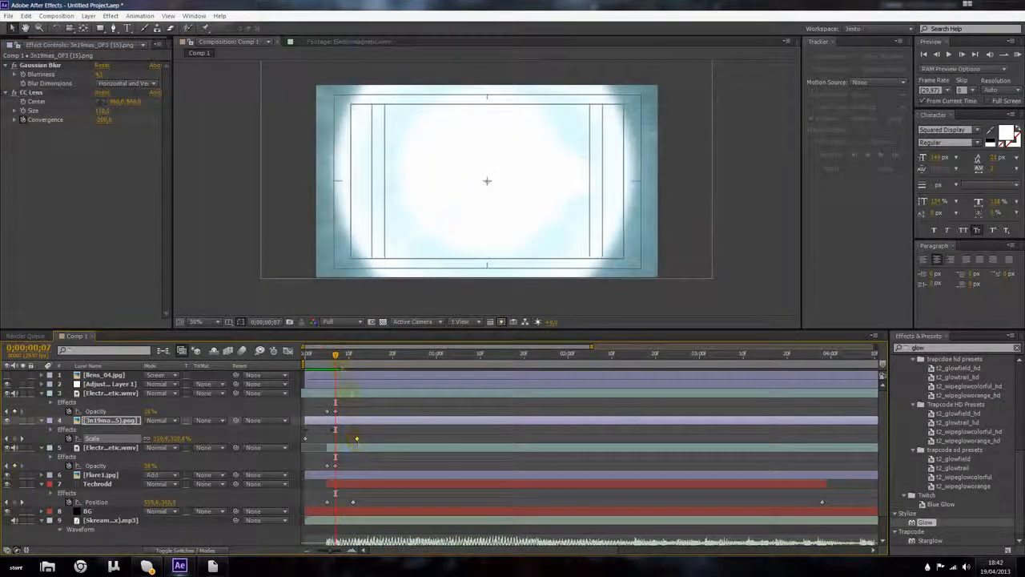
drag(341, 356, 350, 464)
Step: Slide the Techrodd text layer later so it starts about 20 frames into the composition
click(350, 482)
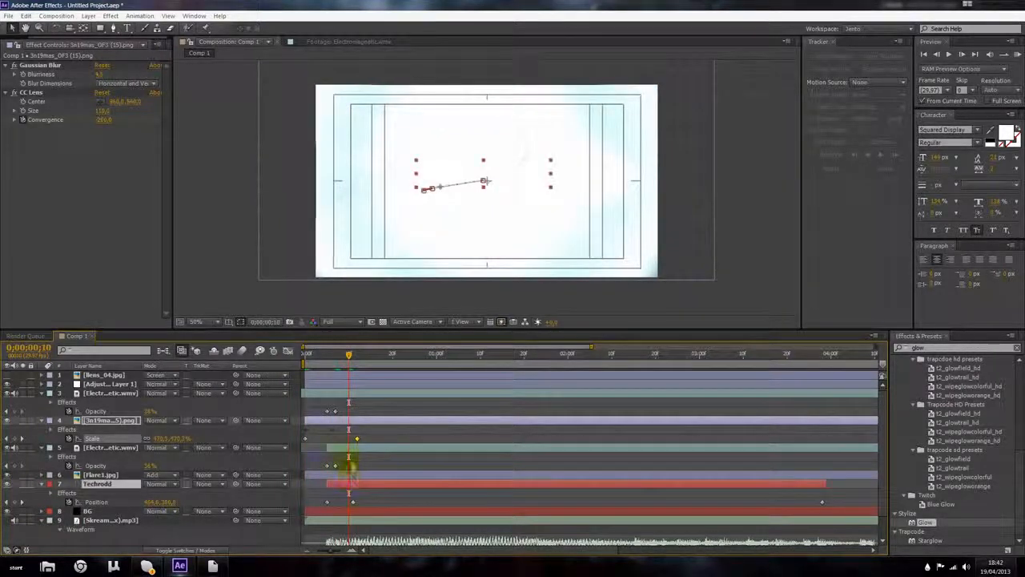
drag(366, 481, 396, 486)
drag(349, 357, 408, 373)
drag(401, 483, 433, 490)
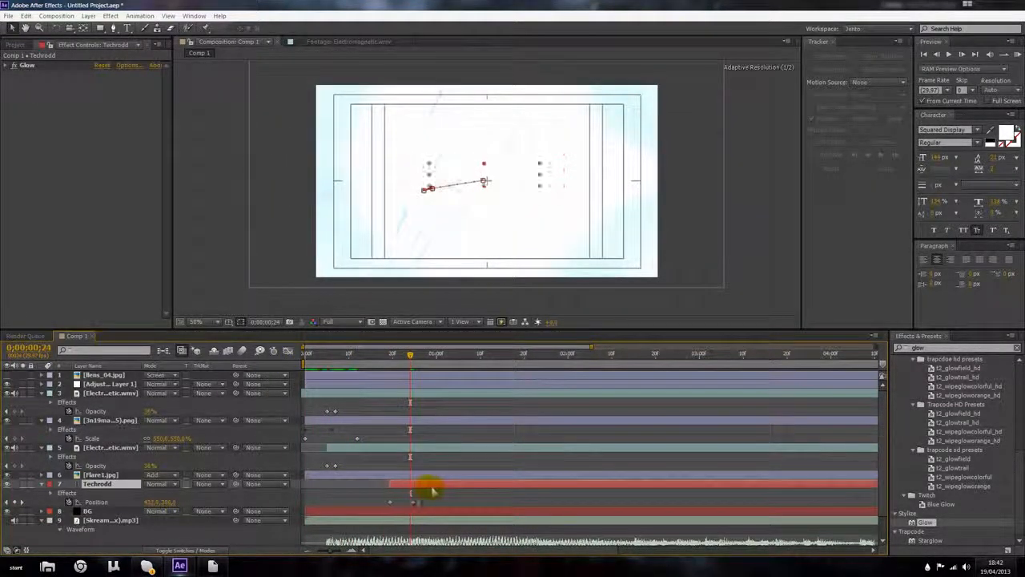
Step: Move the flare layer below the Techrodd layer and set its blending mode to Screen
drag(118, 422, 120, 490)
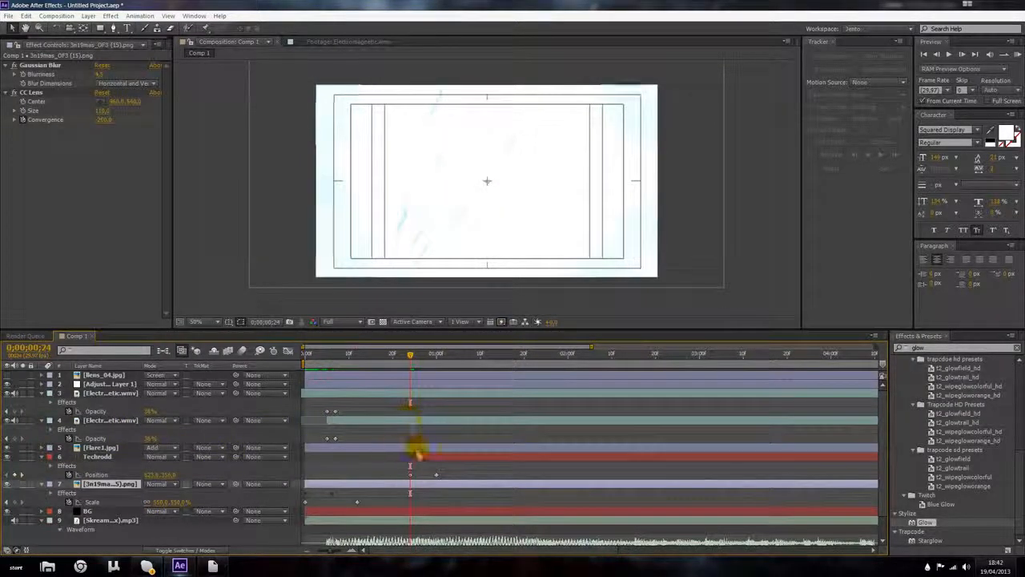
click(416, 454)
click(163, 484)
click(194, 149)
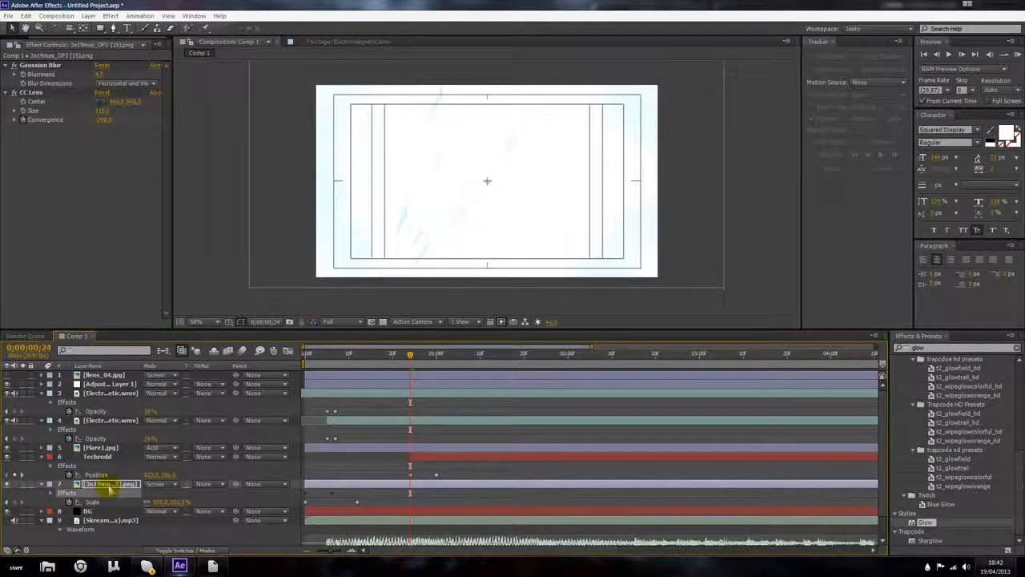
Step: Raise the flare layer's Gaussian Blur Blurriness, adjusting it at several points in the first second
drag(403, 360, 306, 353)
click(701, 189)
scroll(567, 172, up, 1)
scroll(564, 171, down, 1)
drag(101, 75, 147, 74)
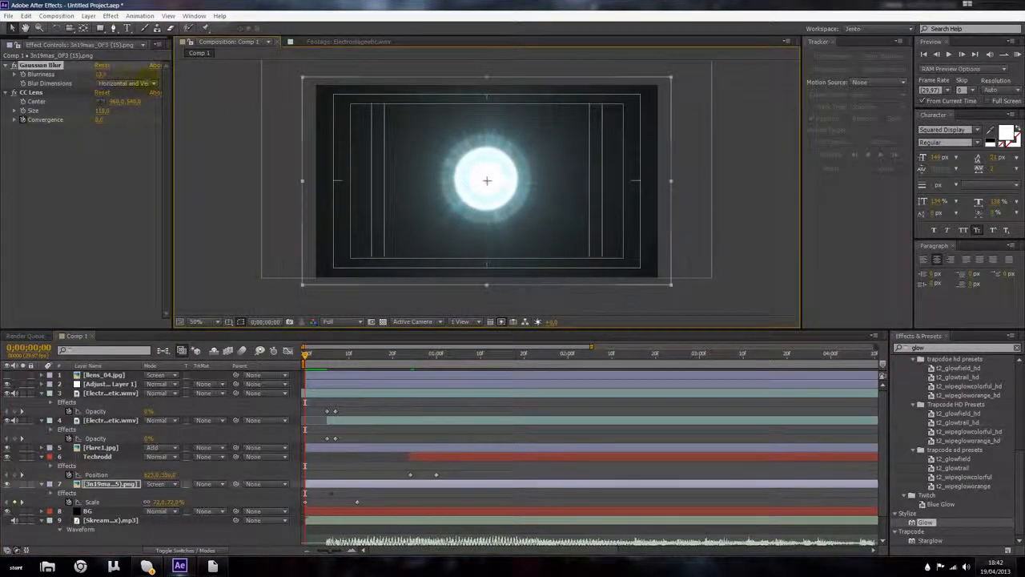
drag(236, 92, 221, 93)
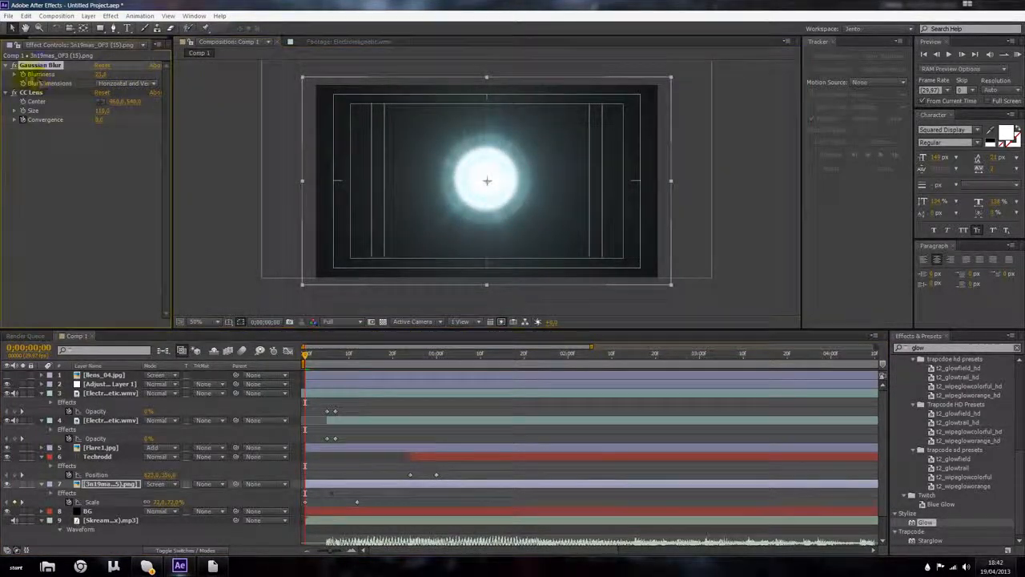
drag(303, 353, 319, 356)
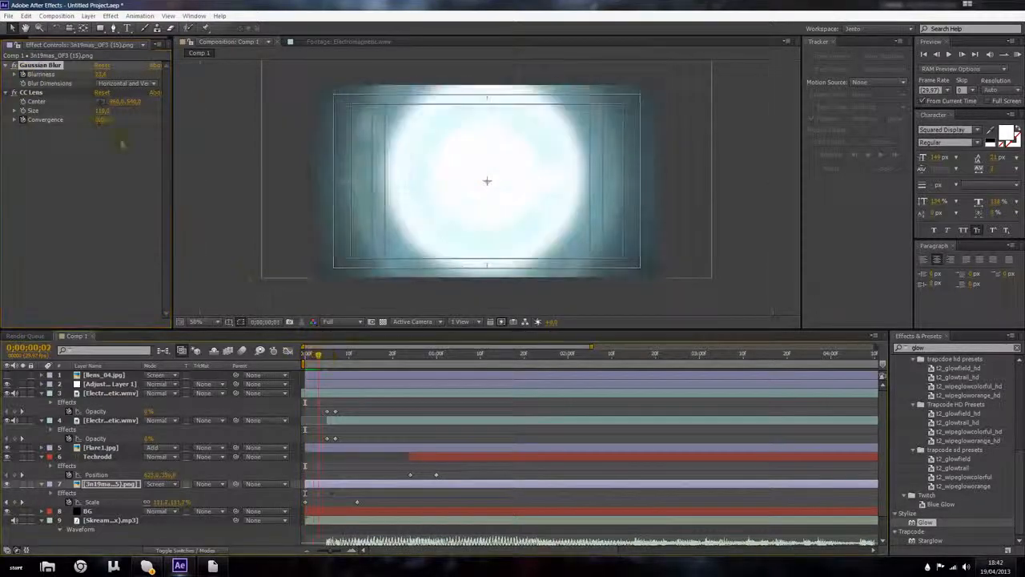
click(98, 74)
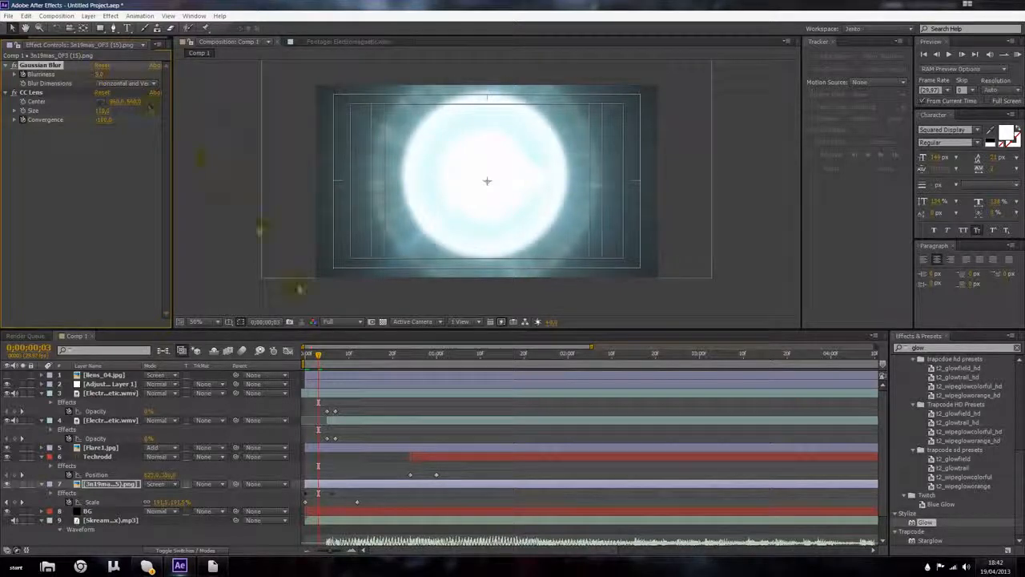
drag(323, 365, 462, 378)
click(104, 73)
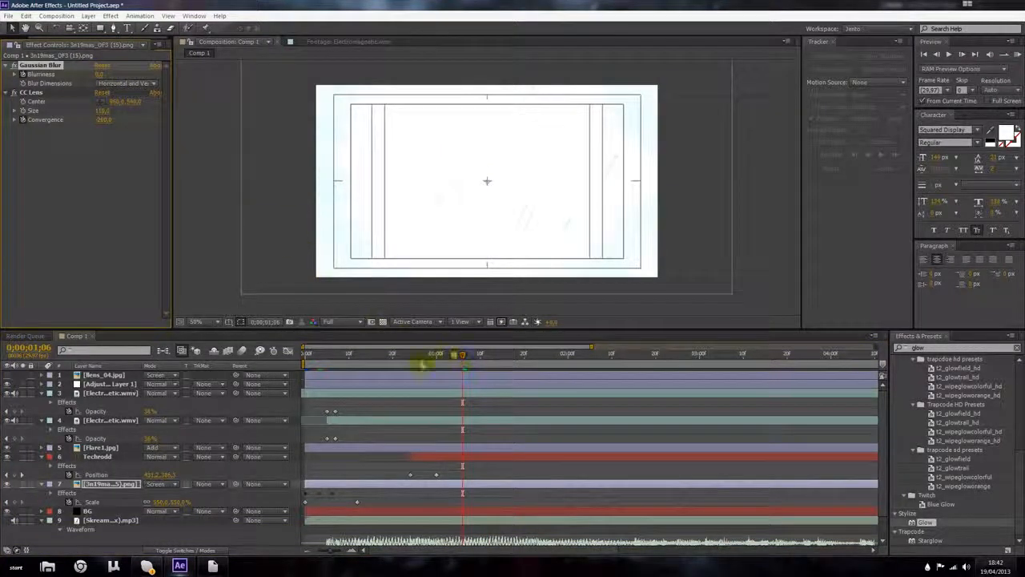
Step: Preview the animation from the start
key(Home)
click(1013, 55)
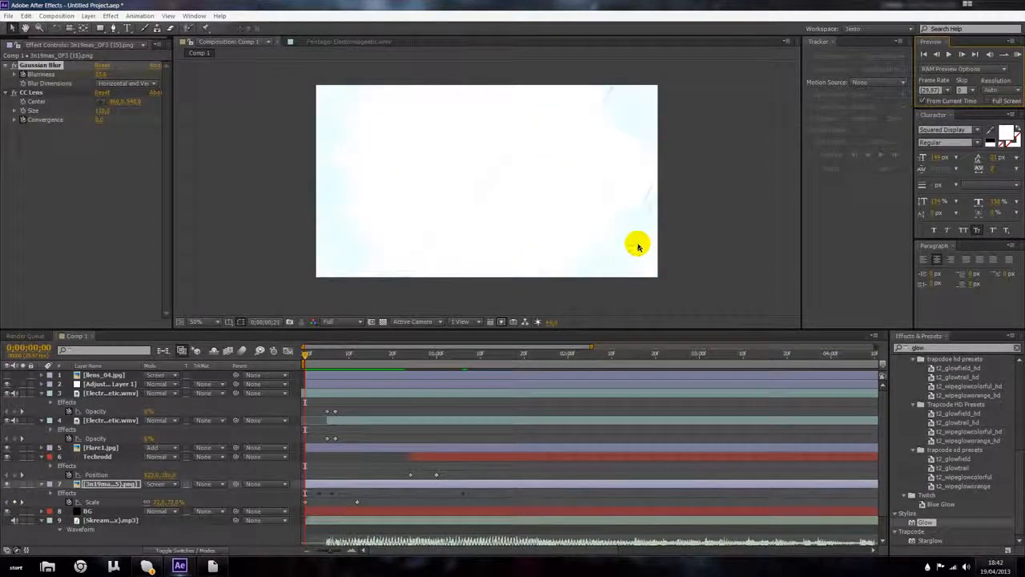
key(space)
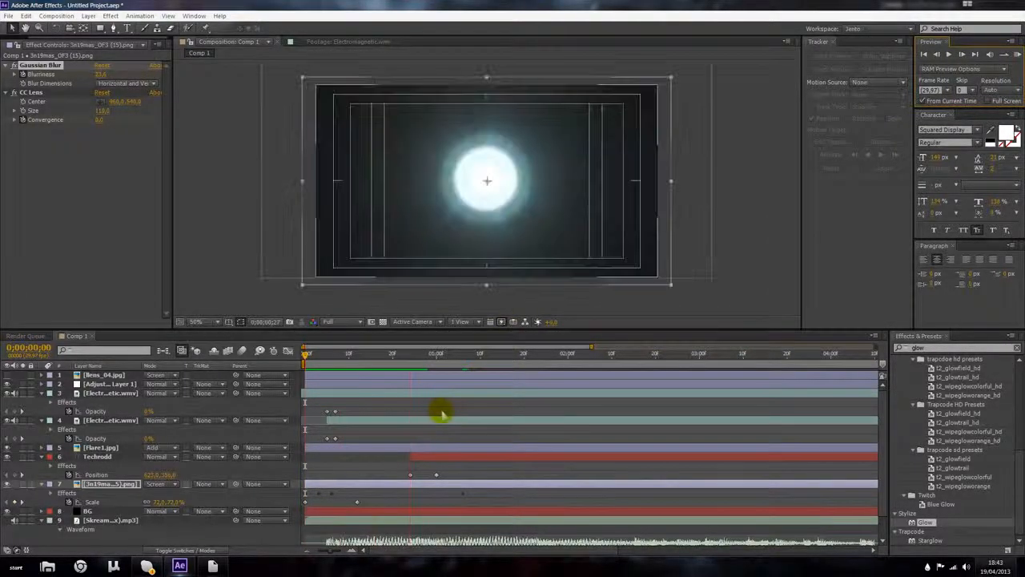
Step: Slide the flare layer a few frames later and preview the animation from the beginning
drag(332, 484, 352, 484)
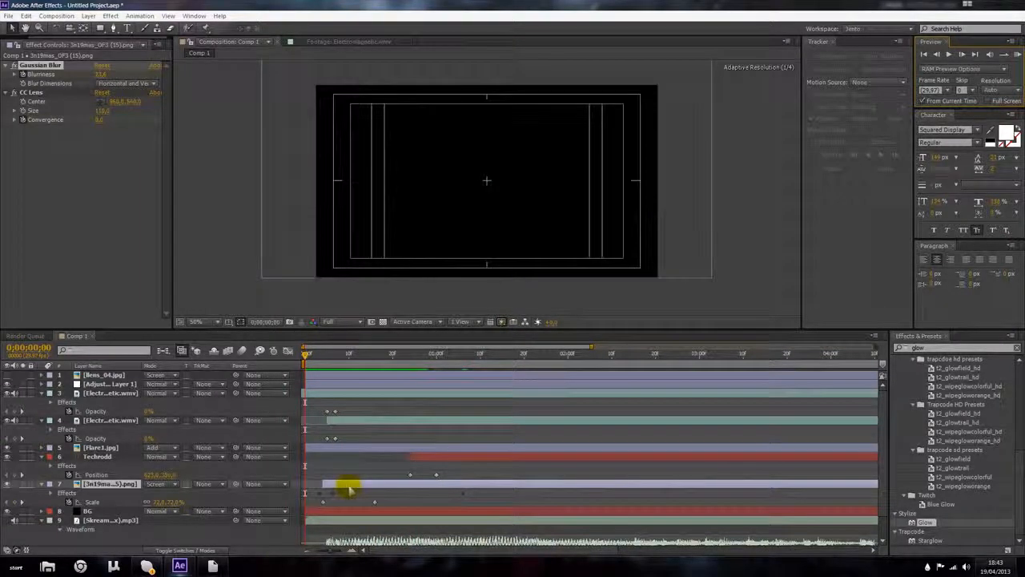
drag(317, 351, 380, 360)
key(Home)
click(1018, 55)
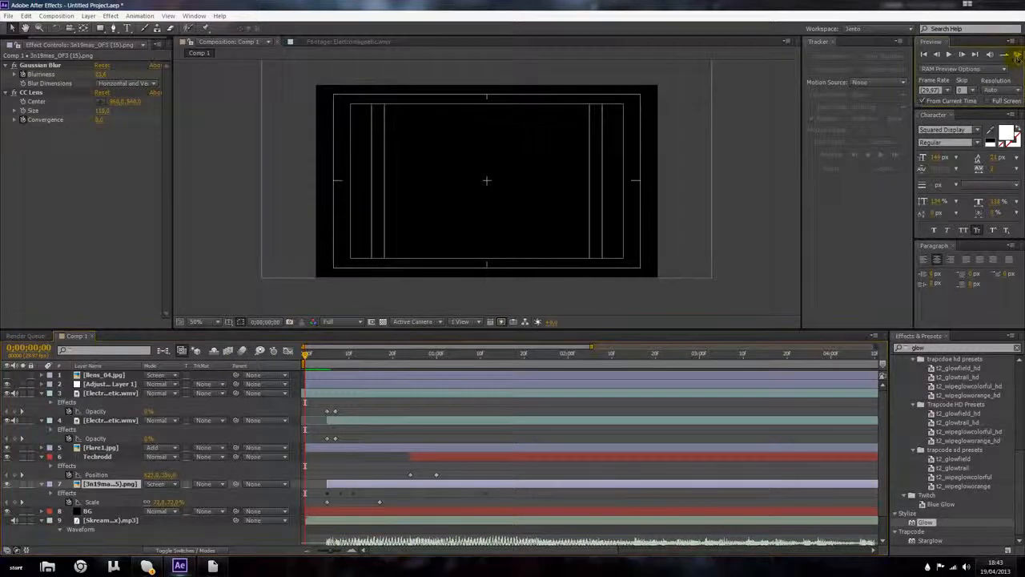
click(1018, 58)
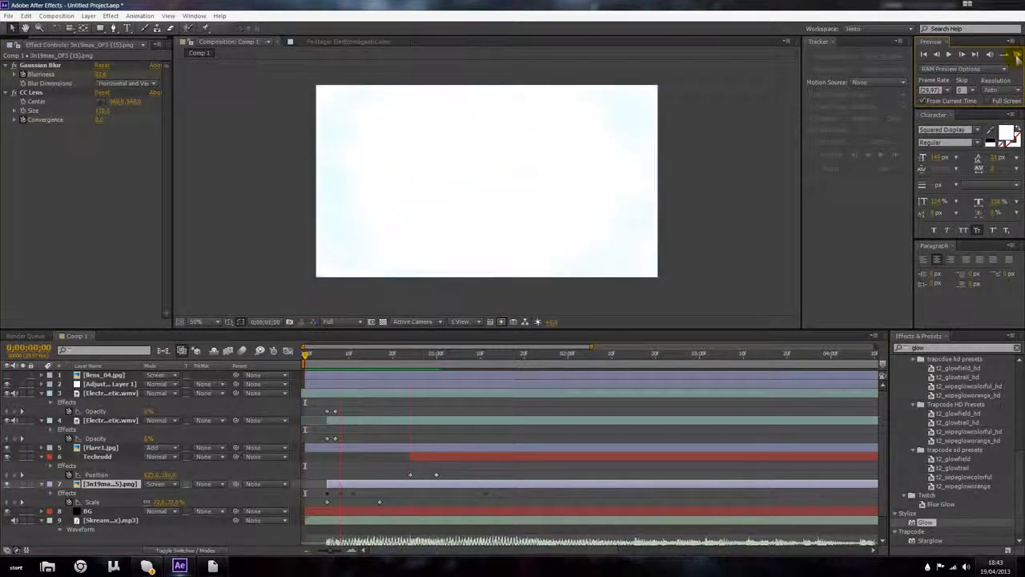
Step: Change the Techrodd text's fill colour to black at around 1:05
drag(372, 358, 458, 357)
double_click(458, 456)
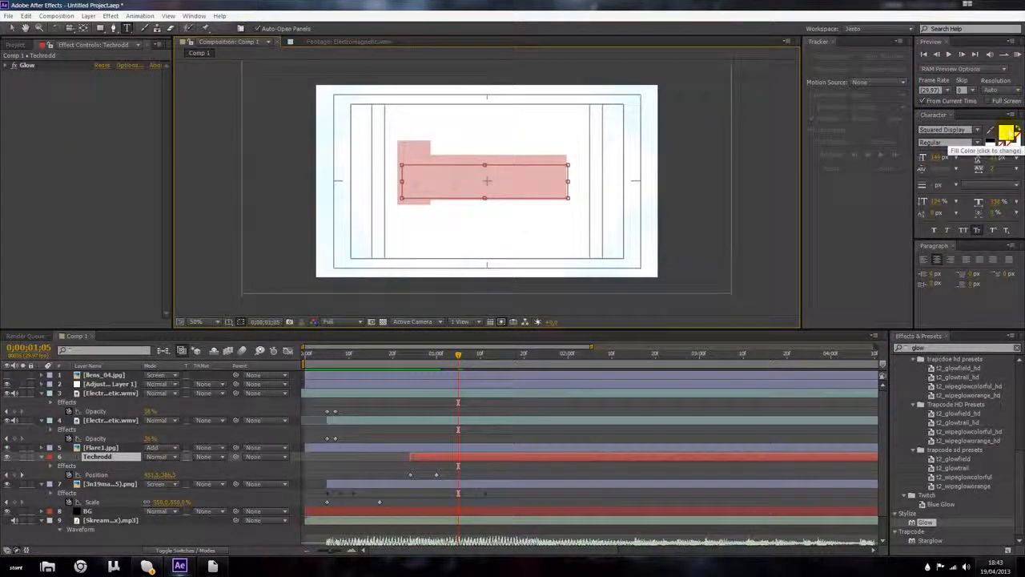
click(1008, 134)
drag(108, 351, 199, 511)
click(255, 328)
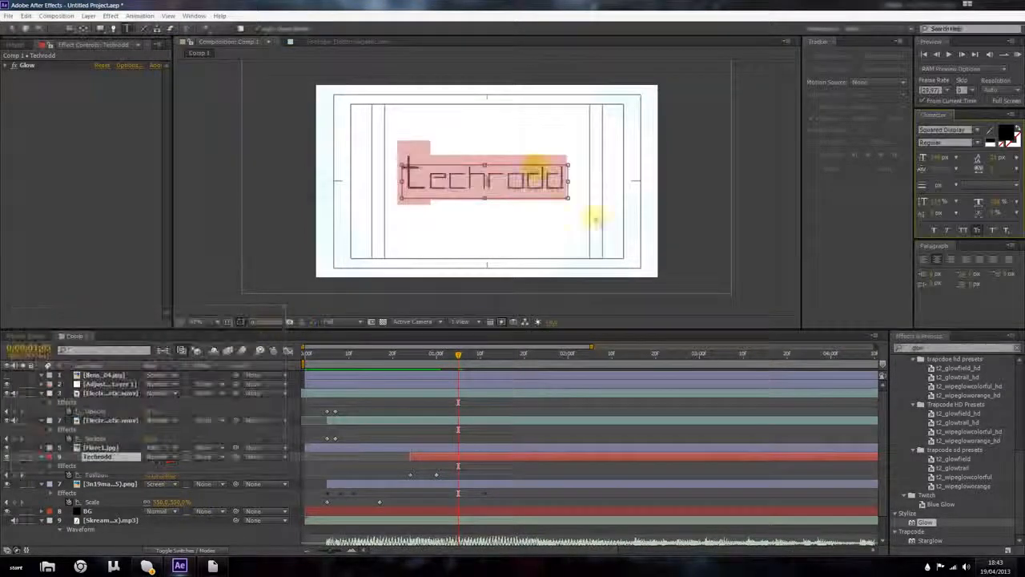
Step: Zoom in on the Techrodd text in the viewer to inspect it
click(12, 28)
key(period)
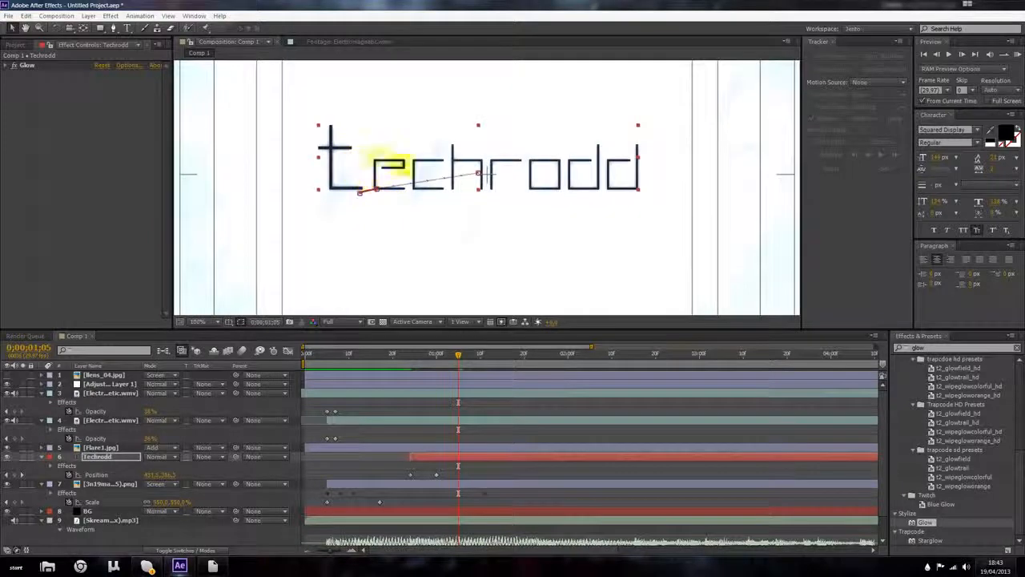
key(period)
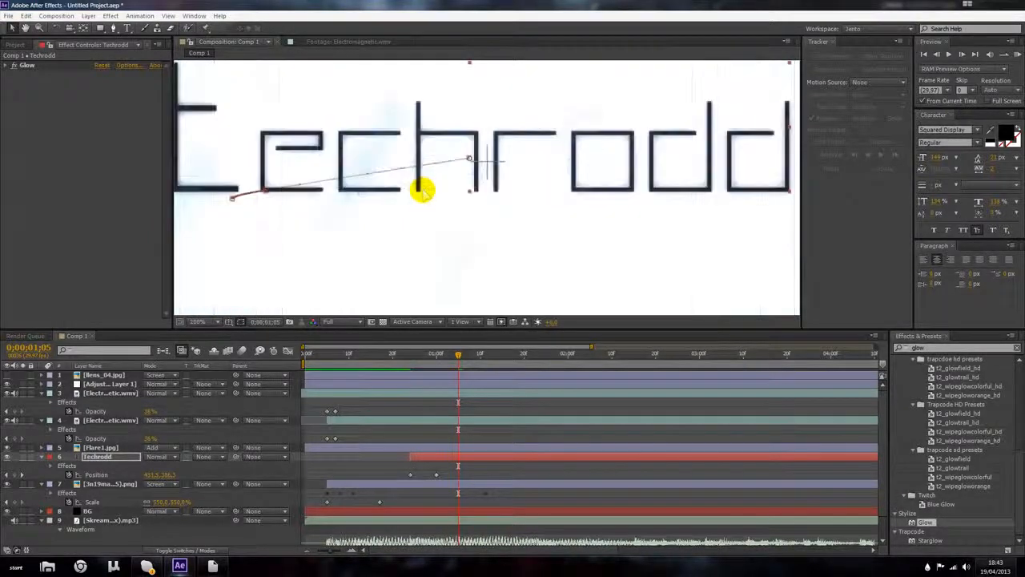
key(comma)
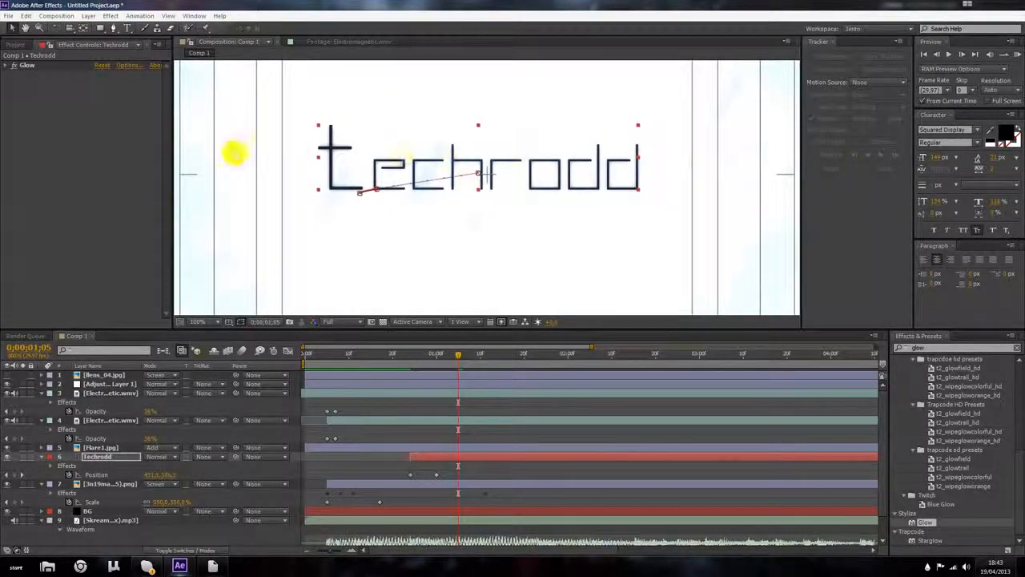
Step: Try A & B Colors for the Techrodd layer's Glow and open its Color B picker
click(8, 66)
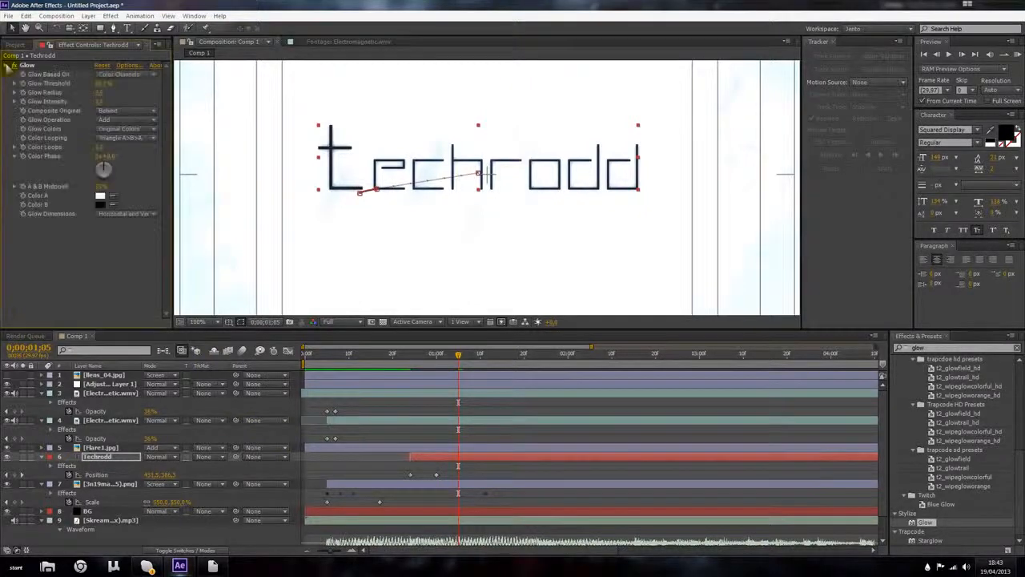
click(115, 138)
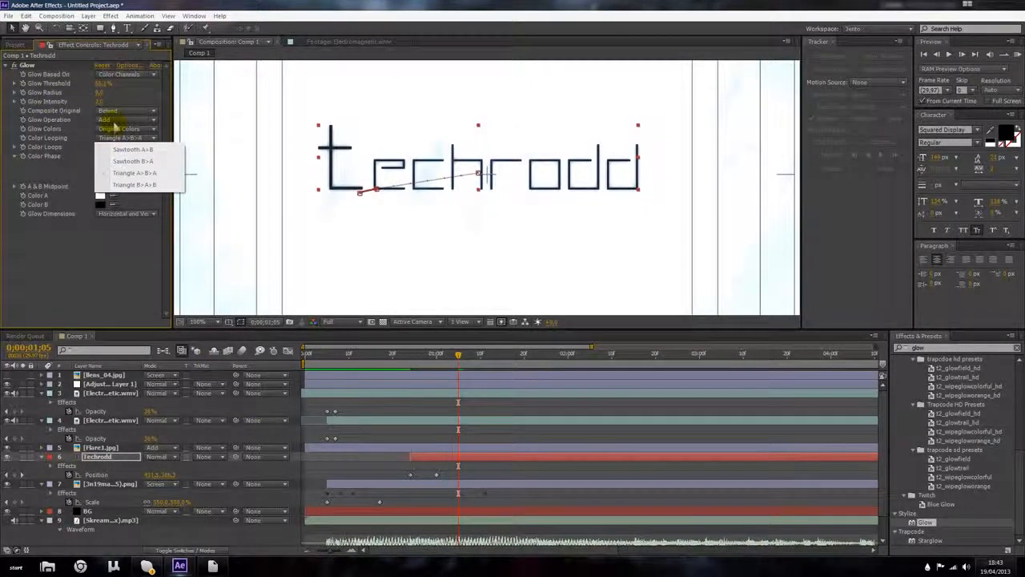
click(117, 128)
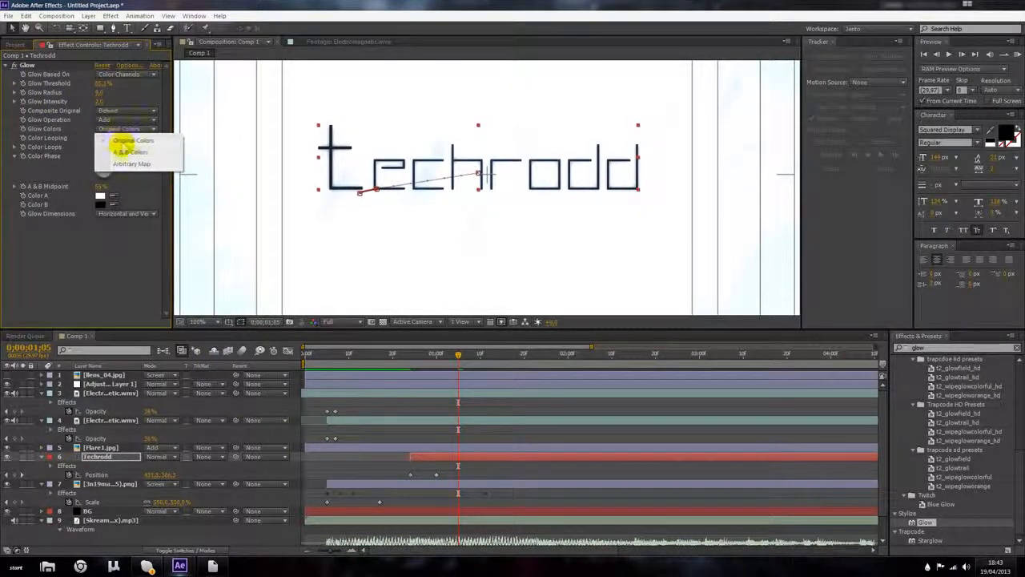
click(130, 151)
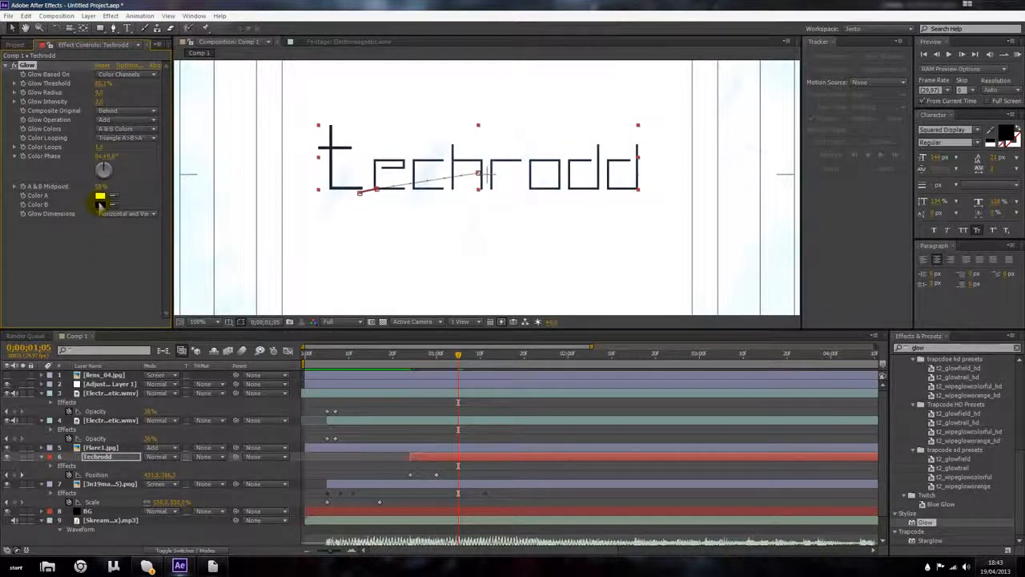
click(100, 204)
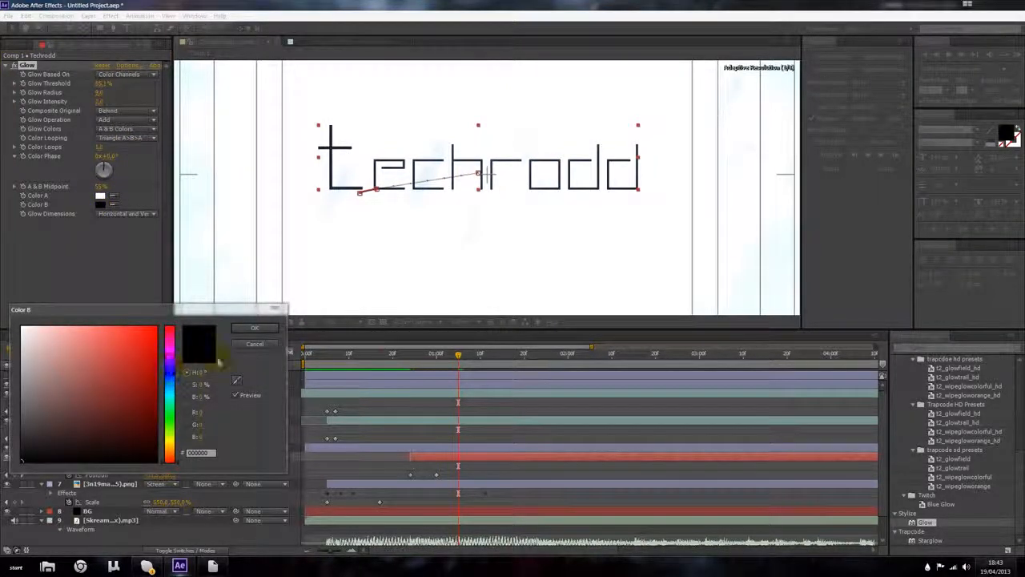
click(255, 328)
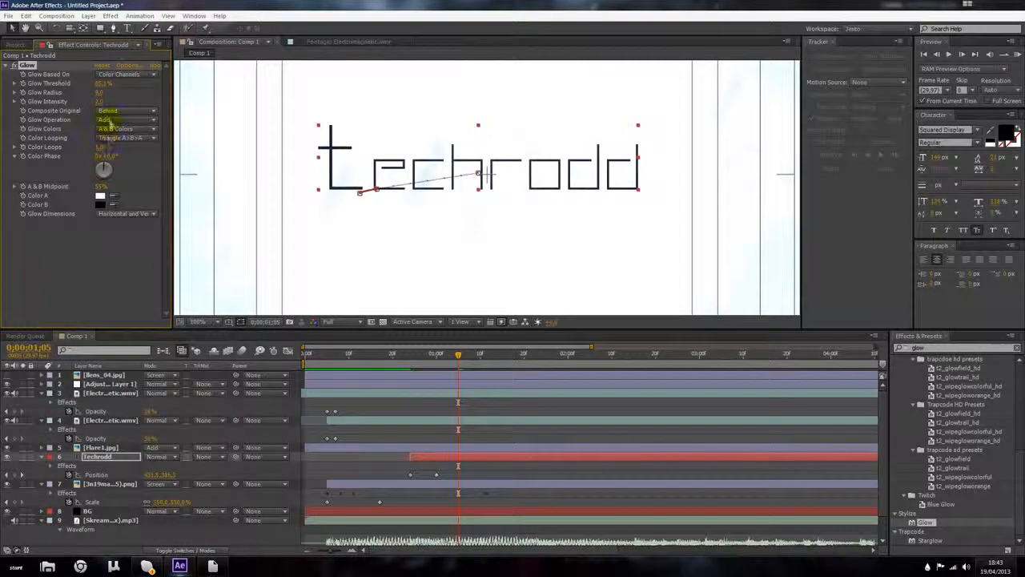
Step: Return the Techrodd Glow's colours to Original Colors
click(104, 120)
click(88, 121)
click(117, 129)
click(121, 142)
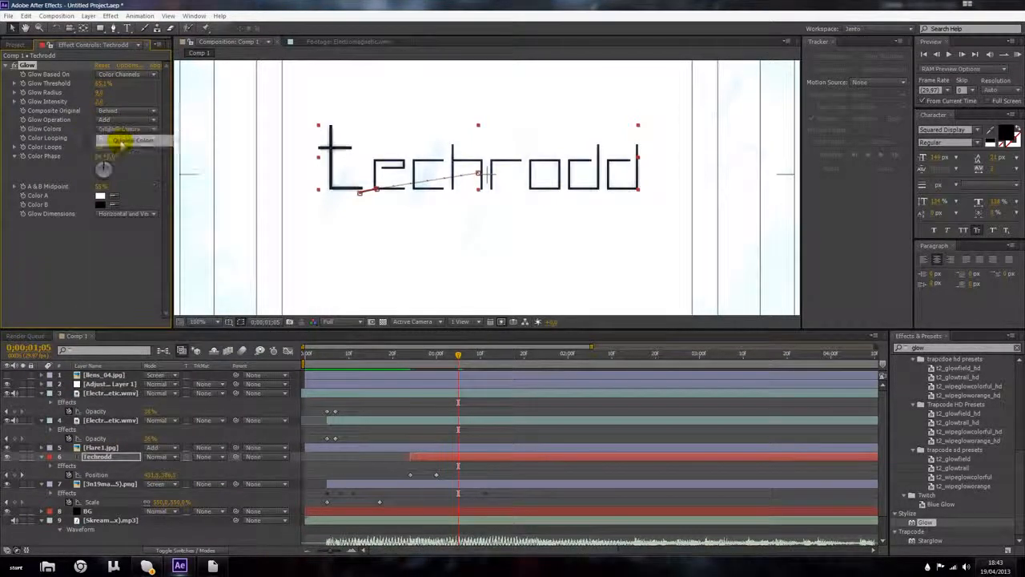
Step: Switch the Techrodd Glow Colors to A & B Colors and set Color A to white
key(period)
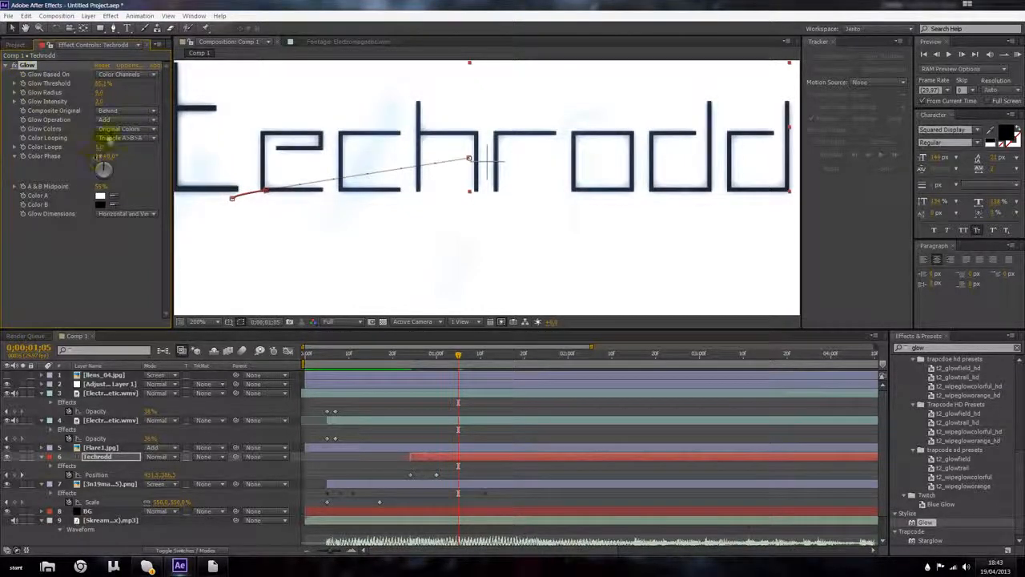
click(120, 129)
click(117, 149)
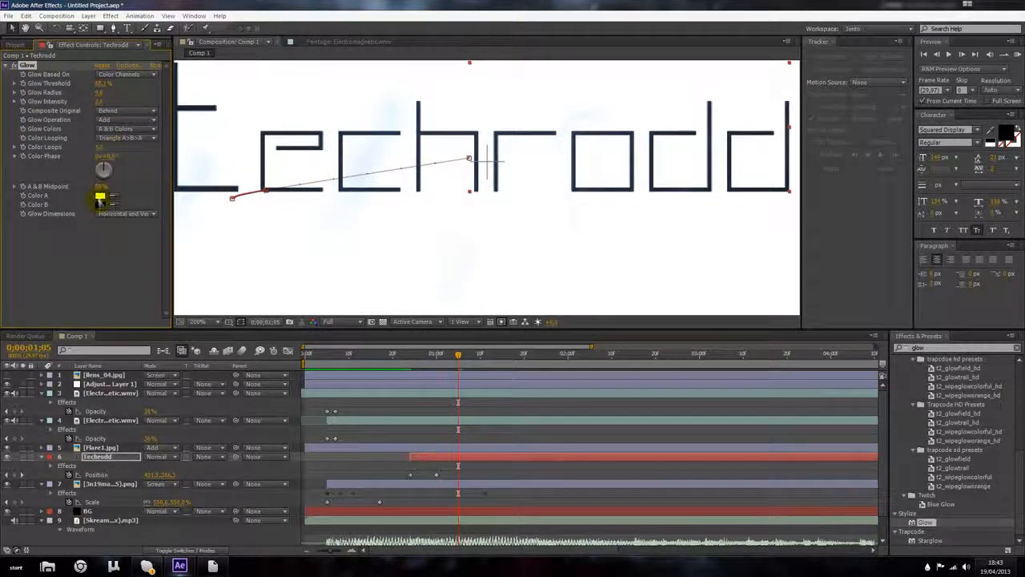
click(100, 196)
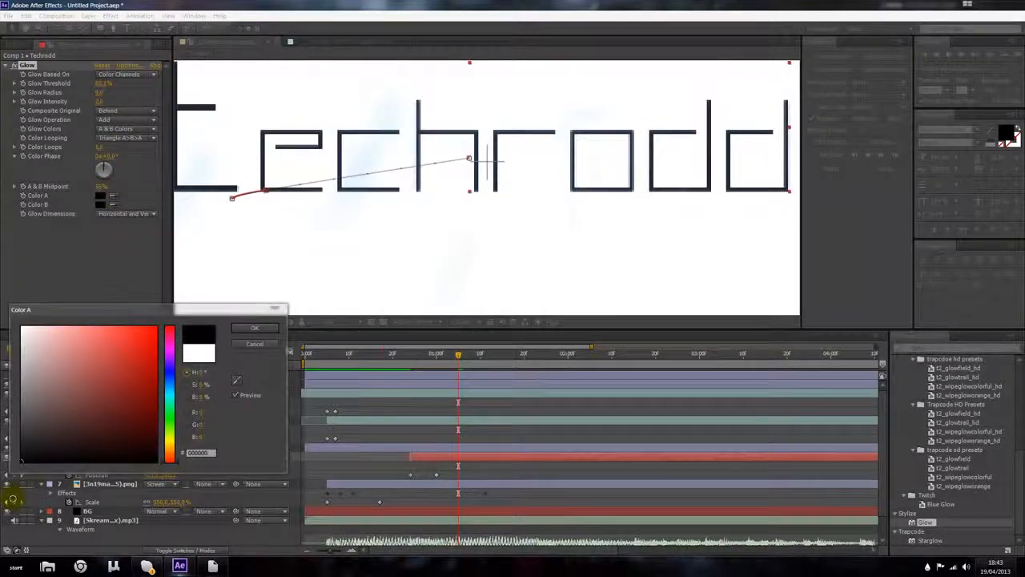
click(254, 328)
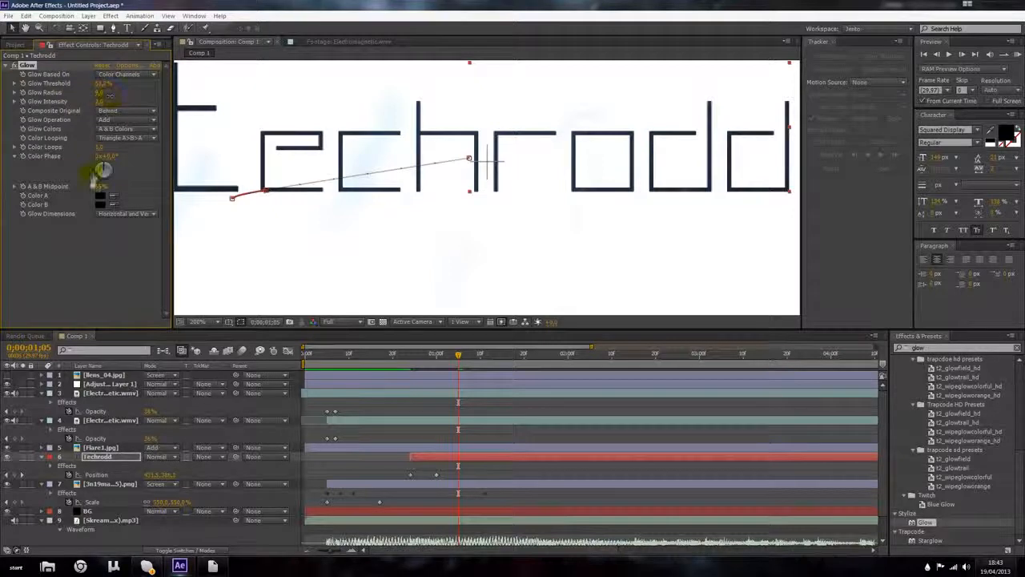
click(100, 197)
drag(64, 342, 22, 324)
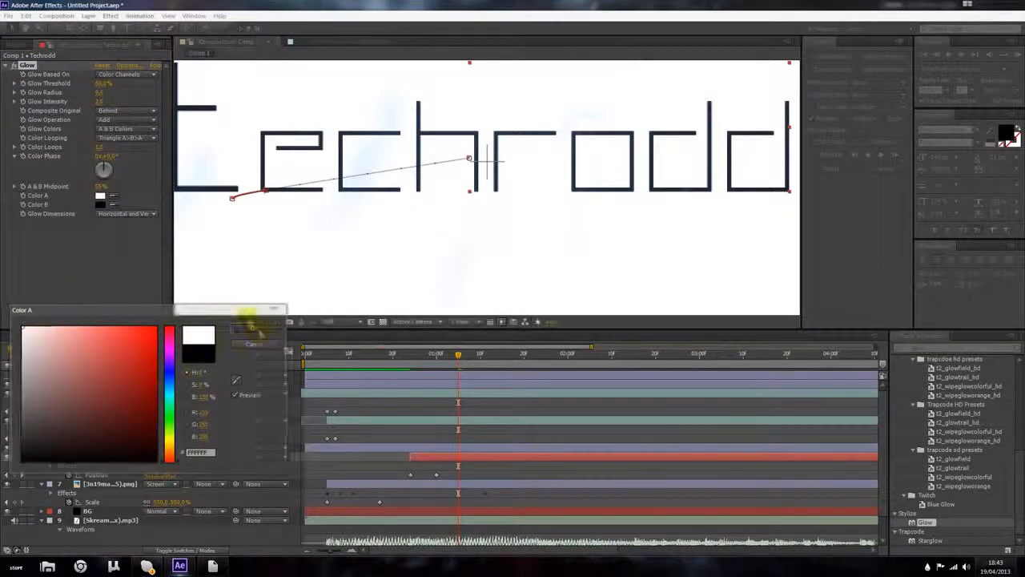
click(252, 328)
Step: Set the Techrodd Glow's Color B to white
click(100, 204)
click(22, 327)
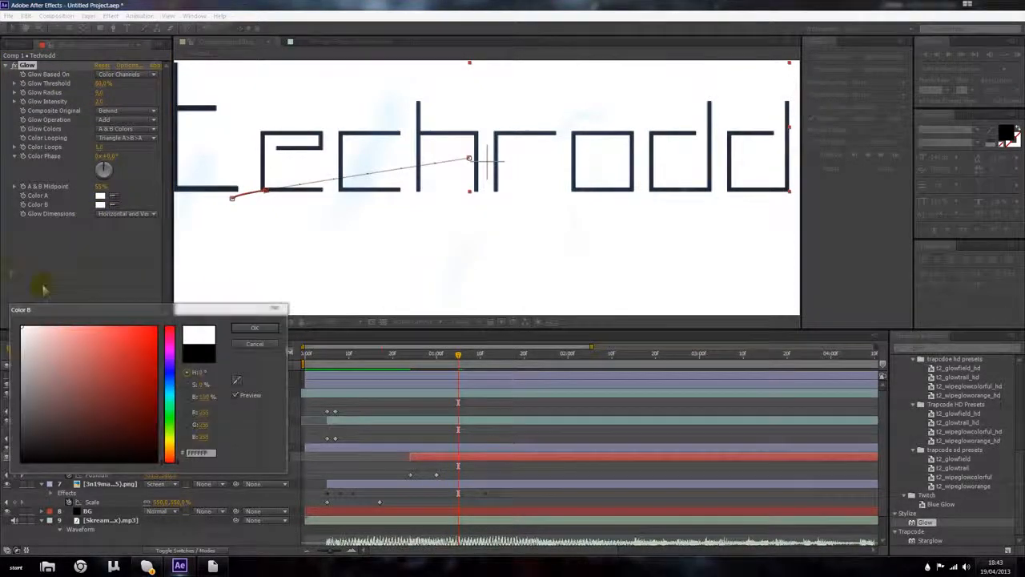
click(272, 331)
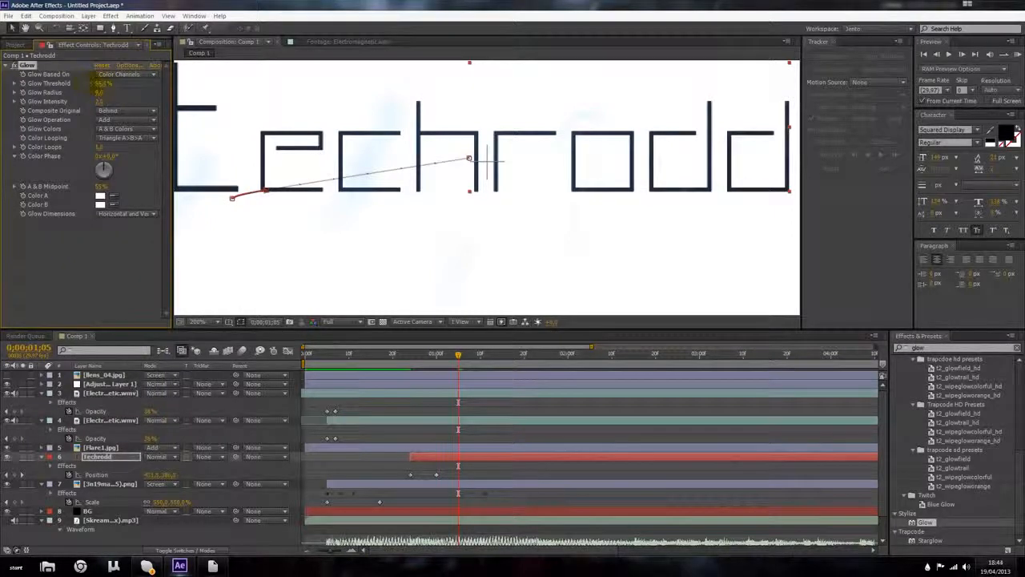
Step: Preview the composition from the start
scroll(378, 142, down, 3)
click(710, 155)
scroll(735, 149, up, 1)
scroll(526, 166, down, 1)
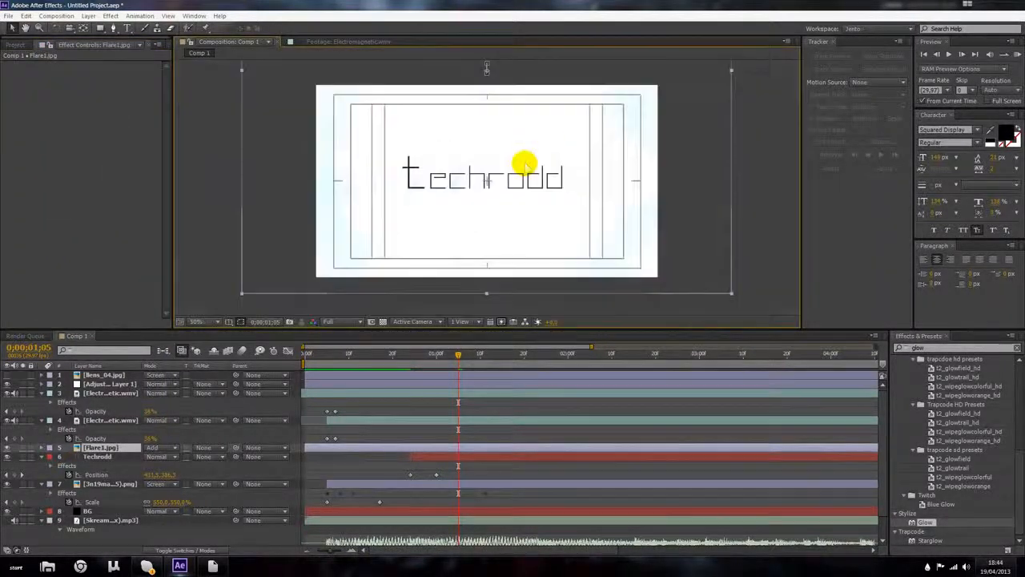
drag(435, 362, 585, 380)
drag(449, 383, 308, 375)
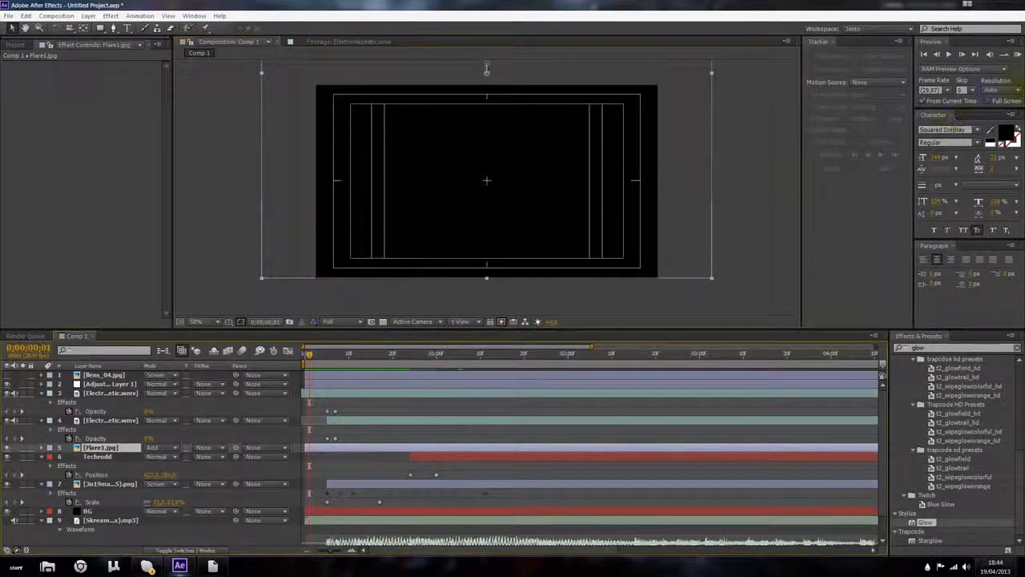
click(1015, 54)
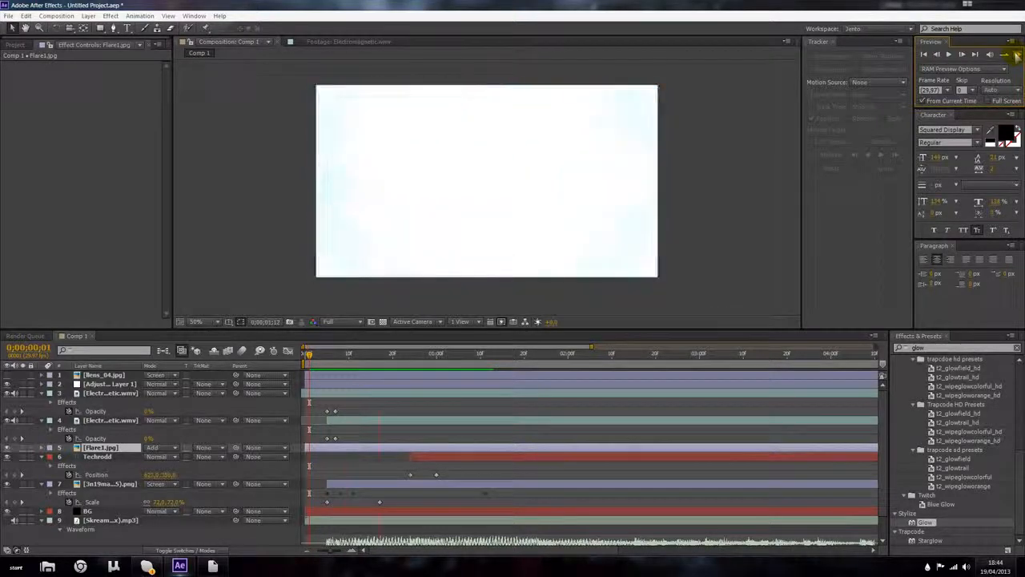
click(1016, 55)
drag(468, 353, 273, 367)
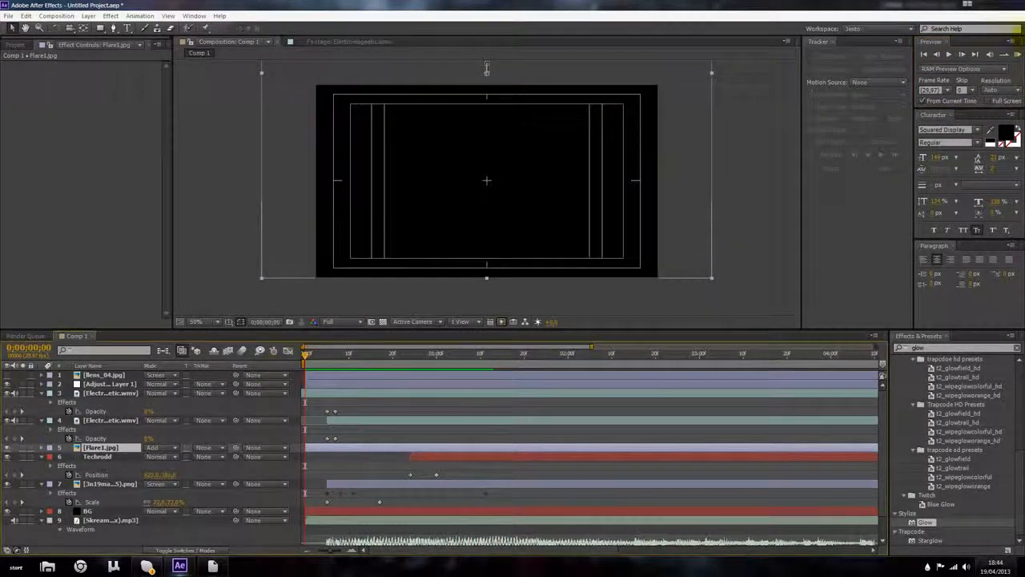
click(1017, 54)
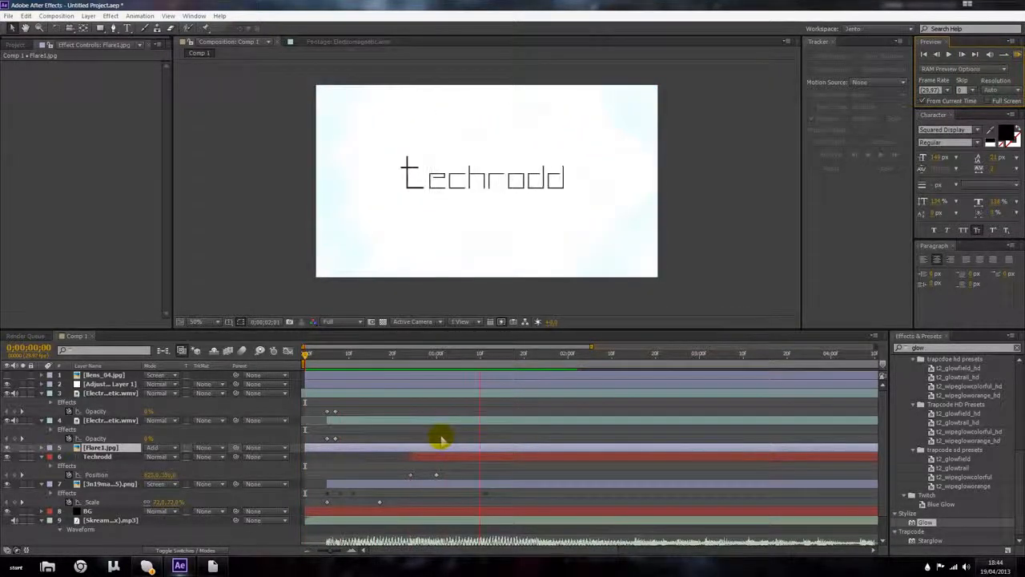
key(space)
click(554, 357)
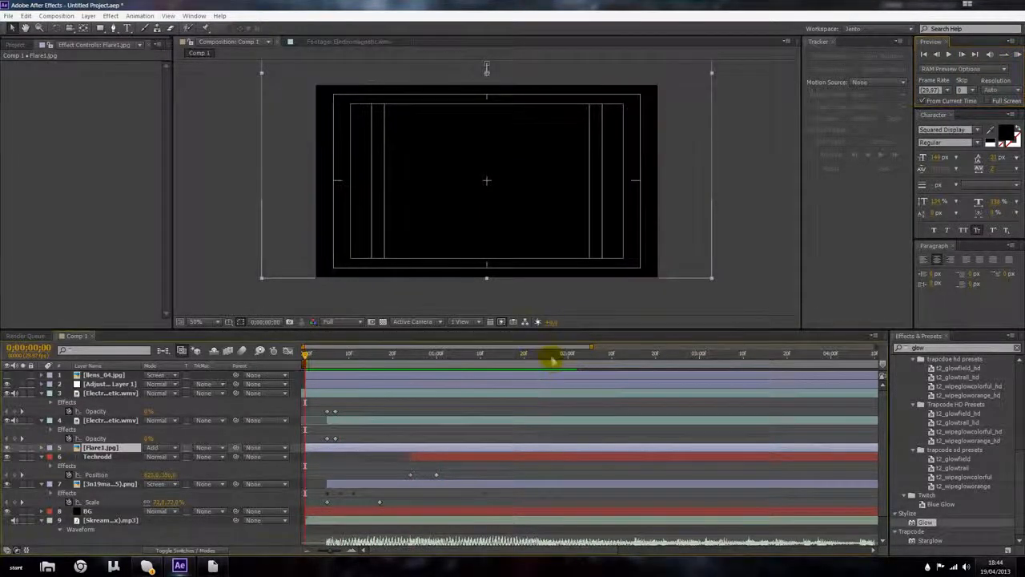
drag(555, 356, 536, 370)
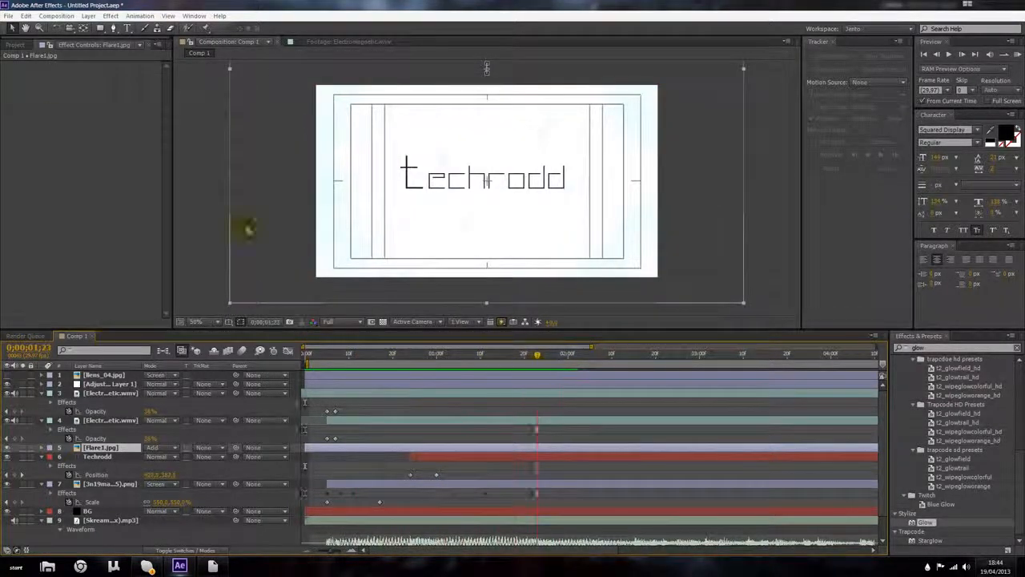
Step: Add Particles_03.mp4 from the project to the composition and set its blend mode to Screen
click(14, 45)
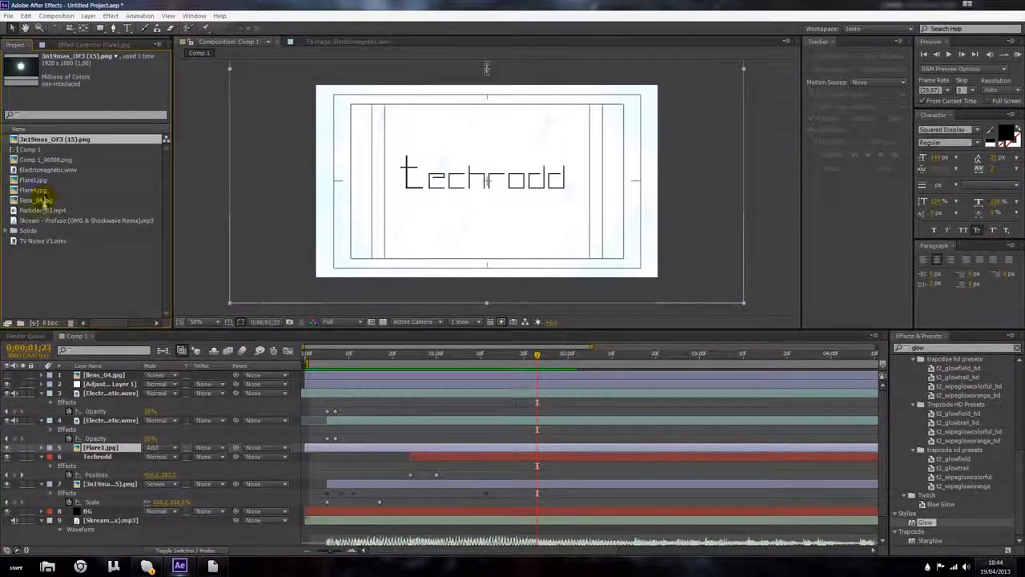
drag(22, 211, 172, 418)
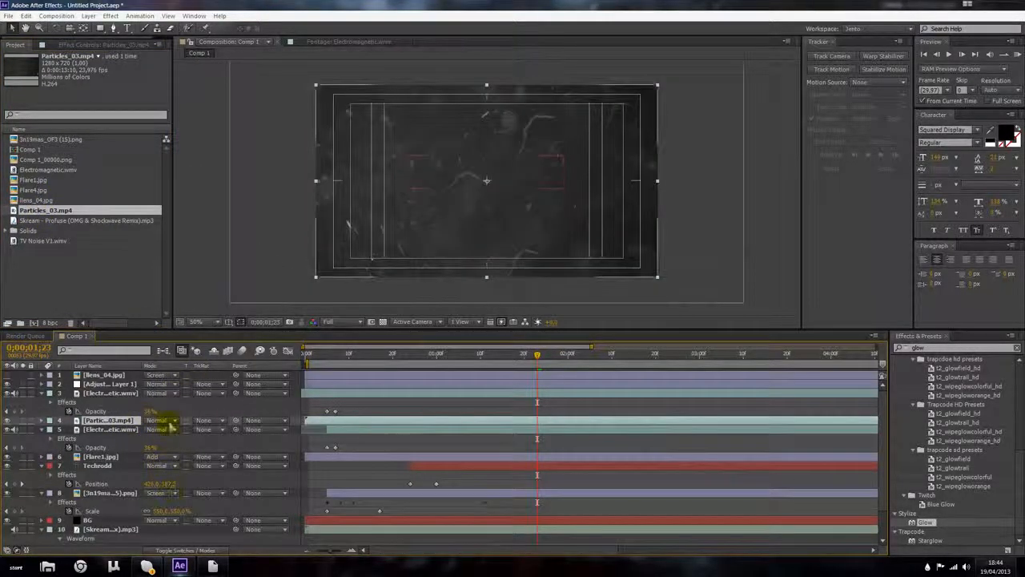
click(157, 419)
click(197, 220)
Step: Scale and reposition the Particles_03 layer so it fills the frame
drag(417, 194, 417, 173)
key(s)
drag(163, 430, 362, 253)
drag(439, 170, 525, 89)
drag(171, 424, 142, 419)
drag(423, 264, 423, 241)
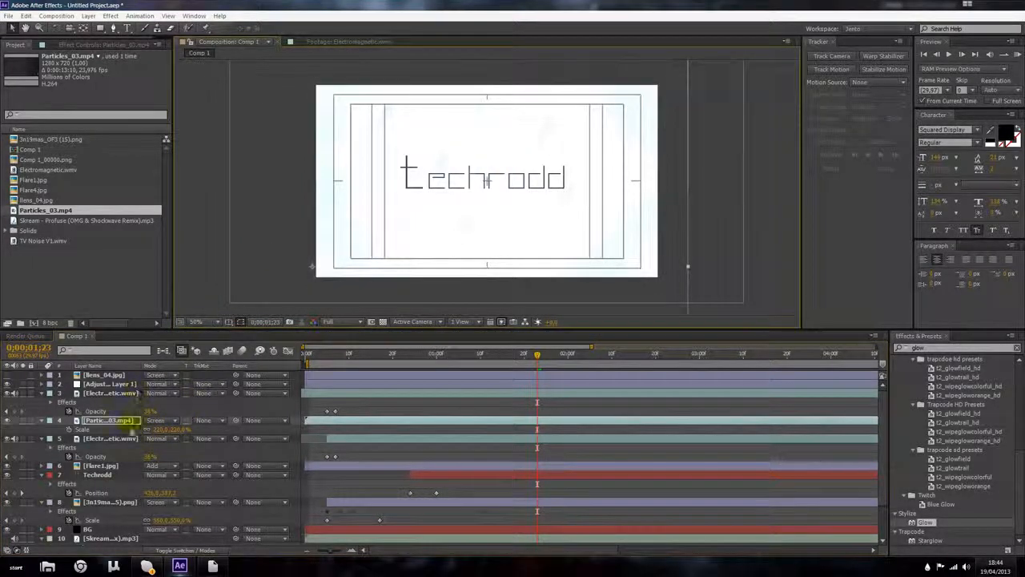
drag(164, 428, 153, 423)
drag(373, 213, 385, 203)
Step: Set the 3n19mas PNG layer's opacity to 0% at about 0;00;00;20
drag(538, 357, 240, 373)
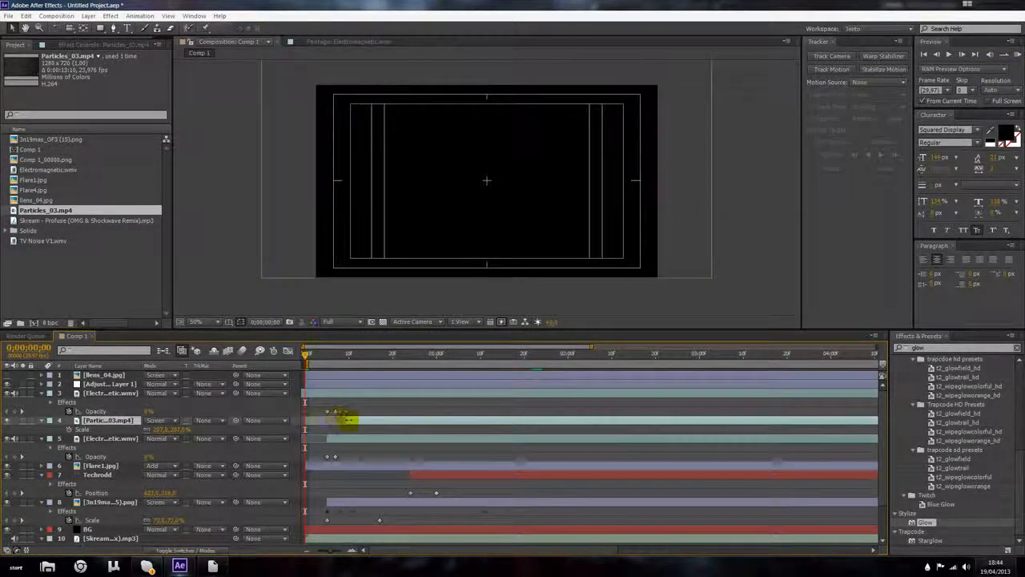
drag(332, 355, 394, 370)
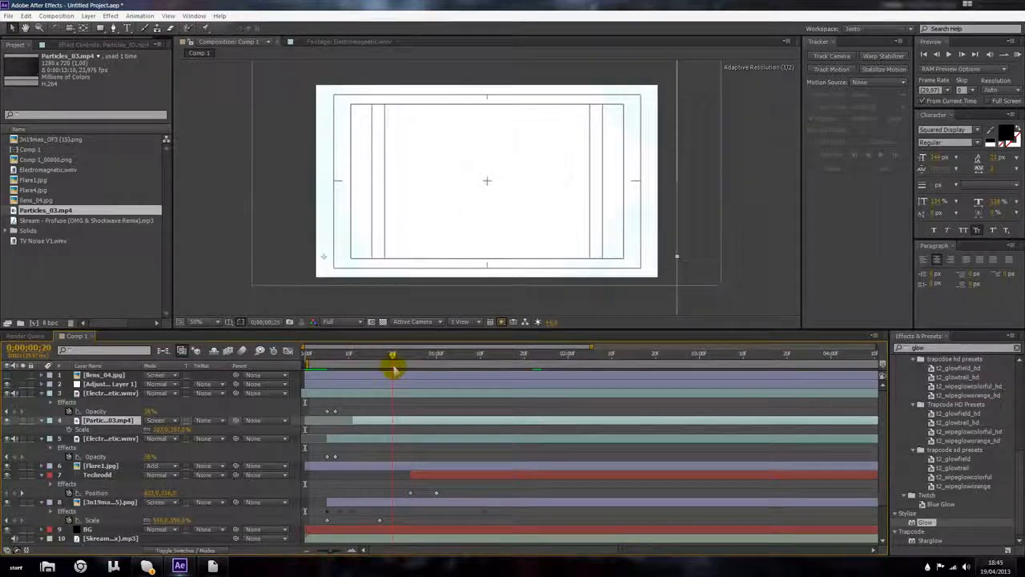
click(402, 501)
key(t)
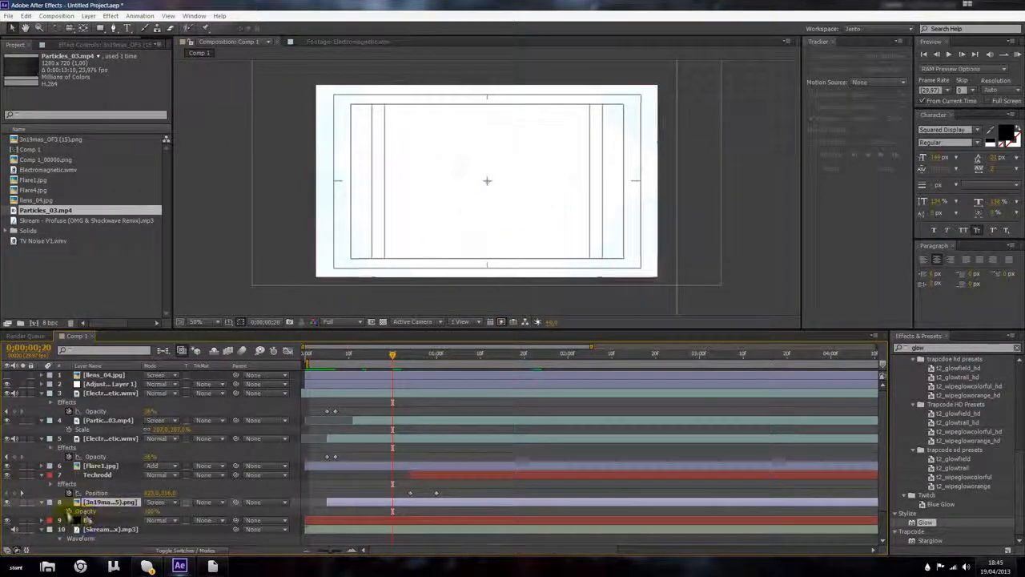
click(390, 511)
click(384, 514)
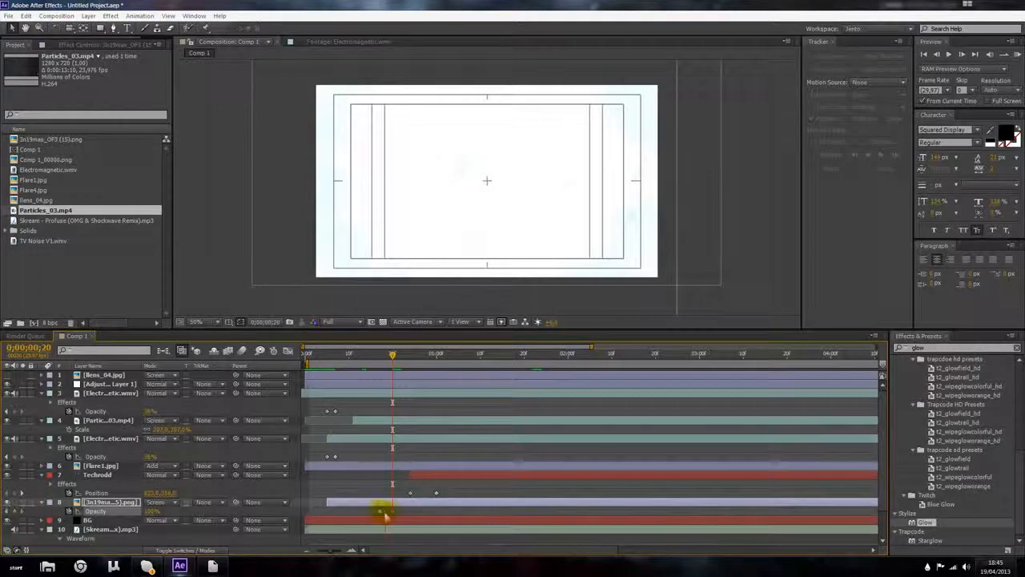
drag(152, 512, 65, 510)
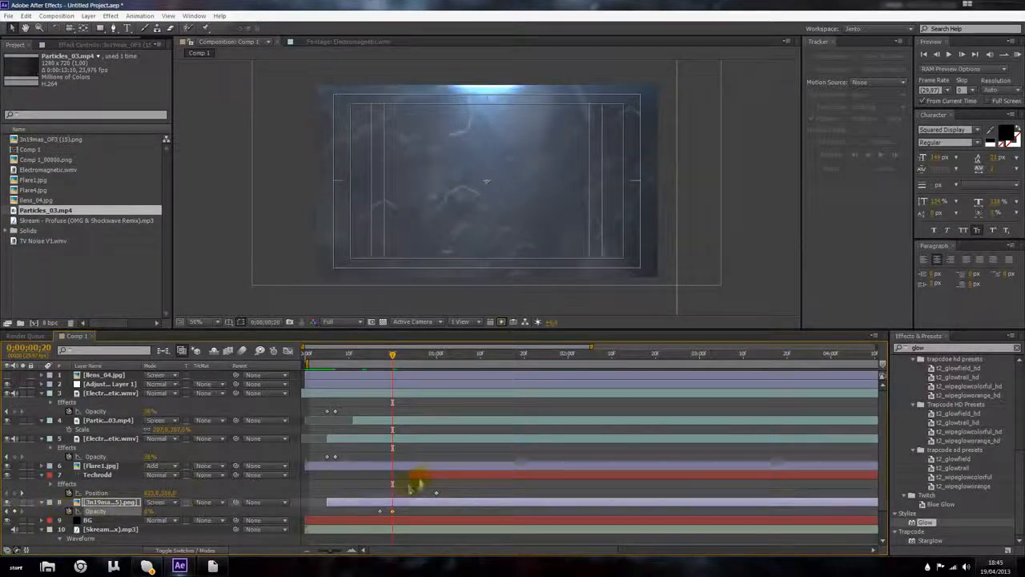
Step: Change the Techrodd text's fill colour to white
click(415, 485)
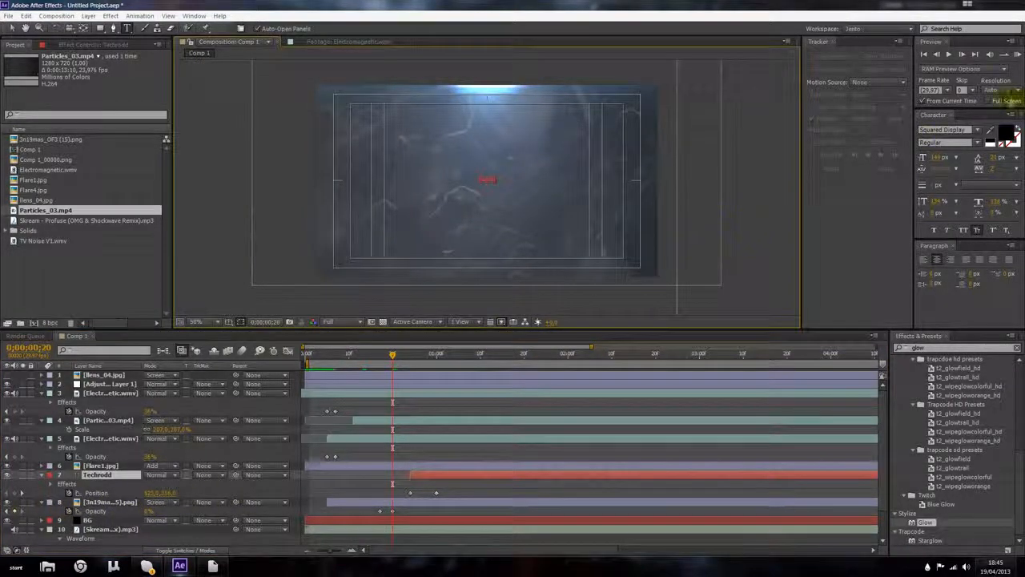
click(1006, 131)
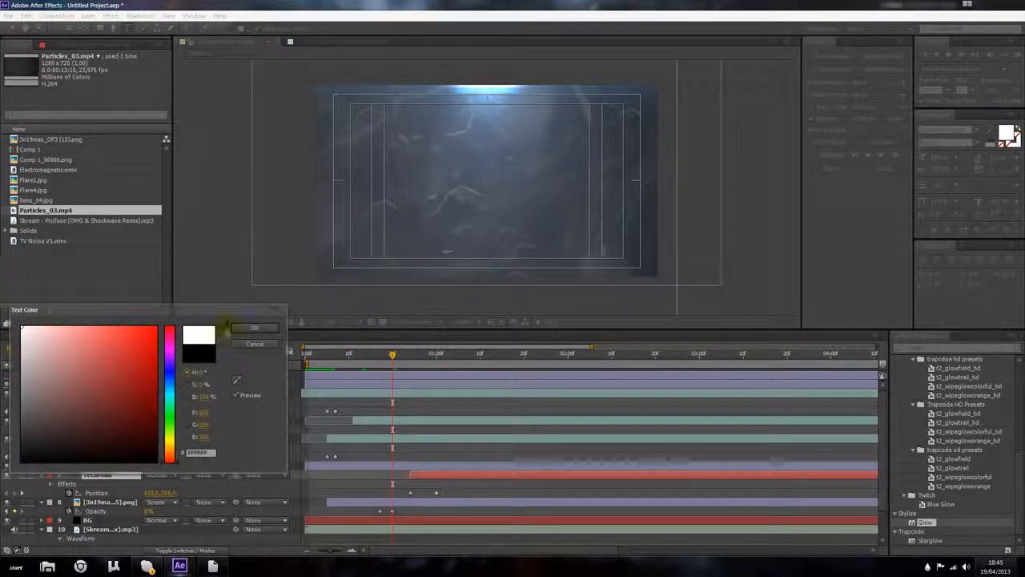
click(254, 328)
Step: Lower the Techrodd Glow Threshold slightly at around 1:15
click(80, 45)
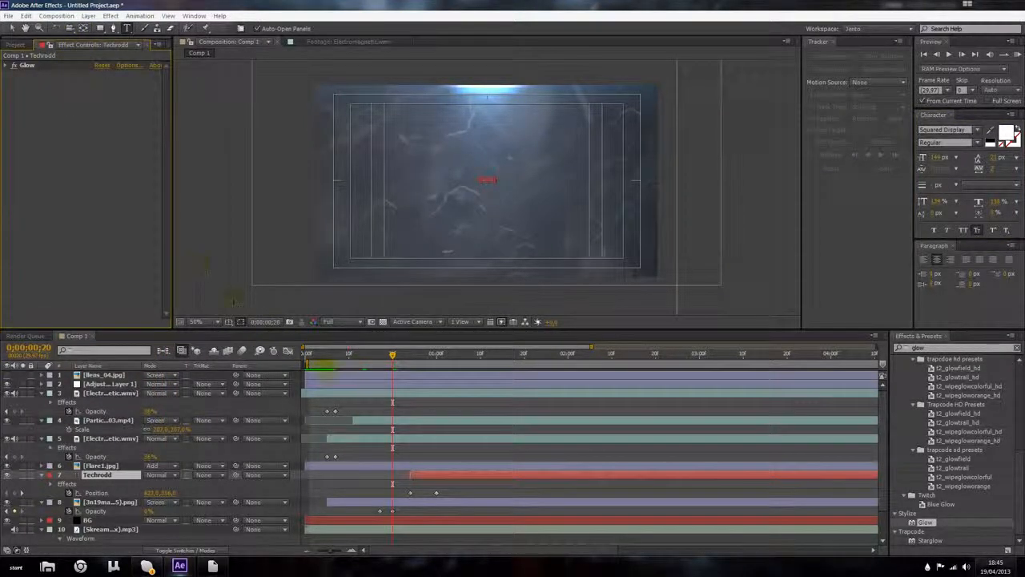
drag(436, 357, 502, 356)
scroll(451, 201, up, 4)
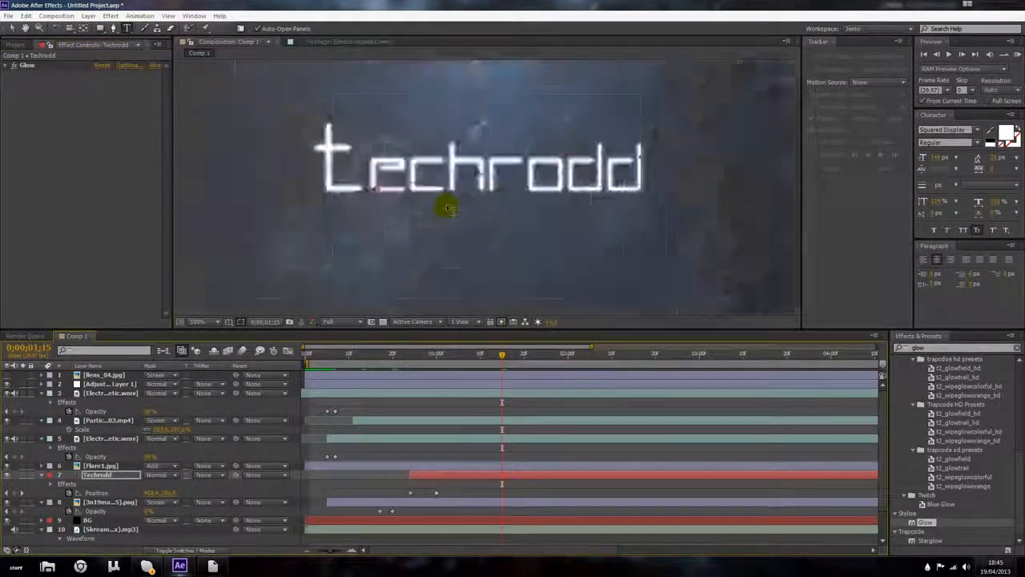
scroll(204, 117, down, 1)
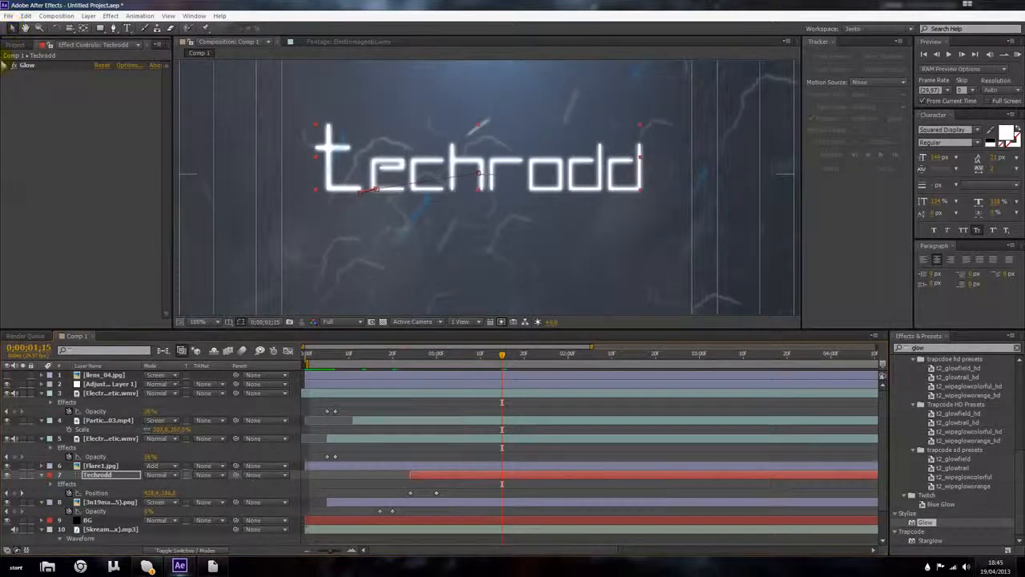
click(7, 65)
drag(98, 84, 92, 85)
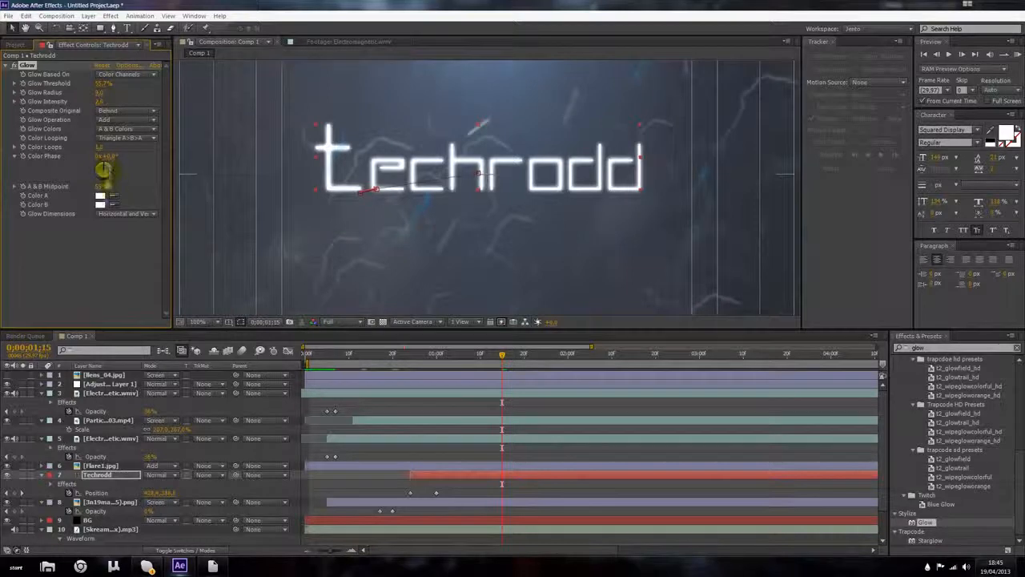
Step: Set the Techrodd Glow's Color B to black
click(99, 204)
click(151, 439)
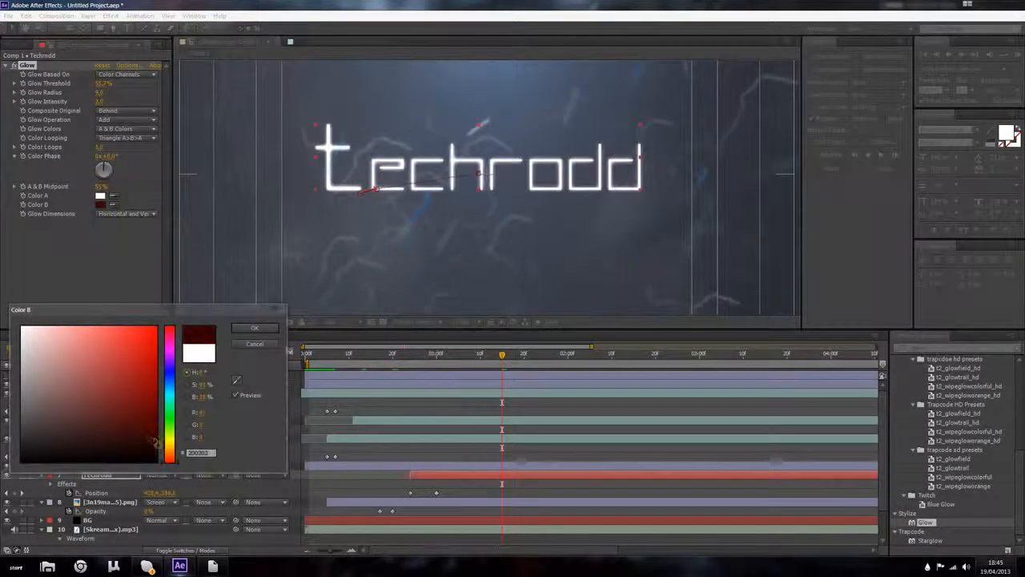
click(244, 331)
Step: Nudge the Particles_03 layer's position at around 0;00;00;22
scroll(327, 164, down, 4)
scroll(321, 120, up, 4)
scroll(366, 119, down, 2)
mouse_move(516, 363)
mouse_down()
mouse_move(309, 359)
mouse_move(439, 355)
mouse_move(385, 355)
mouse_move(402, 359)
mouse_up()
click(108, 420)
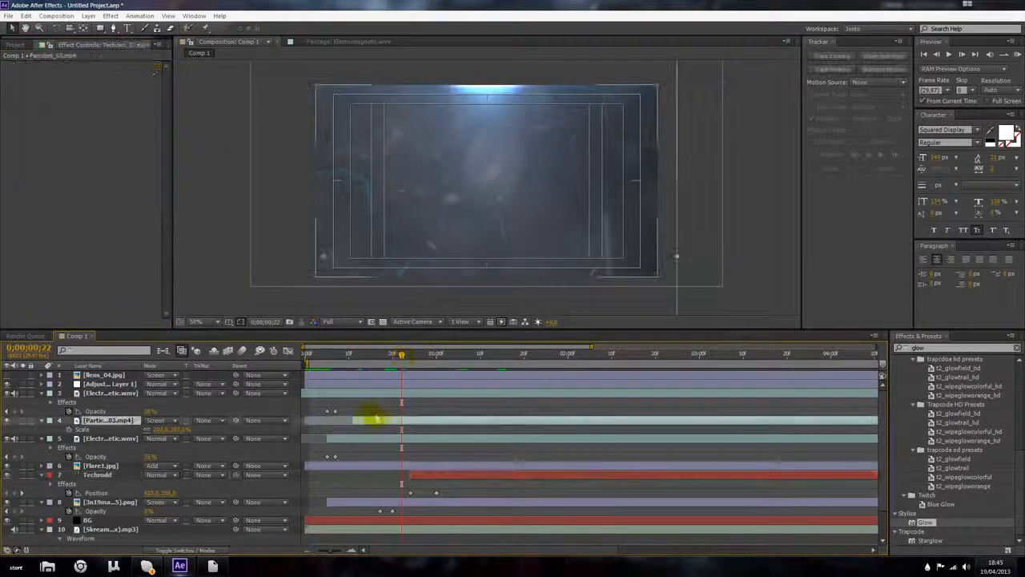
key(t)
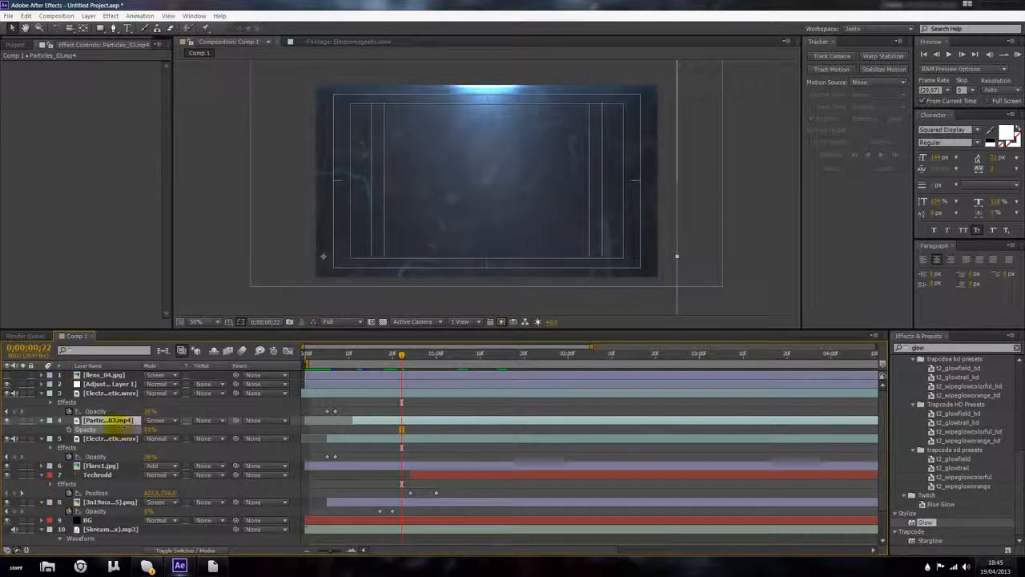
mouse_move(416, 206)
mouse_down()
mouse_move(392, 219)
mouse_move(412, 210)
mouse_up()
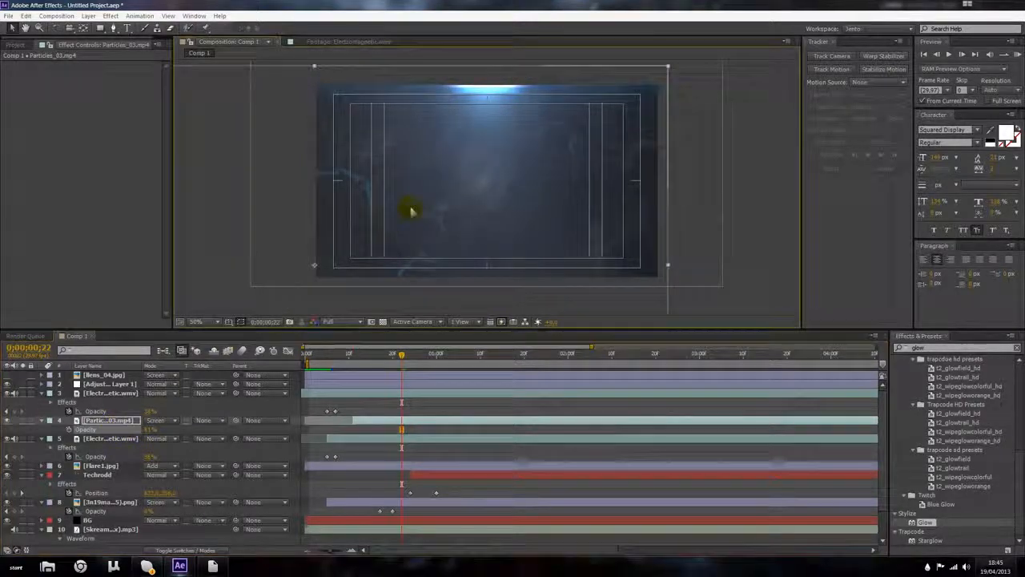
key(s)
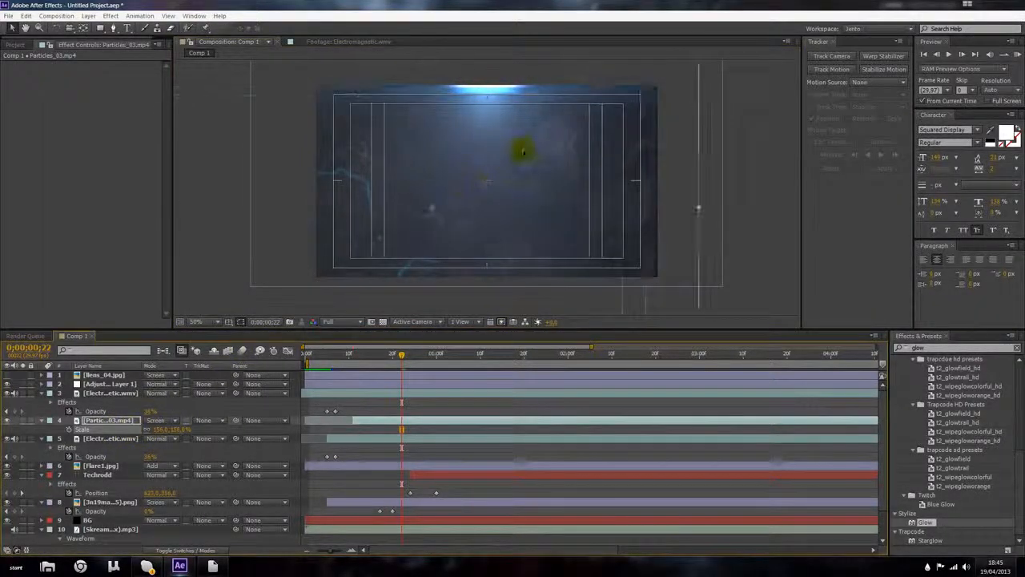
Step: Try the Lighten and Lighter Color blend modes on the Particles_03 layer
click(164, 420)
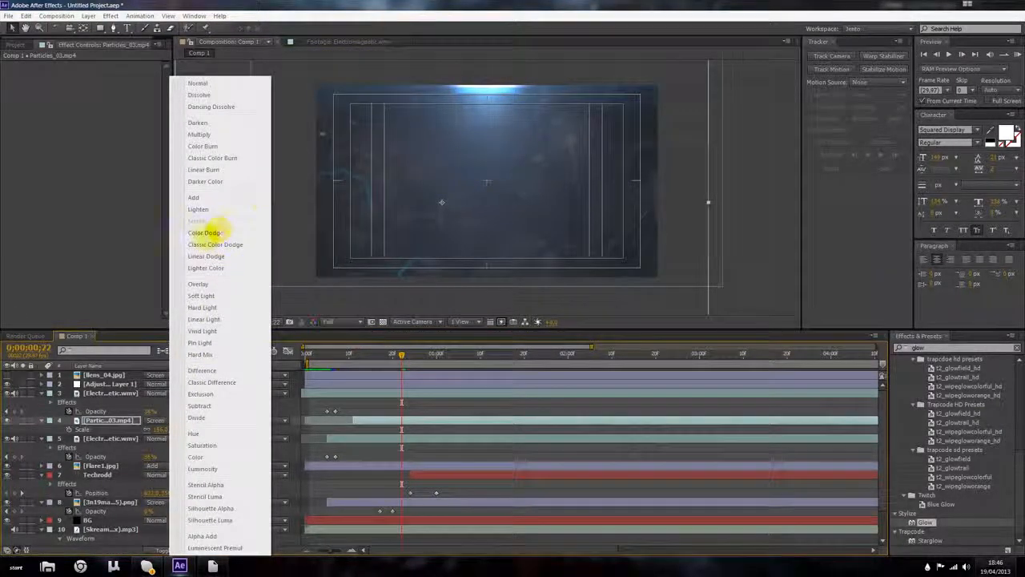
click(201, 209)
click(151, 420)
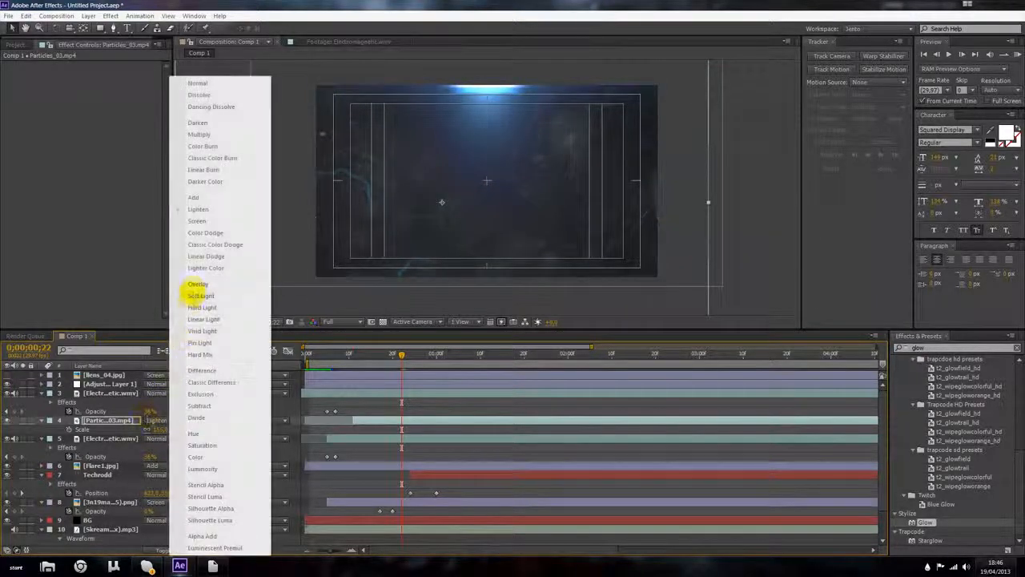
click(197, 268)
Step: Try Linear Dodge and Screen blend modes on the Electromagnetic layer
click(157, 393)
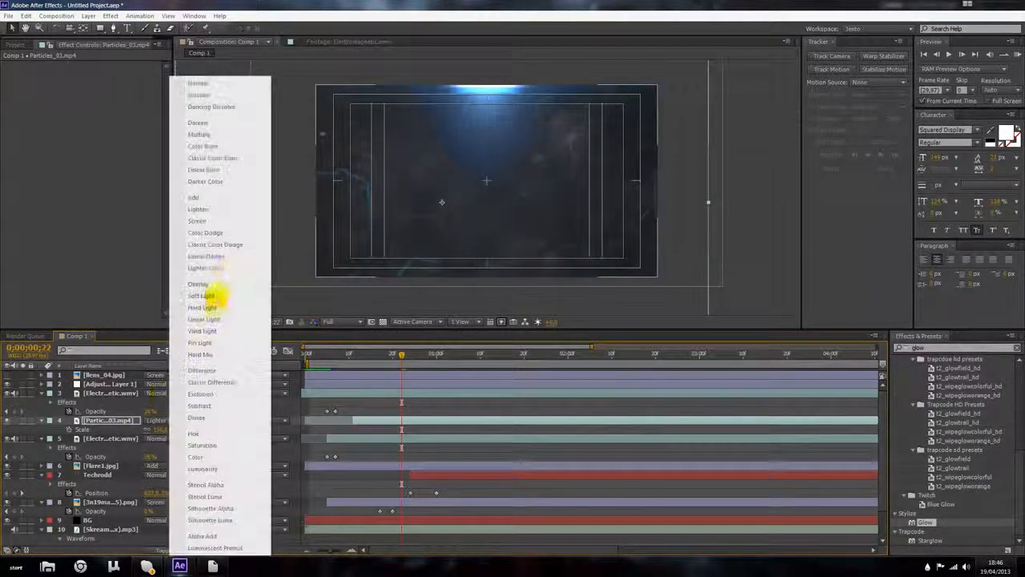
click(230, 259)
click(151, 394)
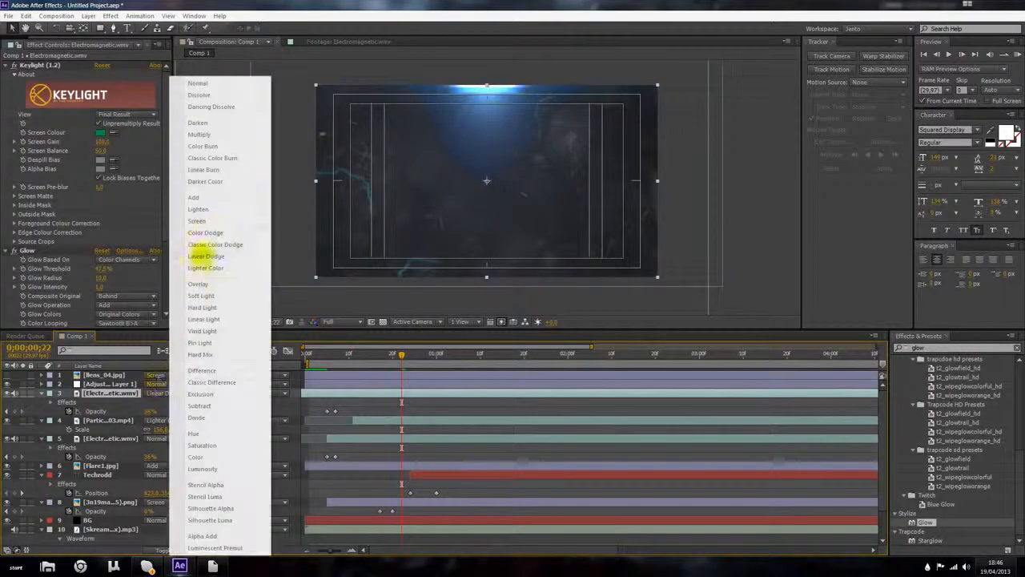
click(130, 394)
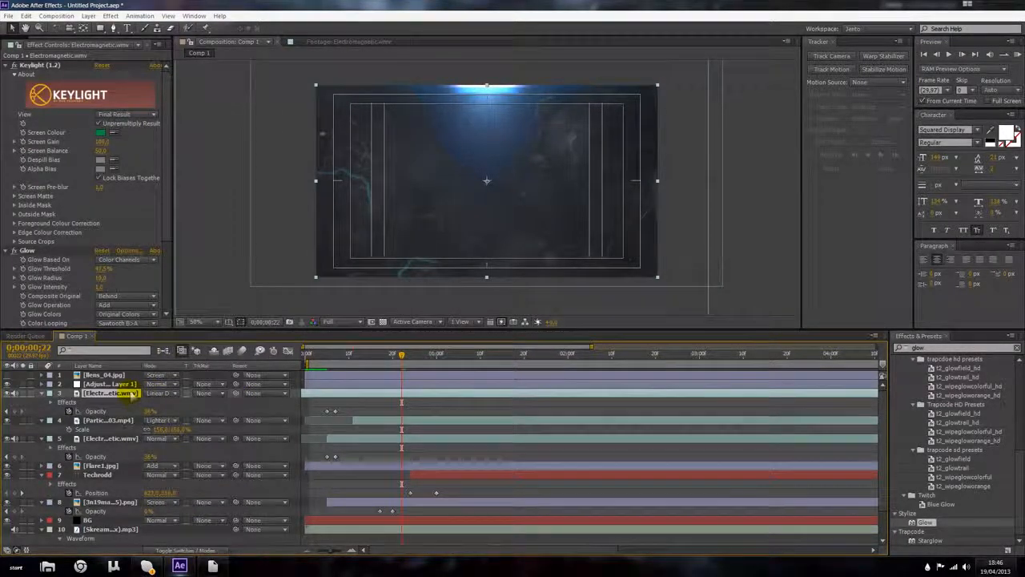
click(157, 395)
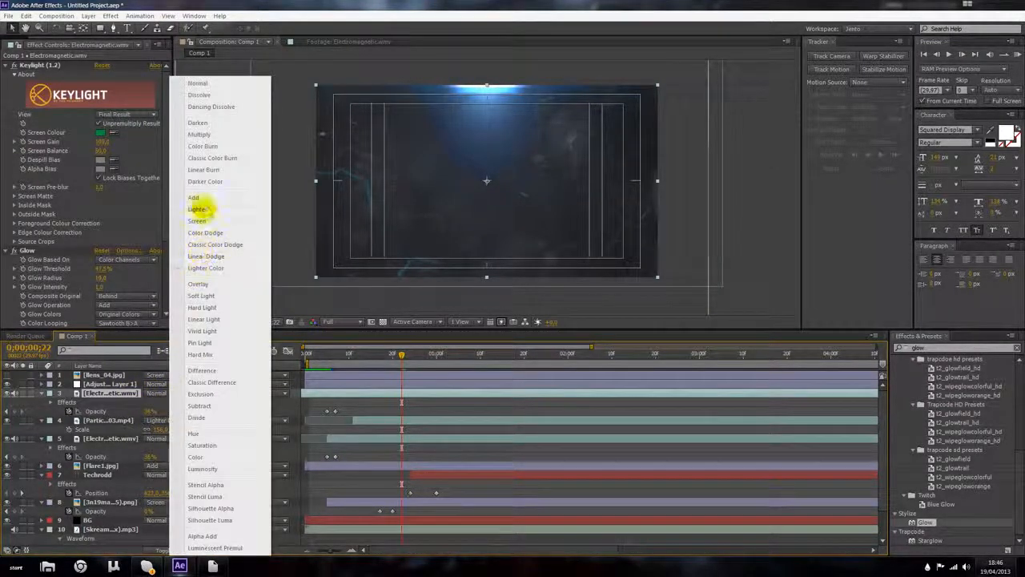
click(198, 219)
Step: Set the Particles_03 layer's blend mode to Add and shift the layer slightly right in the composition
click(156, 420)
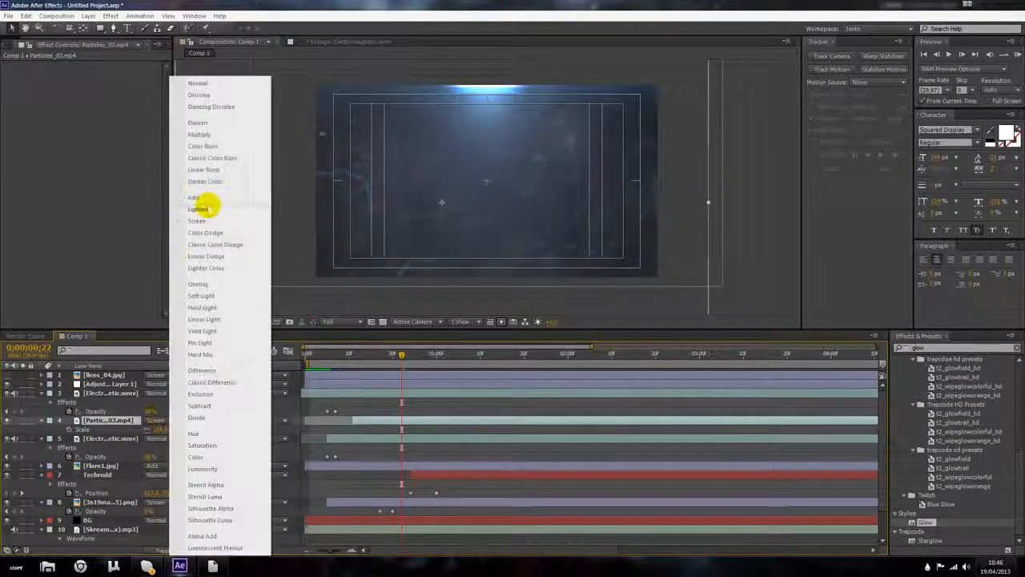
click(198, 210)
click(158, 420)
click(210, 197)
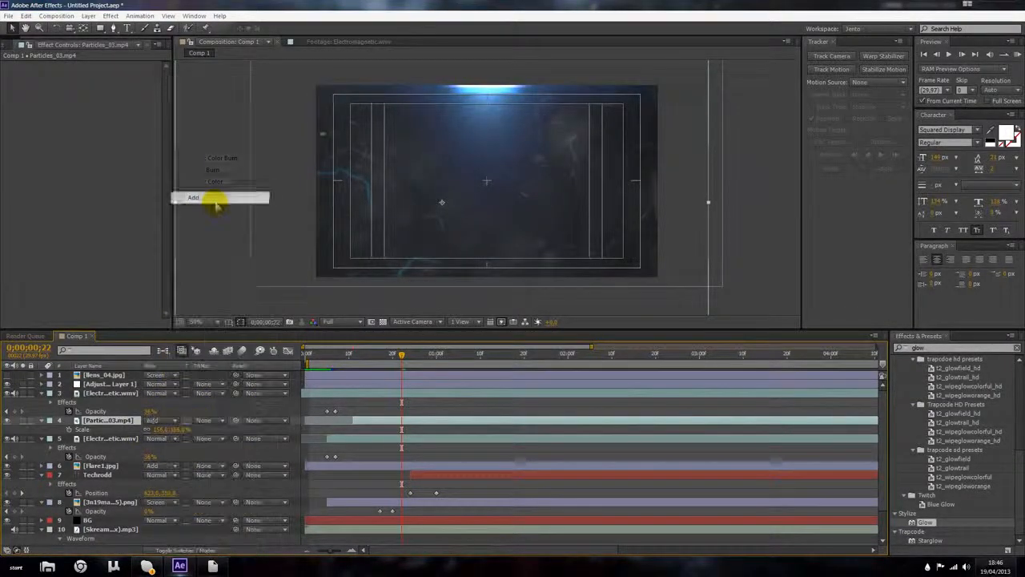
drag(361, 201, 395, 197)
Step: At 0;00;01;00, set the Electromagnetic layer's Glow Color B to black
drag(402, 353, 440, 353)
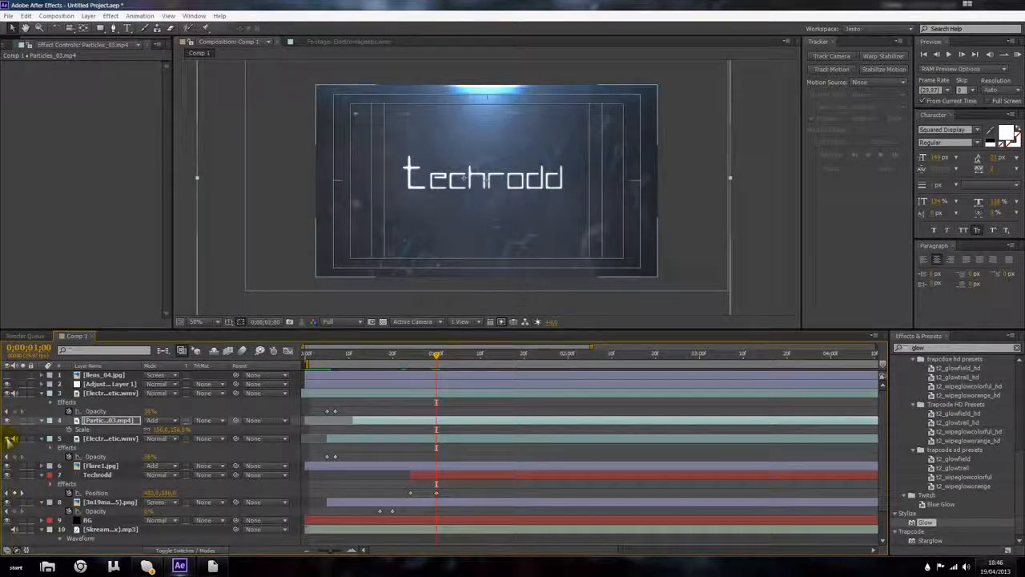
click(11, 399)
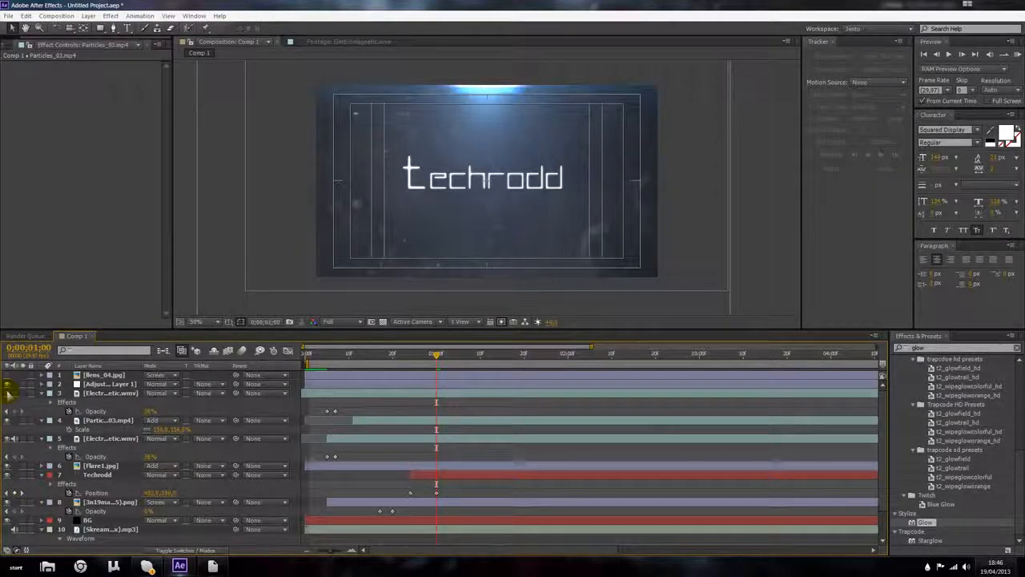
click(95, 392)
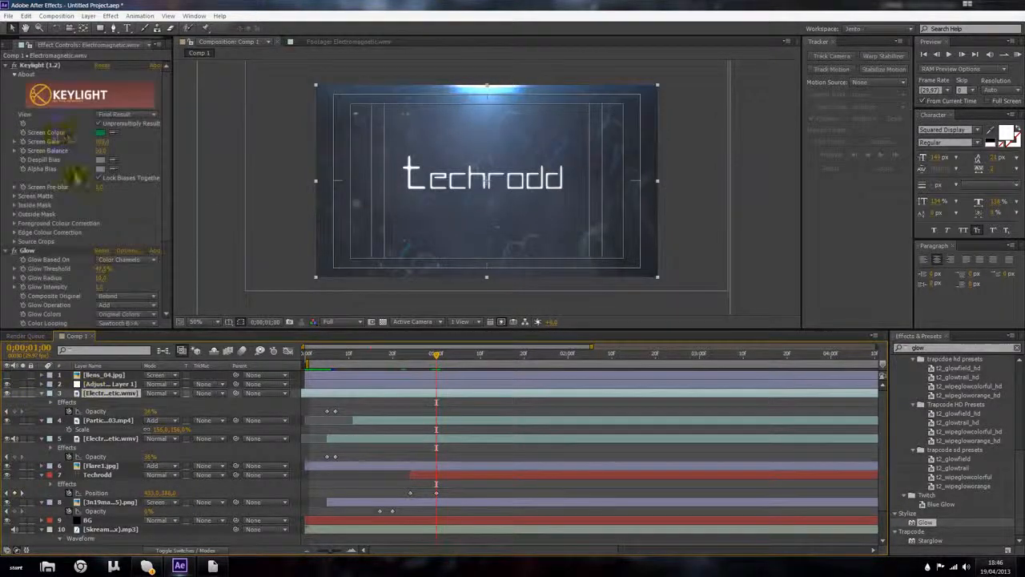
scroll(80, 207, down, 1)
click(104, 306)
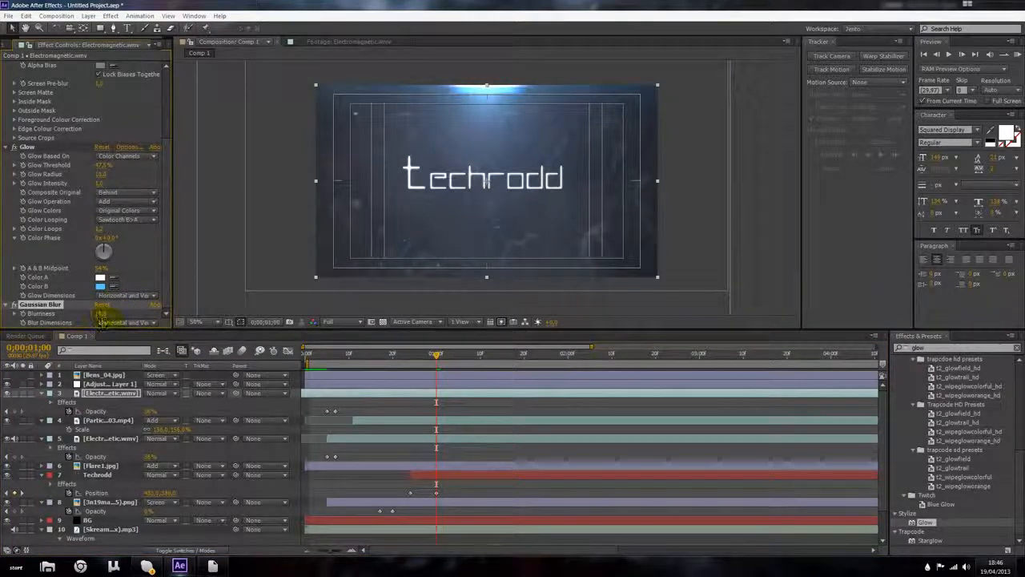
click(100, 286)
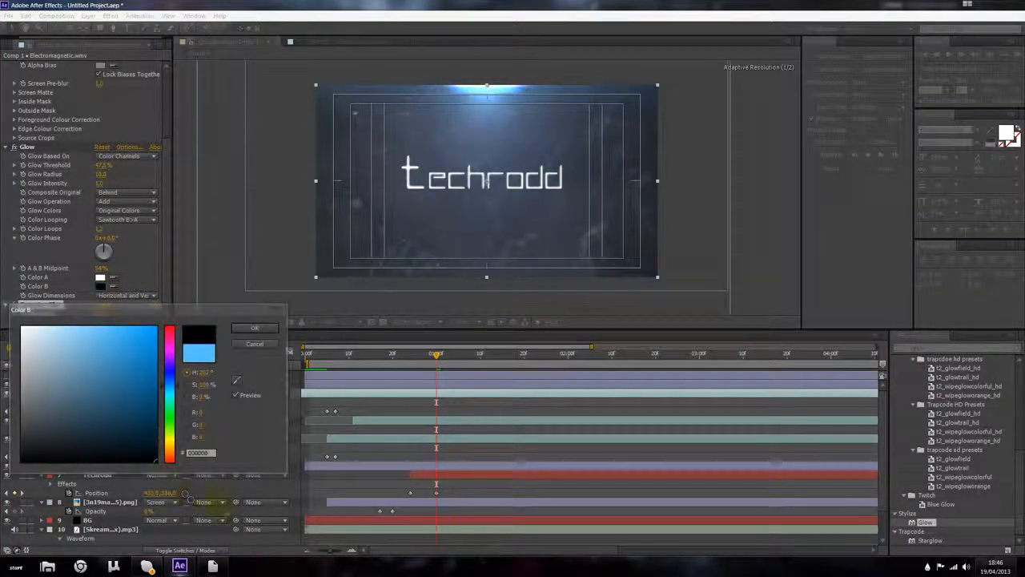
click(253, 328)
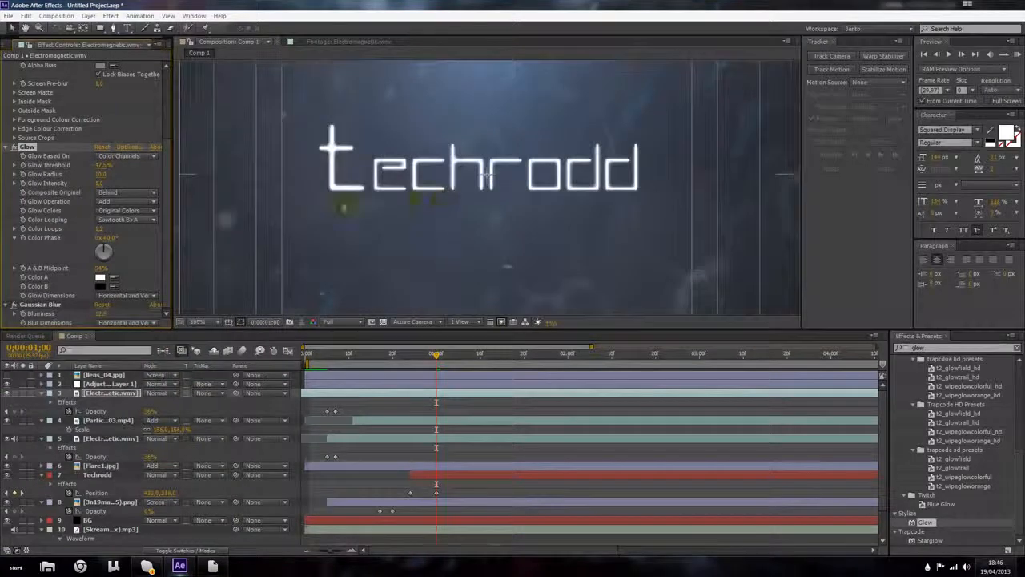
Step: Adjust the Electromagnetic Glow Radius and set its Glow Color A to black
drag(100, 175, 78, 174)
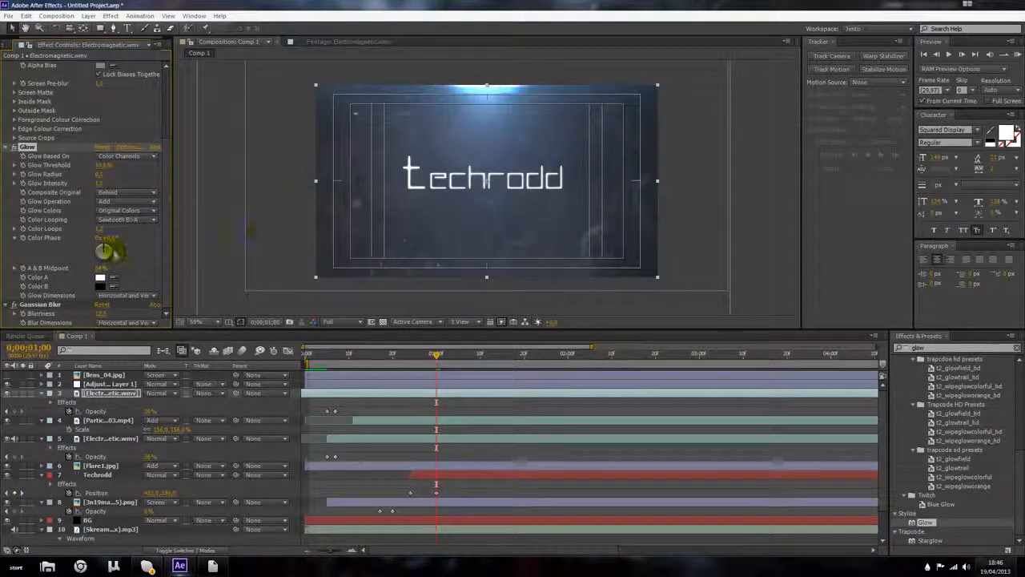
click(100, 277)
drag(144, 449, 275, 526)
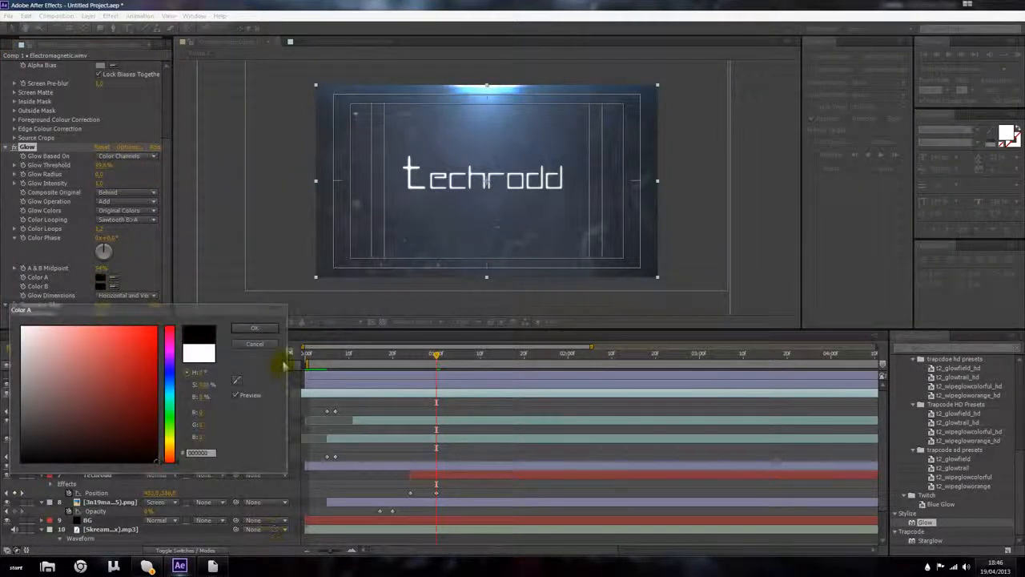
click(267, 326)
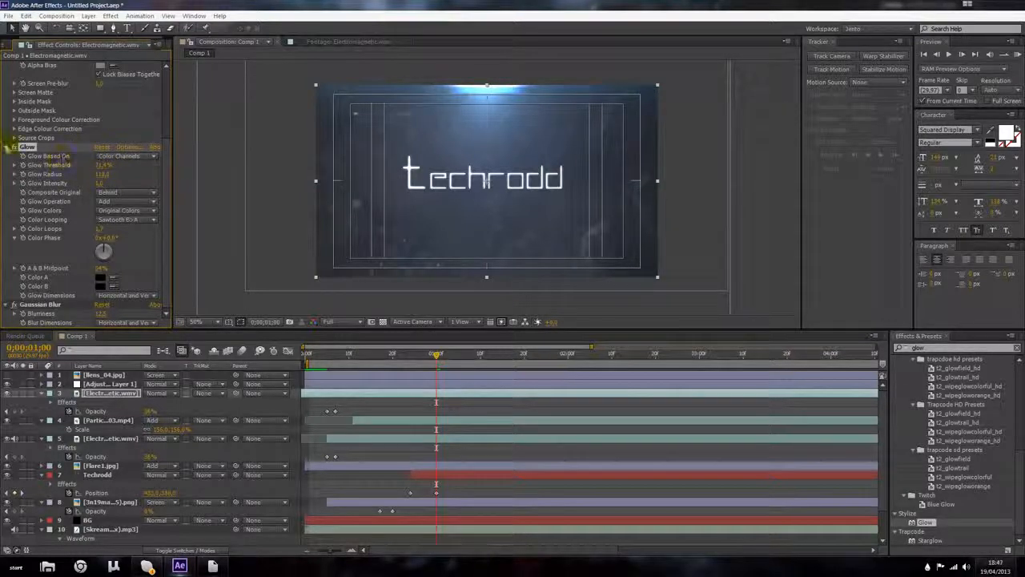
Step: Apply a Black & White color correction effect to the Electromagnetic layer
click(13, 147)
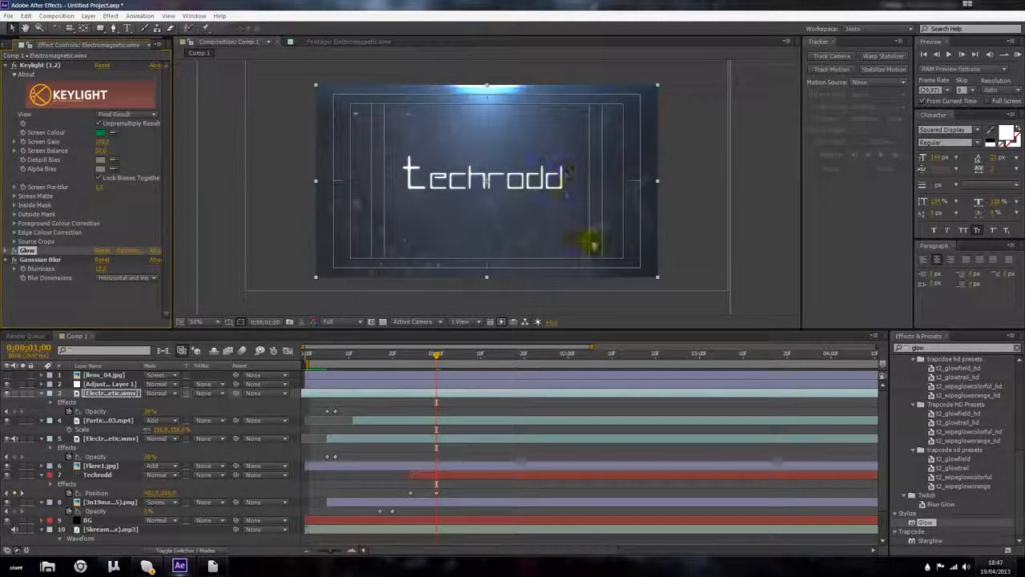
click(110, 16)
mouse_move(144, 113)
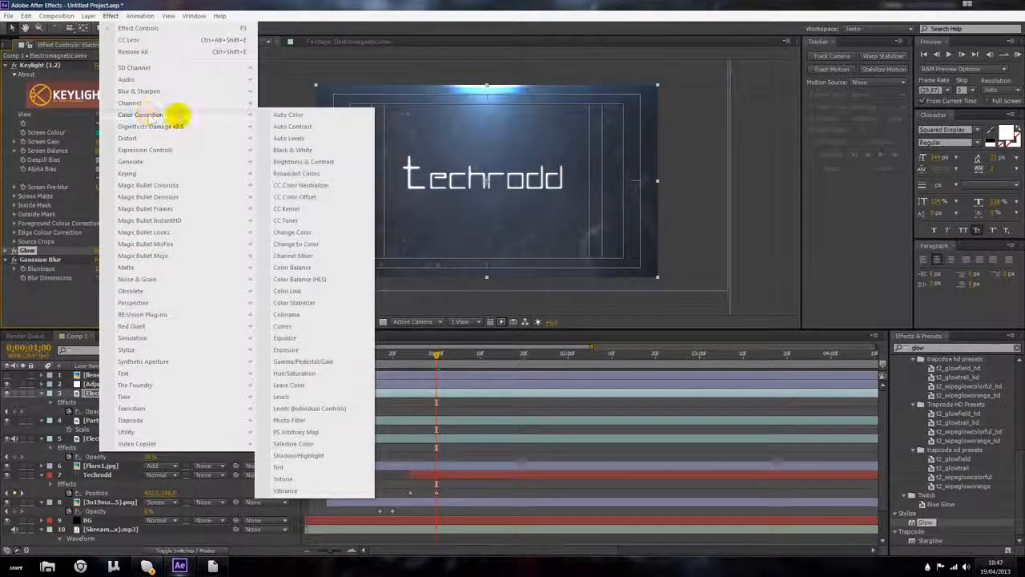
click(293, 150)
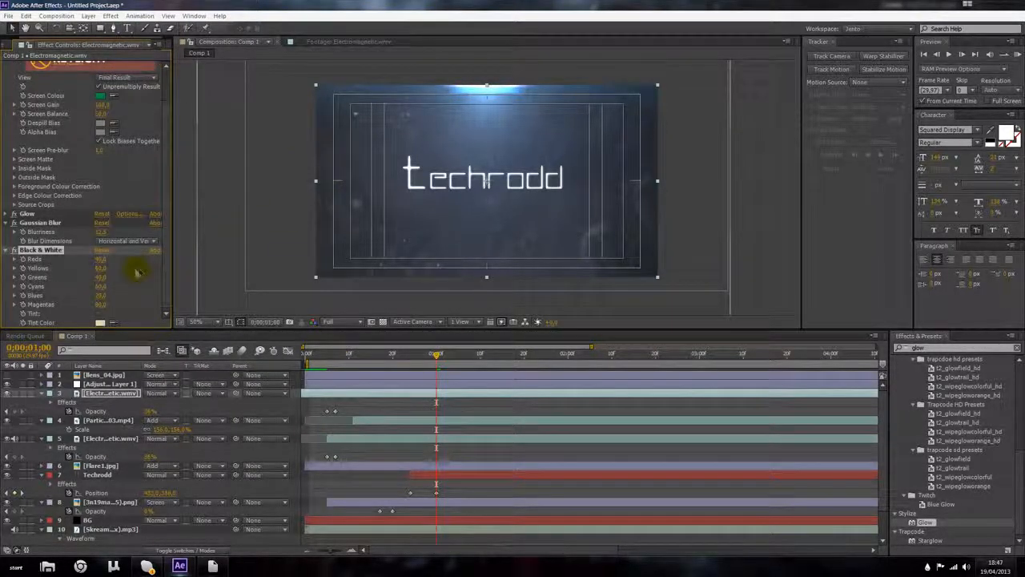
click(738, 166)
Step: Preview the animation from the start of the composition
click(138, 165)
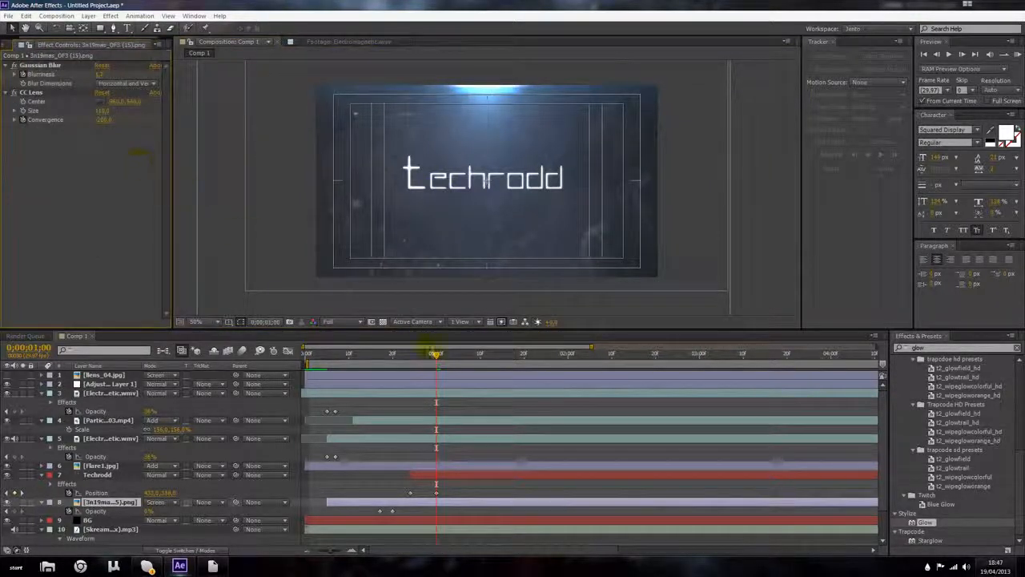
drag(435, 355, 303, 359)
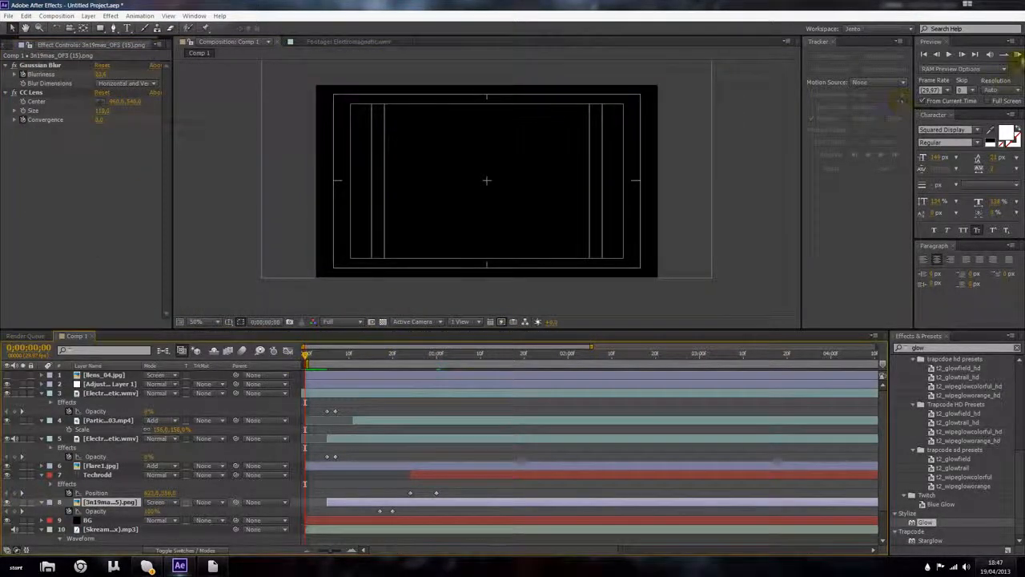
click(1018, 54)
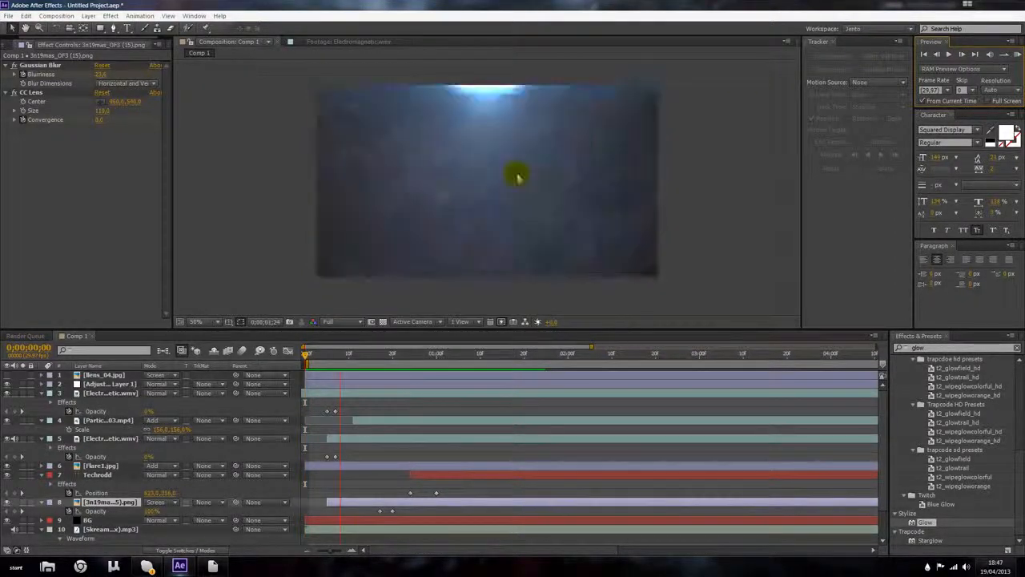
key(space)
Step: At 0;00;01;15, enlarge the Techrodd text's font size and recentre it in the frame
drag(348, 353, 502, 354)
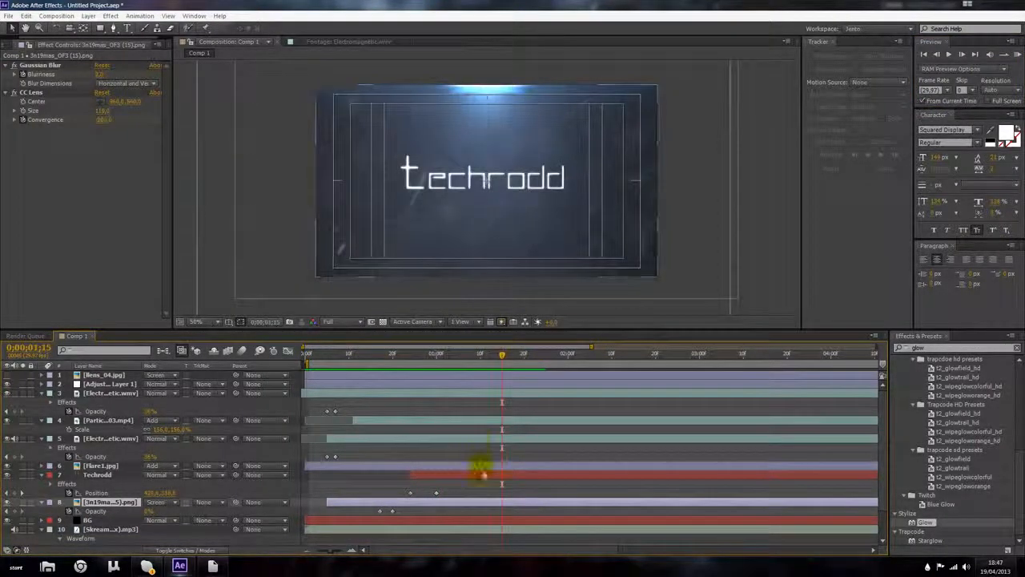
double_click(480, 475)
drag(572, 164, 606, 178)
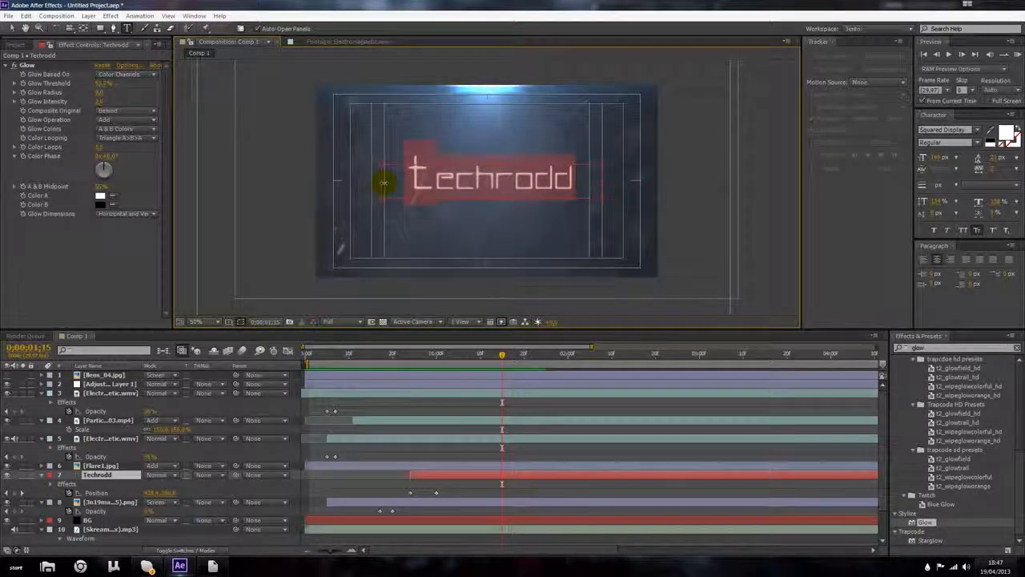
drag(501, 170, 495, 157)
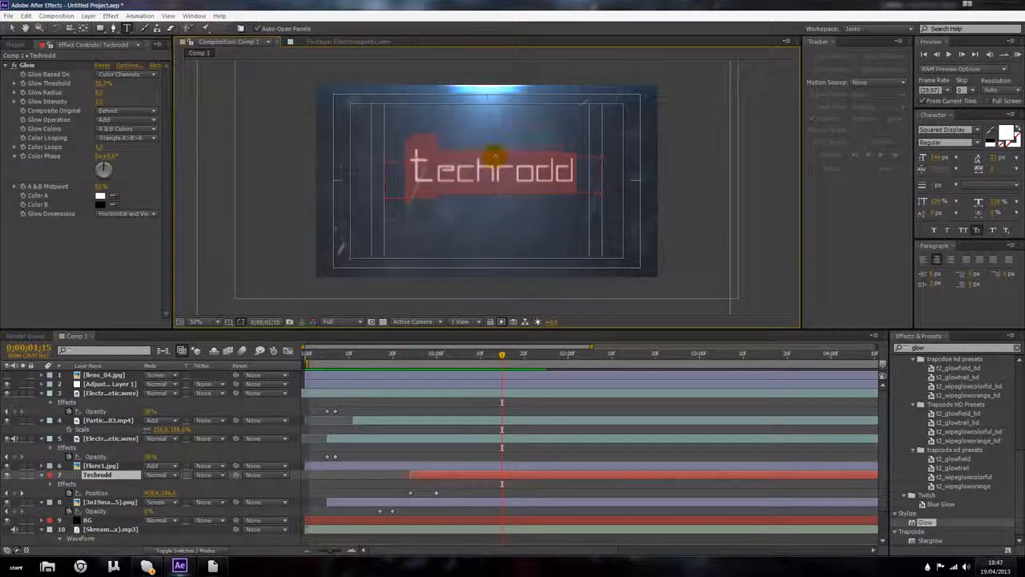
drag(938, 158, 971, 167)
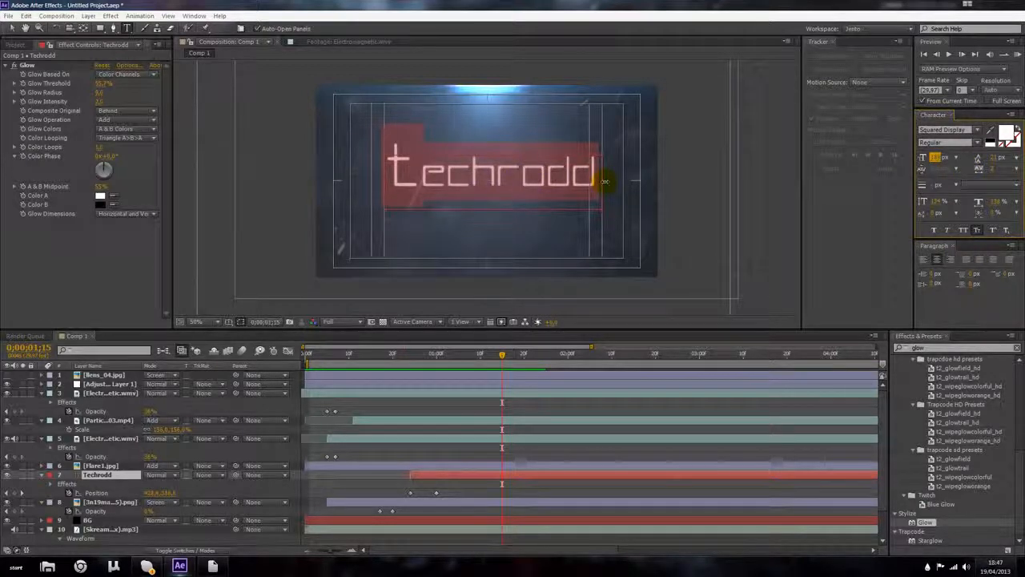
drag(605, 181, 591, 180)
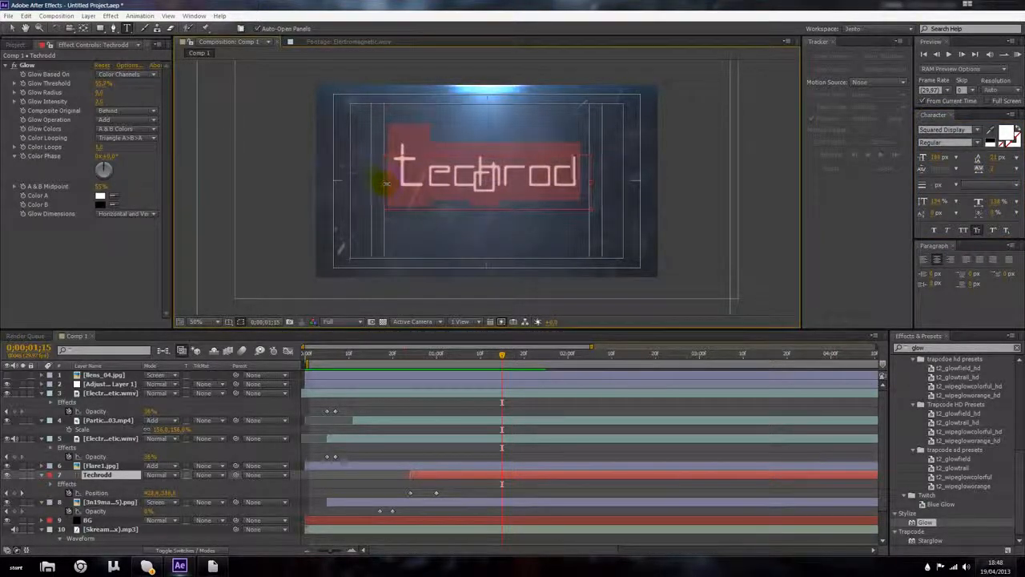
drag(385, 184, 369, 183)
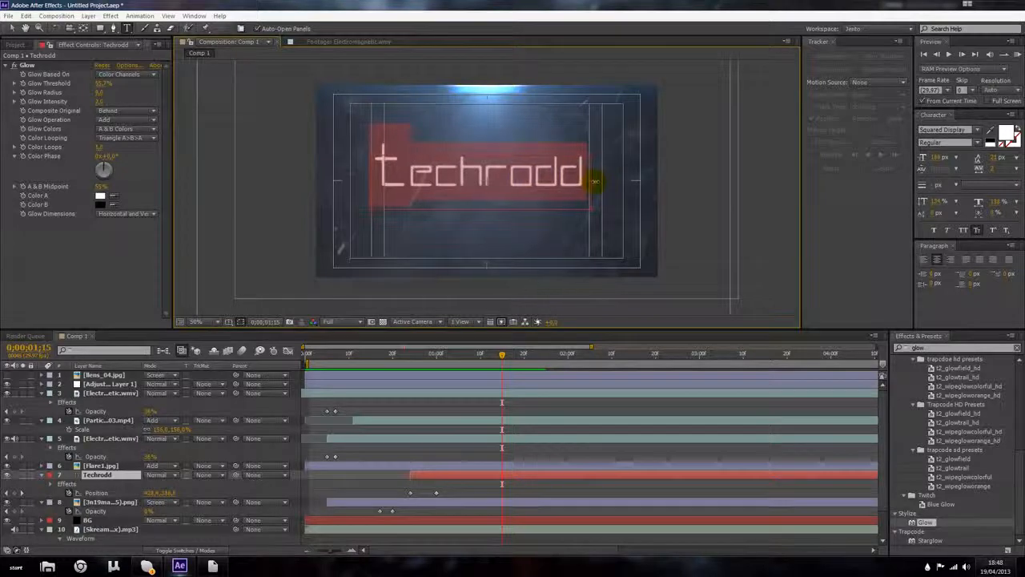
drag(594, 182, 604, 182)
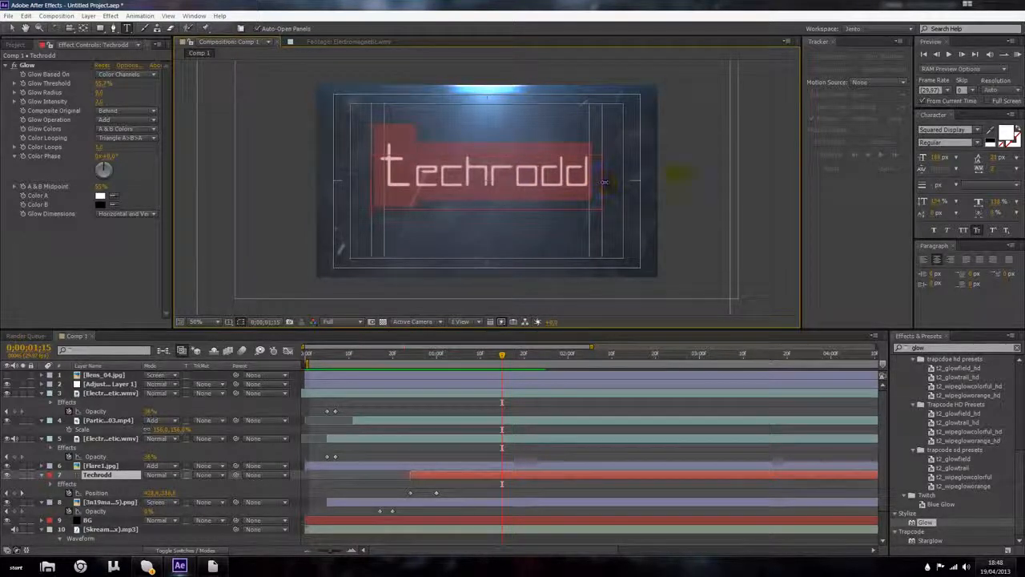
drag(933, 159, 920, 161)
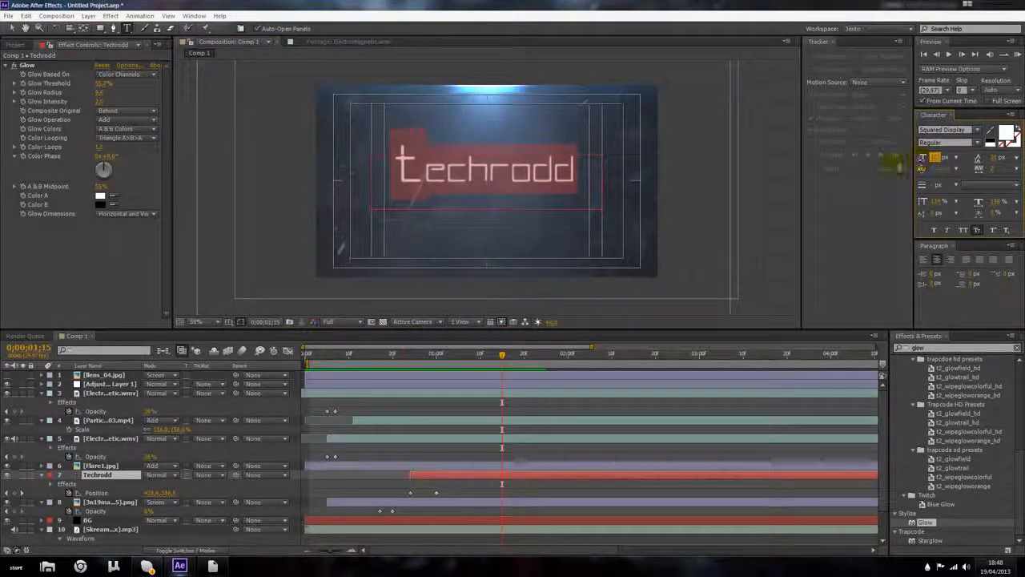
click(546, 178)
click(74, 262)
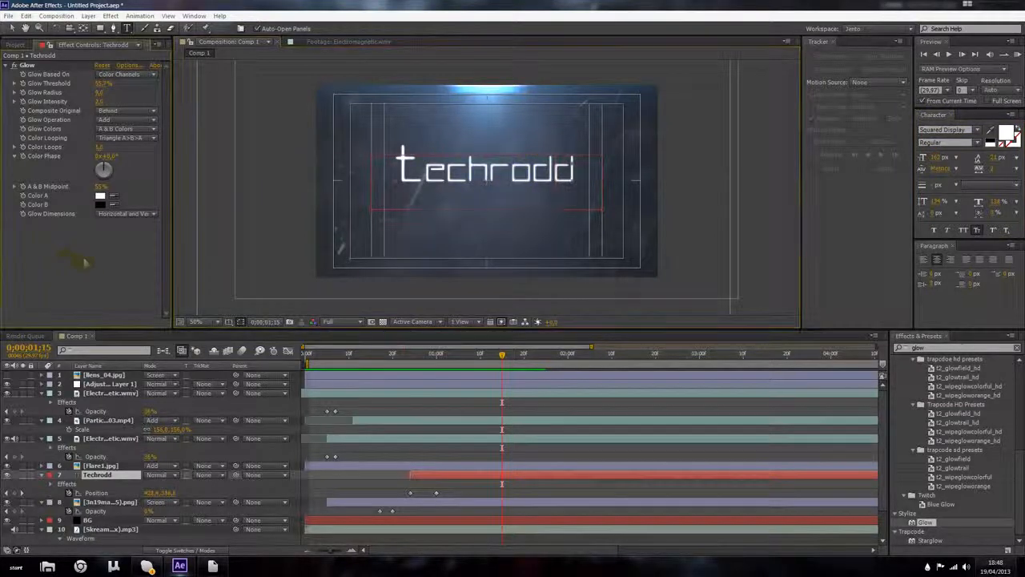
Step: Adjust the Techrodd Glow effect, lowering its Glow Threshold
scroll(426, 190, up, 1)
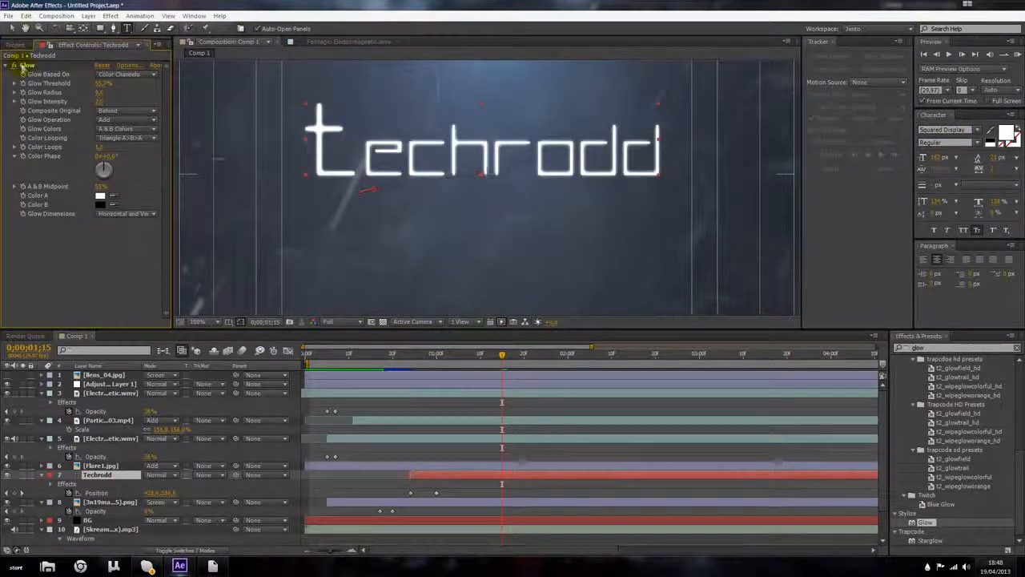
click(26, 65)
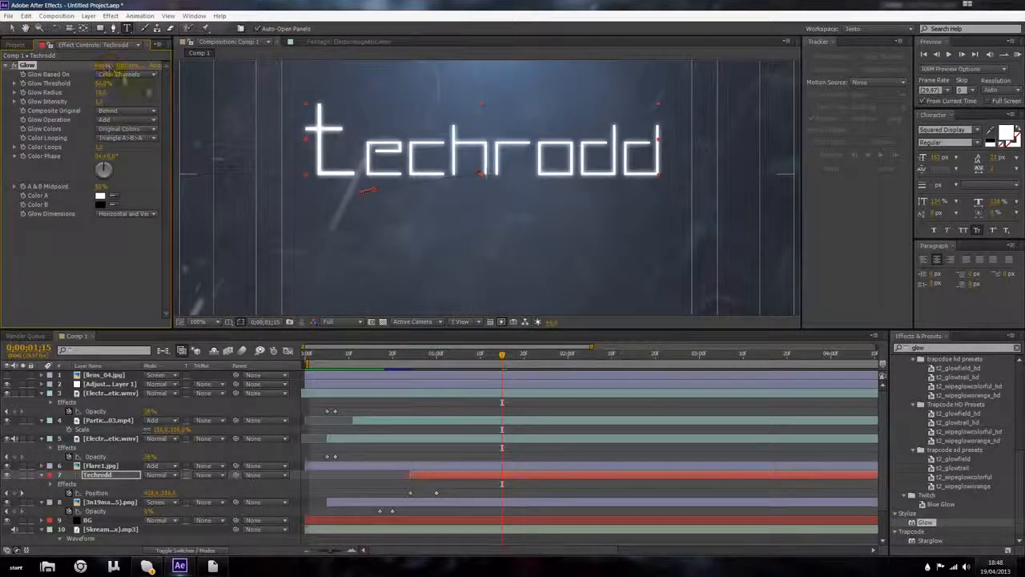
mouse_move(101, 84)
mouse_down()
mouse_move(91, 84)
mouse_move(100, 96)
mouse_up()
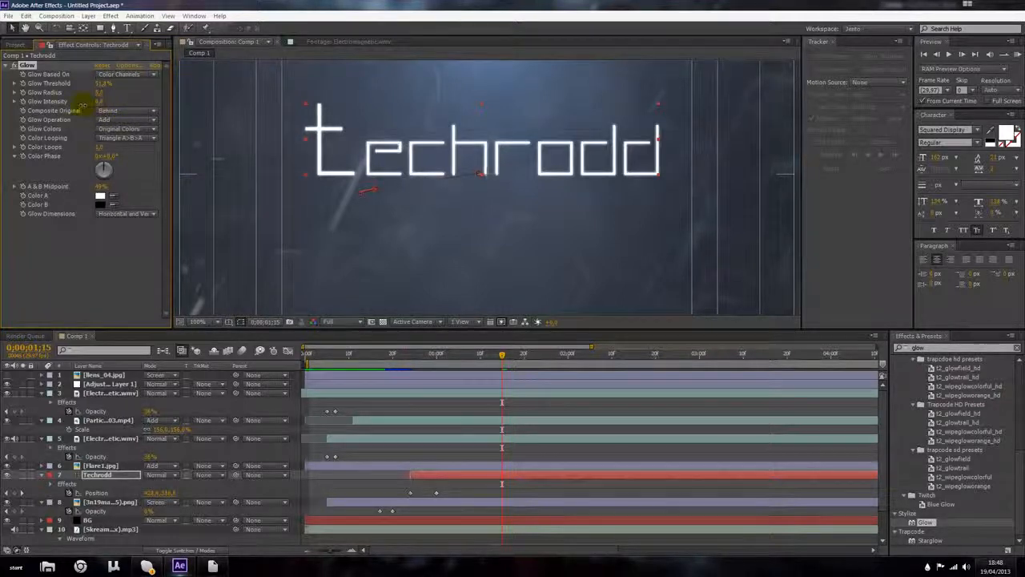
Step: Lower the Particles_03 layer's opacity to about 12%
scroll(365, 153, down, 1)
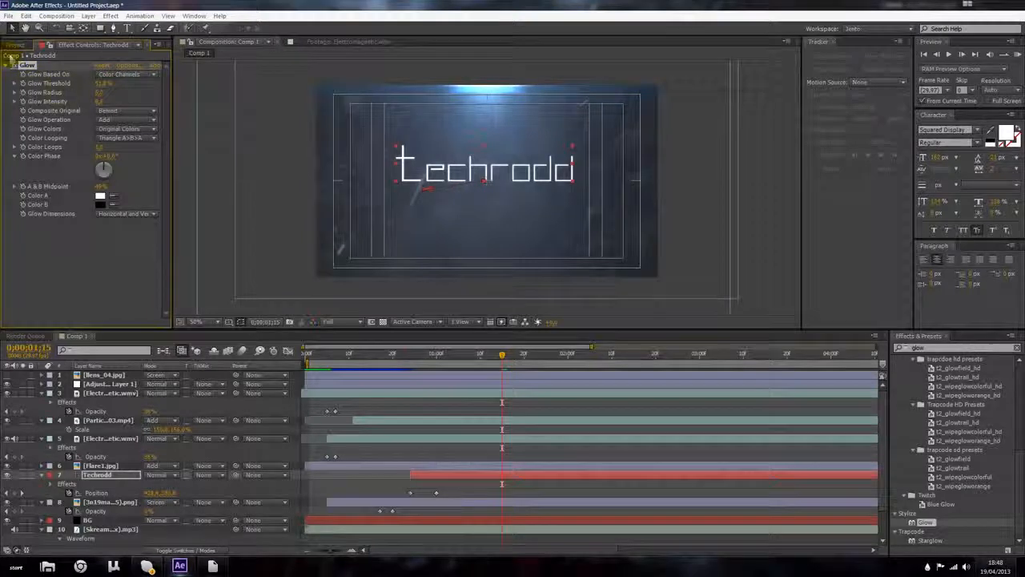
click(303, 255)
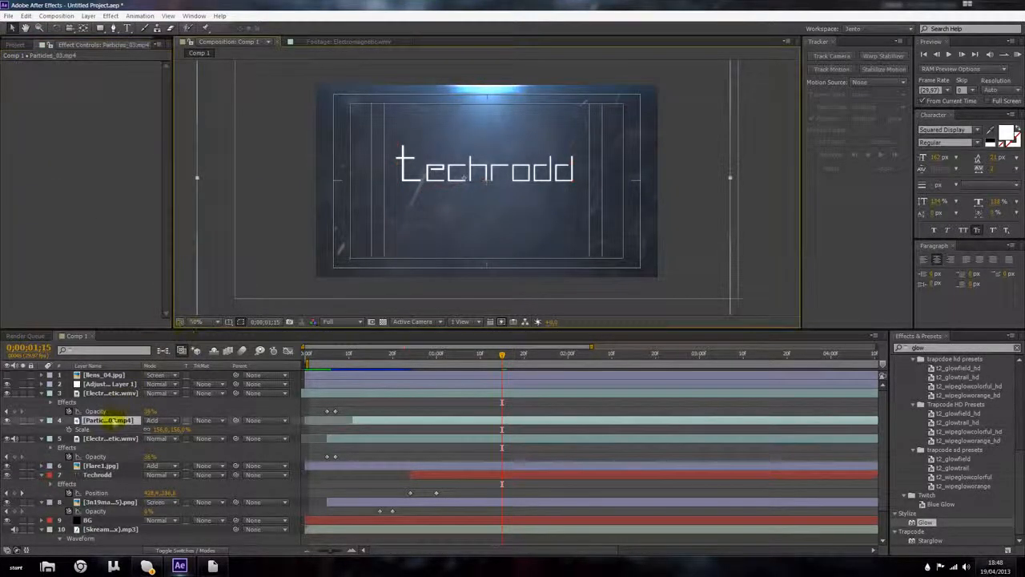
key(t)
drag(149, 427, 80, 424)
scroll(276, 243, up, 1)
scroll(295, 229, down, 1)
click(773, 188)
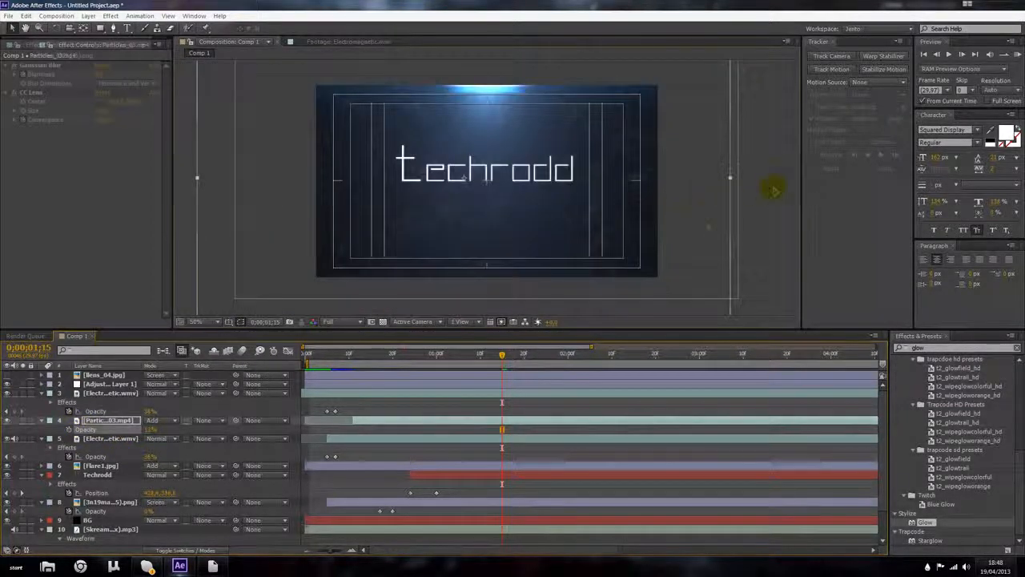
Step: Apply a Black & White color correction effect to the second Electromagnetic layer
drag(499, 354, 487, 354)
drag(318, 367, 493, 355)
click(110, 439)
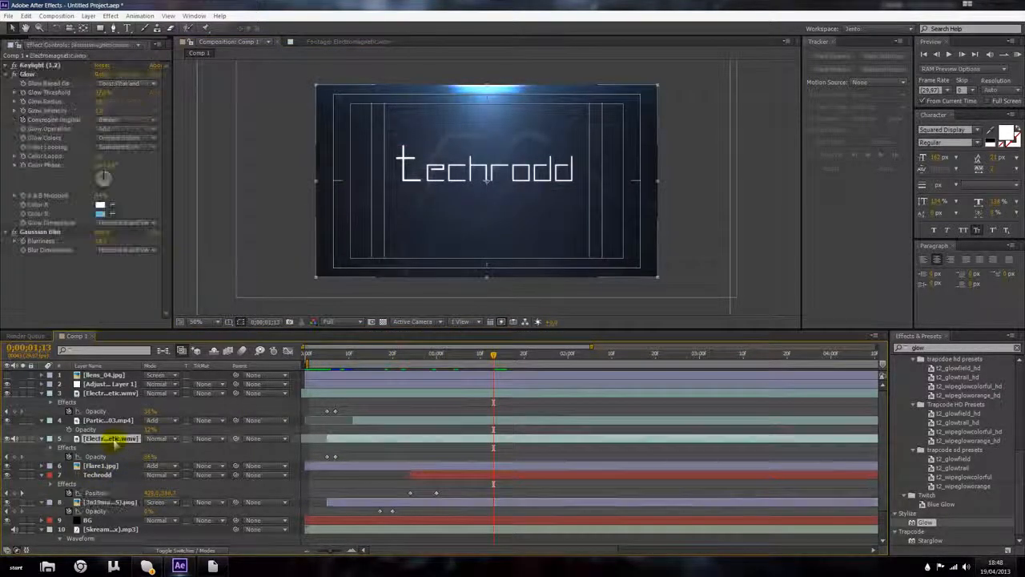
click(111, 17)
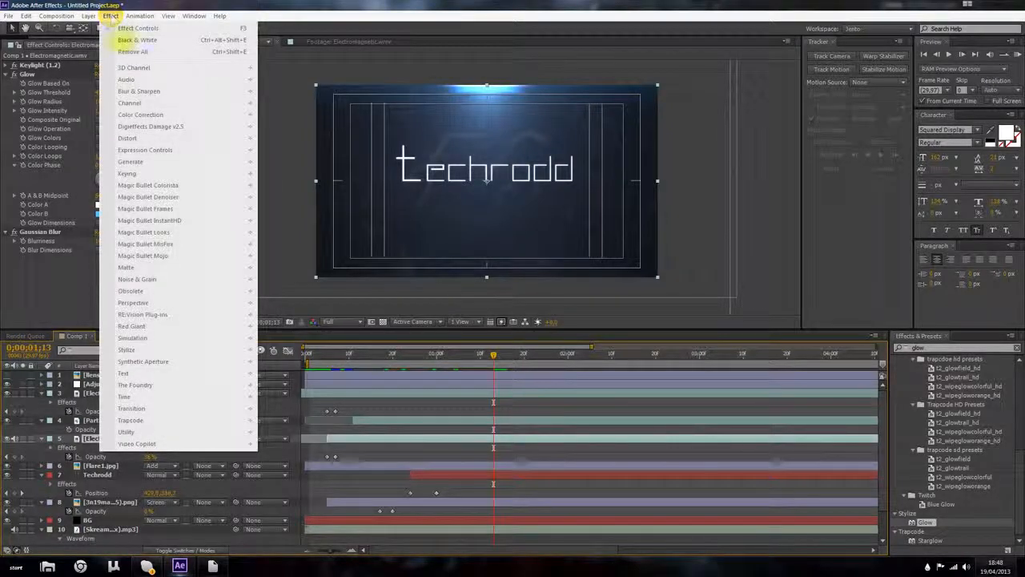
mouse_move(232, 116)
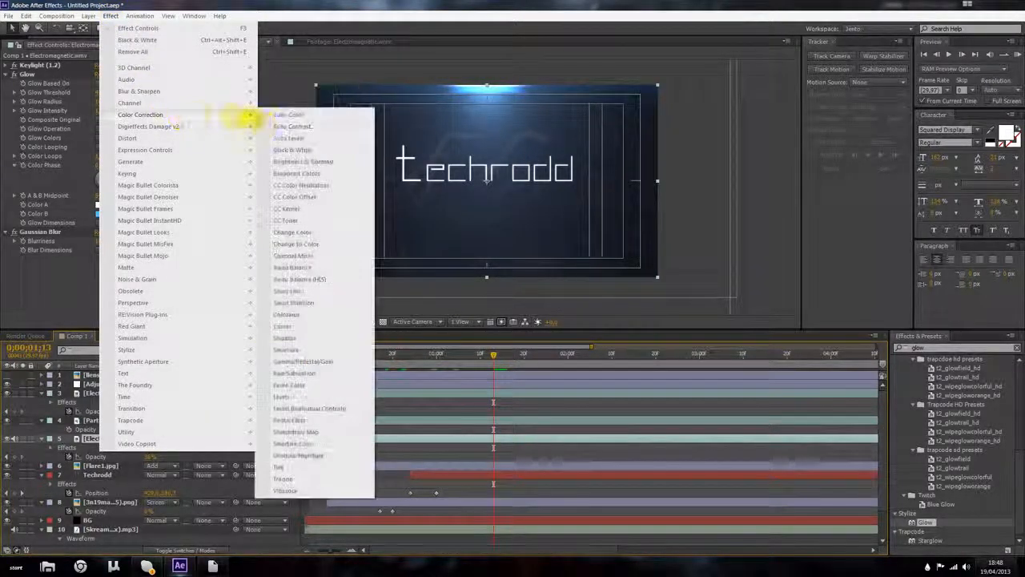
click(292, 150)
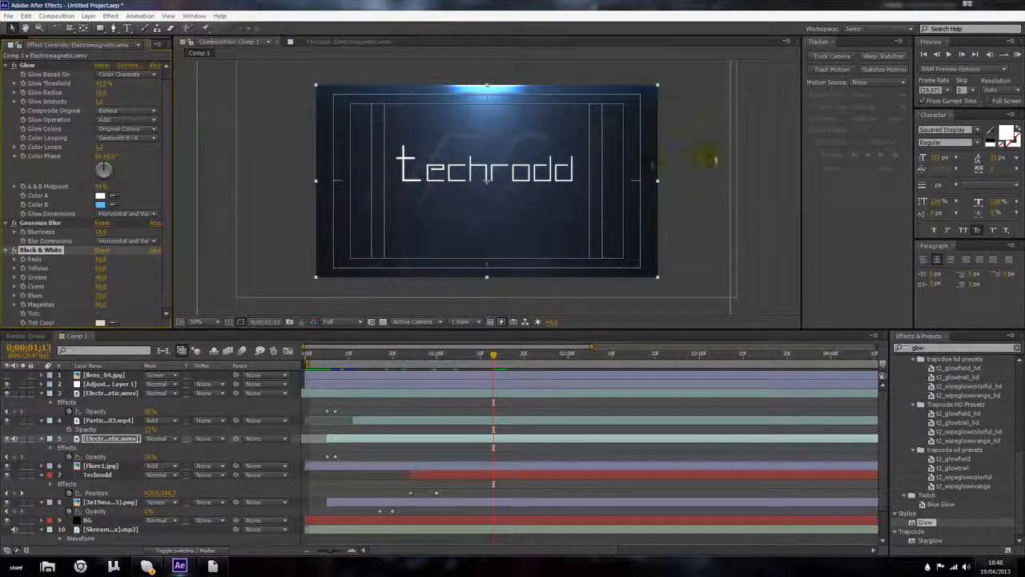
Step: Preview the animation from the start of the composition
click(712, 161)
drag(495, 354, 284, 355)
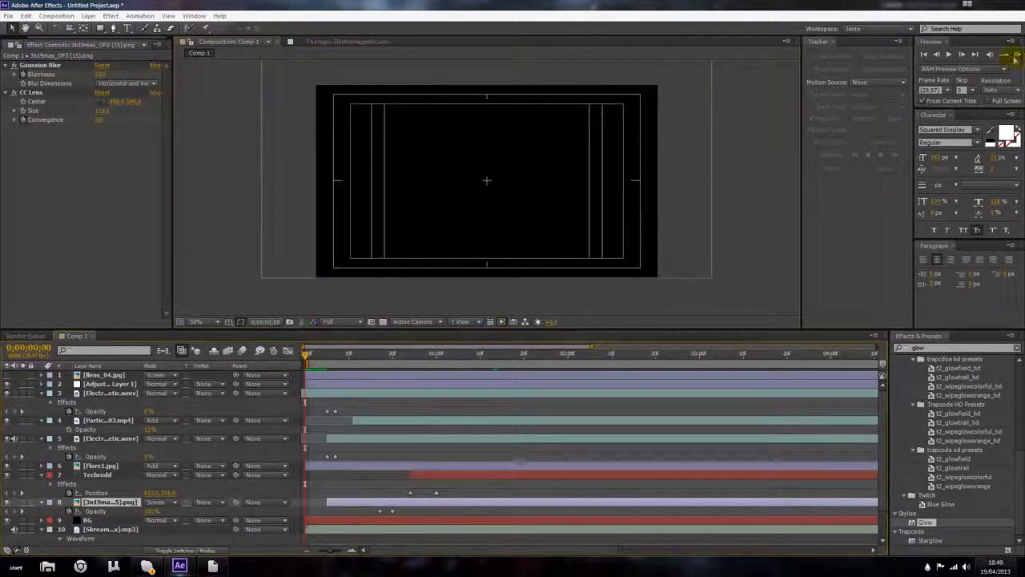
click(1015, 56)
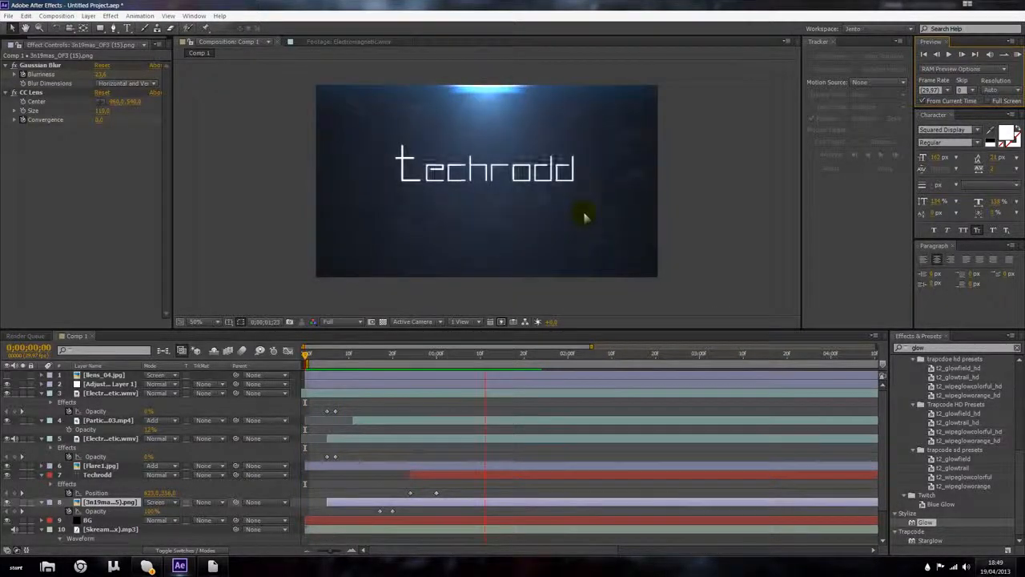
key(space)
Step: Shift the Techrodd text layer earlier in time and split it at 0;00;00;14
drag(400, 352, 373, 369)
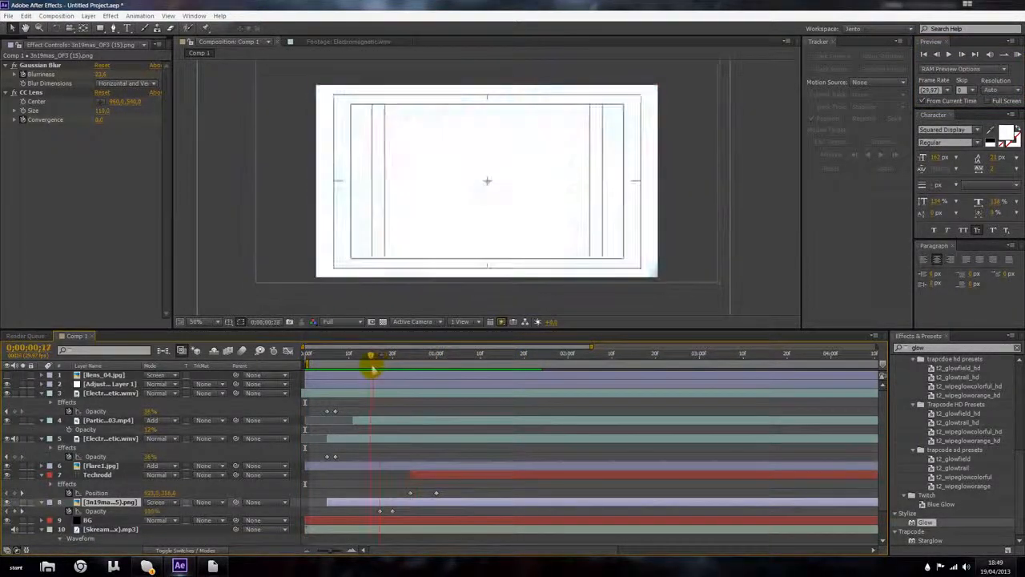
click(425, 474)
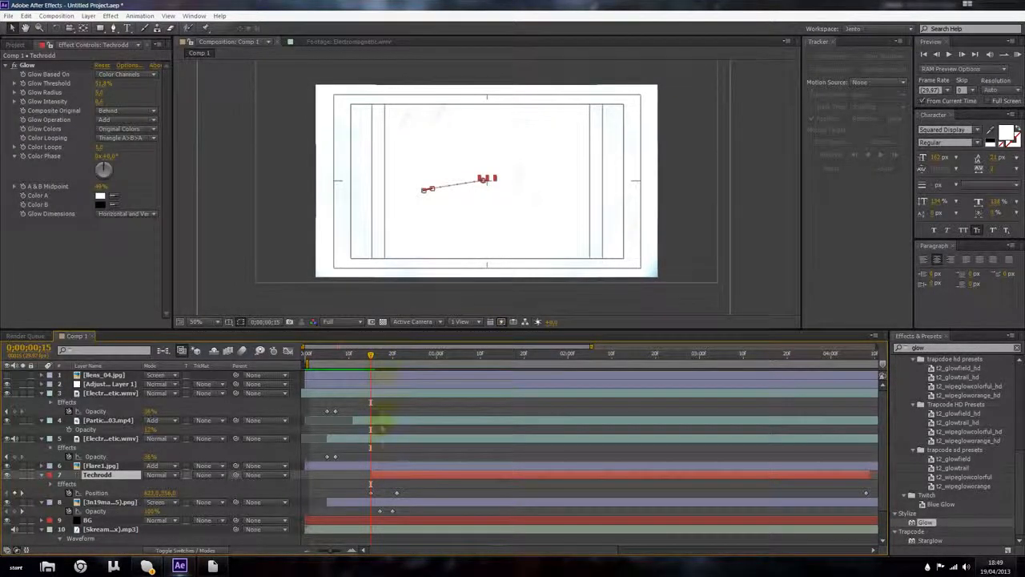
drag(371, 358, 340, 354)
click(411, 471)
drag(403, 472, 378, 471)
drag(340, 357, 367, 358)
key(ctrl+shift+d)
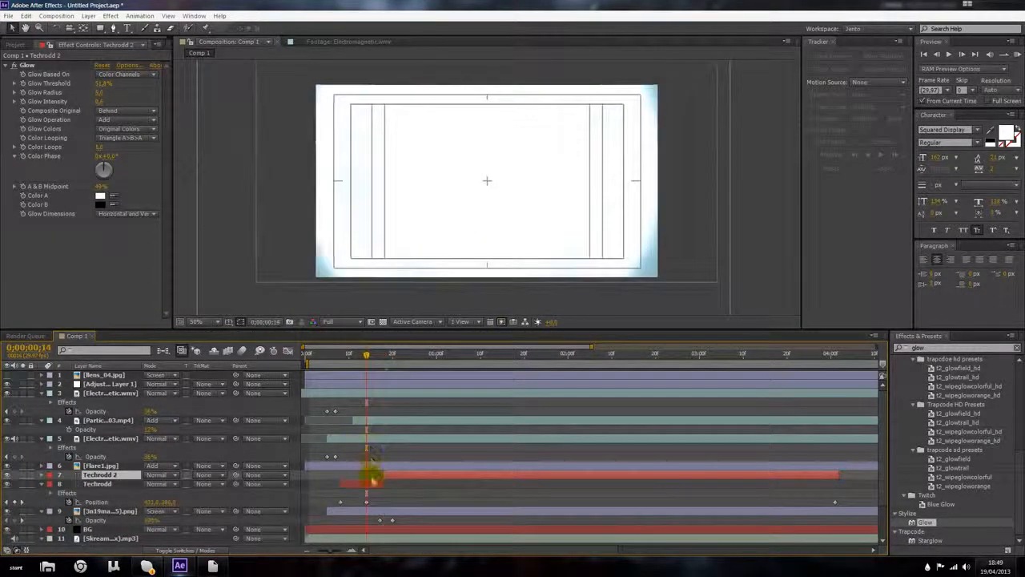
Step: Set the fill color of the first Techrodd text segment to black
double_click(373, 484)
click(1006, 132)
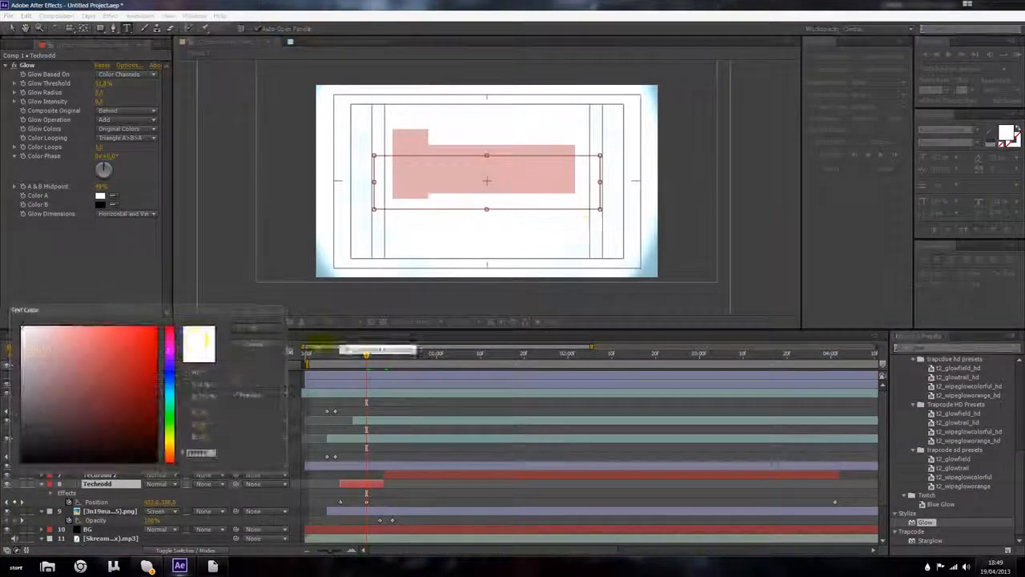
click(96, 461)
click(263, 330)
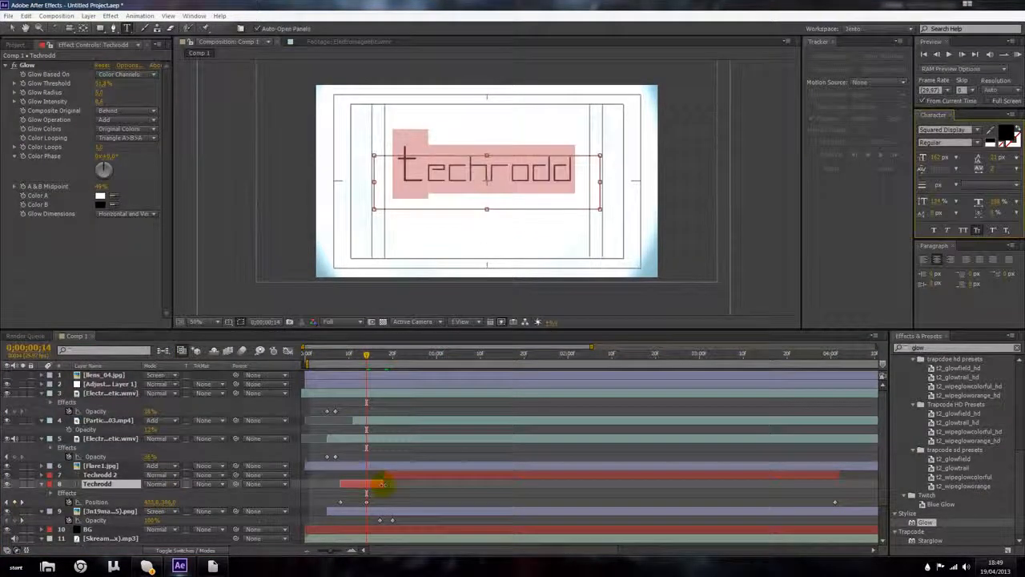
Step: Keyframe the Techrodd 2 layer's opacity, dropping it to 0% at 0;00;00;20
click(385, 483)
click(390, 474)
mouse_move(389, 353)
mouse_down()
mouse_move(433, 357)
mouse_move(384, 357)
mouse_up()
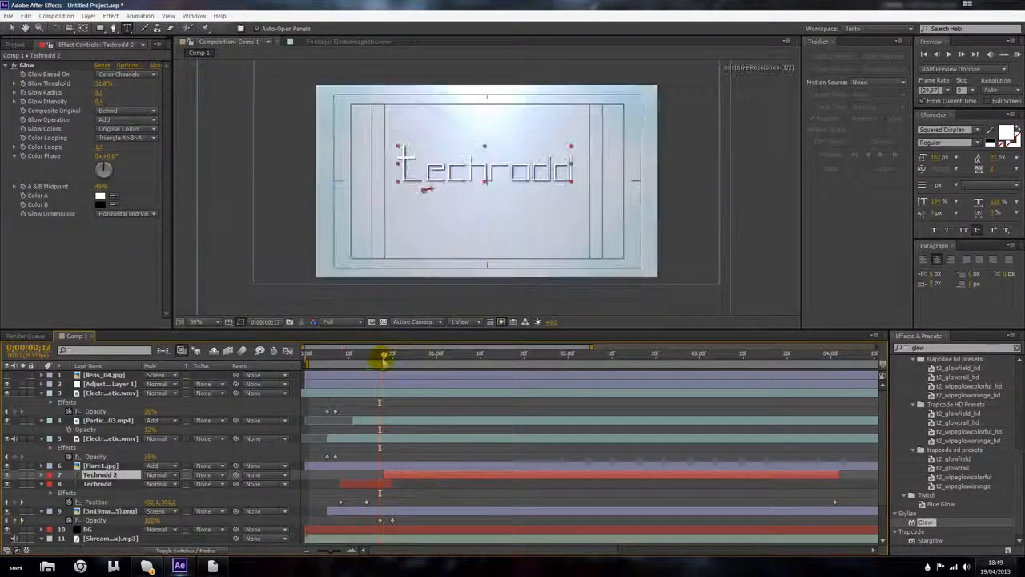
key(t)
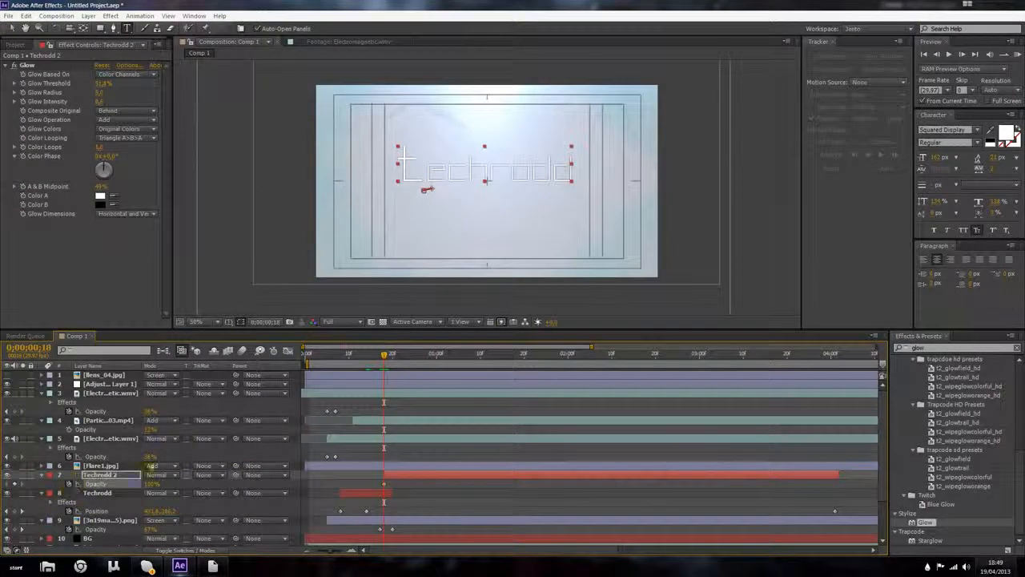
drag(386, 356, 394, 360)
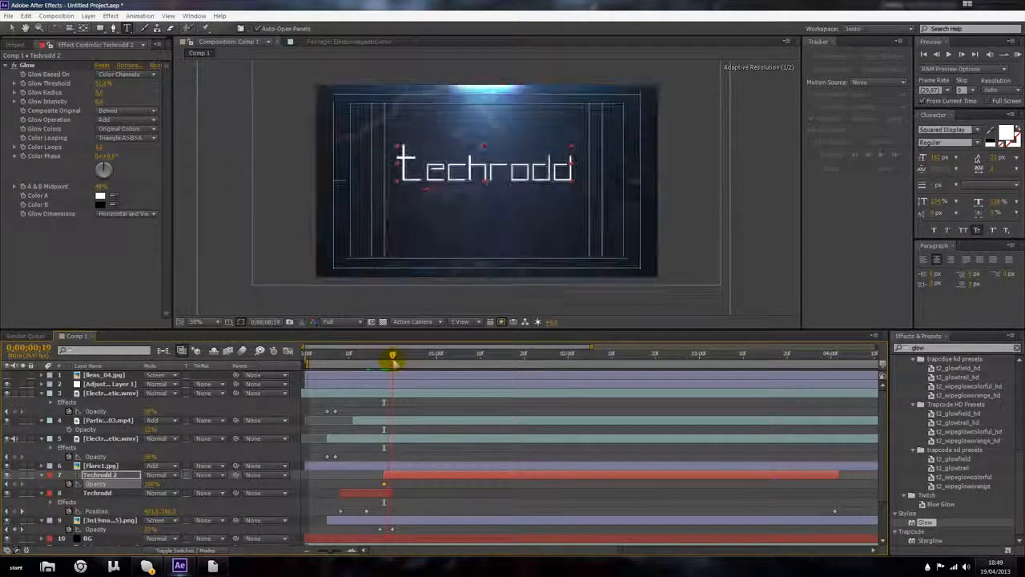
drag(152, 484, 101, 485)
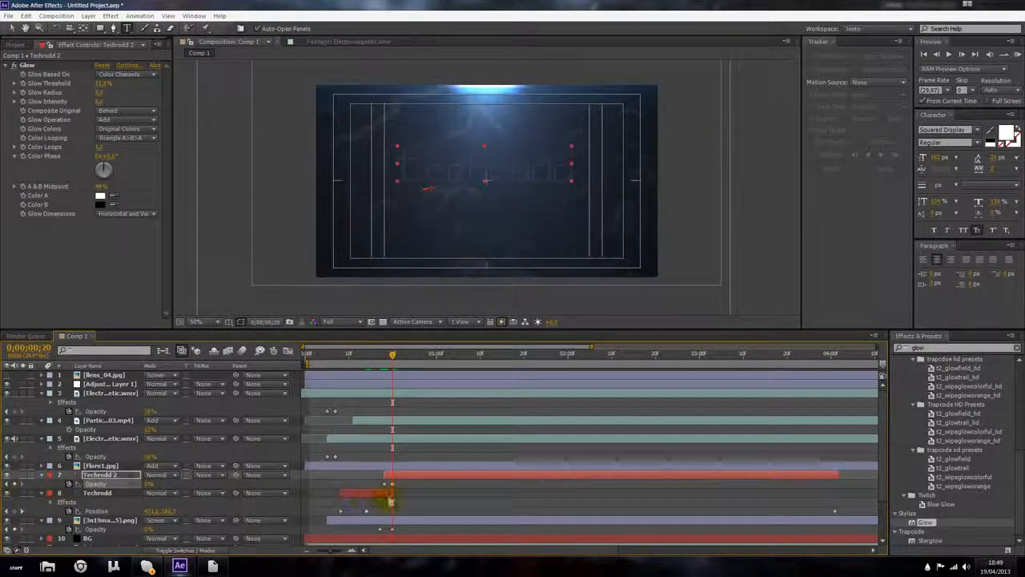
Step: Keyframe the original Techrodd layer's opacity down to 0% at 0;00;00;20
click(391, 500)
key(t)
click(386, 503)
key(t)
key(t)
click(69, 511)
drag(393, 511, 384, 512)
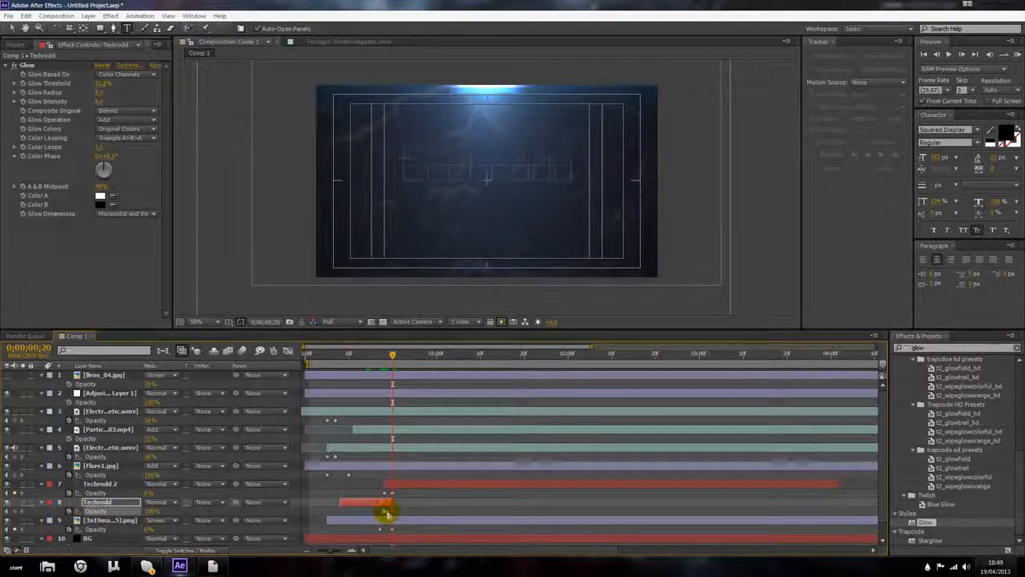
click(54, 520)
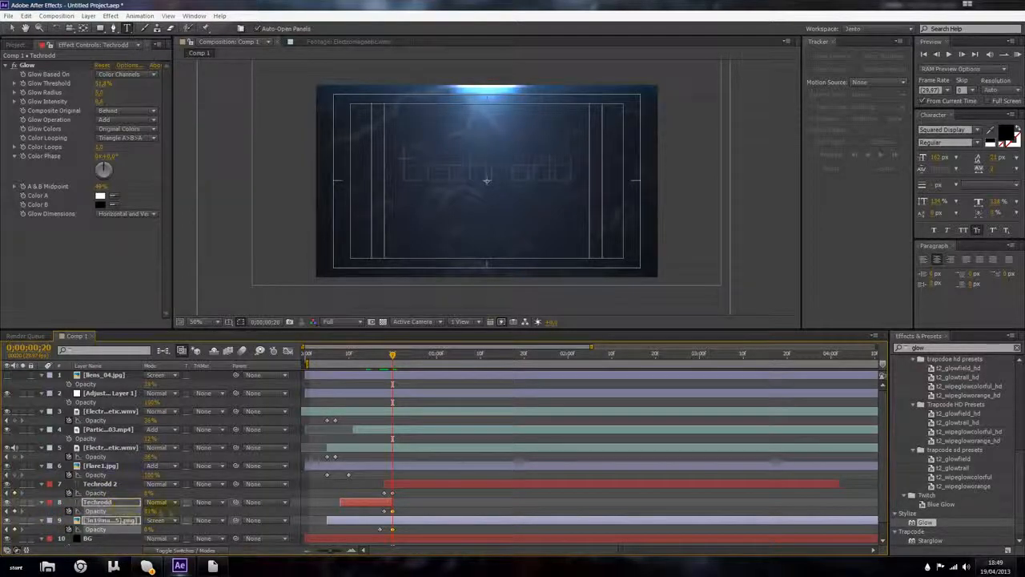
click(467, 506)
key(ctrl+z)
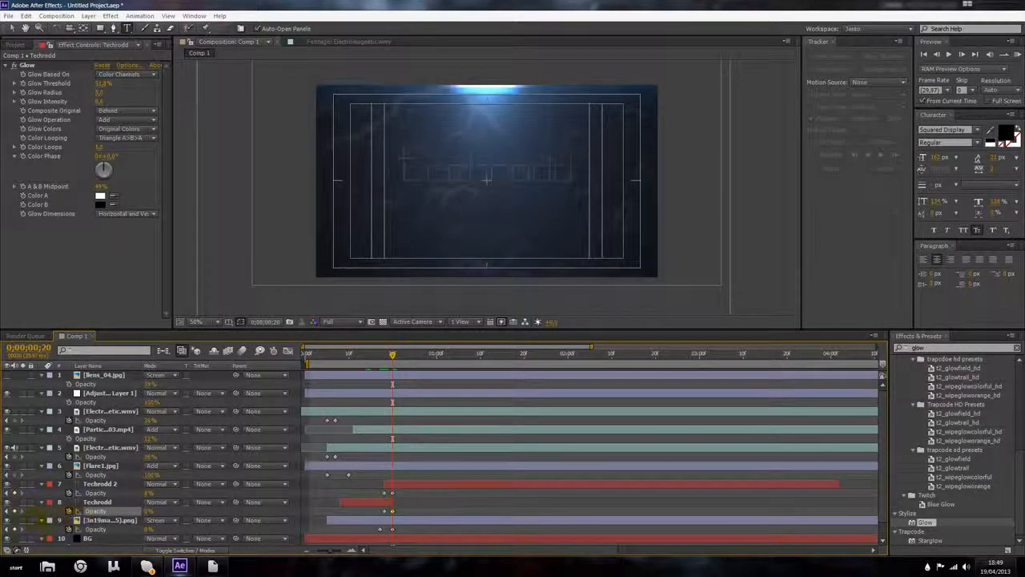
click(44, 515)
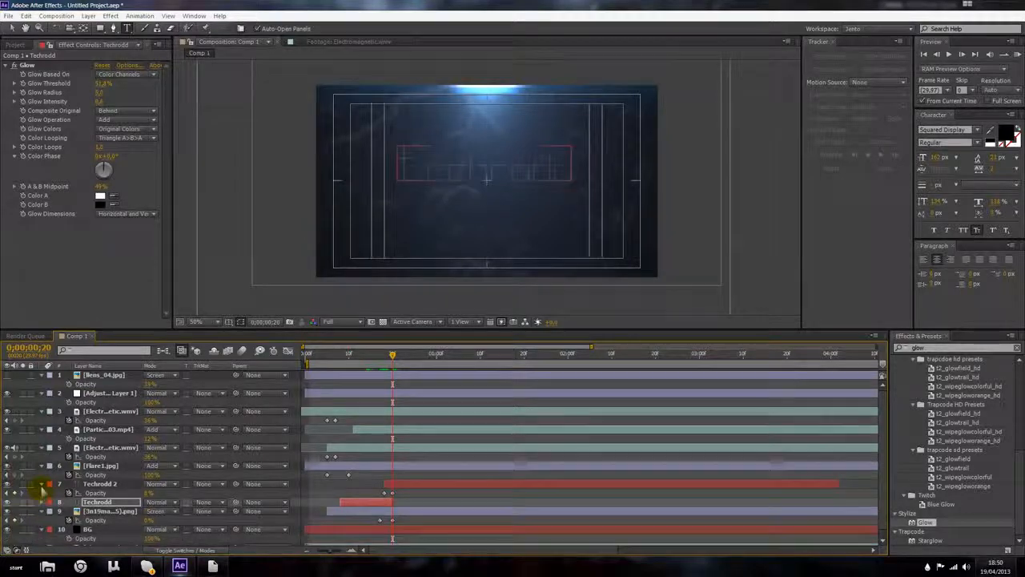
Step: Show only keyframed properties for all layers and display the Skream track's audio waveform
key(ctrl+a)
key(u)
click(332, 466)
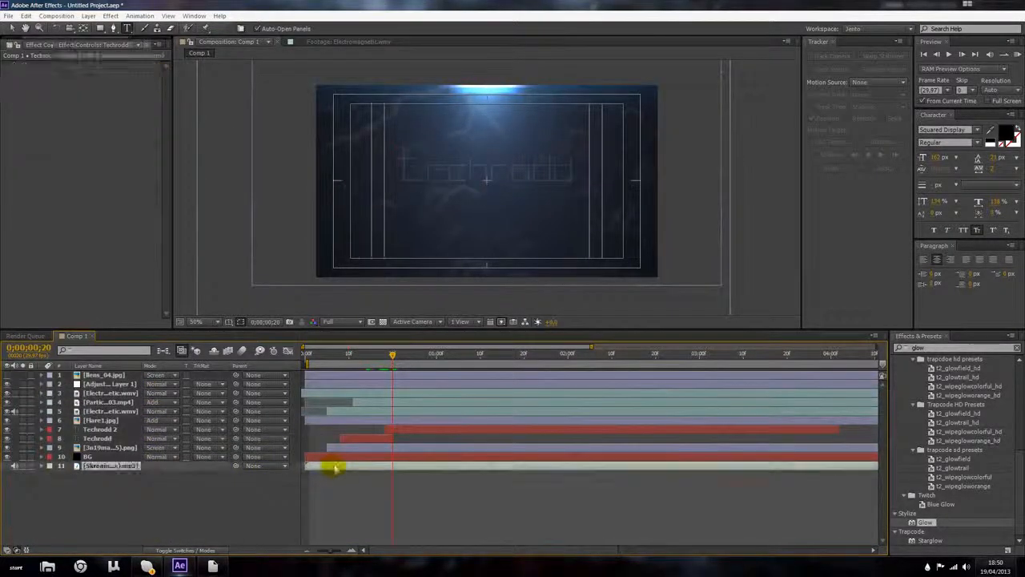
key(l)
key(l)
Step: Preview the animation from the start of the composition
click(373, 356)
drag(374, 356, 286, 357)
click(1017, 54)
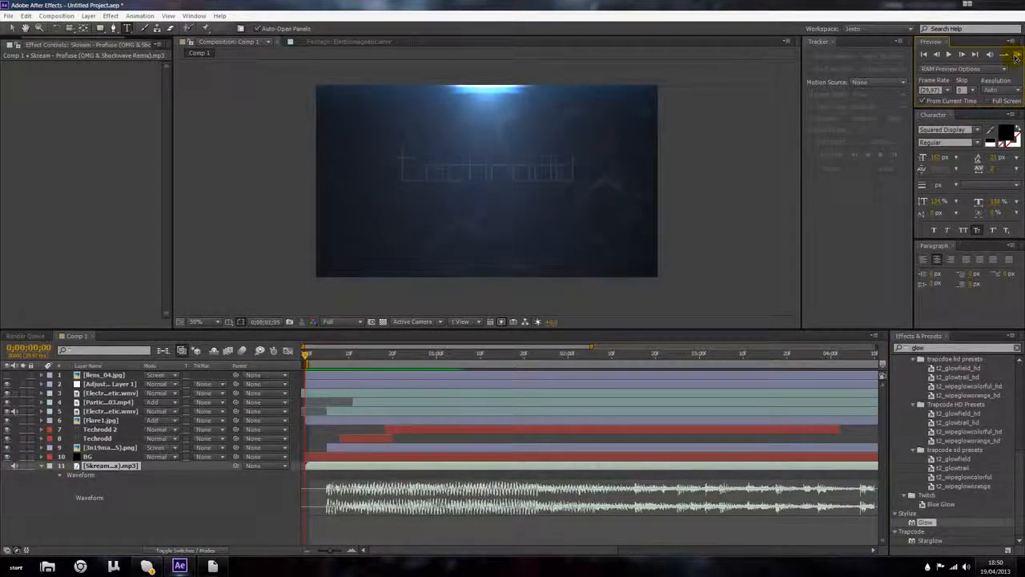
click(428, 354)
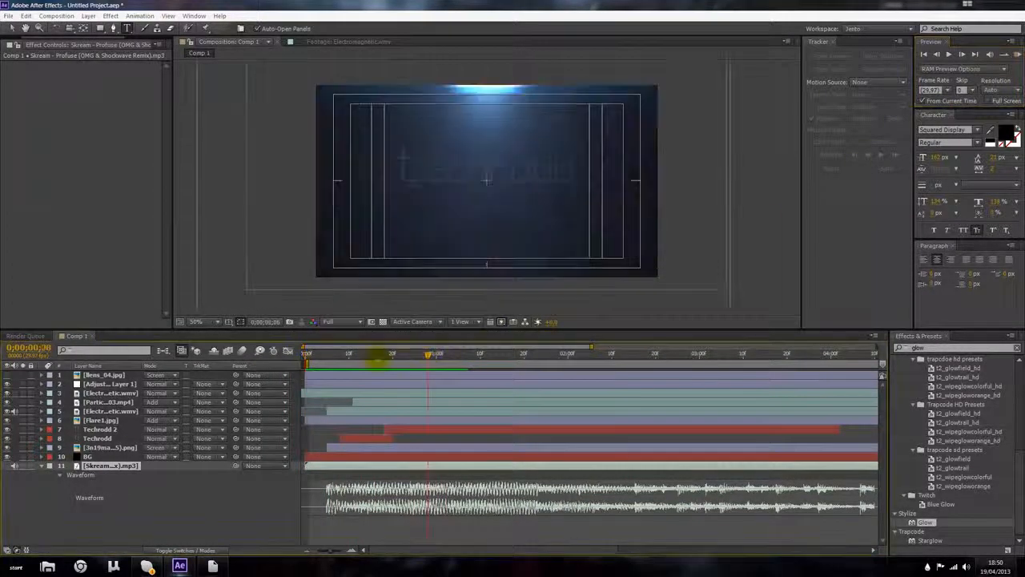
Step: At 0;00;03;28, add a Techrodd 2 opacity keyframe set to 100%
drag(381, 355, 371, 355)
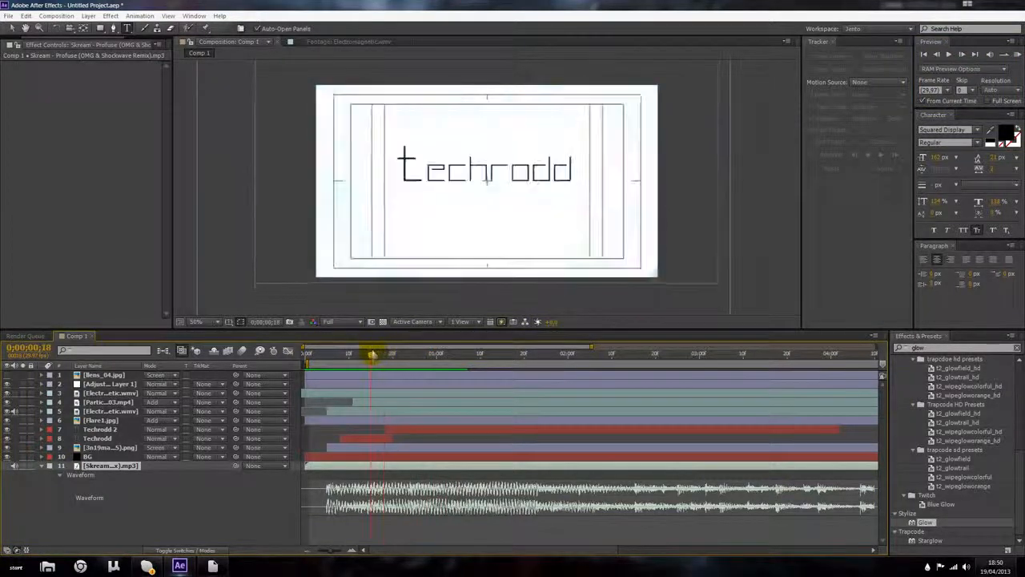
click(363, 439)
key(t)
drag(370, 354, 385, 359)
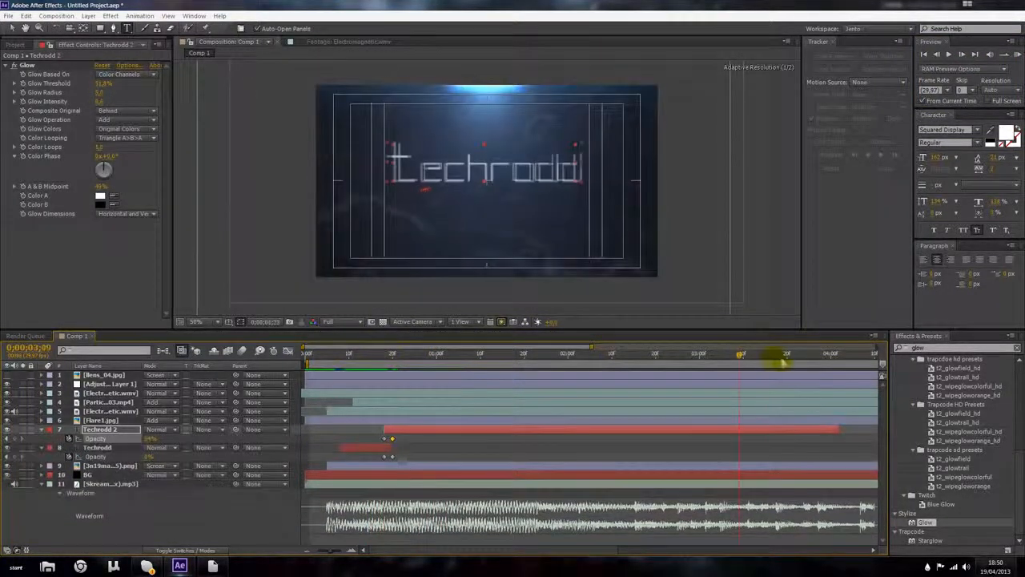
drag(780, 361, 826, 362)
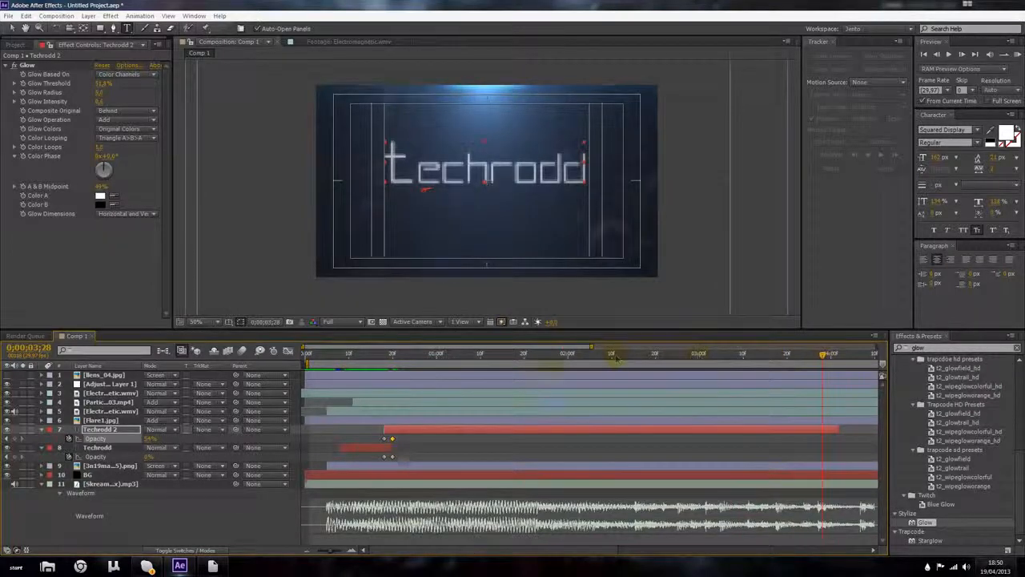
drag(149, 441, 344, 437)
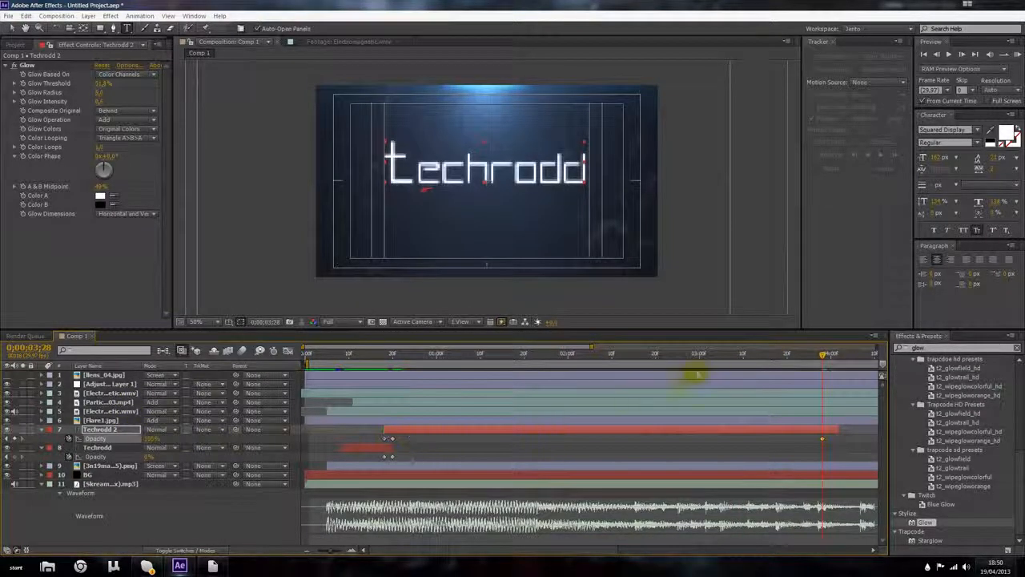
Step: Preview the animation from the start of the composition
drag(823, 355, 307, 355)
click(1018, 54)
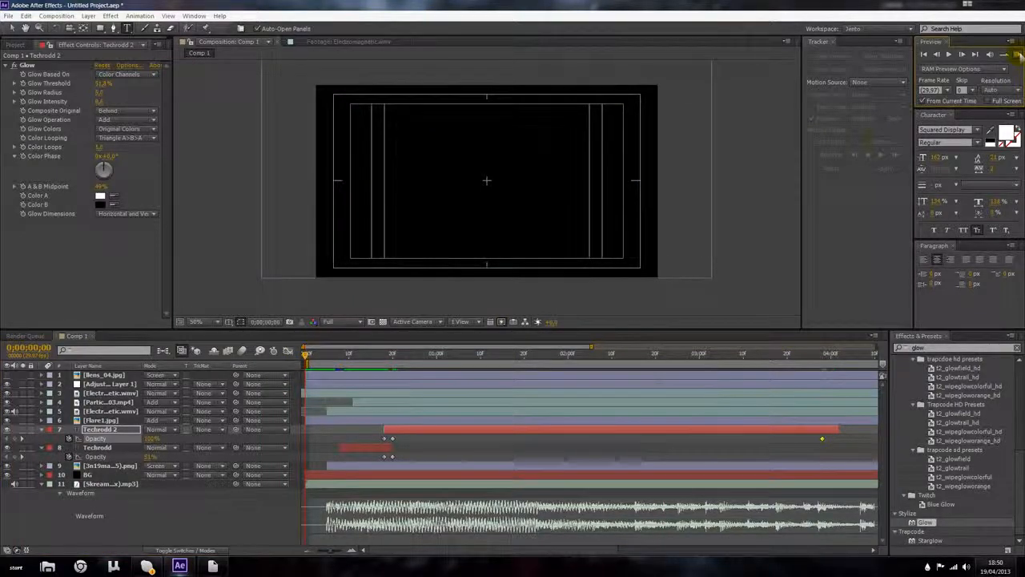
click(478, 421)
Step: At 0;00;01;08, adjust the Techrodd 2 text box and nudge the text slightly left
click(470, 355)
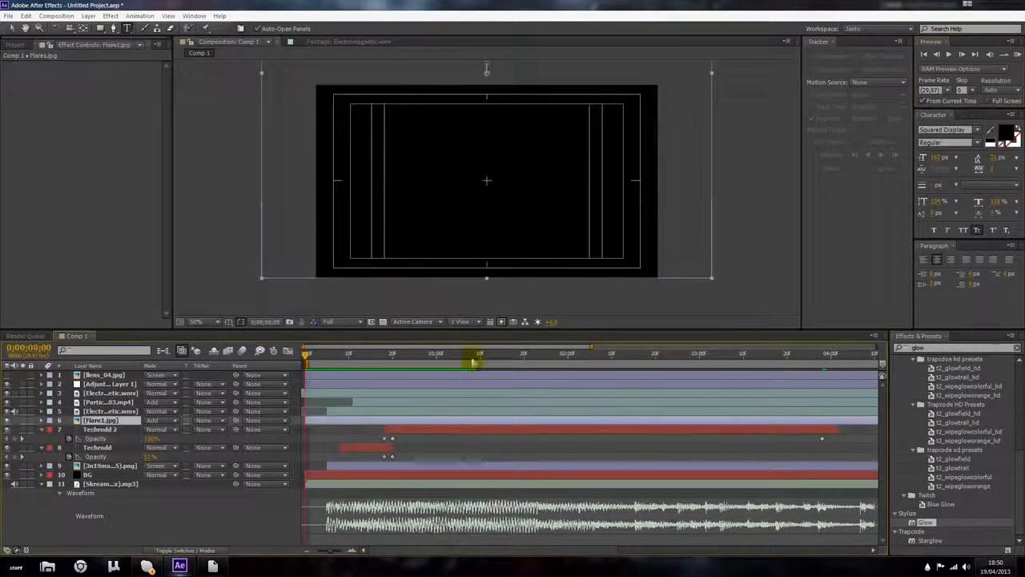
drag(484, 153, 485, 167)
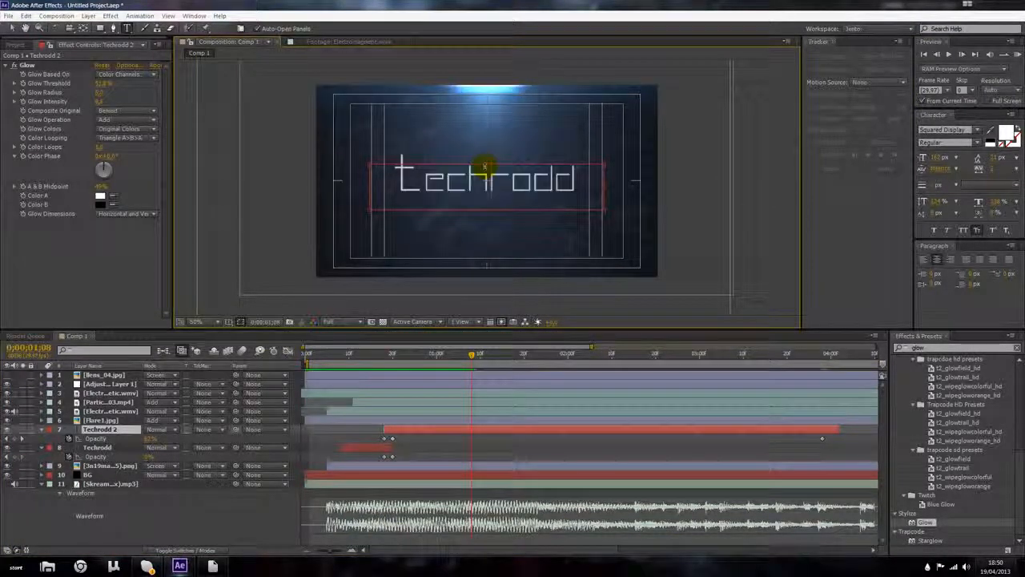
drag(600, 184, 600, 184)
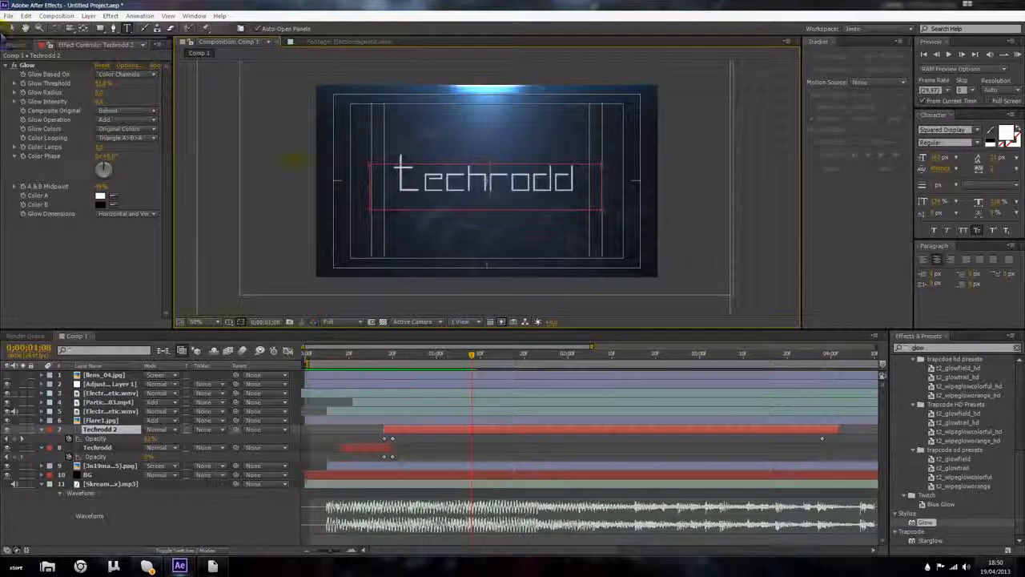
drag(370, 185, 367, 185)
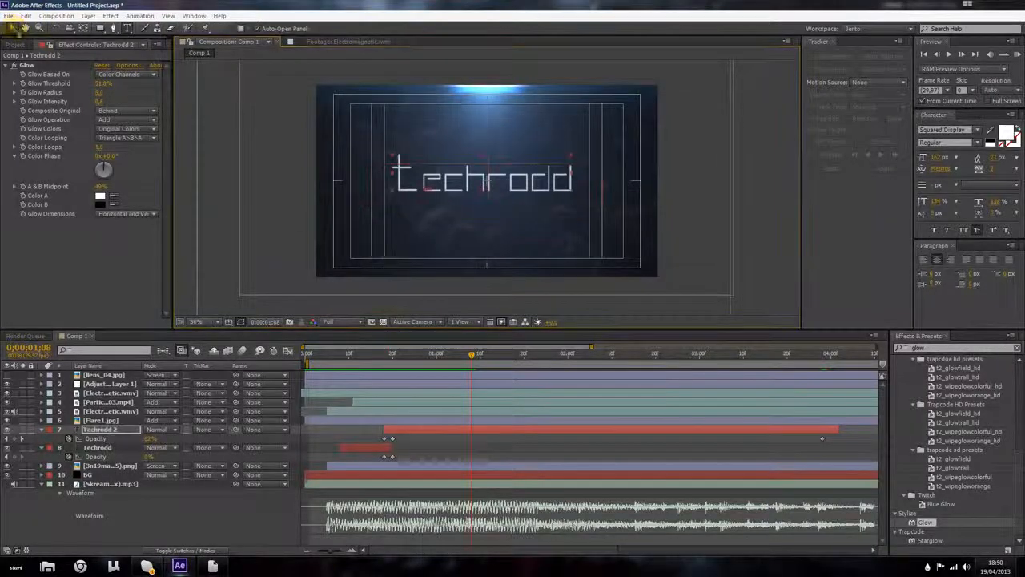
Step: Preview the animation from the start of the composition
drag(471, 353, 239, 350)
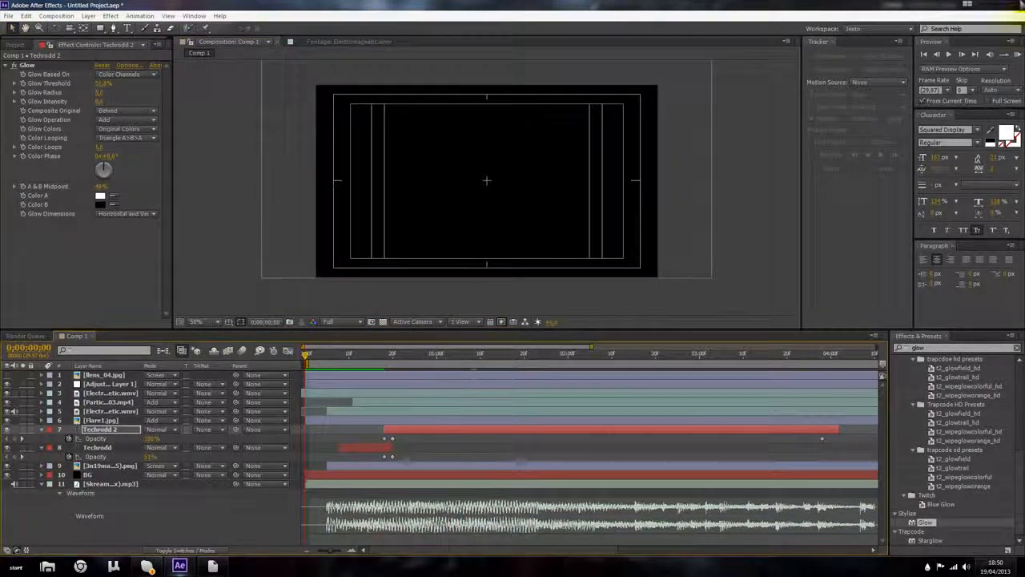
click(1018, 54)
key(space)
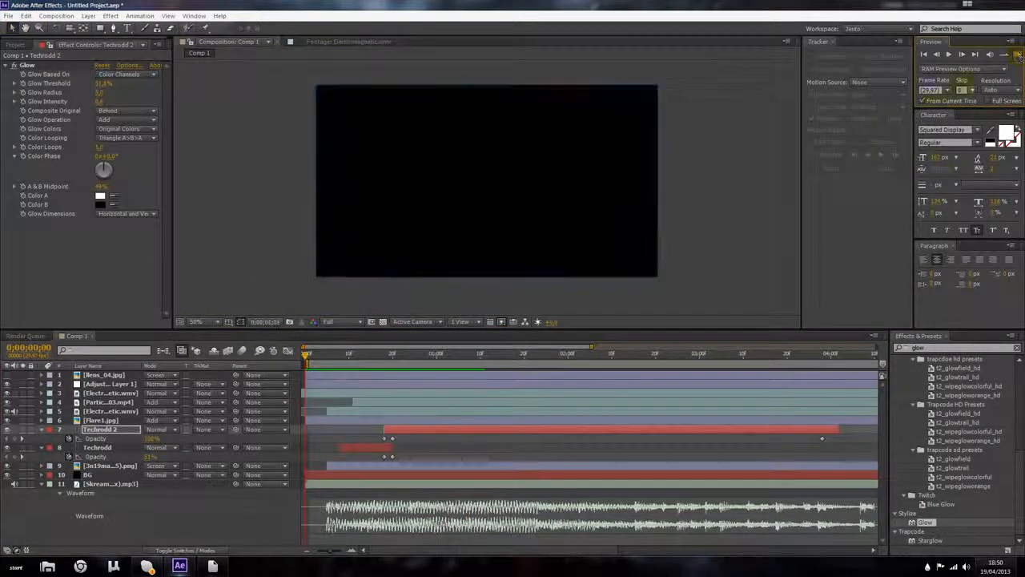
Step: Shift the Techrodd layer's middle Position keyframe slightly earlier in time
drag(354, 355, 367, 355)
click(376, 448)
double_click(489, 174)
drag(487, 154, 487, 165)
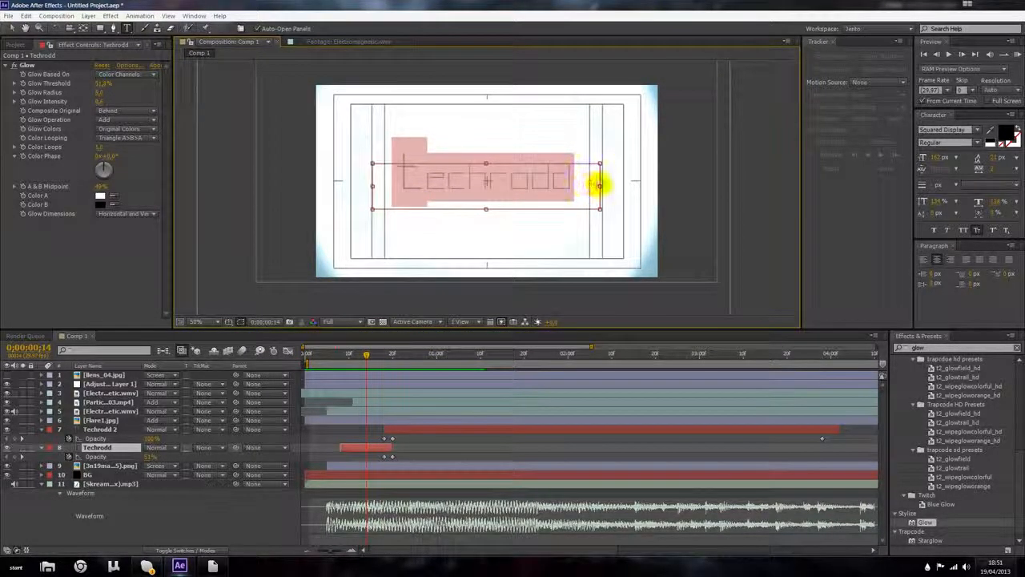
drag(373, 355, 385, 355)
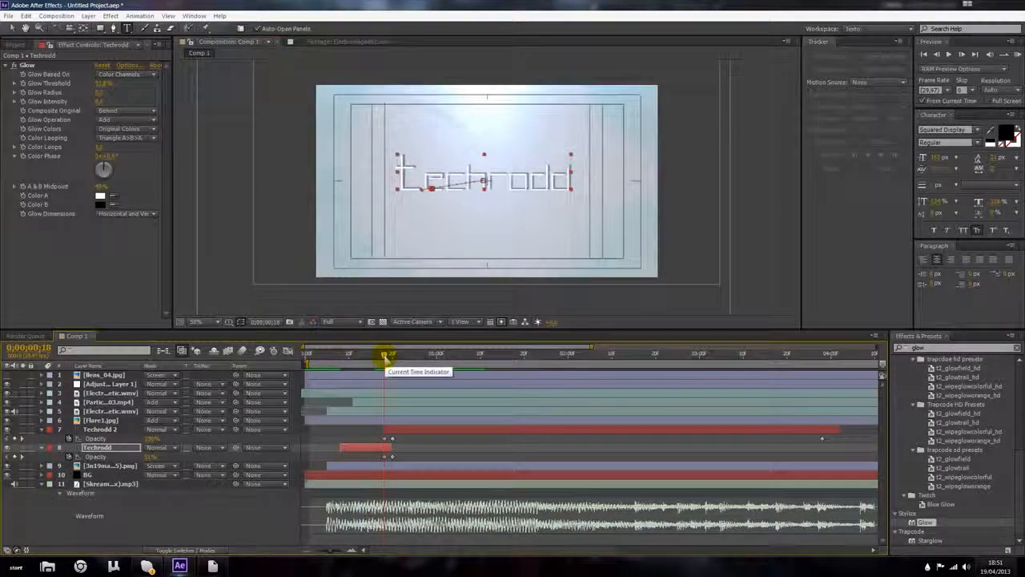
drag(385, 357, 358, 355)
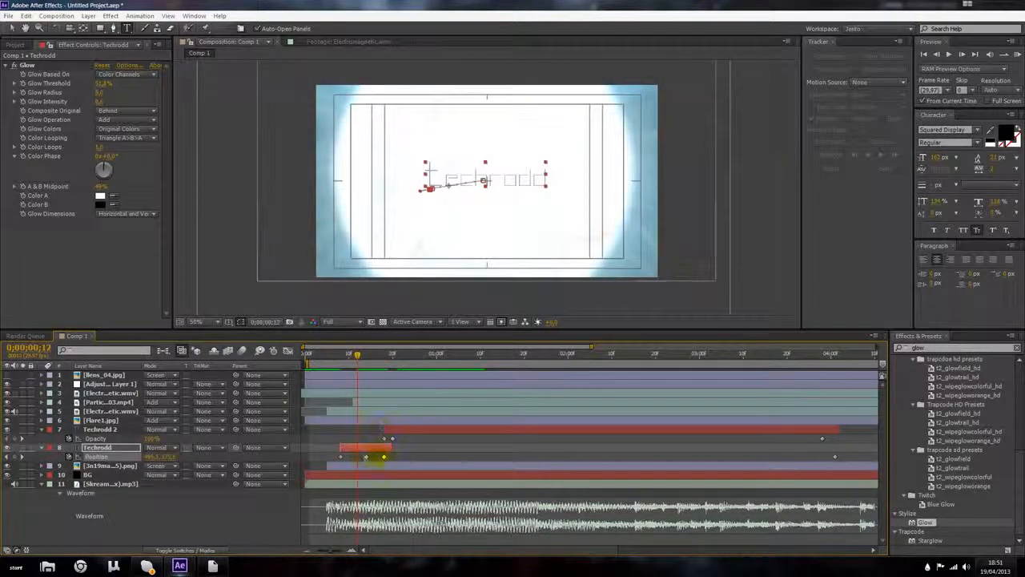
drag(386, 458, 380, 458)
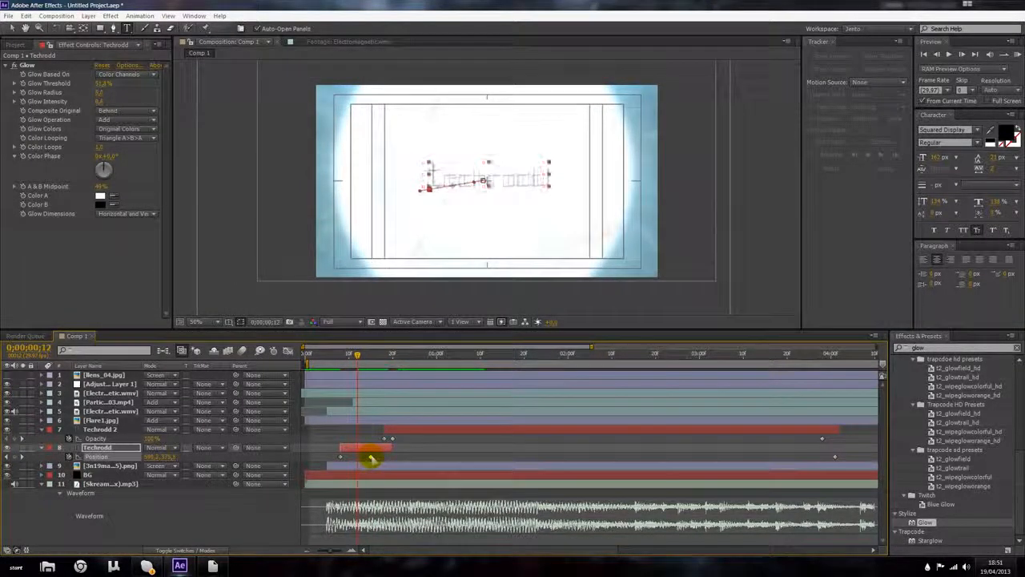
mouse_move(357, 357)
mouse_down()
mouse_move(405, 358)
mouse_move(371, 357)
mouse_up()
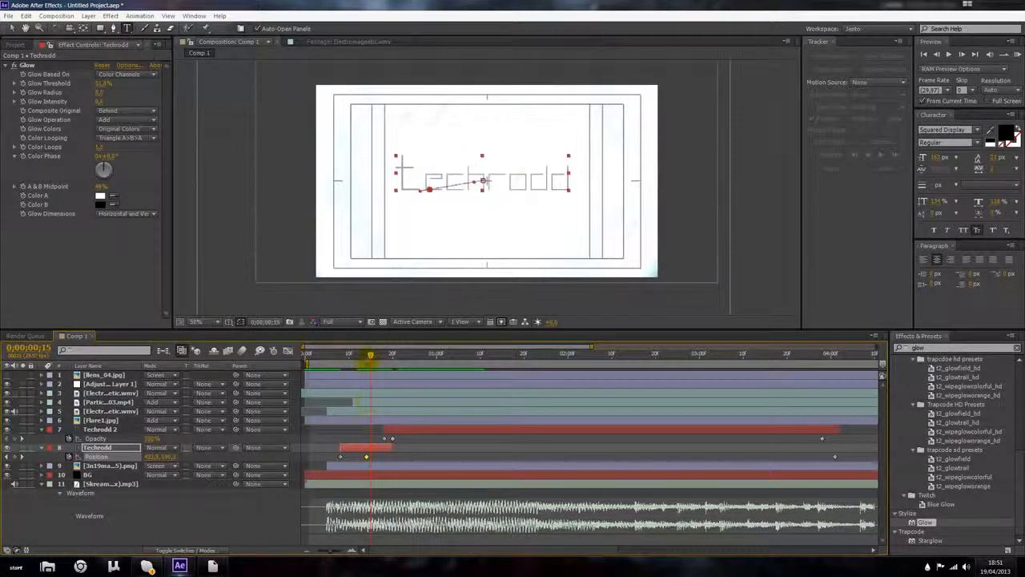
Step: Preview the animation from the start of the composition
drag(356, 359, 229, 382)
click(1018, 54)
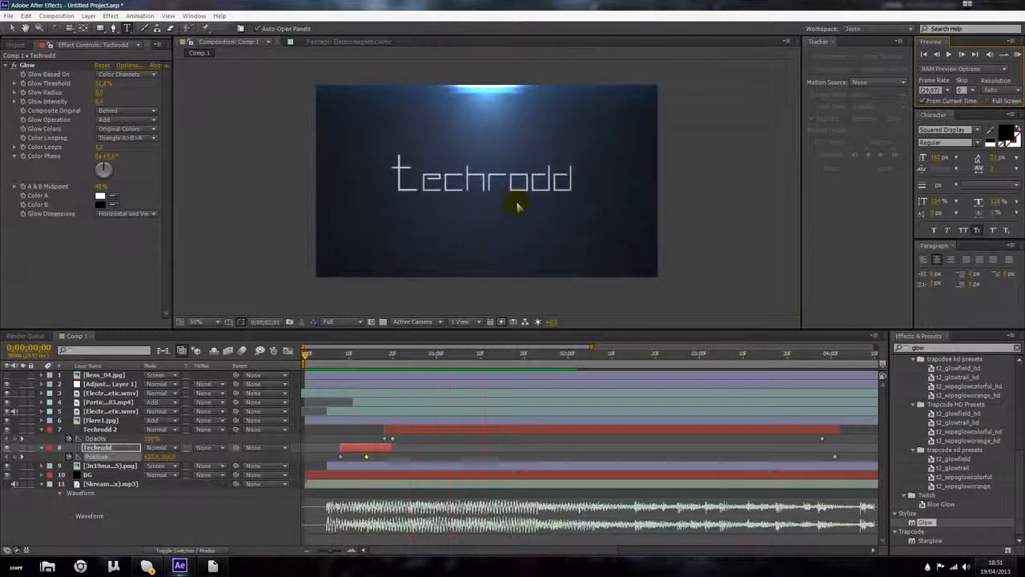
key(space)
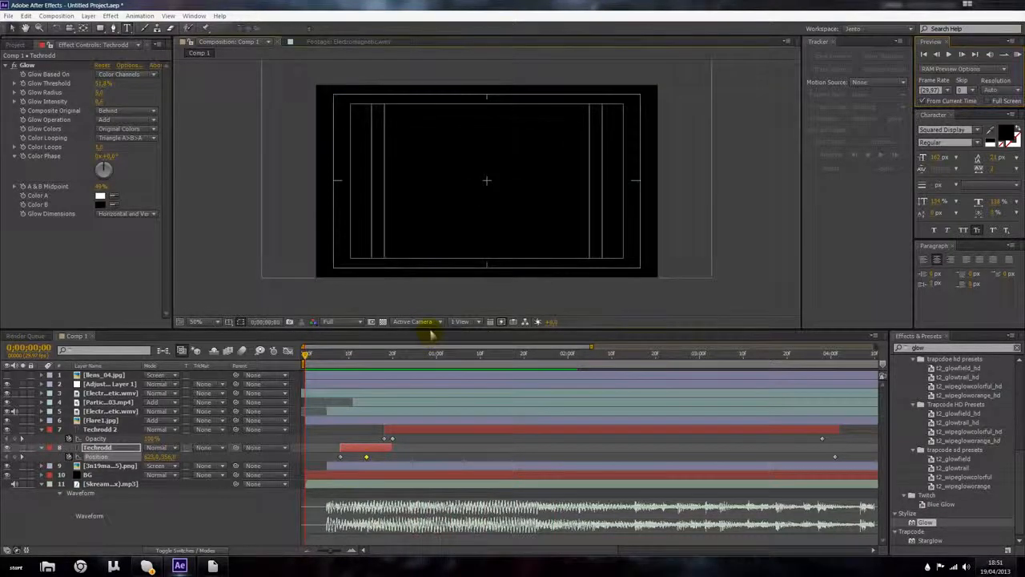
drag(439, 360, 801, 354)
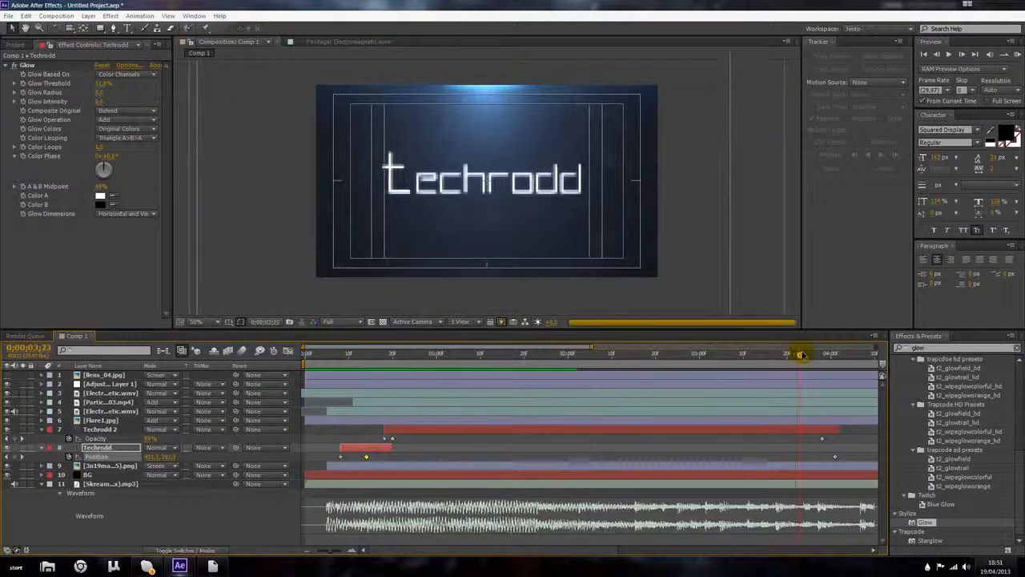
Step: Duplicate the Techrodd 2 layer and move the copy, Techrodd 3, to start around 0;00;04;00
scroll(747, 379, down, 2)
drag(577, 355, 495, 354)
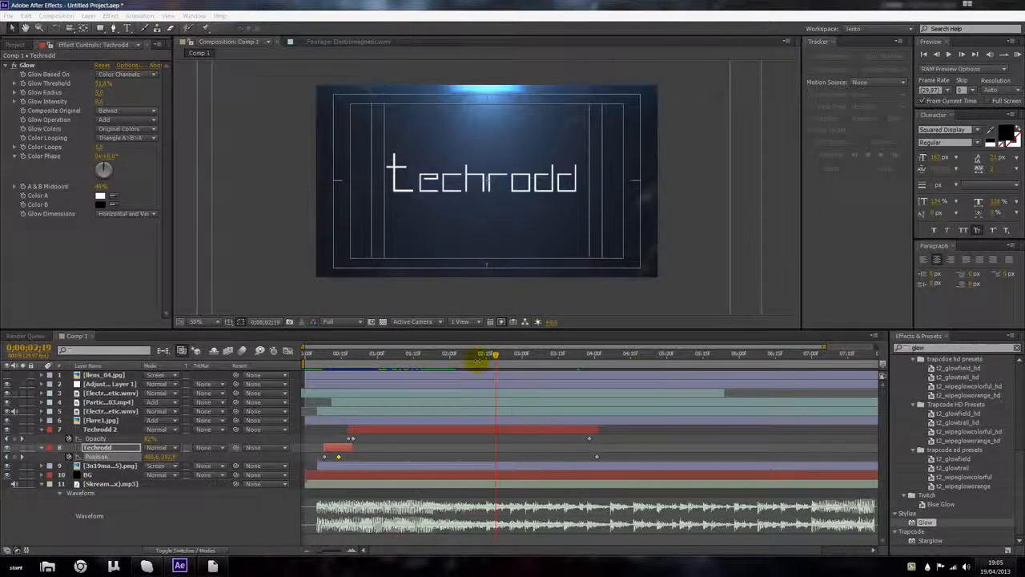
drag(494, 361, 600, 359)
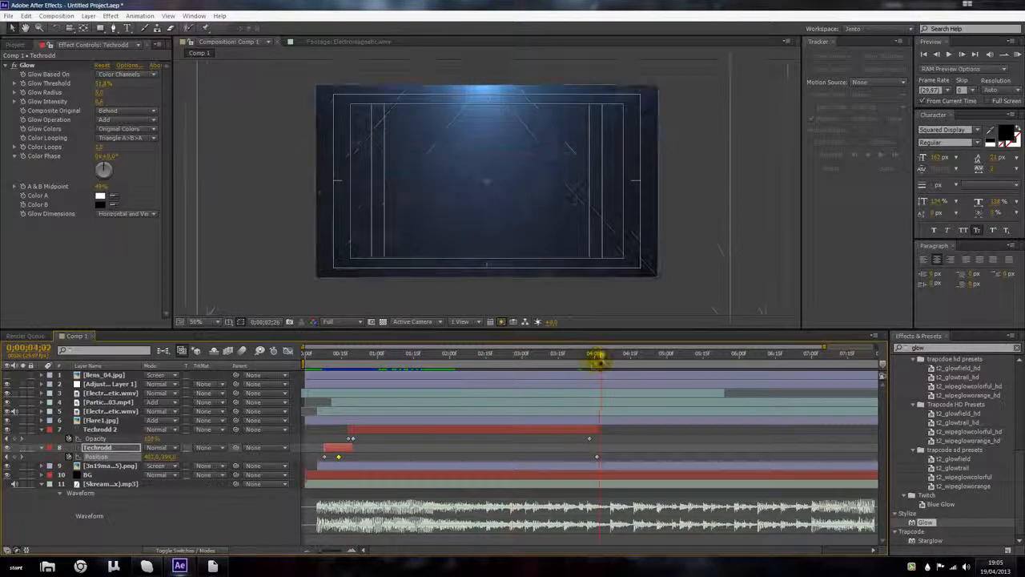
click(537, 429)
key(ctrl+d)
drag(496, 429, 755, 435)
drag(602, 355, 851, 355)
click(569, 356)
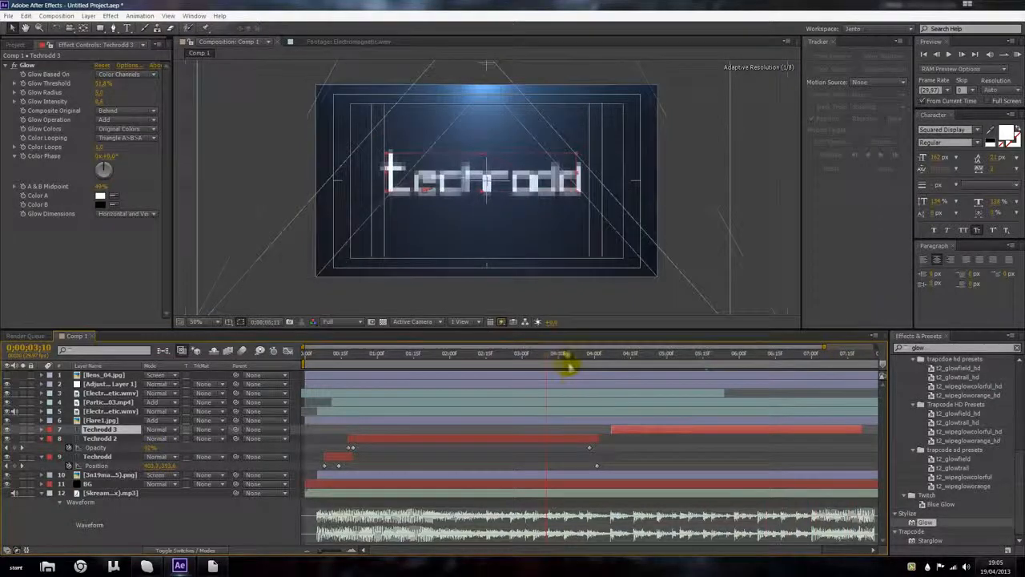
Step: At 0;00;03;27, add a Techrodd 2 opacity keyframe set to 0%
click(578, 439)
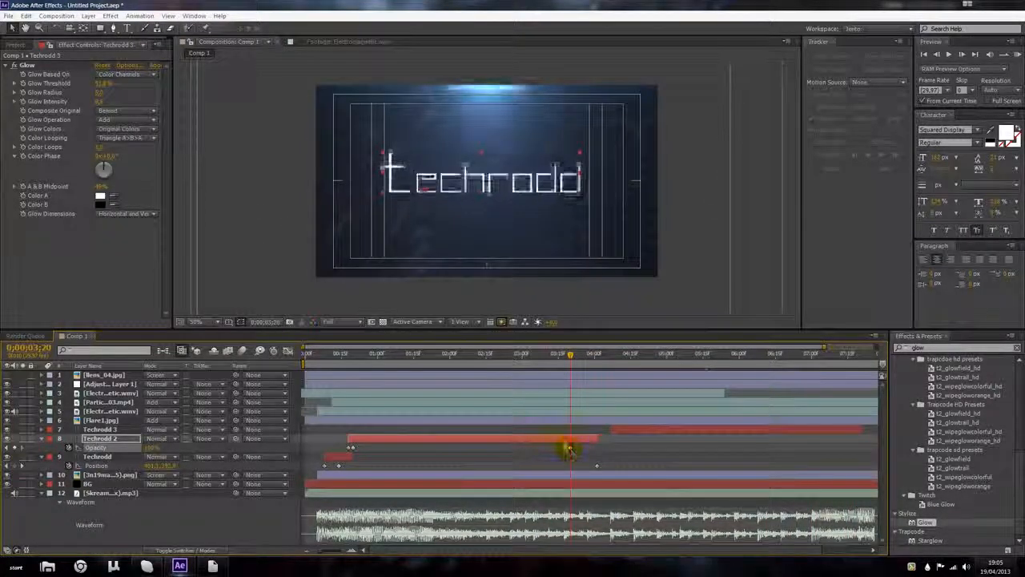
drag(574, 360, 587, 363)
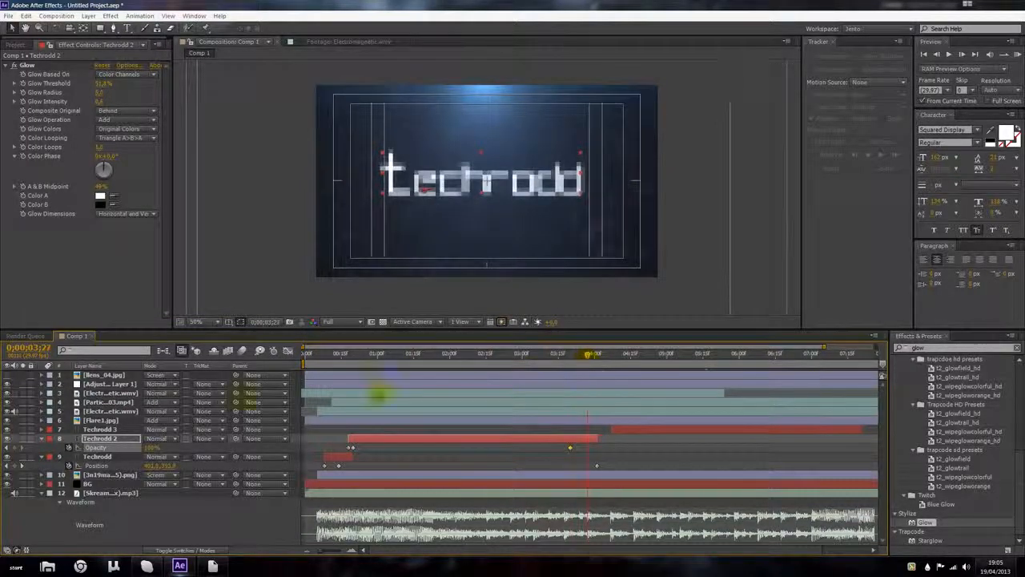
key(t)
key(t)
drag(150, 448, 97, 446)
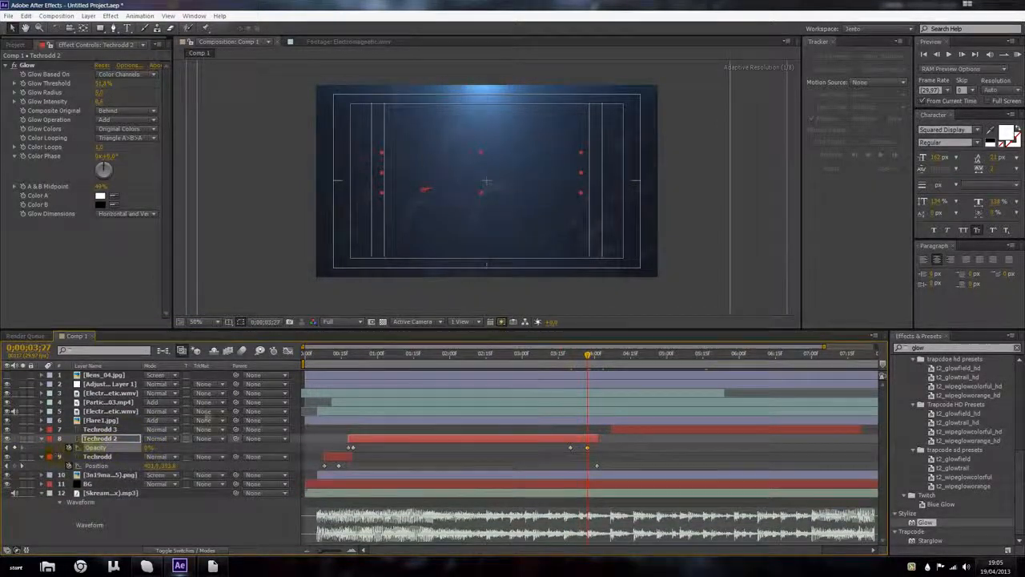
Step: Delete the copied Scale keyframes from the Techrodd 3 layer
drag(626, 432, 558, 442)
key(t)
key(s)
key(Delete)
click(653, 428)
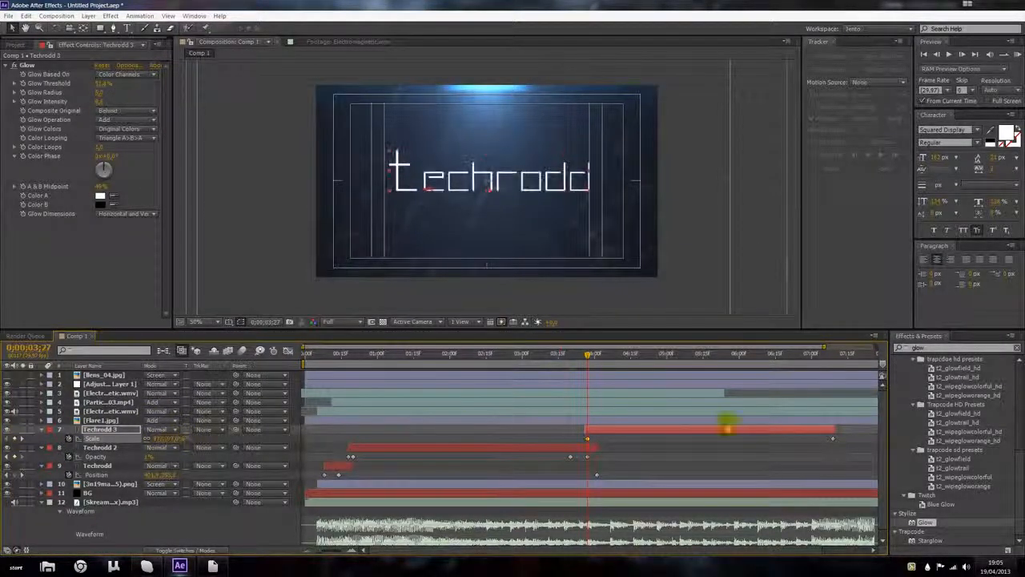
click(591, 448)
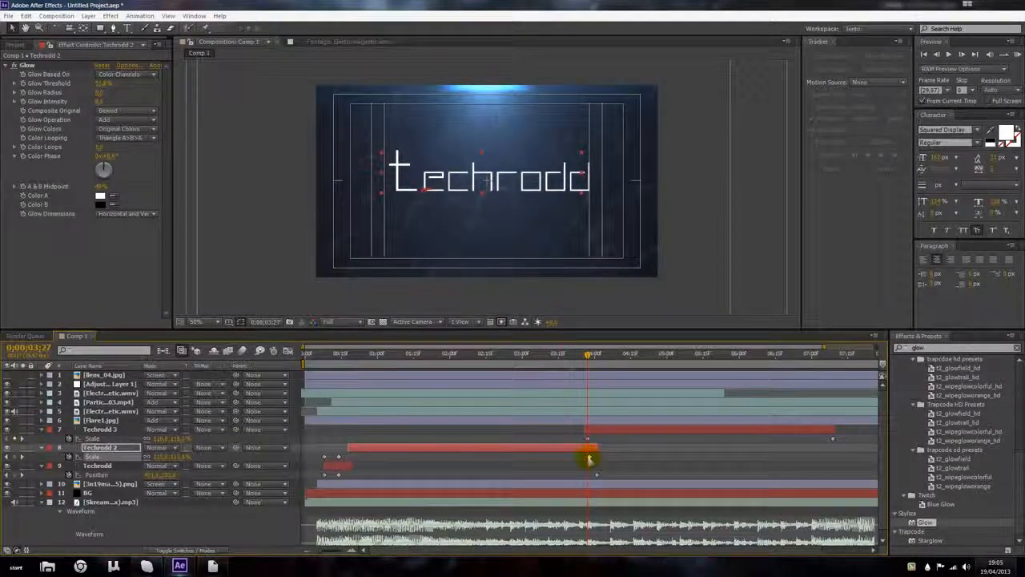
key(p)
drag(587, 367, 830, 362)
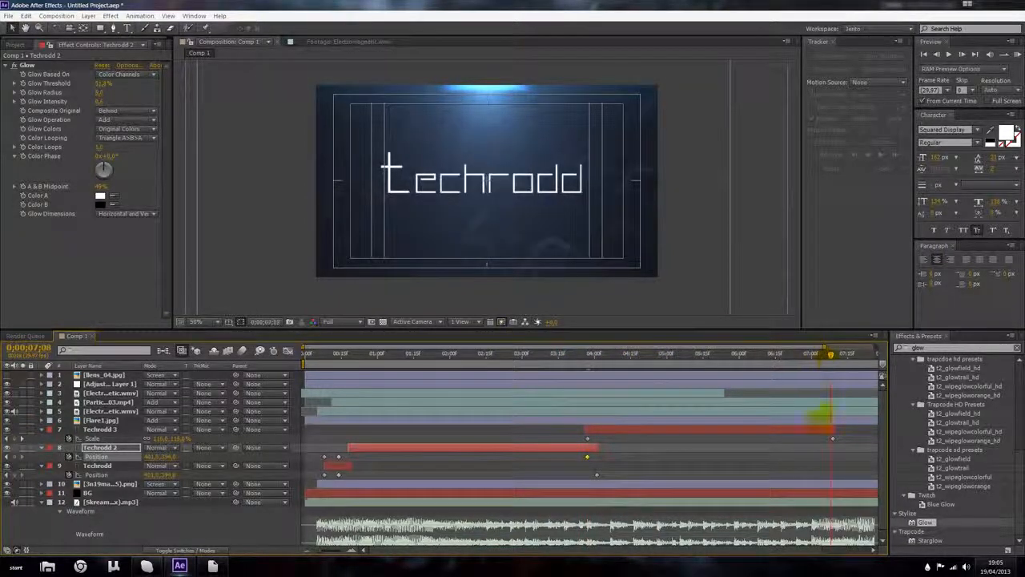
Step: Clean up the Techrodd 3 Position keyframes, deleting the end keyframe and pasting a copy near the layer's start
click(817, 429)
key(p)
click(833, 439)
key(Delete)
drag(584, 444, 555, 434)
key(ctrl+c)
key(ctrl+v)
drag(832, 439, 559, 441)
key(Delete)
mouse_move(587, 357)
mouse_down()
mouse_move(632, 357)
mouse_move(595, 359)
mouse_up()
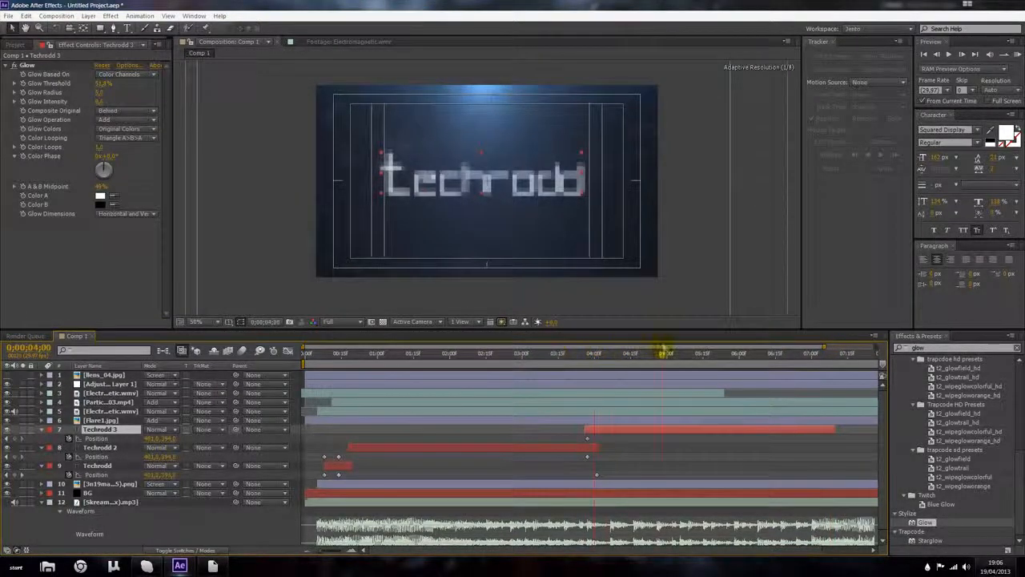
Step: Nudge the Techrodd 3 layer's start and move the Techrodd 2 fade-out opacity keyframe slightly earlier
drag(664, 350, 664, 353)
drag(604, 429, 620, 429)
drag(570, 355, 584, 374)
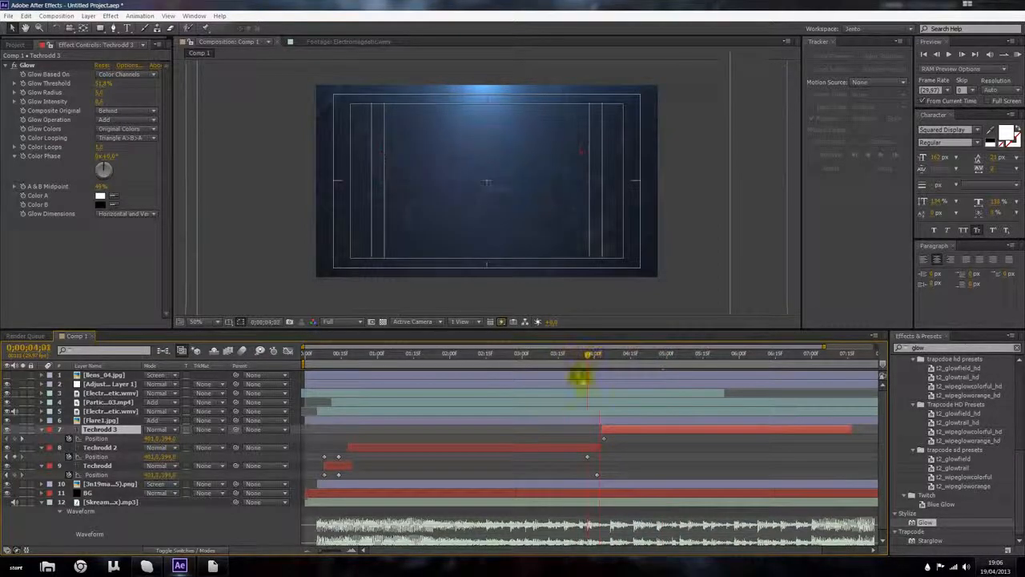
click(567, 447)
key(t)
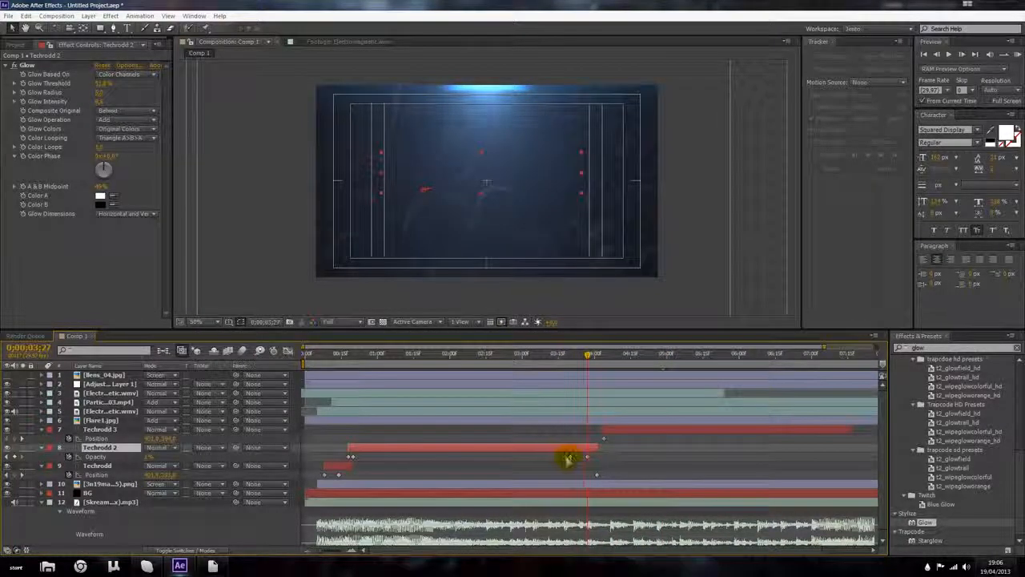
drag(570, 457, 556, 456)
drag(621, 430, 607, 429)
Step: Rearrange the Techrodd 3 opacity keyframes, moving the fade-in keyframe later and the last keyframe earlier
drag(590, 355, 703, 370)
drag(767, 374, 608, 369)
key(t)
click(602, 443)
drag(601, 439, 625, 440)
drag(828, 439, 811, 439)
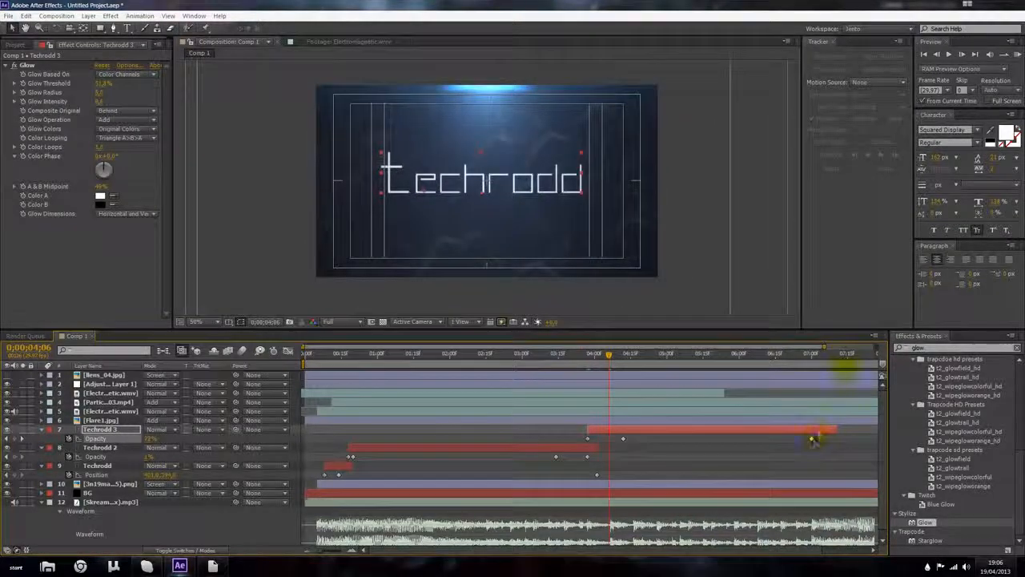
Step: At 0;00;07;08, set the Techrodd 3 opacity to 0%
click(833, 354)
drag(833, 354, 830, 354)
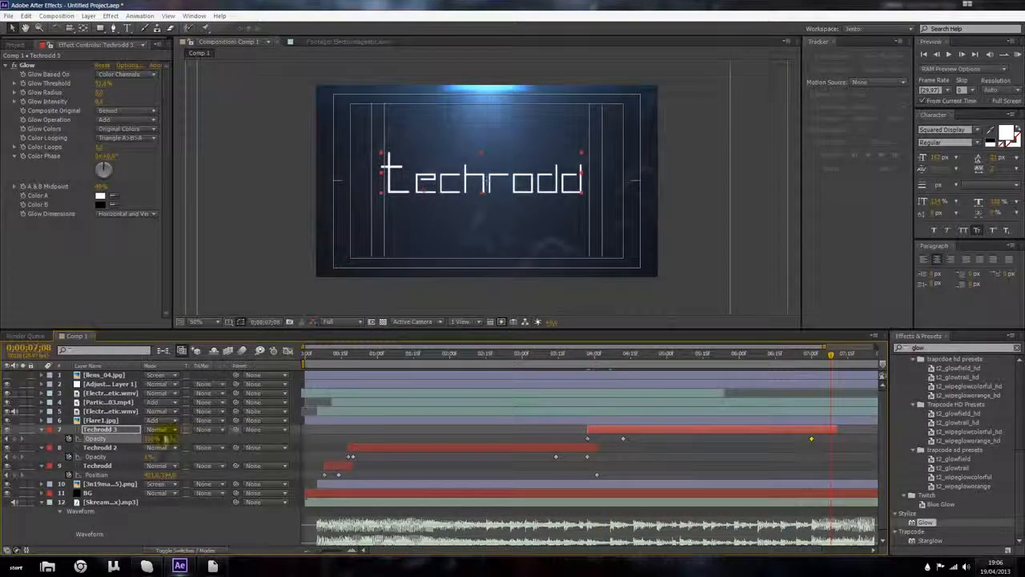
drag(155, 439, 75, 441)
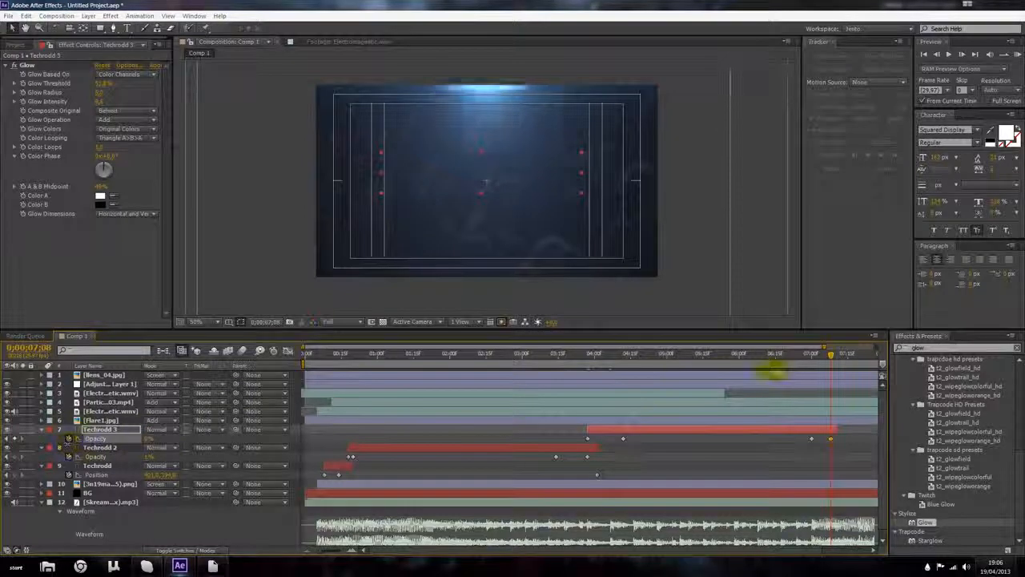
Step: Replace the Techrodd 3 text with Studios and reduce its font size
drag(828, 355, 623, 366)
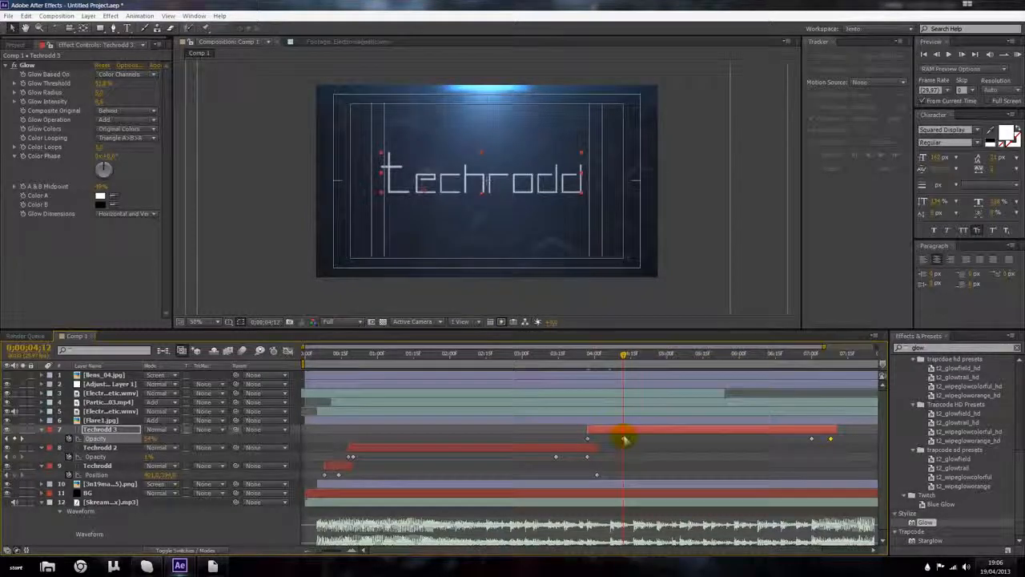
drag(630, 358, 811, 369)
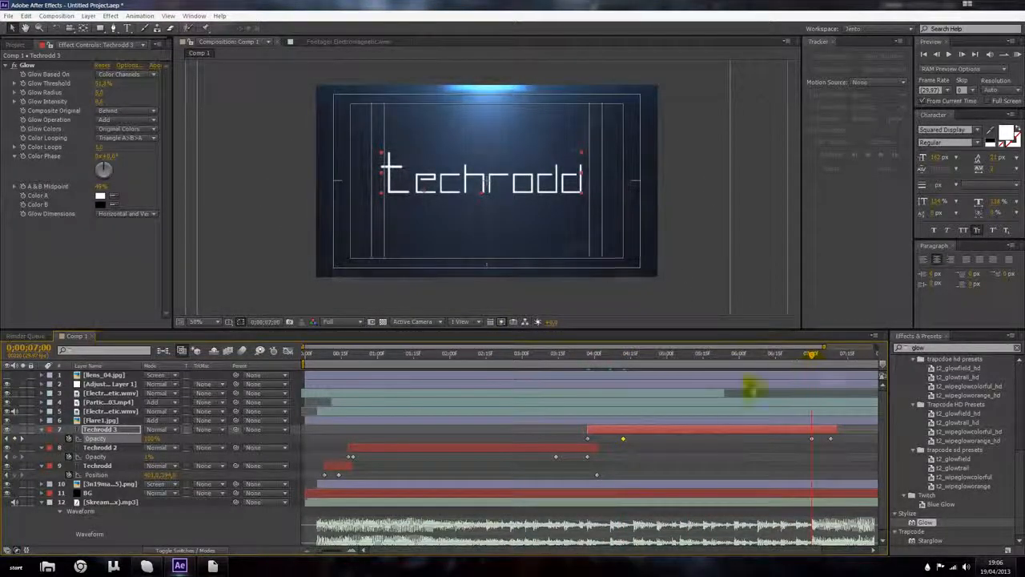
double_click(727, 427)
text(Studios)
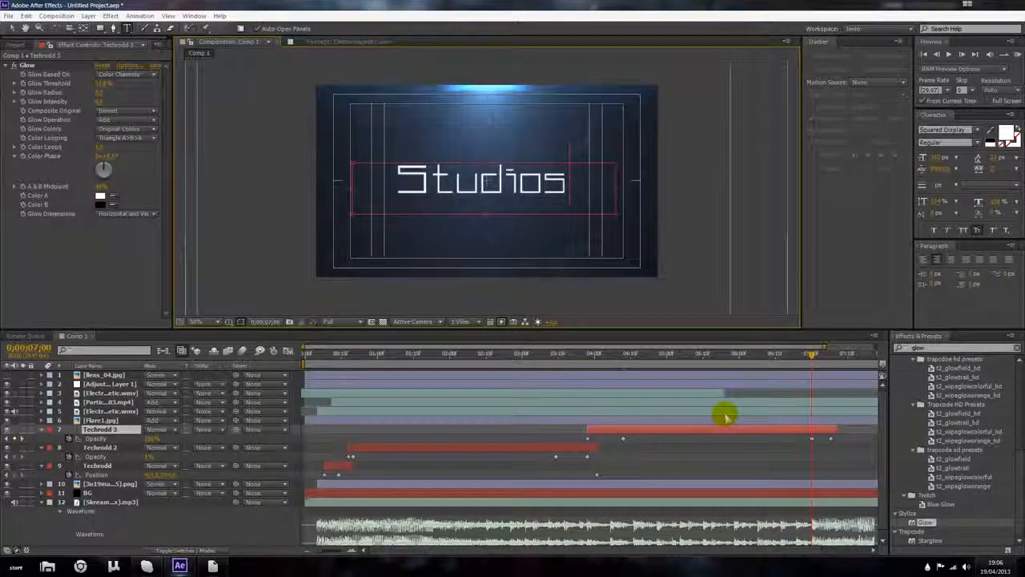
key(ctrl+a)
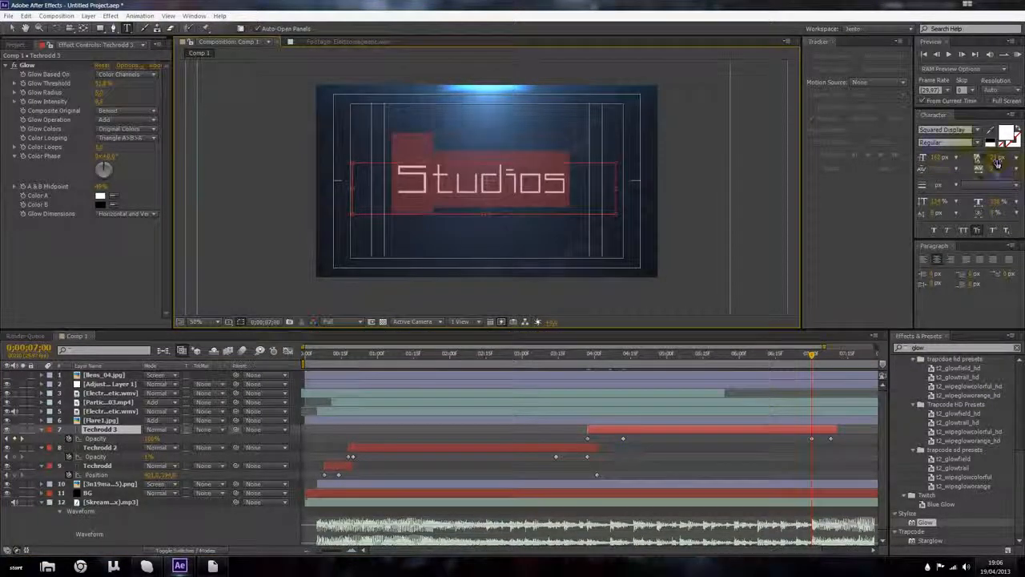
drag(939, 159, 925, 159)
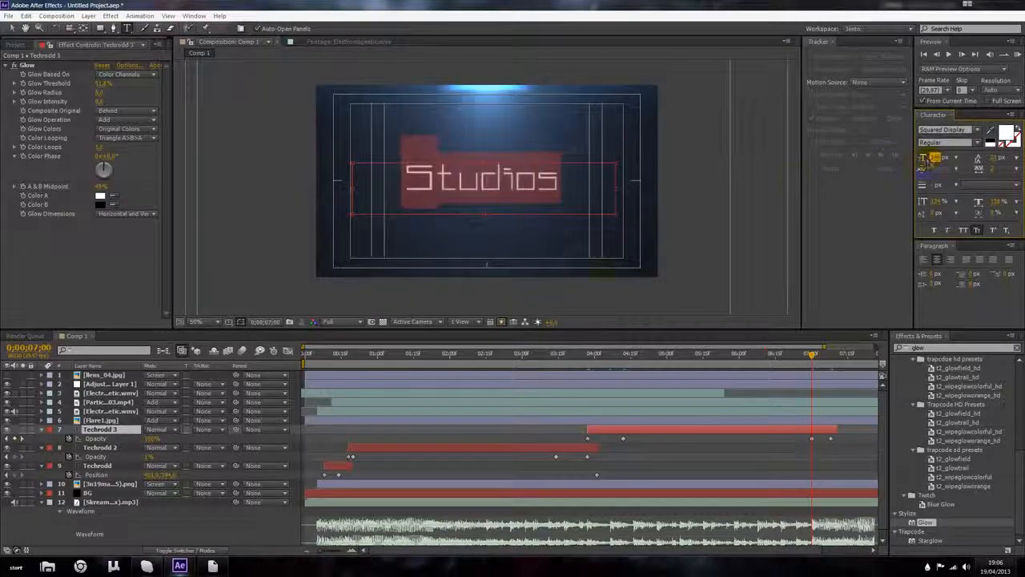
drag(599, 355, 625, 353)
drag(934, 161, 913, 166)
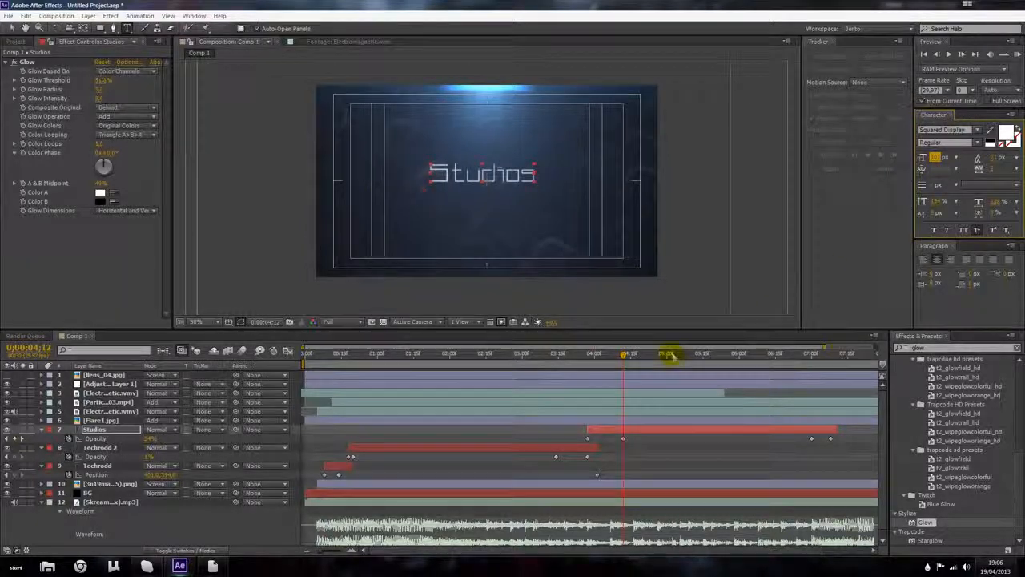
Step: Move the Studios layer earlier in the timeline and place its text under the right end of Techrodd
key(p)
click(69, 439)
key(Down)
key(Down)
key(Down)
key(Down)
key(Down)
key(Down)
drag(513, 177, 517, 197)
drag(572, 355, 523, 354)
drag(599, 431, 506, 394)
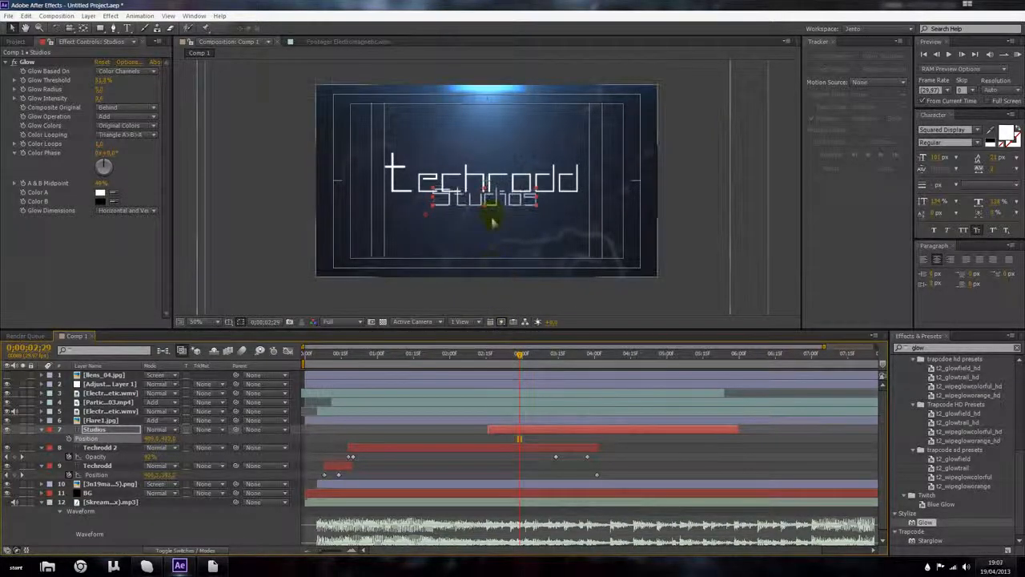
drag(491, 199, 575, 202)
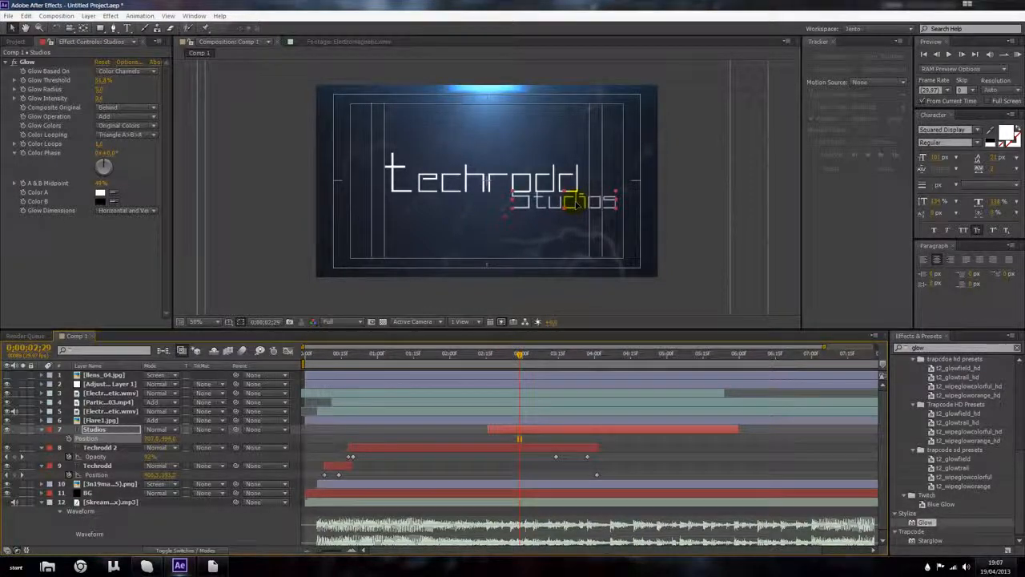
Step: Scrub through the timeline to review the Techrodd and Studios text timing
click(508, 257)
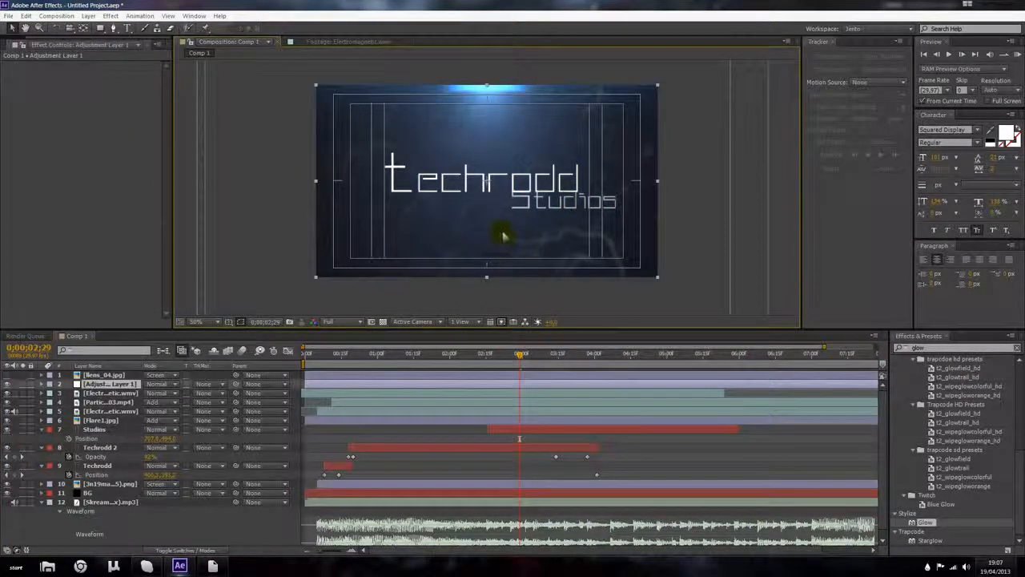
drag(490, 356, 508, 357)
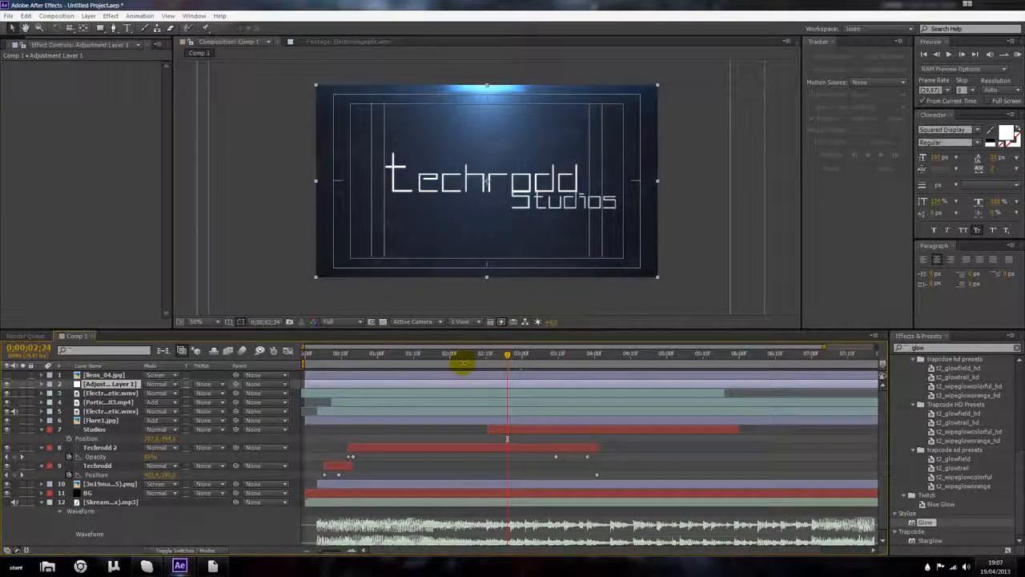
click(459, 354)
drag(462, 353, 534, 355)
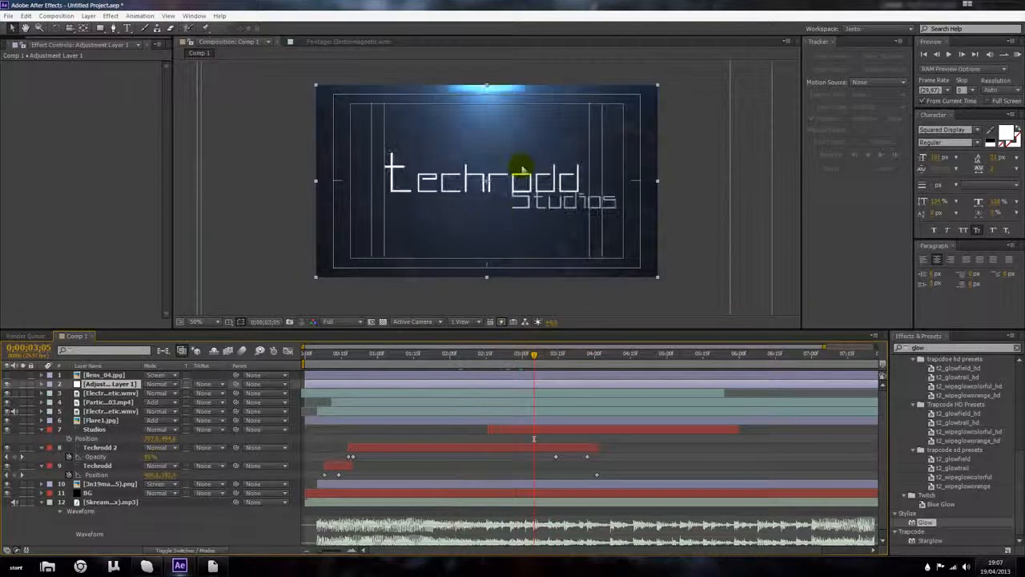
drag(553, 360, 632, 355)
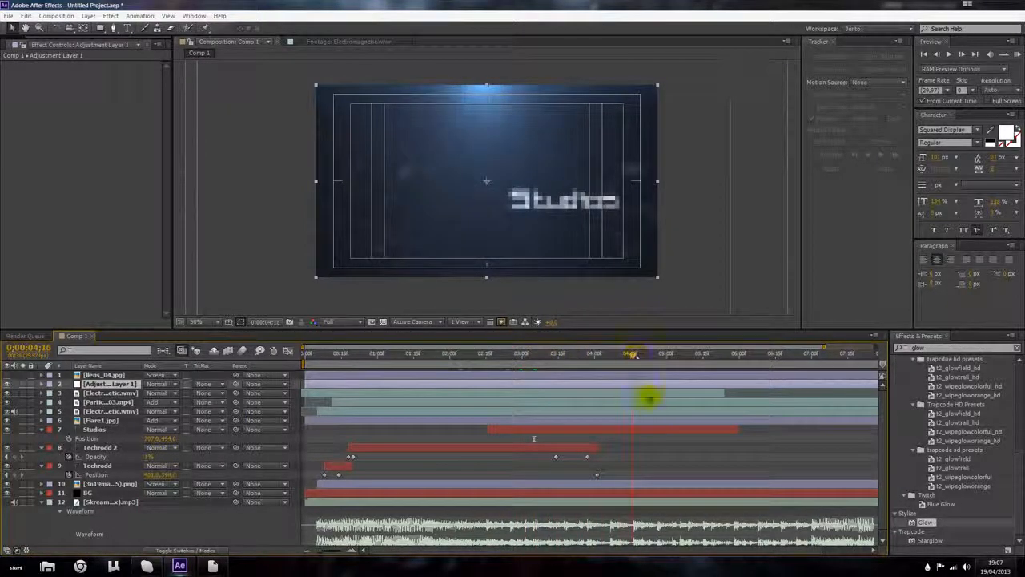
Step: Extend the Techrodd 2 layer to end with Studios and shift its opacity fade-out keyframes toward that end
click(617, 433)
click(592, 449)
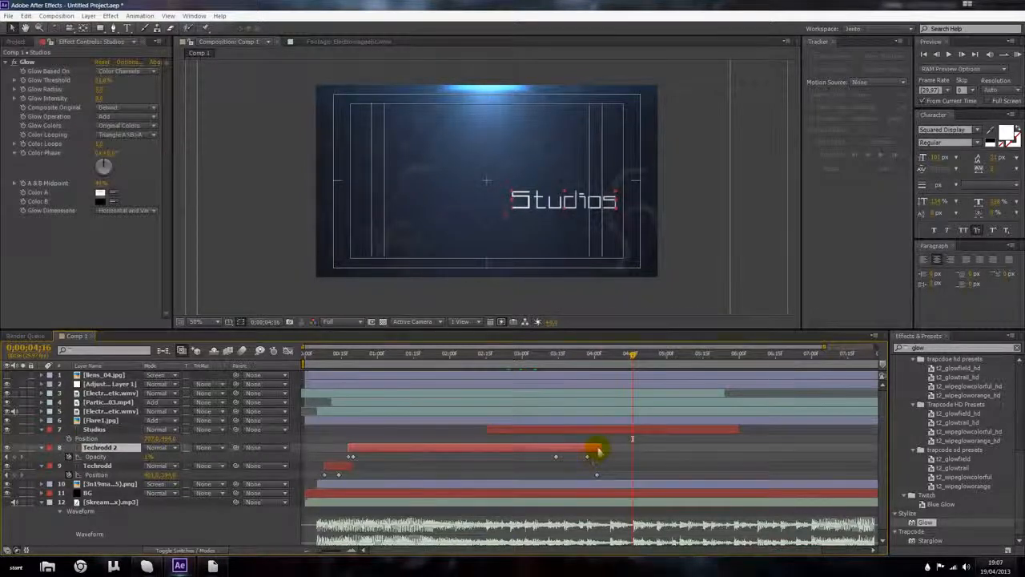
drag(599, 449, 735, 447)
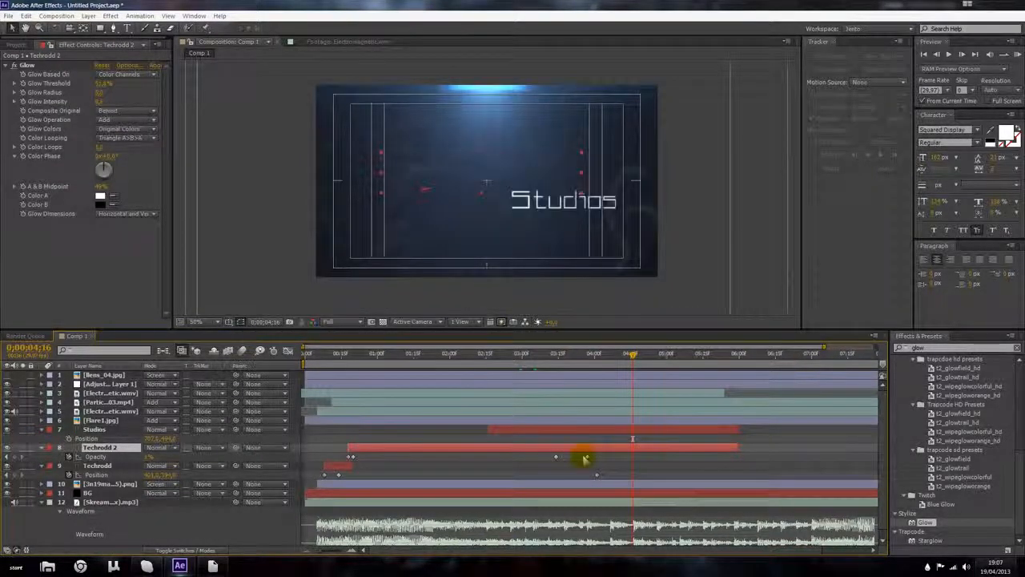
drag(503, 357, 596, 358)
drag(610, 467, 721, 458)
drag(590, 356, 487, 357)
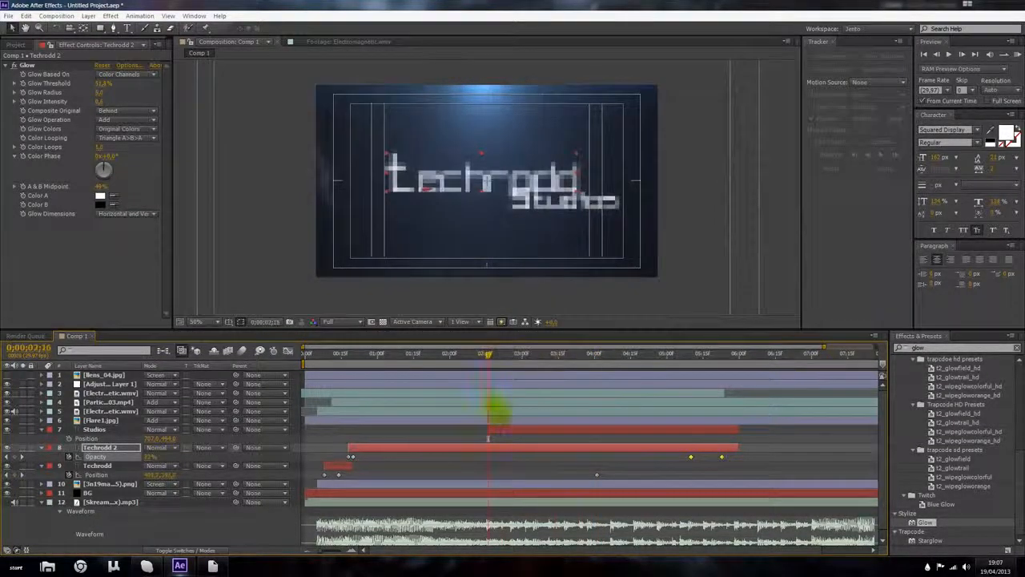
Step: Set the Studios layer's opacity to 0% at 0;00;02;16, where the layer begins
click(501, 432)
key(t)
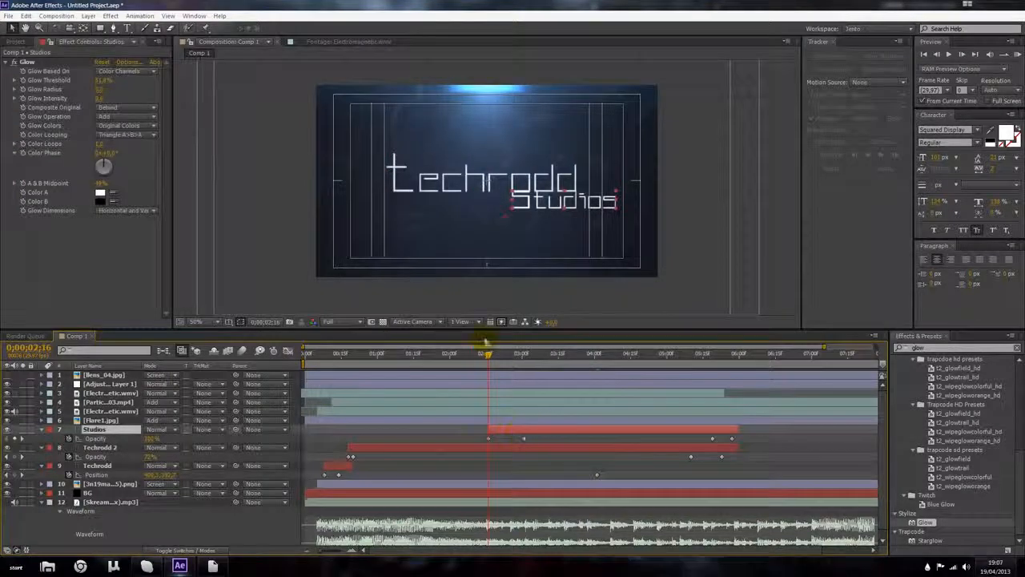
drag(488, 355, 529, 355)
click(490, 354)
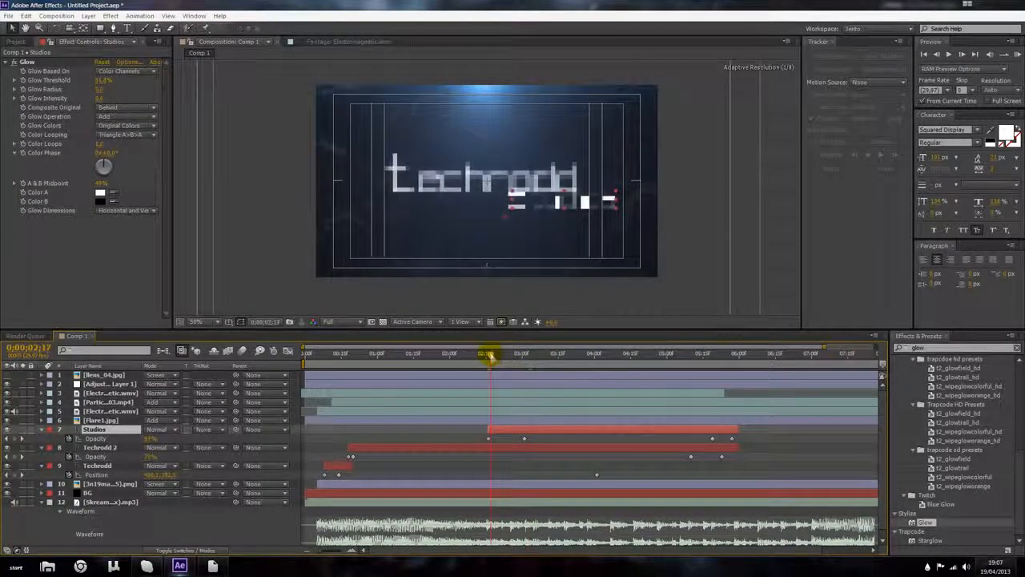
drag(488, 355, 487, 355)
text(0)
key(Return)
Step: At 0;00;05;28, add position and scale keyframes to the Studios layer and increase its scale slightly
drag(486, 356, 734, 367)
key(s)
drag(130, 445, 197, 443)
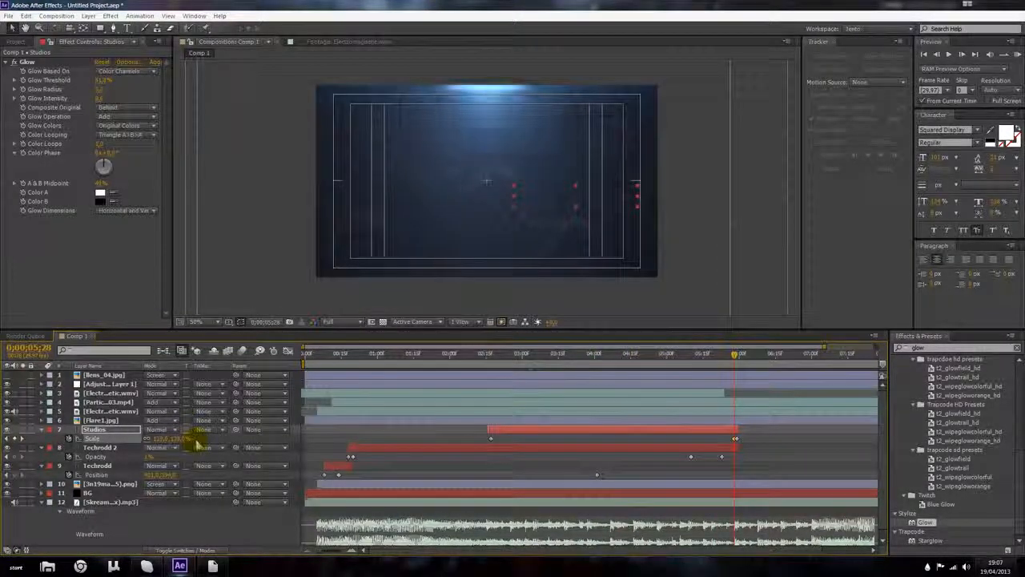
key(p)
click(69, 439)
drag(724, 443, 490, 432)
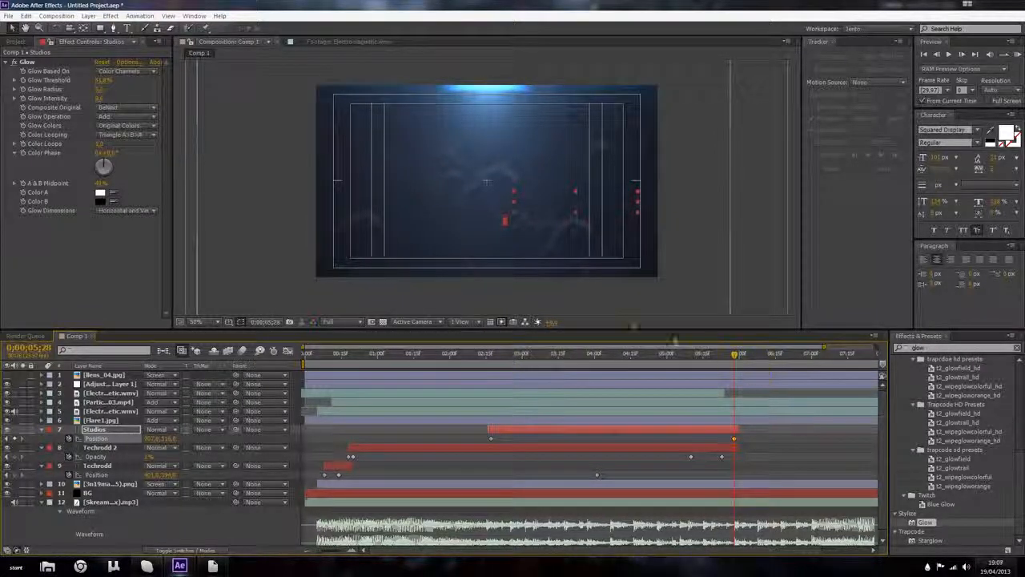
key(s)
drag(157, 439, 161, 439)
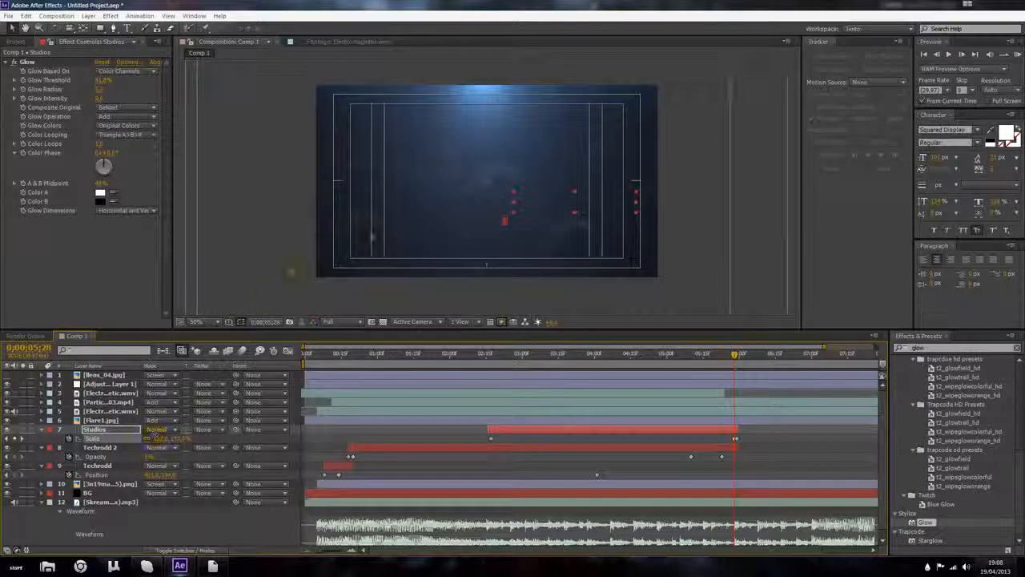
scroll(380, 239, up, 1)
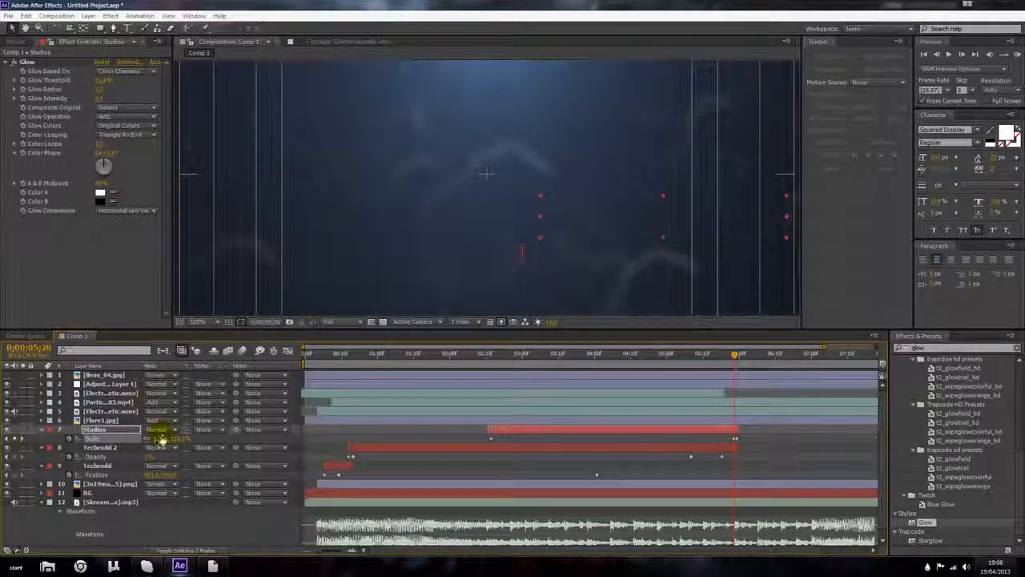
drag(160, 439, 161, 440)
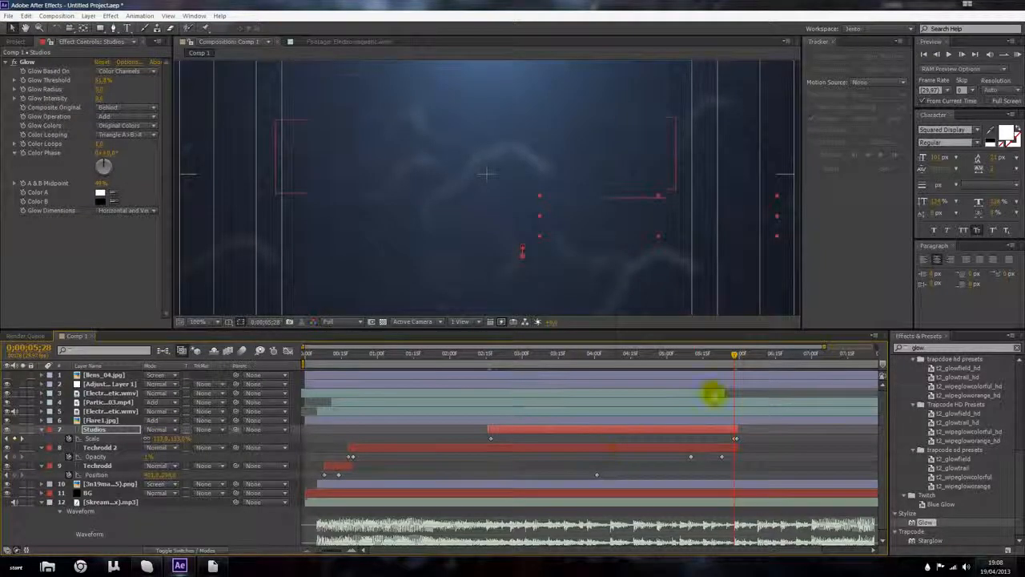
key(Return)
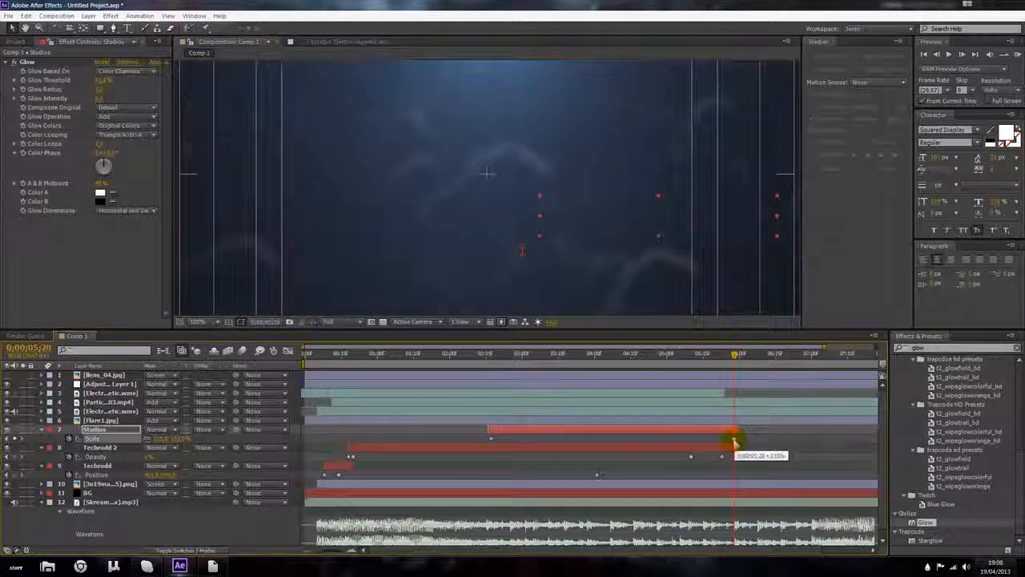
Step: Return to the composition start and play a RAM preview of the title animation
key(p)
drag(733, 354, 582, 356)
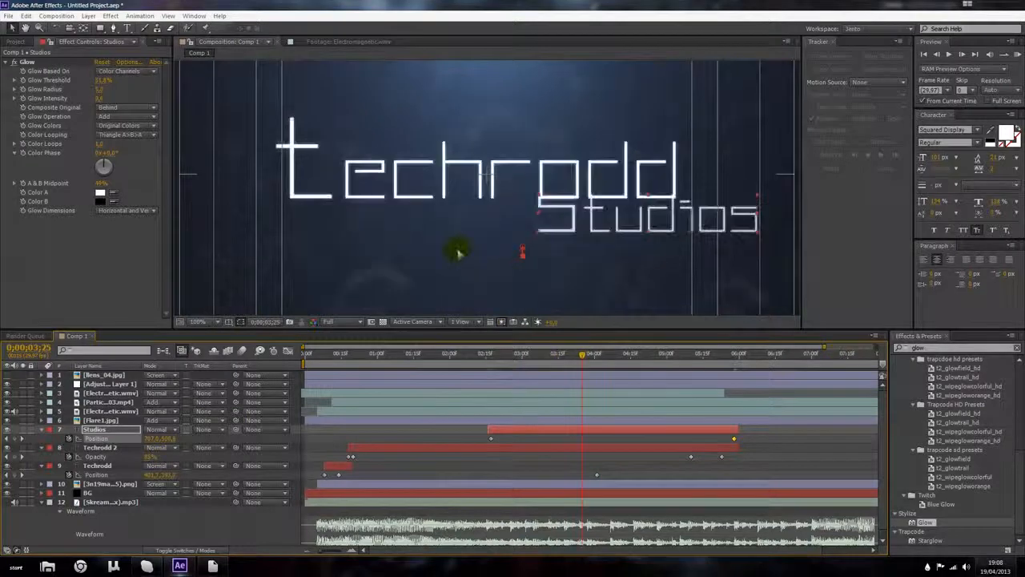
scroll(457, 252, down, 1)
click(585, 363)
drag(584, 362, 258, 390)
click(1017, 54)
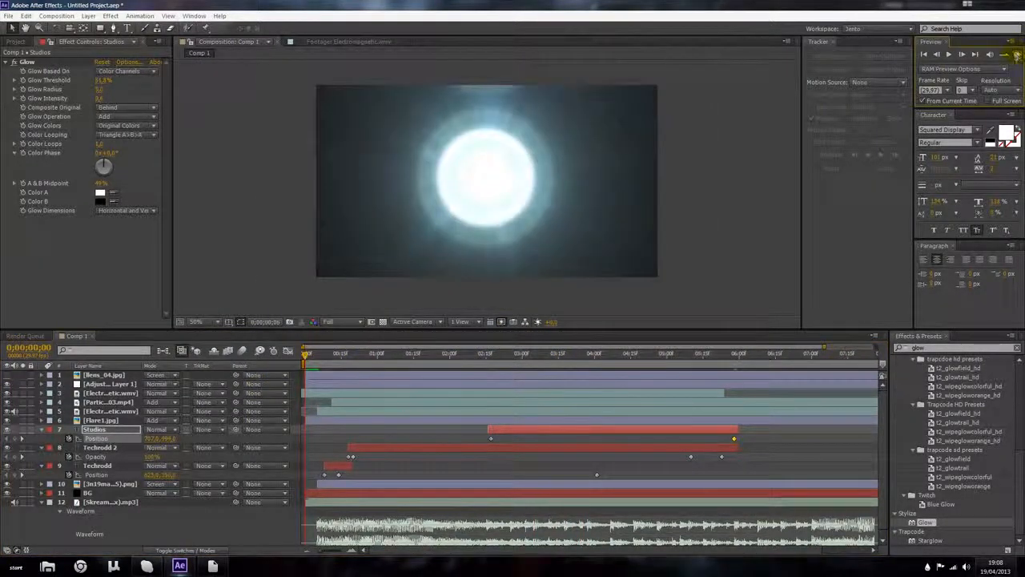
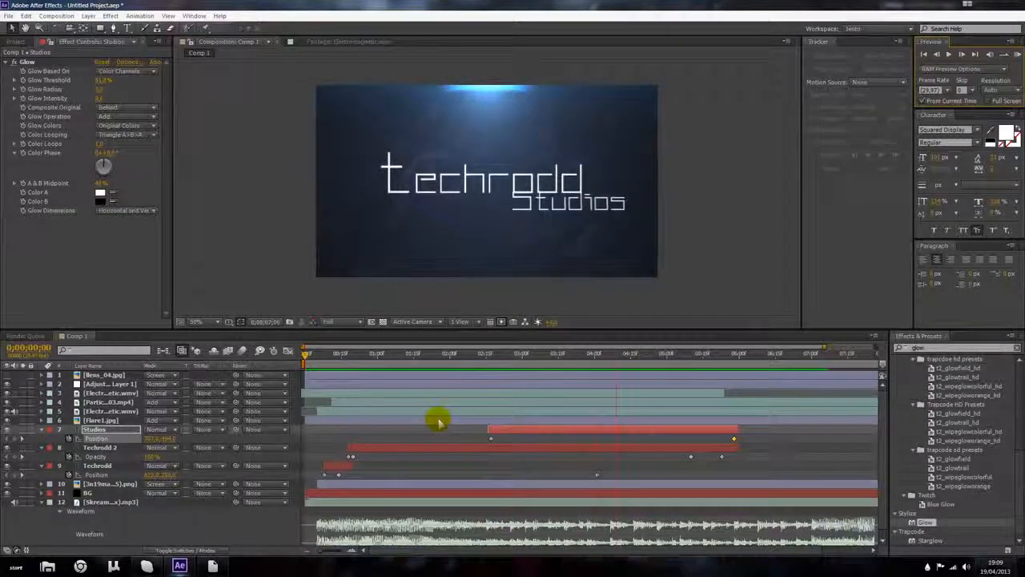
Step: At 0;00;05;25, increase the Techrodd 2 layer's scale slightly
drag(489, 351, 732, 354)
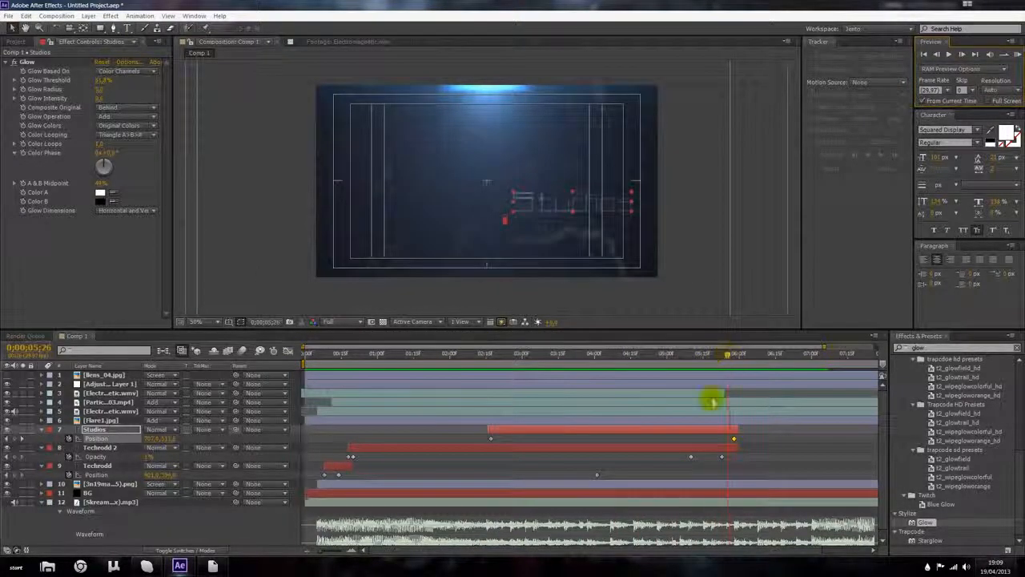
click(725, 445)
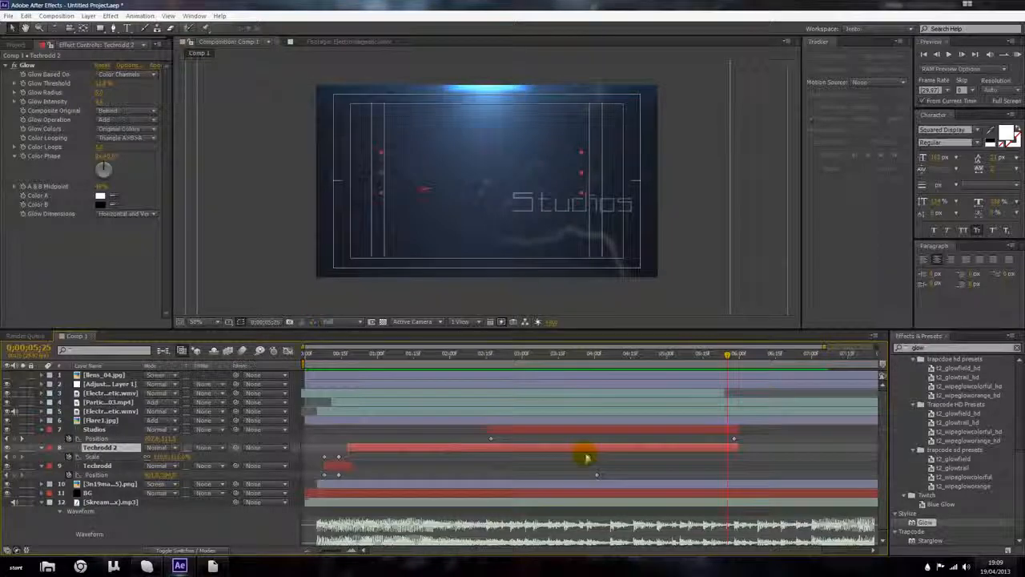
key(s)
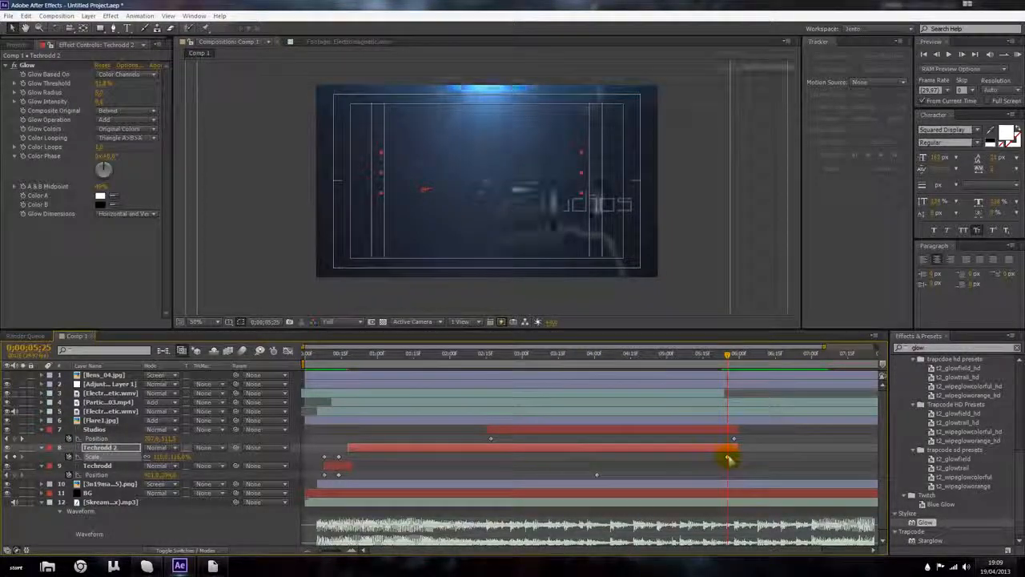
key(period)
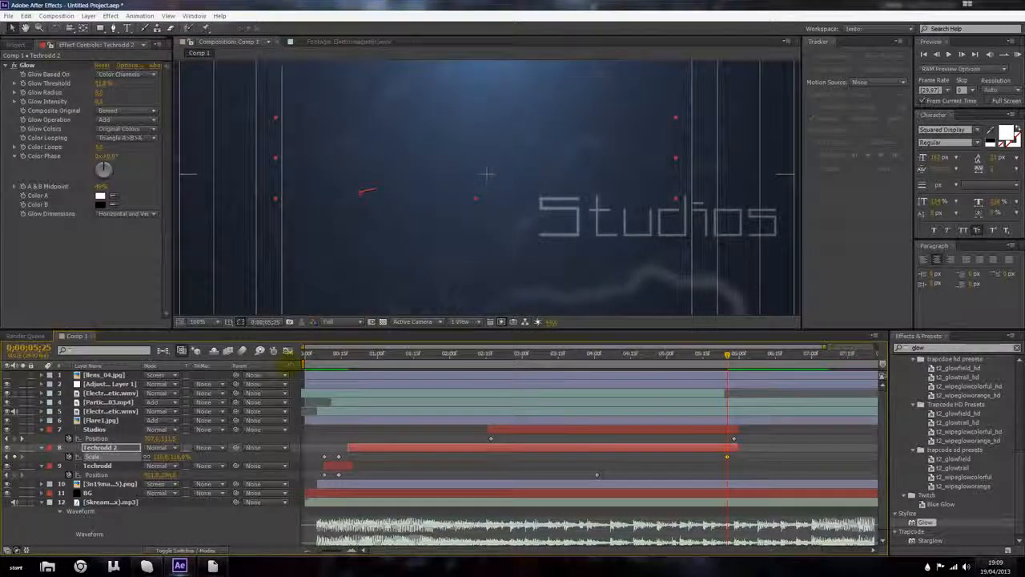
drag(158, 458, 165, 458)
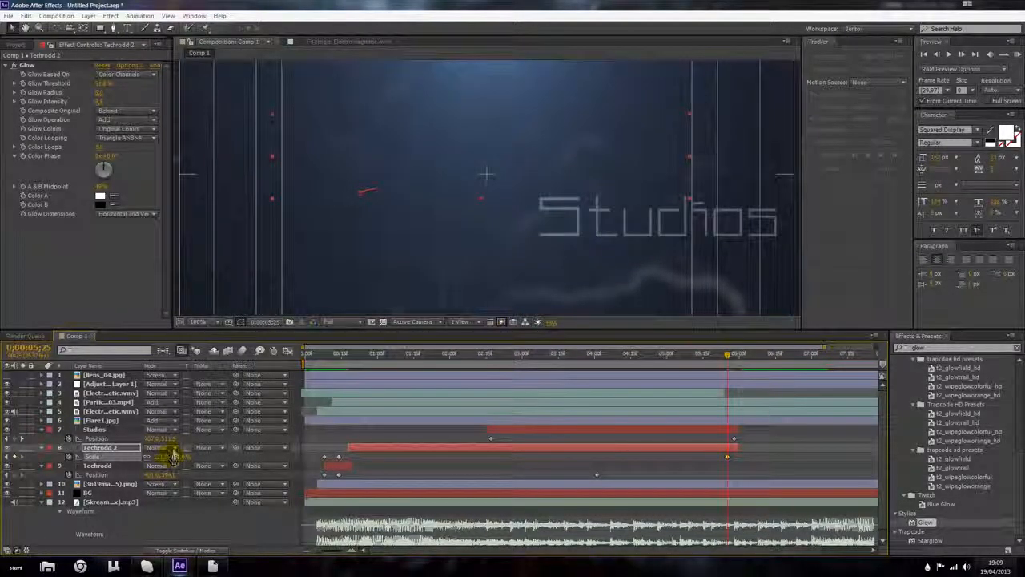
Step: Paste the position keyframe onto the Techrodd 2 layer and nudge the layer six steps to the left
key(p)
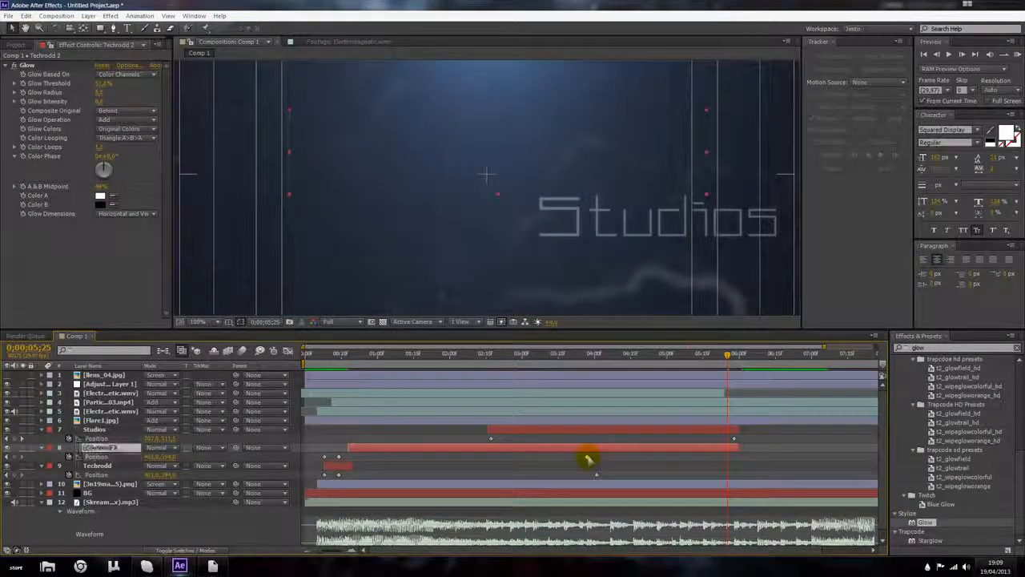
key(ctrl+v)
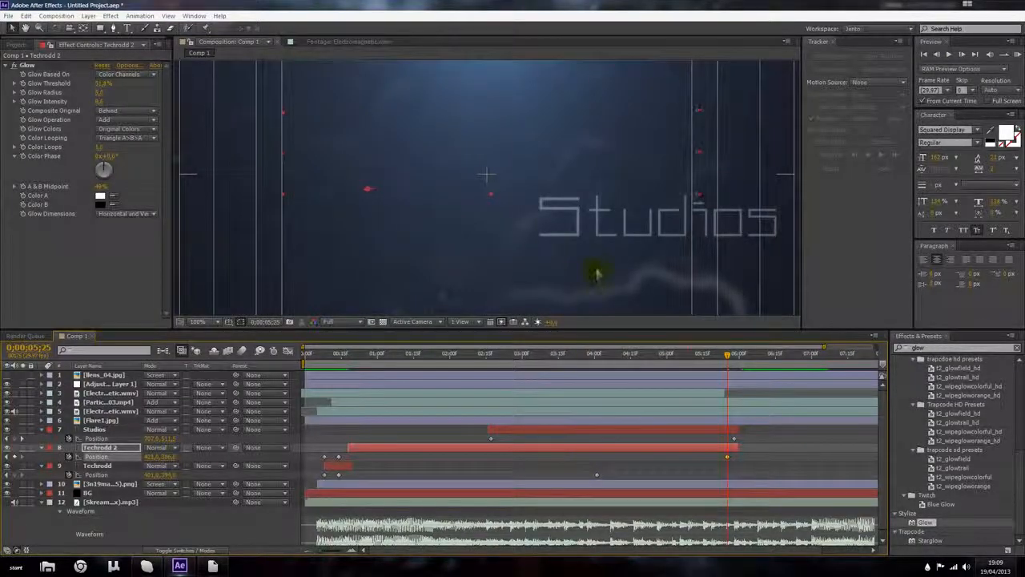
key(Left)
key(Left)
key(Left)
key(Left)
key(Left)
key(Left)
key(Left)
key(Left)
key(Left)
key(Left)
key(Left)
key(Left)
key(Left)
key(Left)
key(Left)
key(Left)
key(Left)
key(Left)
key(Left)
key(Left)
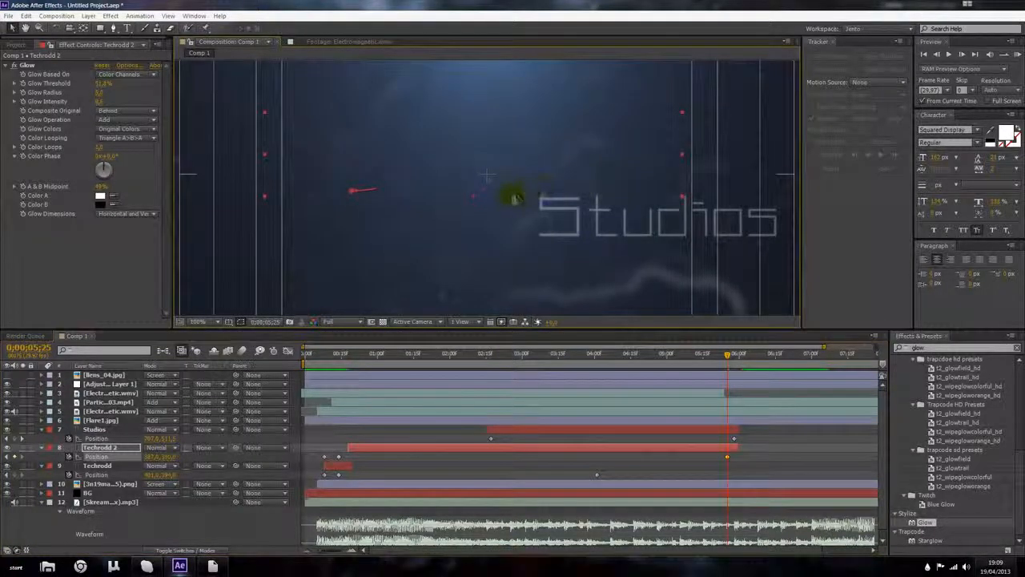
key(comma)
drag(705, 366, 716, 411)
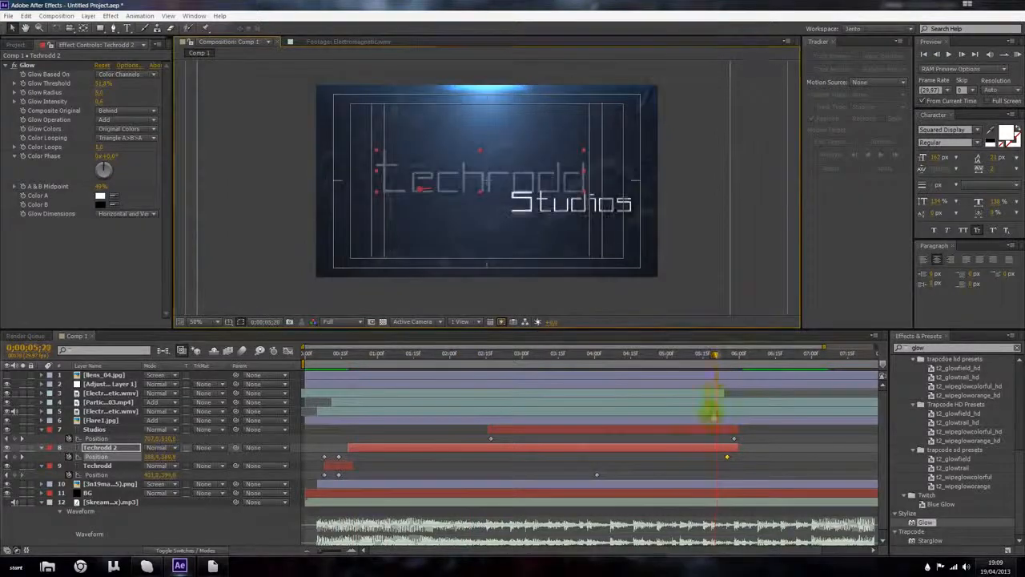
Step: Show opacity on both title layers and move Techrodd 2's fade-out opacity keyframes closer to the layer's end
drag(677, 460, 739, 443)
click(732, 431)
key(t)
drag(718, 354, 500, 358)
click(712, 458)
drag(712, 458, 687, 458)
drag(672, 355, 715, 367)
drag(715, 459, 729, 458)
mouse_move(710, 359)
mouse_down()
mouse_move(738, 363)
mouse_move(728, 366)
mouse_up()
click(729, 457)
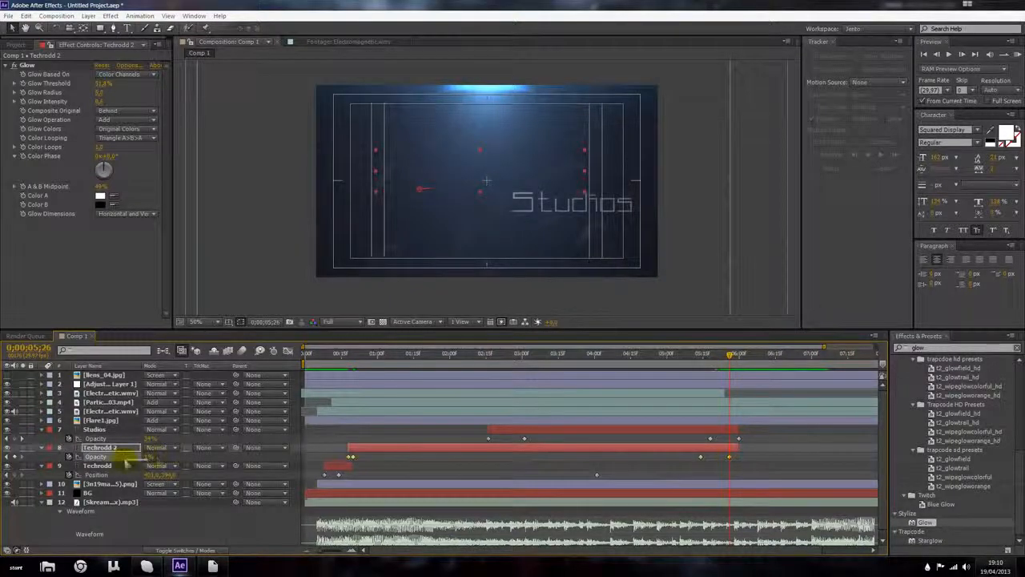
Step: Scrub around 0;00;06;00 to check how both title layers fade out
click(399, 463)
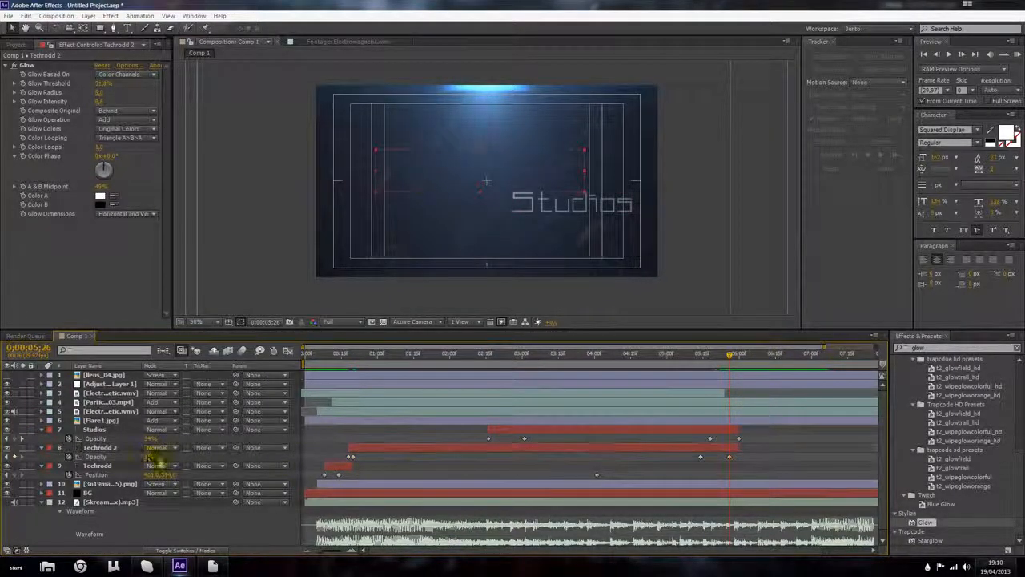
click(147, 460)
click(740, 359)
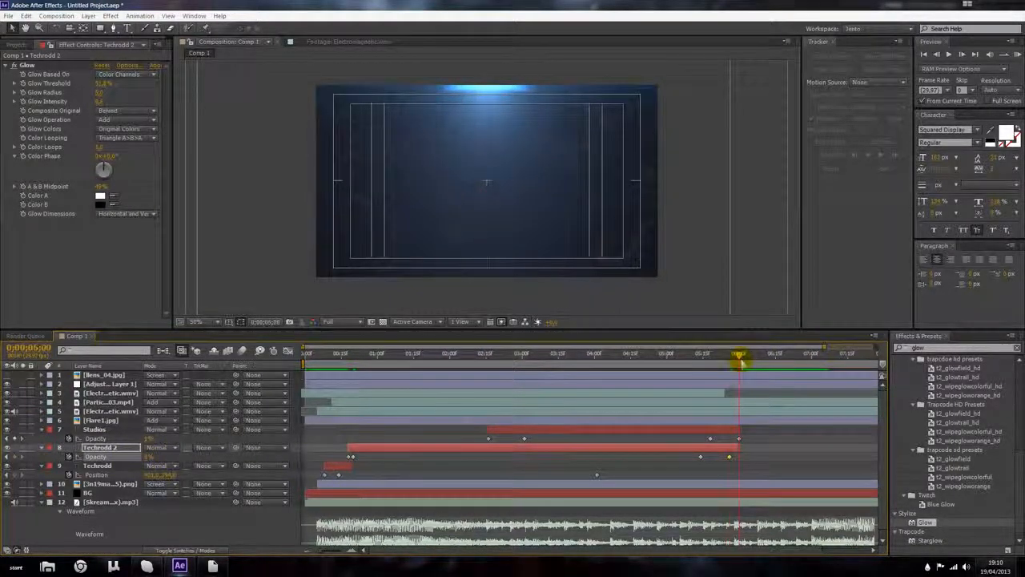
click(739, 439)
drag(739, 353, 657, 360)
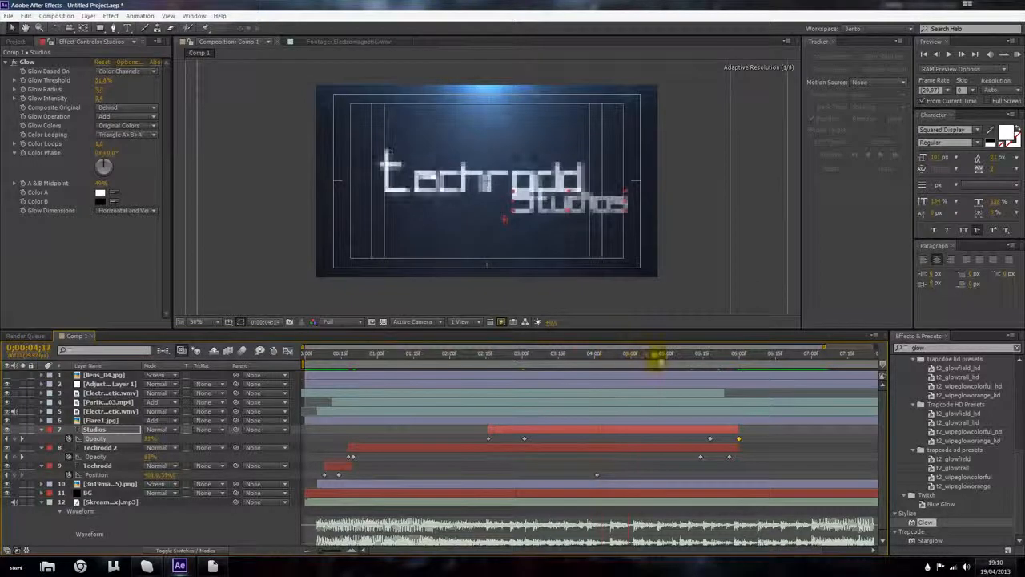
Step: Apply Brightness & Contrast to the adjustment layer and raise its brightness and contrast values
click(104, 384)
click(120, 214)
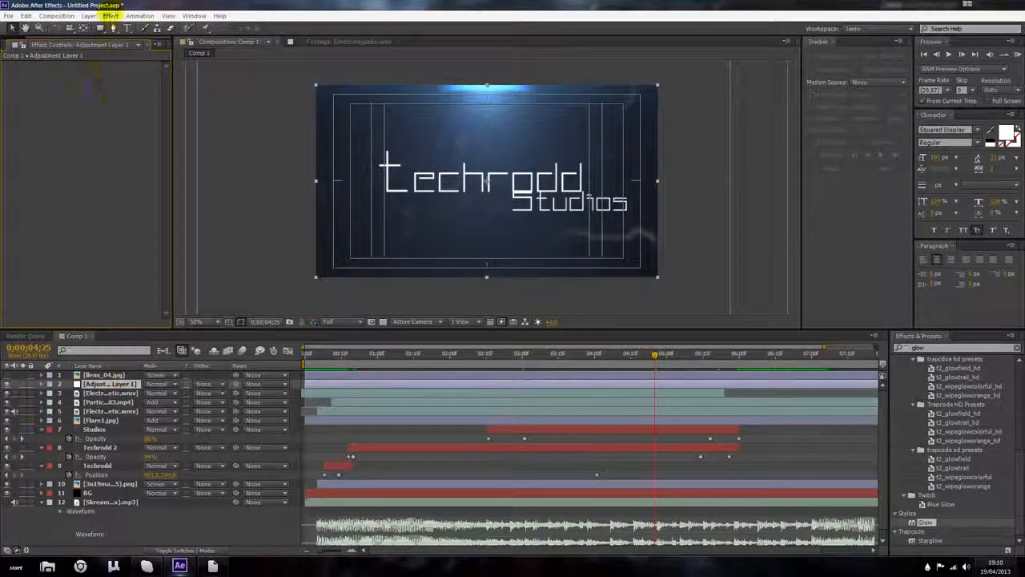
click(110, 15)
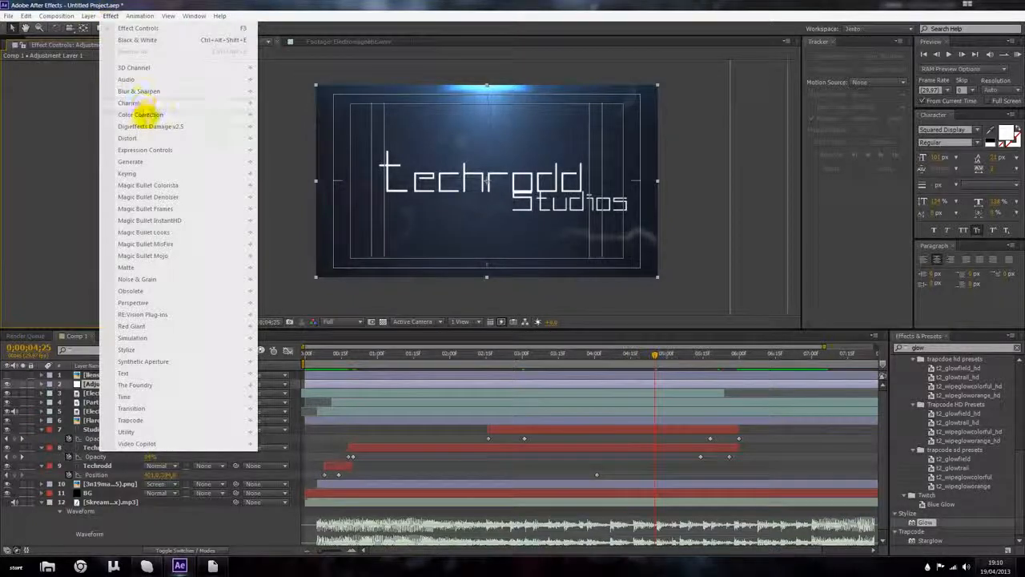
mouse_move(140, 113)
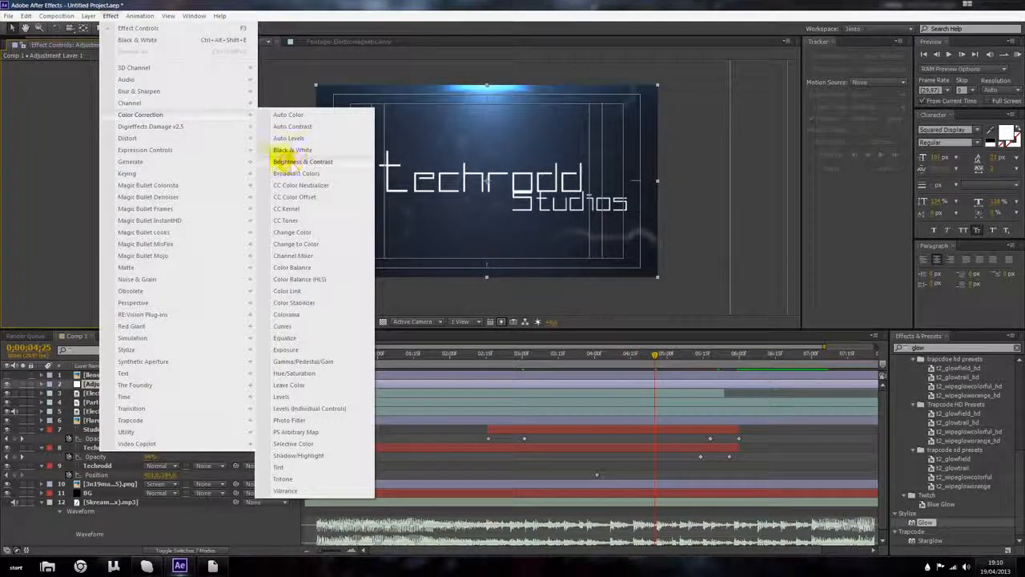
mouse_move(178, 113)
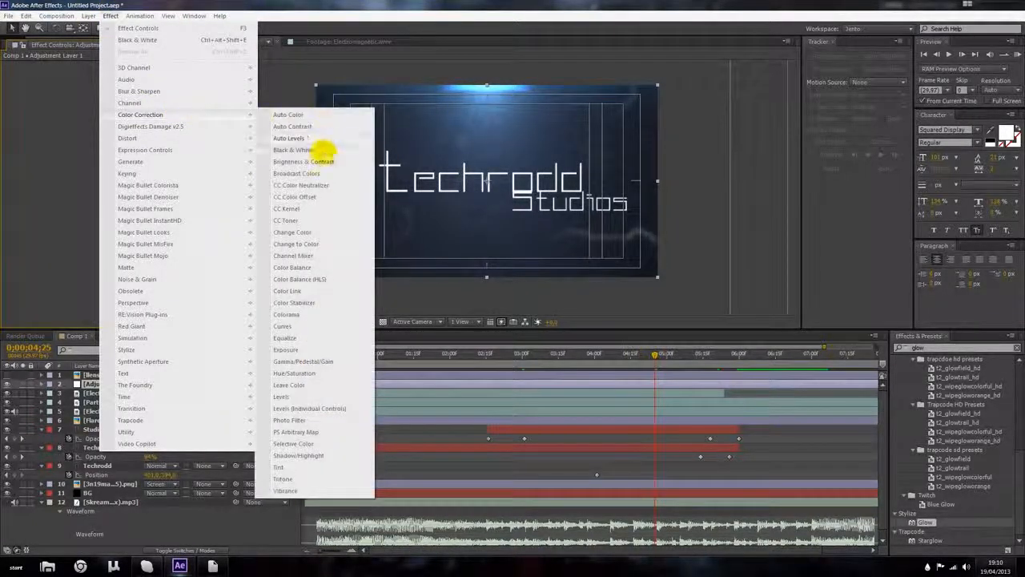
click(318, 160)
mouse_move(100, 89)
mouse_down()
mouse_move(109, 87)
mouse_move(95, 86)
mouse_move(100, 75)
mouse_move(111, 83)
mouse_up()
scroll(401, 172, up, 1)
scroll(338, 167, down, 1)
click(82, 45)
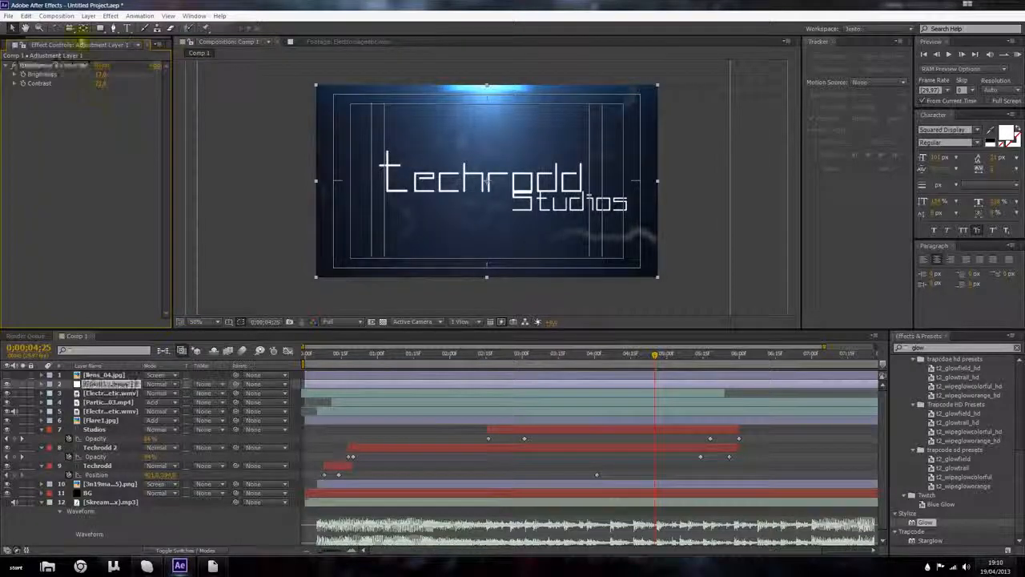
Step: Apply Curves to the adjustment layer, pull the curve's midpoint down to darken, and toggle both effects to compare
click(109, 15)
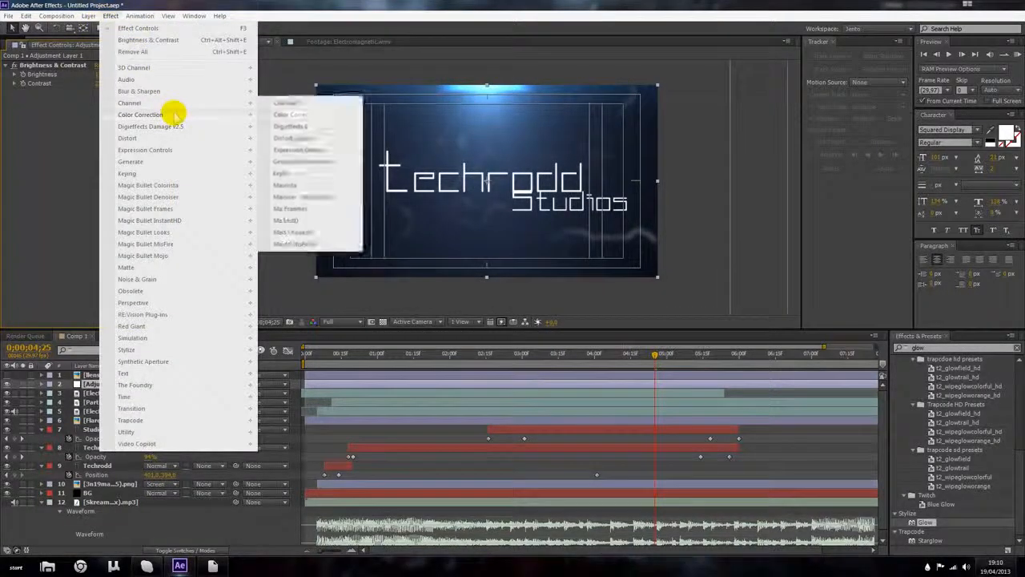
click(293, 323)
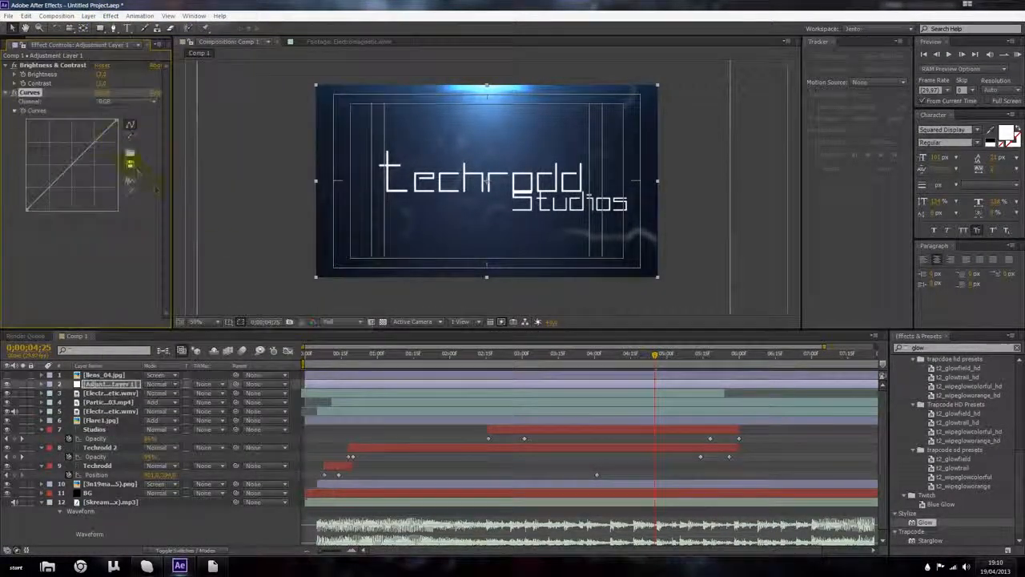
drag(94, 143, 80, 165)
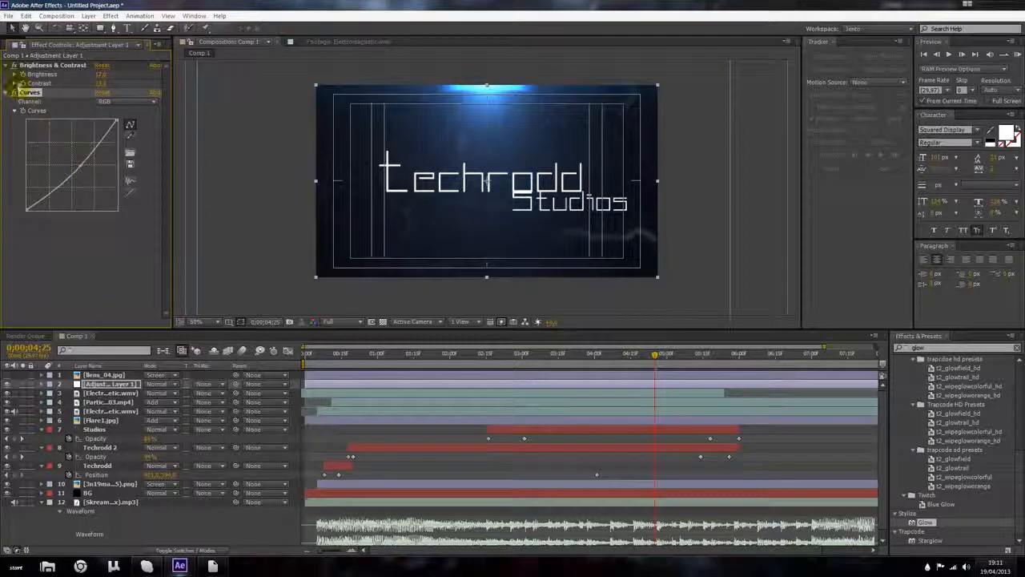
click(13, 67)
click(14, 93)
click(14, 92)
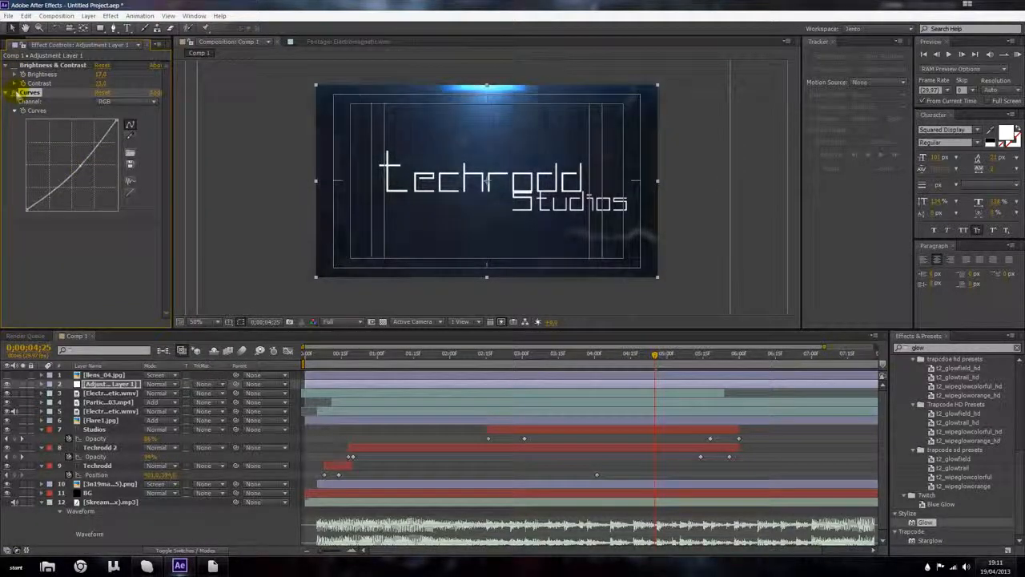
click(14, 66)
Step: Fine-tune the brightness value and reshape the Curves to darken the midtones further
mouse_move(100, 75)
mouse_down()
mouse_move(110, 85)
mouse_move(97, 85)
mouse_up()
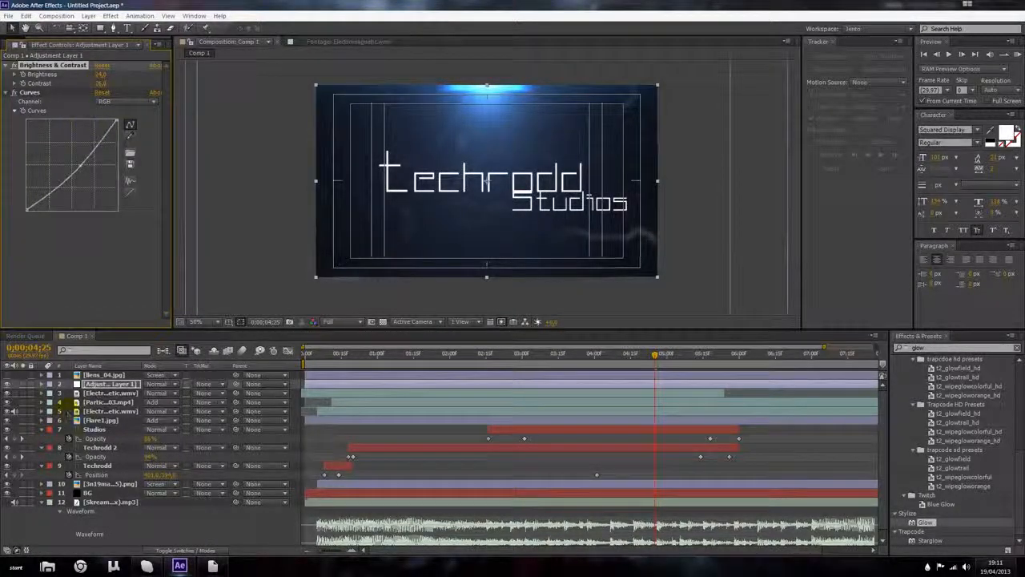
mouse_move(106, 386)
mouse_down()
mouse_move(107, 402)
mouse_move(107, 386)
mouse_up()
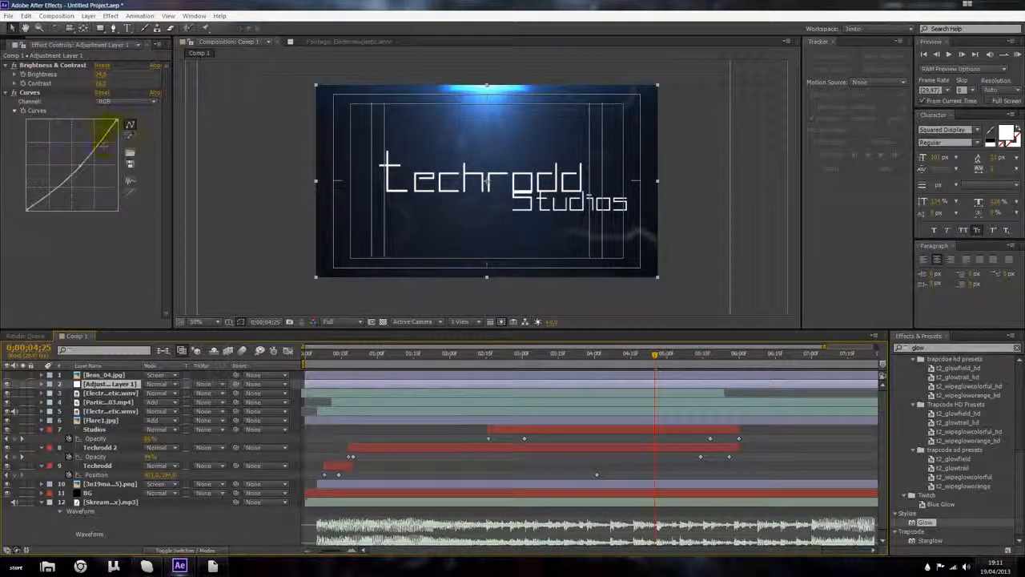
click(116, 123)
drag(106, 130, 89, 161)
Step: Return near the start of the title and browse the Techrodd presets found by searching the effects for tw
click(650, 359)
drag(650, 358, 452, 358)
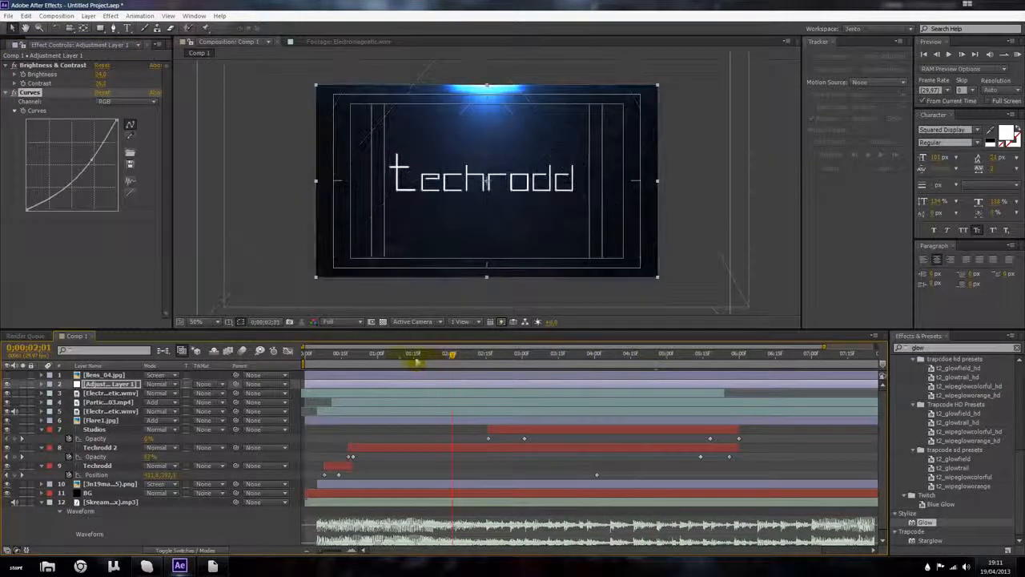
click(361, 357)
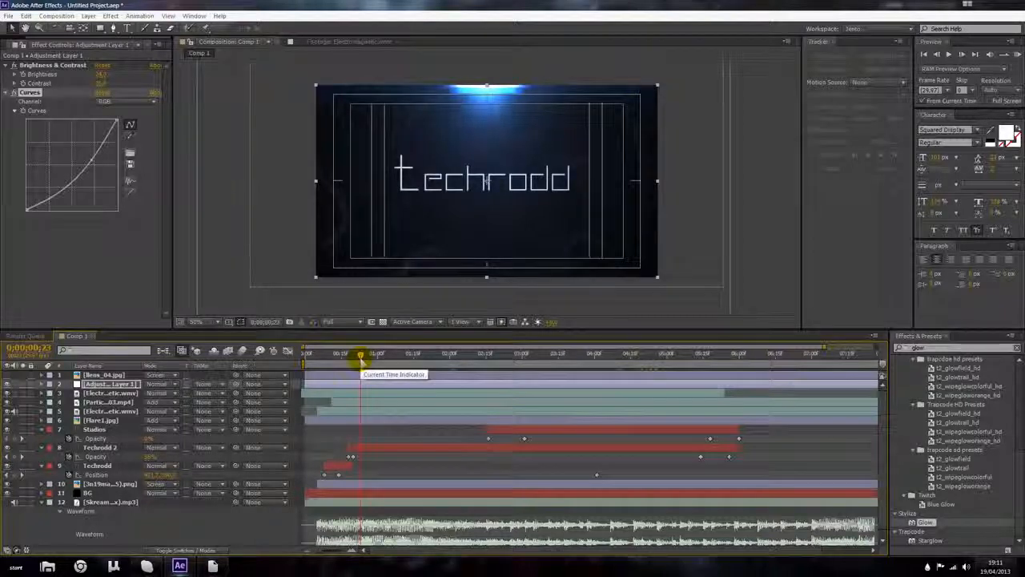
click(1016, 350)
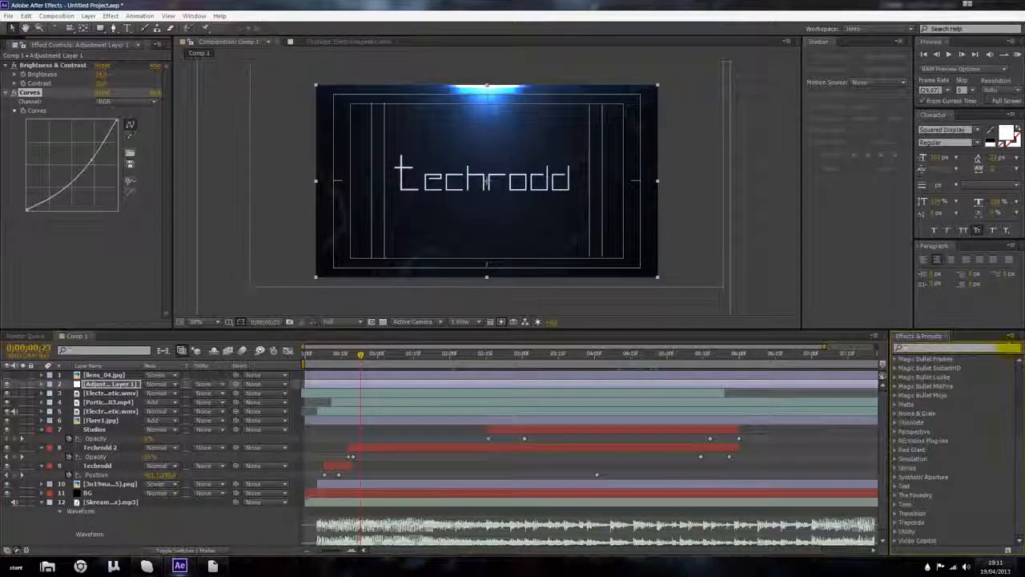
text(bl)
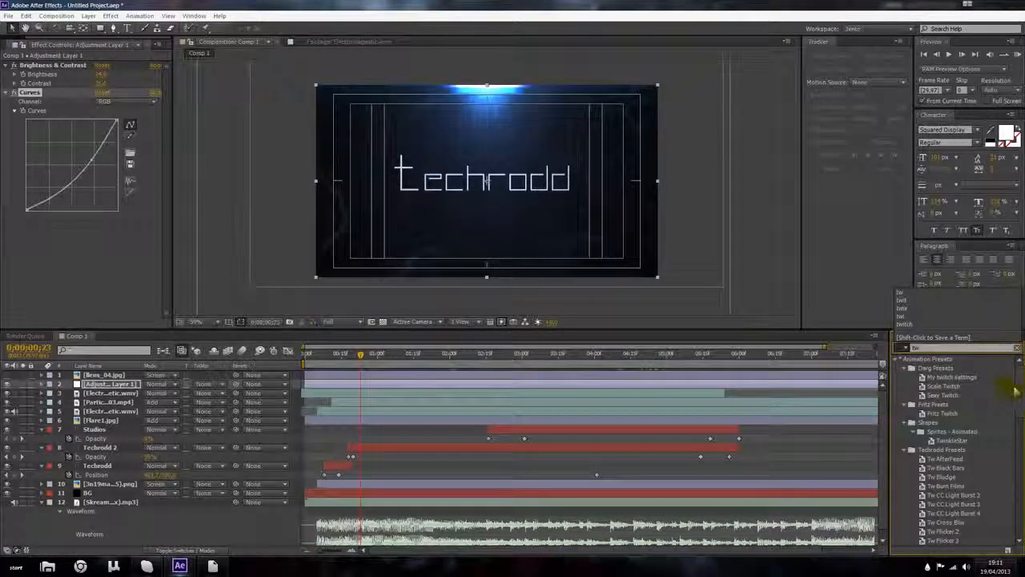
scroll(1019, 397, down, 2)
scroll(1022, 405, down, 2)
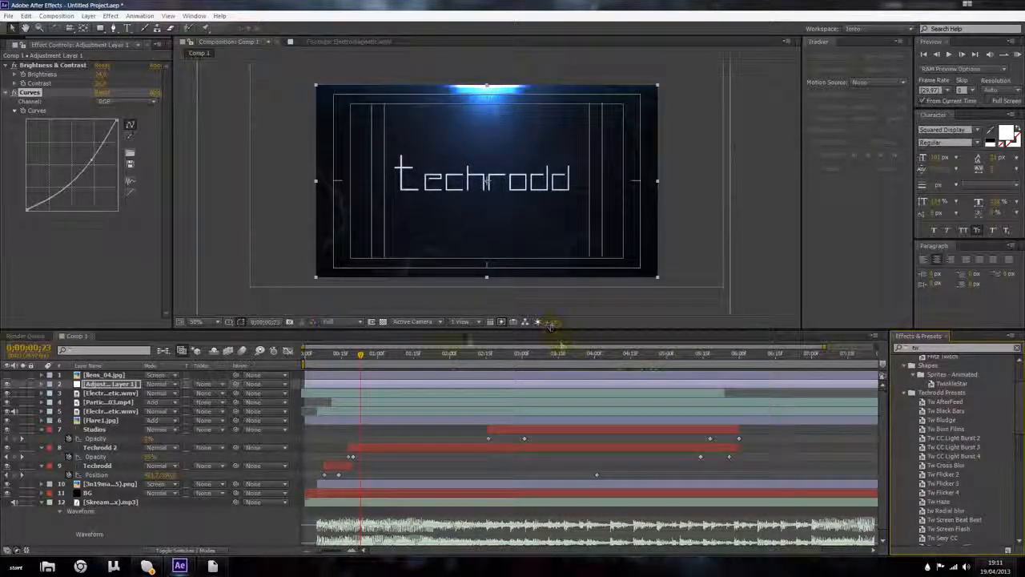
drag(360, 356, 346, 356)
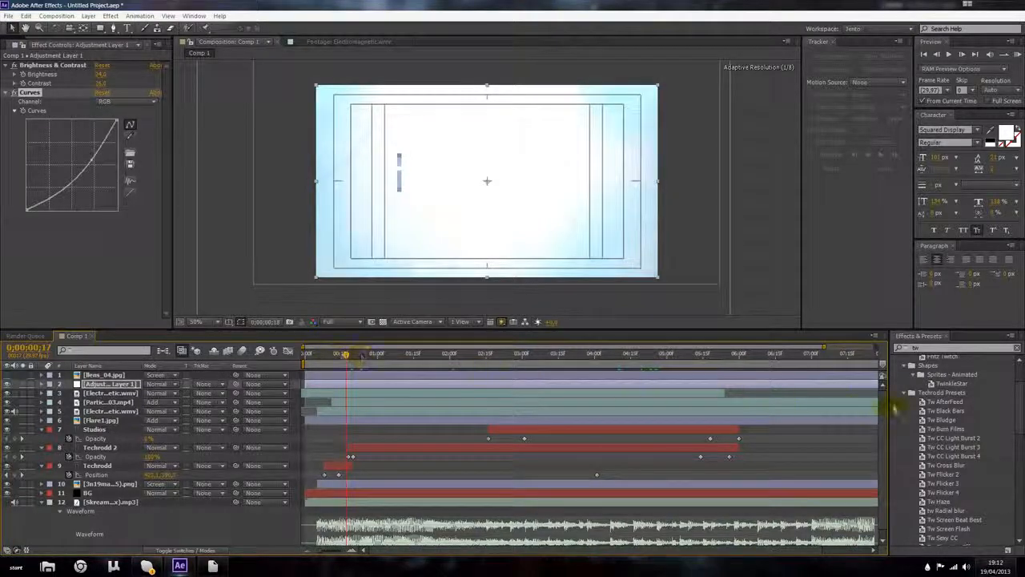
drag(895, 409, 931, 403)
click(930, 402)
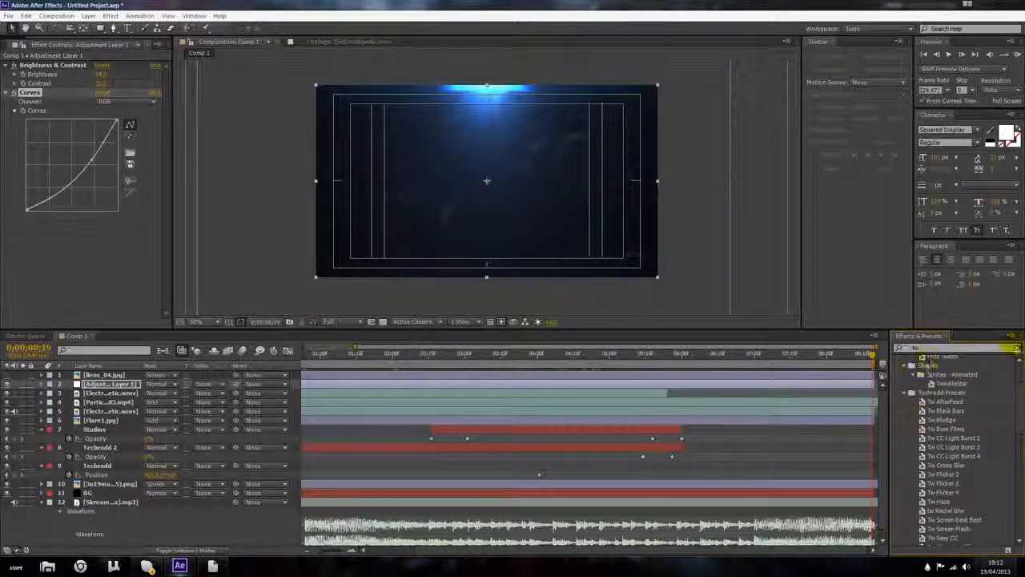
Step: Search the effects for tw again and apply the Tw Flicker 2 preset to the adjustment layer
click(1017, 347)
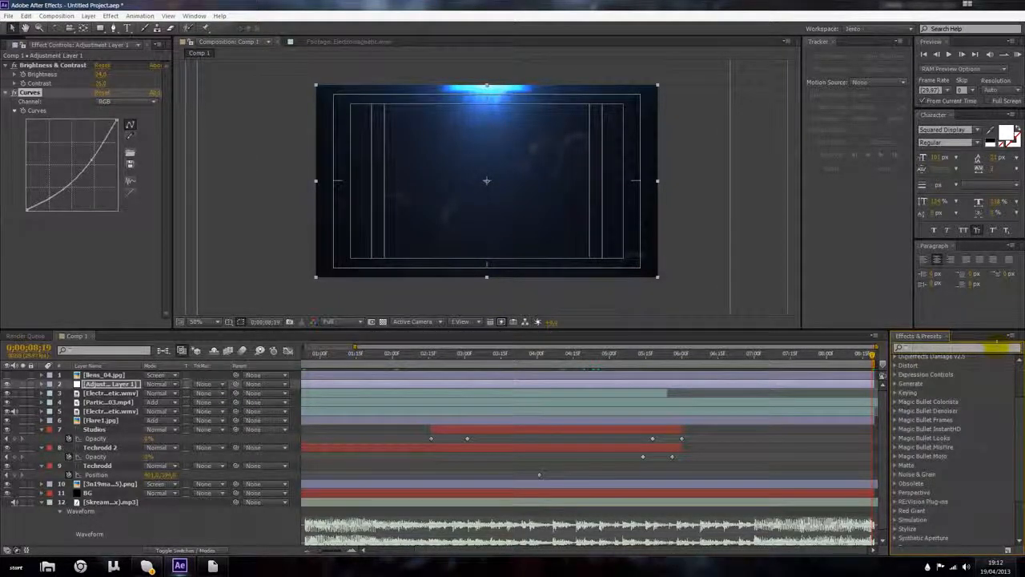
click(994, 348)
text(twi)
scroll(945, 455, down, 5)
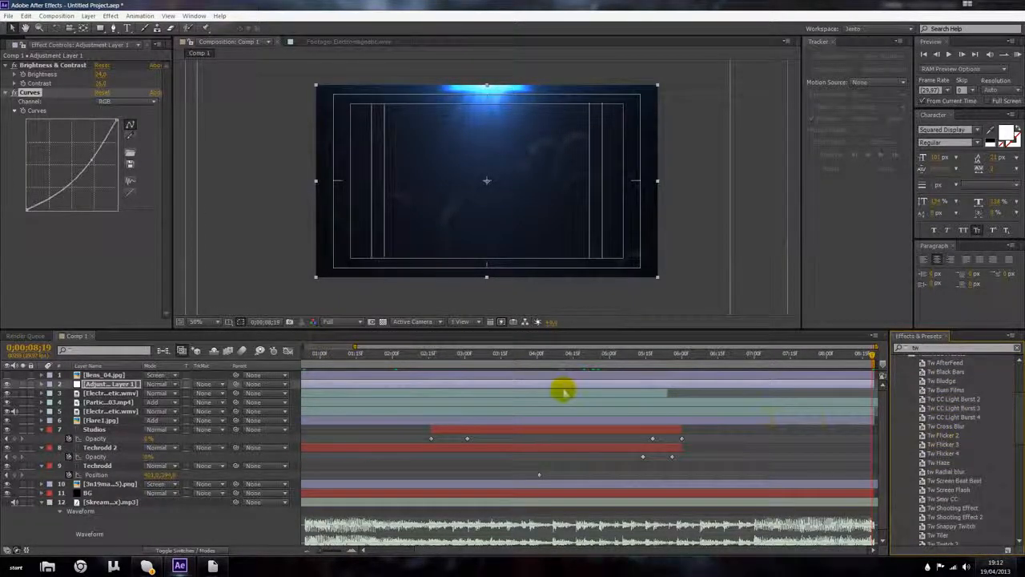
double_click(948, 435)
click(163, 301)
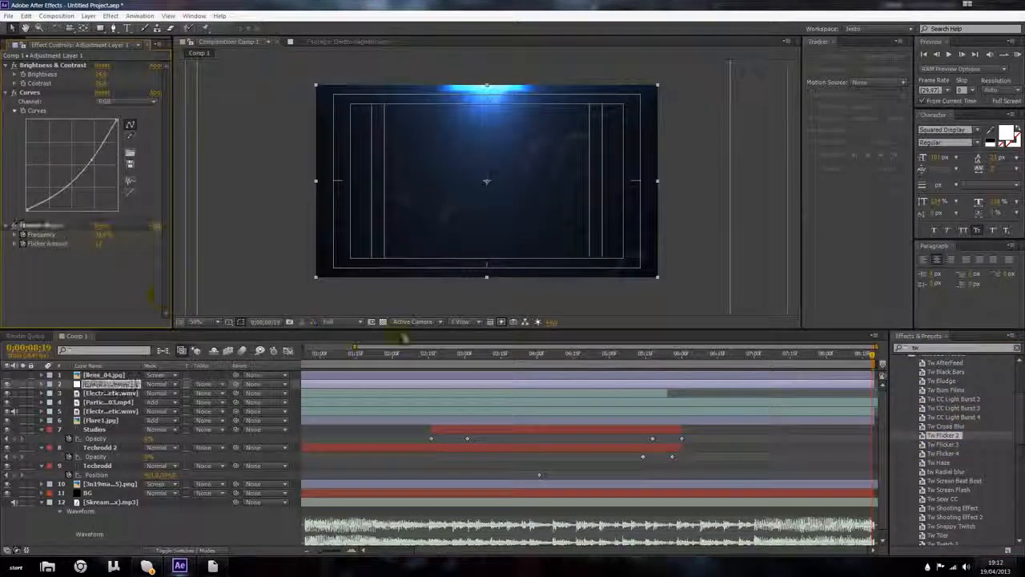
scroll(936, 463, down, 1)
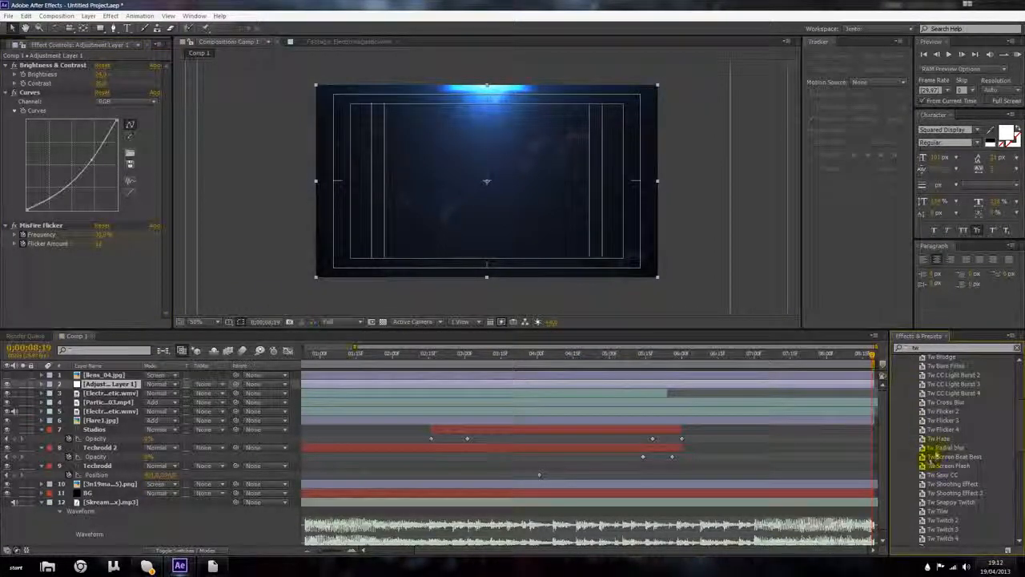
Step: Apply the Tw CC Light Burst 2 preset to the adjustment layer near the start and reveal its keyframes
scroll(945, 446, up, 2)
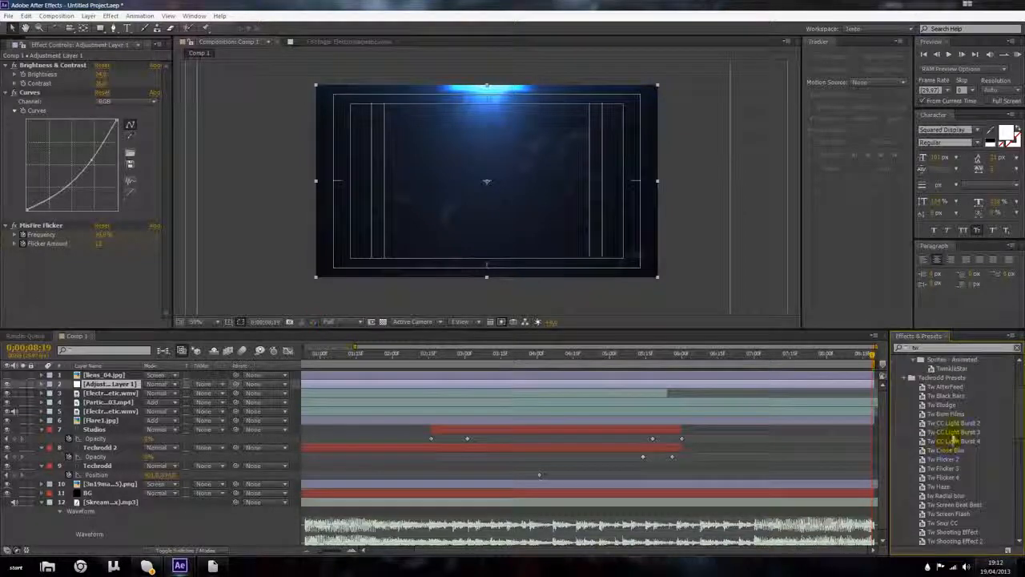
drag(952, 430, 319, 362)
drag(317, 364, 315, 363)
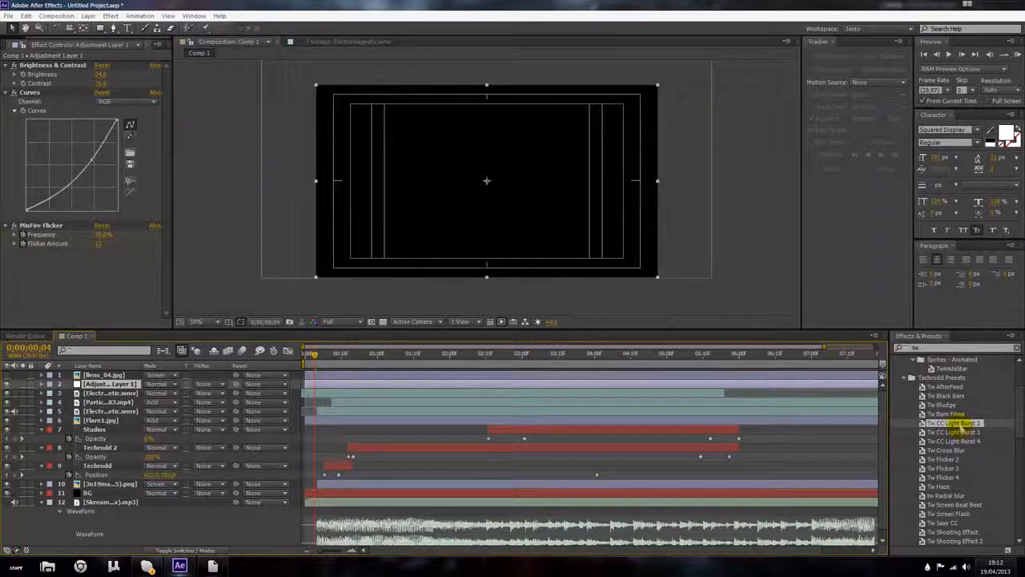
double_click(955, 423)
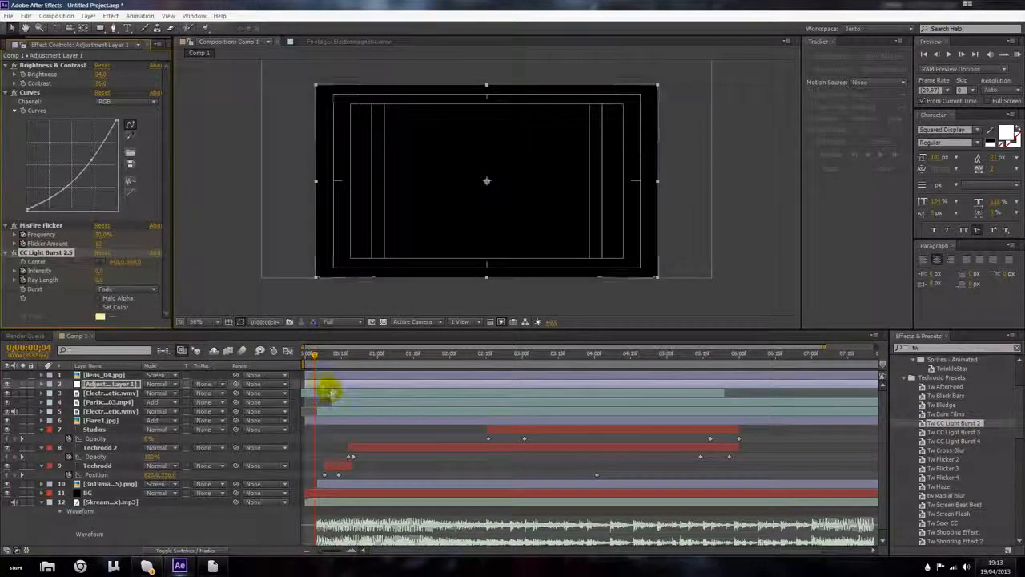
key(u)
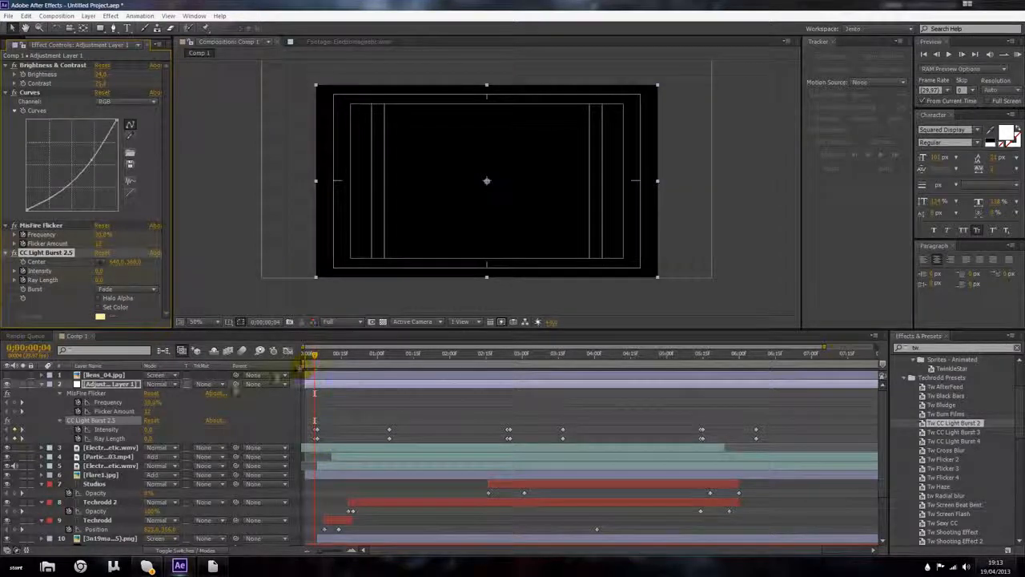
Step: Move the light burst intensity and ray length keyframes earlier so the burst fires as the title appears
click(78, 412)
drag(315, 358, 330, 362)
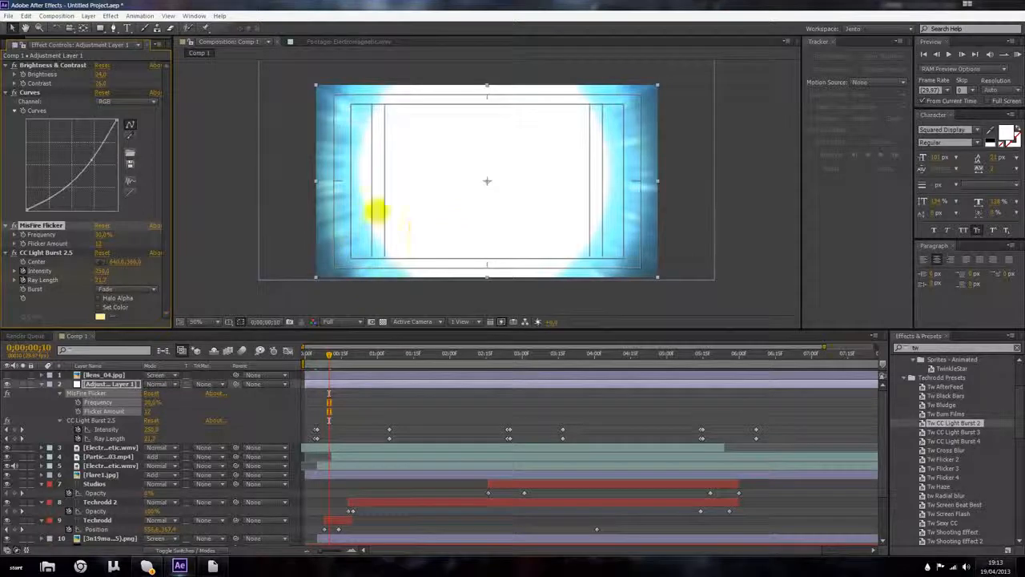
drag(329, 355, 348, 362)
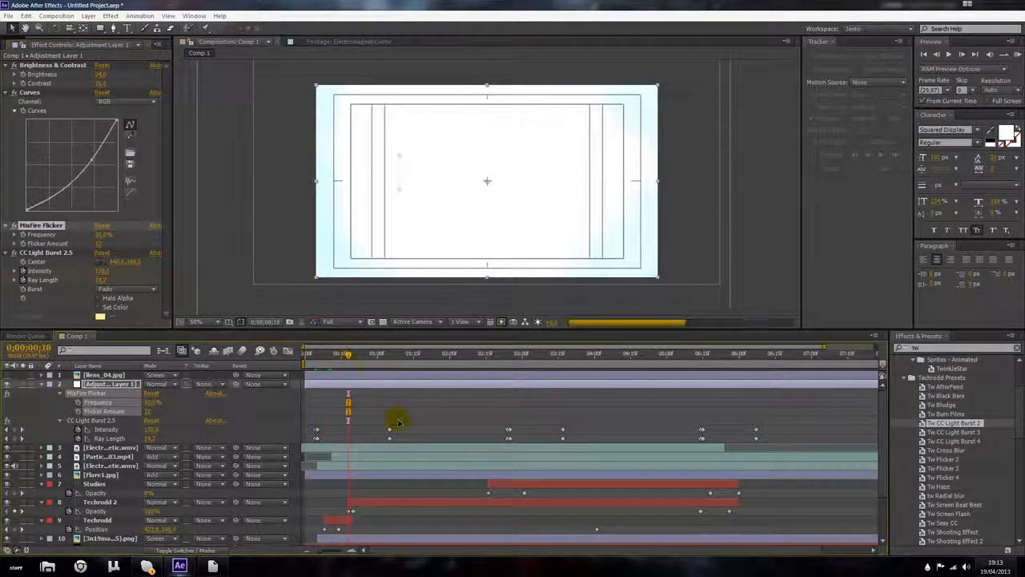
drag(423, 422, 347, 440)
drag(507, 435, 462, 435)
drag(560, 422, 510, 439)
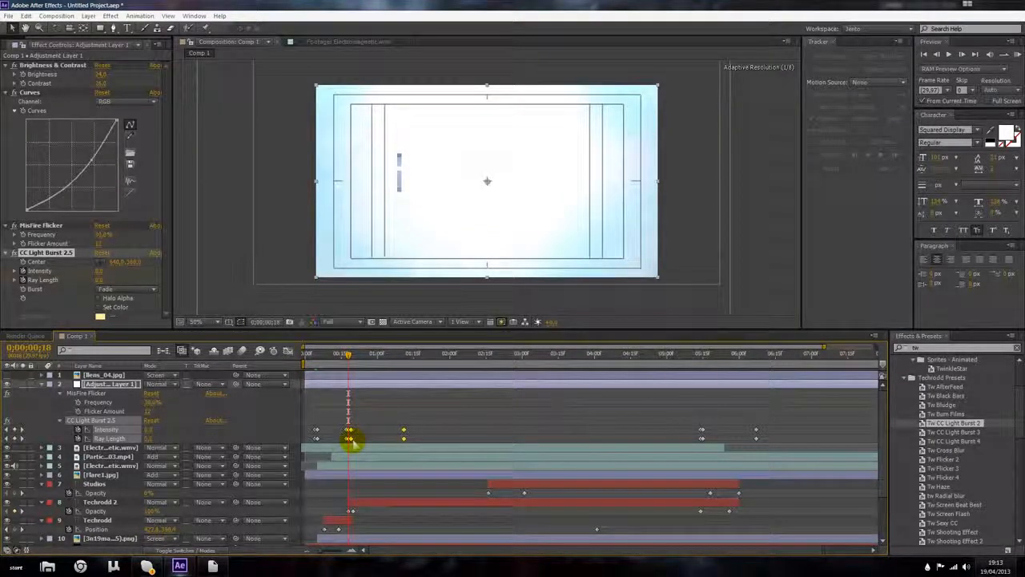
drag(350, 358, 365, 399)
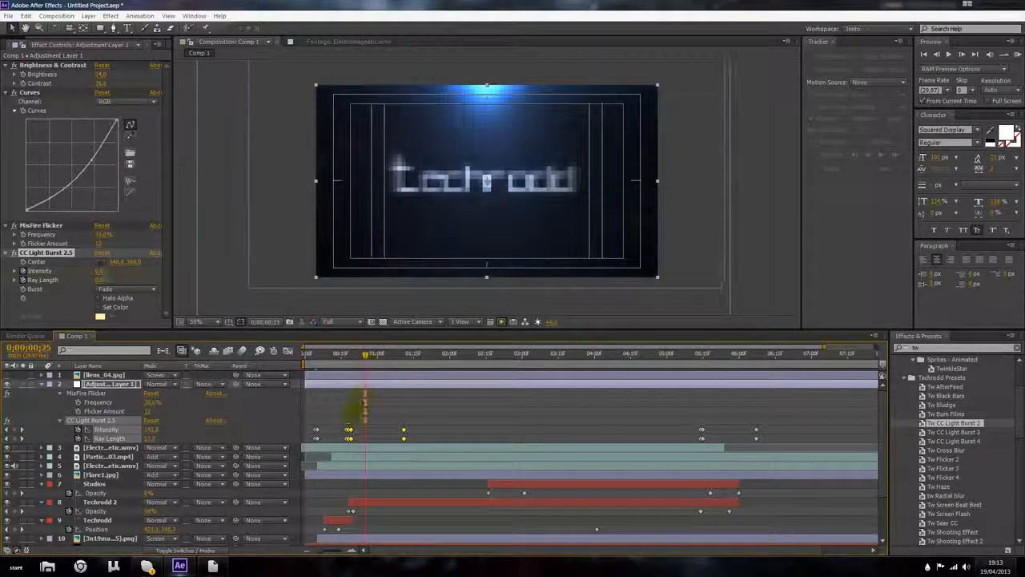
Step: Zoom into the opening of the timeline and refine the spacing of the light burst keyframes
scroll(355, 421, up, 3)
drag(337, 430, 356, 431)
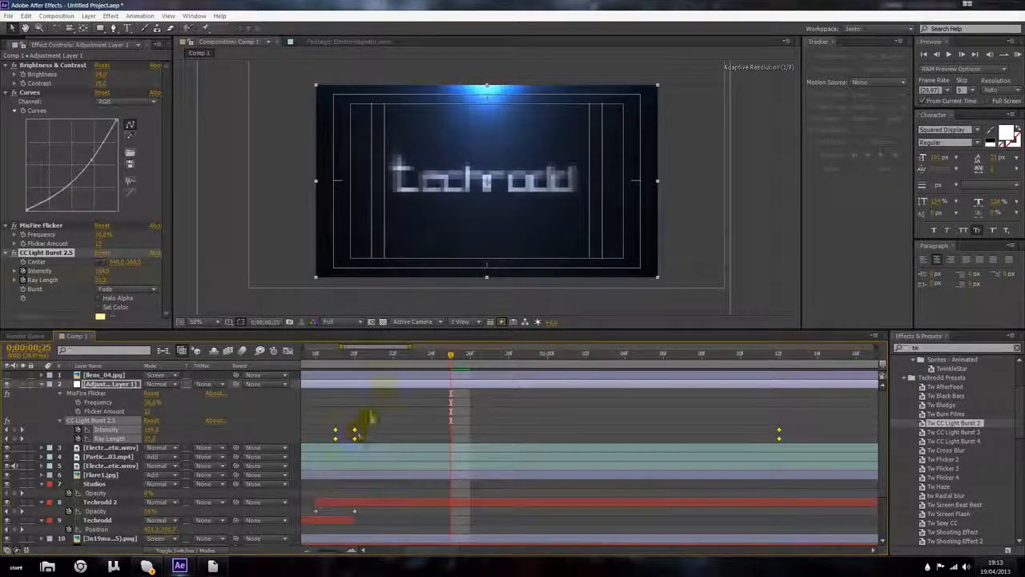
drag(322, 357, 449, 379)
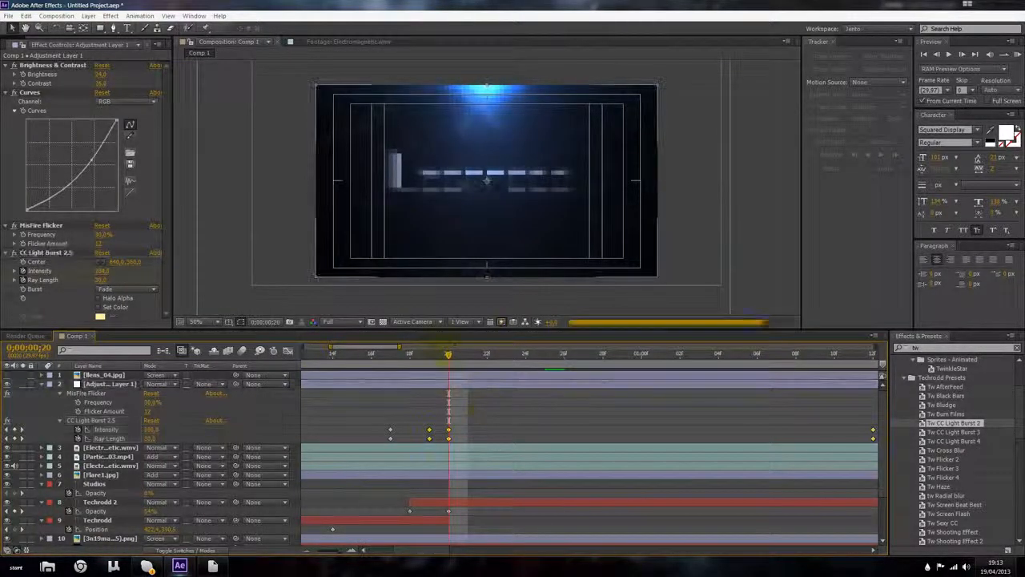
drag(429, 362, 510, 409)
scroll(507, 410, down, 5)
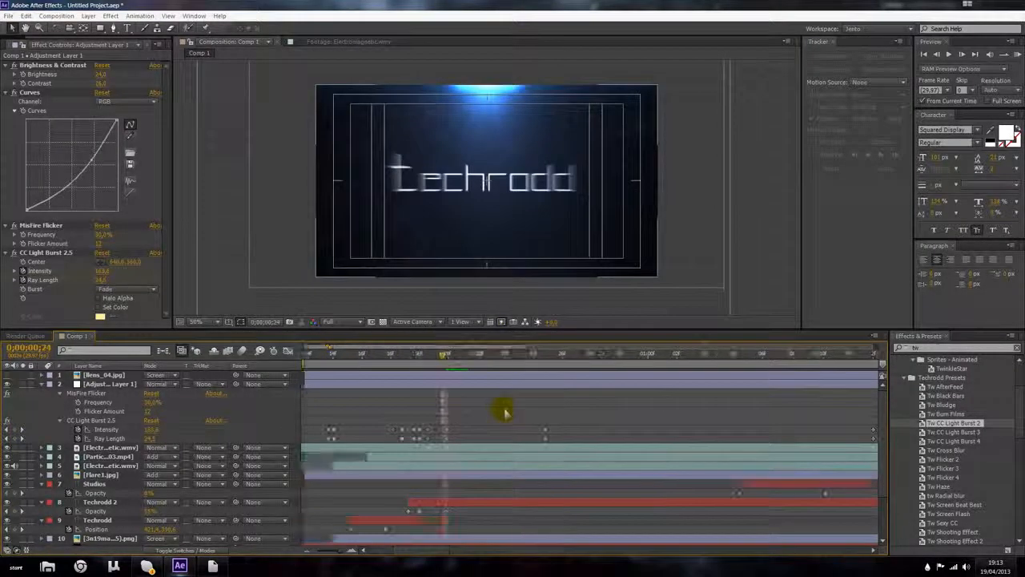
scroll(477, 182, up, 1)
scroll(476, 185, down, 1)
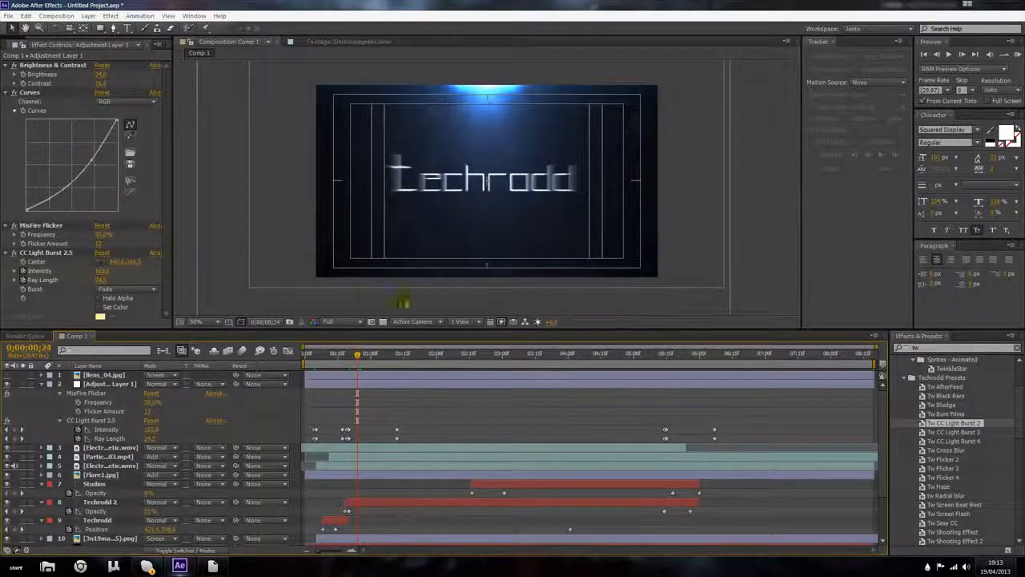
Step: Scrub through the title and delete the last light burst keyframes near the end
click(944, 470)
scroll(952, 471, down, 2)
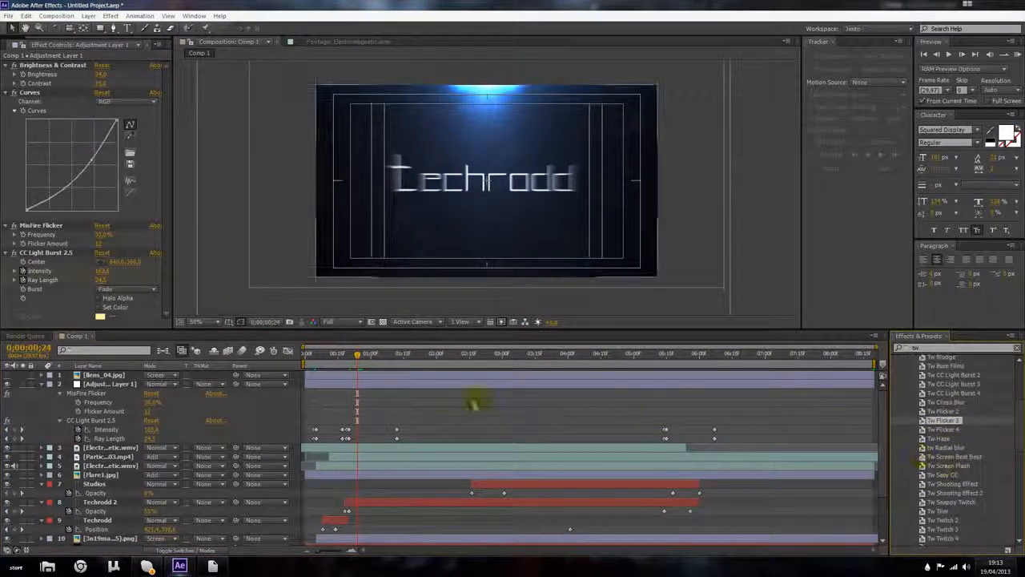
drag(357, 353, 519, 354)
scroll(481, 253, up, 1)
scroll(688, 263, down, 1)
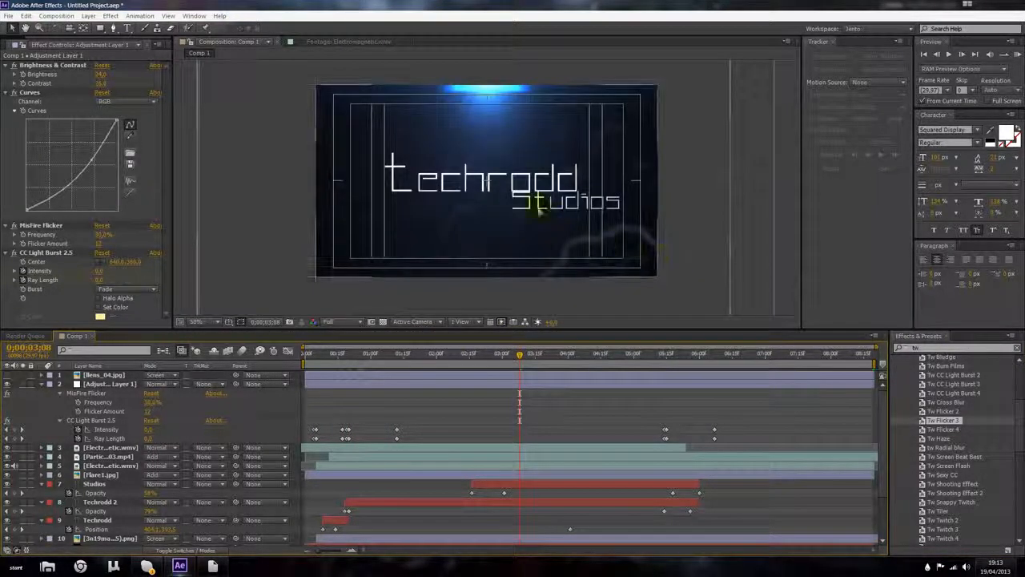
drag(520, 358, 668, 359)
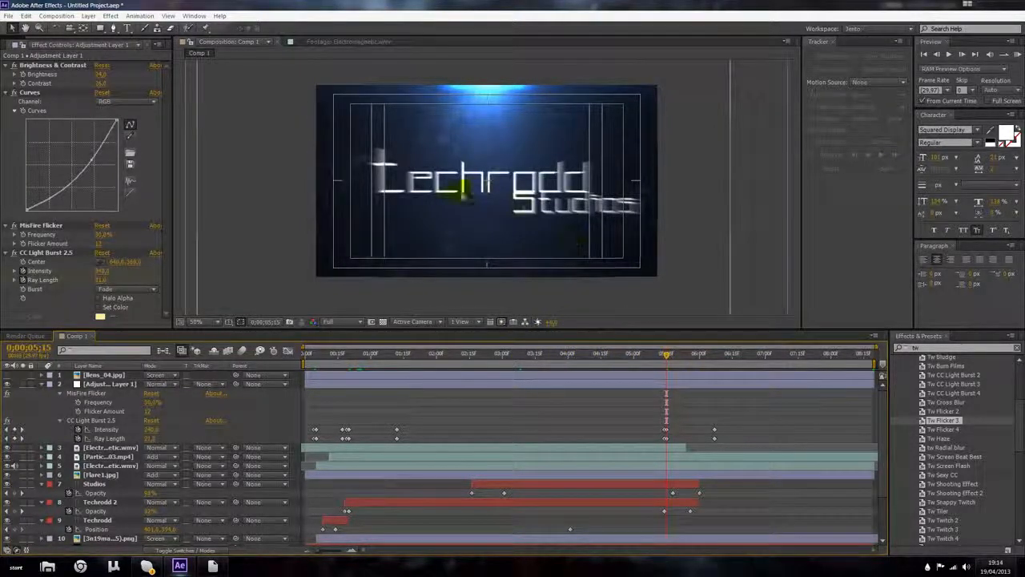
drag(753, 421, 709, 443)
key(Delete)
Step: Preview the title animation from the start
drag(666, 355, 270, 370)
click(1018, 53)
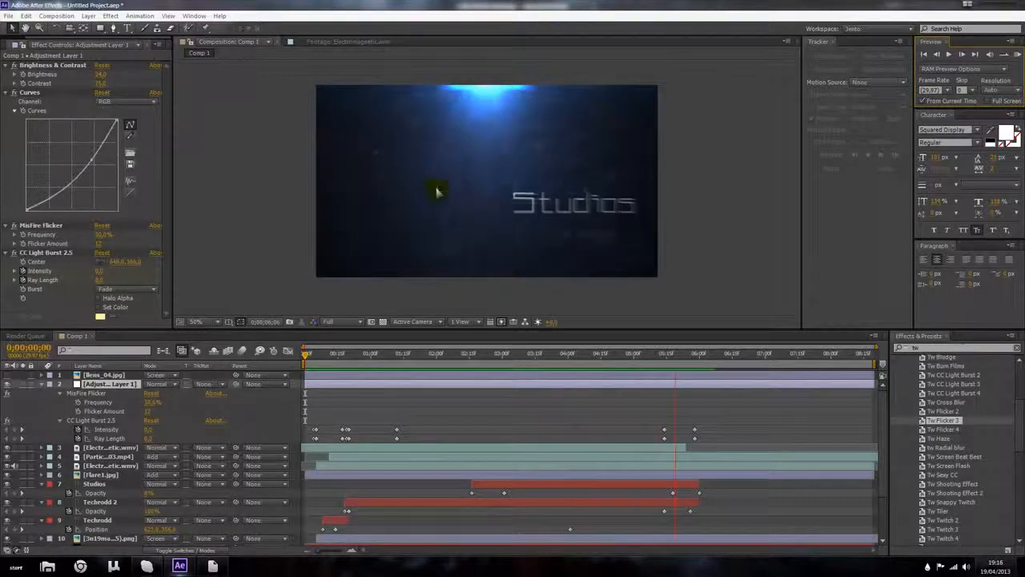
key(space)
mouse_move(649, 356)
mouse_down()
mouse_move(661, 356)
mouse_move(308, 362)
mouse_move(697, 355)
mouse_move(652, 355)
mouse_move(664, 355)
mouse_up()
Step: Reveal Scale on the two flare layers and move the Flare1 scale keyframe later, near the title's end
scroll(648, 470, down, 2)
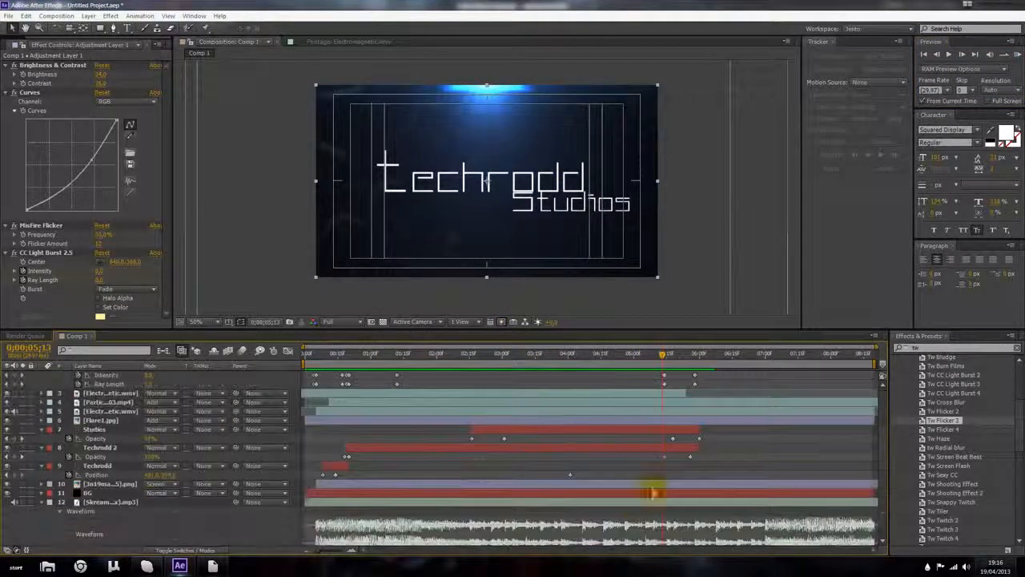
click(519, 486)
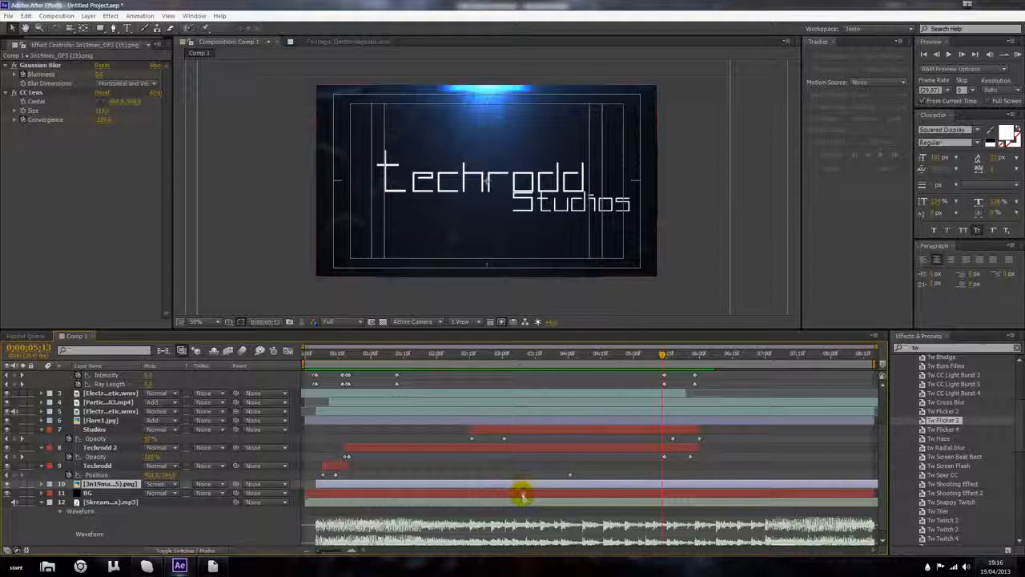
key(s)
click(461, 421)
key(s)
drag(565, 430, 699, 430)
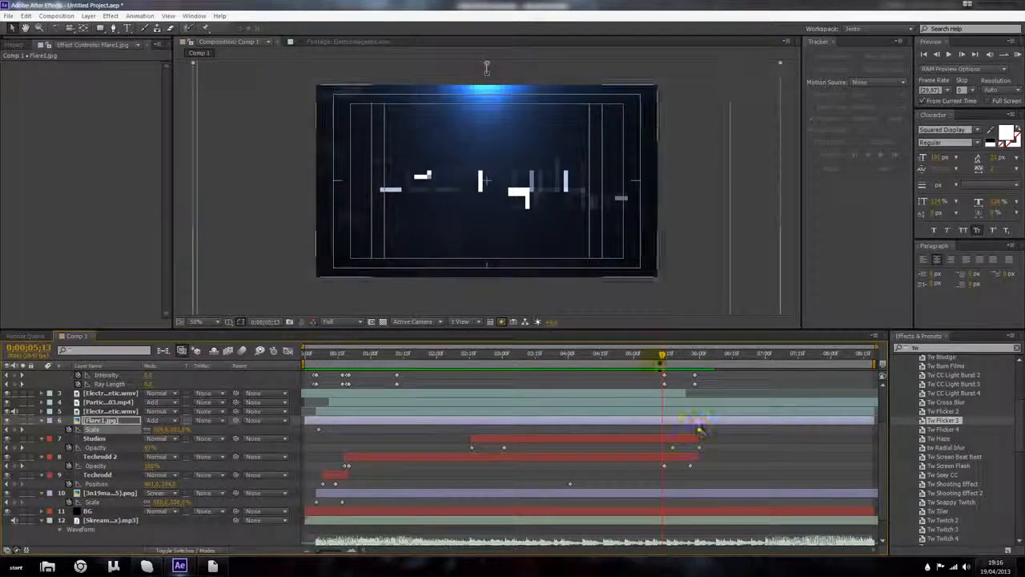
scroll(699, 430, up, 3)
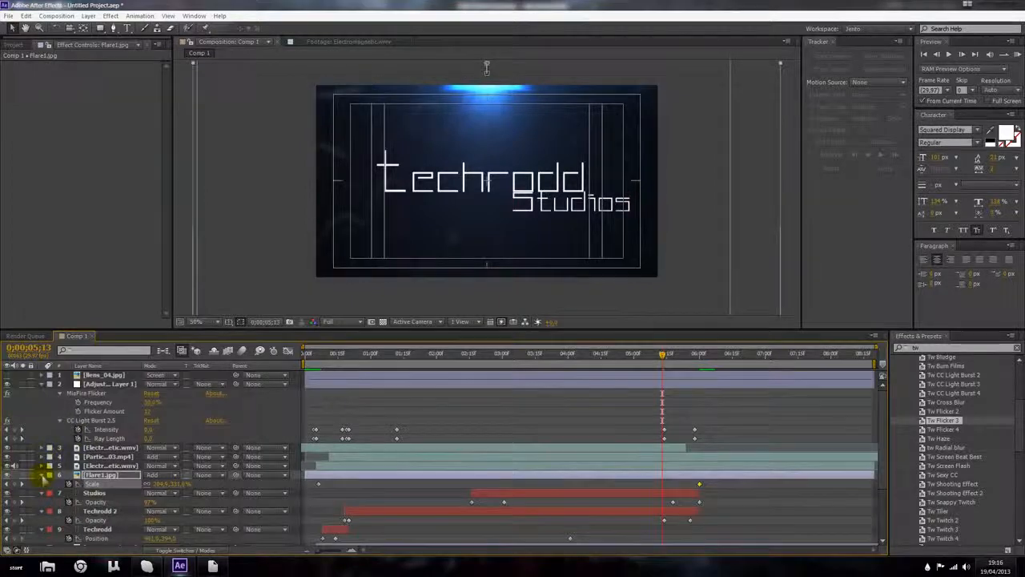
click(43, 476)
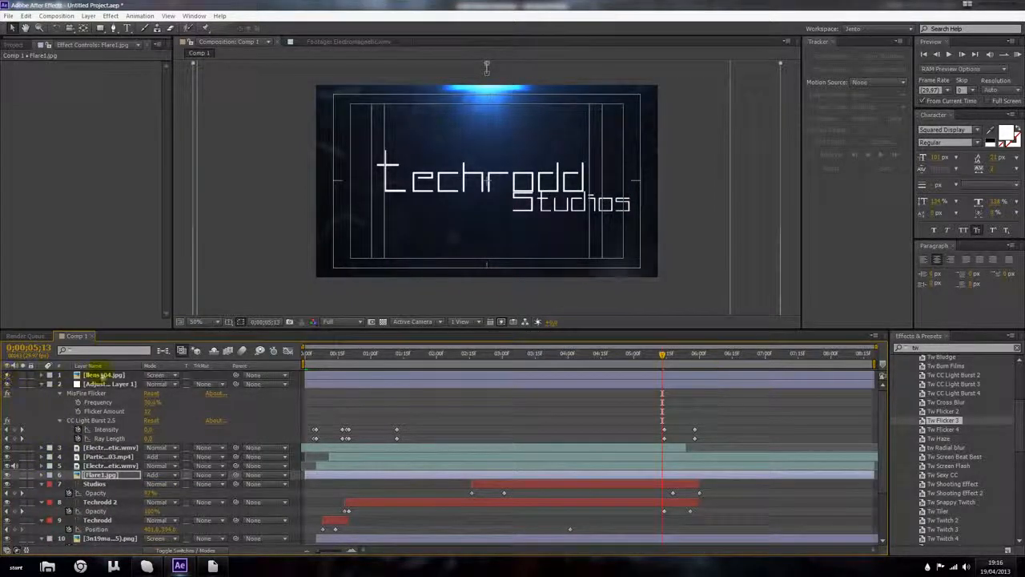
click(100, 374)
drag(664, 355, 461, 354)
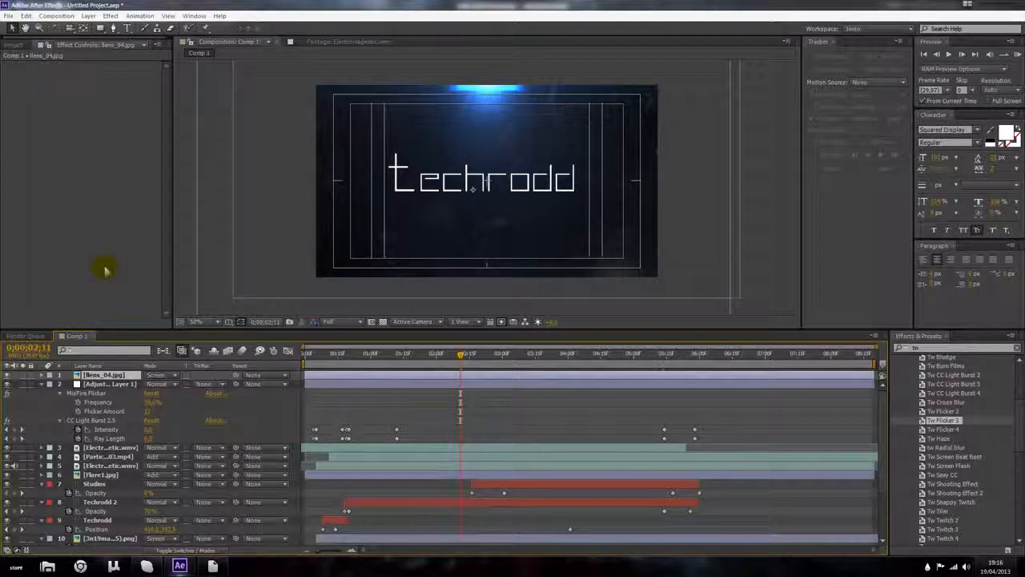
Step: Create a new HDV/HDTV 720 29.97 composition and rename Comp 1 as Intro
key(ctrl+k)
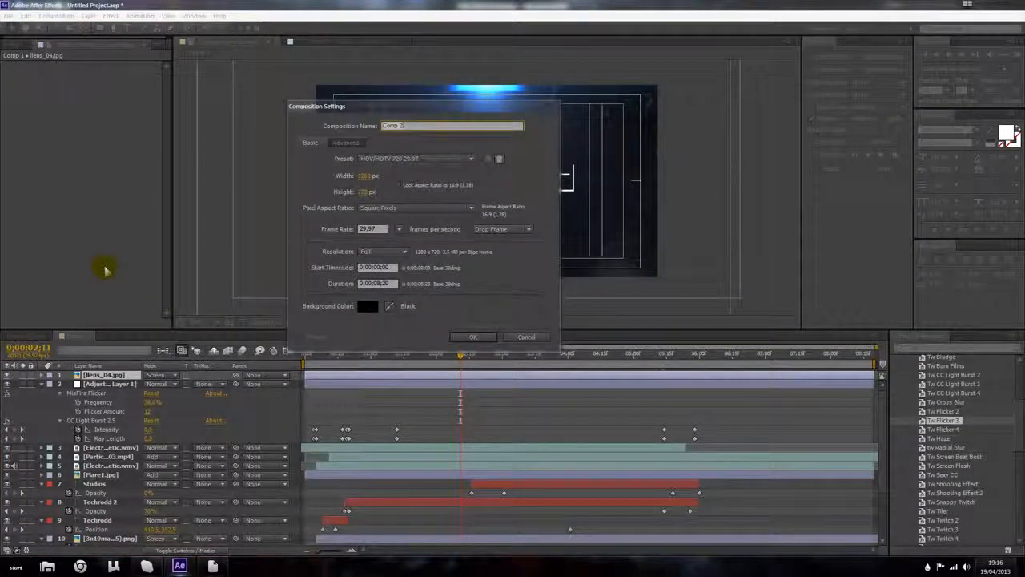
key(Return)
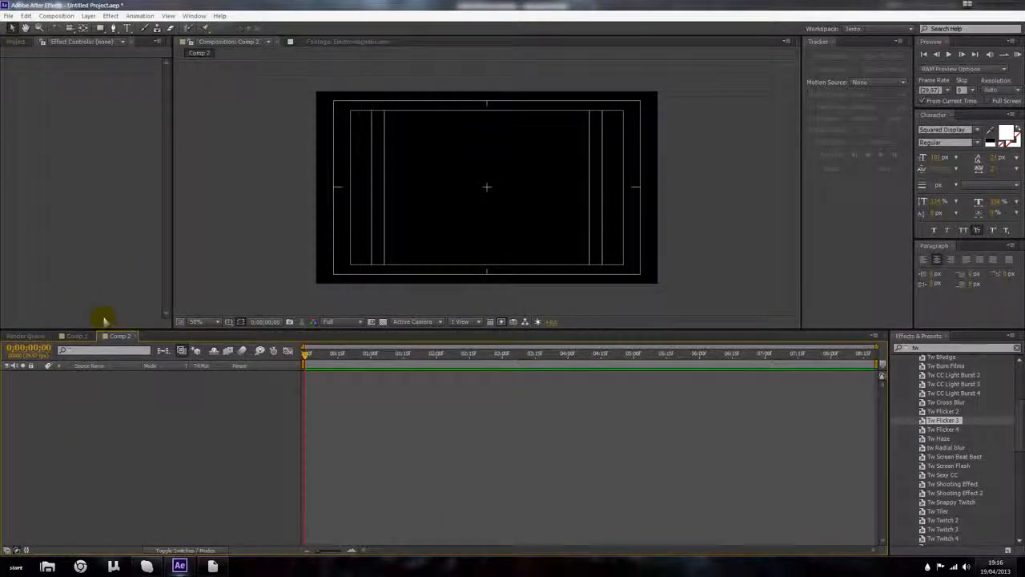
click(80, 335)
key(ctrl+k)
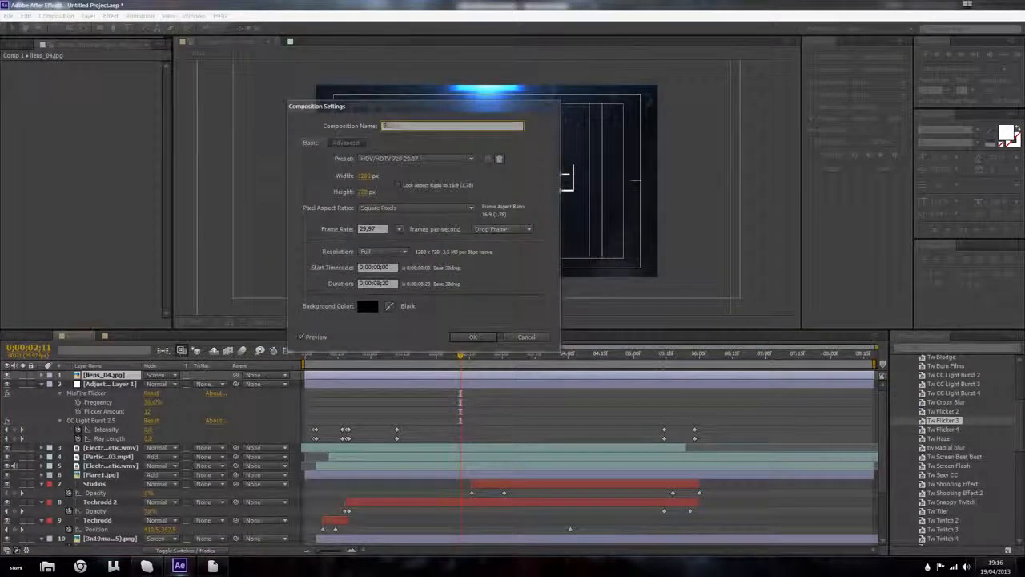
key(Escape)
Step: Rename the new composition Final
click(111, 335)
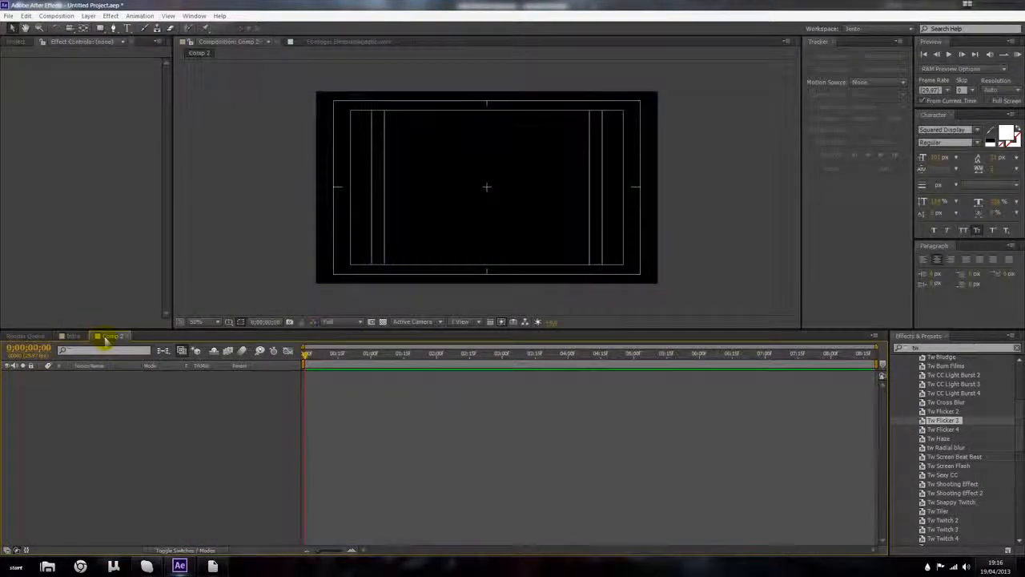
key(ctrl+k)
text(Final)
key(Return)
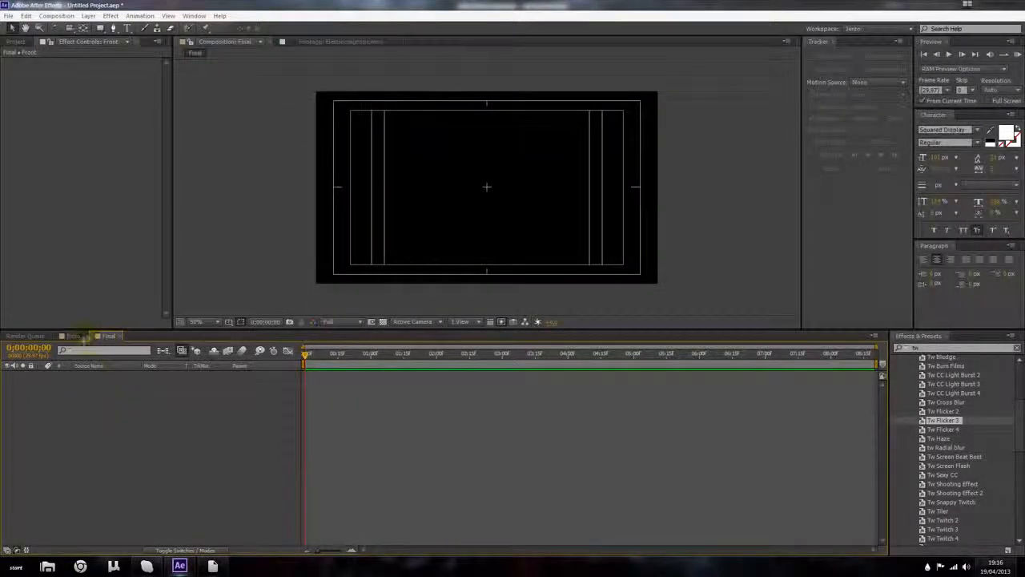
Step: Add the Intro composition as a layer in the Final composition
click(15, 42)
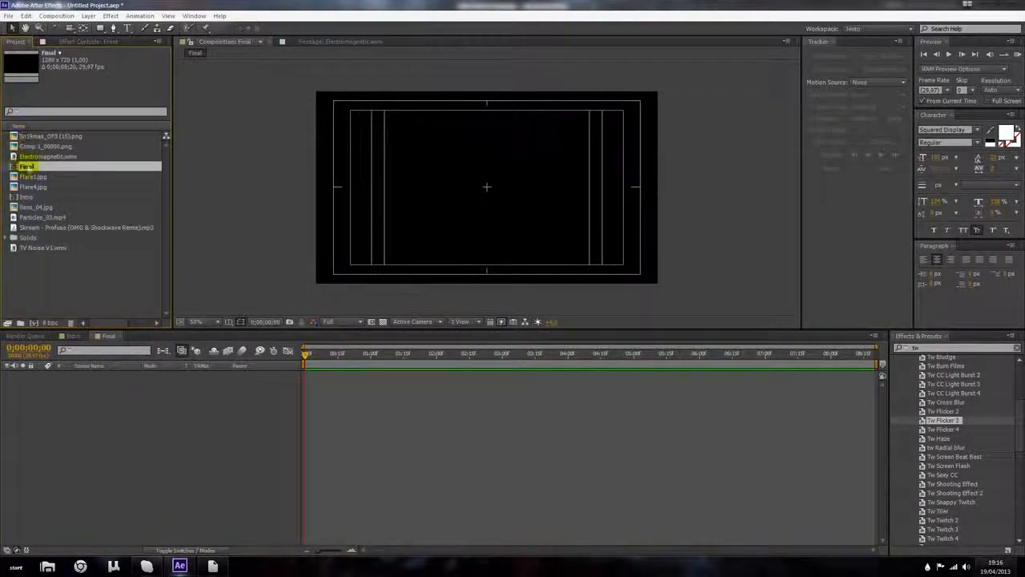
click(28, 197)
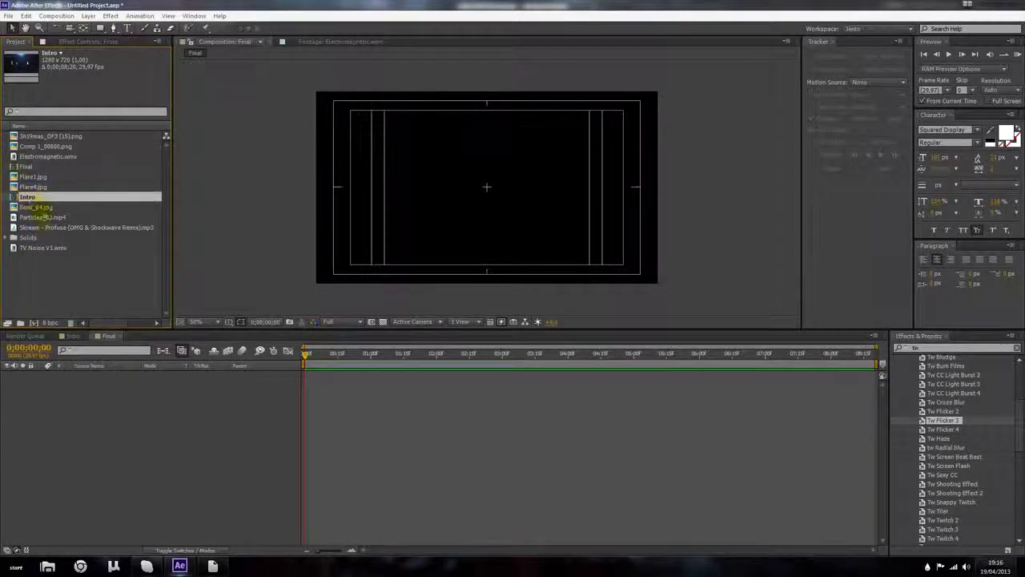
drag(80, 381, 80, 384)
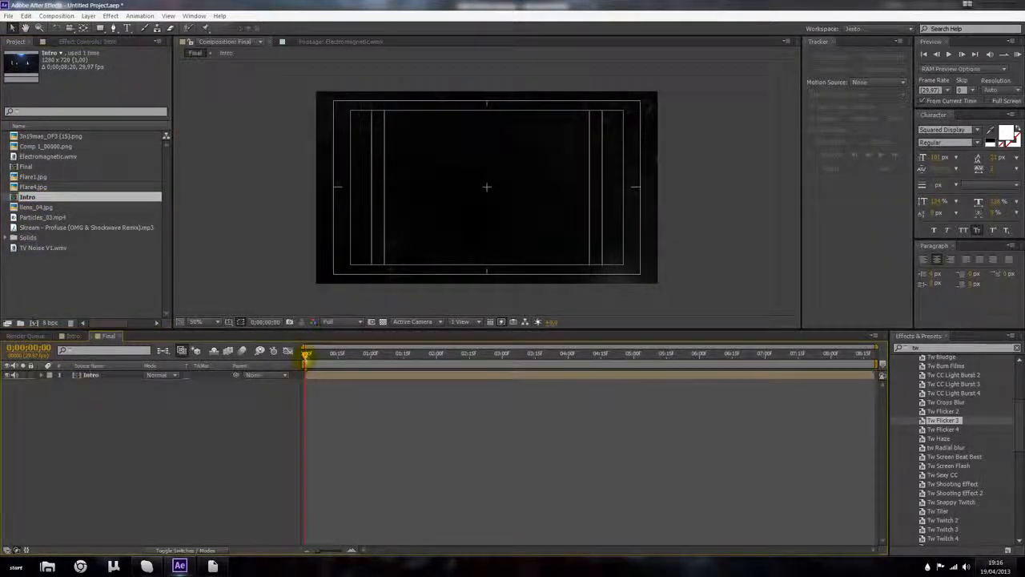
drag(306, 355, 790, 358)
drag(327, 355, 699, 370)
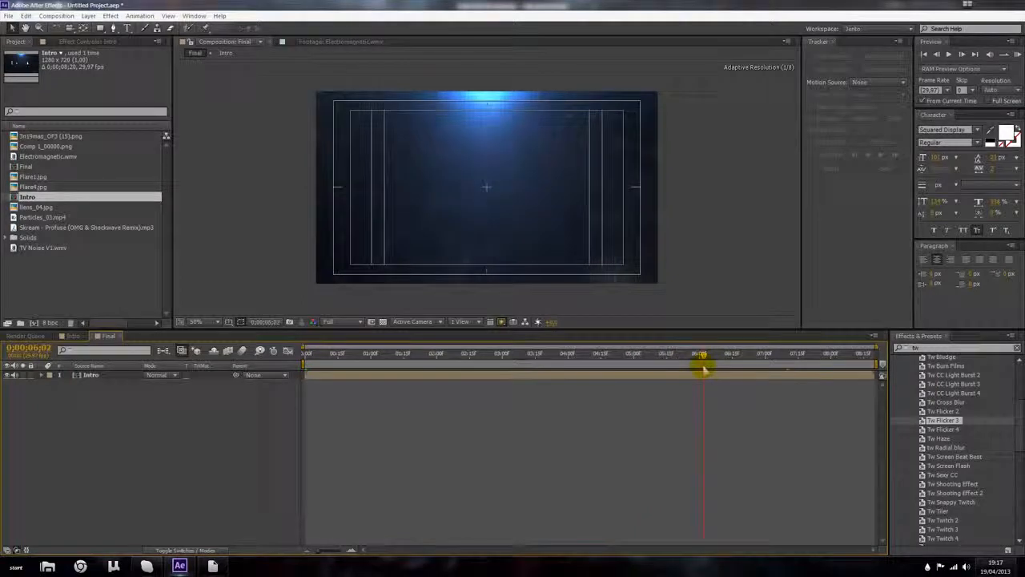
click(704, 372)
key(ctrl+d)
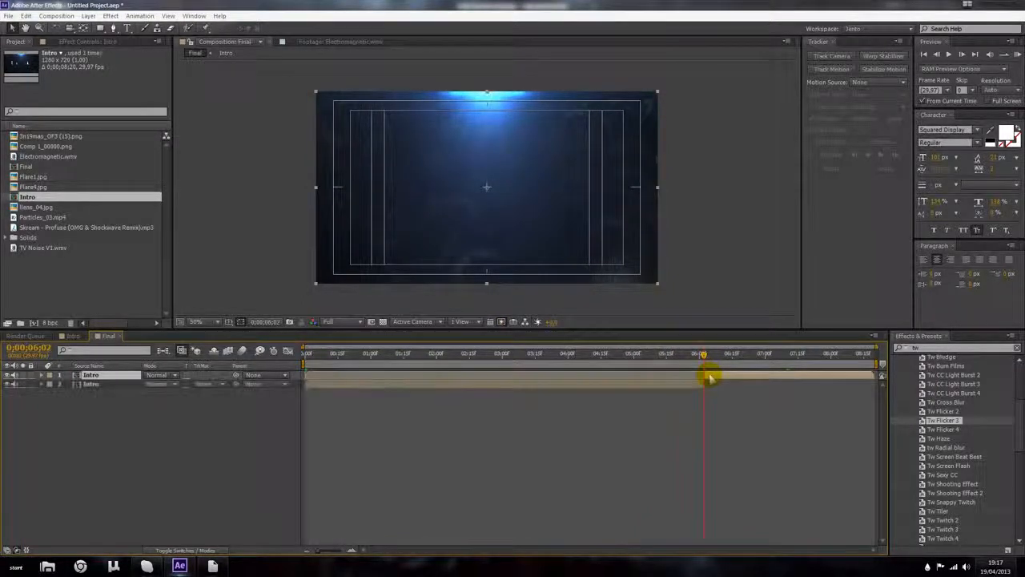
key(Delete)
Step: Keyframe the Intro layer's opacity to fade out between about 5:25 and 6:01
mouse_move(705, 358)
mouse_down()
mouse_move(688, 358)
mouse_move(693, 365)
mouse_up()
click(693, 377)
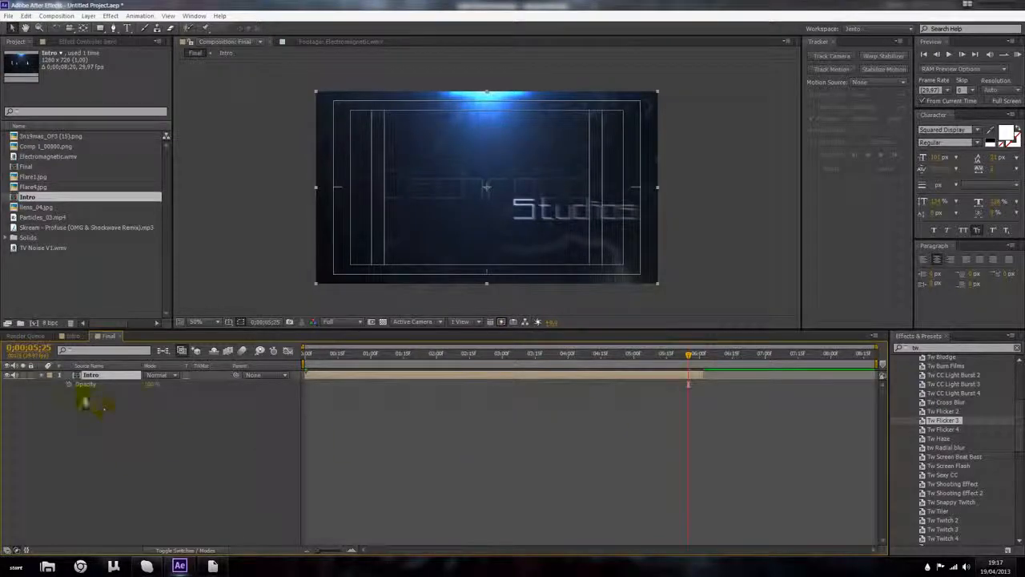
drag(691, 358, 701, 360)
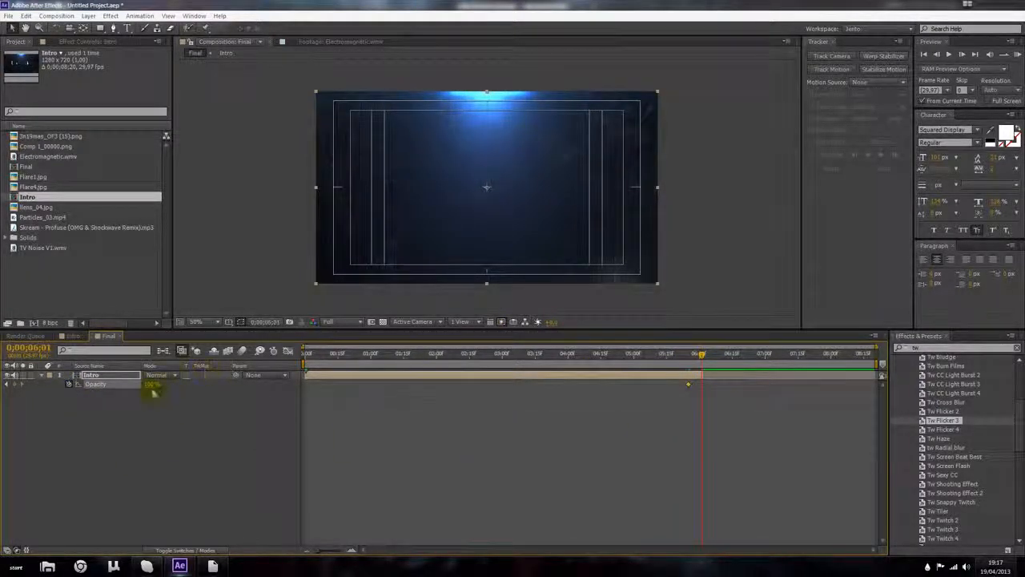
drag(153, 393, 18, 389)
drag(711, 361, 414, 387)
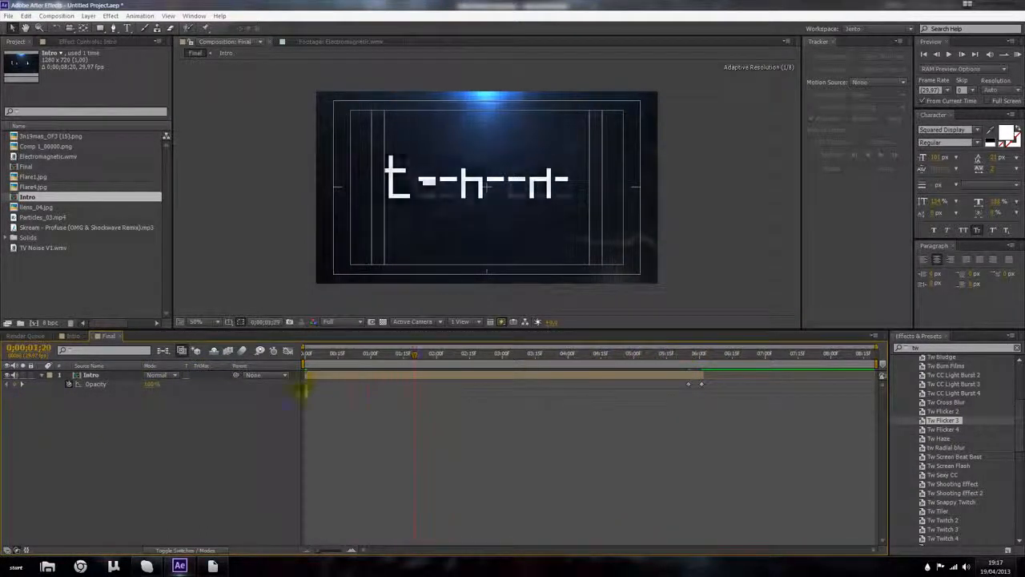
Step: Keyframe the Intro layer's opacity to fade in from 0% at the start of the Final composition
drag(317, 388, 276, 398)
click(317, 376)
key(t)
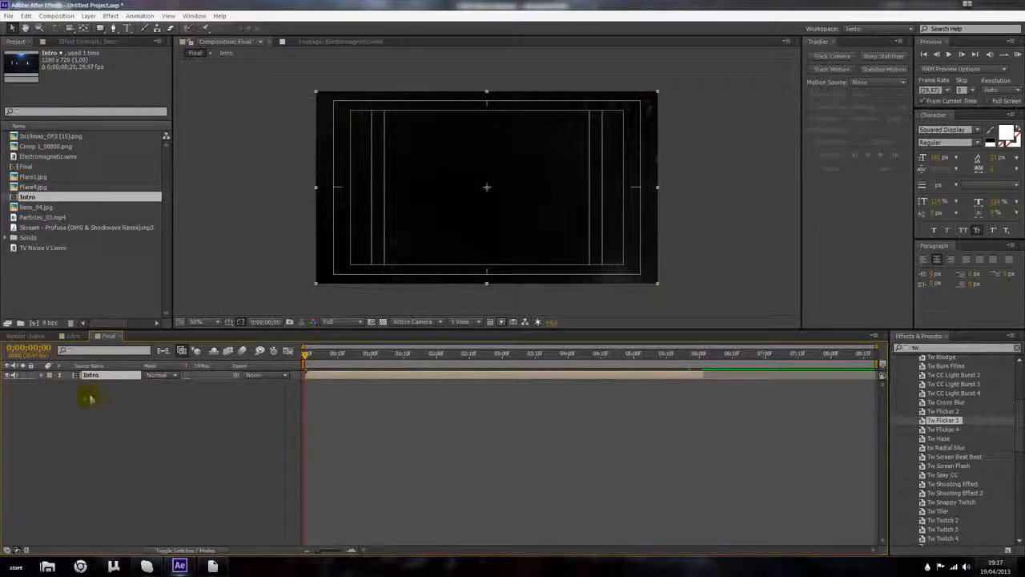
click(14, 385)
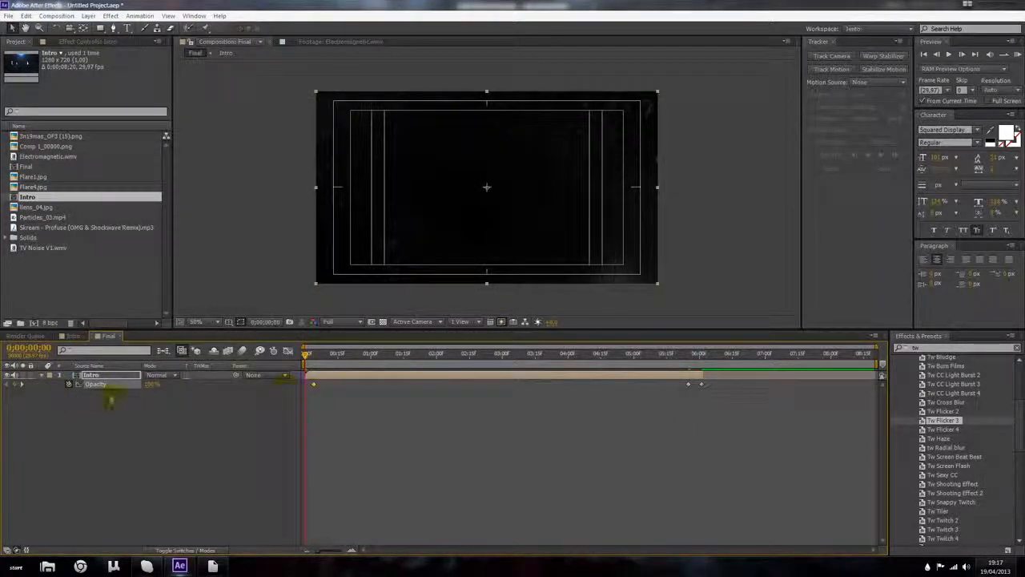
click(91, 433)
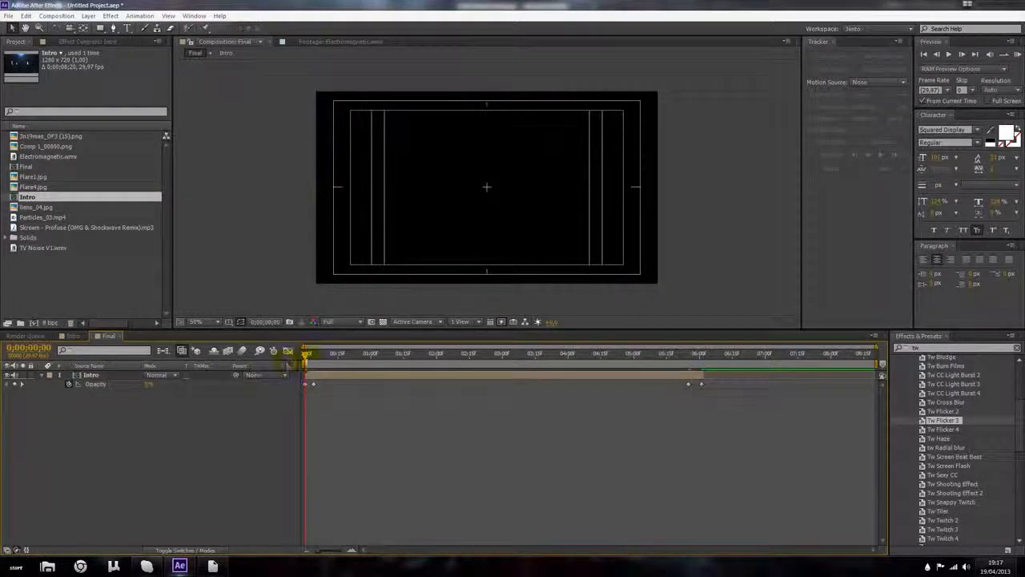
Step: Scrub through the timeline and zoom the viewer to preview the faded-in title
drag(307, 354, 566, 373)
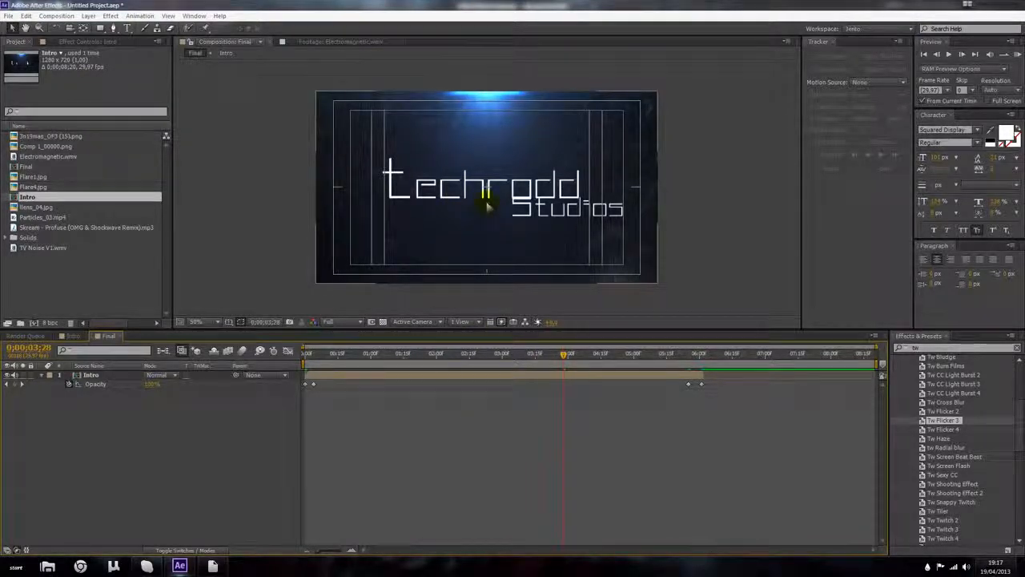
scroll(398, 115, up, 2)
scroll(400, 137, down, 2)
scroll(394, 152, up, 2)
drag(417, 221, 399, 382)
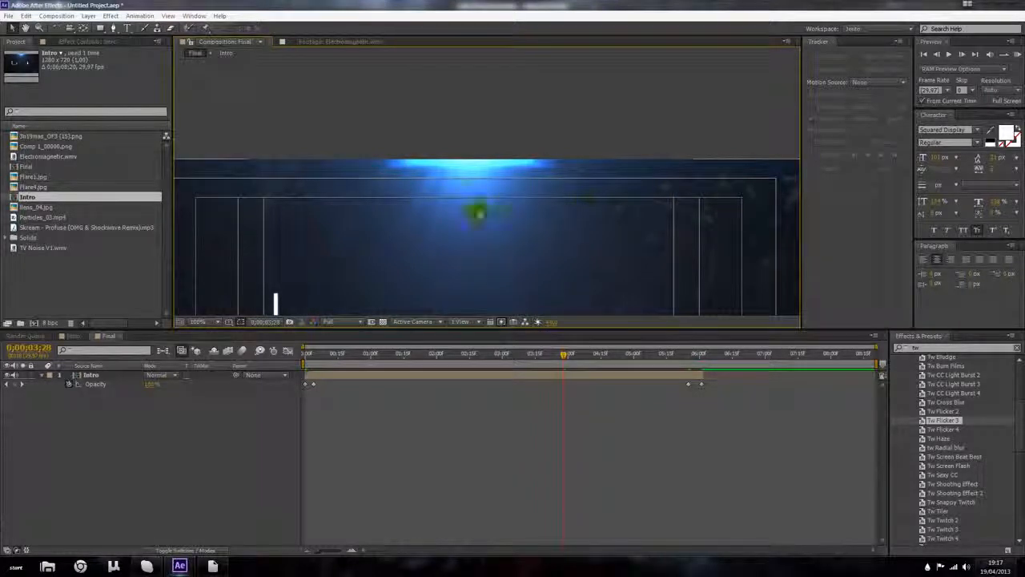
scroll(321, 205, down, 1)
drag(417, 196, 422, 114)
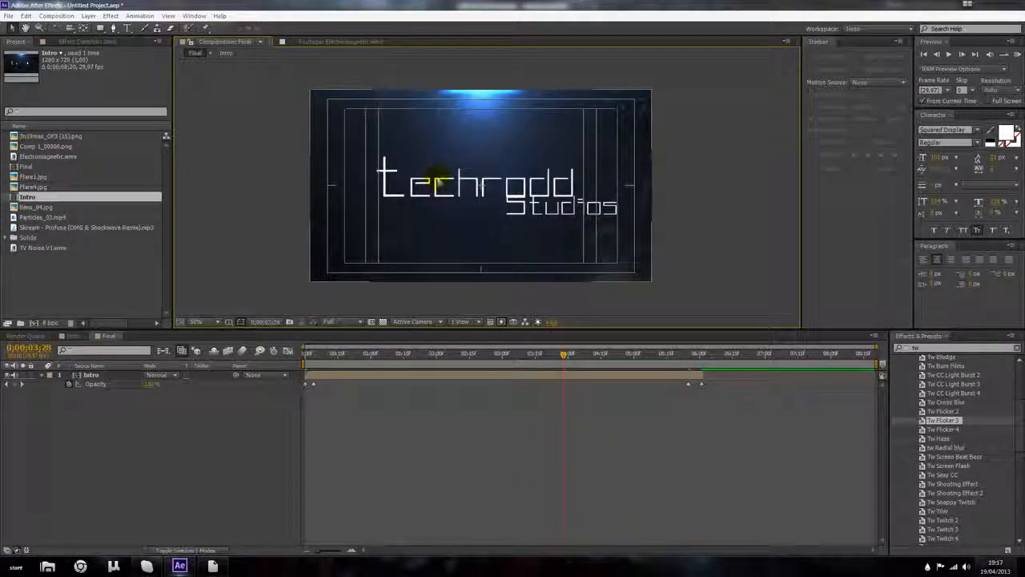
click(122, 283)
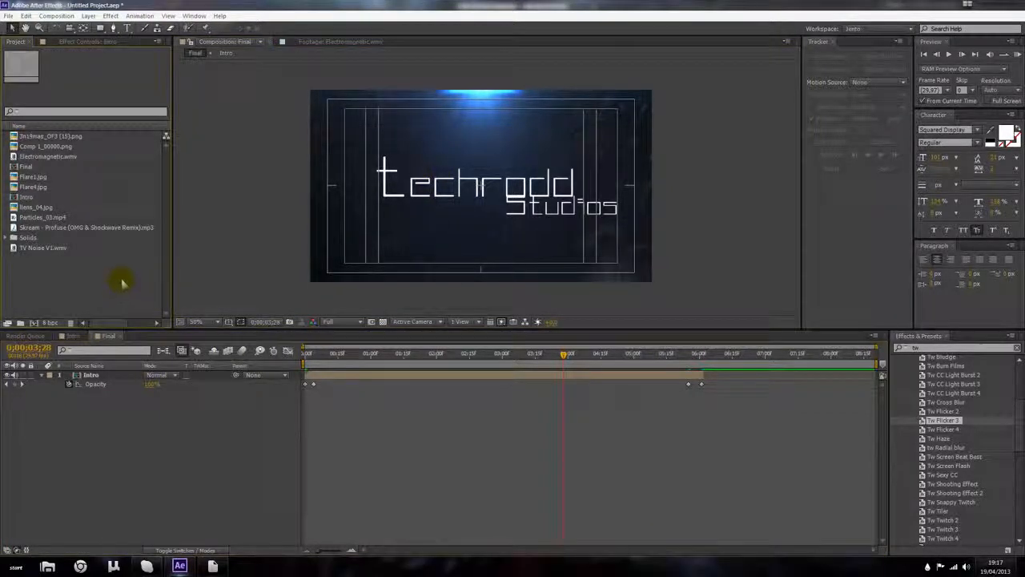
double_click(122, 283)
click(220, 22)
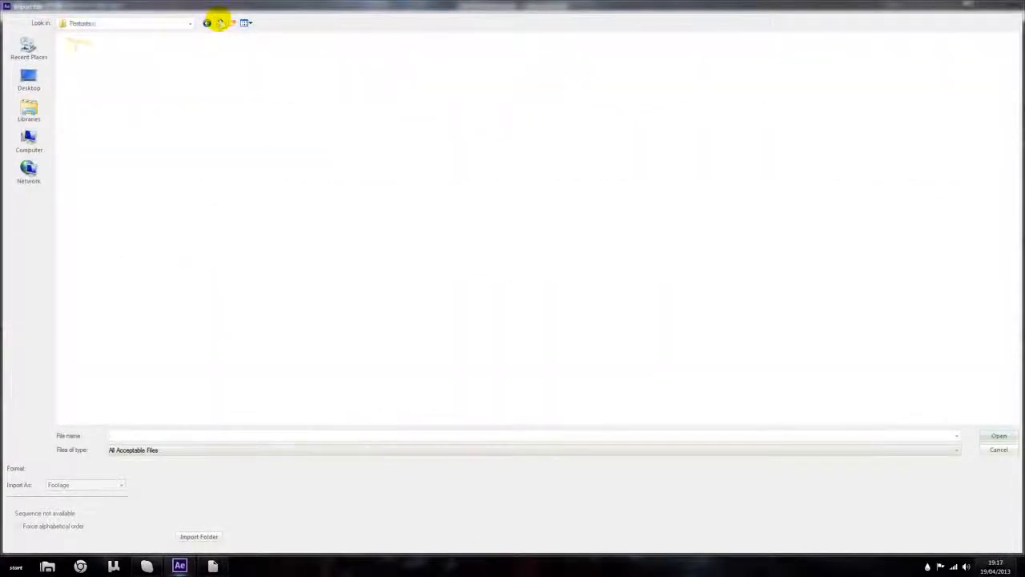
click(221, 23)
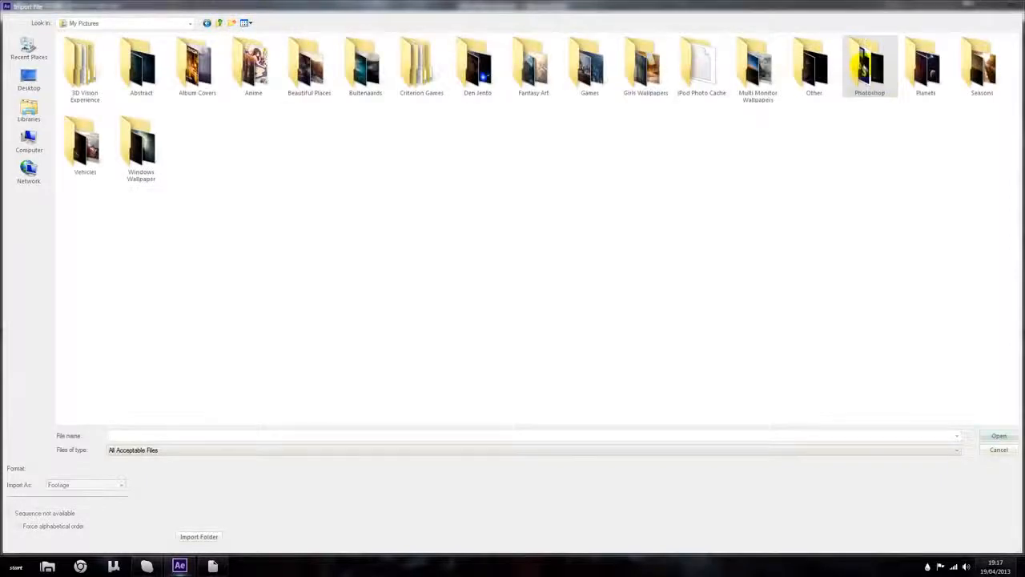
click(24, 109)
double_click(530, 51)
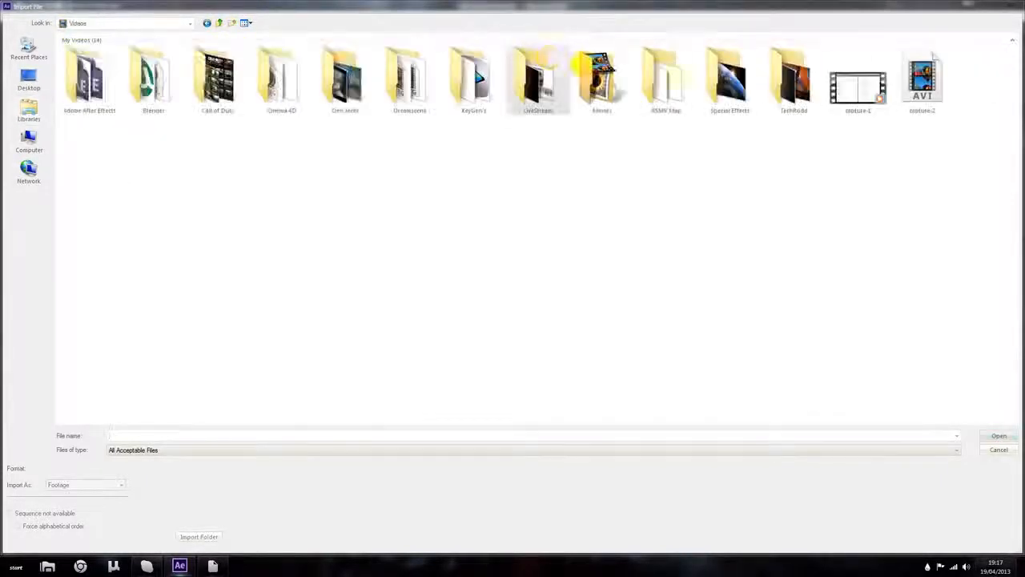
double_click(748, 85)
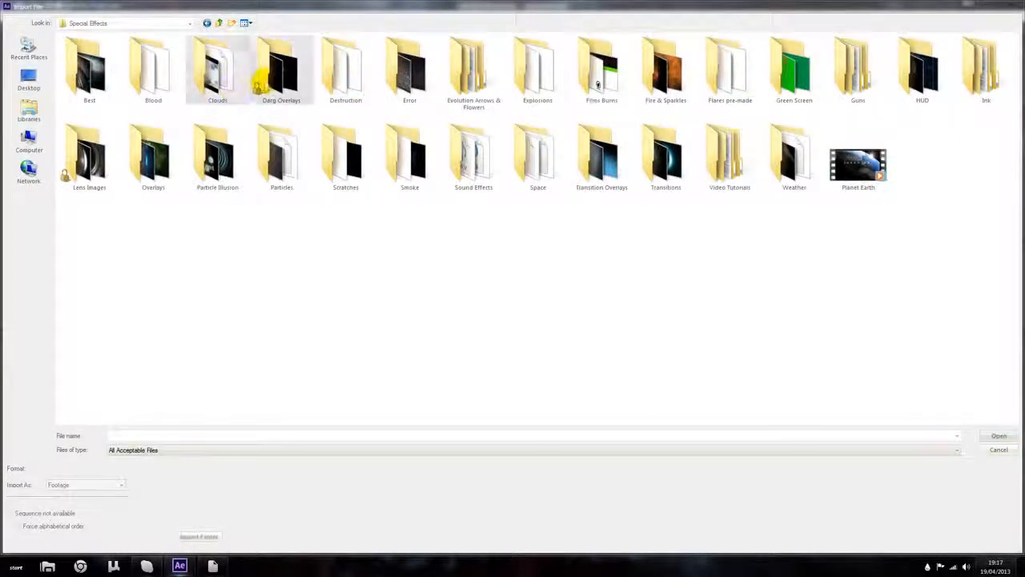
double_click(262, 81)
click(270, 76)
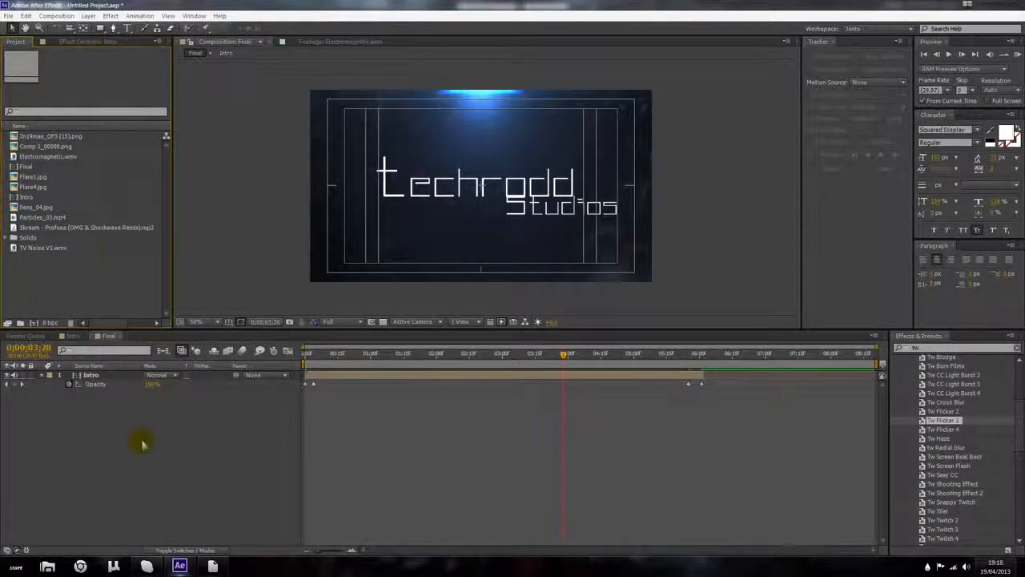
Step: Search Effects & Presets for CC Jaws and apply it to the Intro layer
click(90, 374)
click(42, 375)
click(58, 397)
click(83, 376)
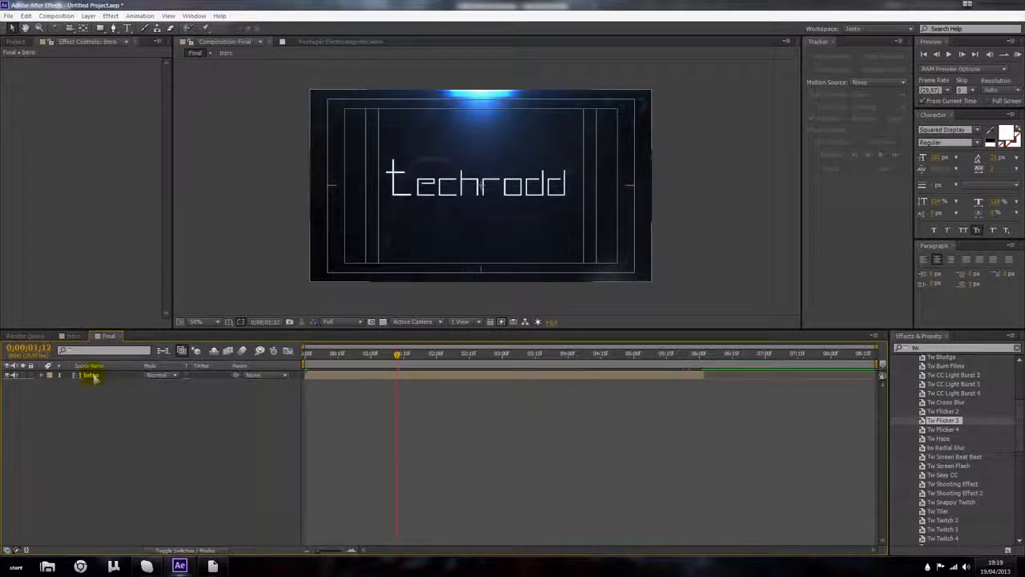
click(94, 377)
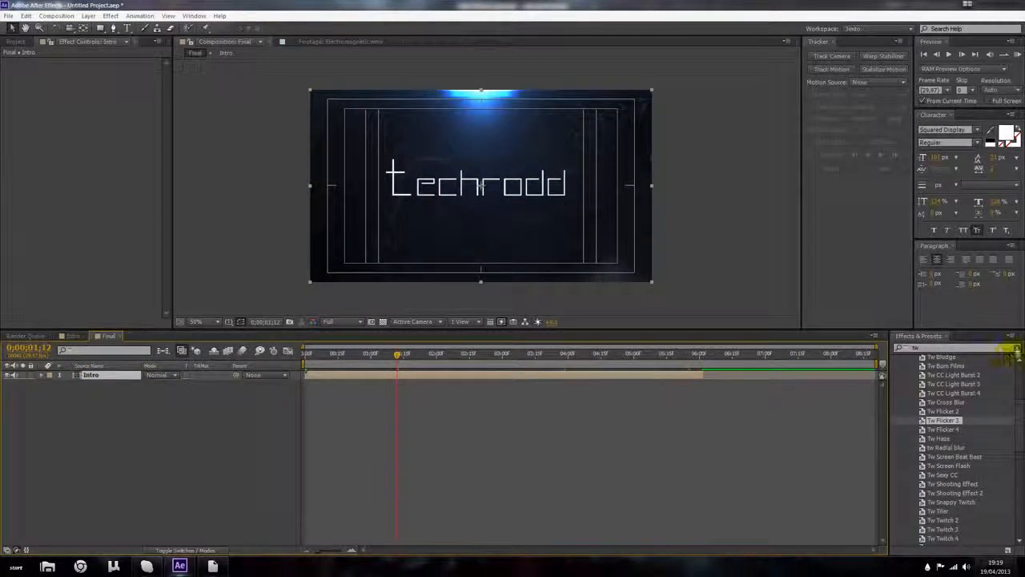
click(1014, 350)
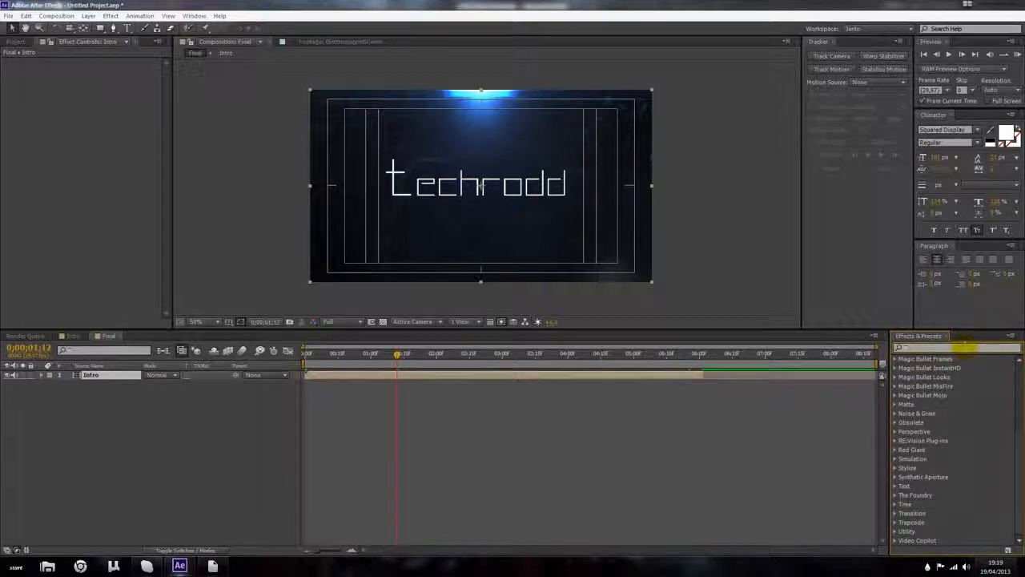
text(cc)
key(BackSpace)
key(BackSpace)
text(w)
key(BackSpace)
text(cc)
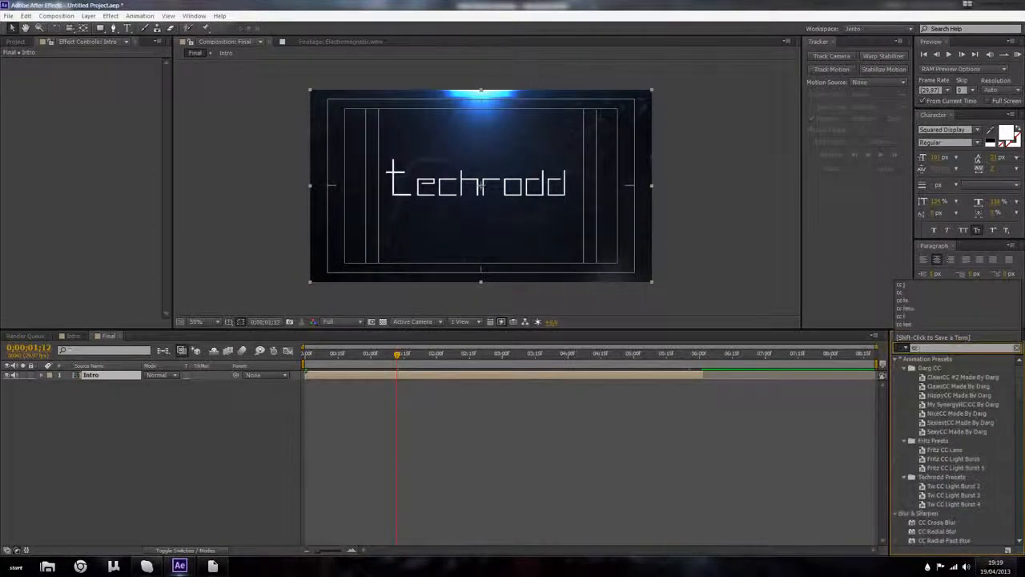
text( jaw)
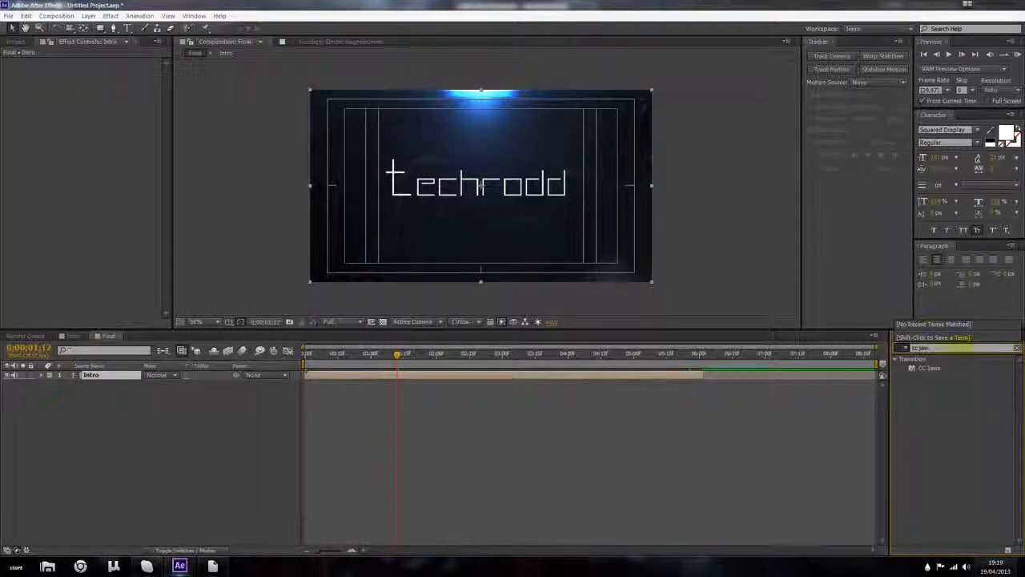
double_click(931, 368)
click(111, 15)
mouse_move(140, 408)
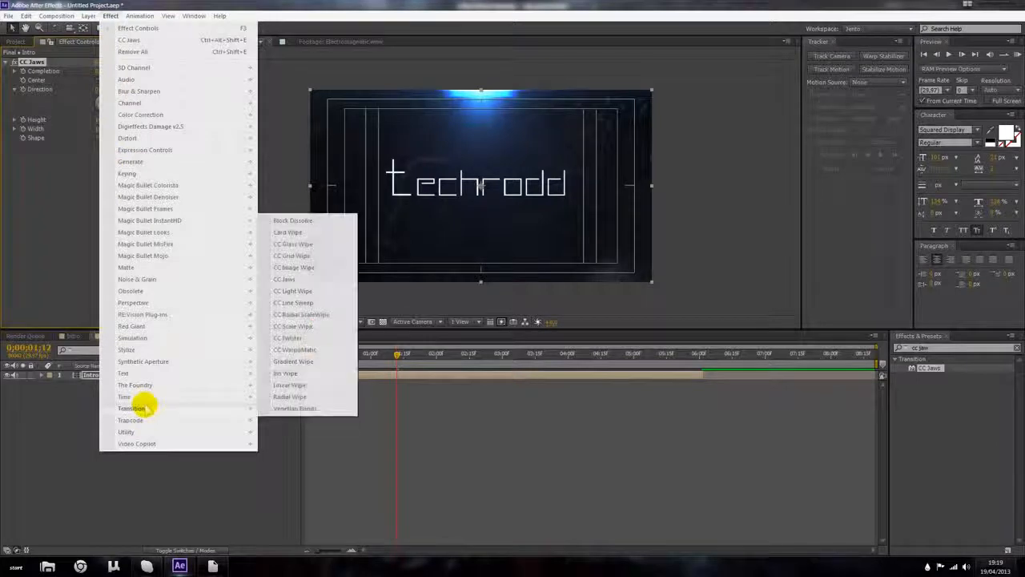
click(85, 479)
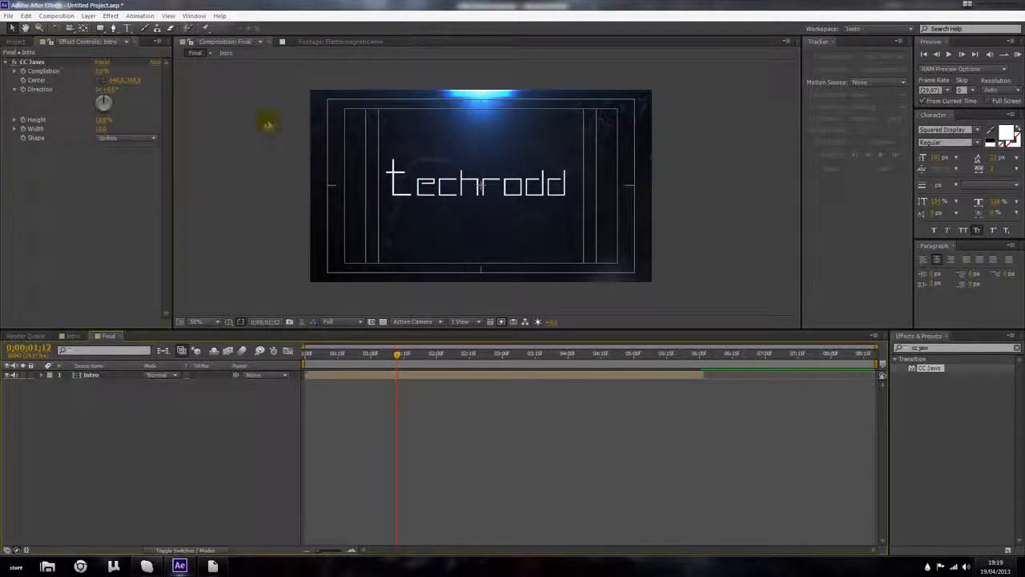
Step: Raise the CC Jaws completion slightly and set its shape to Block
click(34, 62)
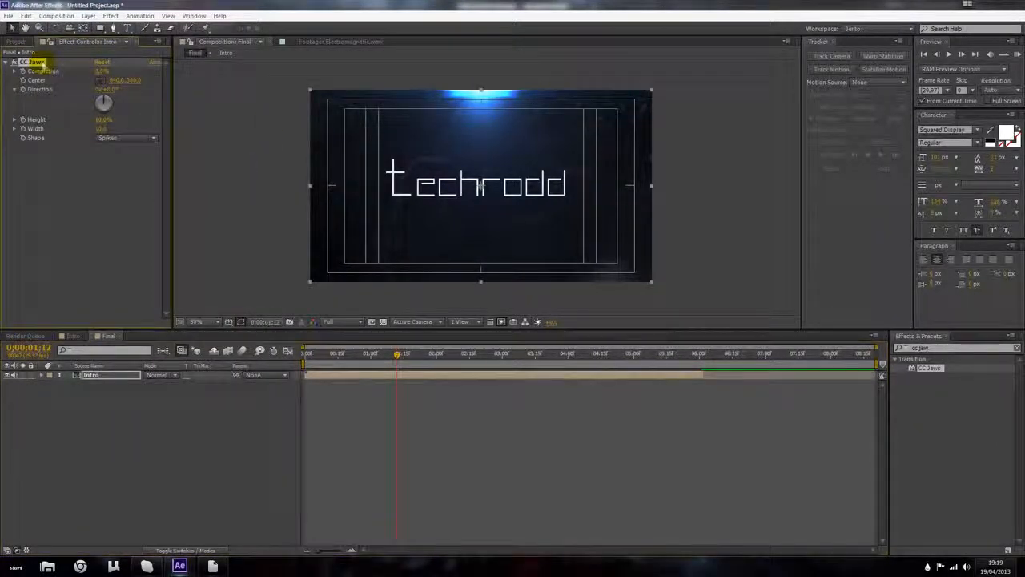
drag(100, 72, 108, 76)
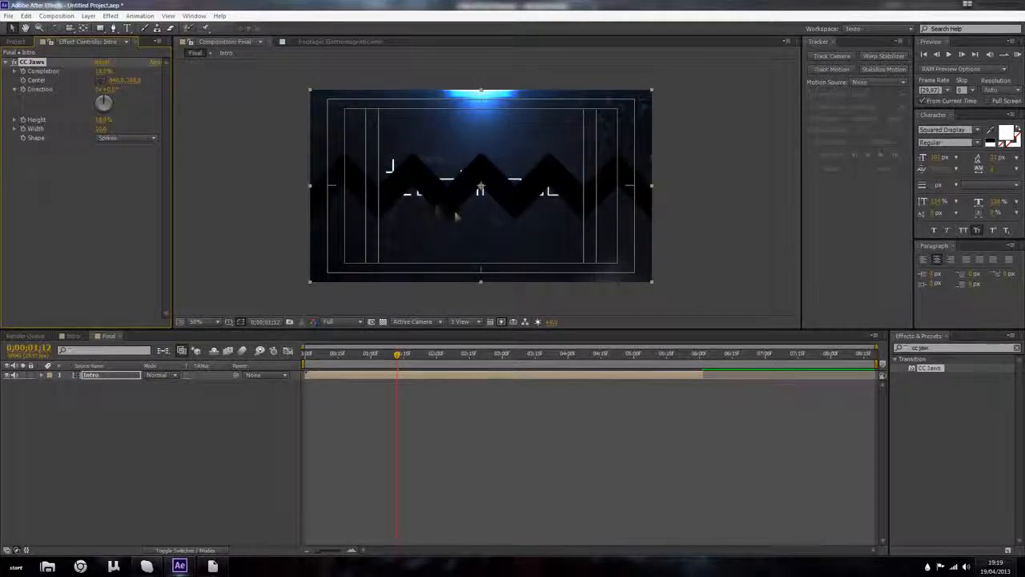
click(138, 143)
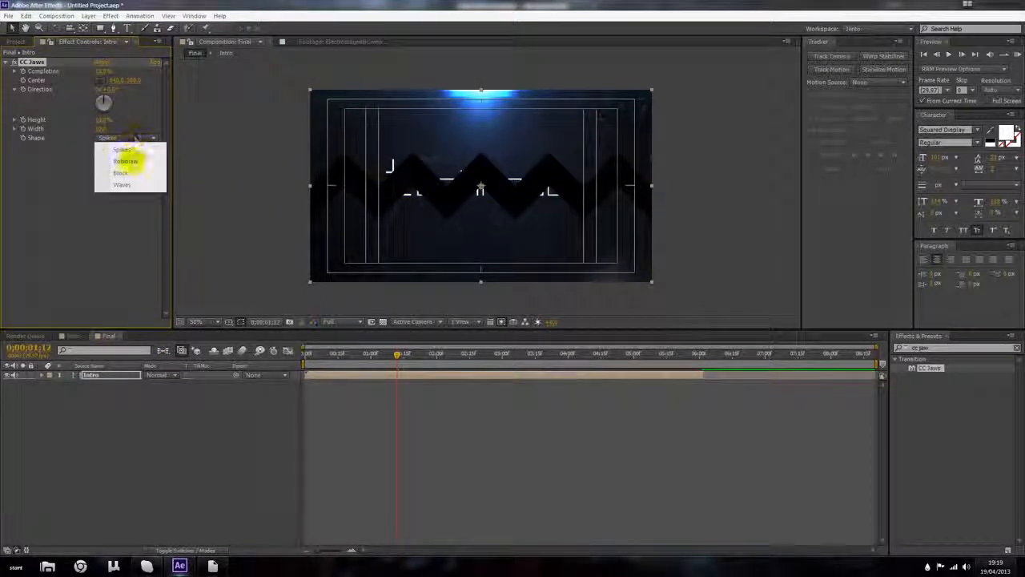
click(128, 173)
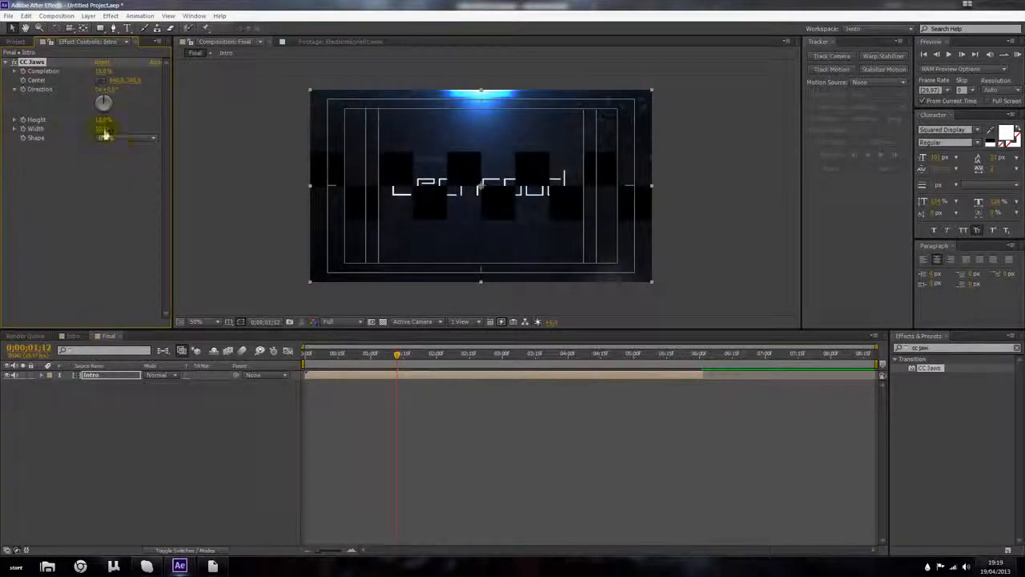
Step: Adjust the CC Jaws height, bringing it down to 0%
drag(101, 121, 235, 140)
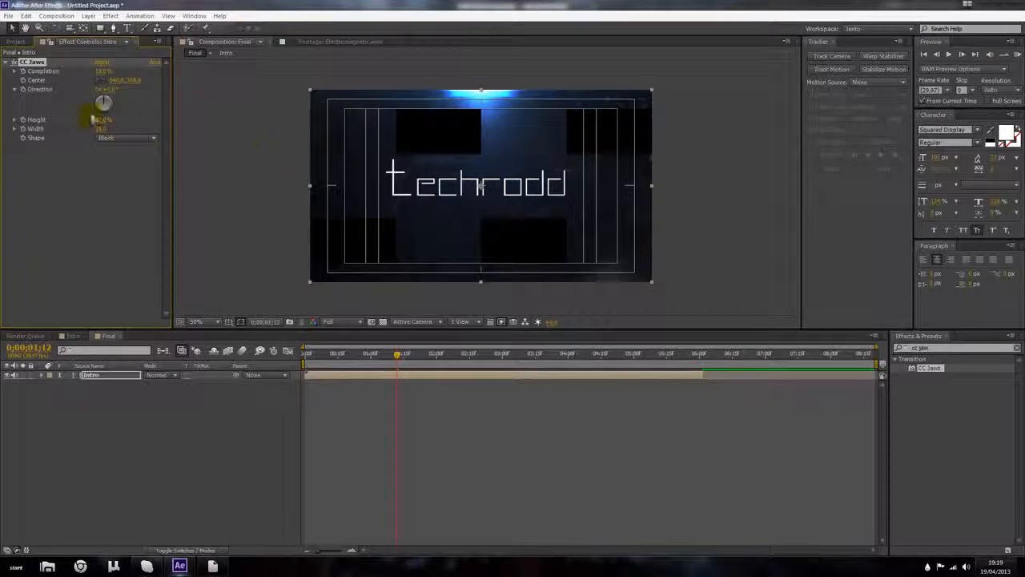
drag(104, 119, 72, 119)
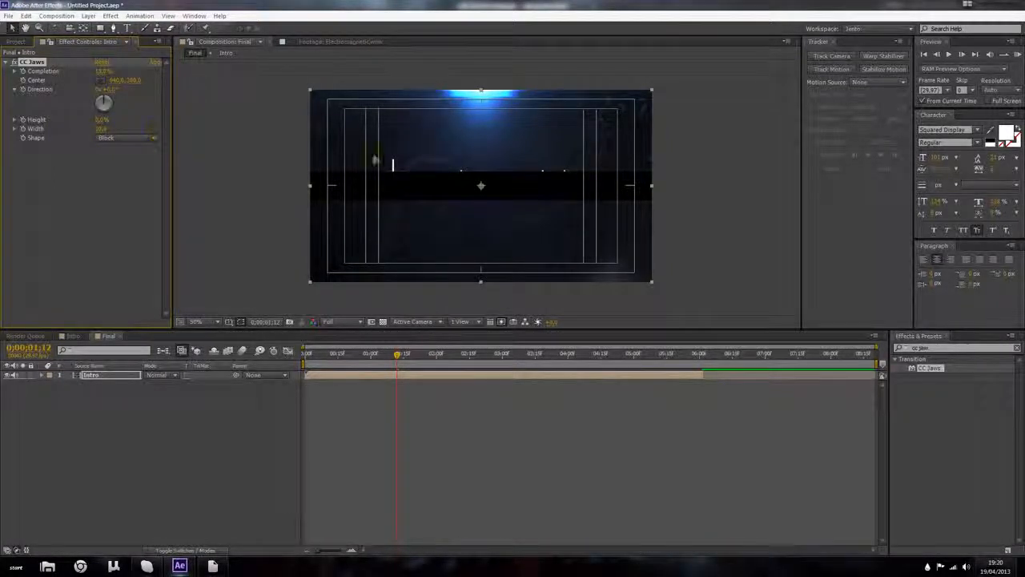
key(period)
key(period)
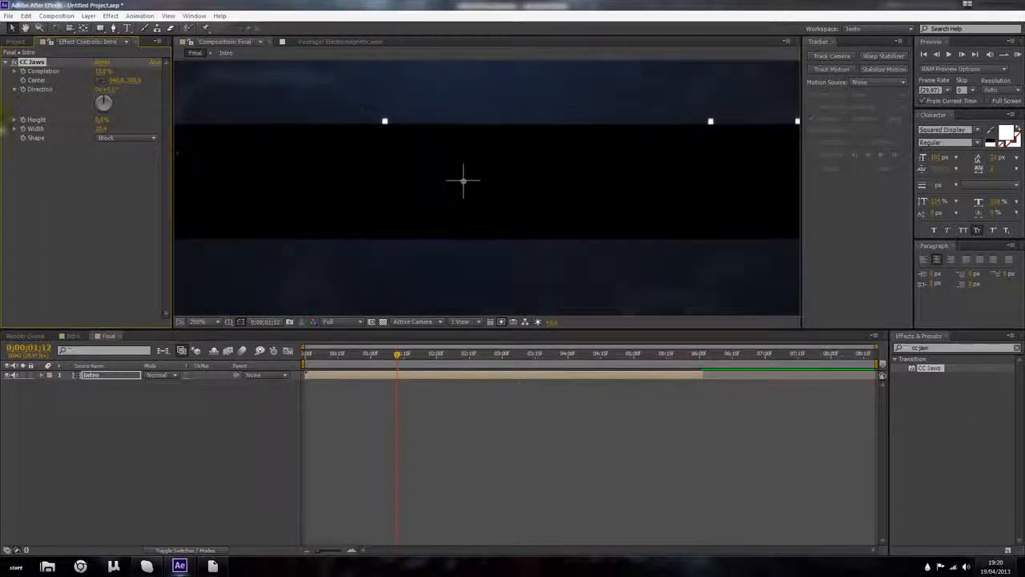
click(71, 155)
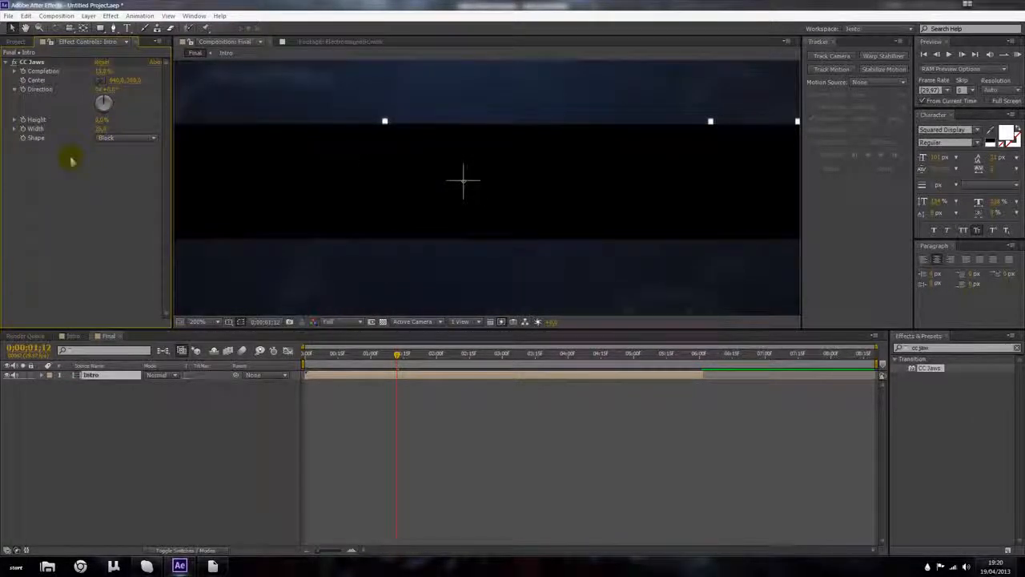
key(comma)
key(comma)
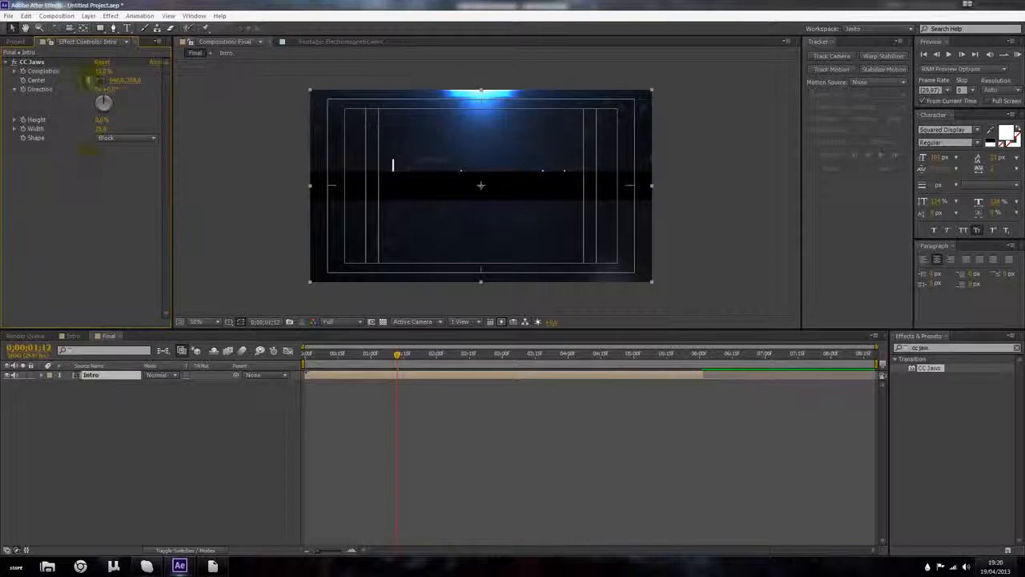
Step: Adjust the CC Jaws completion and shift its center vertically
mouse_move(99, 76)
mouse_down()
mouse_move(143, 73)
mouse_move(98, 81)
mouse_move(115, 94)
mouse_move(236, 98)
mouse_move(108, 90)
mouse_move(101, 69)
mouse_move(105, 81)
mouse_up()
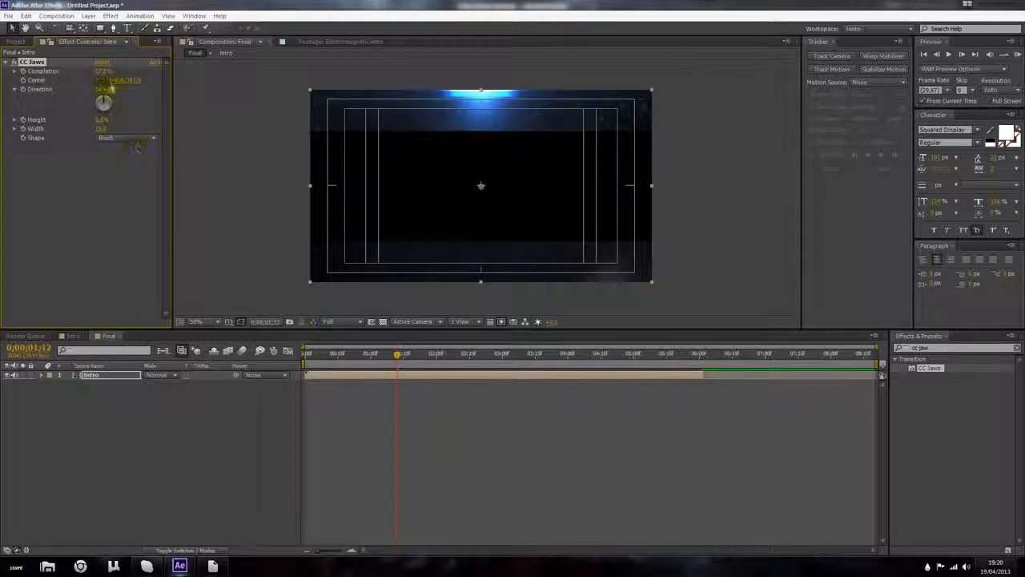
drag(130, 81, 262, 112)
drag(106, 73, 95, 69)
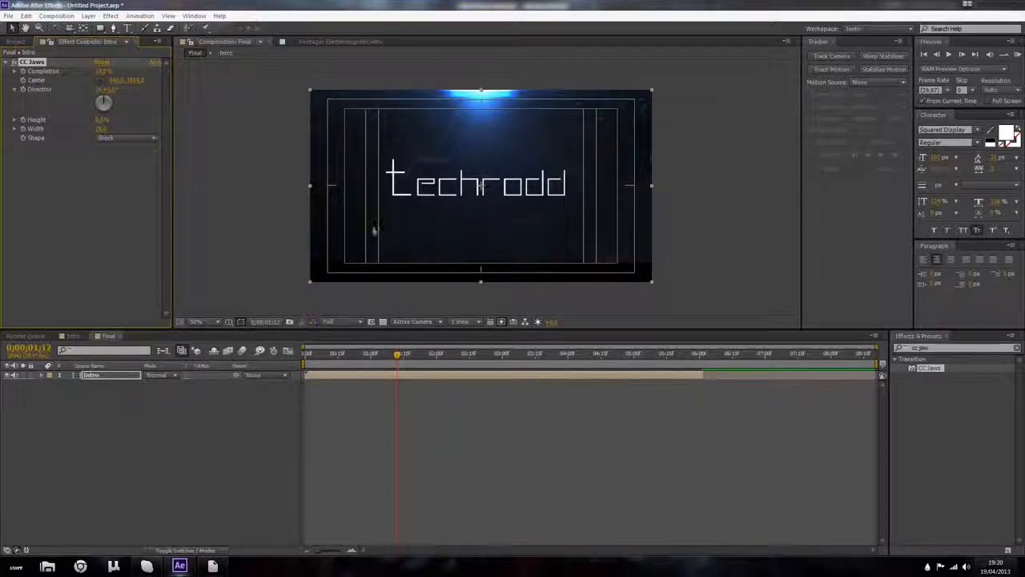
Step: Duplicate the CC Jaws effect and shift the copy's center to cut across the lower part of the title
scroll(424, 249, up, 1)
key(h)
drag(423, 211, 434, 94)
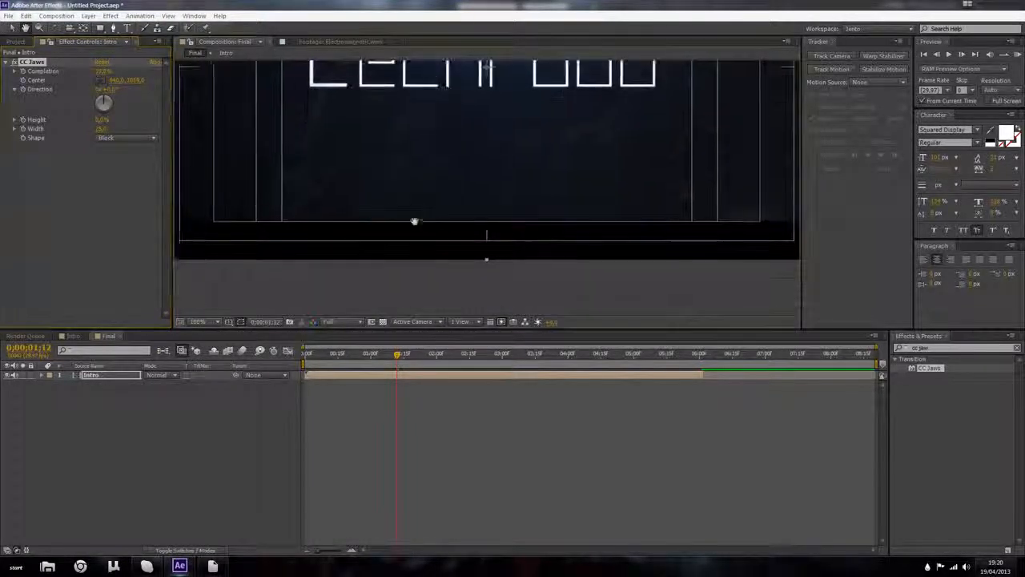
key(b)
key(v)
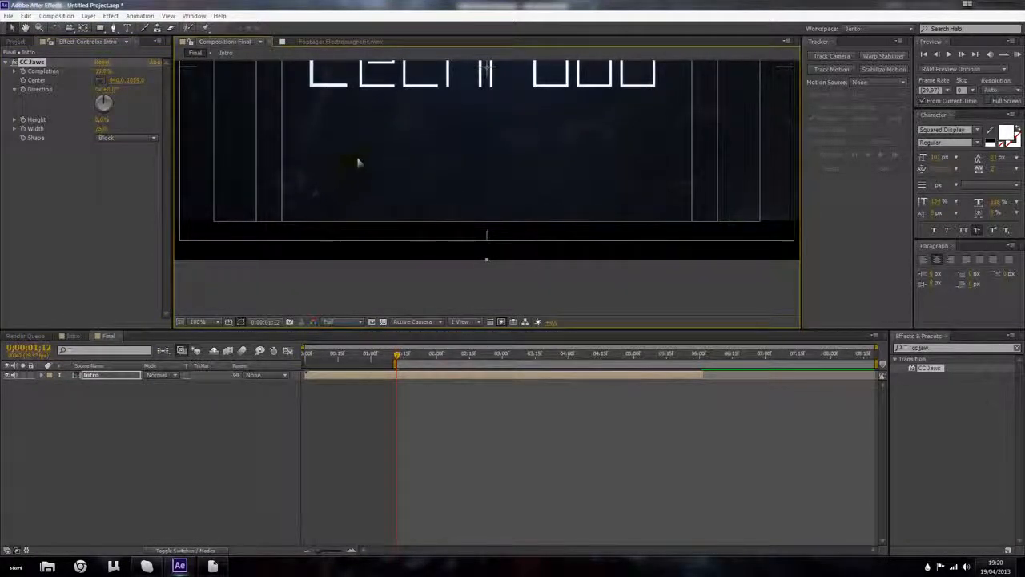
scroll(359, 161, down, 1)
drag(395, 158, 374, 201)
click(32, 63)
key(ctrl+d)
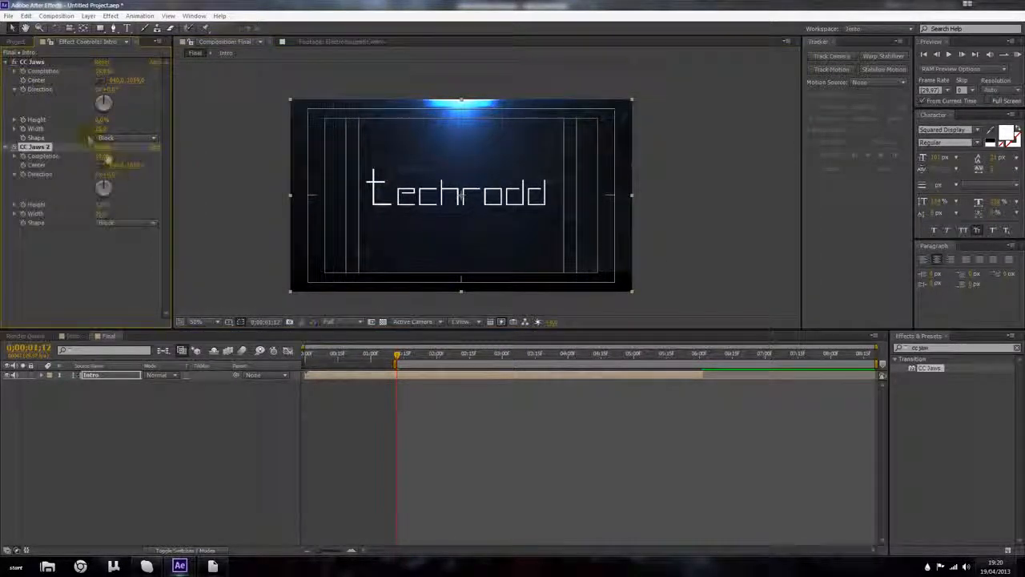
drag(135, 166, 67, 169)
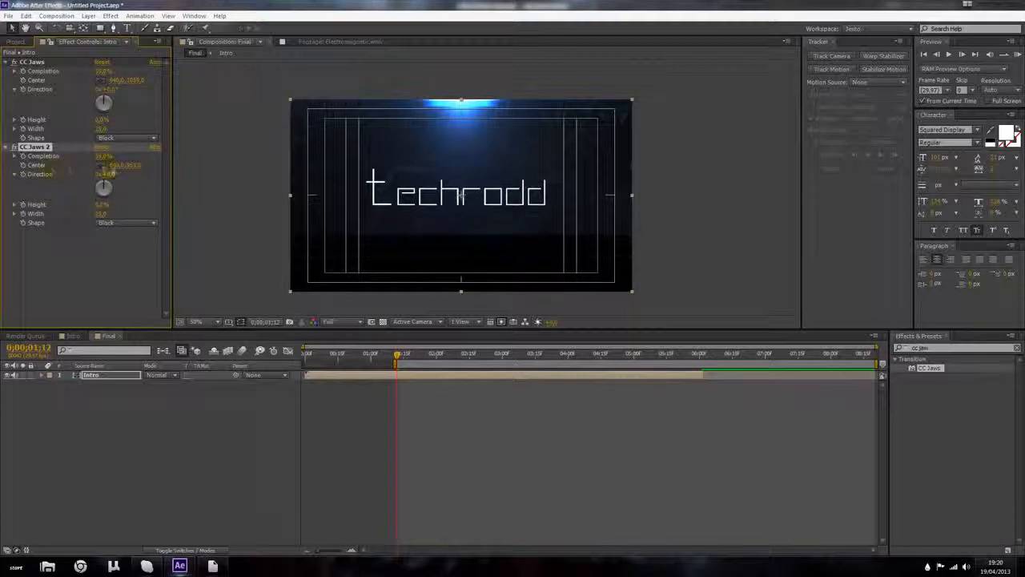
drag(134, 166, 1, 181)
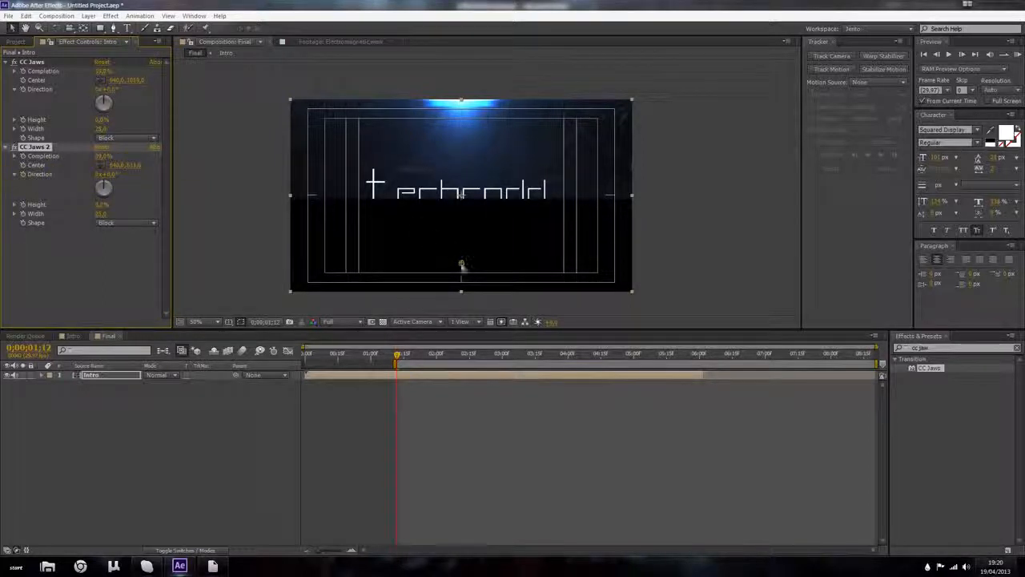
Step: Move the CC Jaws 2 center upward in the viewer and fine-tune its value while zoomed in on the jaw edge
drag(462, 266, 415, 218)
scroll(457, 74, up, 1)
key(space)
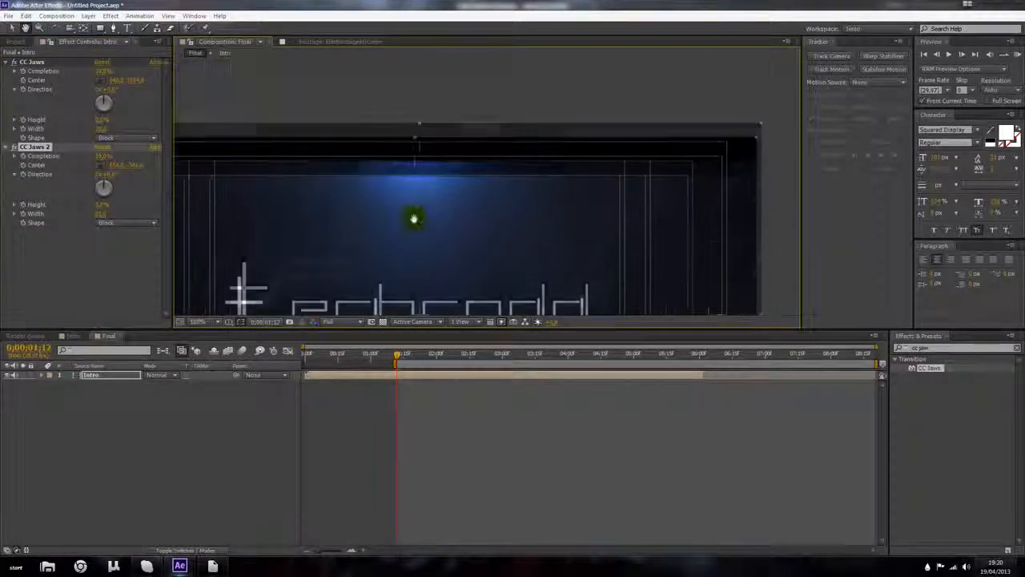
scroll(403, 182, up, 1)
drag(402, 174, 408, 187)
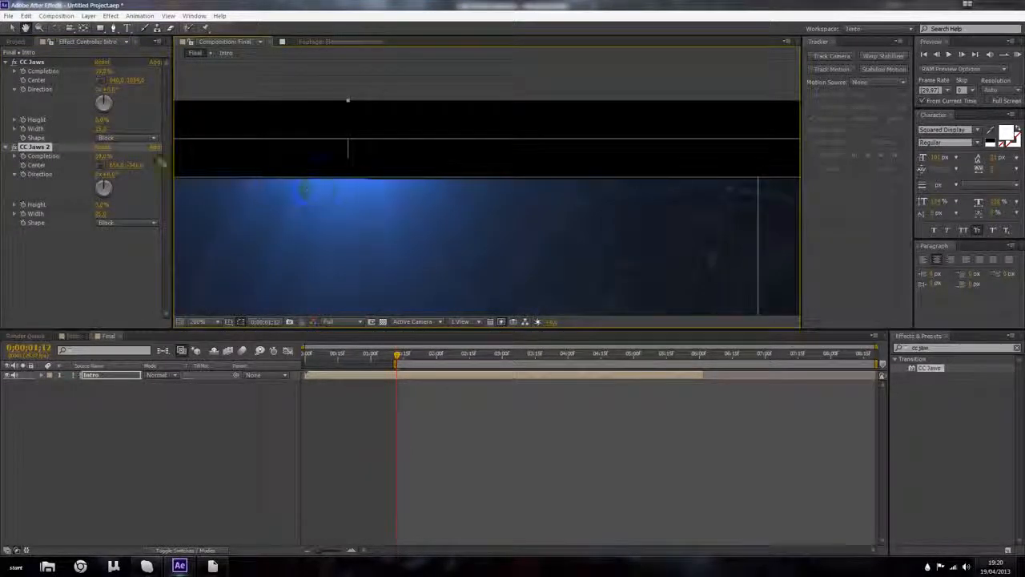
drag(141, 166, 143, 164)
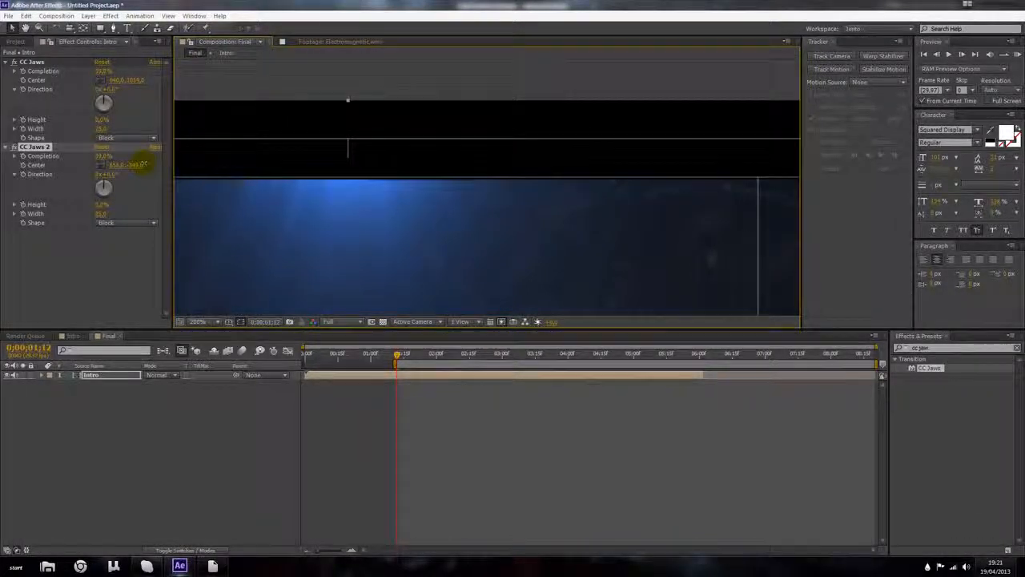
Step: Refine the CC Jaws 2 center position so its cut lines up with the upper jaw edge
scroll(371, 188, down, 2)
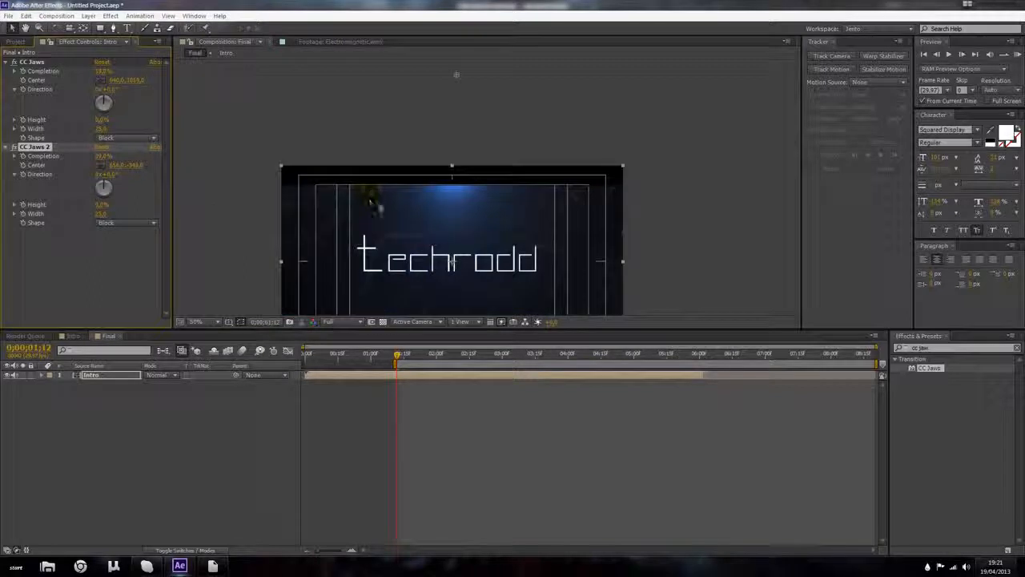
scroll(384, 206, up, 2)
scroll(378, 201, up, 1)
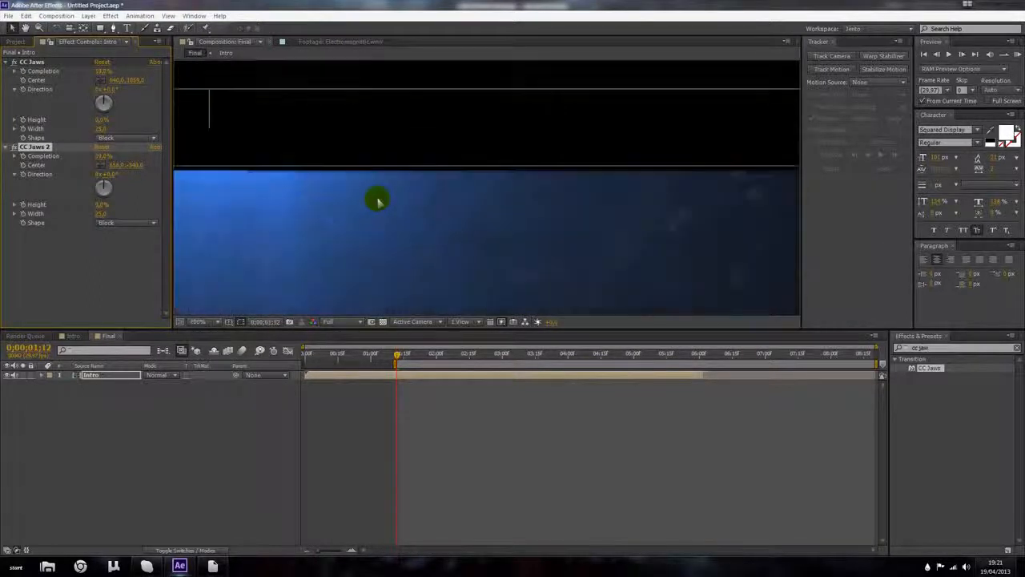
scroll(363, 200, down, 1)
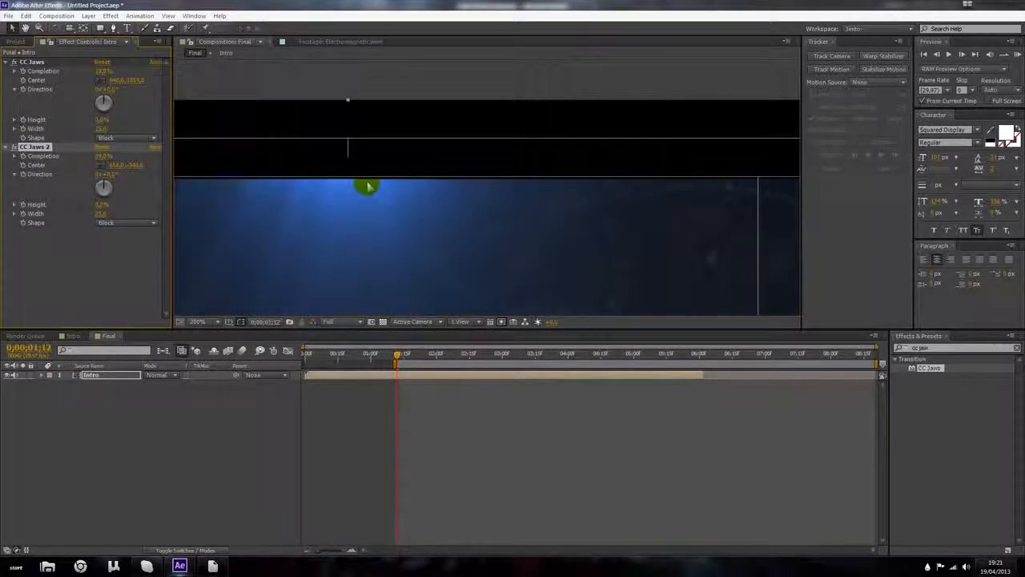
scroll(361, 185, up, 1)
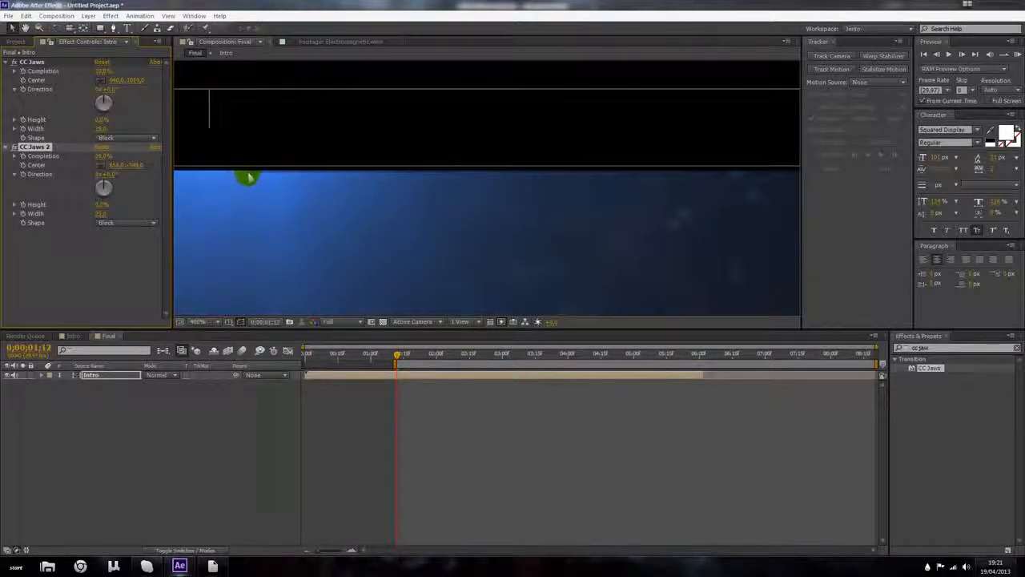
scroll(265, 179, down, 3)
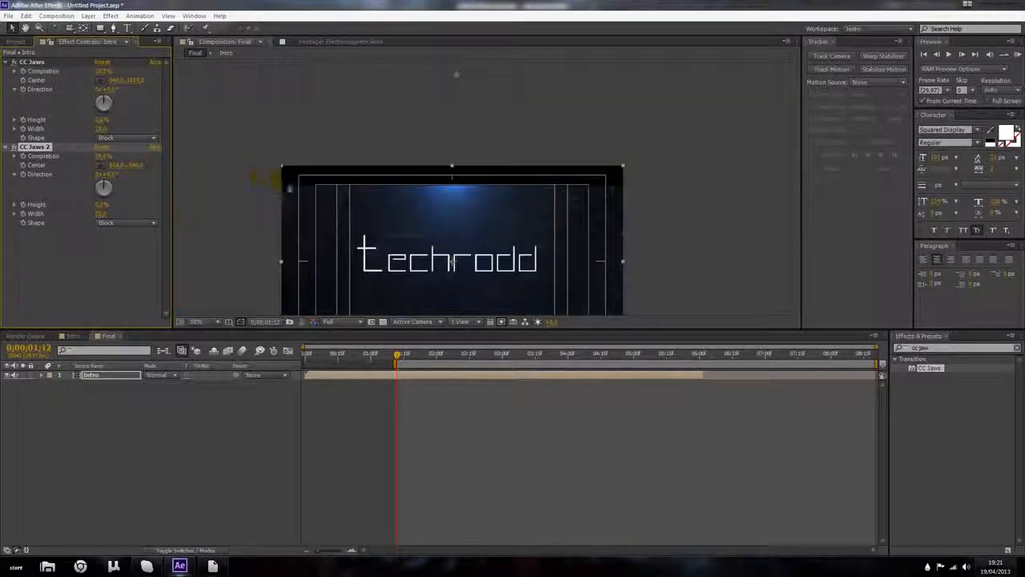
scroll(352, 208, up, 1)
drag(344, 247, 378, 155)
scroll(377, 156, down, 1)
drag(387, 190, 363, 183)
Step: Scrub through the opening of the Final composition and play a RAM preview of the transitions
click(184, 426)
drag(397, 360, 327, 365)
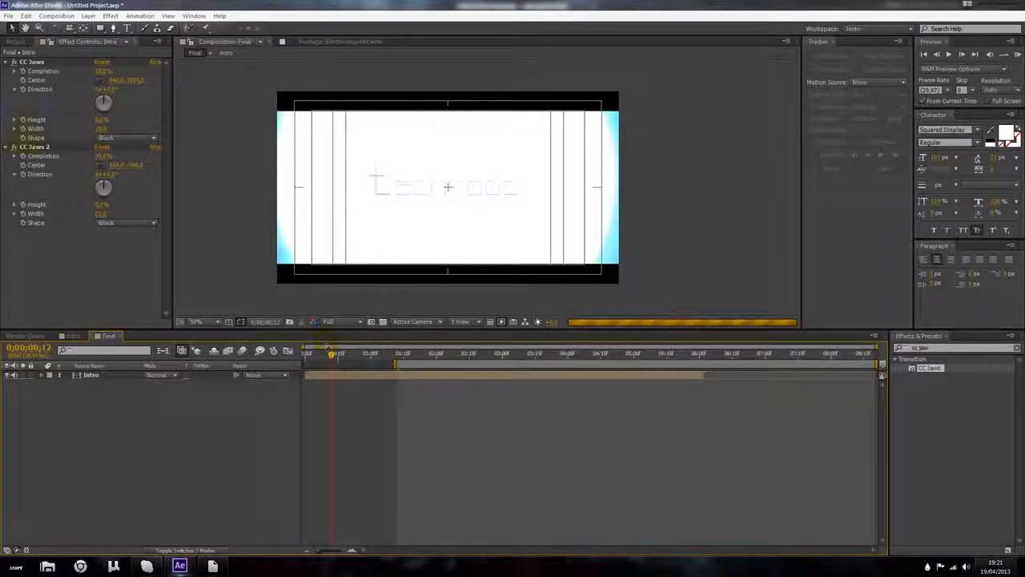
click(73, 250)
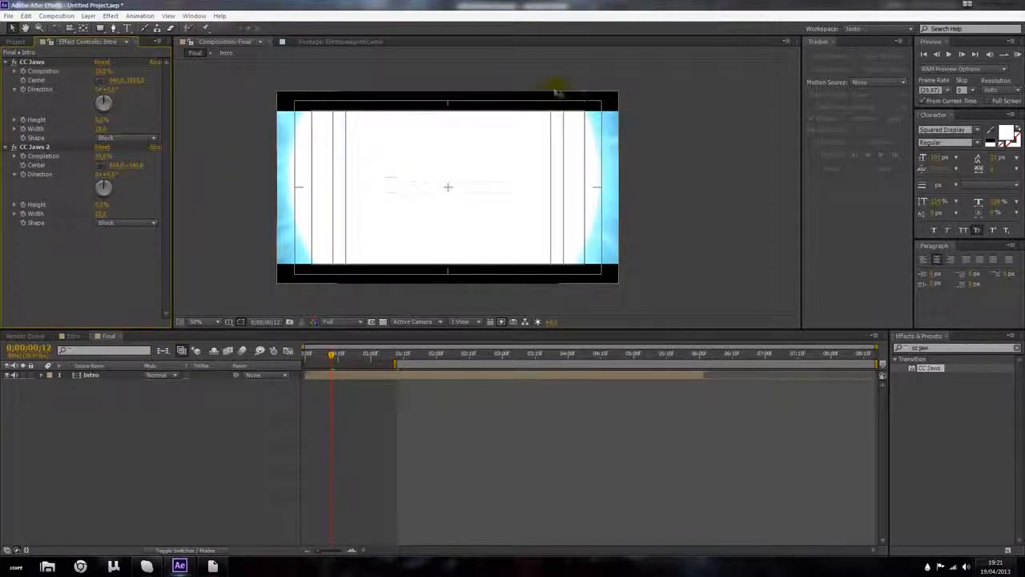
click(392, 365)
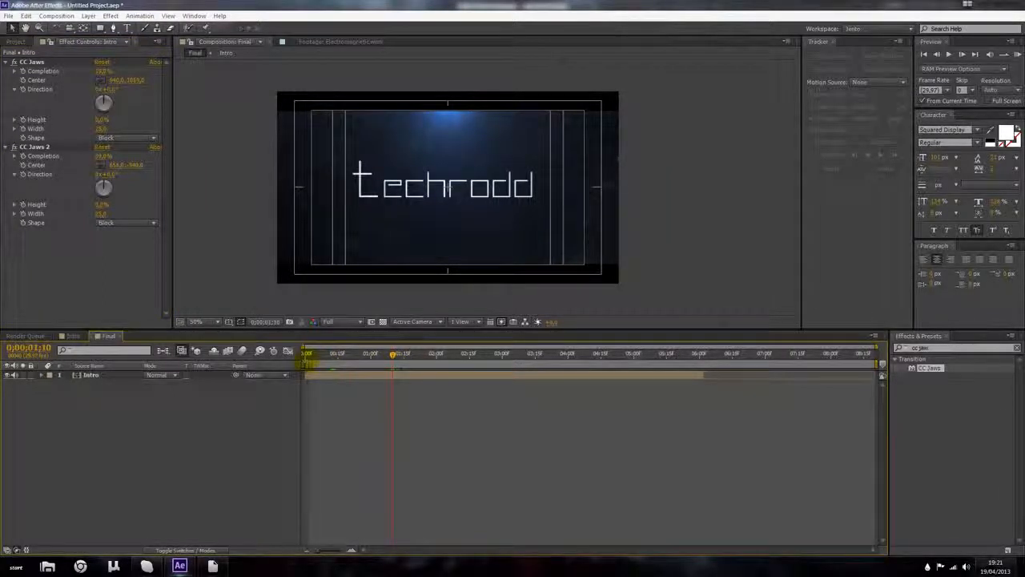
key(KP_0)
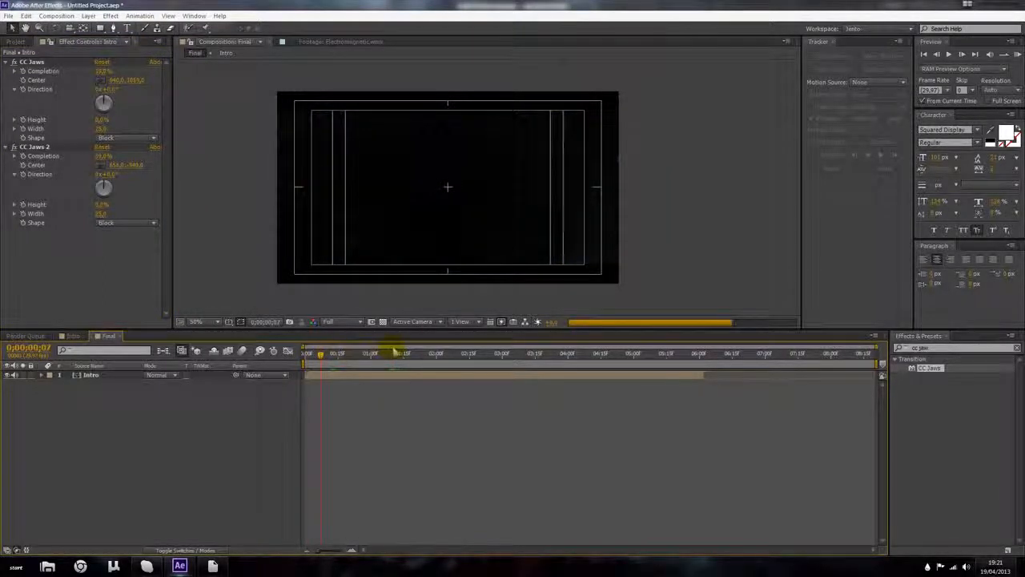
Step: Set the Final composition's duration to 0;00;06;02 in Composition Settings
scroll(374, 228, up, 1)
scroll(374, 227, down, 1)
drag(410, 353, 701, 354)
key(ctrl+k)
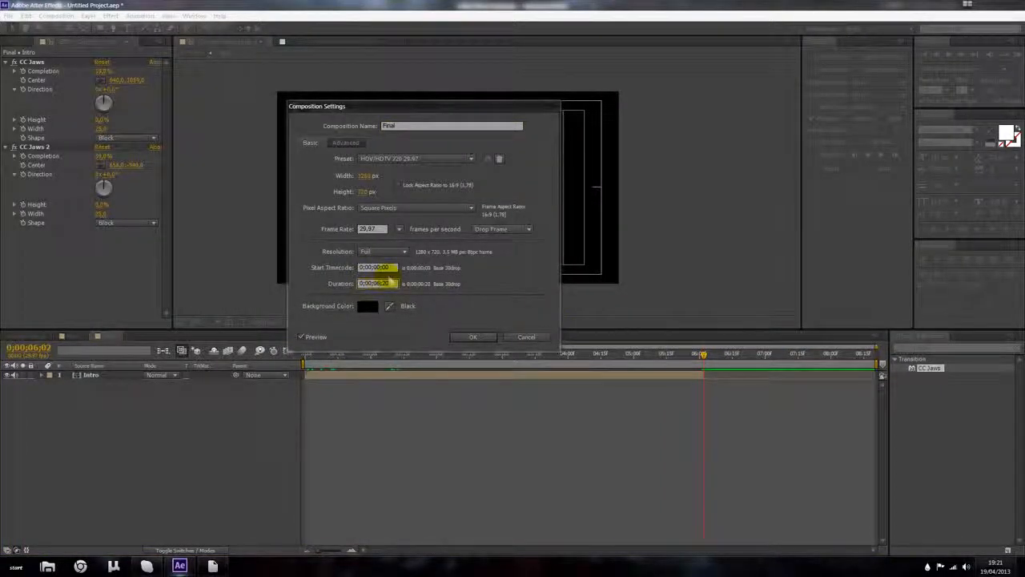
key(BackSpace)
text(6)
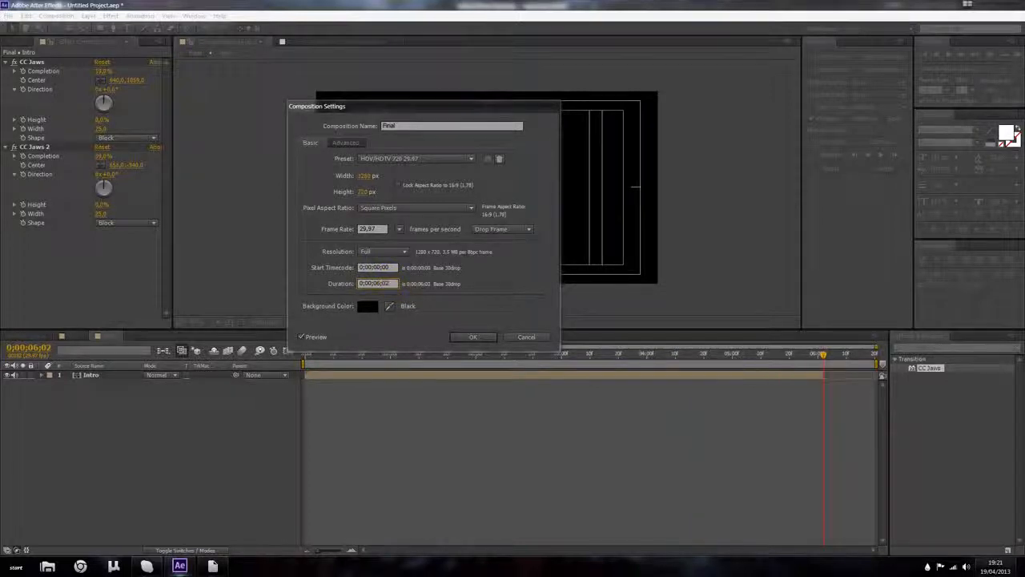
key(Return)
Step: Reveal the Intro layer's audio waveform and check the clip against the composition's end
click(857, 376)
key(l)
key(l)
drag(867, 359, 826, 357)
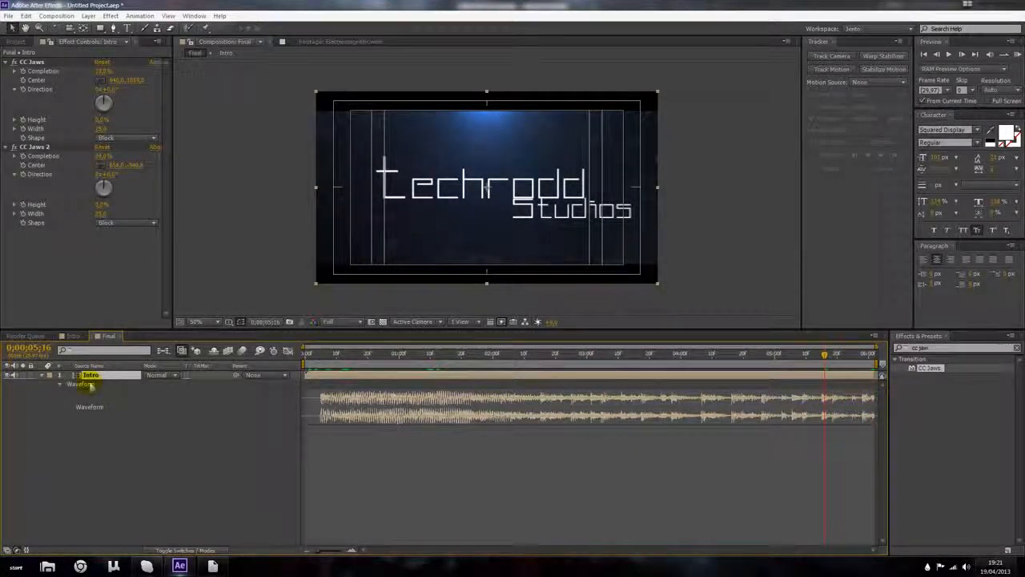
click(57, 385)
click(68, 384)
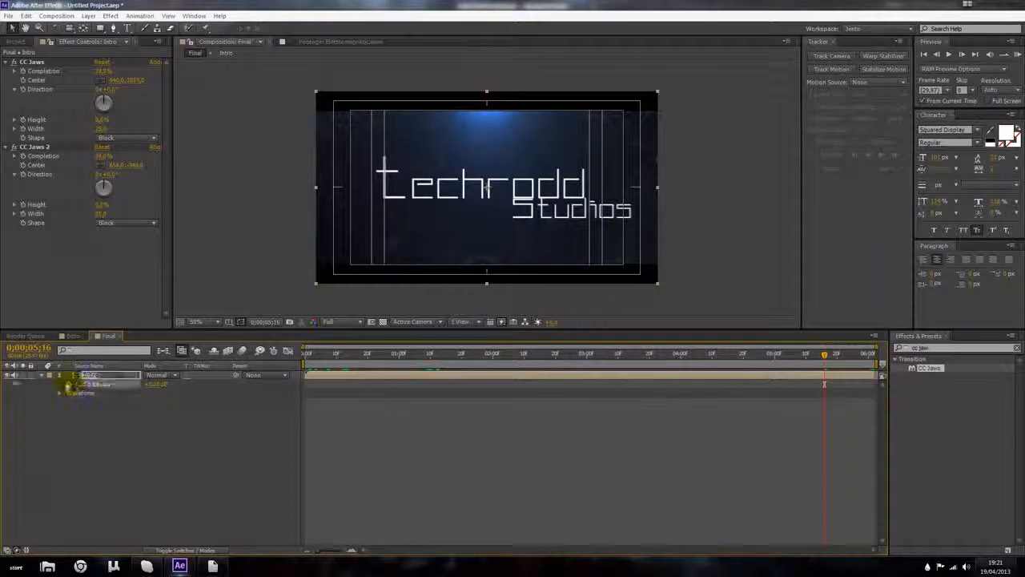
drag(830, 355, 870, 359)
drag(162, 384, 55, 388)
click(144, 448)
drag(870, 357, 836, 355)
click(875, 376)
drag(876, 384, 888, 387)
drag(837, 355, 260, 351)
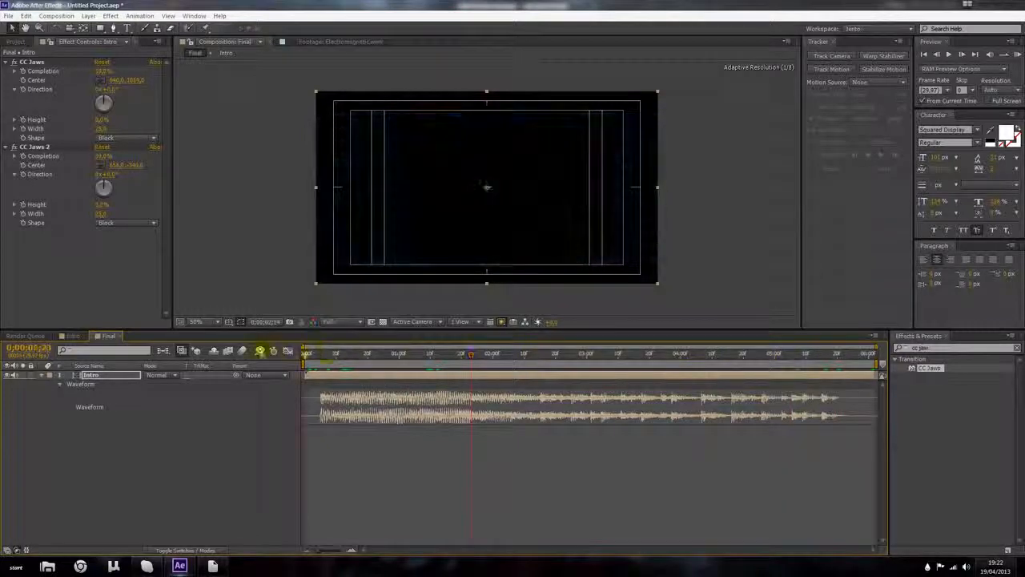
Step: Play a RAM preview of the finished Final composition with its audio
click(1017, 56)
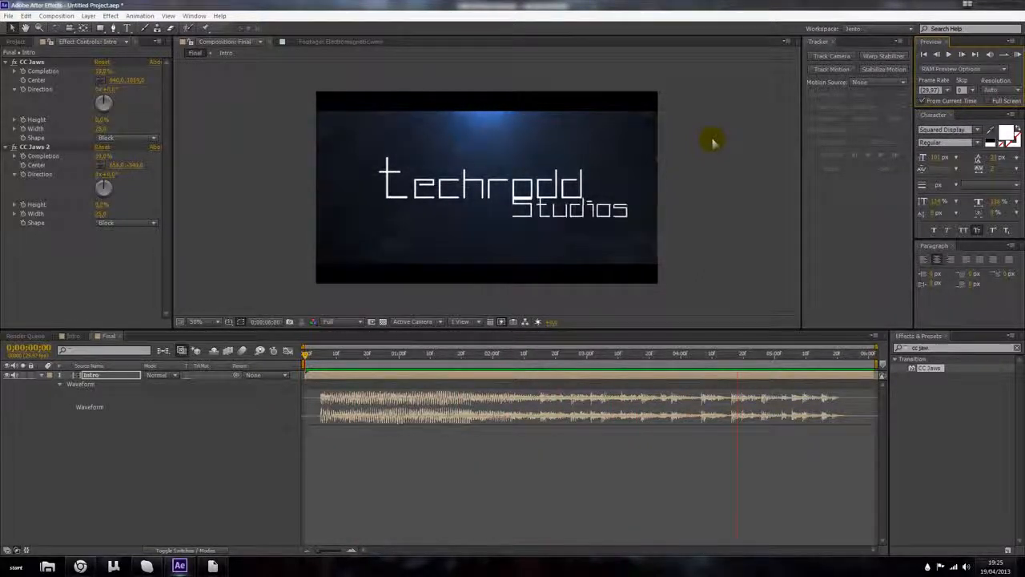
key(space)
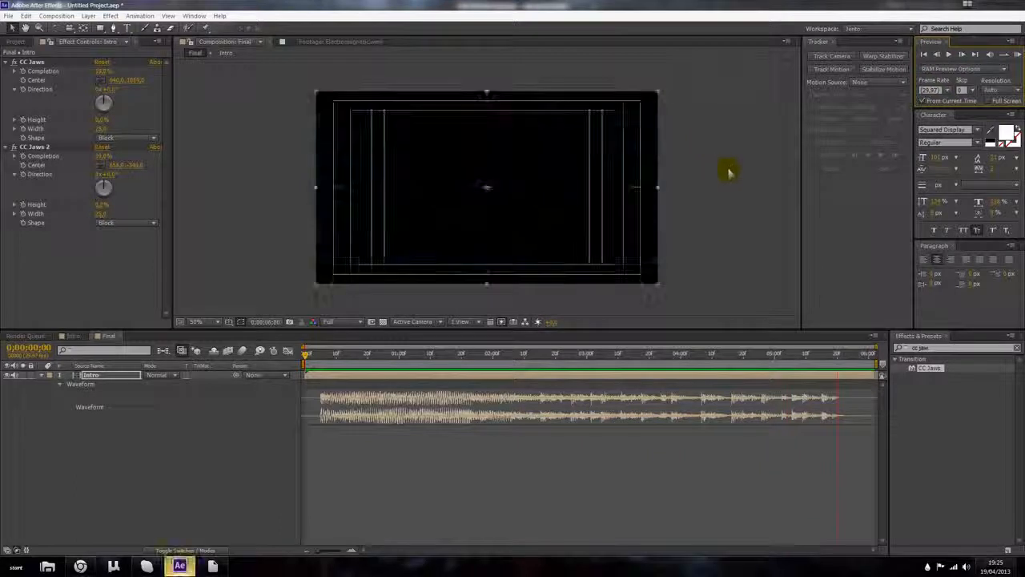
click(750, 440)
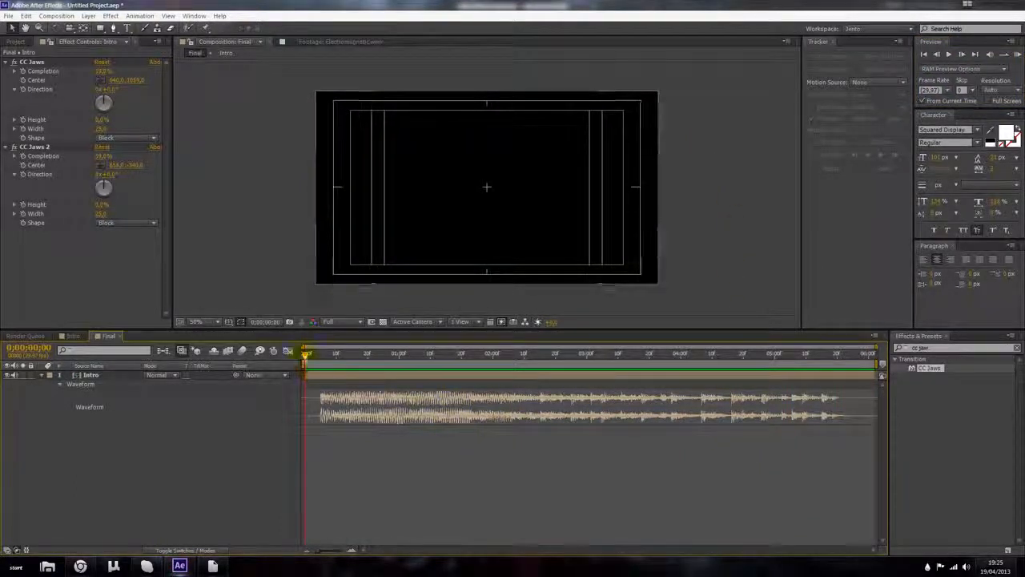
key(space)
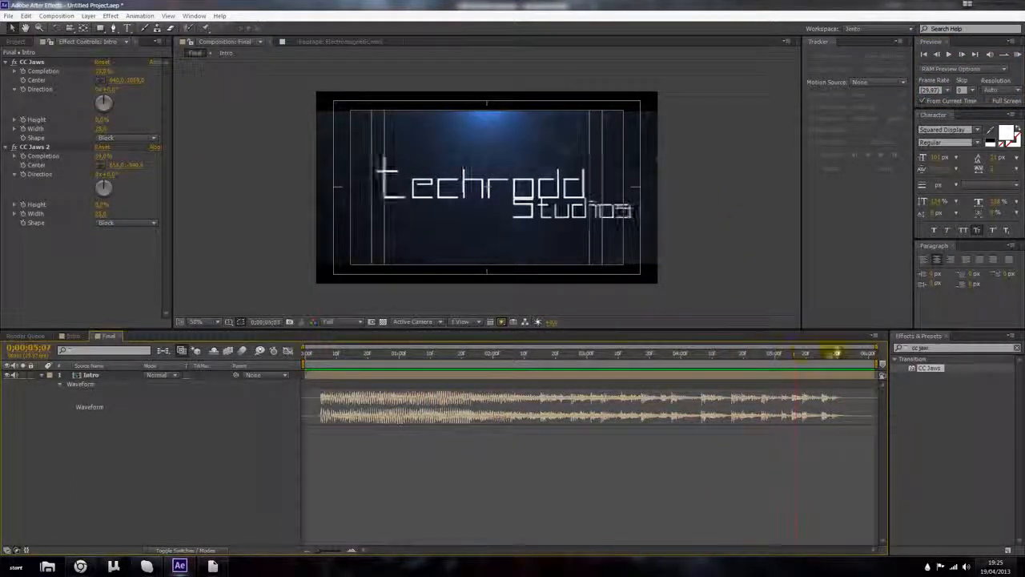
key(space)
click(240, 321)
click(264, 335)
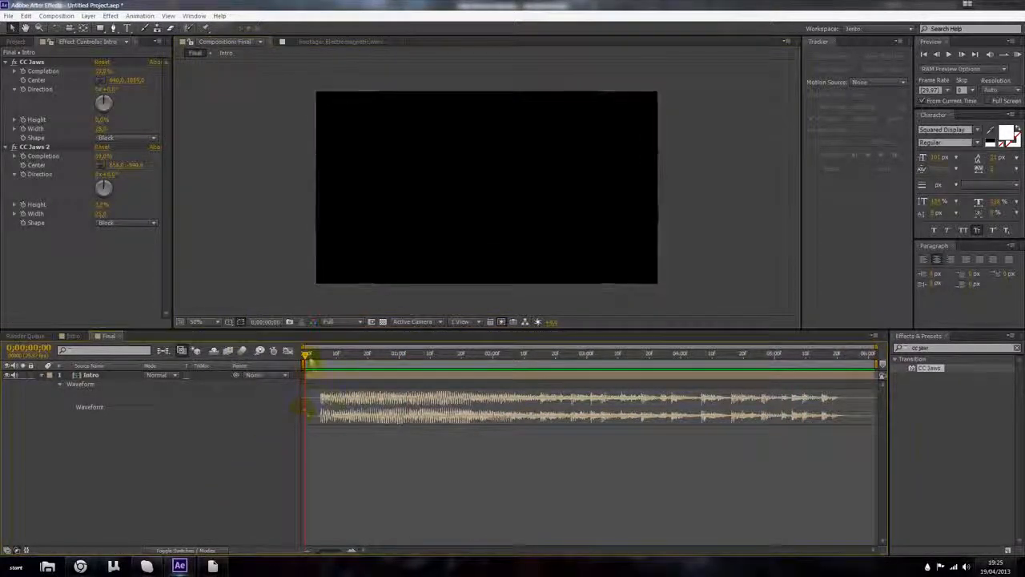
Step: Save the project as Tutorial intro in the Techrodd Intro's folder
drag(311, 357, 391, 370)
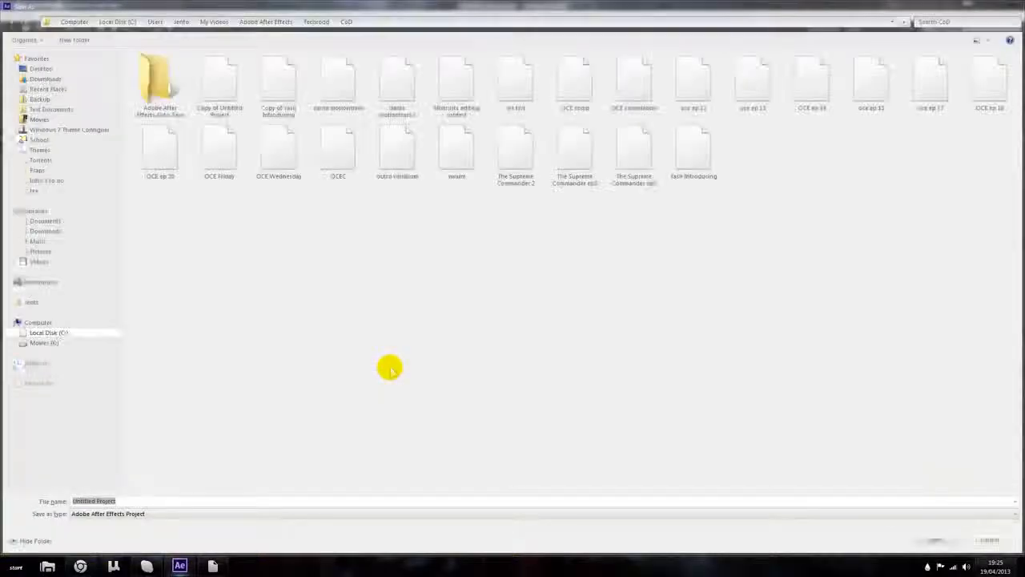
click(315, 22)
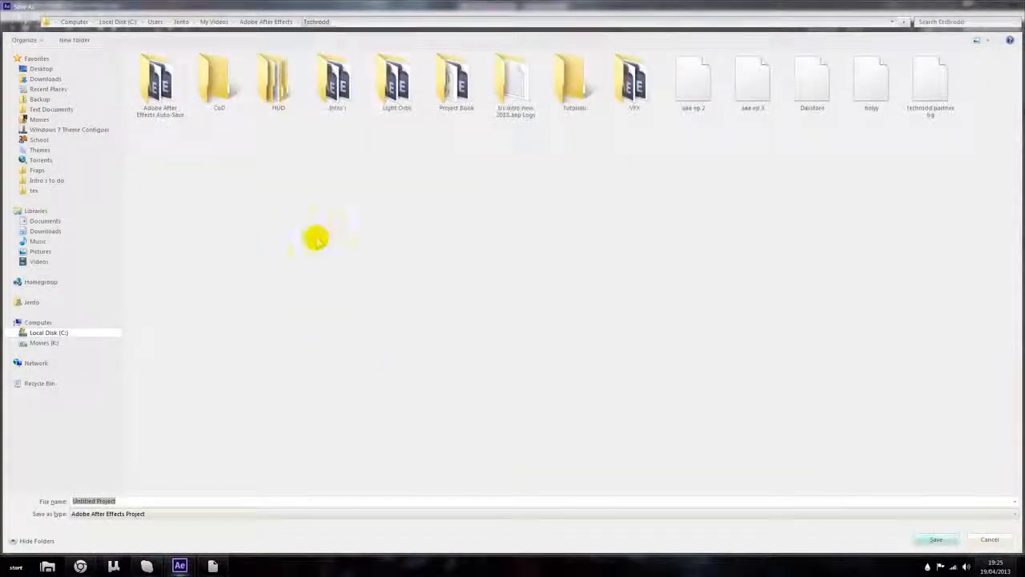
double_click(324, 86)
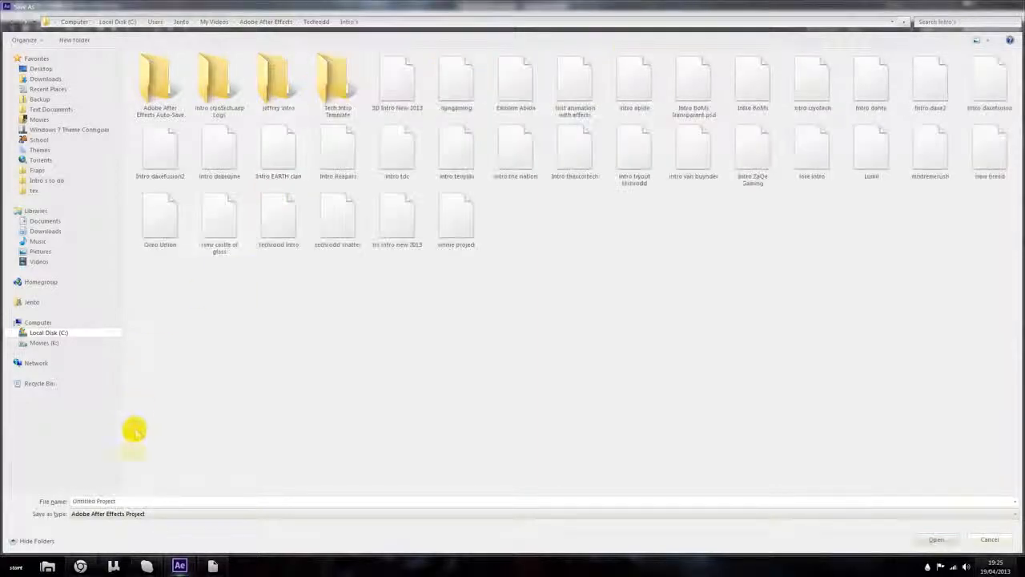
text(Tutorial)
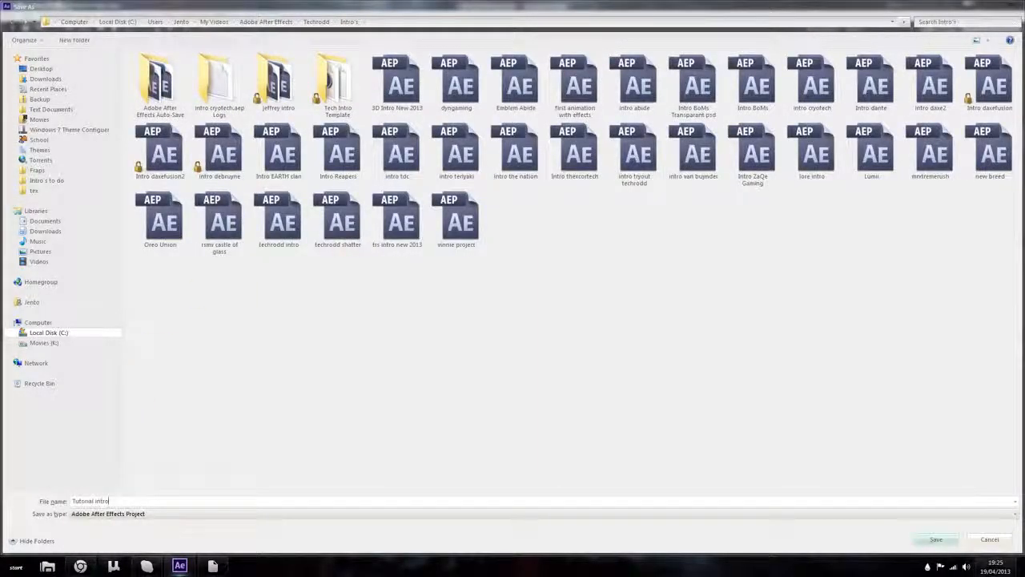
text( intro)
key(Return)
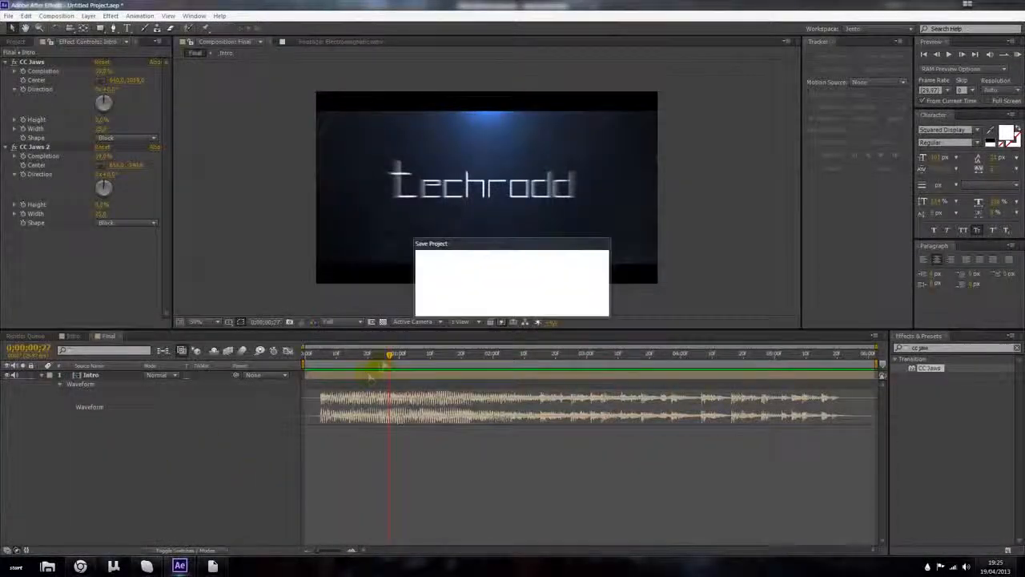